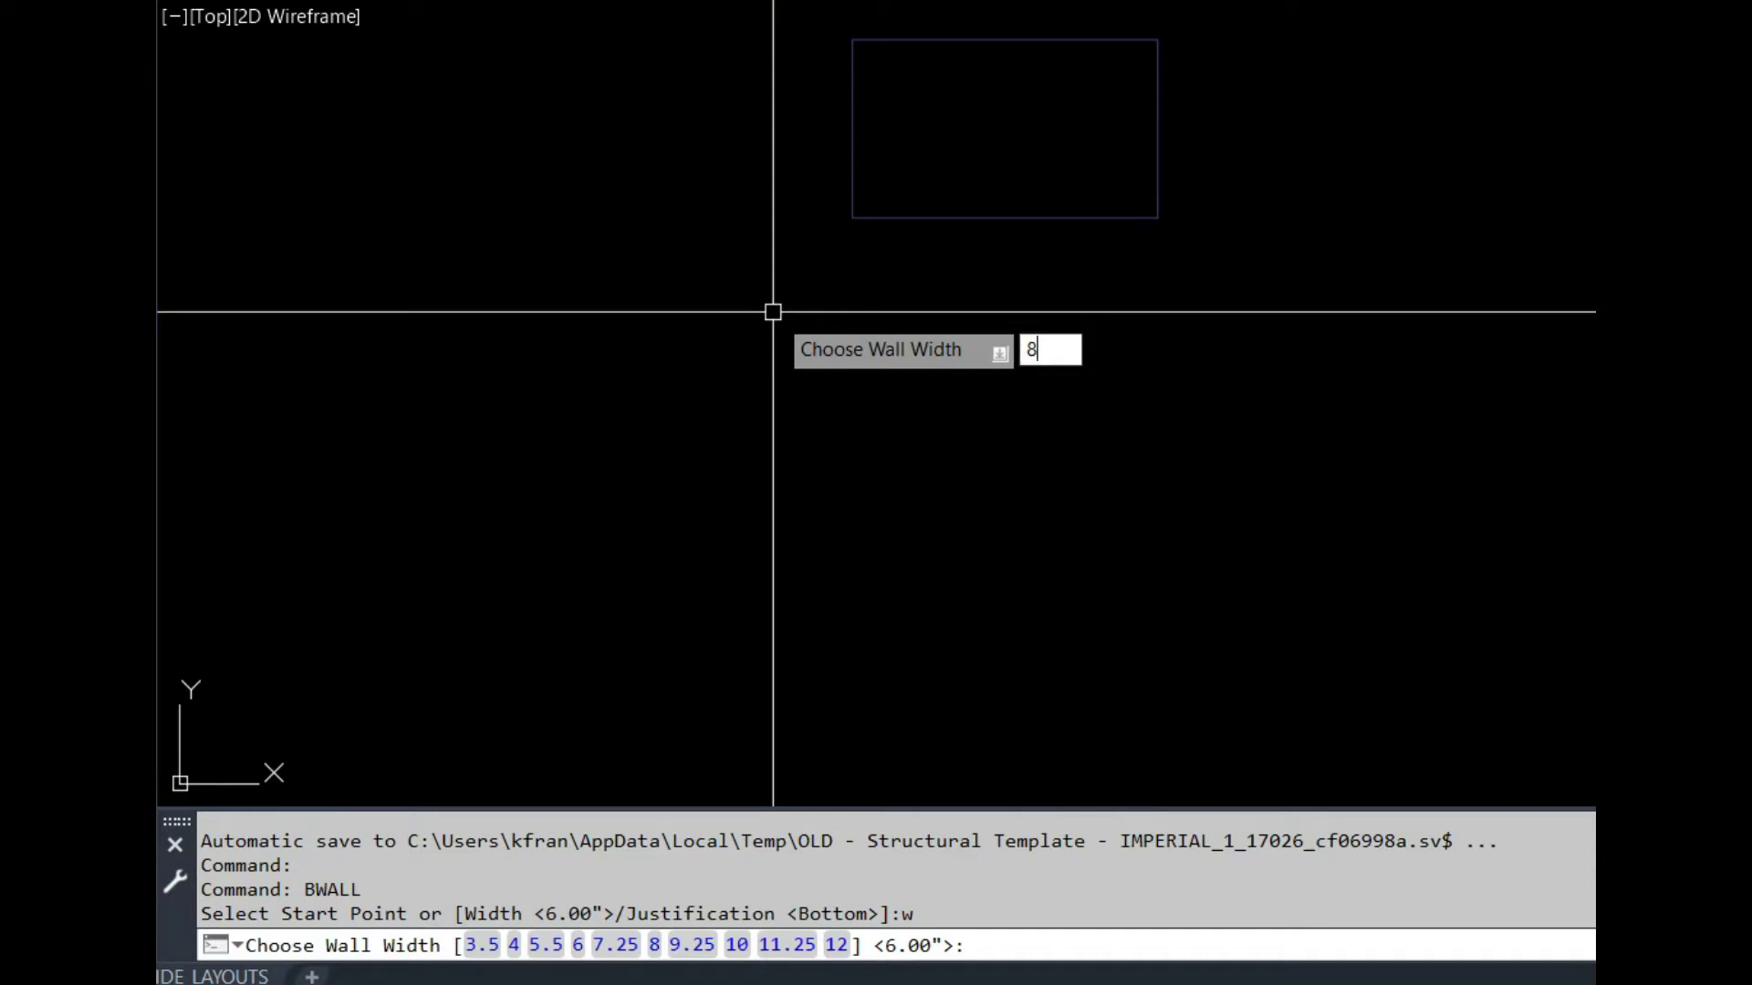
Step: Draw a horizontal 8" bearing wall with Top justification, just below the rectangle
key(Return)
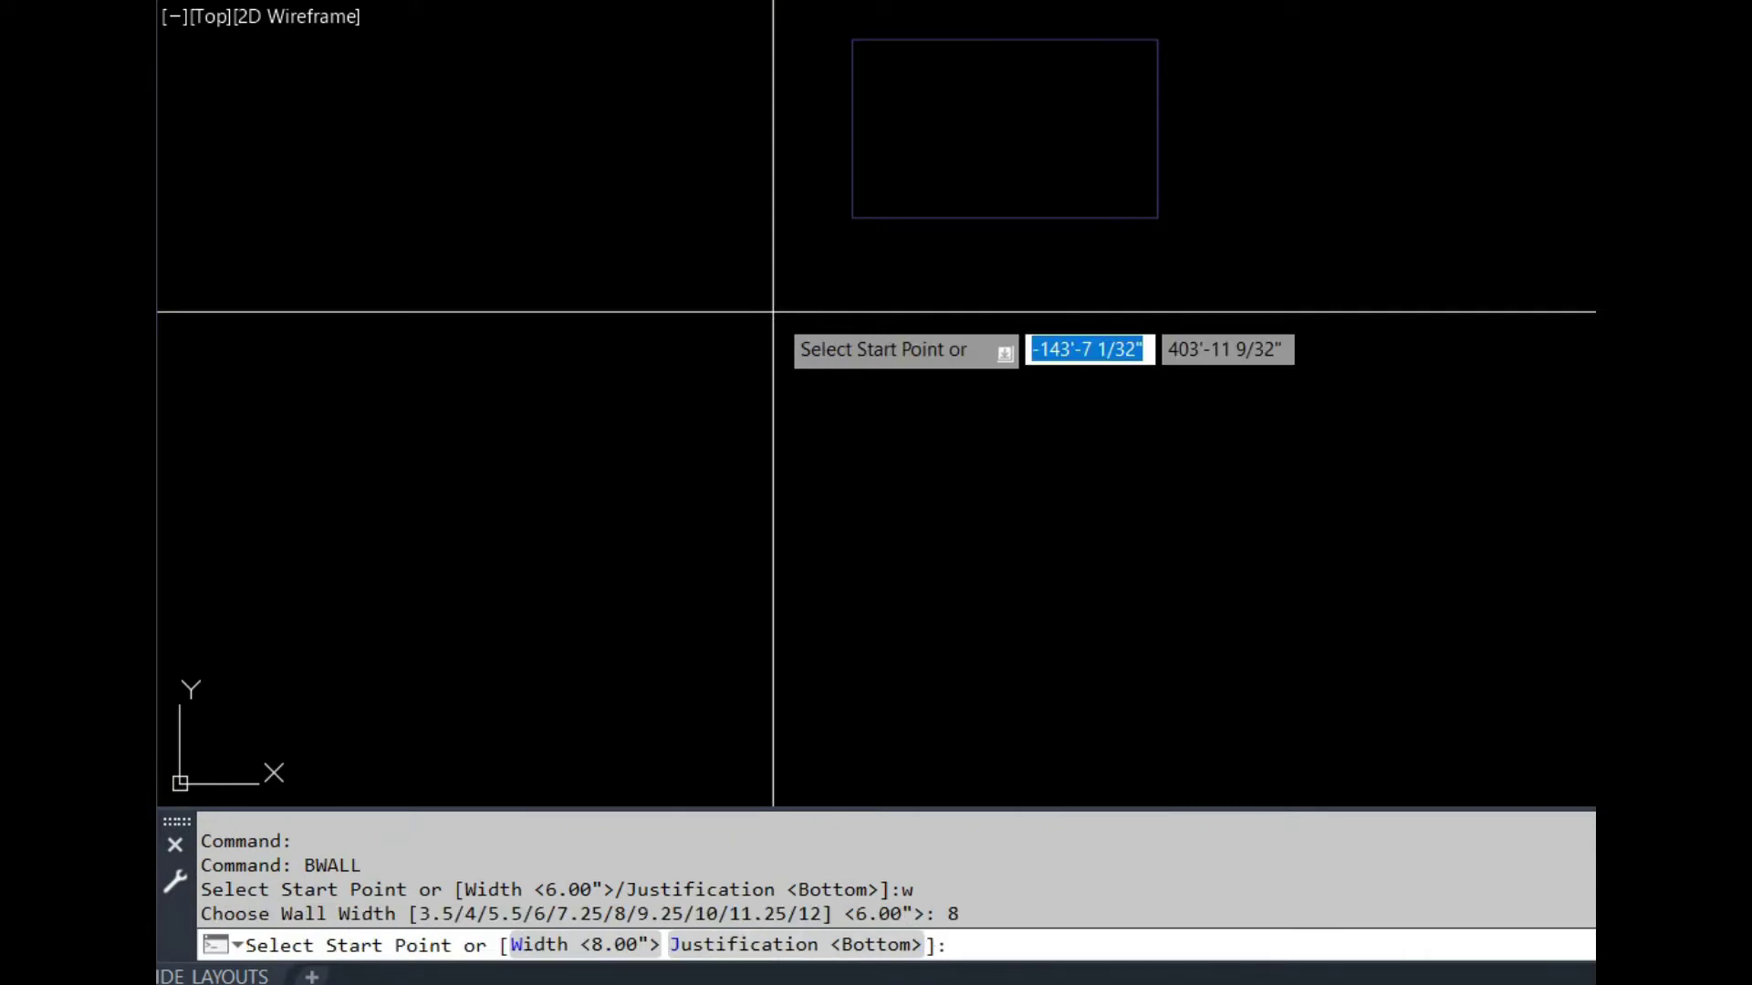
text(j)
key(Return)
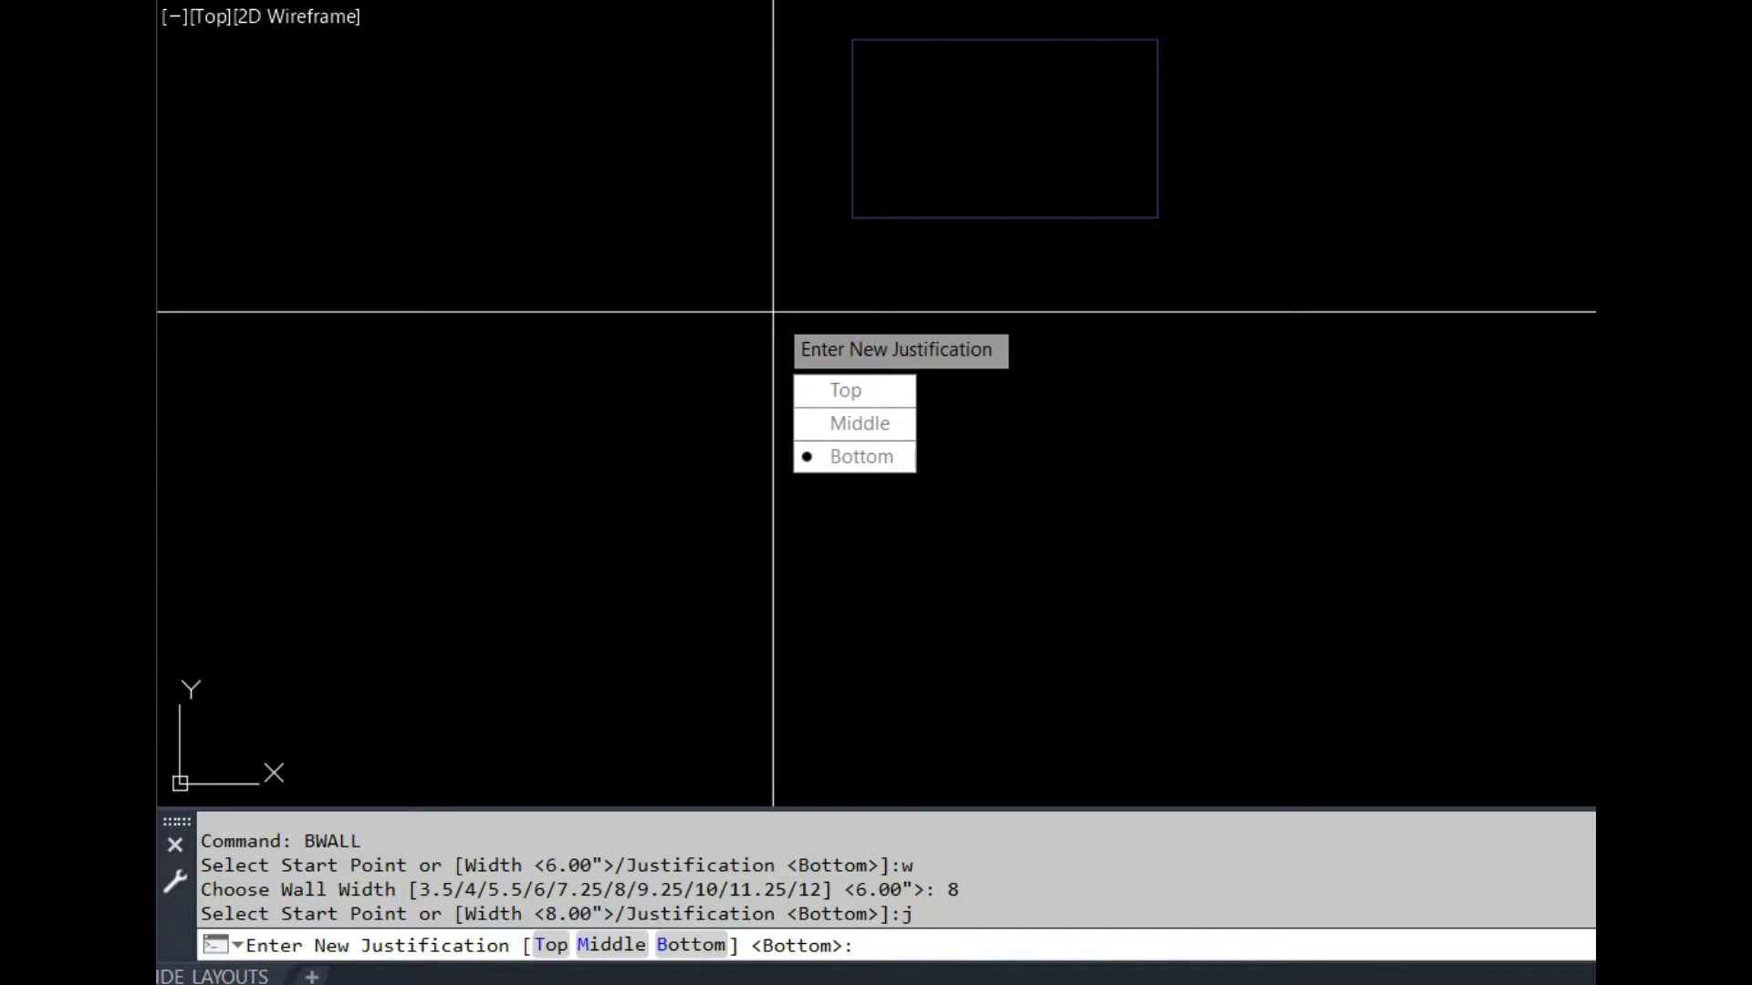
text(t)
key(Return)
scroll(853, 274, up, 4)
click(666, 315)
scroll(1154, 315, down, 5)
middle_drag(1095, 320, 570, 289)
click(885, 293)
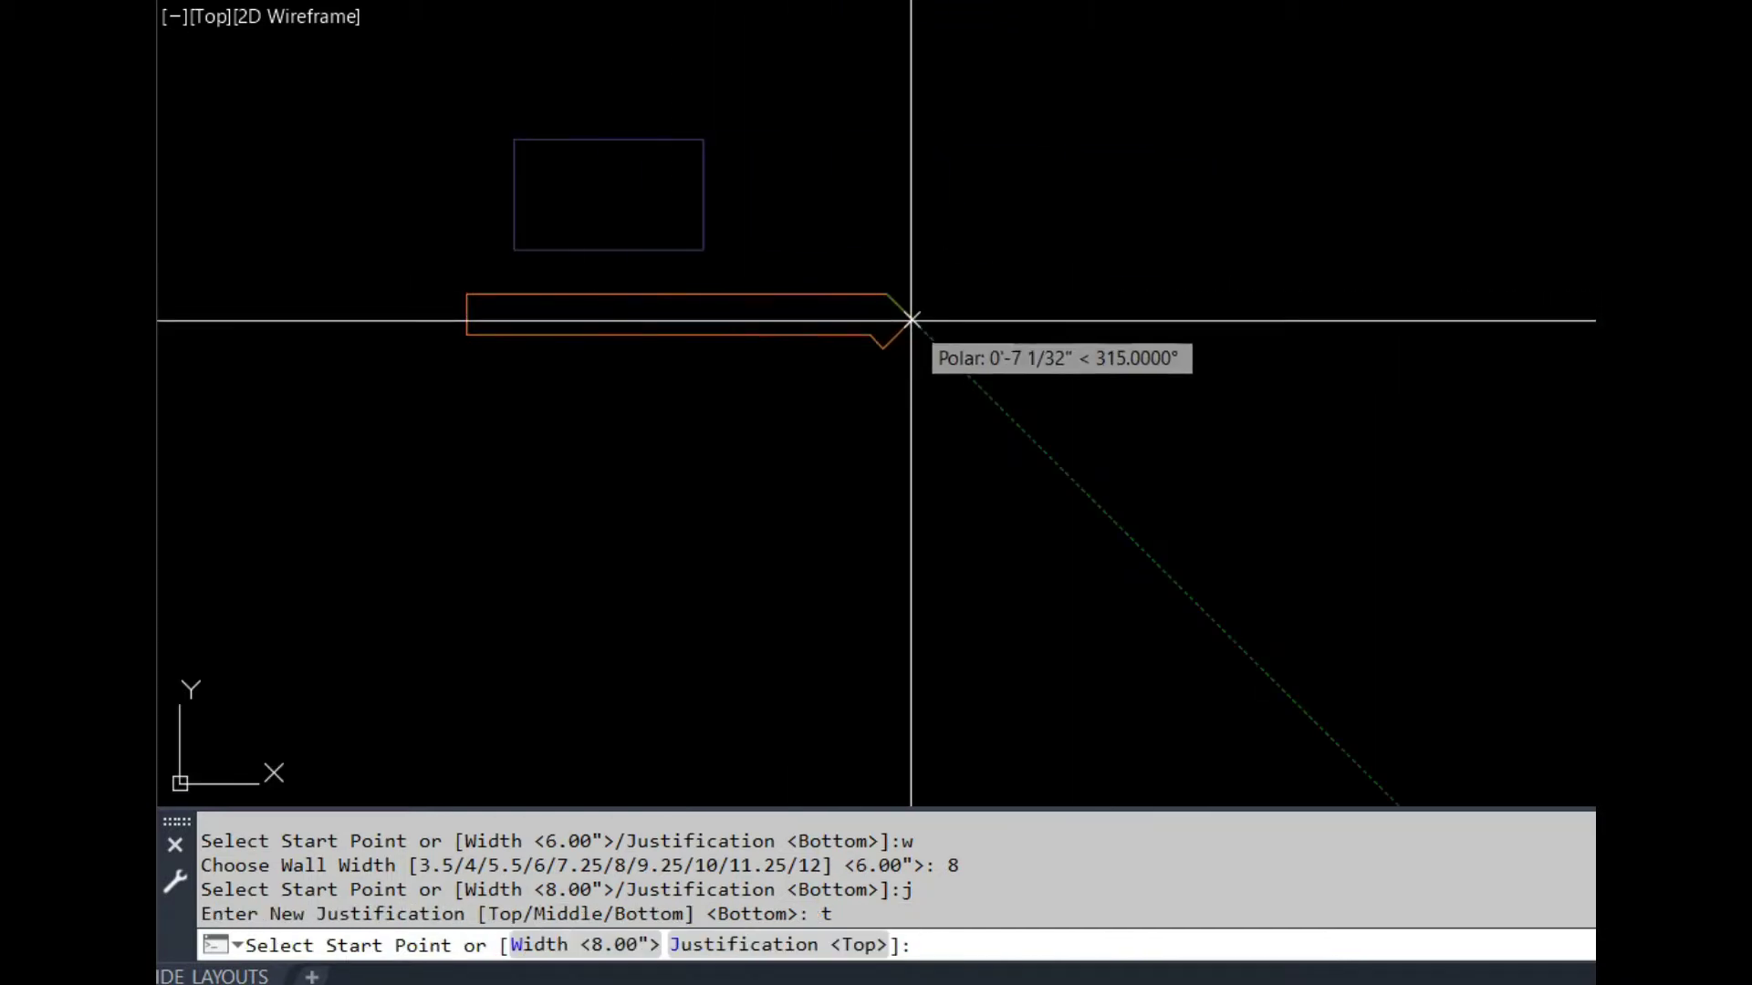
key(Return)
Step: Draw an L-shaped bearing wall starting 30" from the first wall's end, in line with it and turning down at the far end
key(Return)
text(fro)
key(Return)
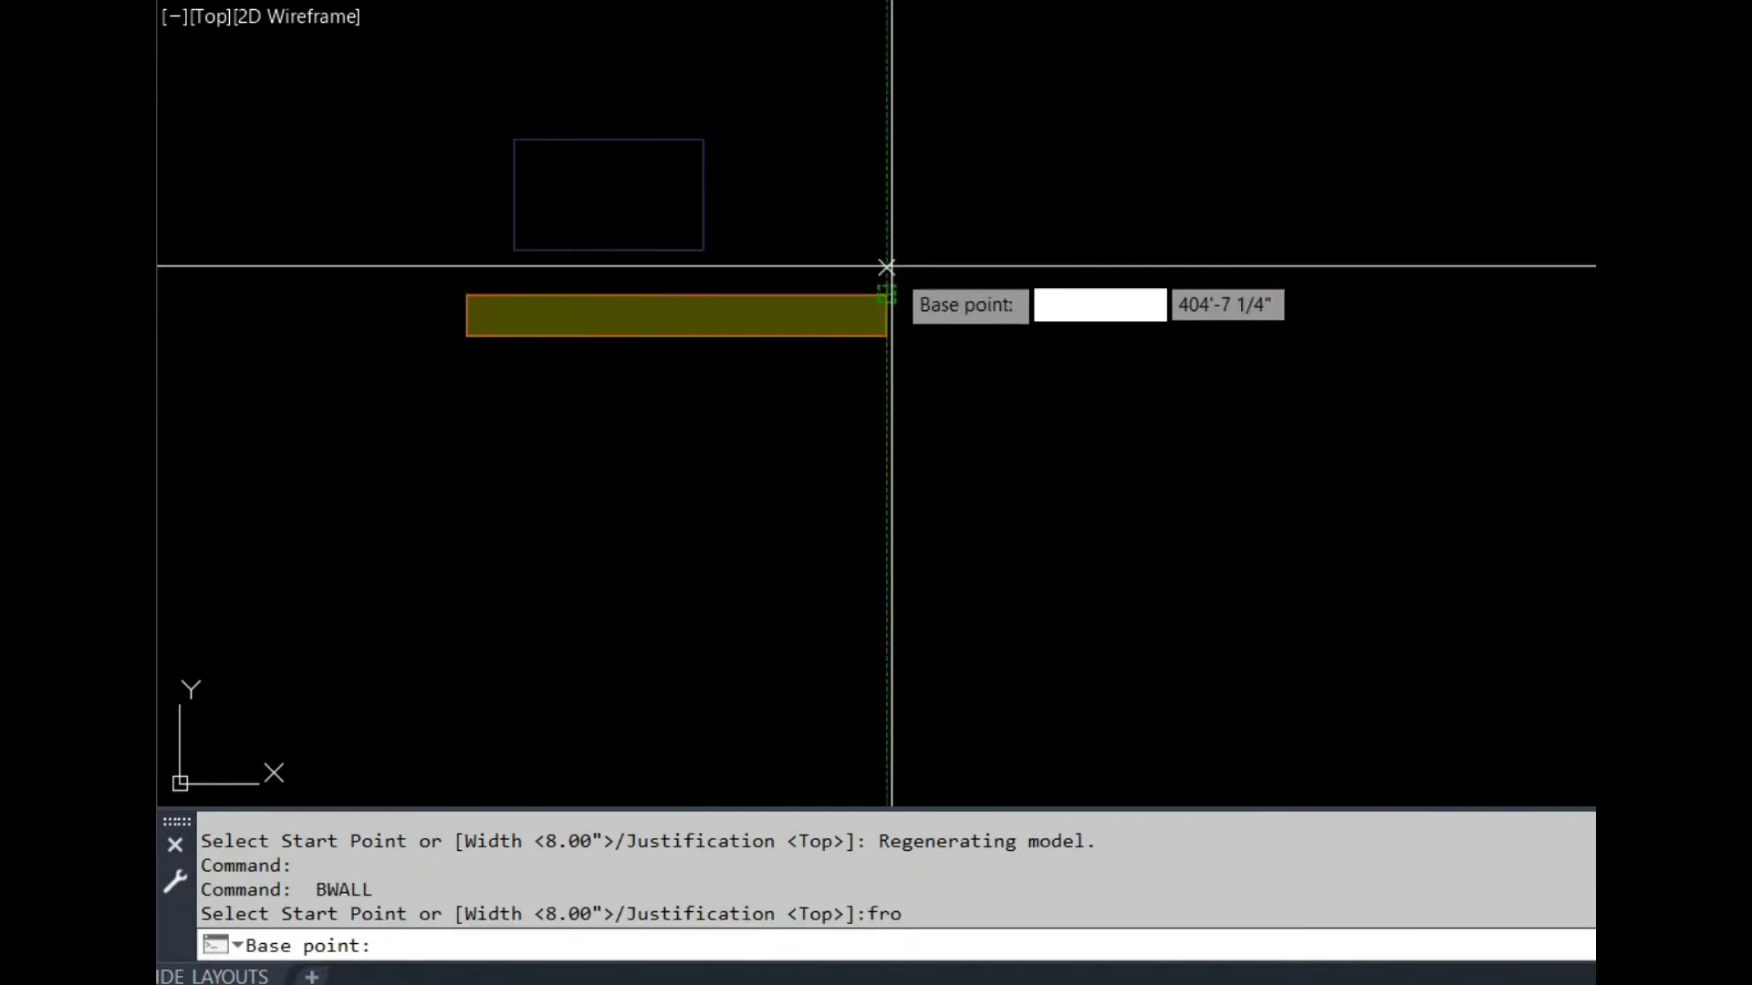
click(885, 293)
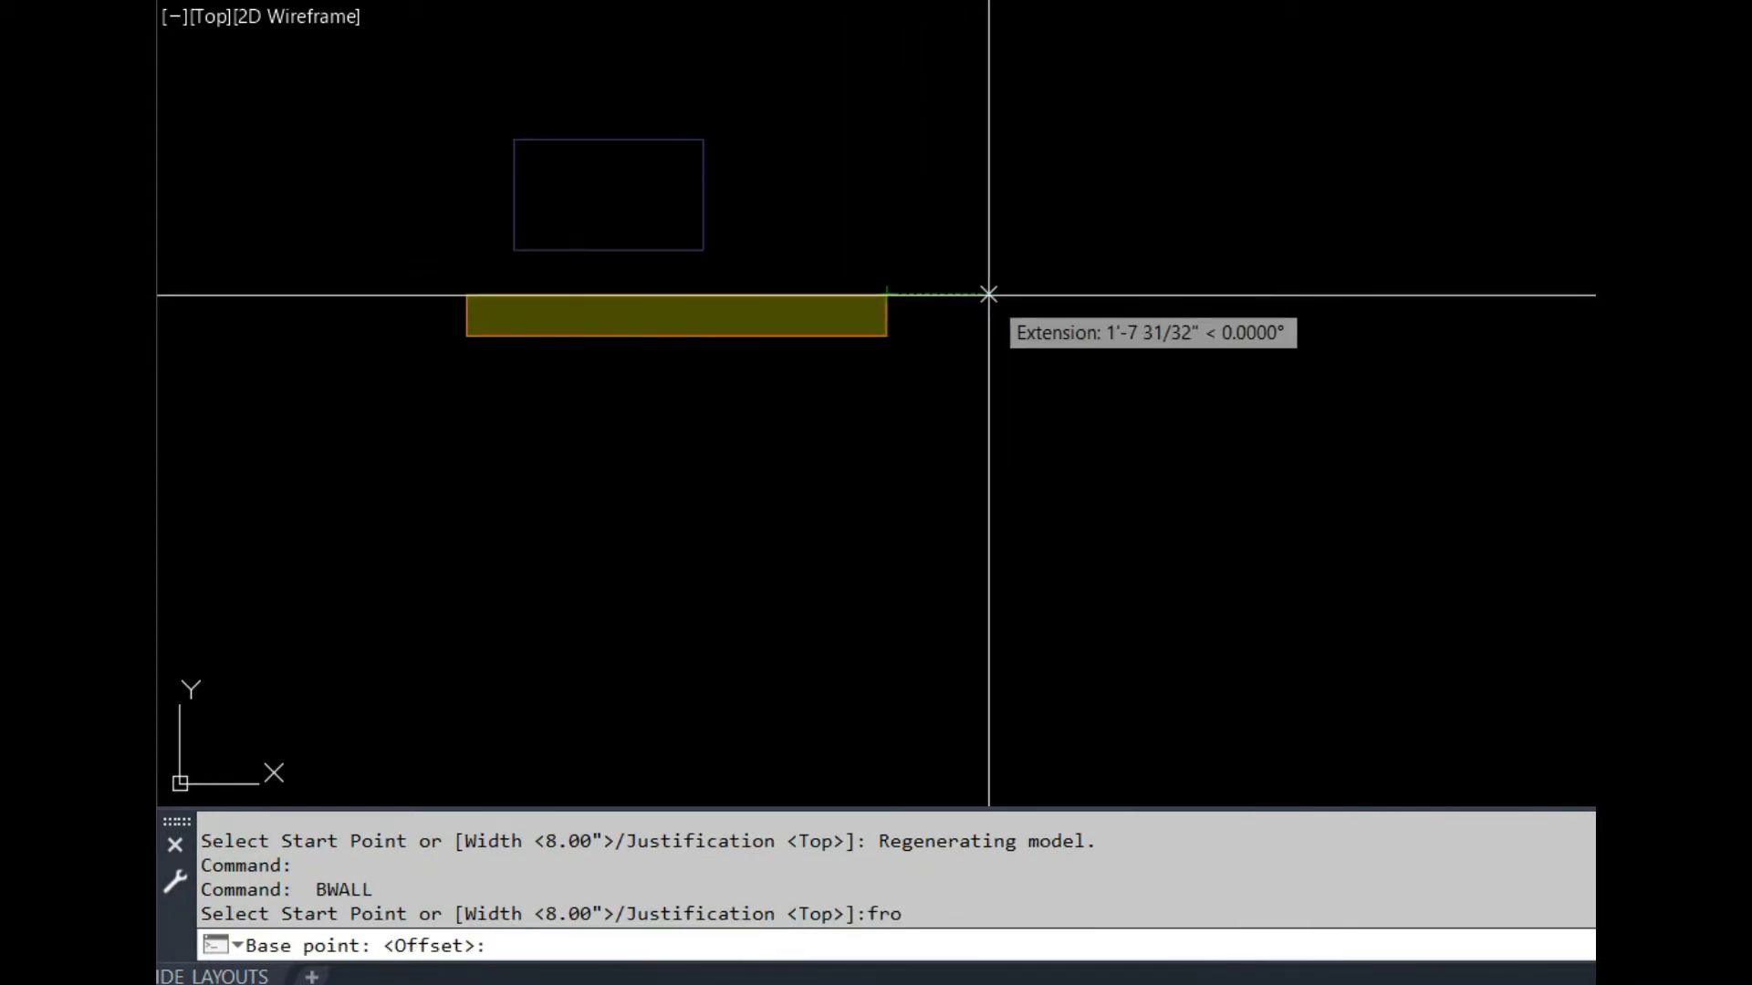
text(30)
key(Return)
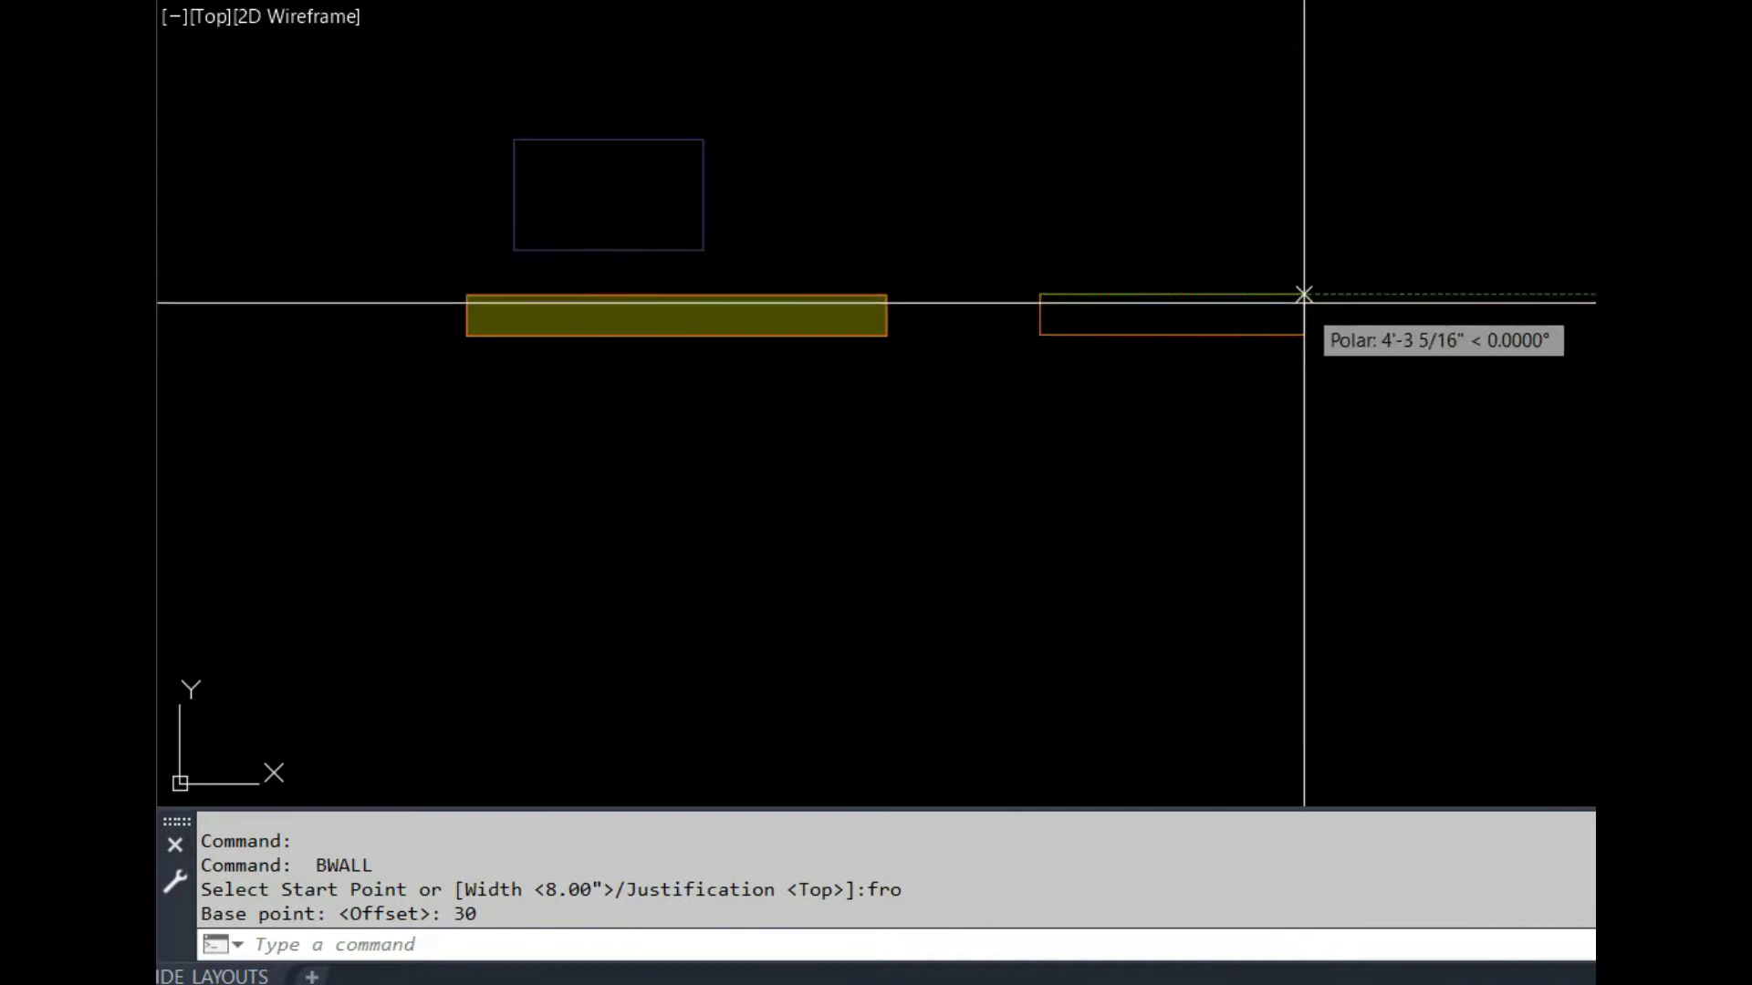
click(1335, 294)
click(1377, 594)
key(Return)
Step: Insert a post in each wall end on both sides of the 30" opening
text(post)
key(Return)
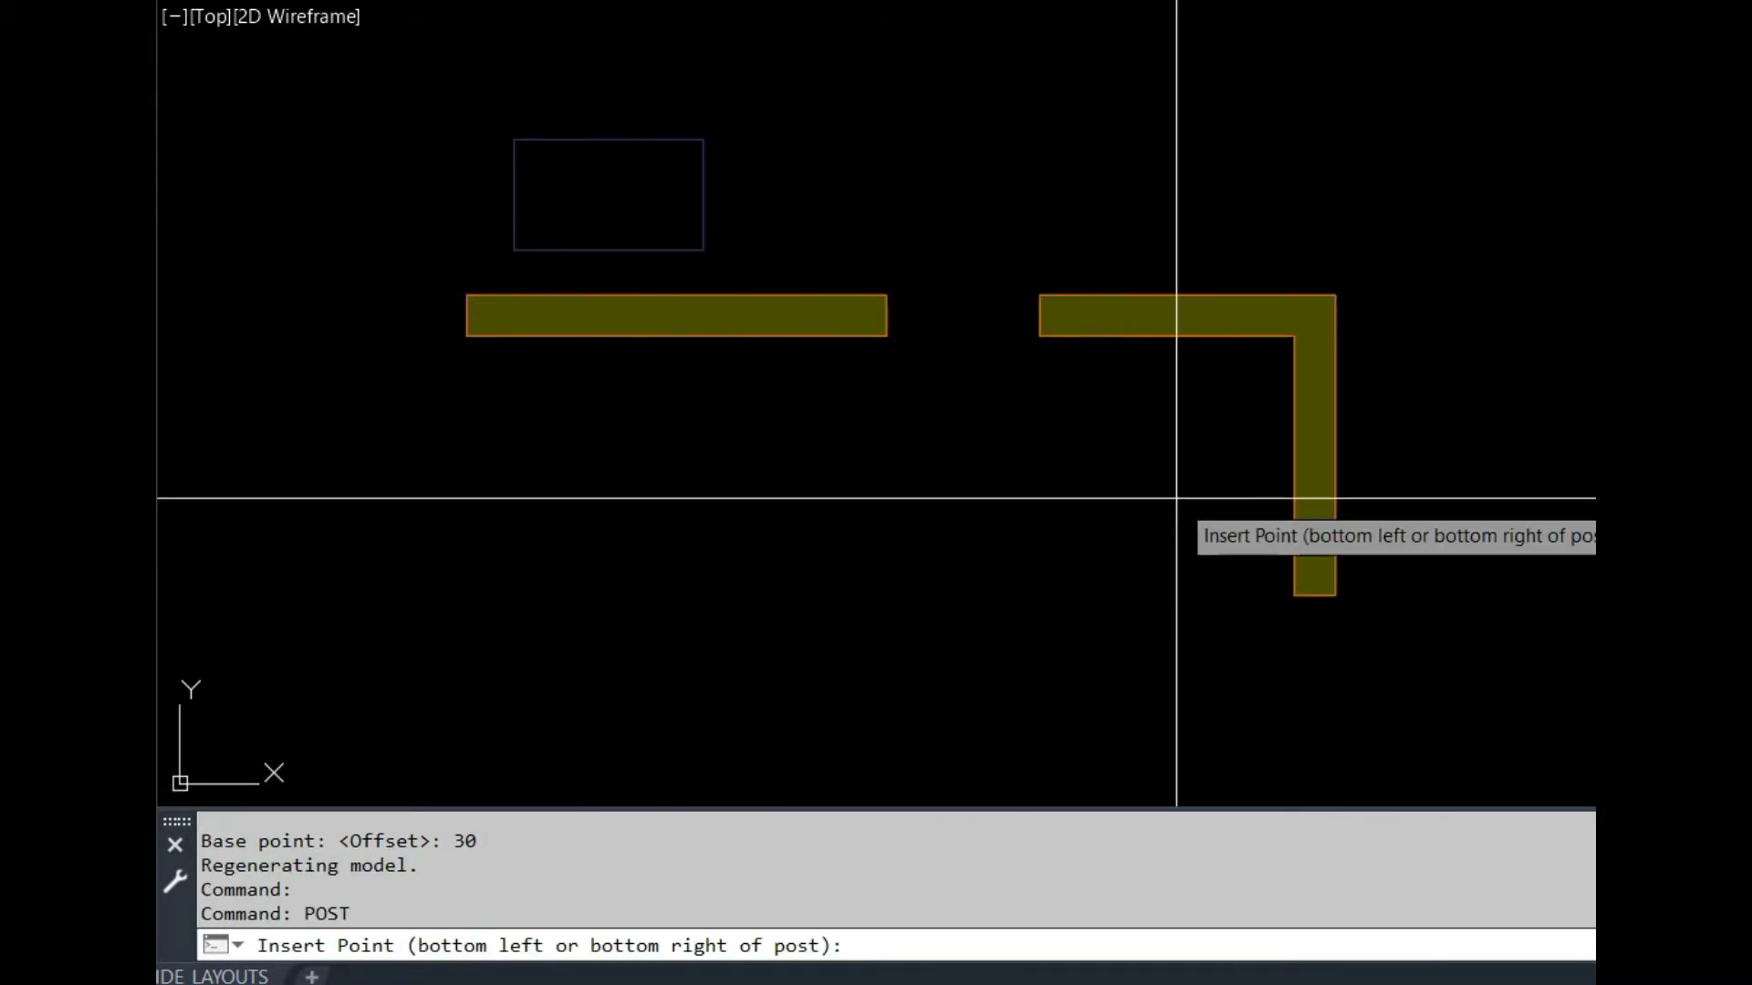
click(1040, 337)
click(1130, 334)
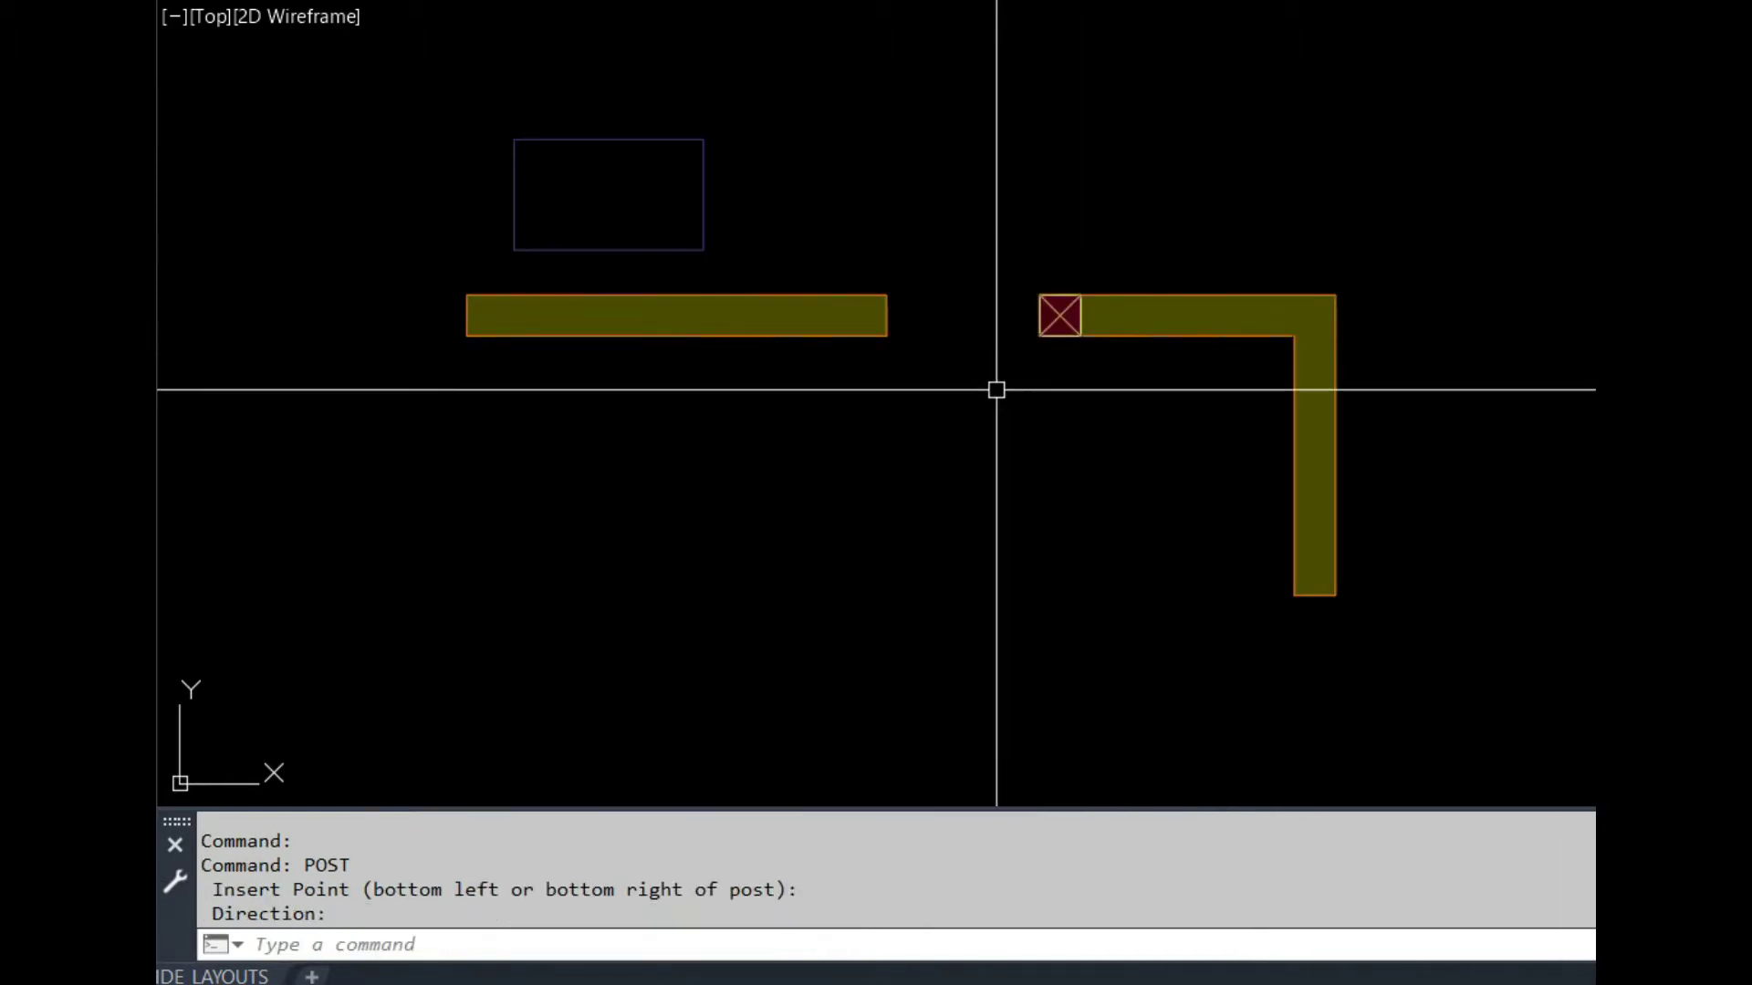
key(Return)
click(887, 336)
click(796, 334)
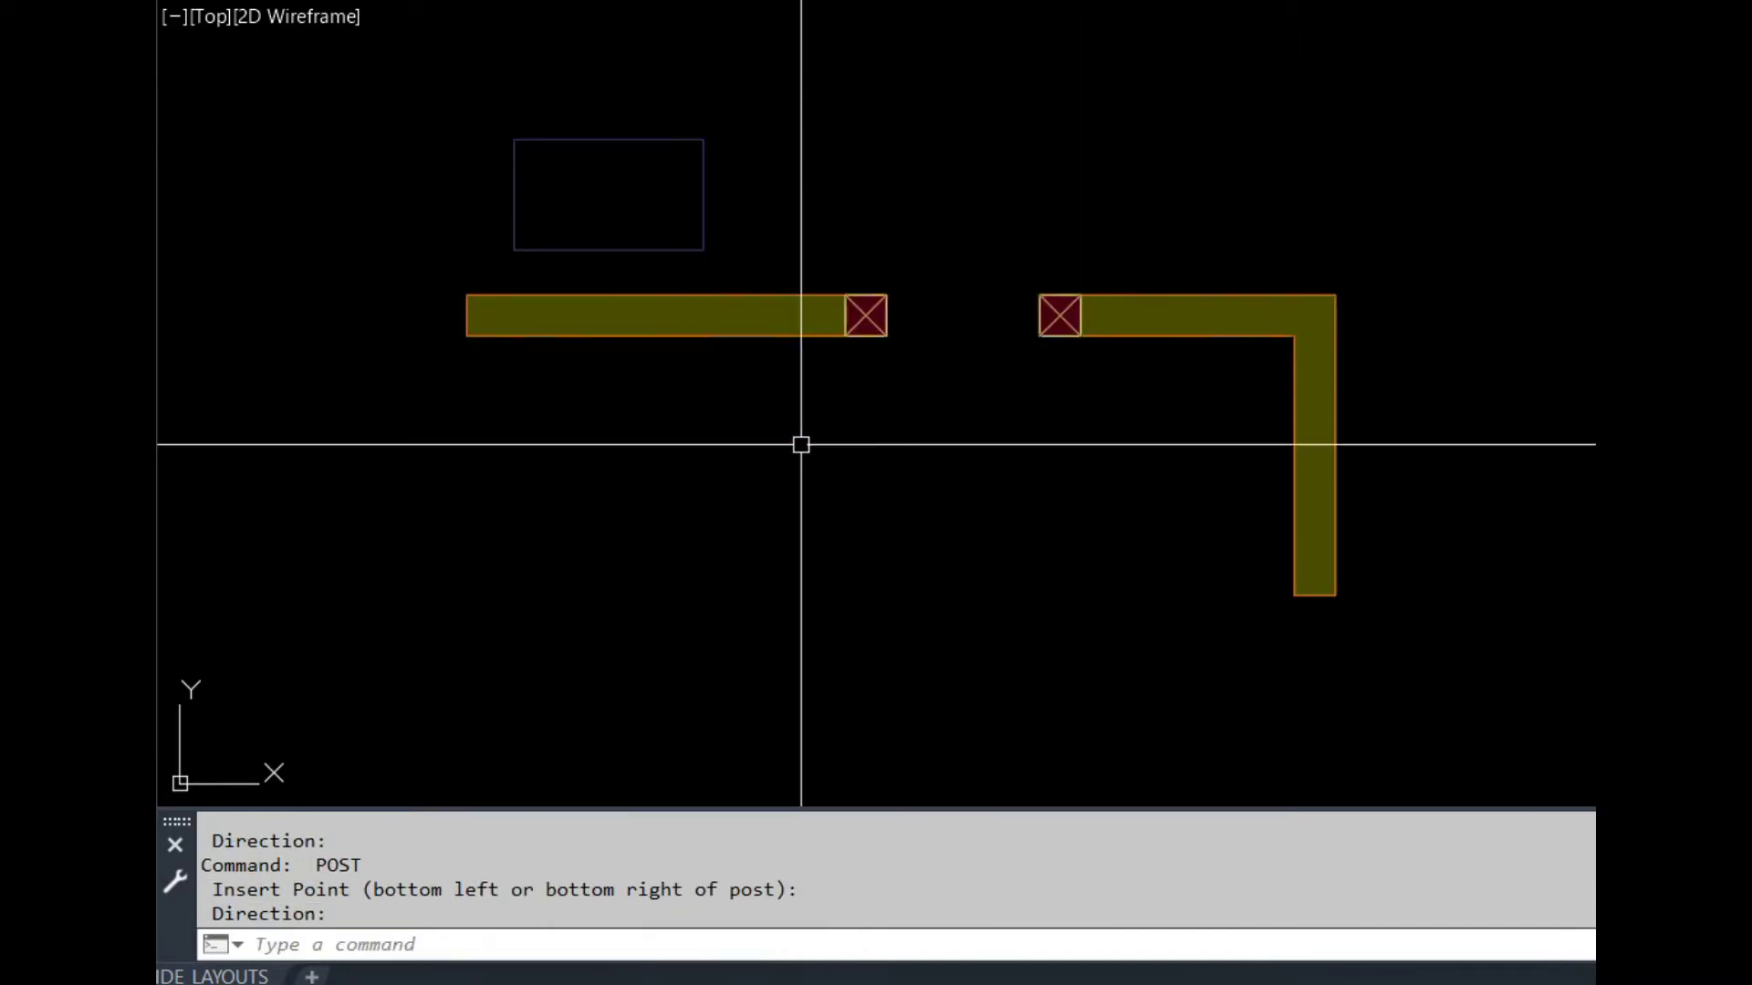
Step: Insert a beam spanning the opening between the two posts
text(beam)
key(Return)
click(887, 325)
click(1032, 320)
Step: Add a hanger to the left and right ends of the beam
click(939, 314)
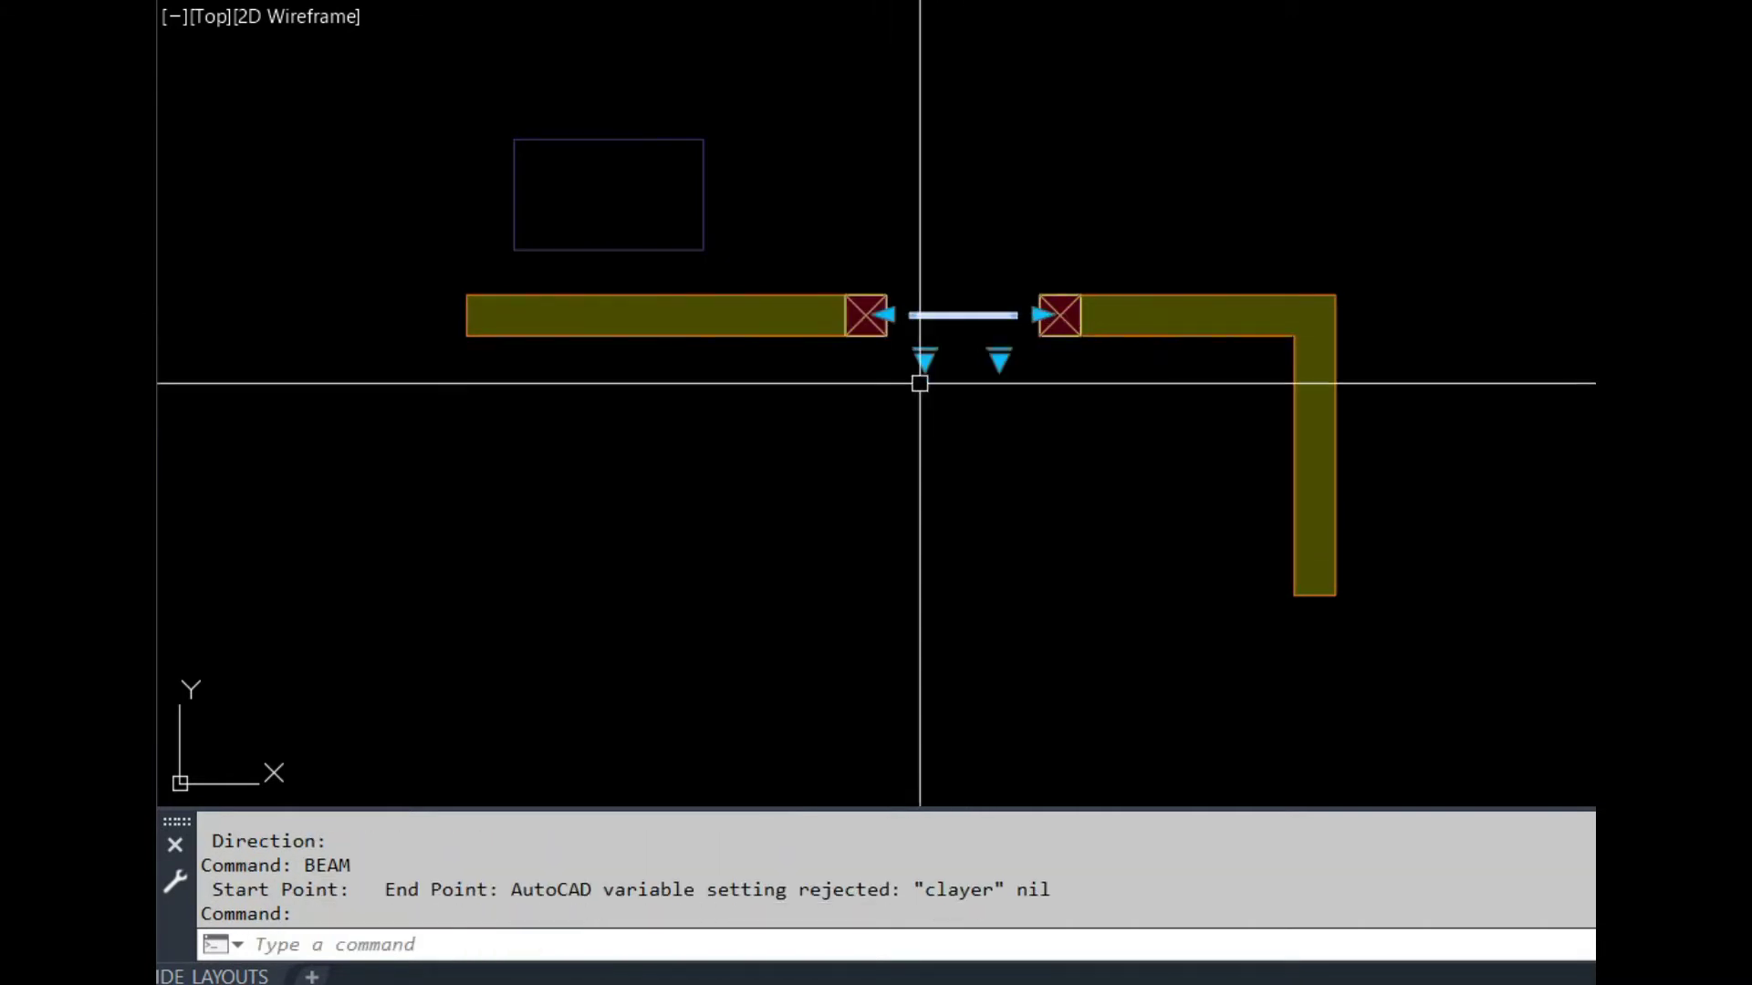
click(924, 351)
click(1036, 400)
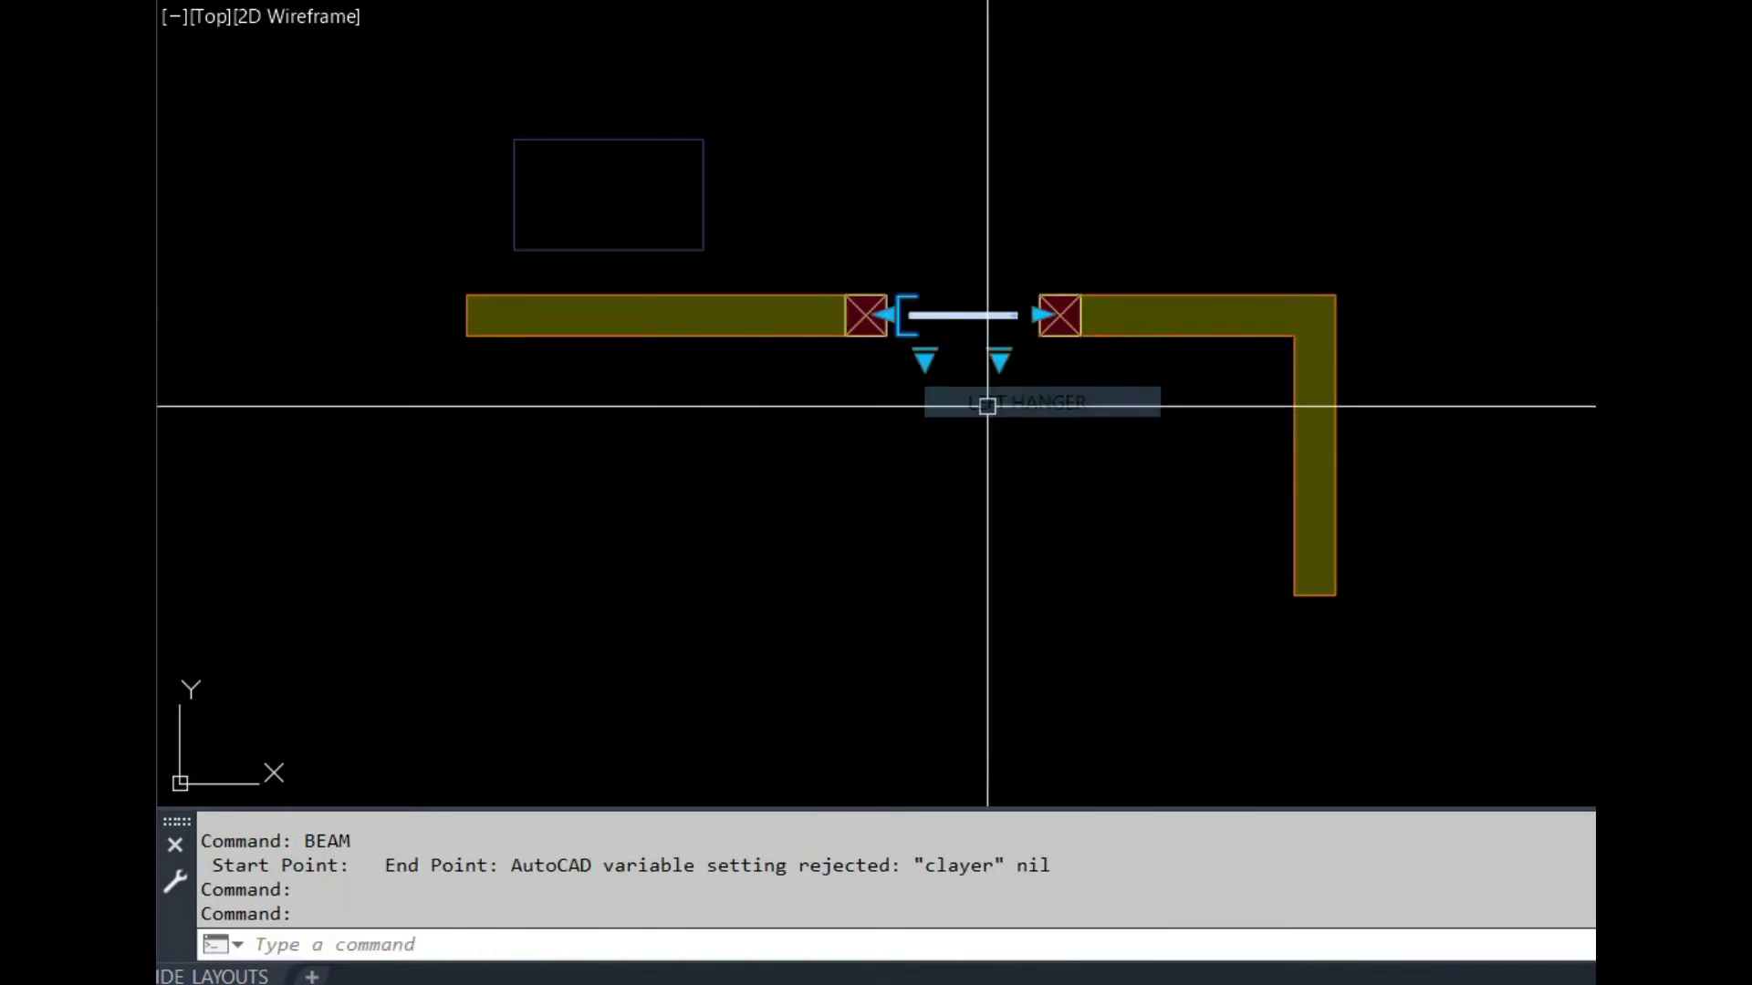
click(998, 354)
click(1115, 406)
key(Escape)
key(Escape)
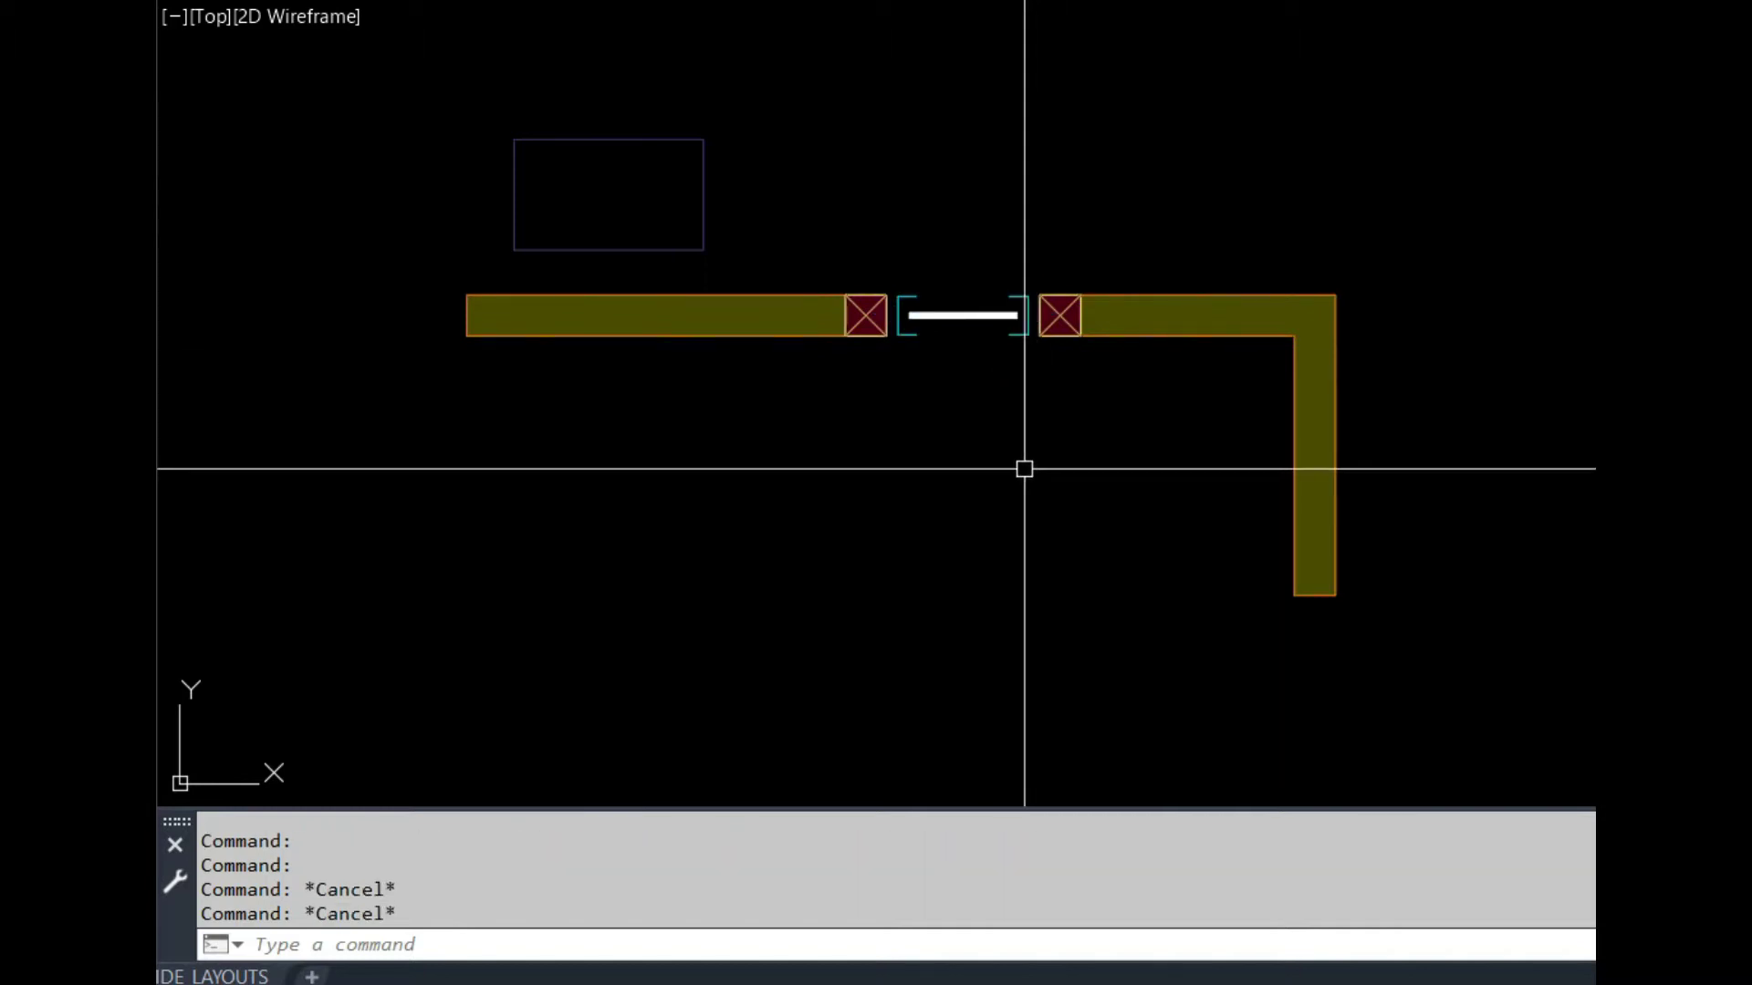
Step: Insert a joist group from the first wall's lower-left corner, aligned horizontally with the wall and extending above it
mouse_move(980, 509)
middle_down()
mouse_move(1066, 498)
mouse_move(1009, 392)
middle_up()
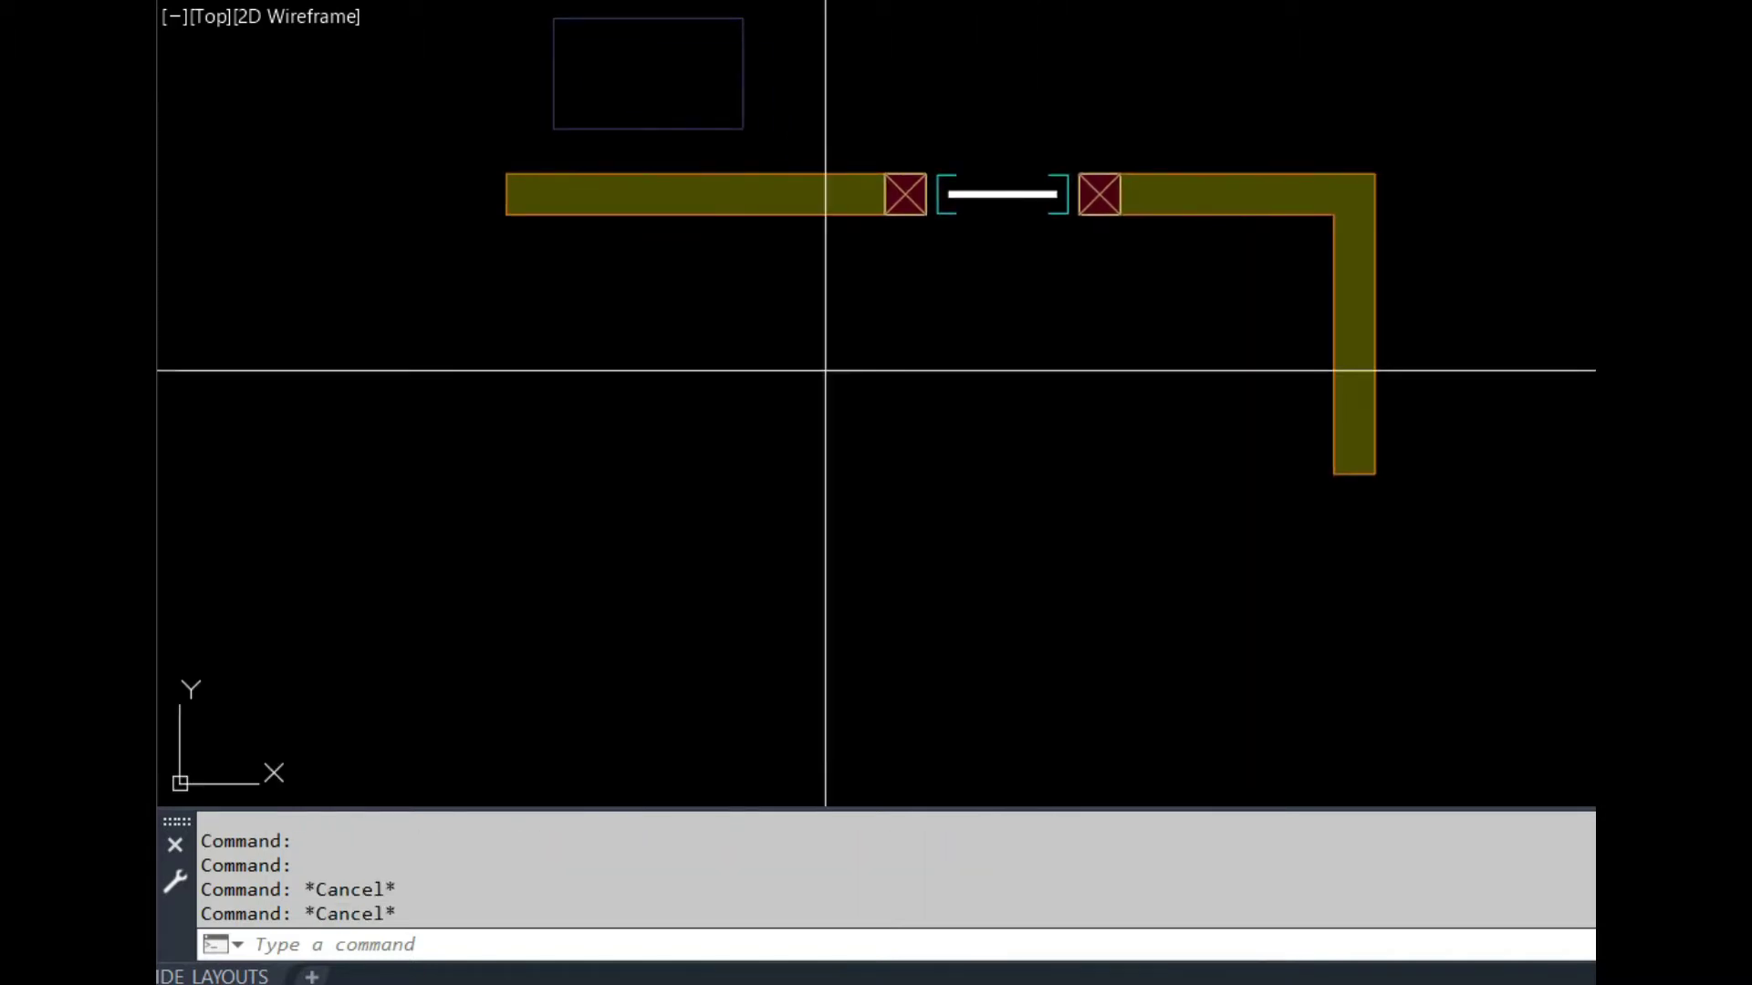
text(JG)
key(Return)
click(511, 223)
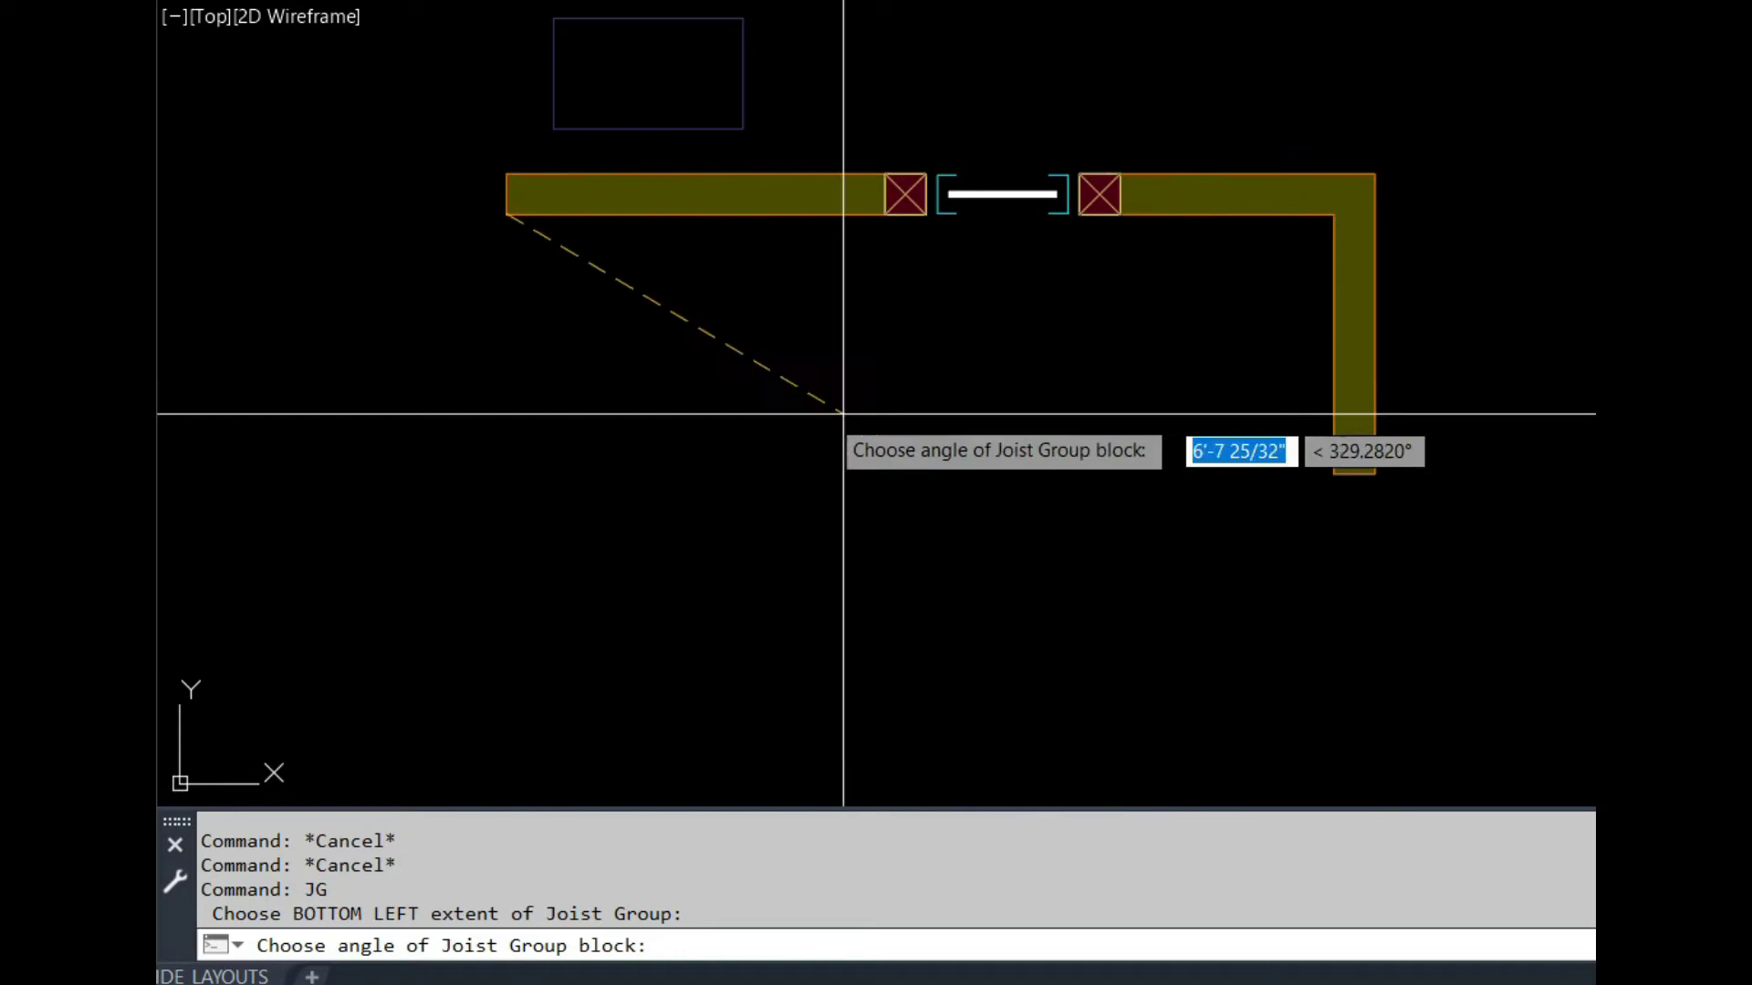
click(755, 215)
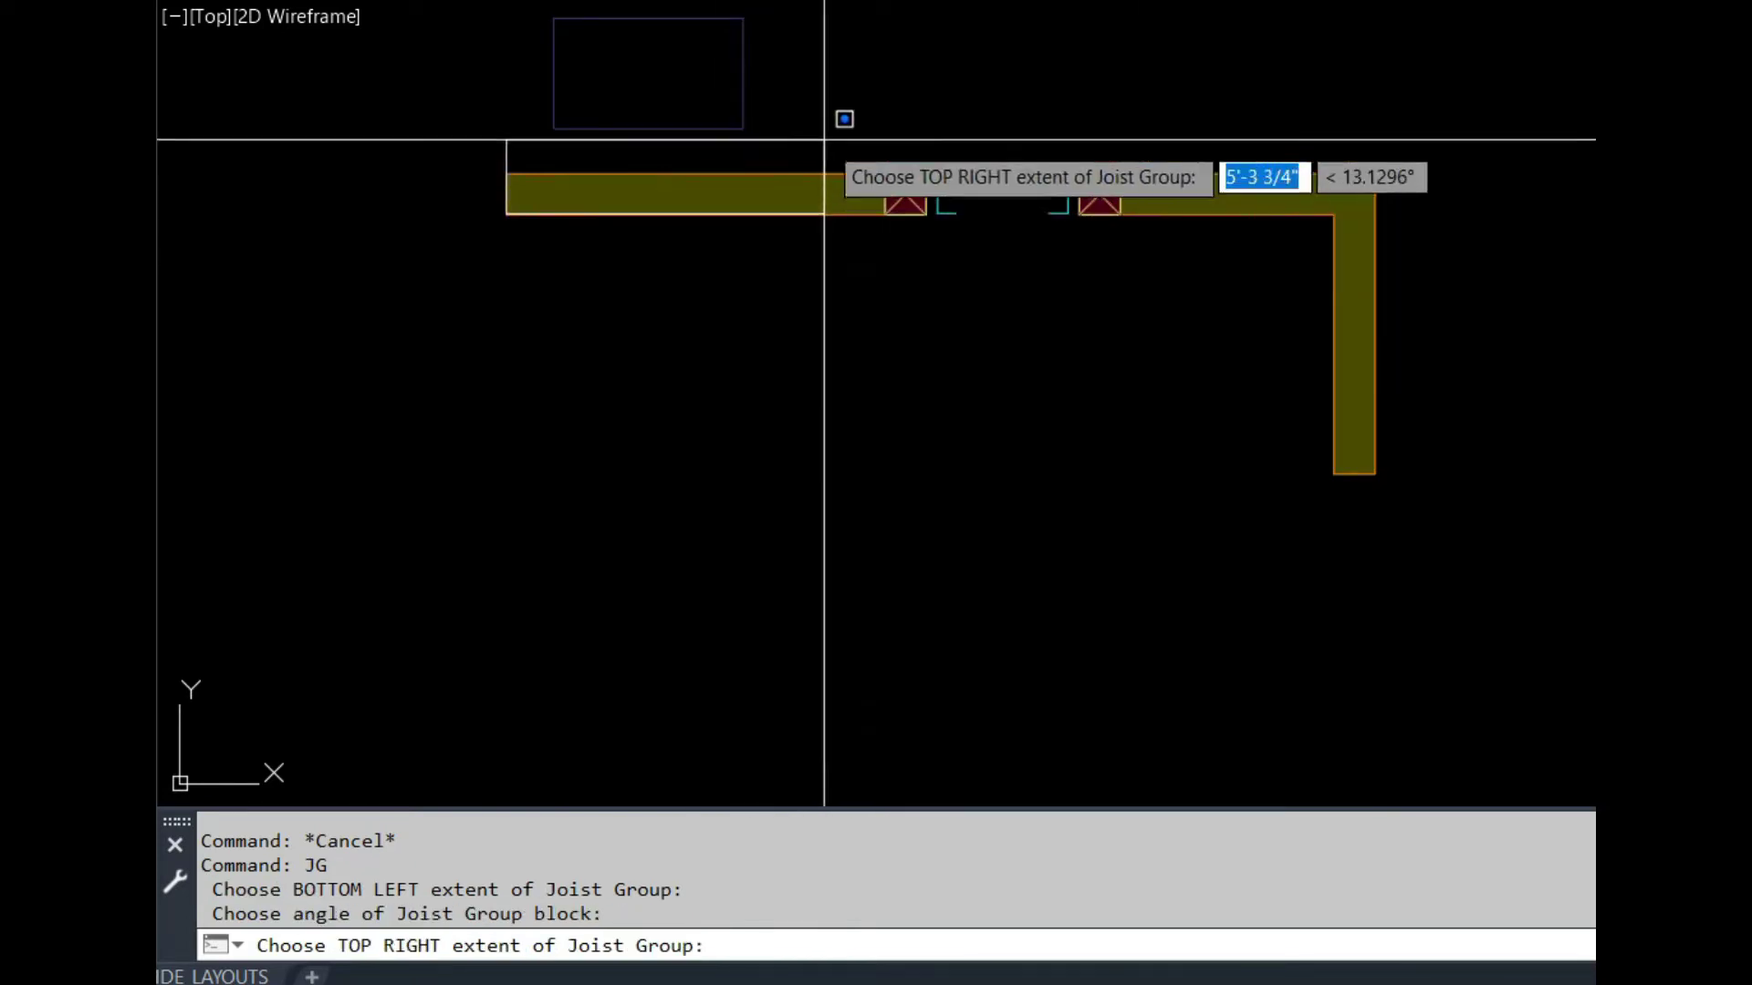
middle_drag(821, 140, 779, 341)
click(904, 66)
Step: Move the joist group below the wall, placing its top-left corner on the first wall's lower-left corner
click(684, 149)
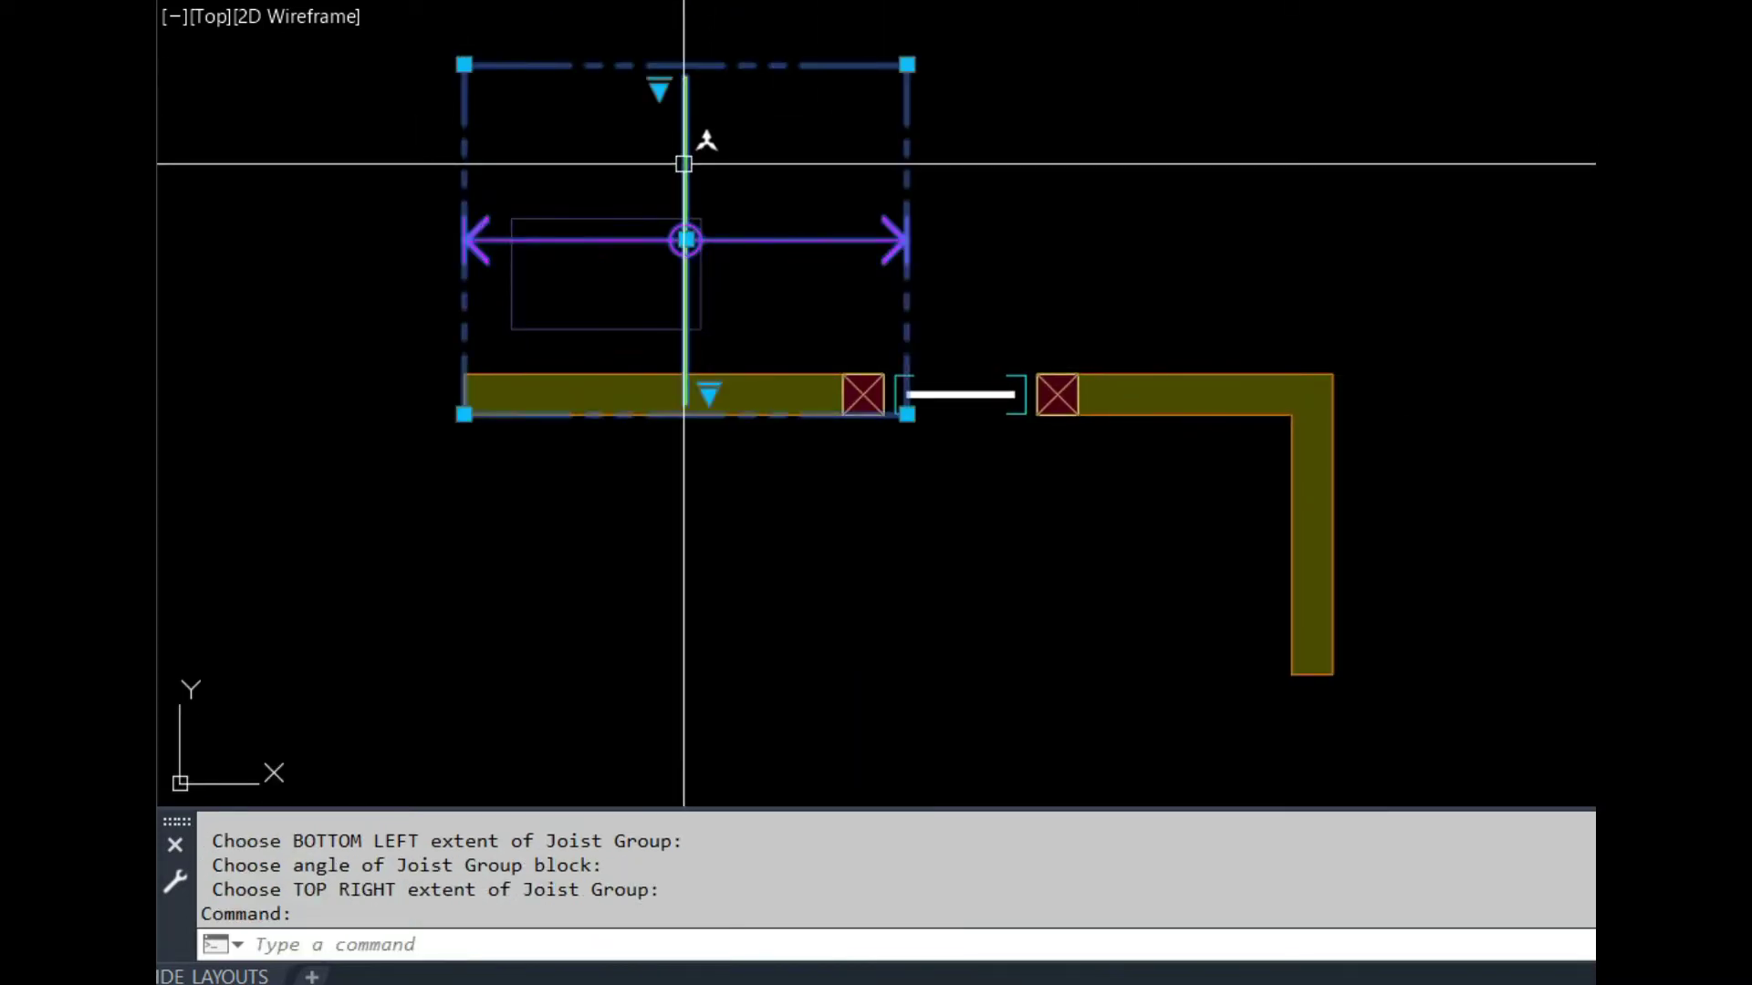
text(M)
key(Return)
click(463, 64)
click(464, 413)
Step: Stretch the joist group's right side to the inner face of the vertical wall
click(856, 618)
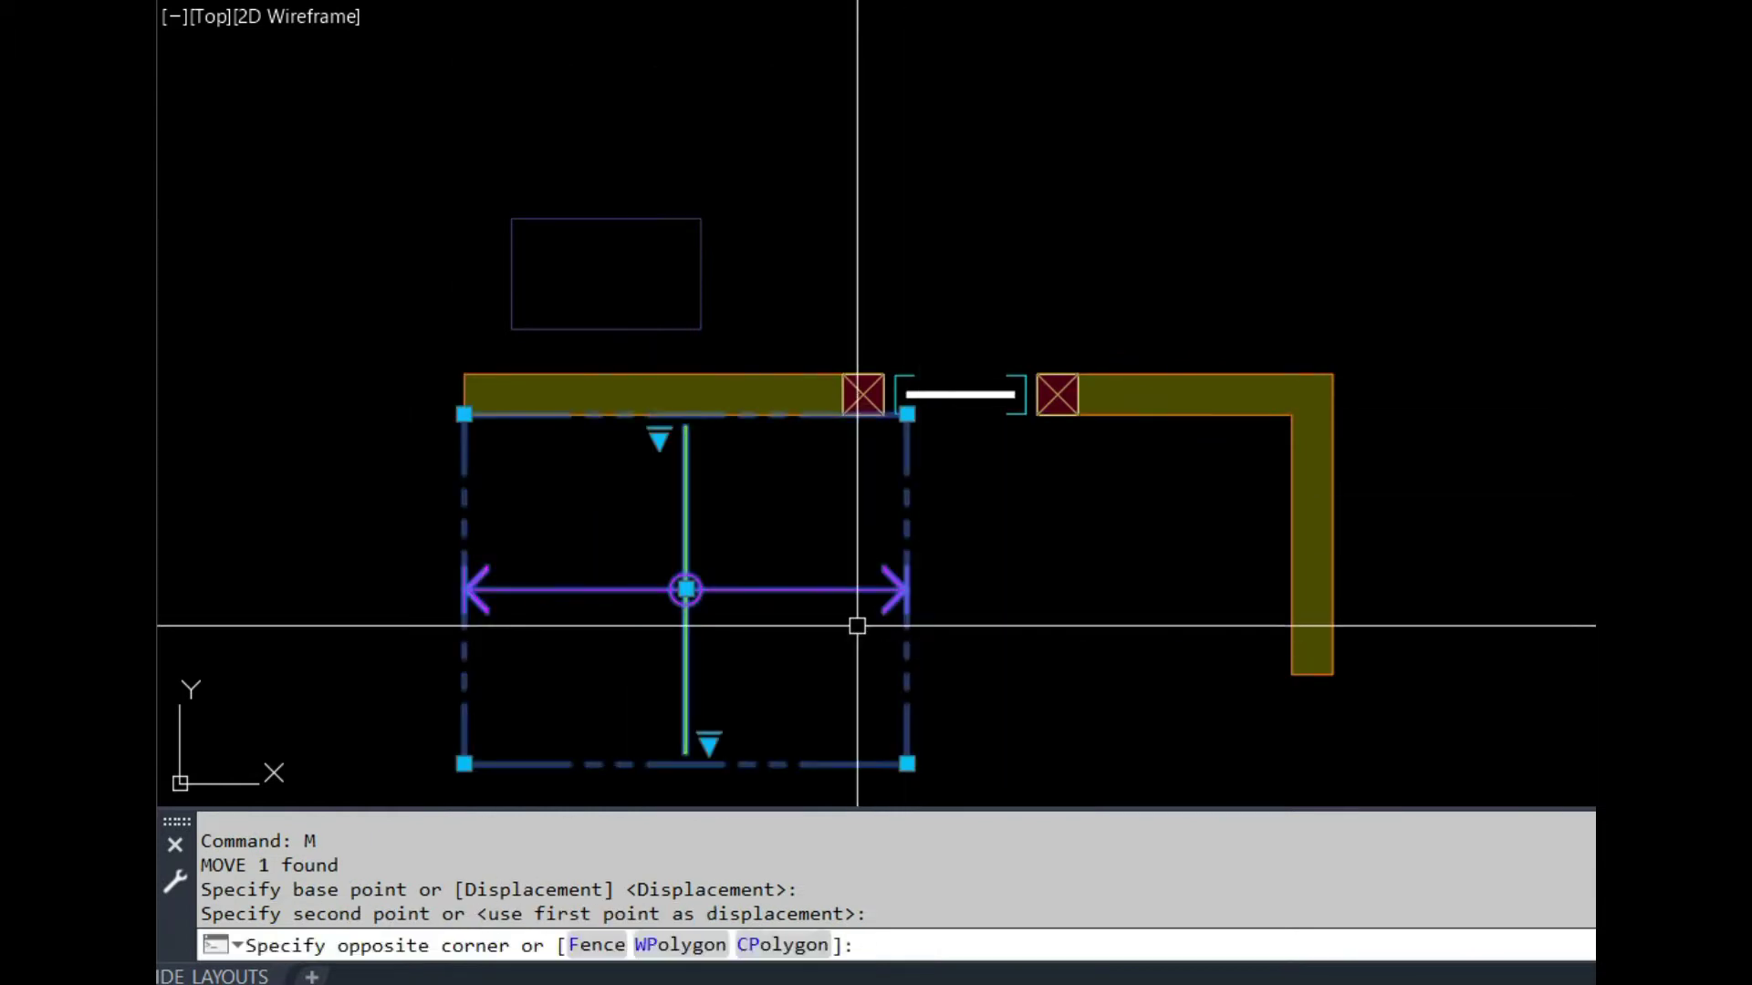
click(906, 412)
click(1290, 412)
key(Escape)
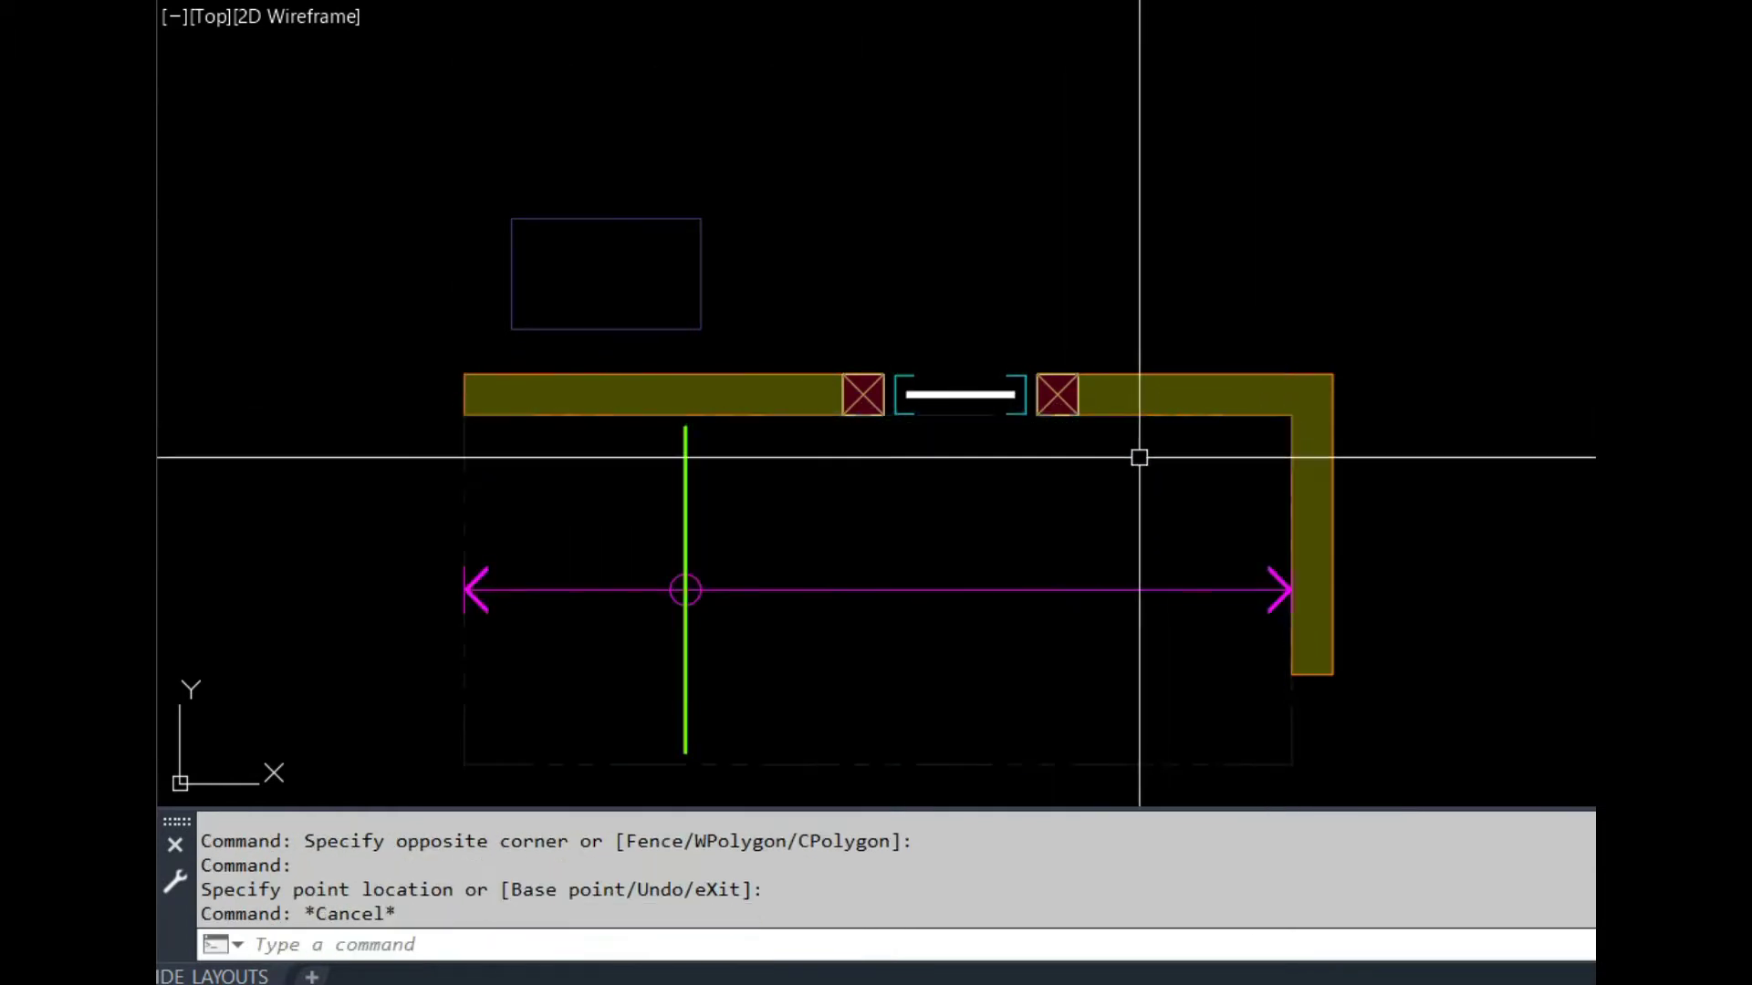
key(Escape)
middle_drag(1113, 499, 1107, 320)
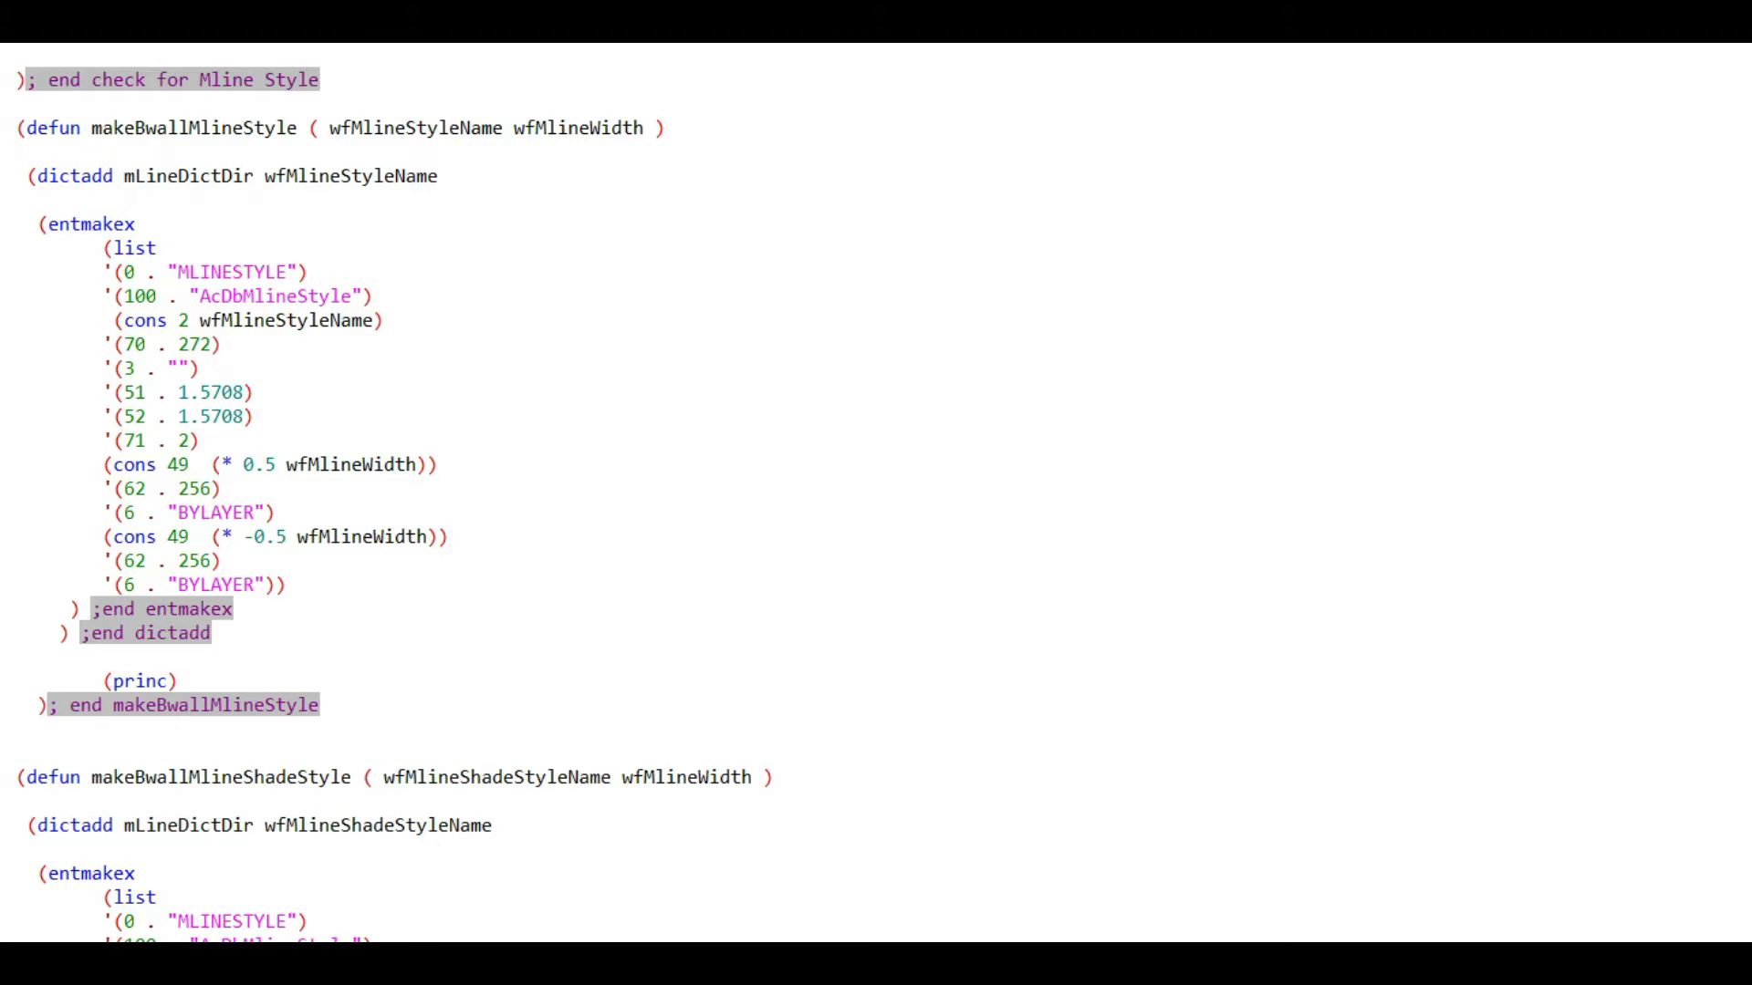
Step: Review the LISP code for the bearing wall multiline styles and the main imperial wall routine
scroll(848, 492, down, 11)
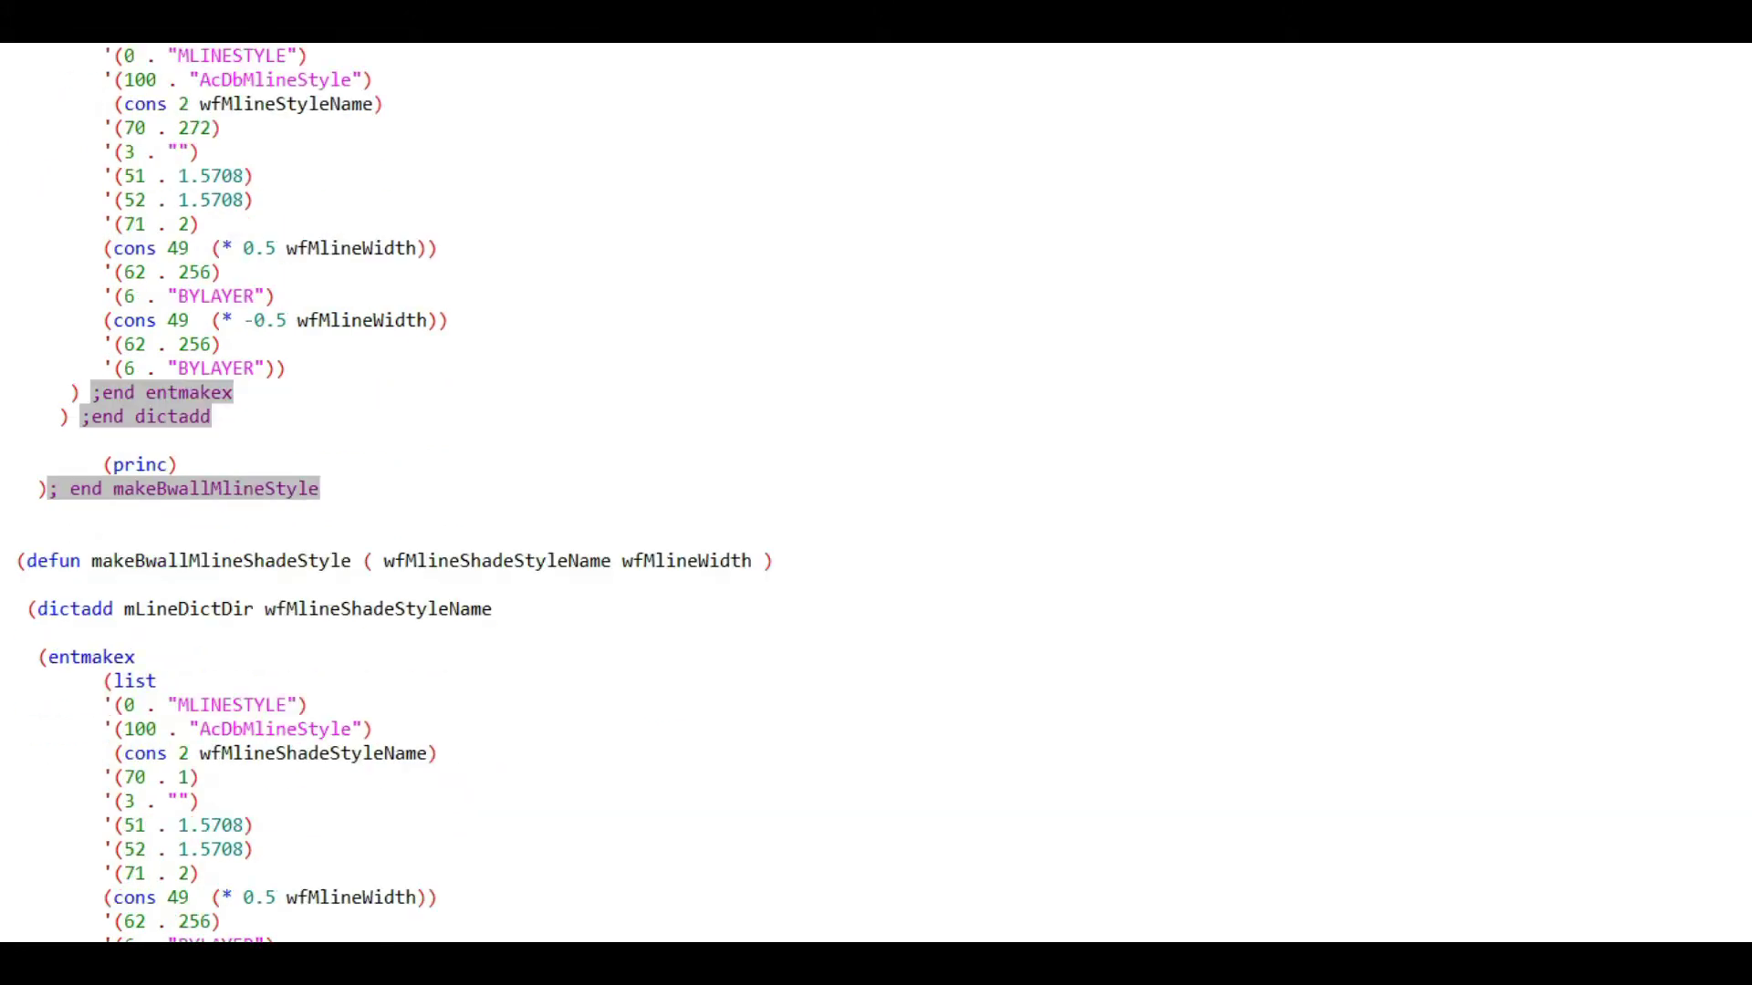
scroll(876, 493, down, 5)
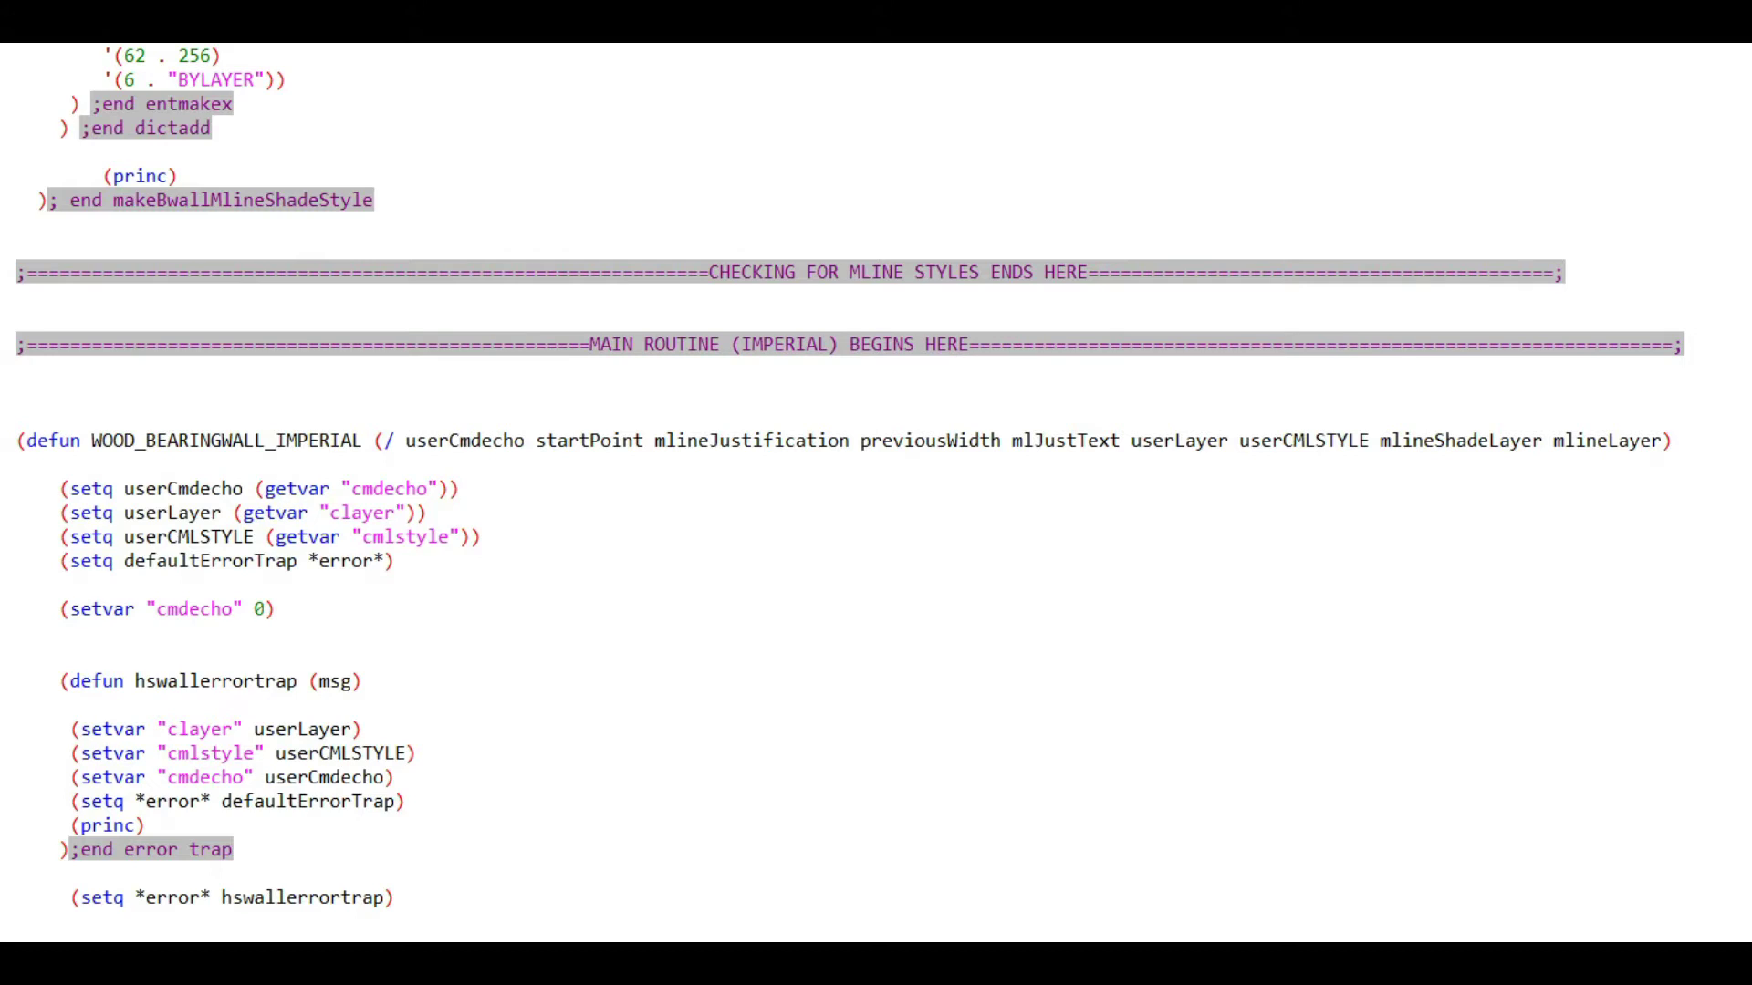
scroll(875, 493, down, 12)
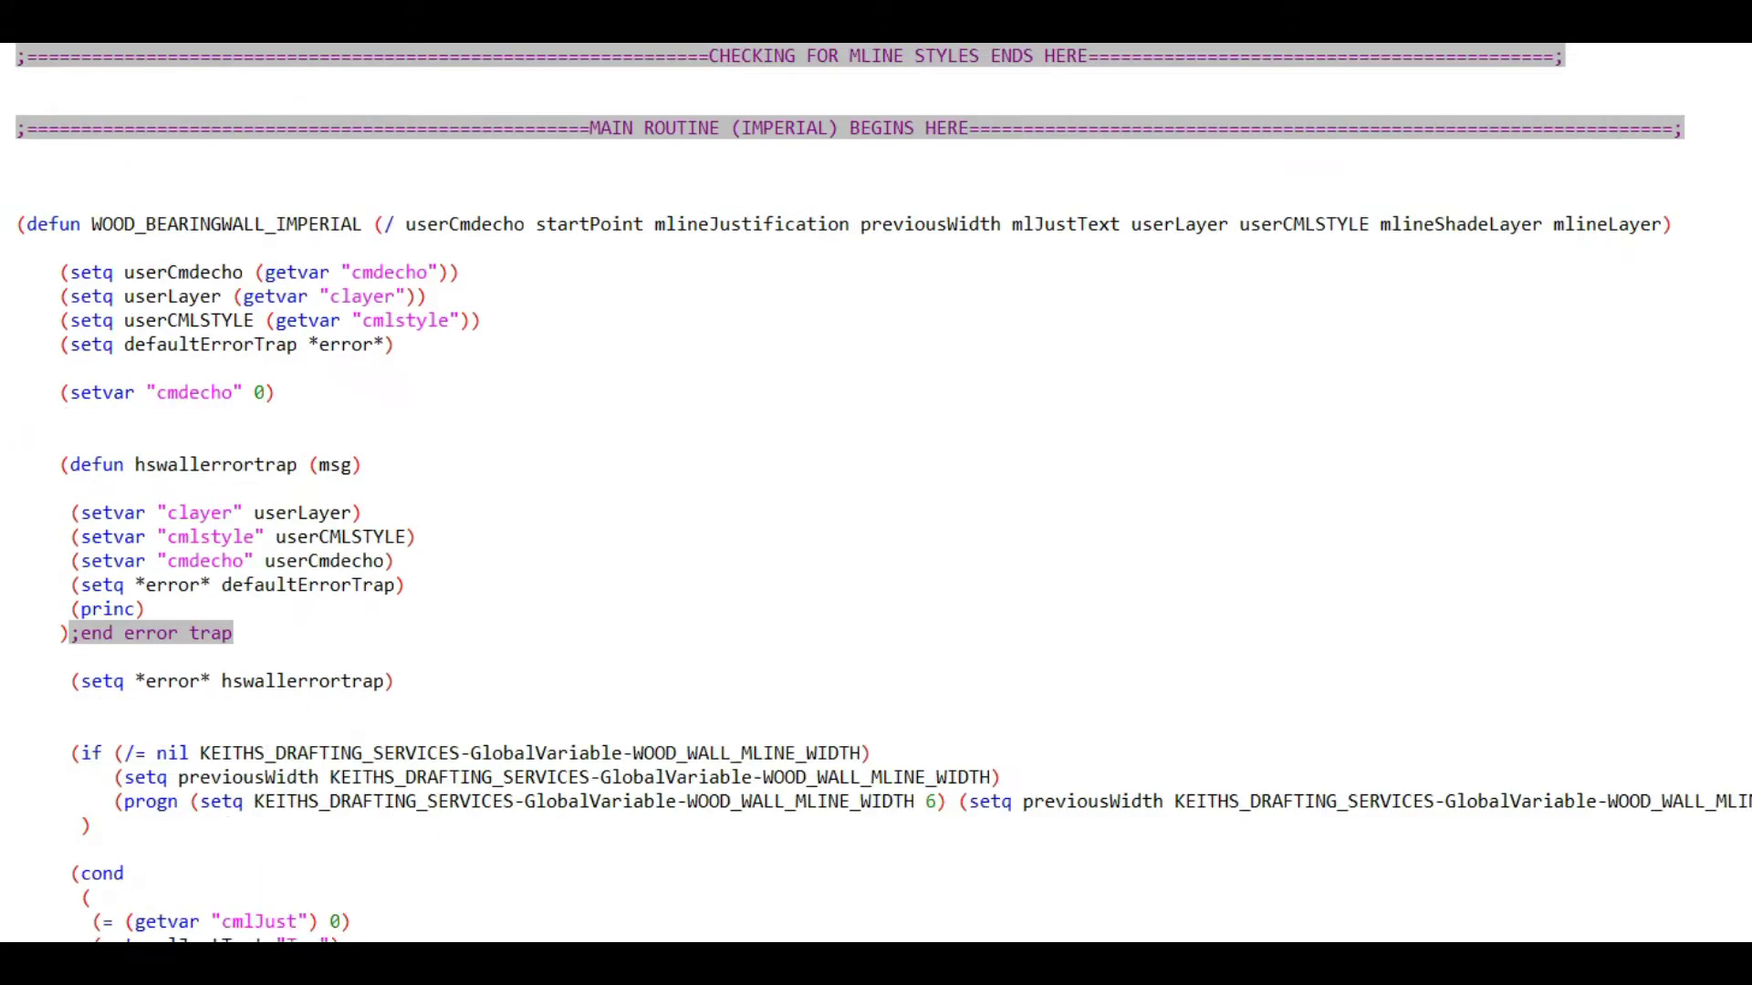
scroll(876, 492, down, 9)
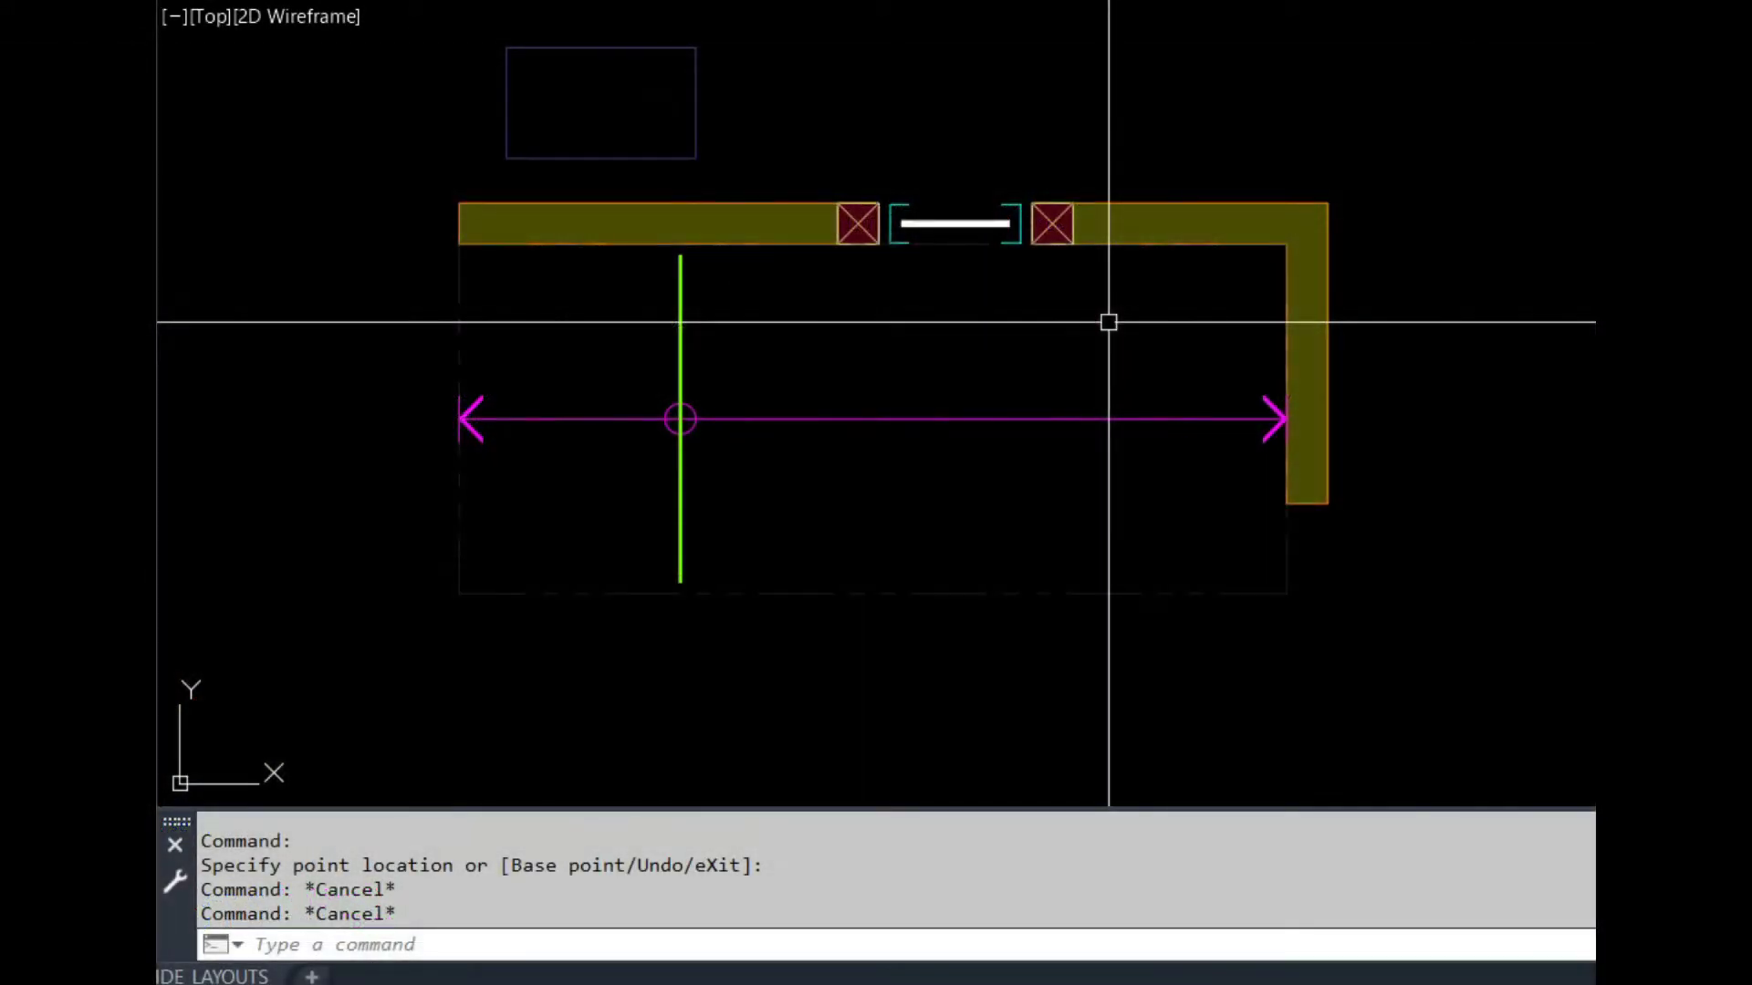
Step: Add a small text note in structural mode beside the joist line, reading 2x10 JOISTS @ 19.2" o/c
text(T1)
key(Return)
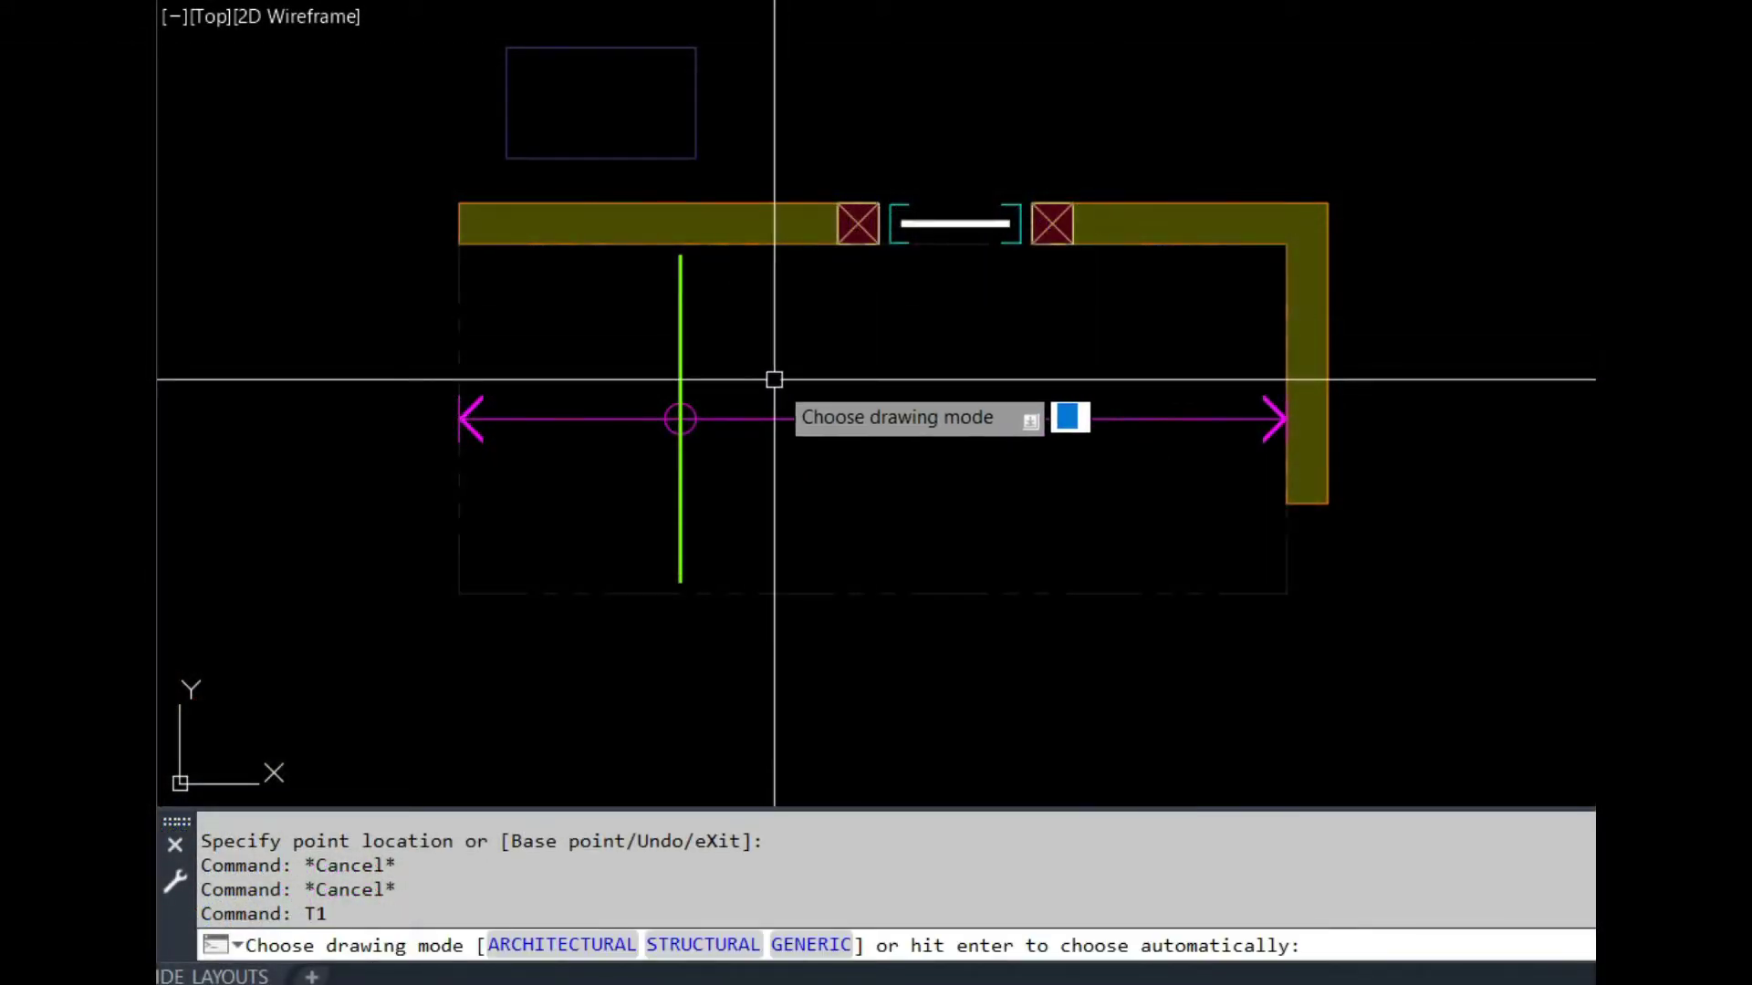
text(s)
key(Return)
scroll(730, 378, up, 2)
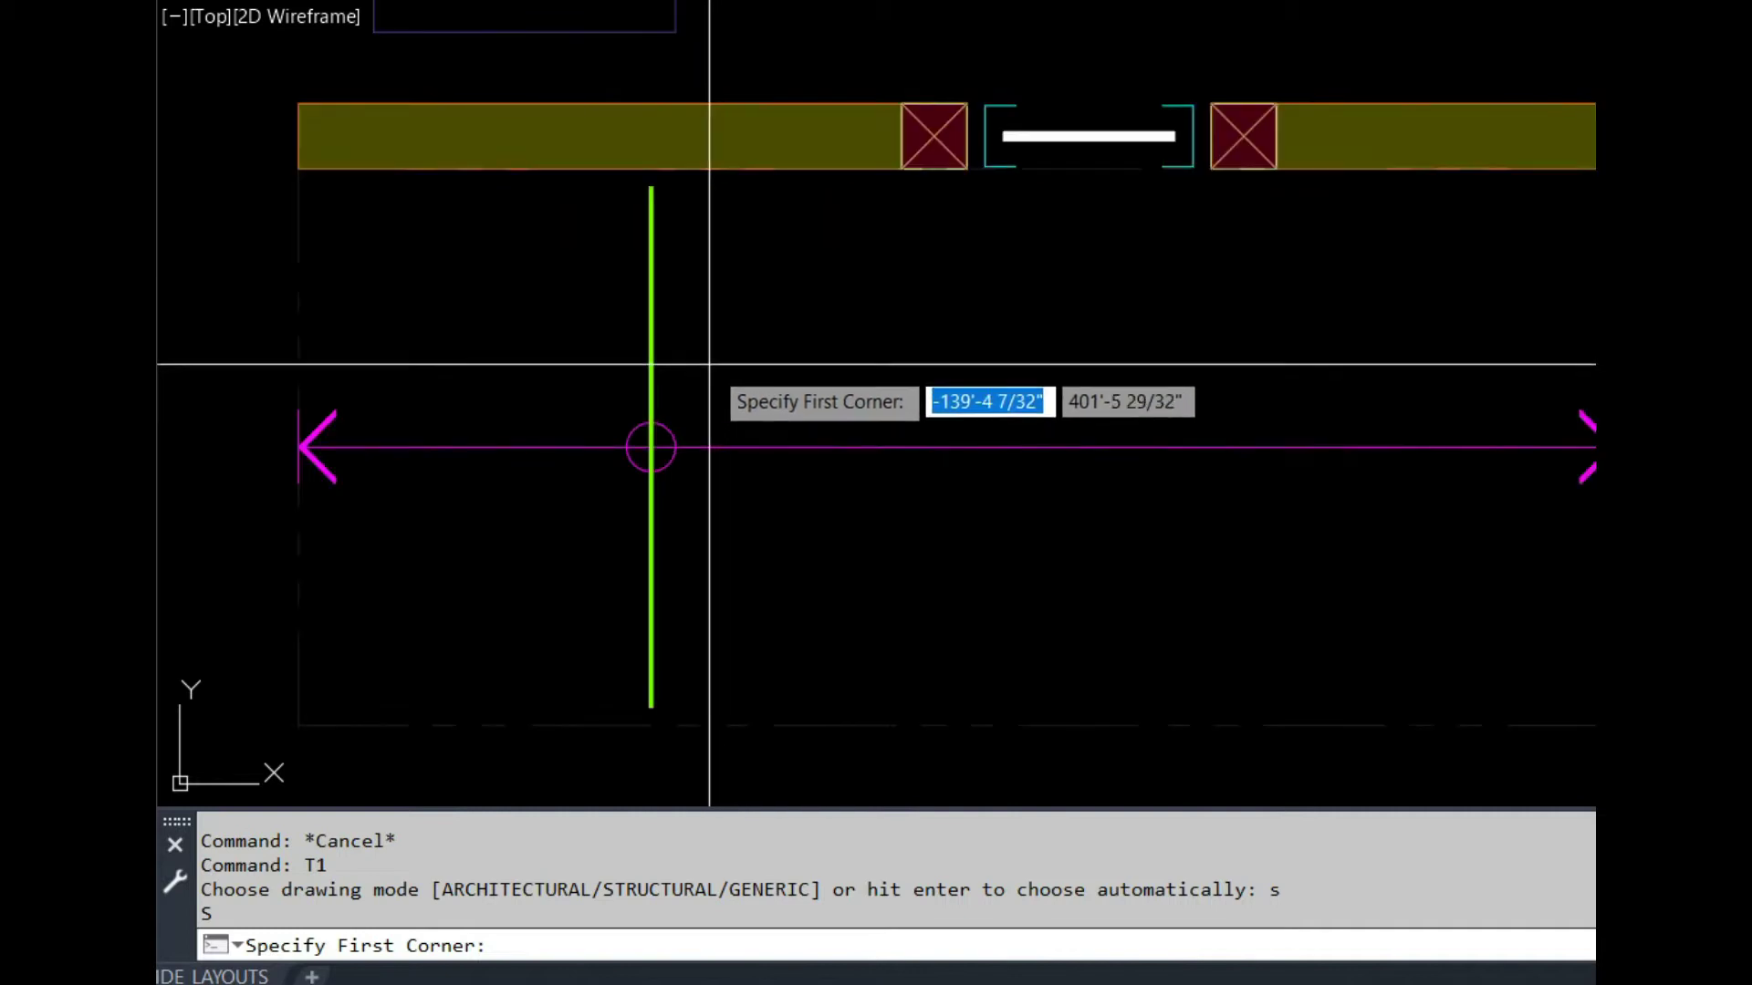
click(697, 343)
click(1396, 408)
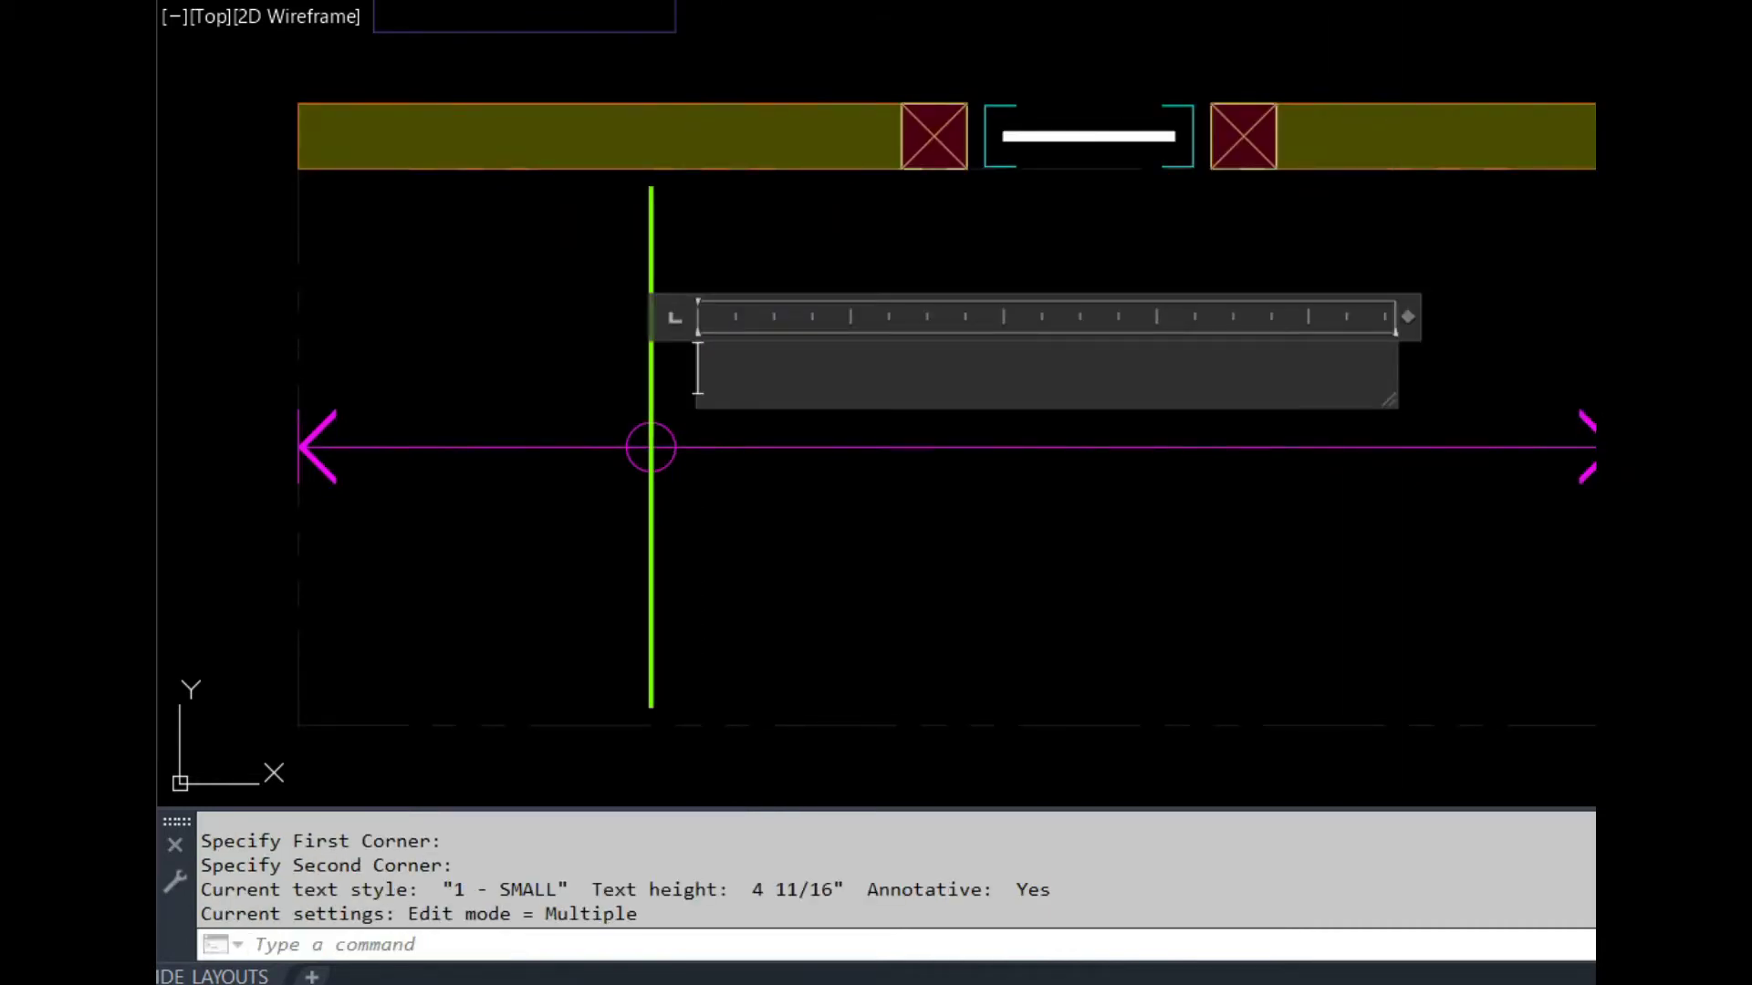
text(2X)
key(BackSpace)
text(C)
key(BackSpace)
text(X)
key(BackSpace)
text(x10 JOISTS)
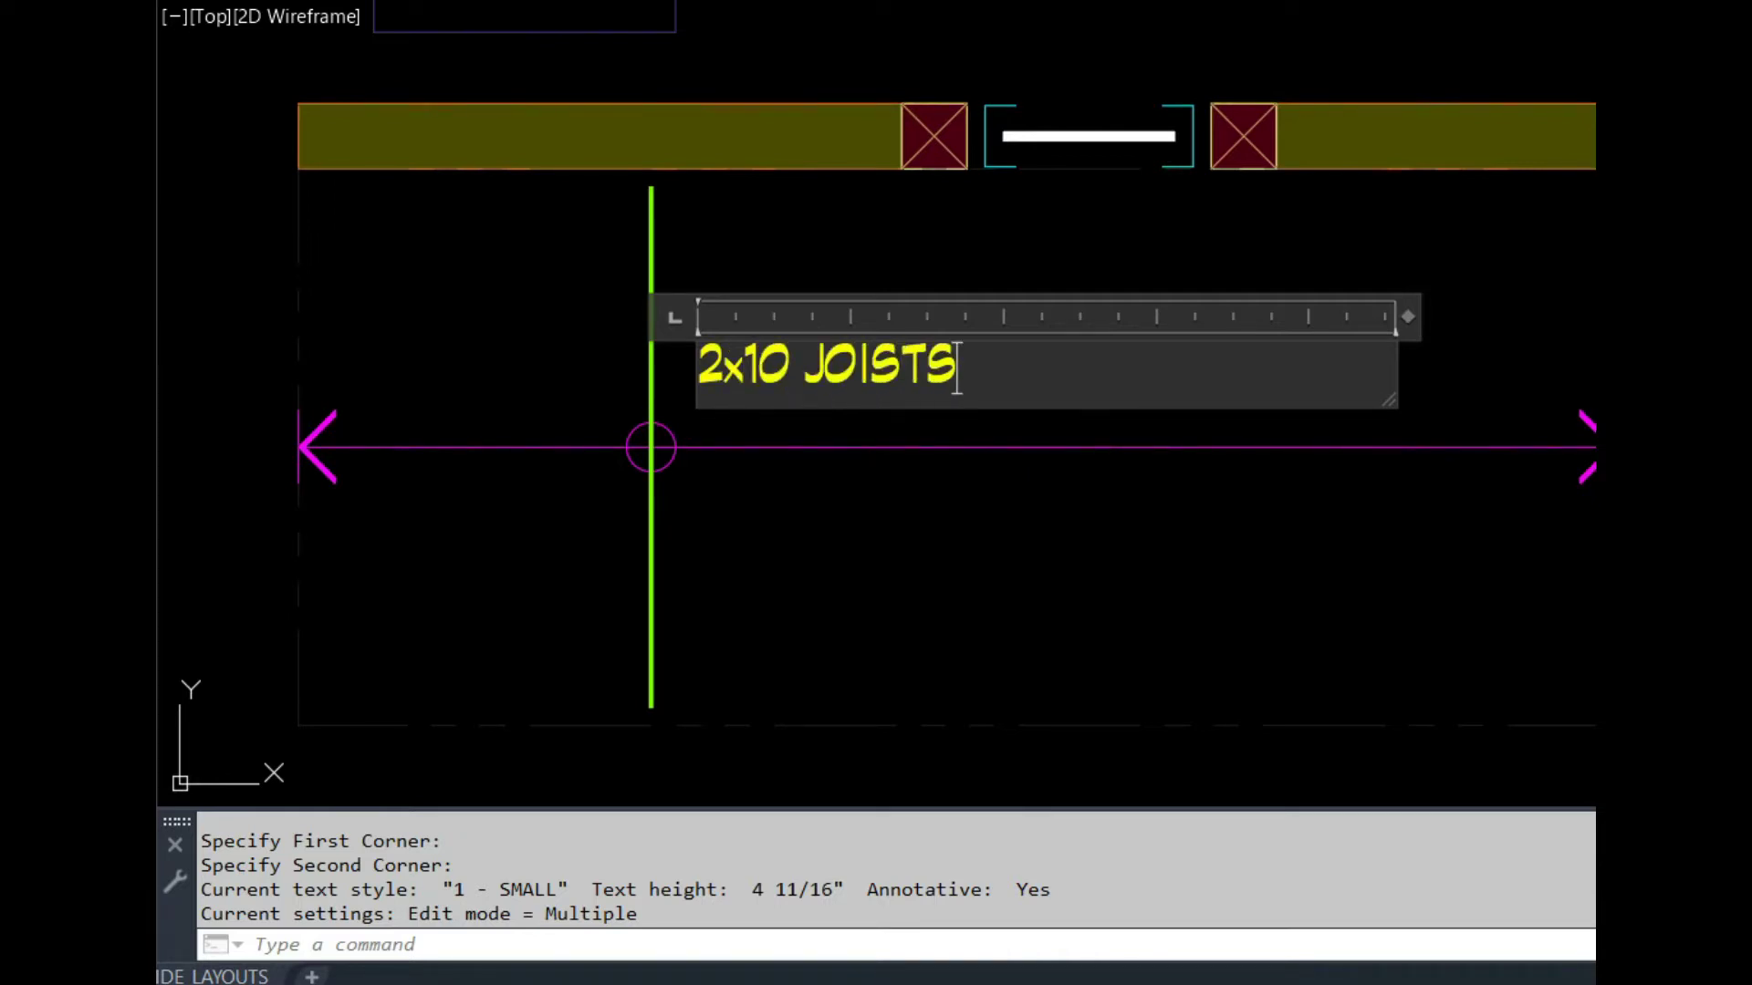
text( @ 19.2)
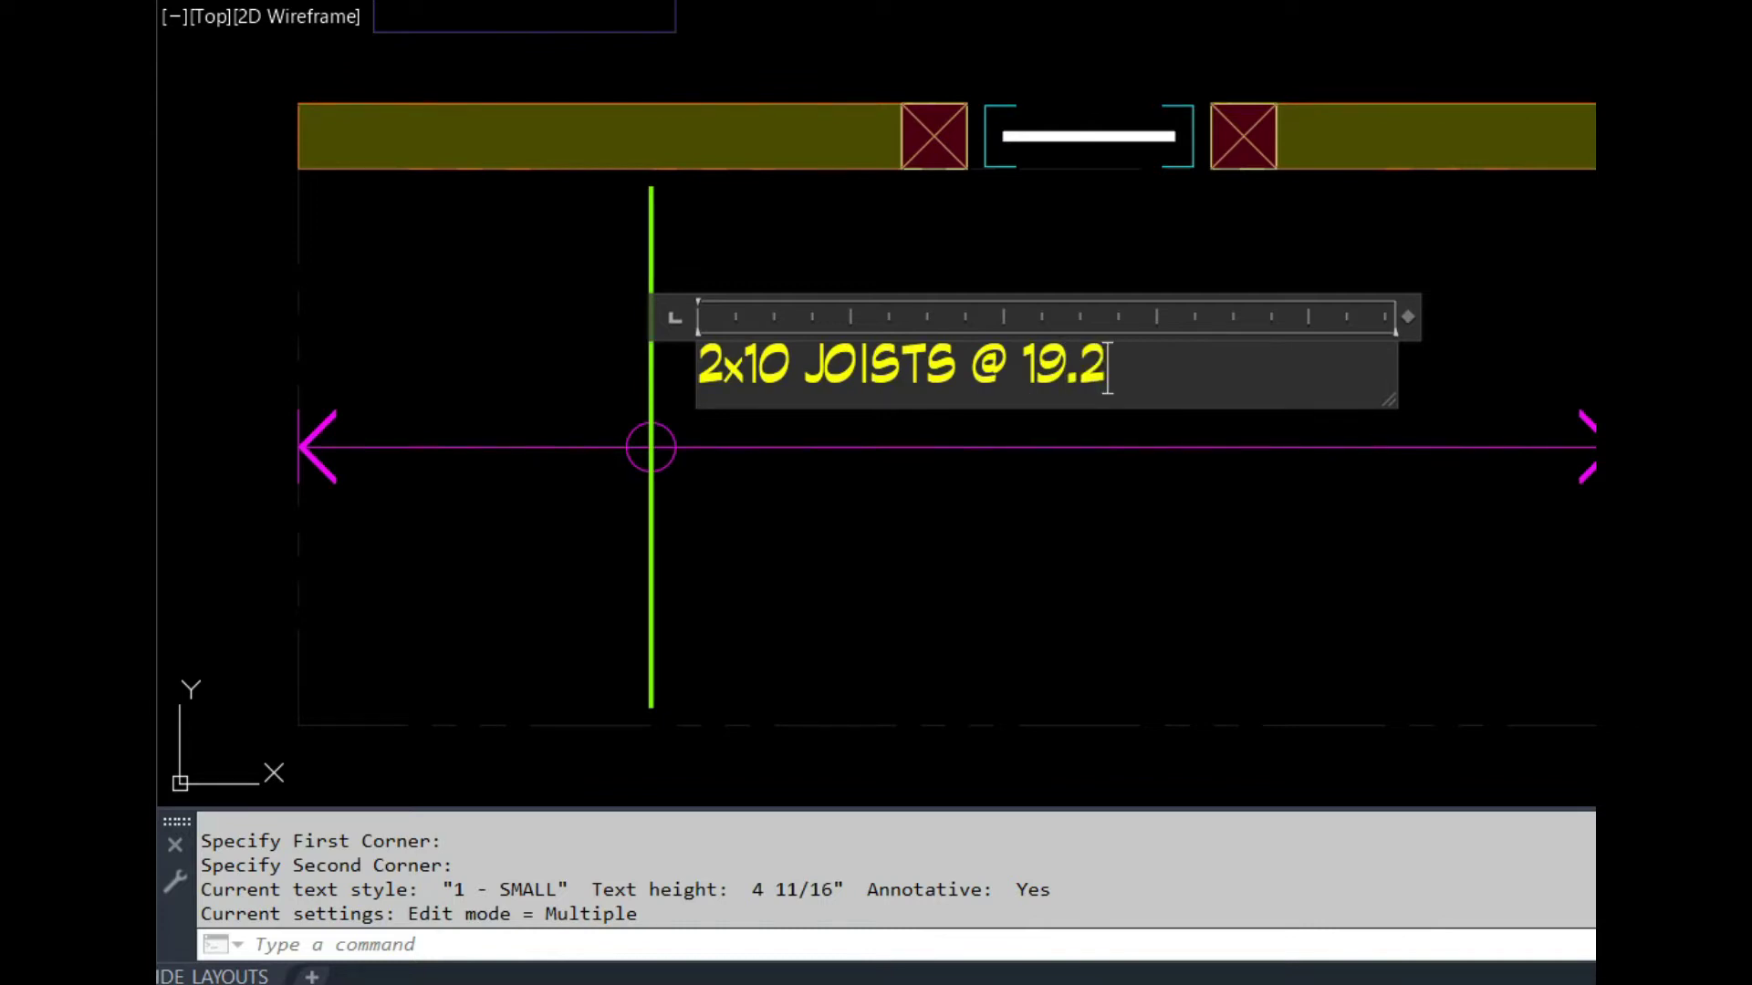
text(" o/c)
key(ctrl+Return)
Step: Move the joist note down, closer to the joist group's horizontal extent line
click(742, 483)
scroll(741, 484, up, 3)
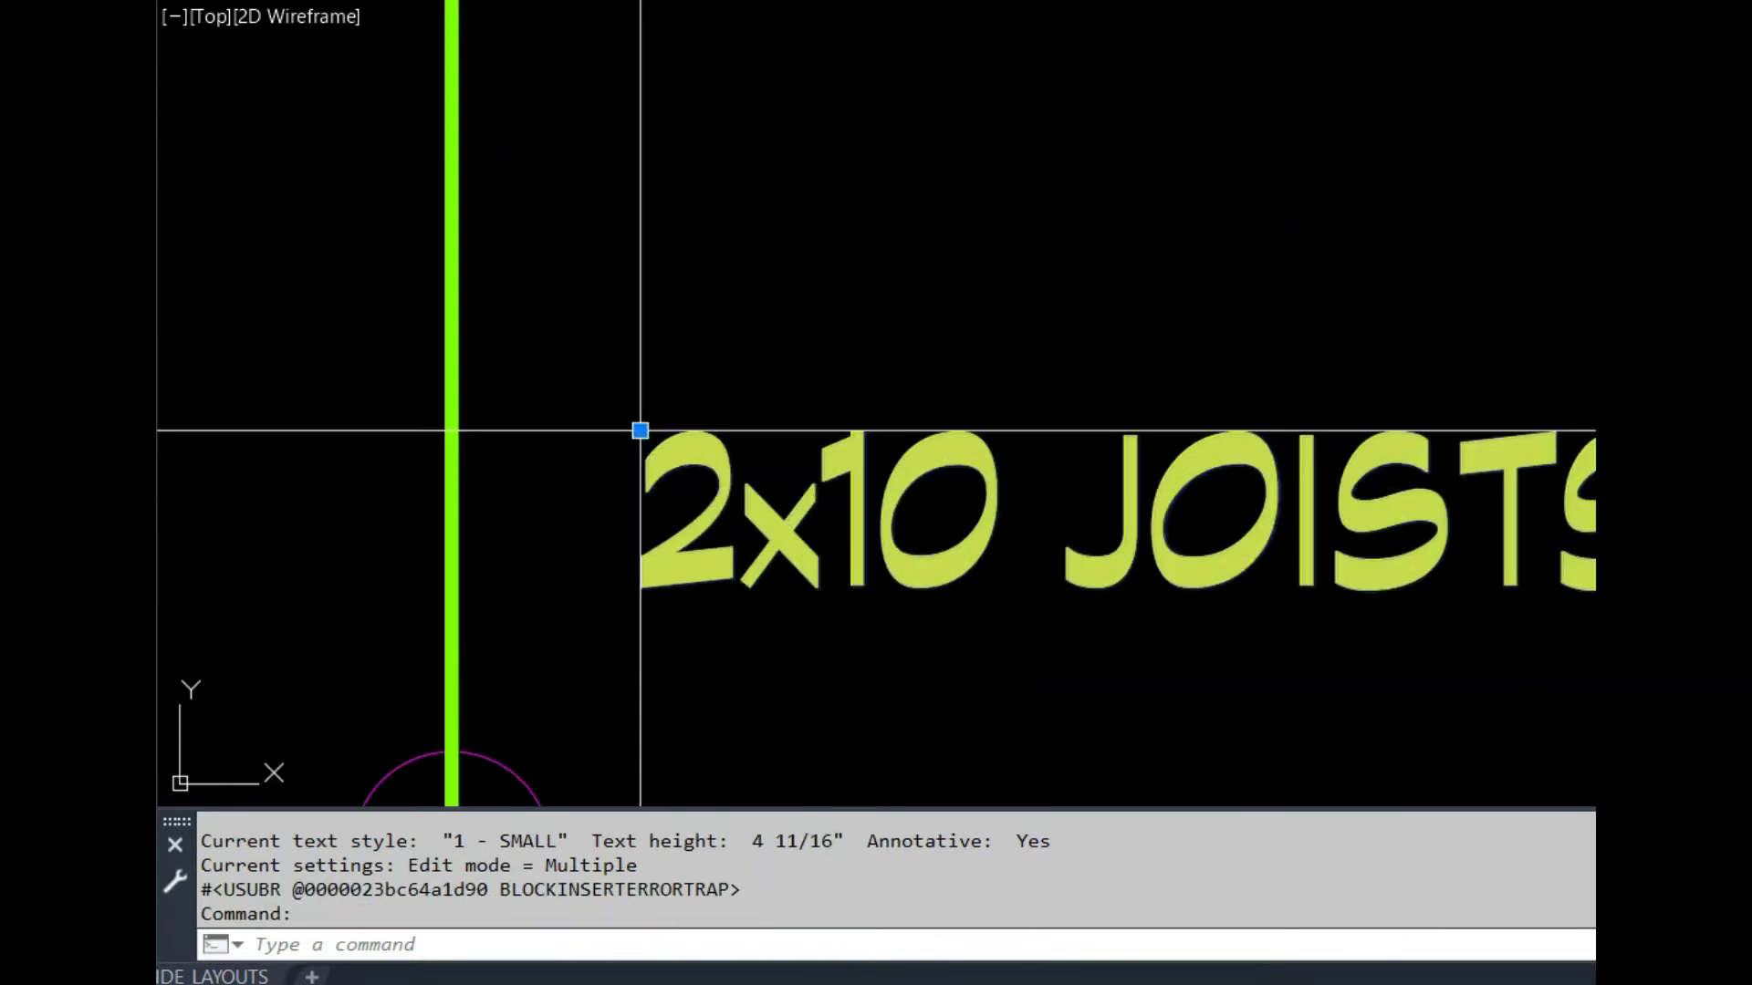
click(638, 429)
key(Escape)
key(Escape)
scroll(772, 540, down, 8)
scroll(954, 380, up, 2)
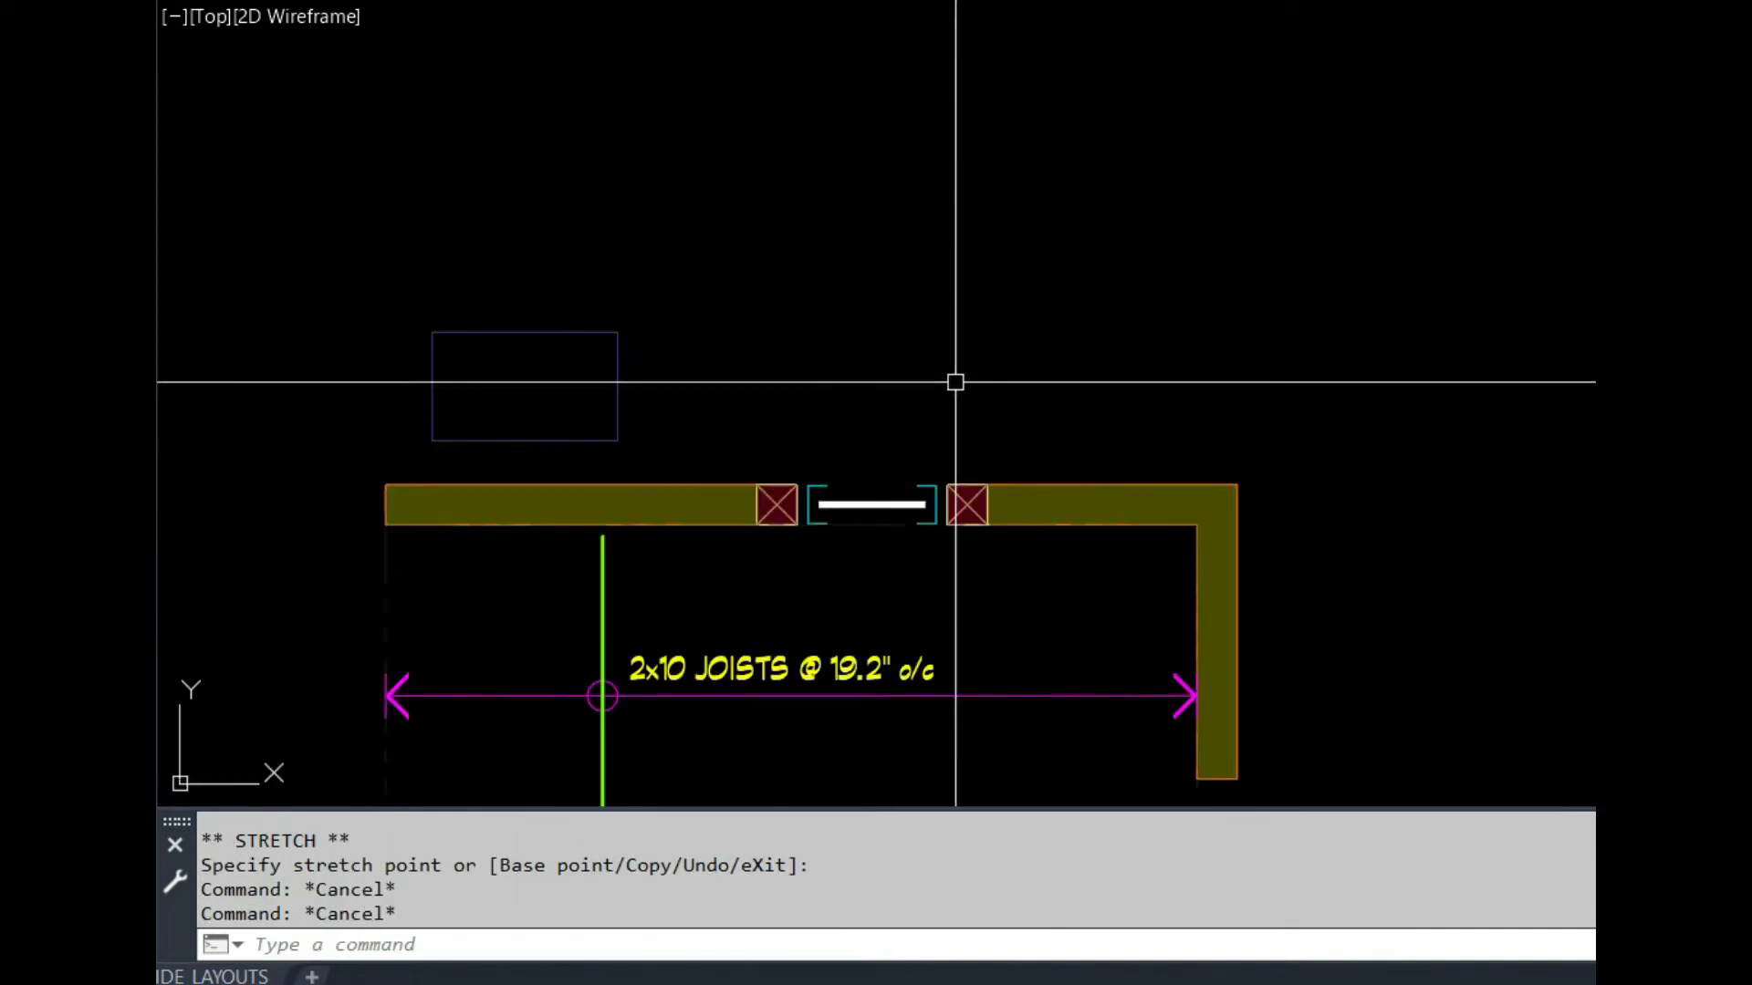
Step: Add a small text note reading TYP. HEADER above and to the right of the beam
text(T1)
key(Return)
click(952, 281)
click(1282, 352)
text(TYP. HEADER)
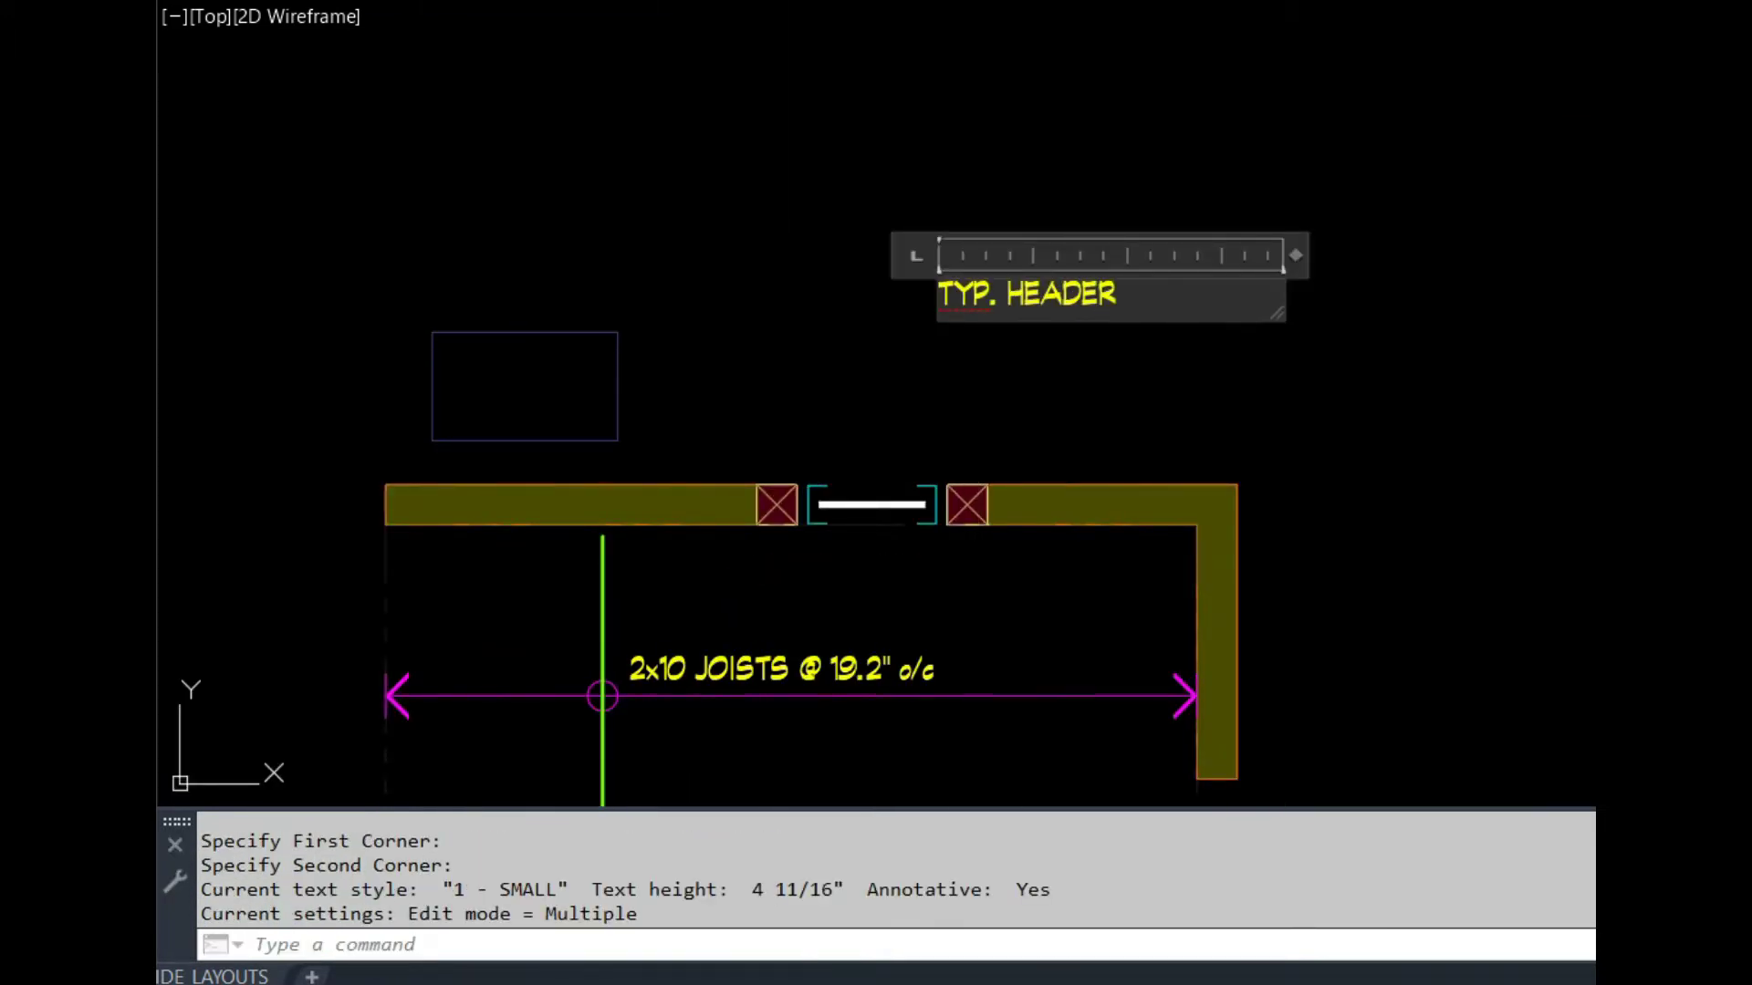
key(ctrl+Return)
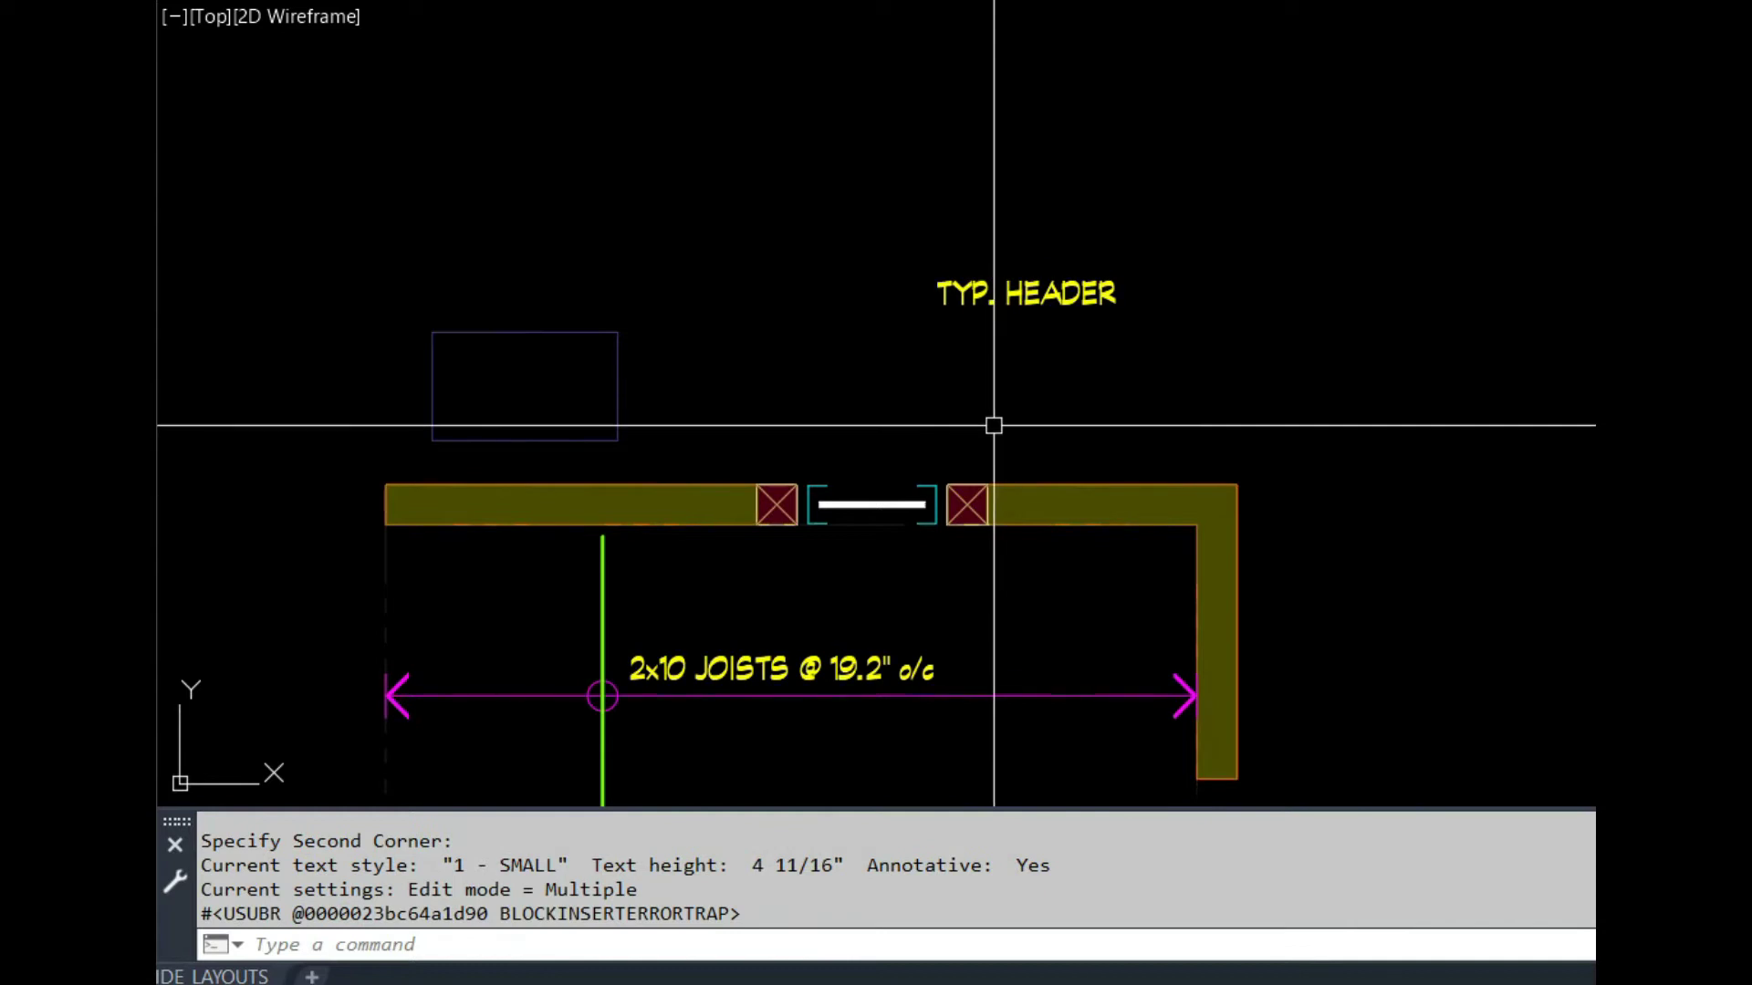
Step: Draw a leader from the middle of the beam to the TYP. HEADER note
text(`1)
key(Return)
click(871, 503)
scroll(782, 317, up, 4)
click(852, 273)
click(1131, 262)
scroll(1003, 237, down, 4)
scroll(997, 339, up, 2)
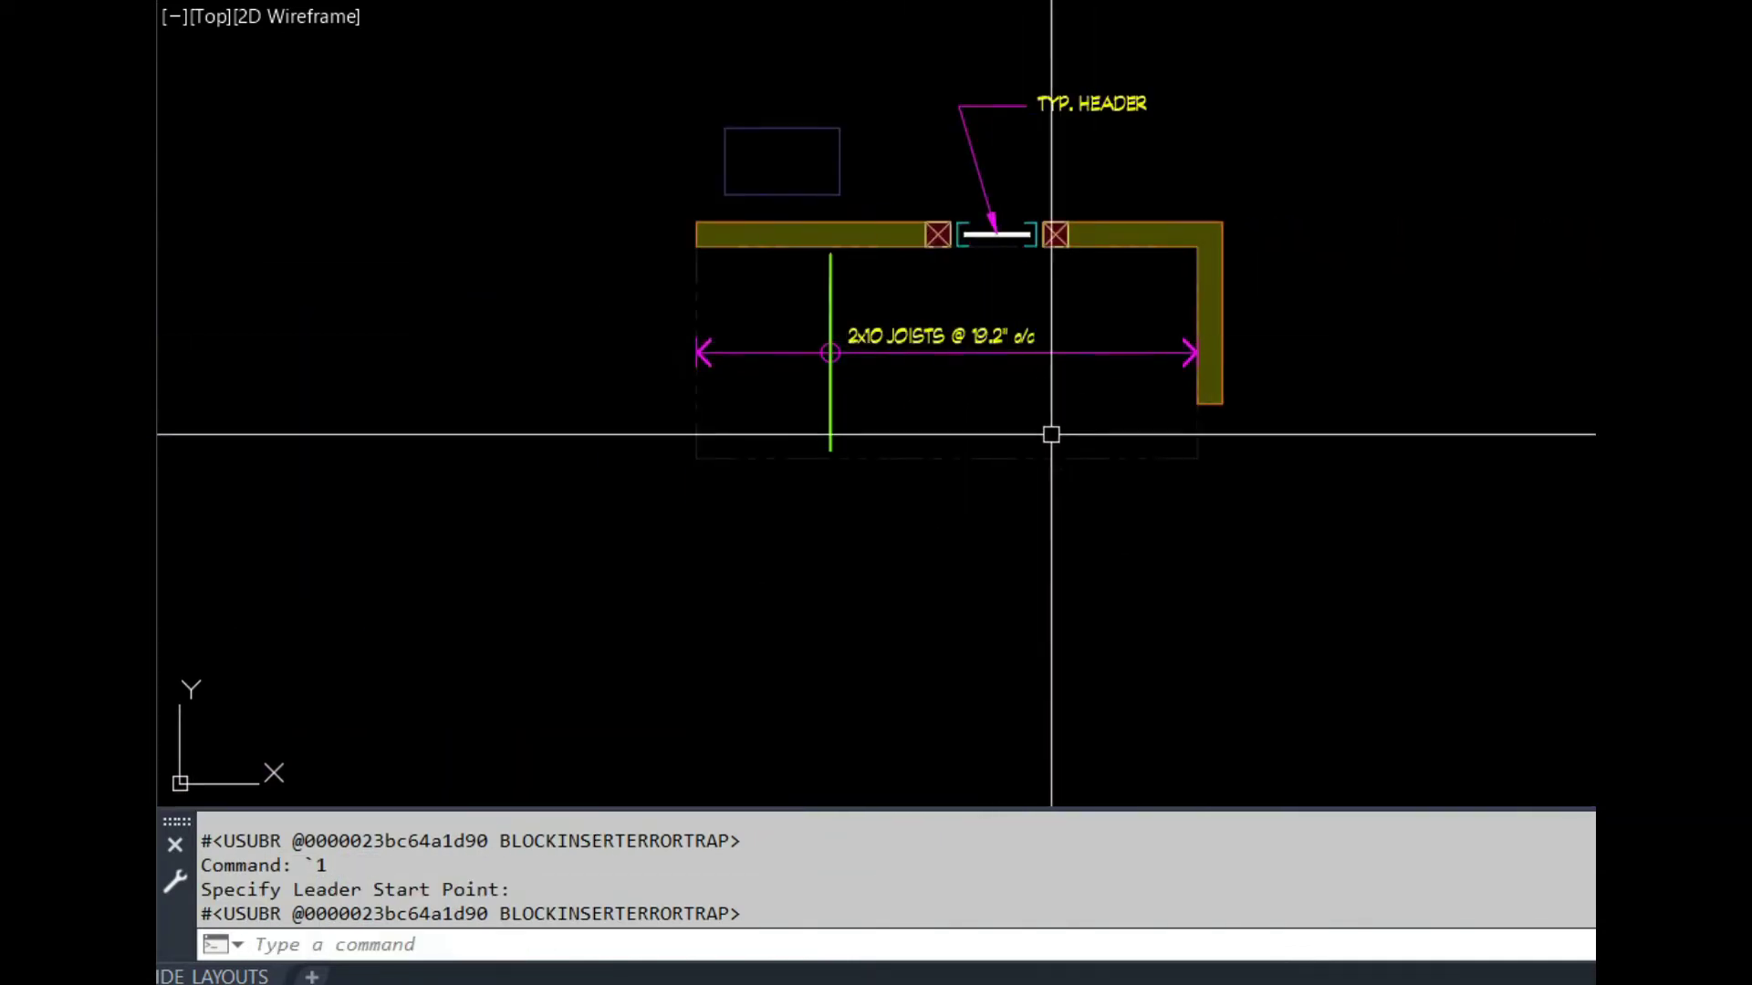
Step: Stretch the joist group's bottom edge straight down, beyond the end of the vertical wall
drag(1051, 434, 1067, 489)
click(1197, 457)
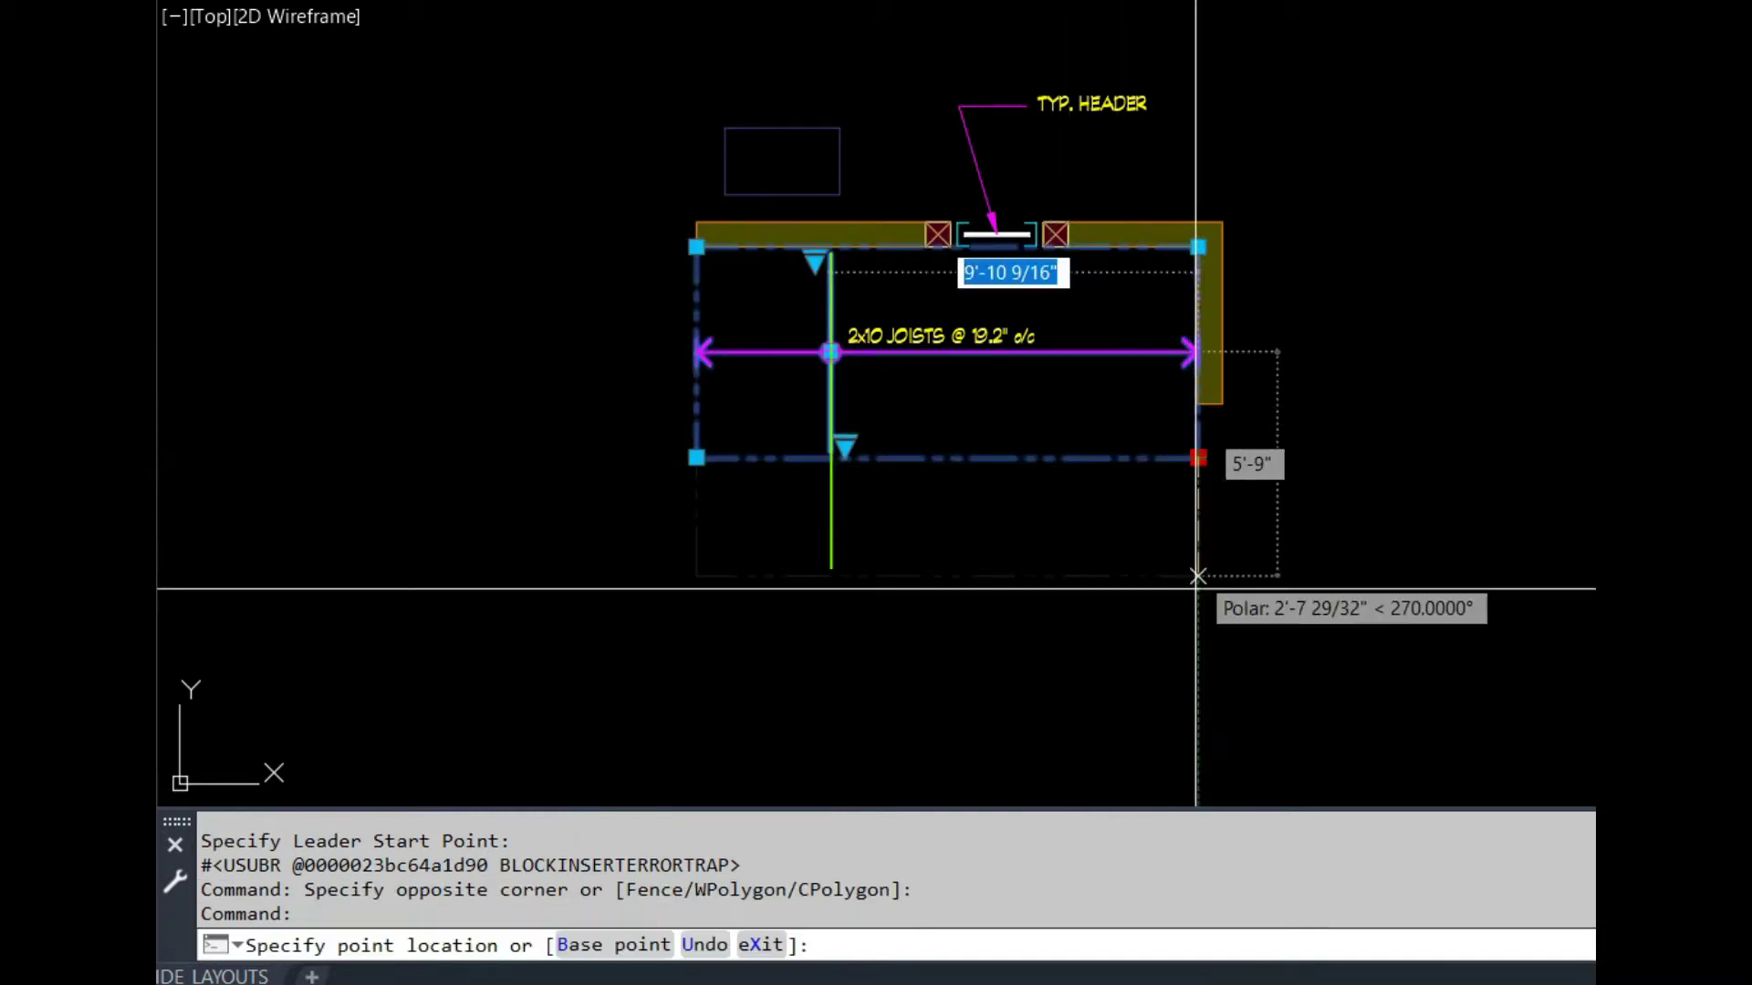
click(1197, 648)
key(Escape)
key(Escape)
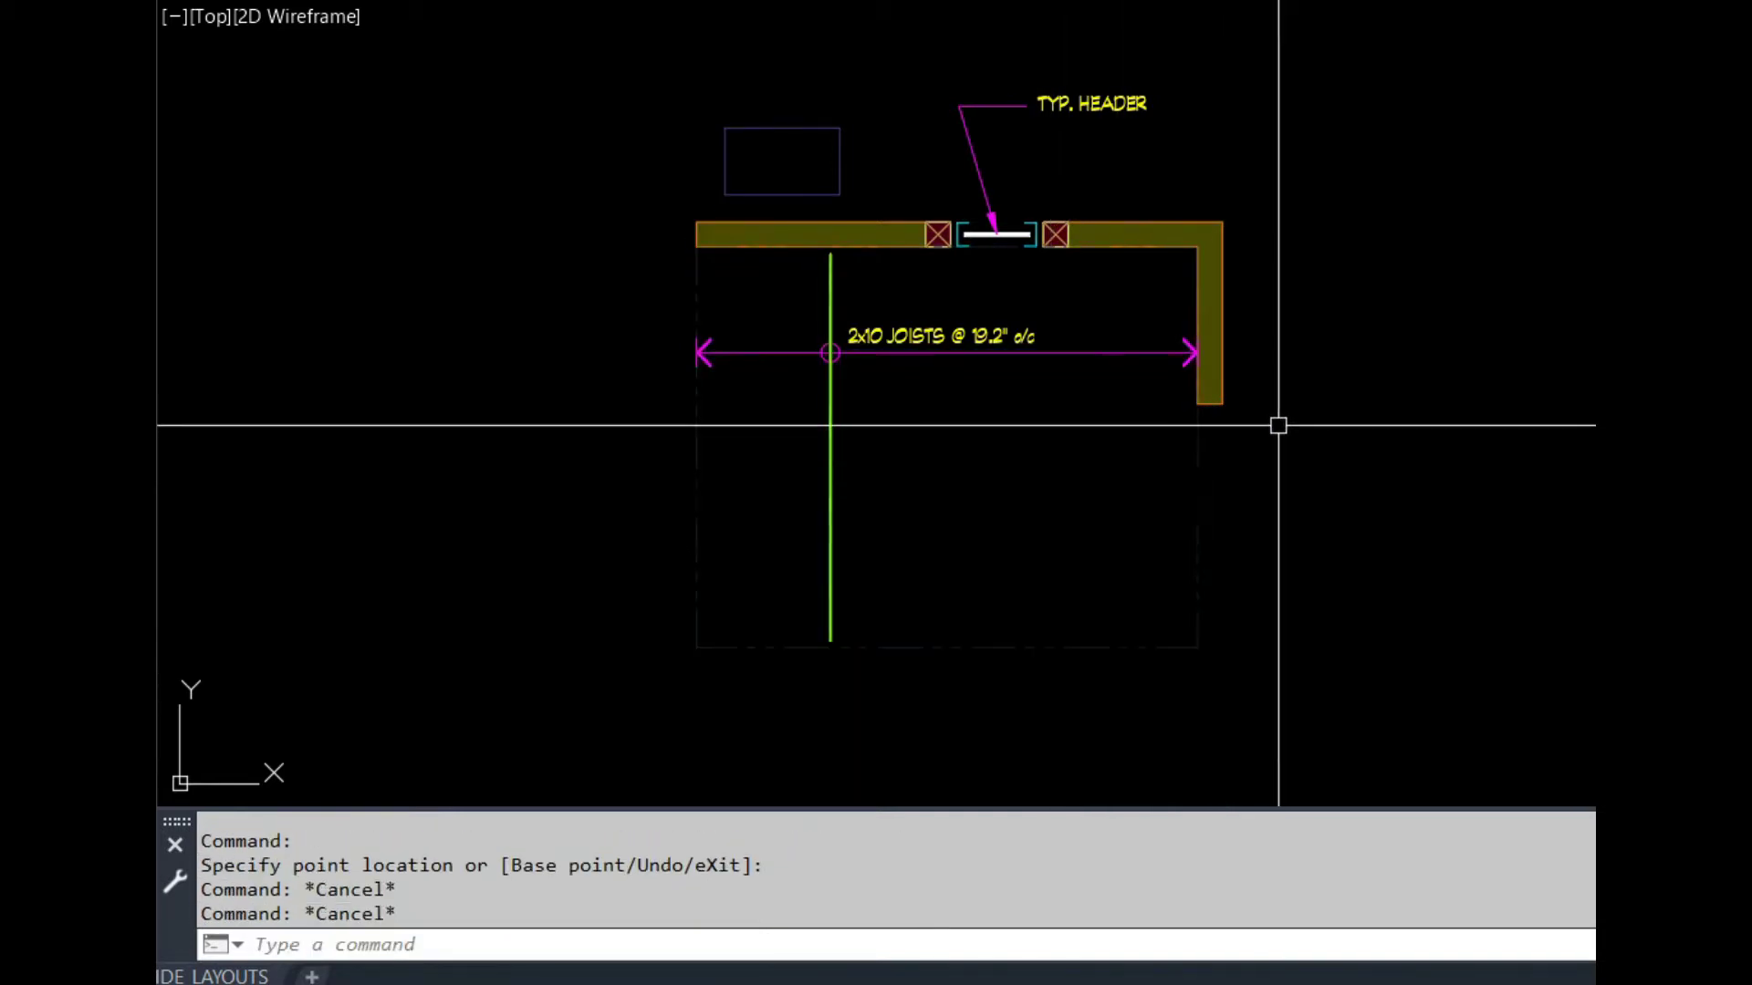
Step: Stretch the lower end of the vertical wall straight down to line up with the joist group's bottom edge
scroll(1264, 410, up, 2)
click(1244, 383)
click(1136, 402)
text(S)
key(Return)
click(1188, 393)
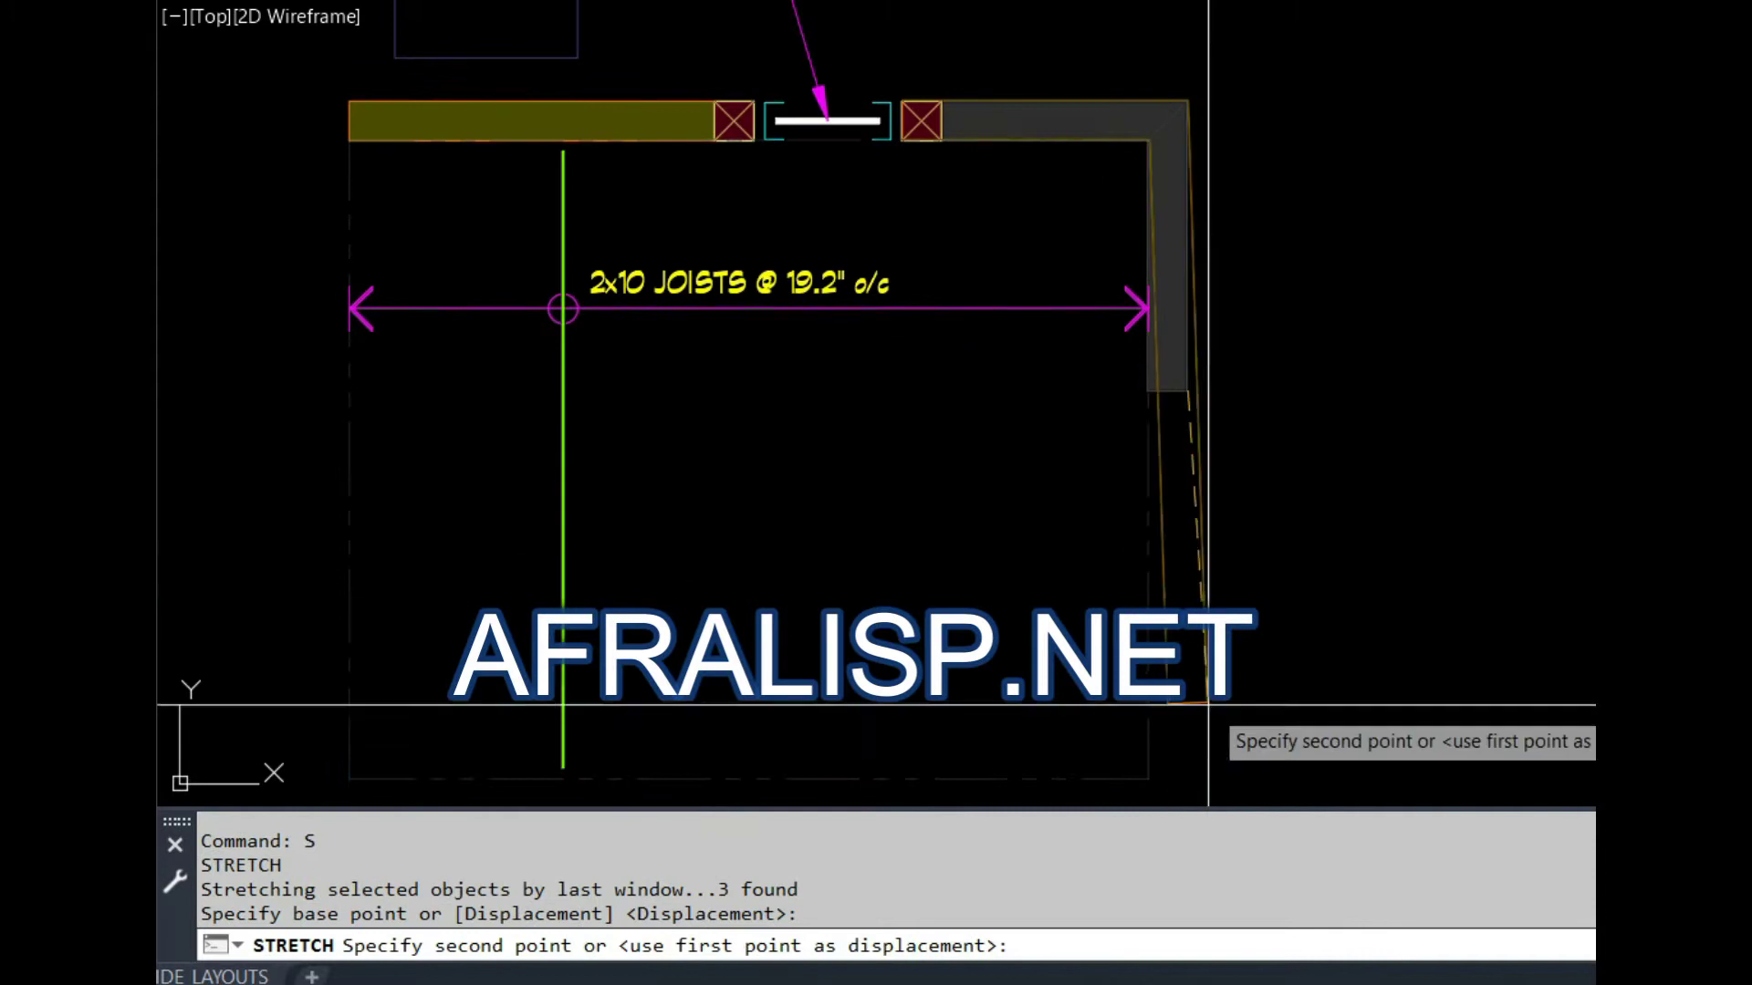
click(1188, 777)
scroll(984, 519, down, 2)
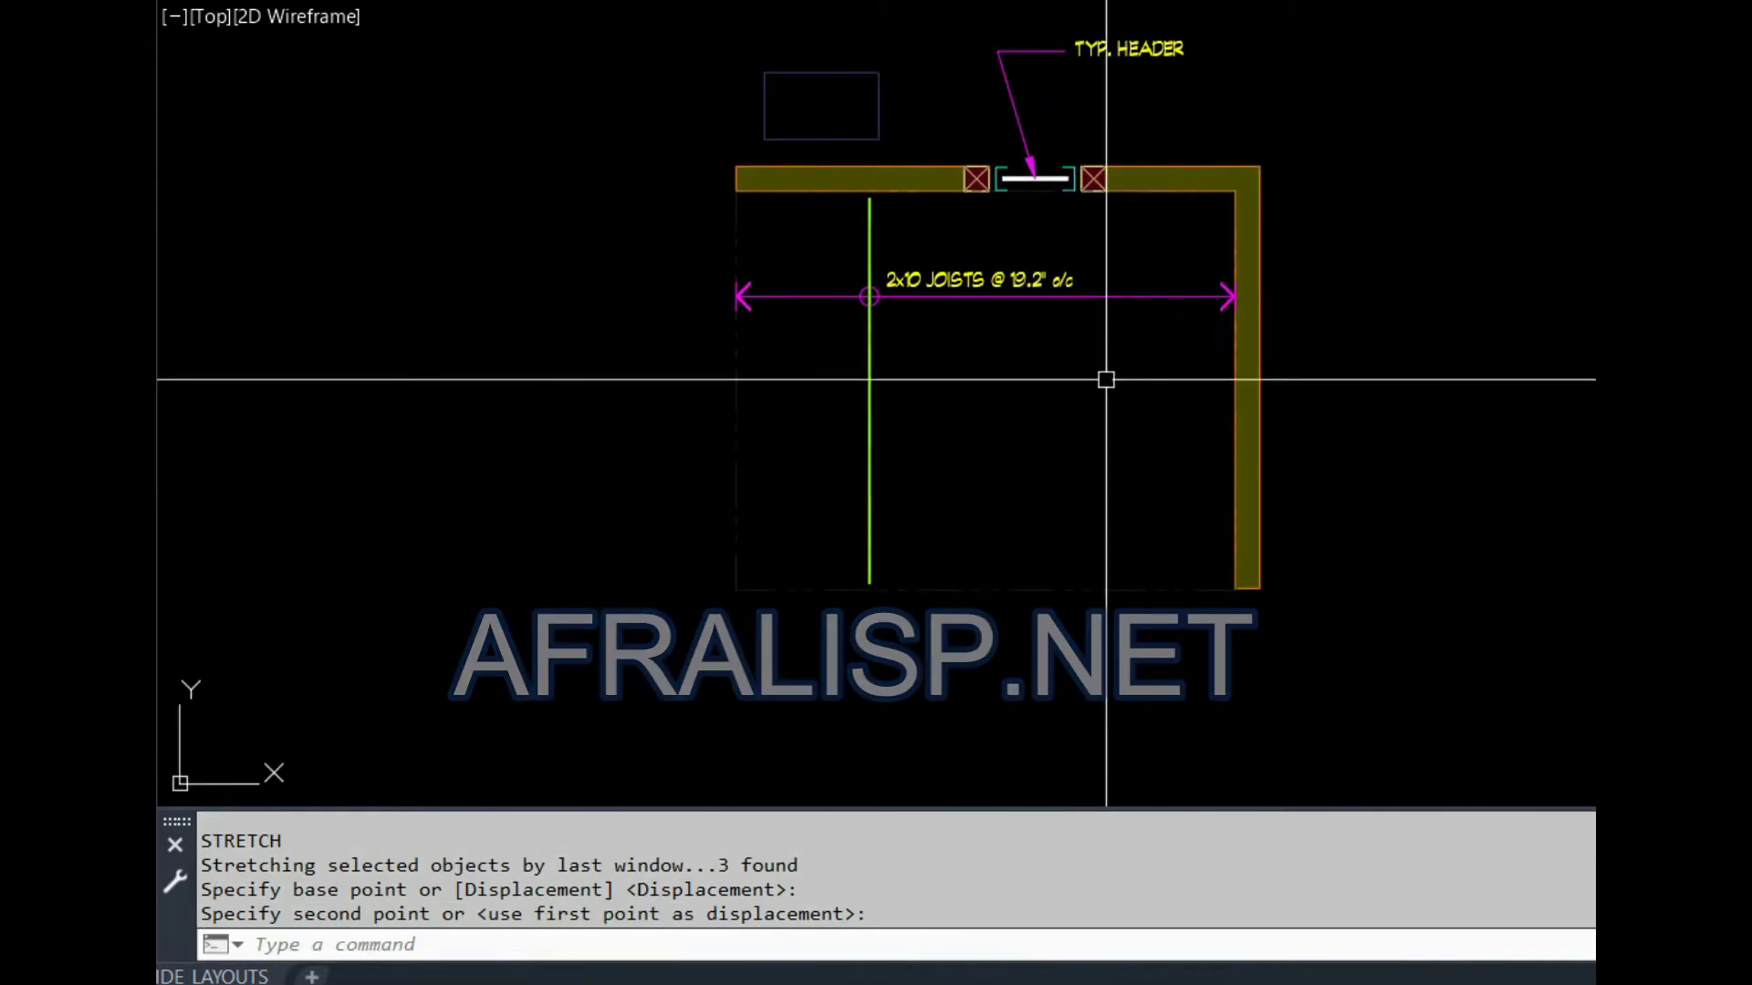
Step: Place a text note frame with the N1 command in the open area below the joist note
text(N1)
key(Return)
scroll(917, 396, up, 2)
click(917, 396)
click(1213, 489)
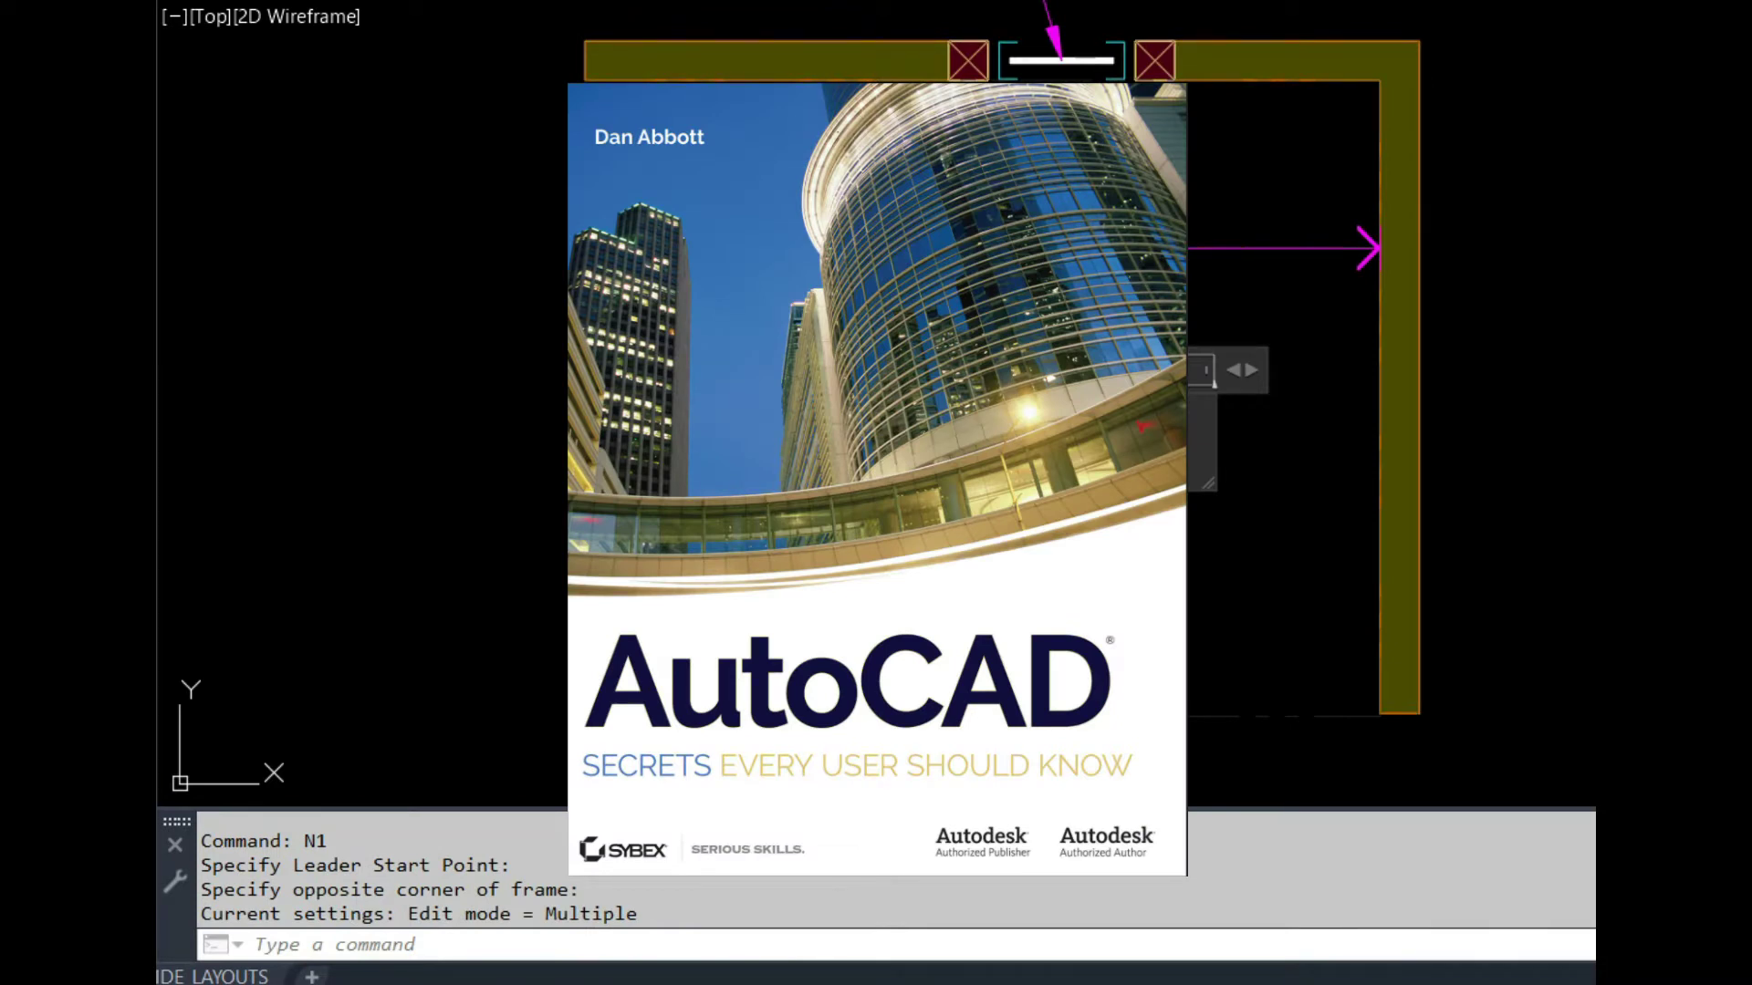
key(Escape)
middle_drag(1092, 559, 999, 633)
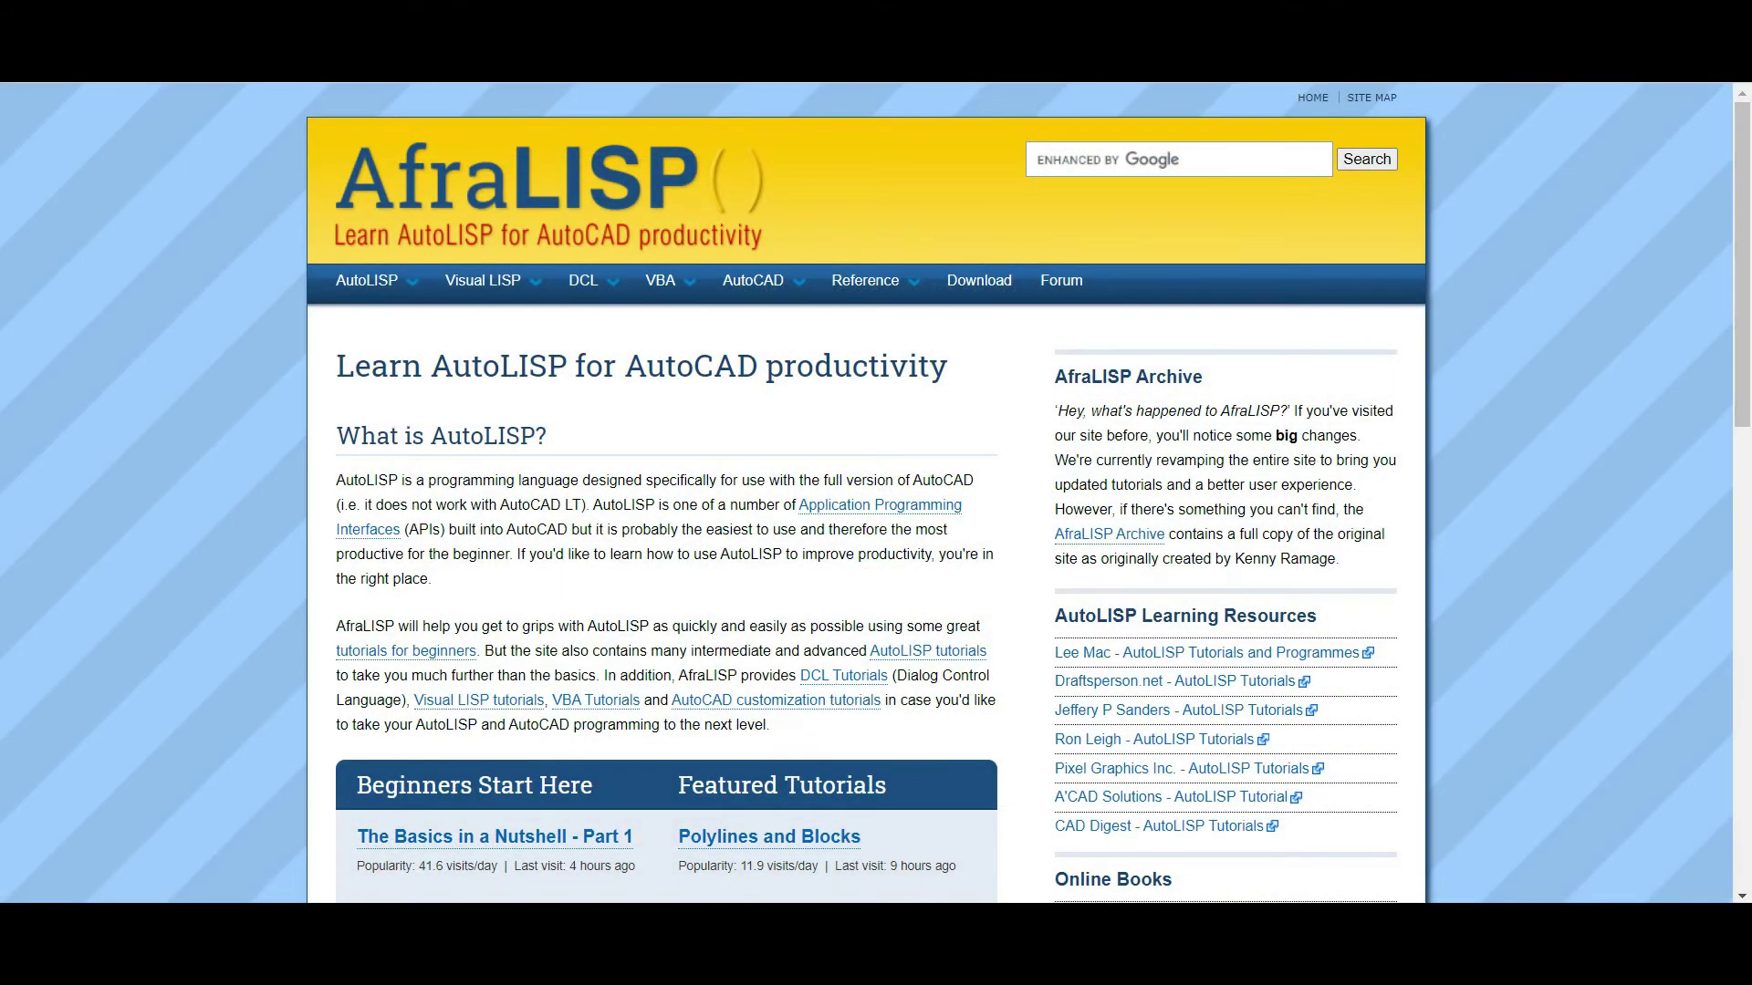
Step: Browse the AfraLISP home page to review its beginner tutorials, featured tutorials, learning resources and tip of the day
scroll(866, 492, down, 1)
scroll(867, 492, down, 8)
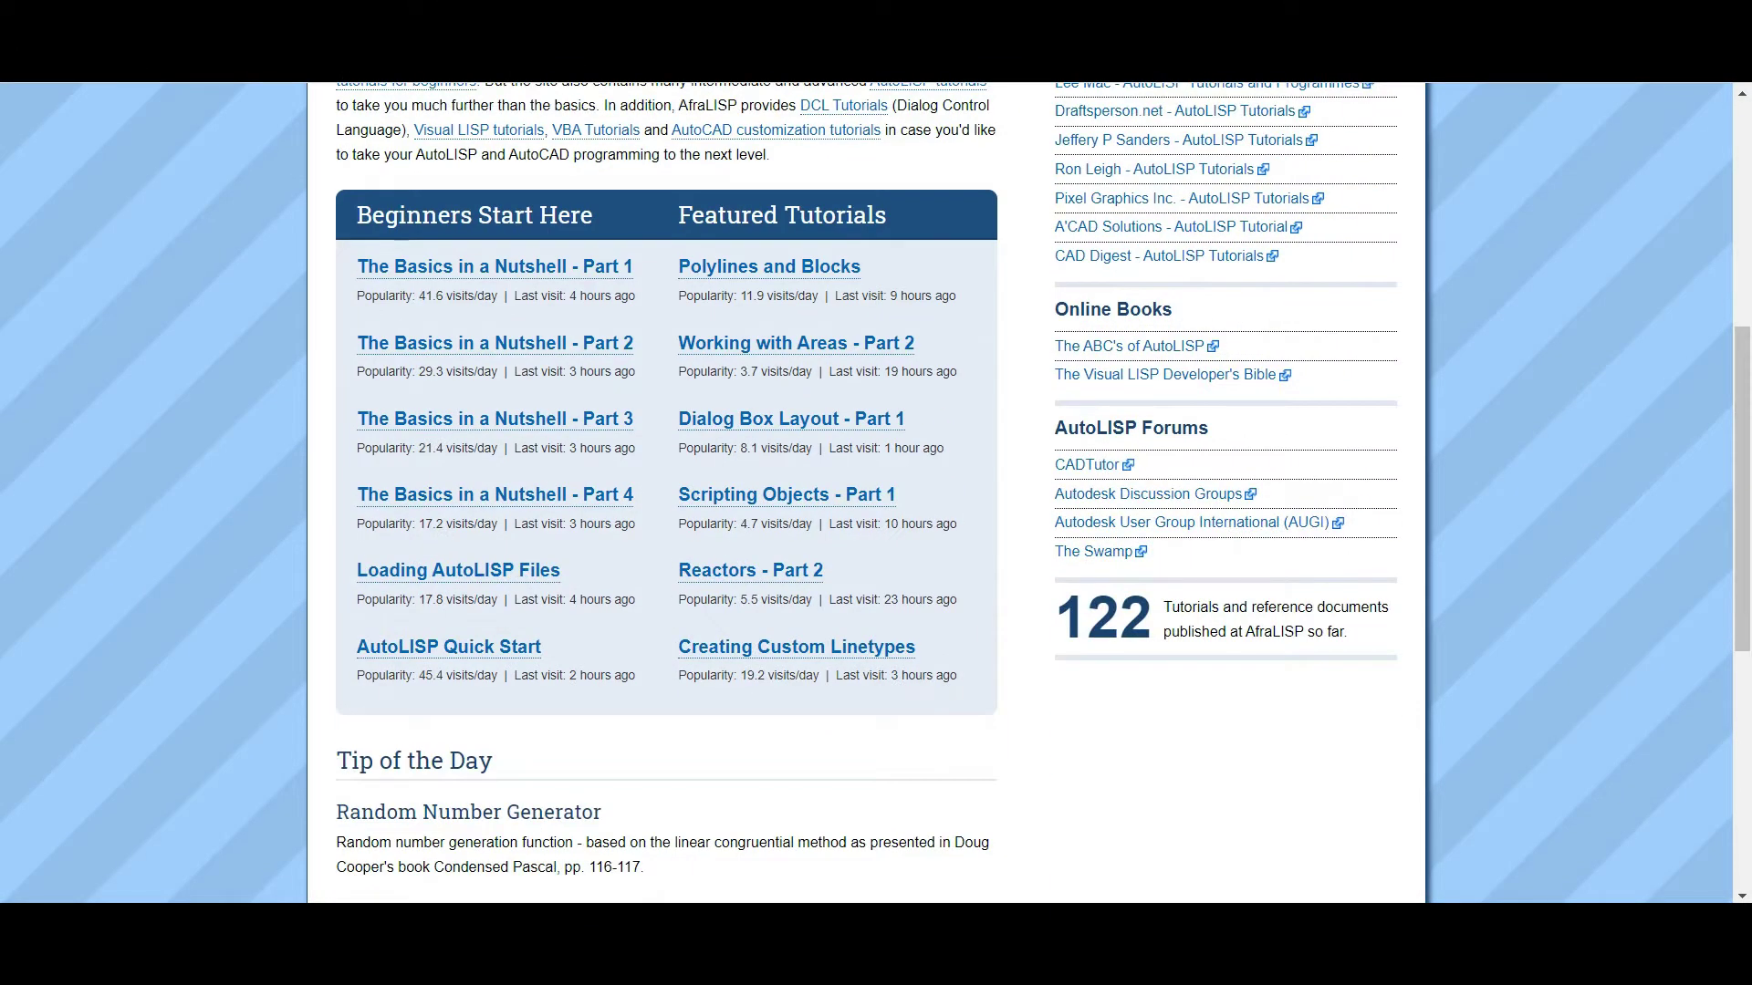
scroll(866, 493, down, 2)
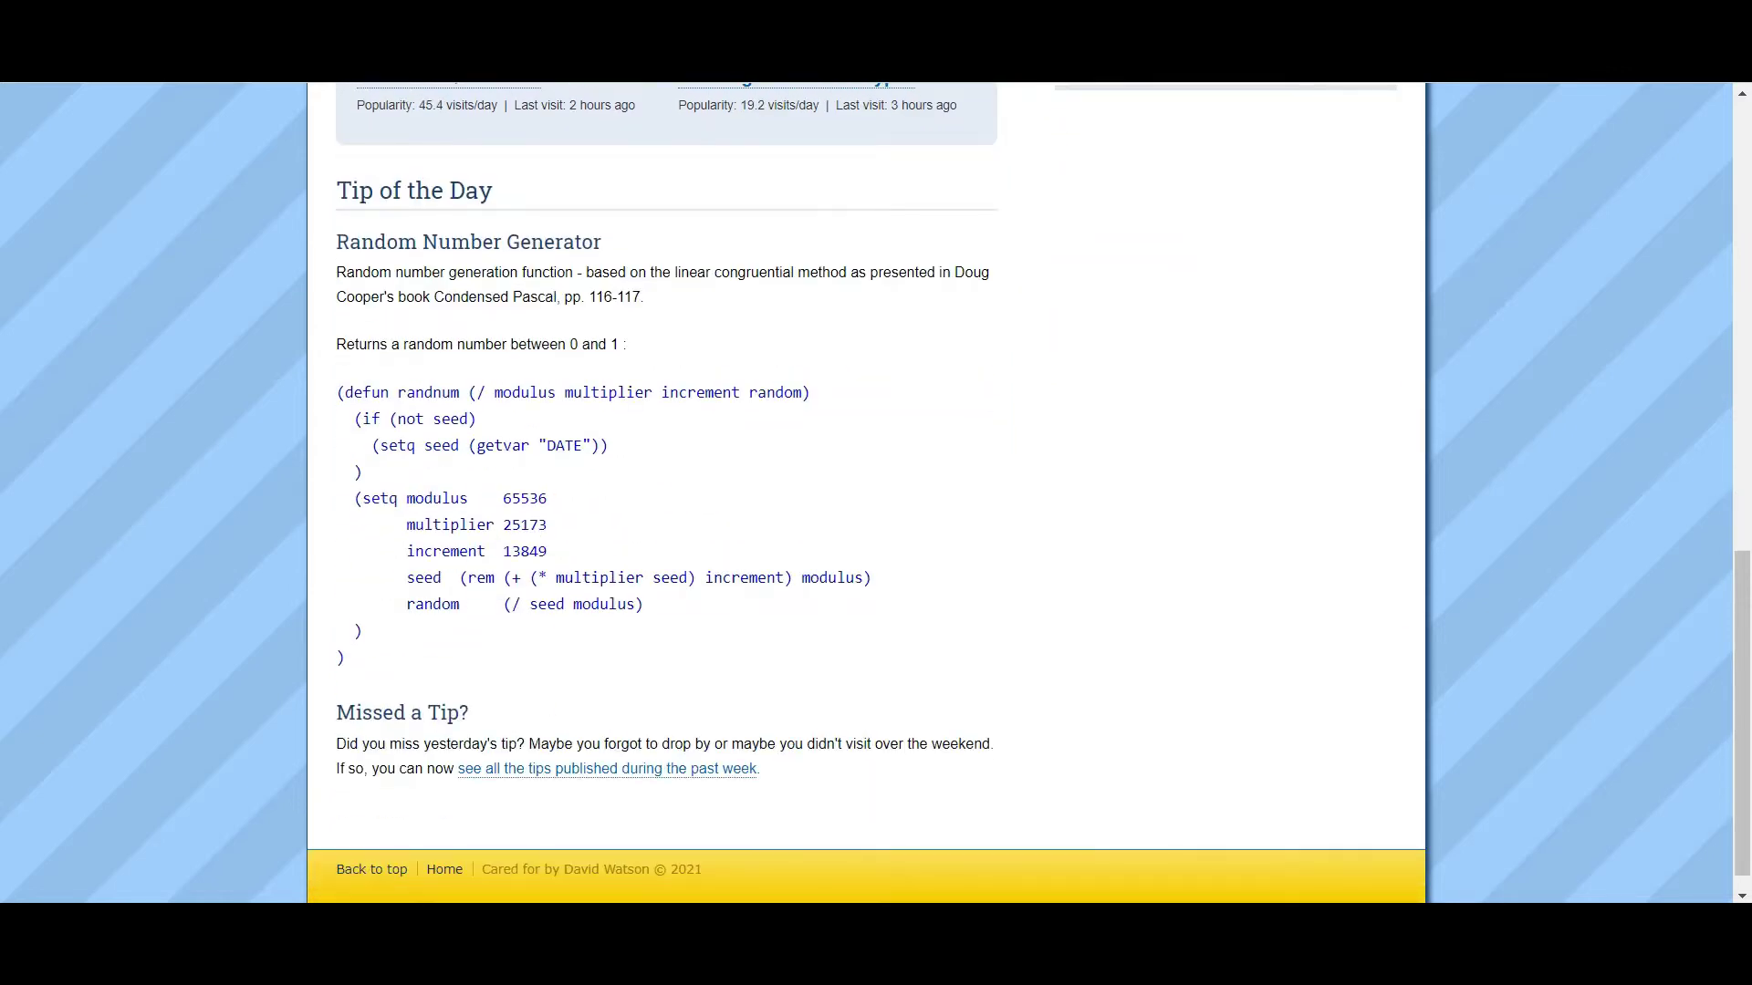
scroll(867, 493, up, 6)
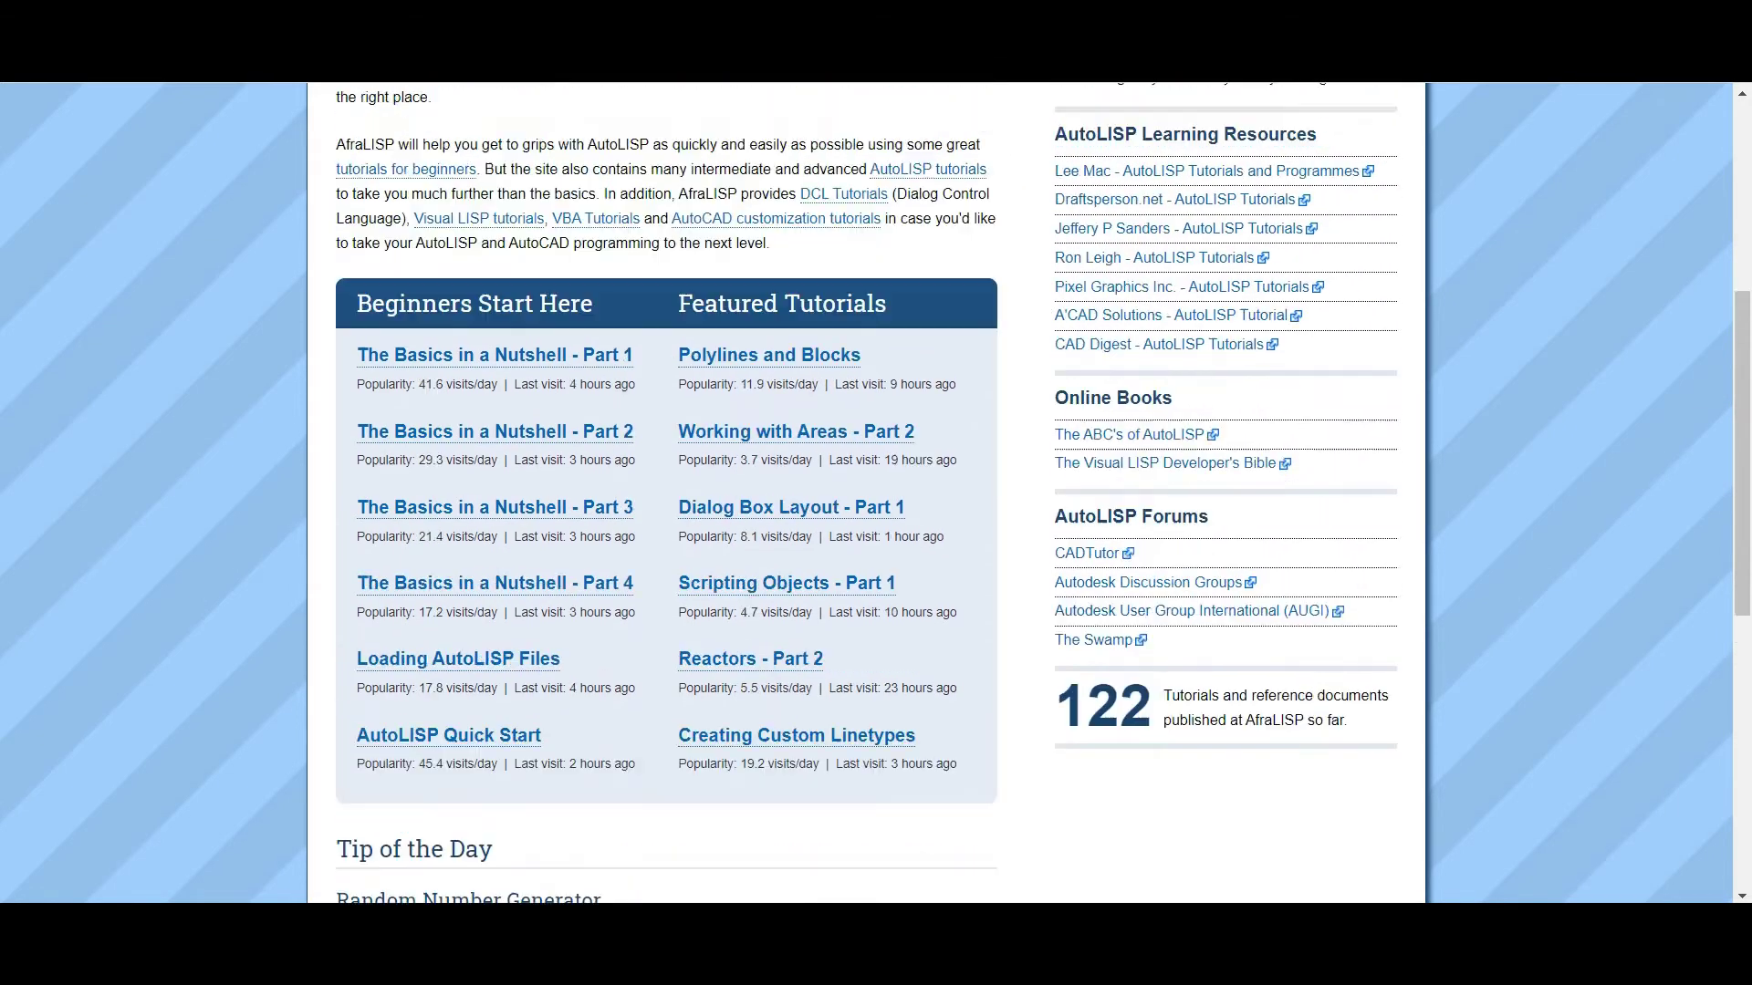
scroll(867, 492, up, 4)
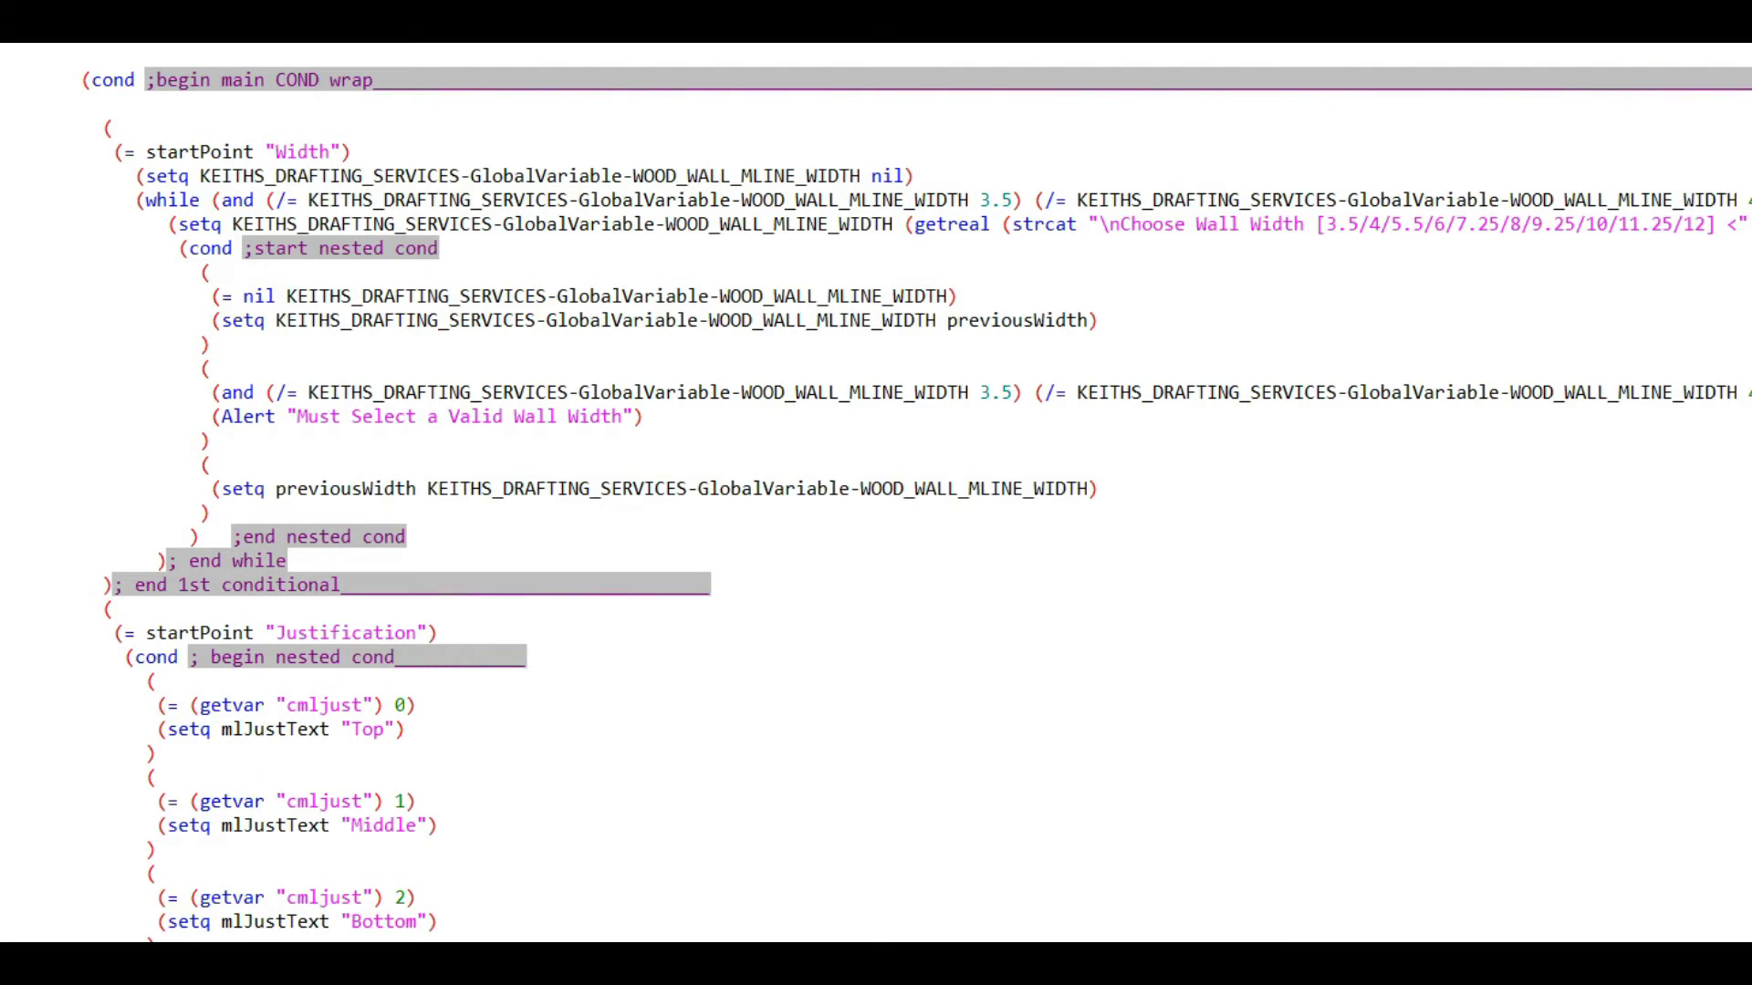
Step: Read through the wood bearing wall LISP code, from the width and justification conditions to the WOOD_BEARINGWALL_METRIC function
scroll(876, 493, down, 17)
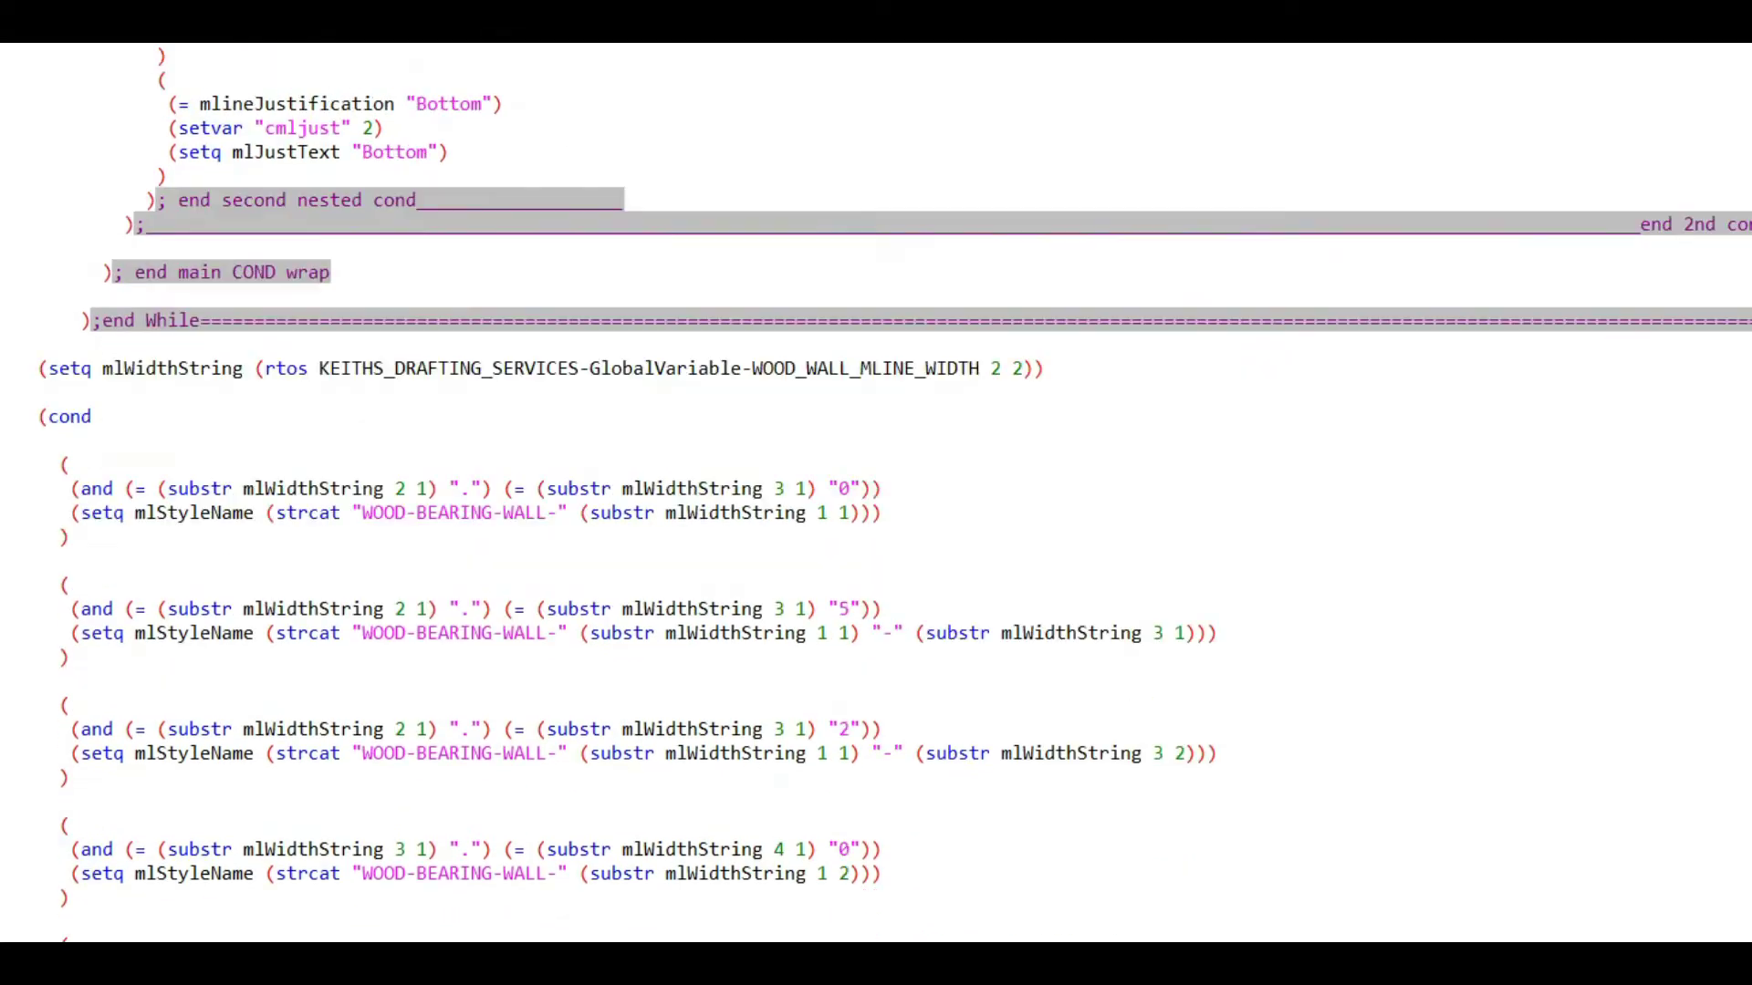
scroll(875, 493, down, 2)
scroll(876, 493, down, 2)
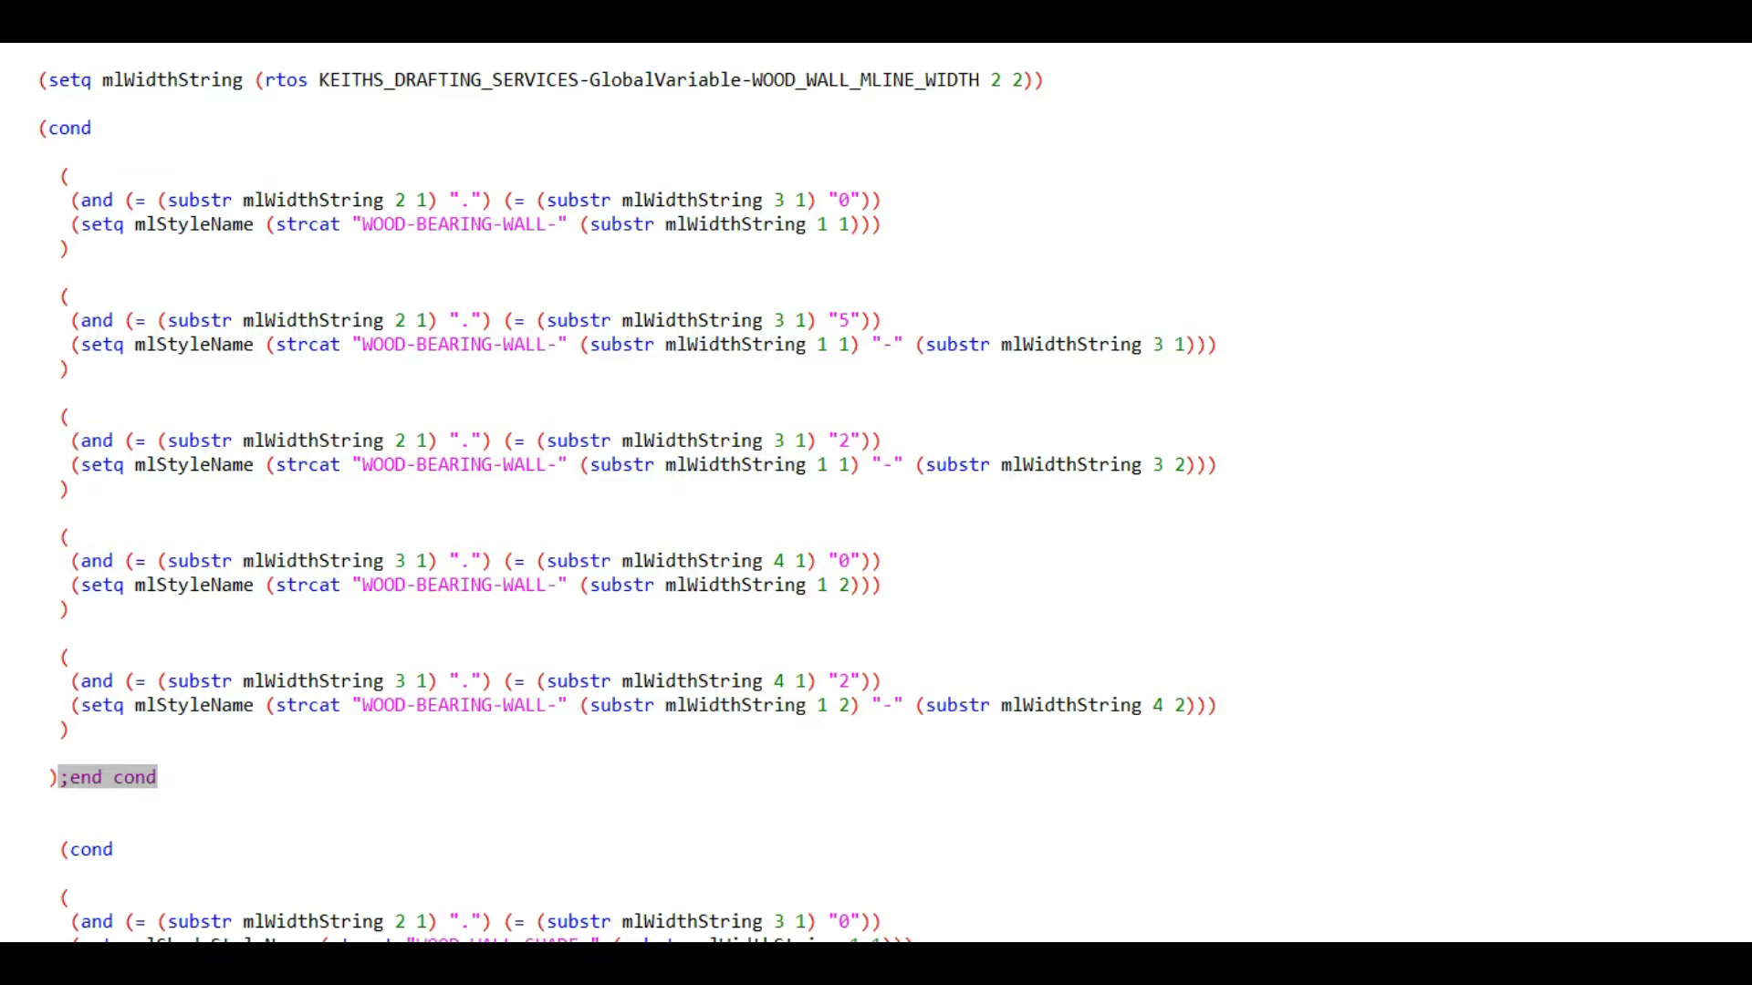
scroll(876, 493, down, 10)
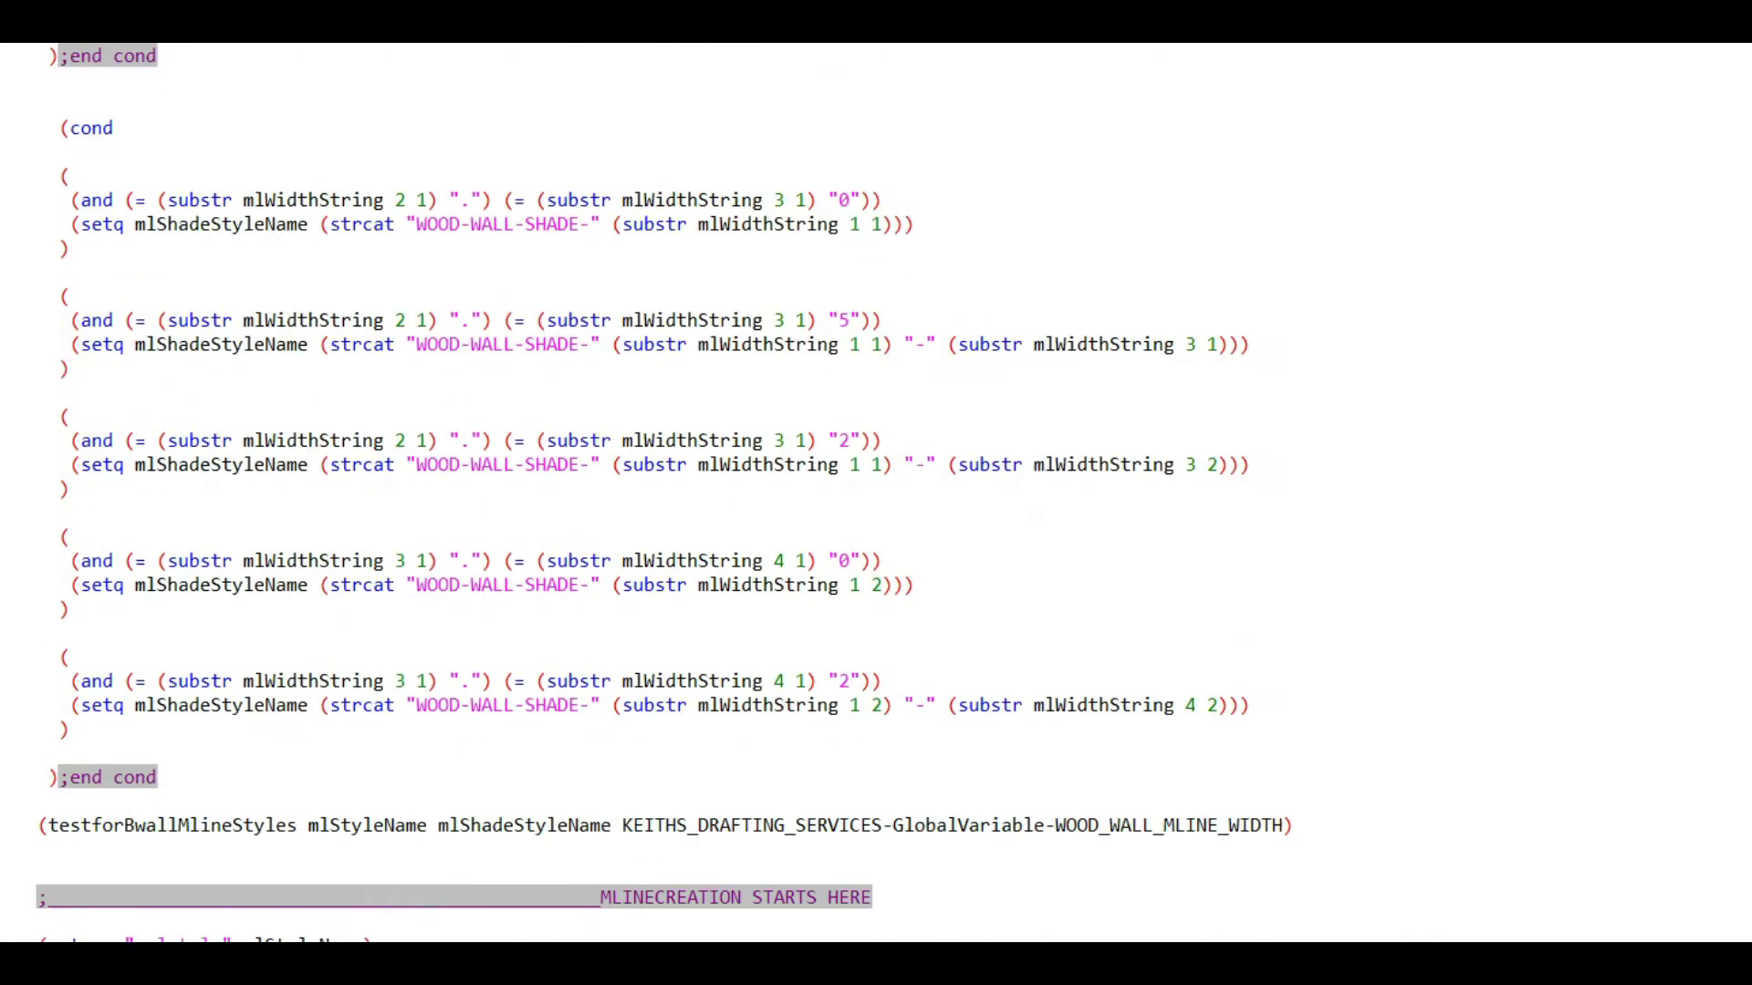
scroll(876, 493, down, 11)
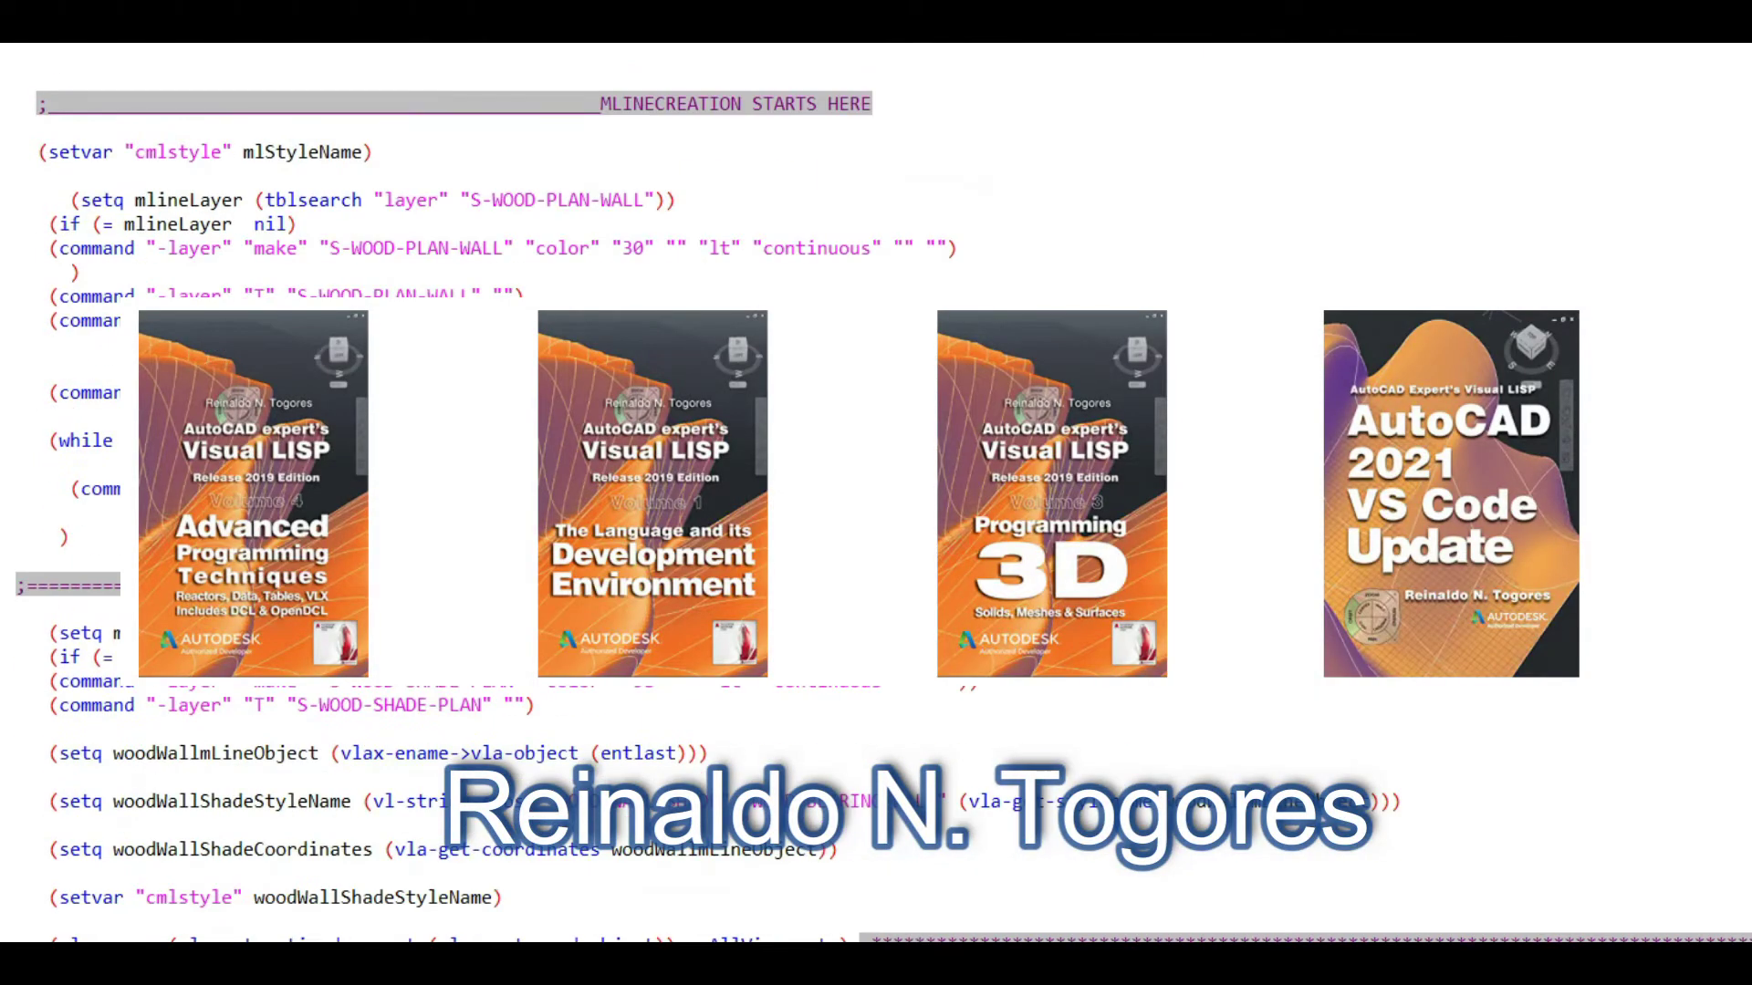
scroll(875, 492, down, 9)
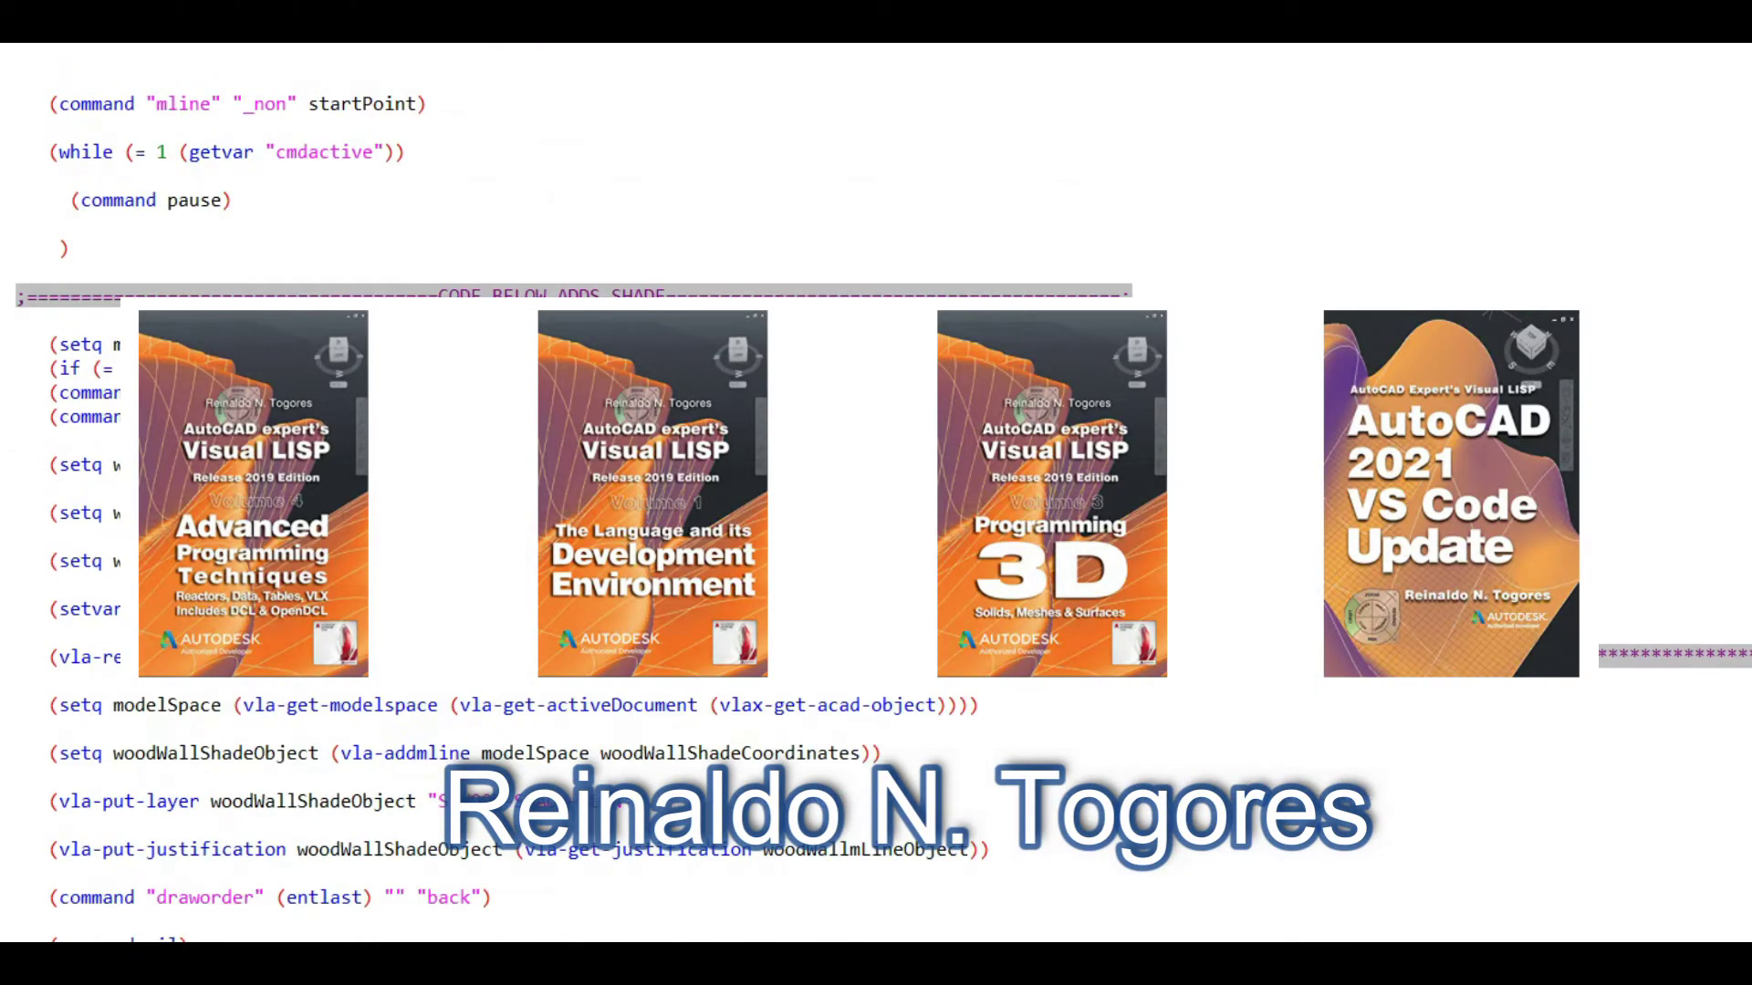
scroll(876, 492, down, 4)
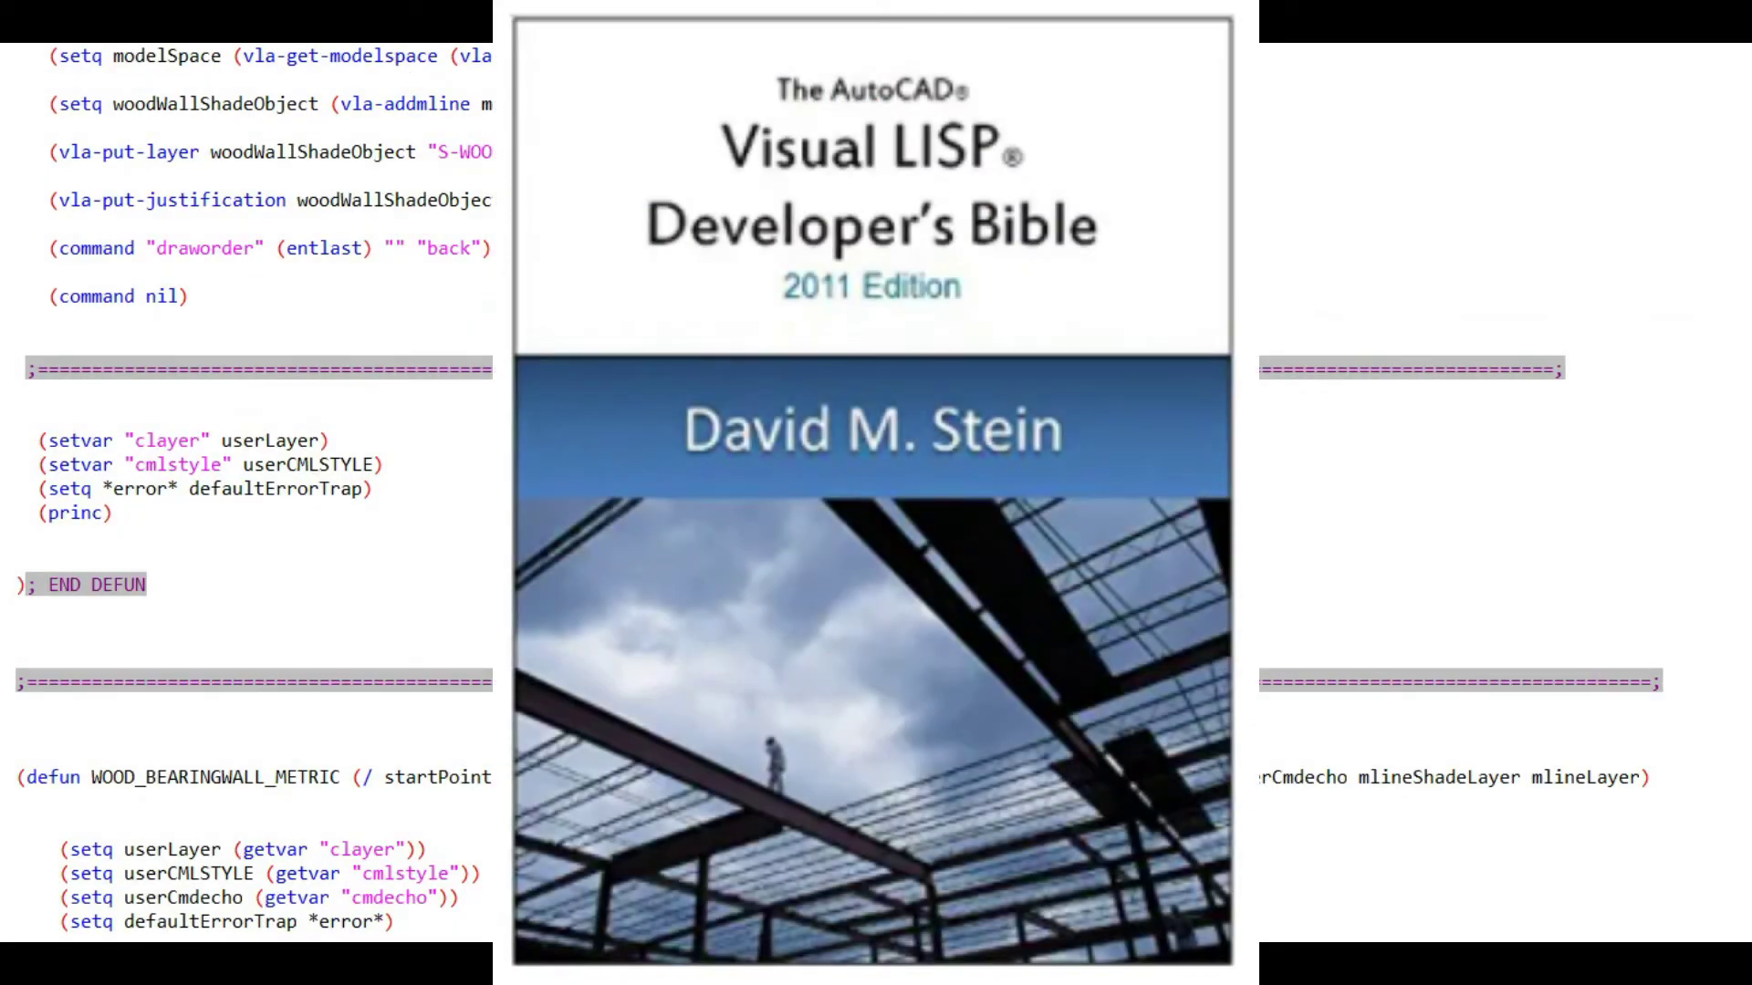
scroll(876, 493, down, 16)
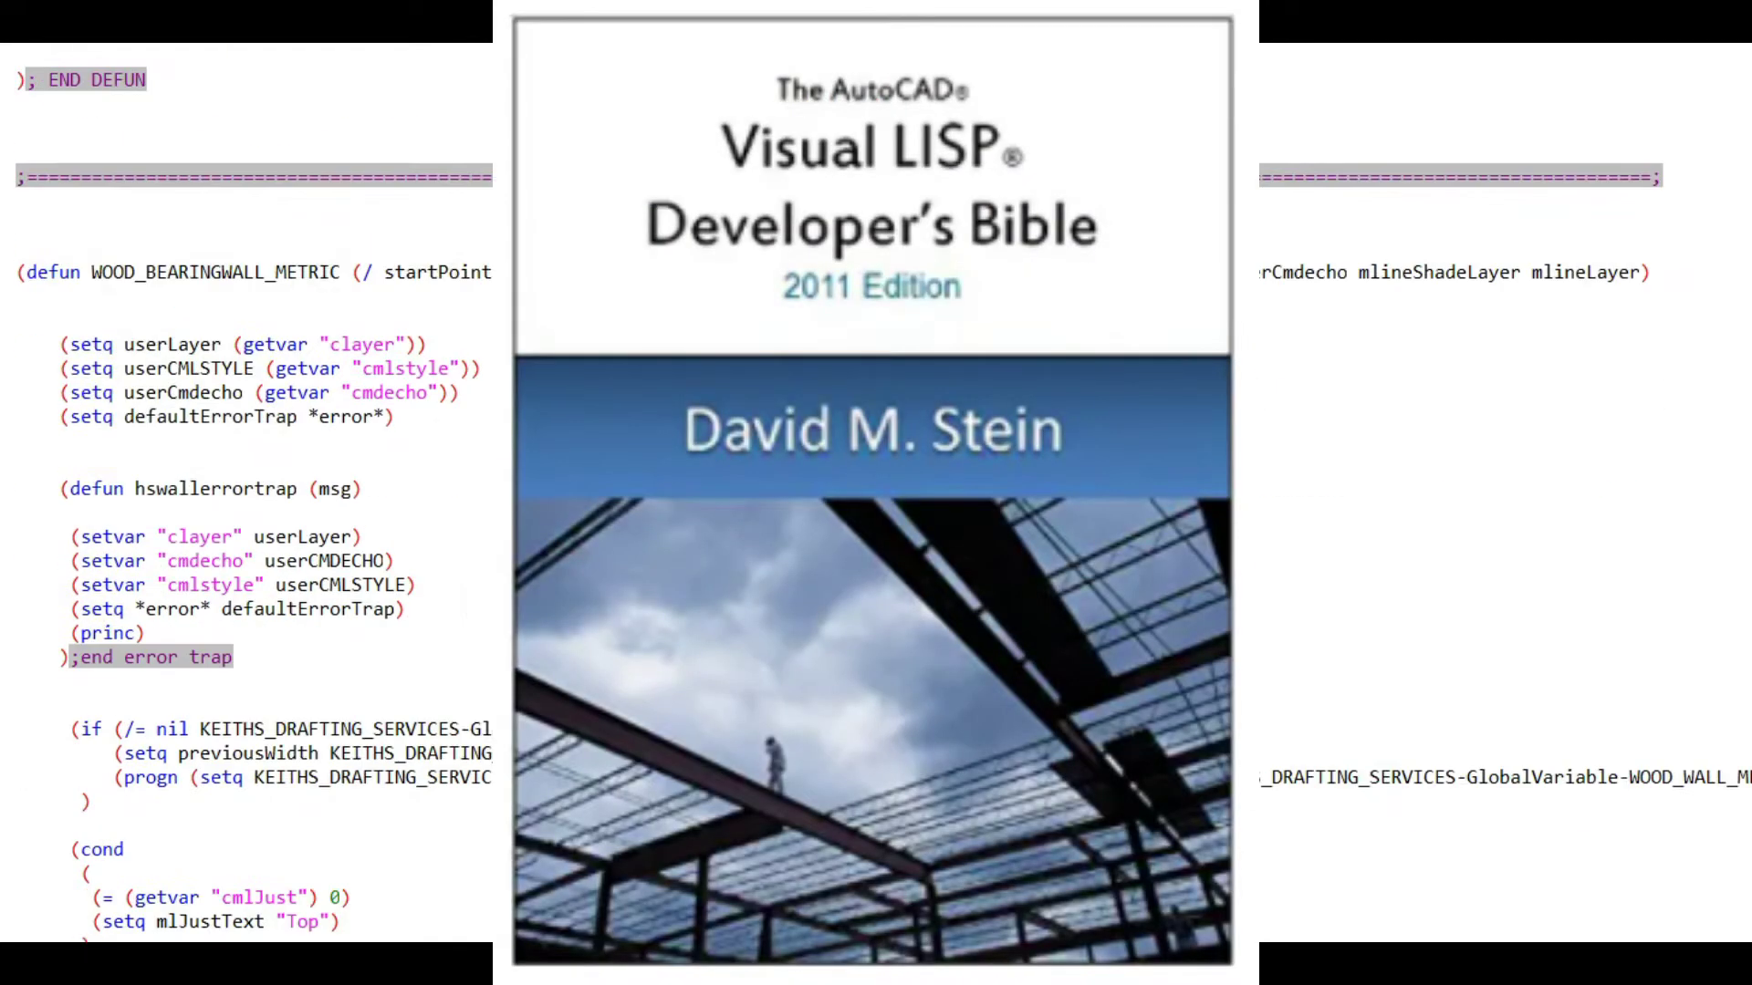
scroll(876, 493, down, 12)
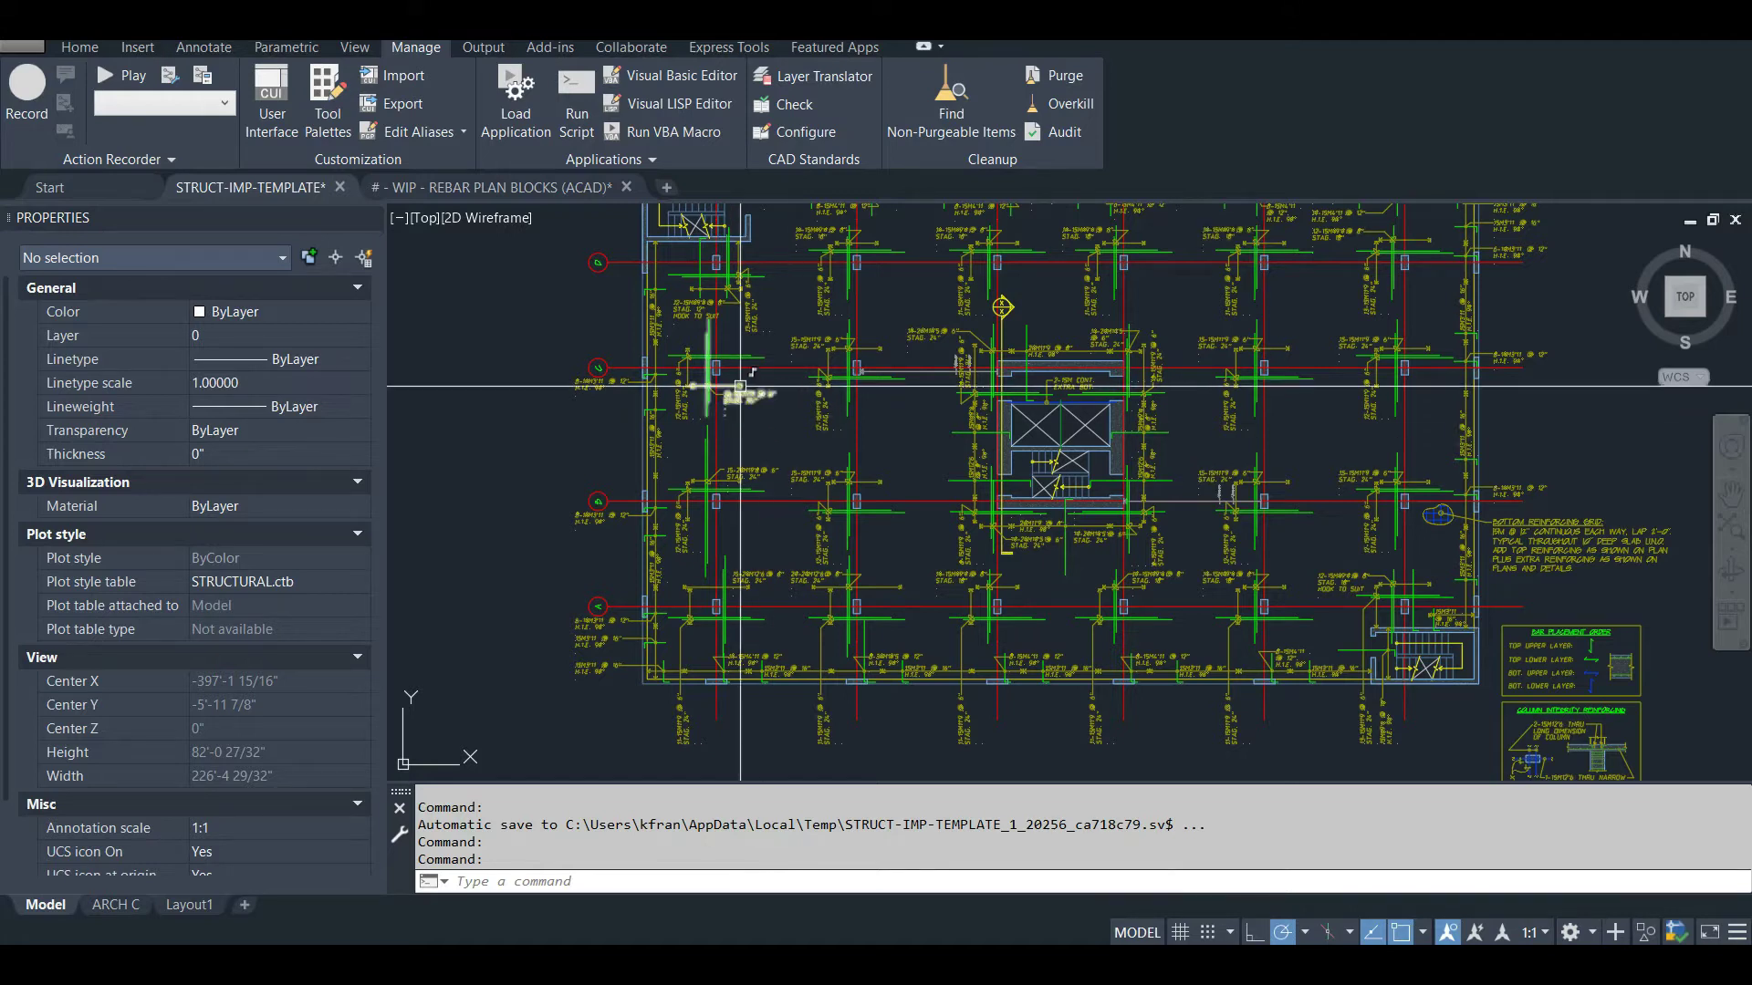
Step: Examine the slab reinforcing plan in STRUCT-IMP-TEMPLATE, including the bottom reinforcing grid note and the rebar around the columns
mouse_move(742, 379)
middle_down()
mouse_move(728, 565)
mouse_move(664, 382)
middle_up()
middle_drag(954, 378, 960, 473)
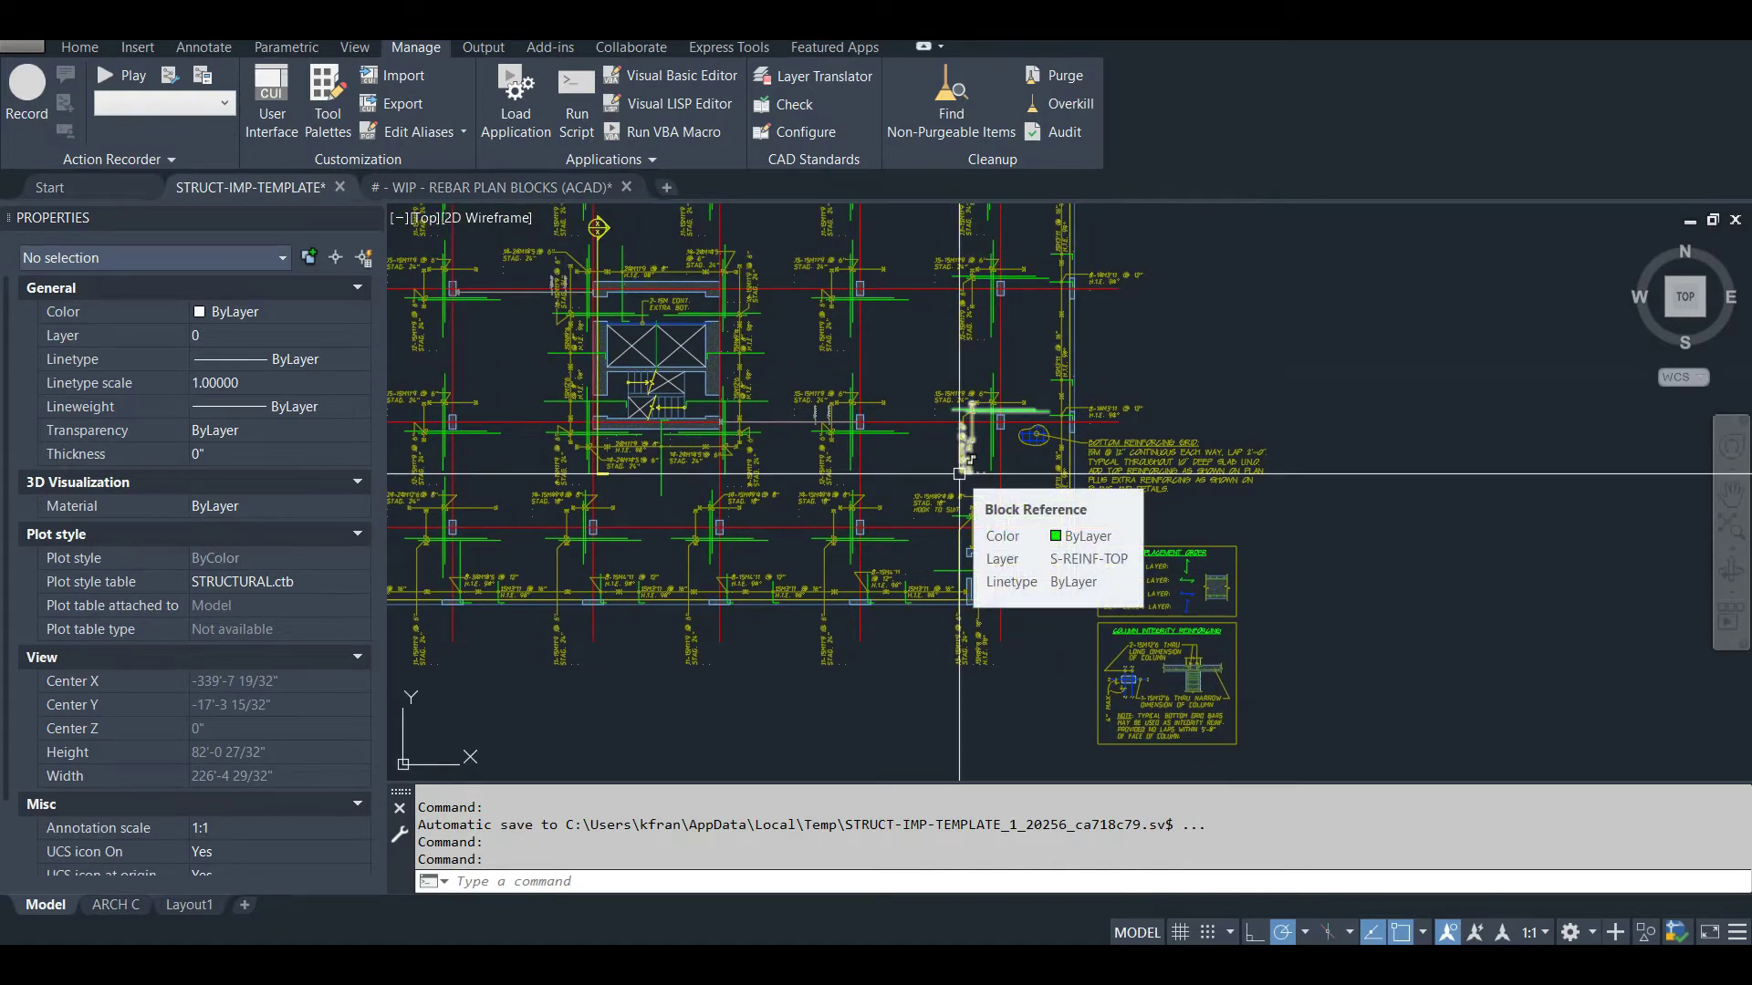
scroll(960, 473, up, 5)
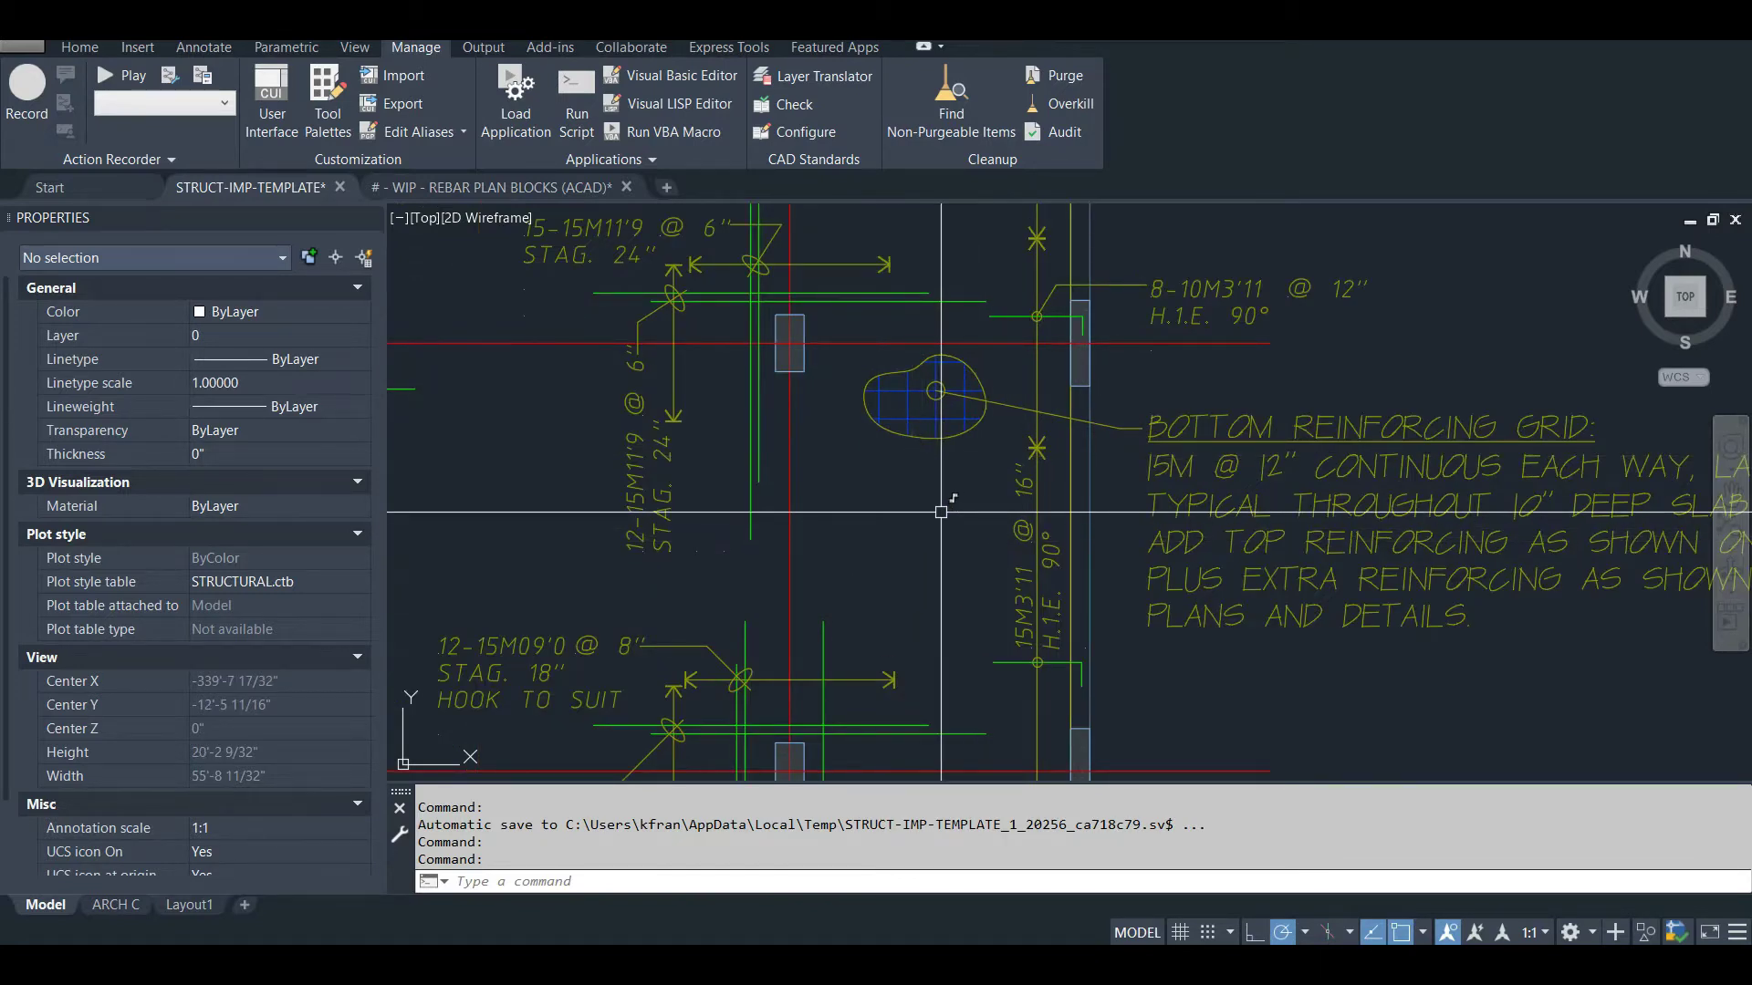
middle_drag(941, 511, 986, 697)
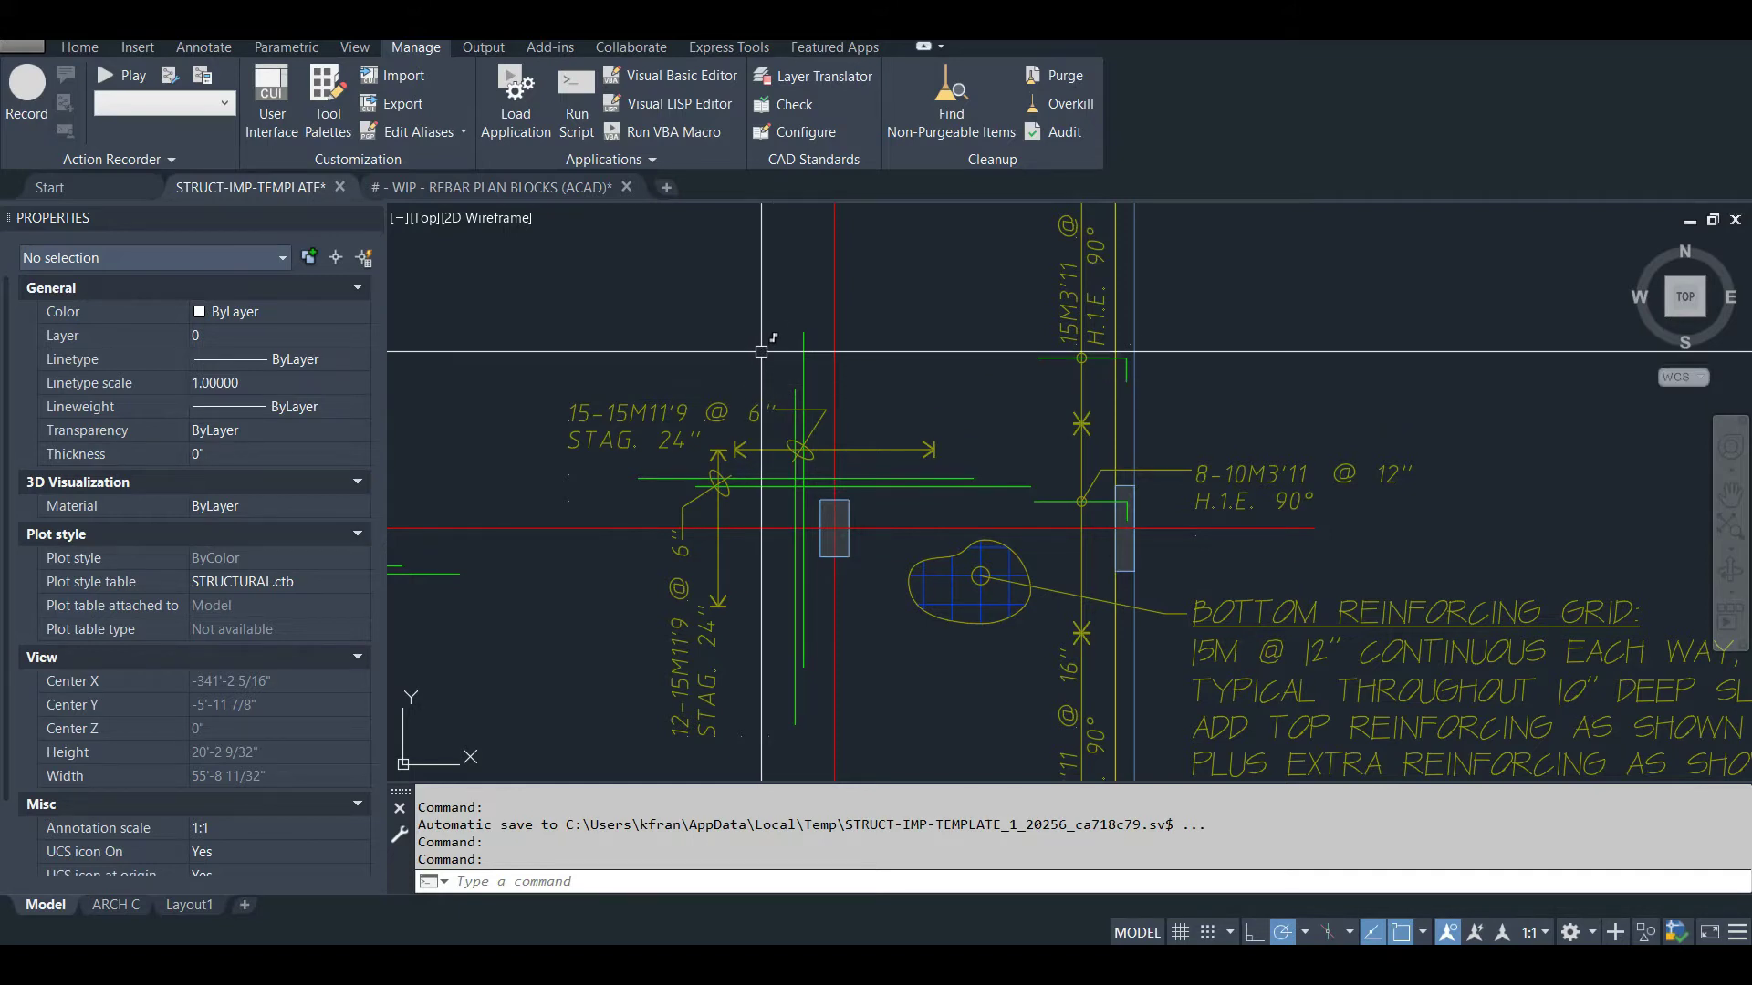
scroll(771, 356, down, 2)
middle_drag(892, 370, 1232, 459)
scroll(1232, 459, down, 5)
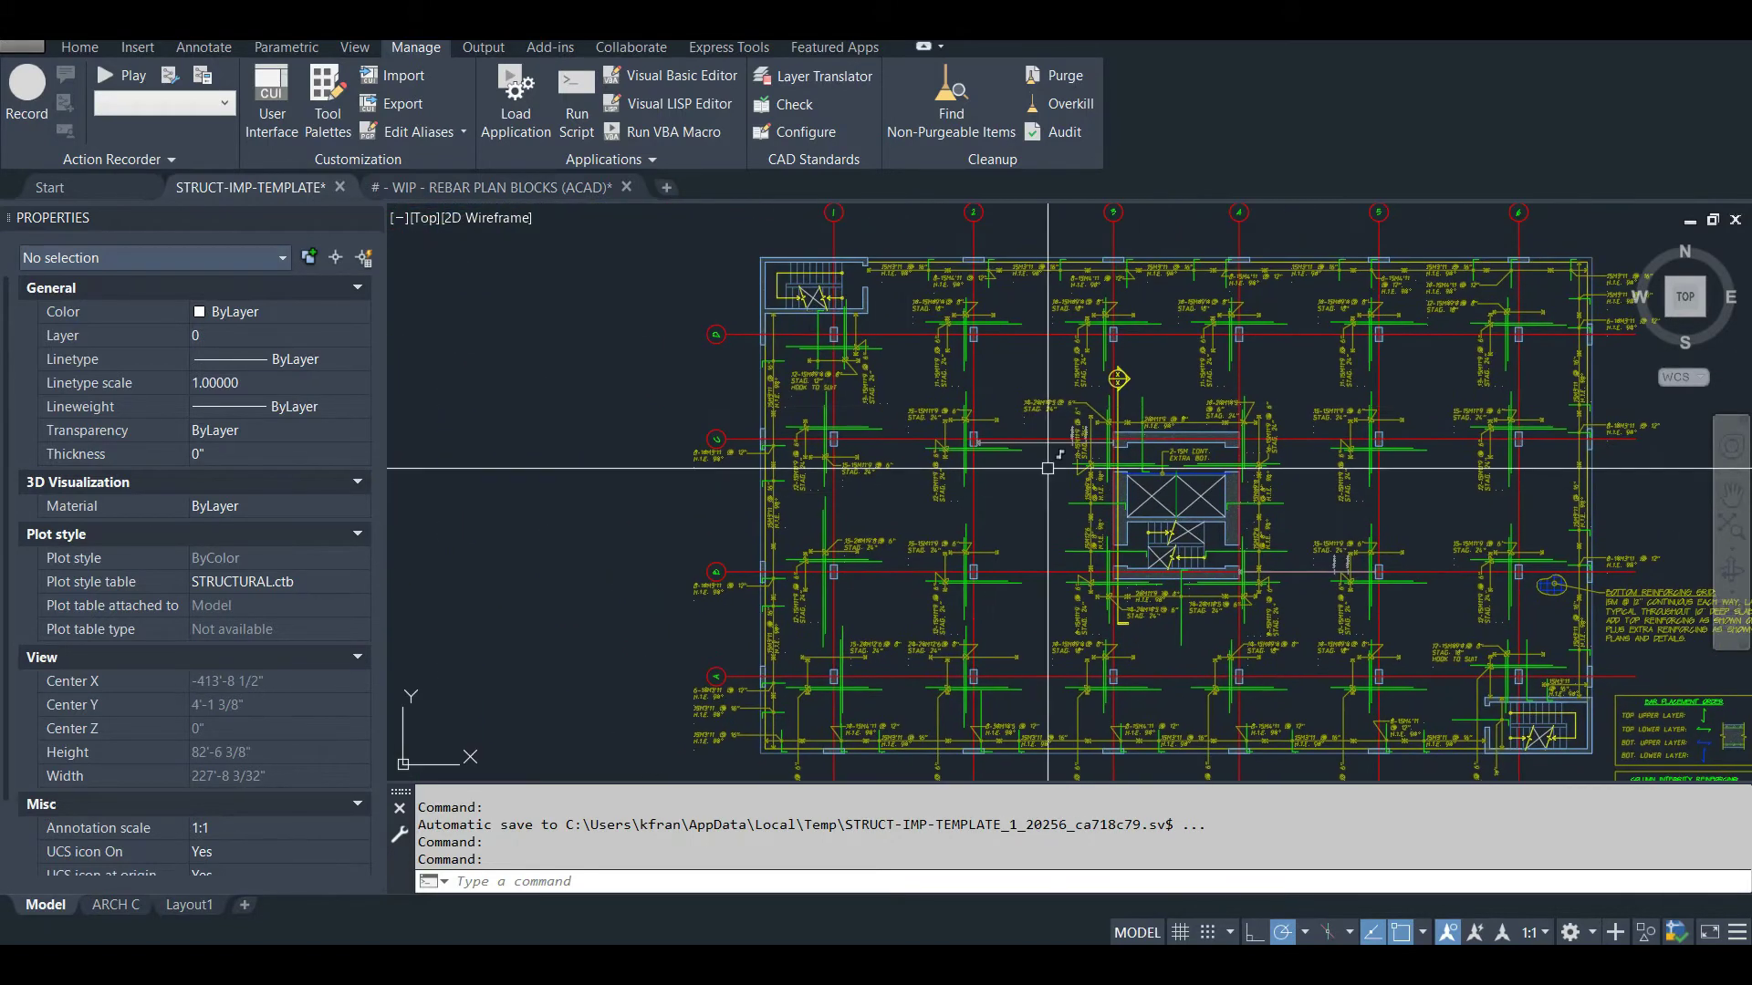
scroll(927, 391, up, 4)
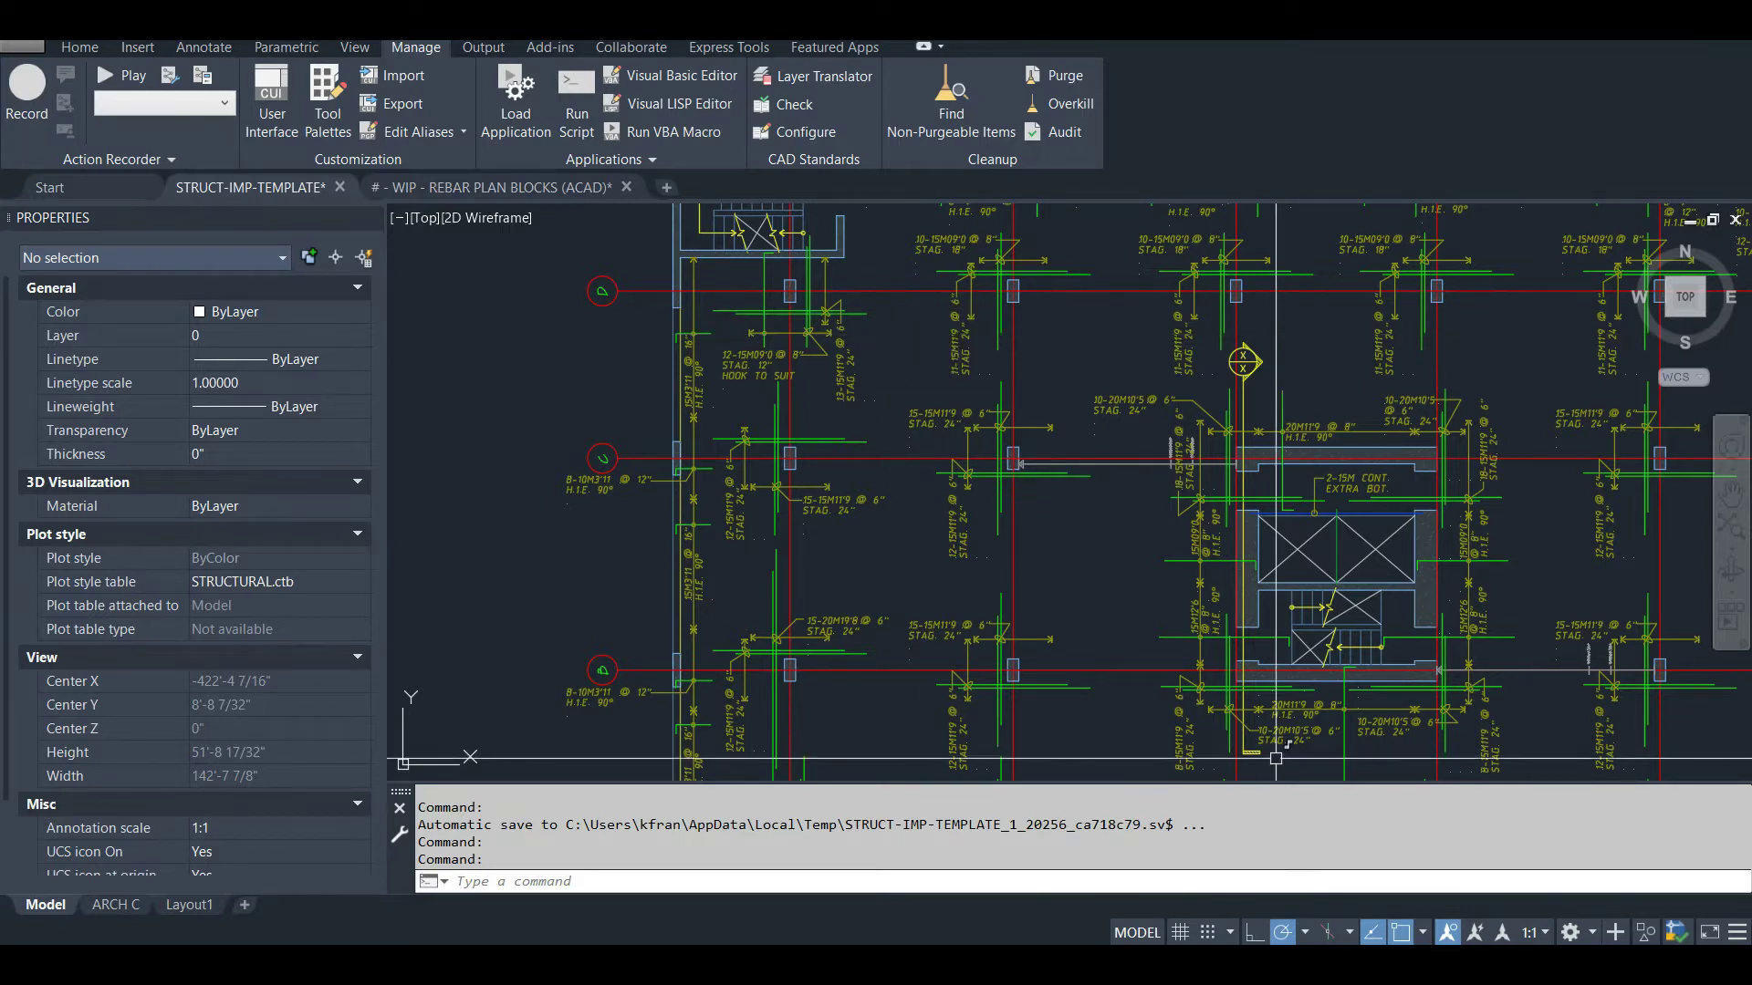
key(F3)
key(F3)
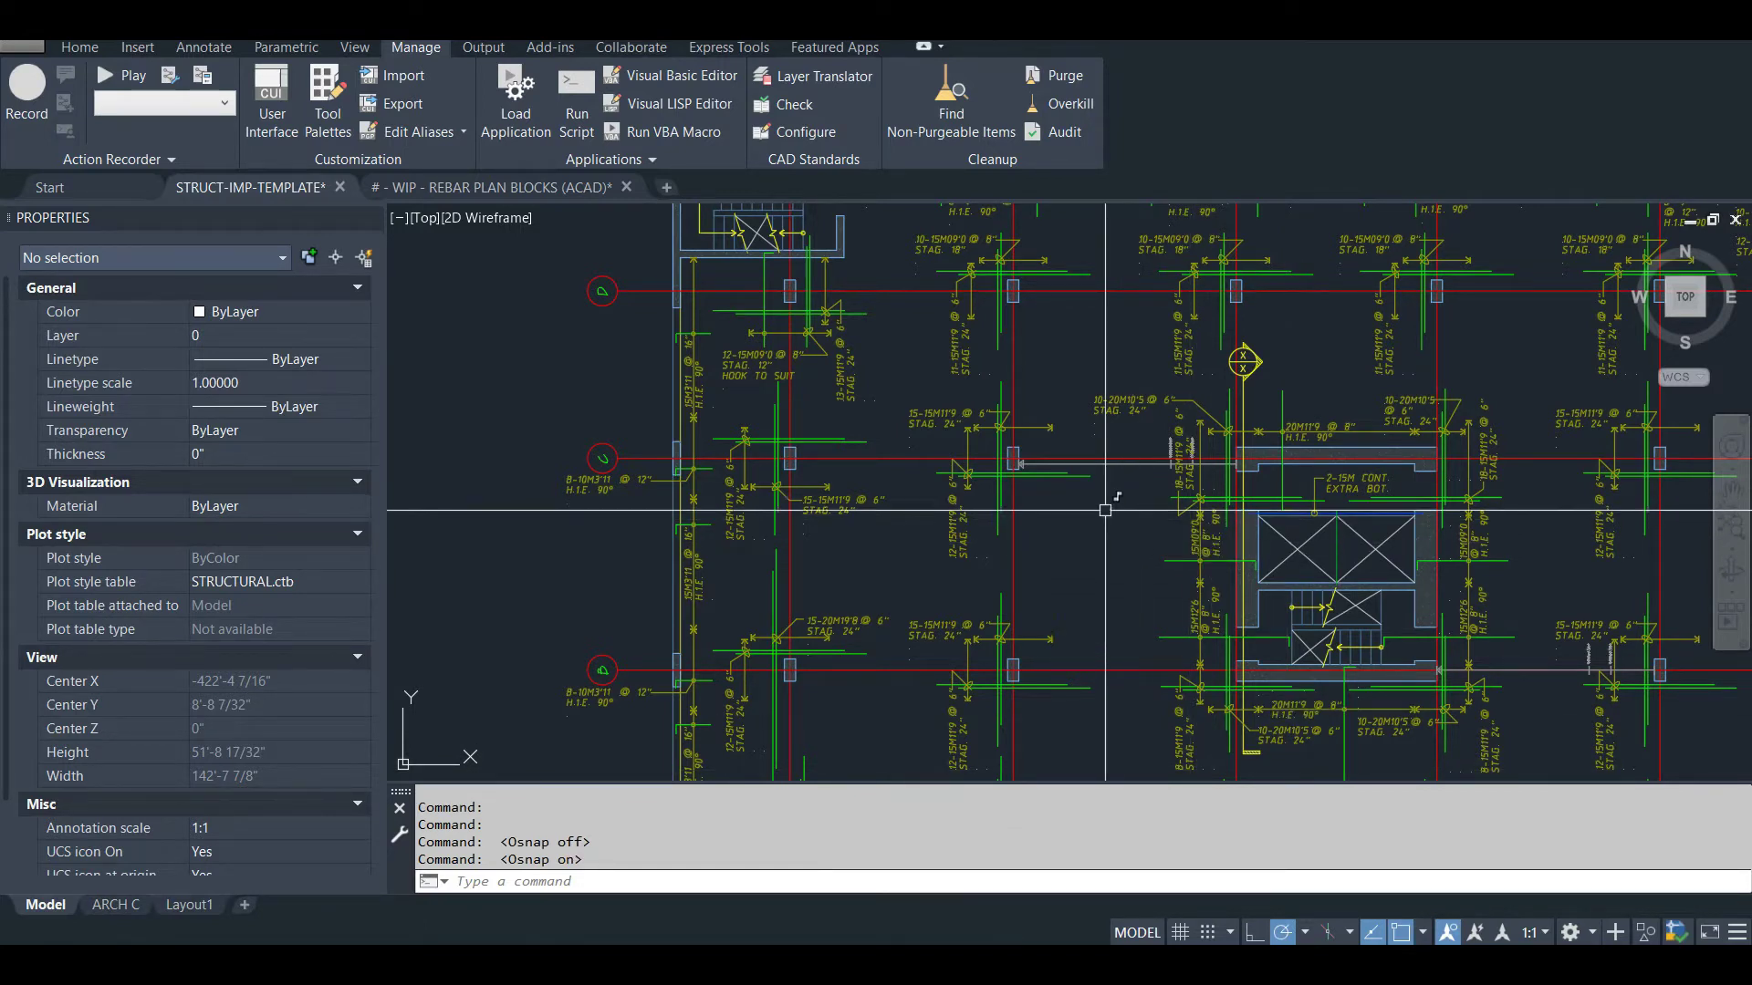
Step: Inspect the top rebar callouts at the first column on gridline C and along the lower part of the plan
scroll(723, 453, up, 2)
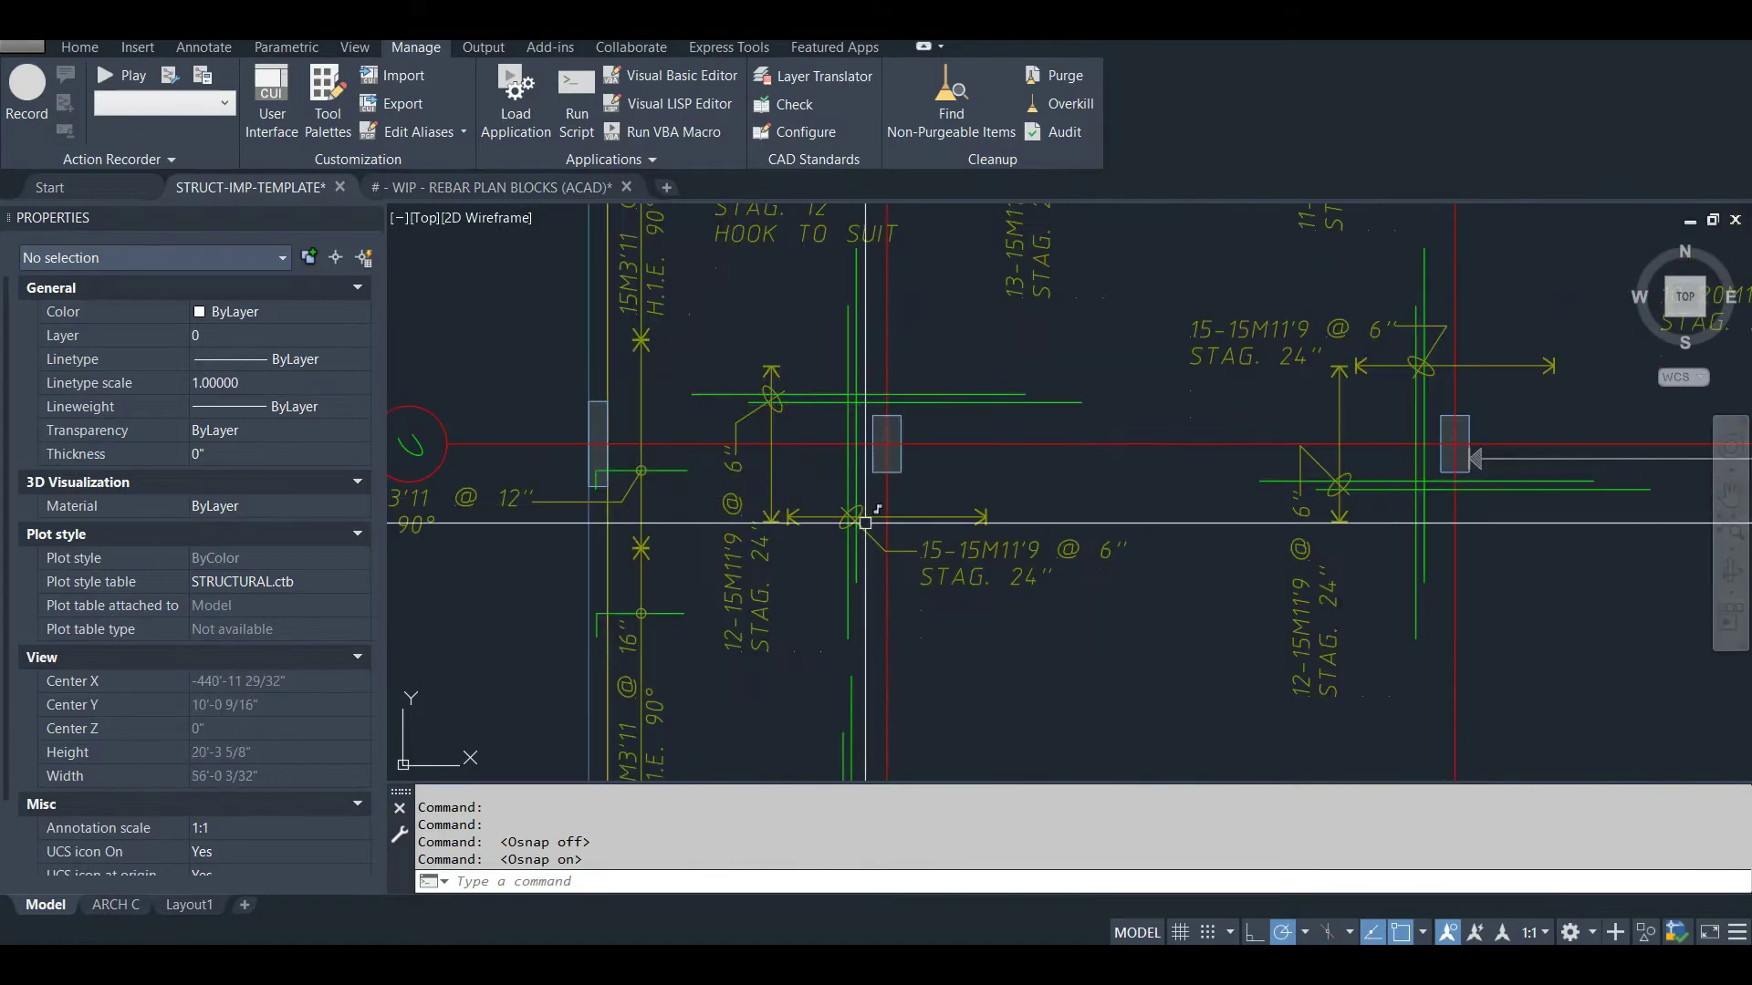
click(968, 573)
scroll(968, 573, down, 3)
key(Escape)
key(Escape)
key(Escape)
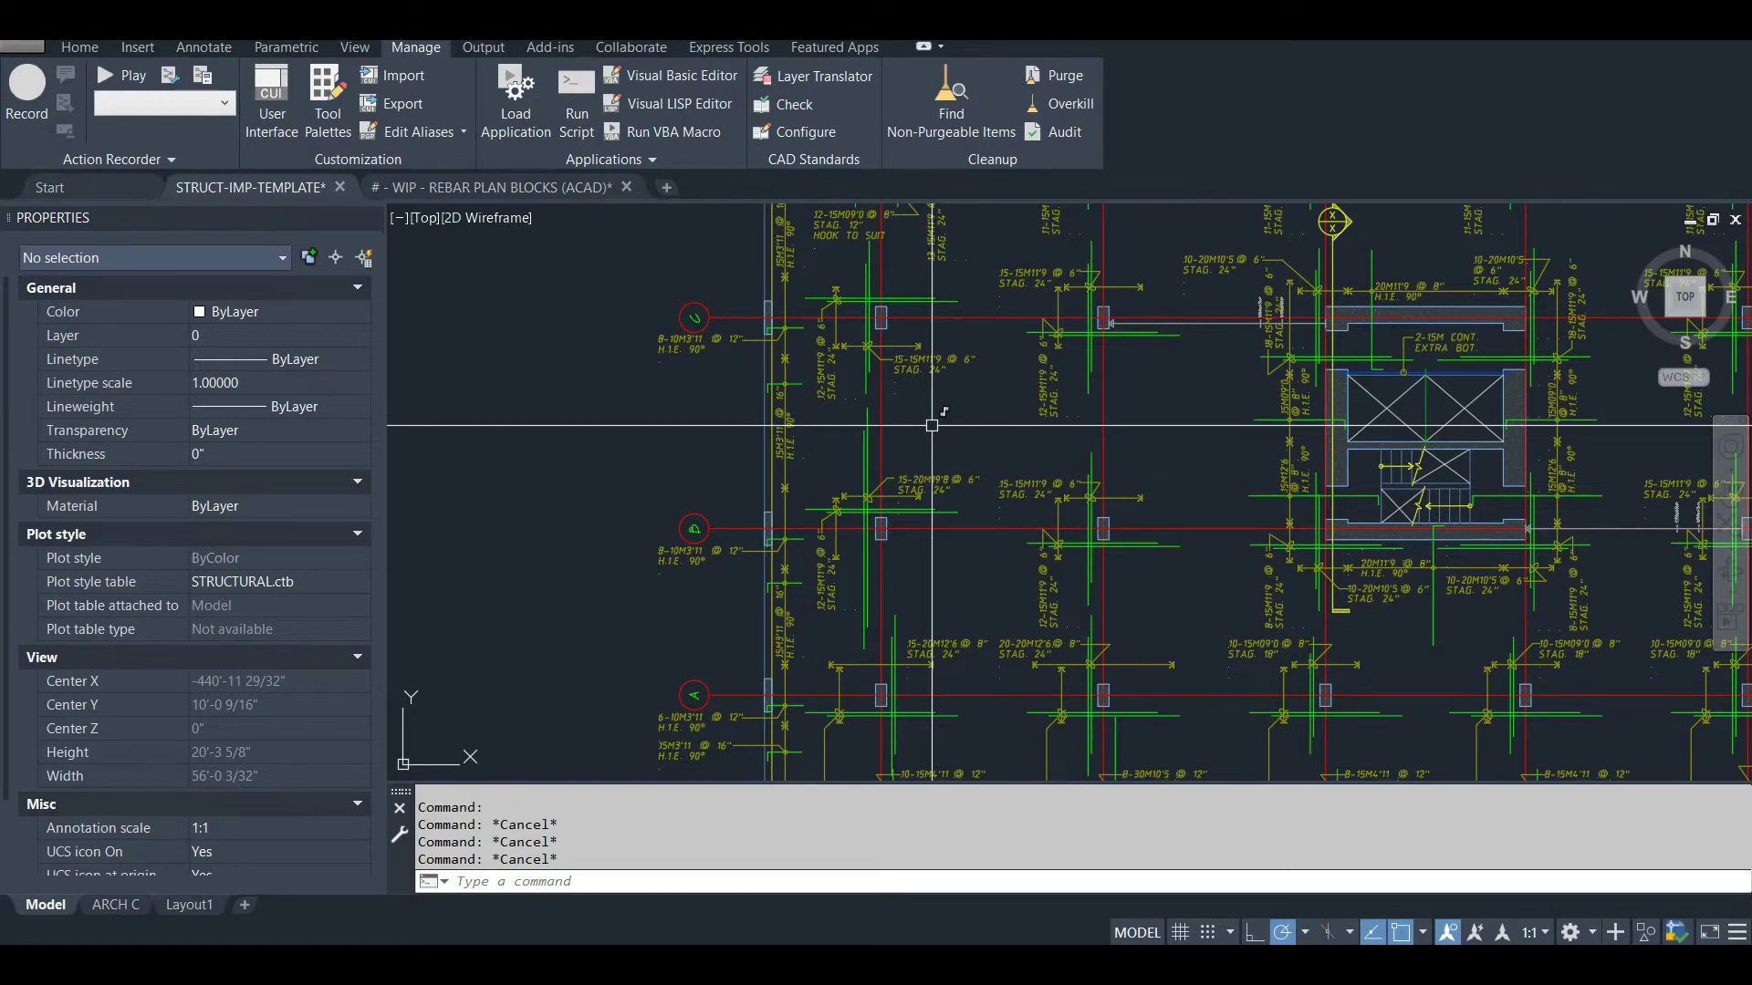
scroll(962, 364, down, 3)
scroll(967, 448, up, 3)
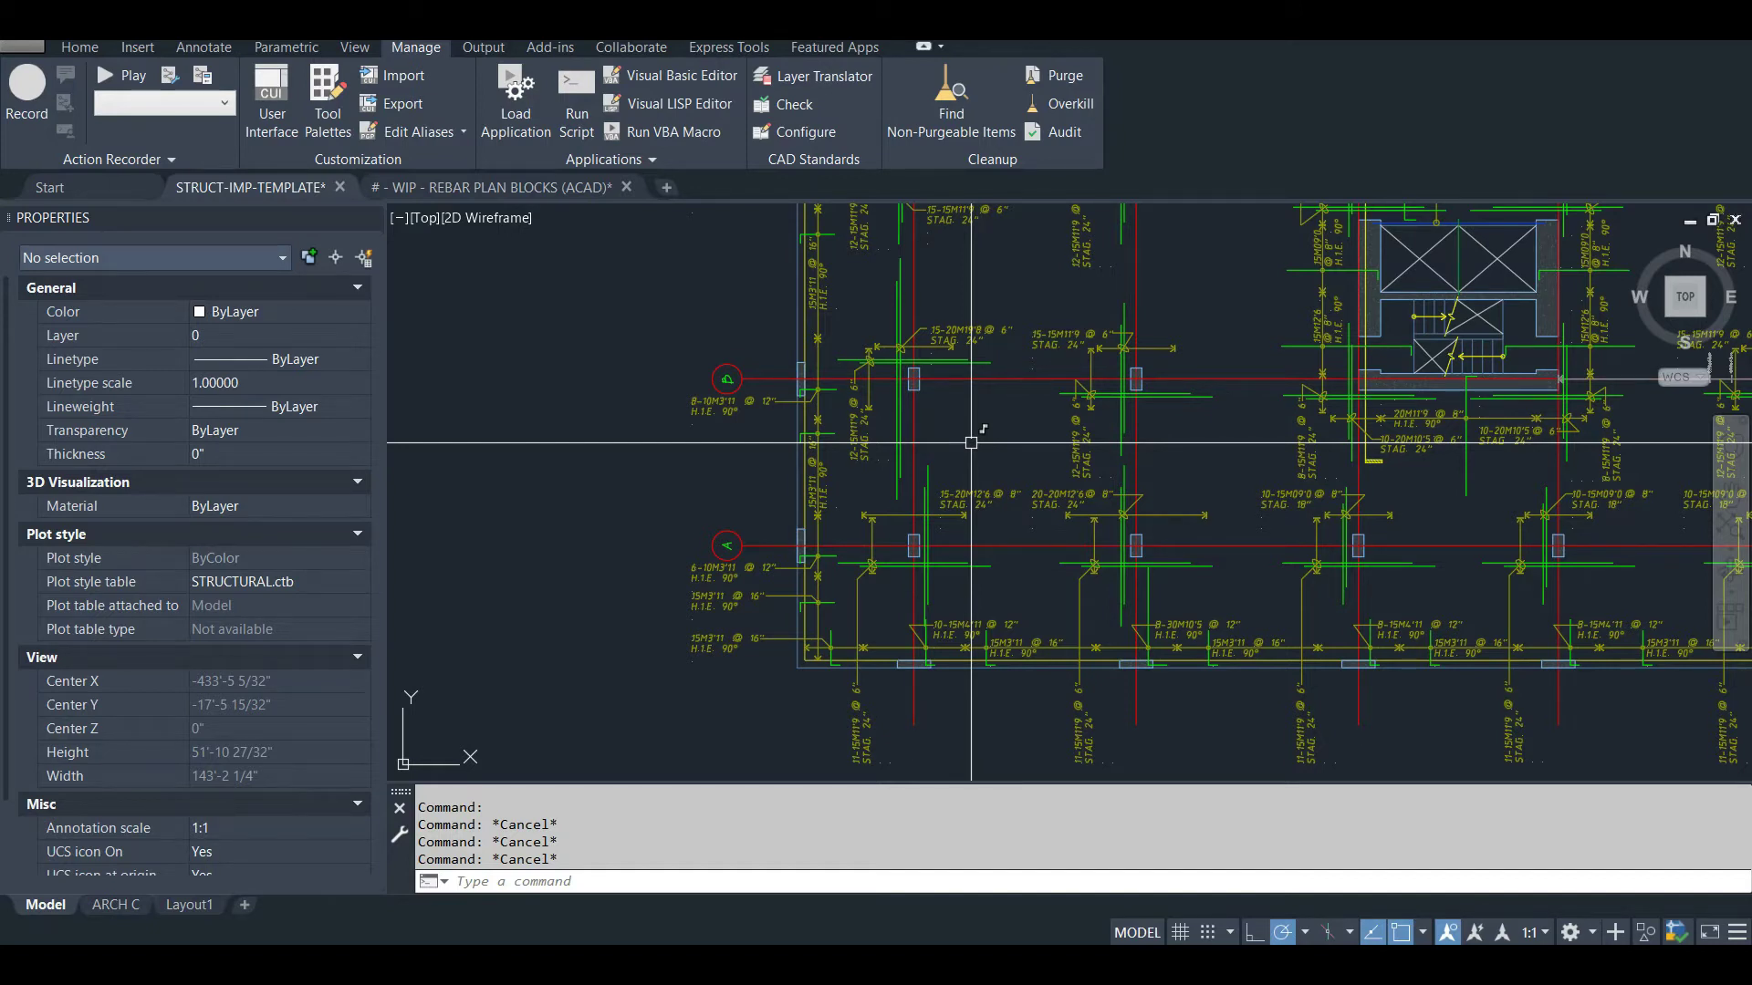
Step: Copy the 15-20M12'6 rebar callout block from the first column on gridline A to empty space outside the building's left edge
scroll(971, 443, up, 2)
click(962, 511)
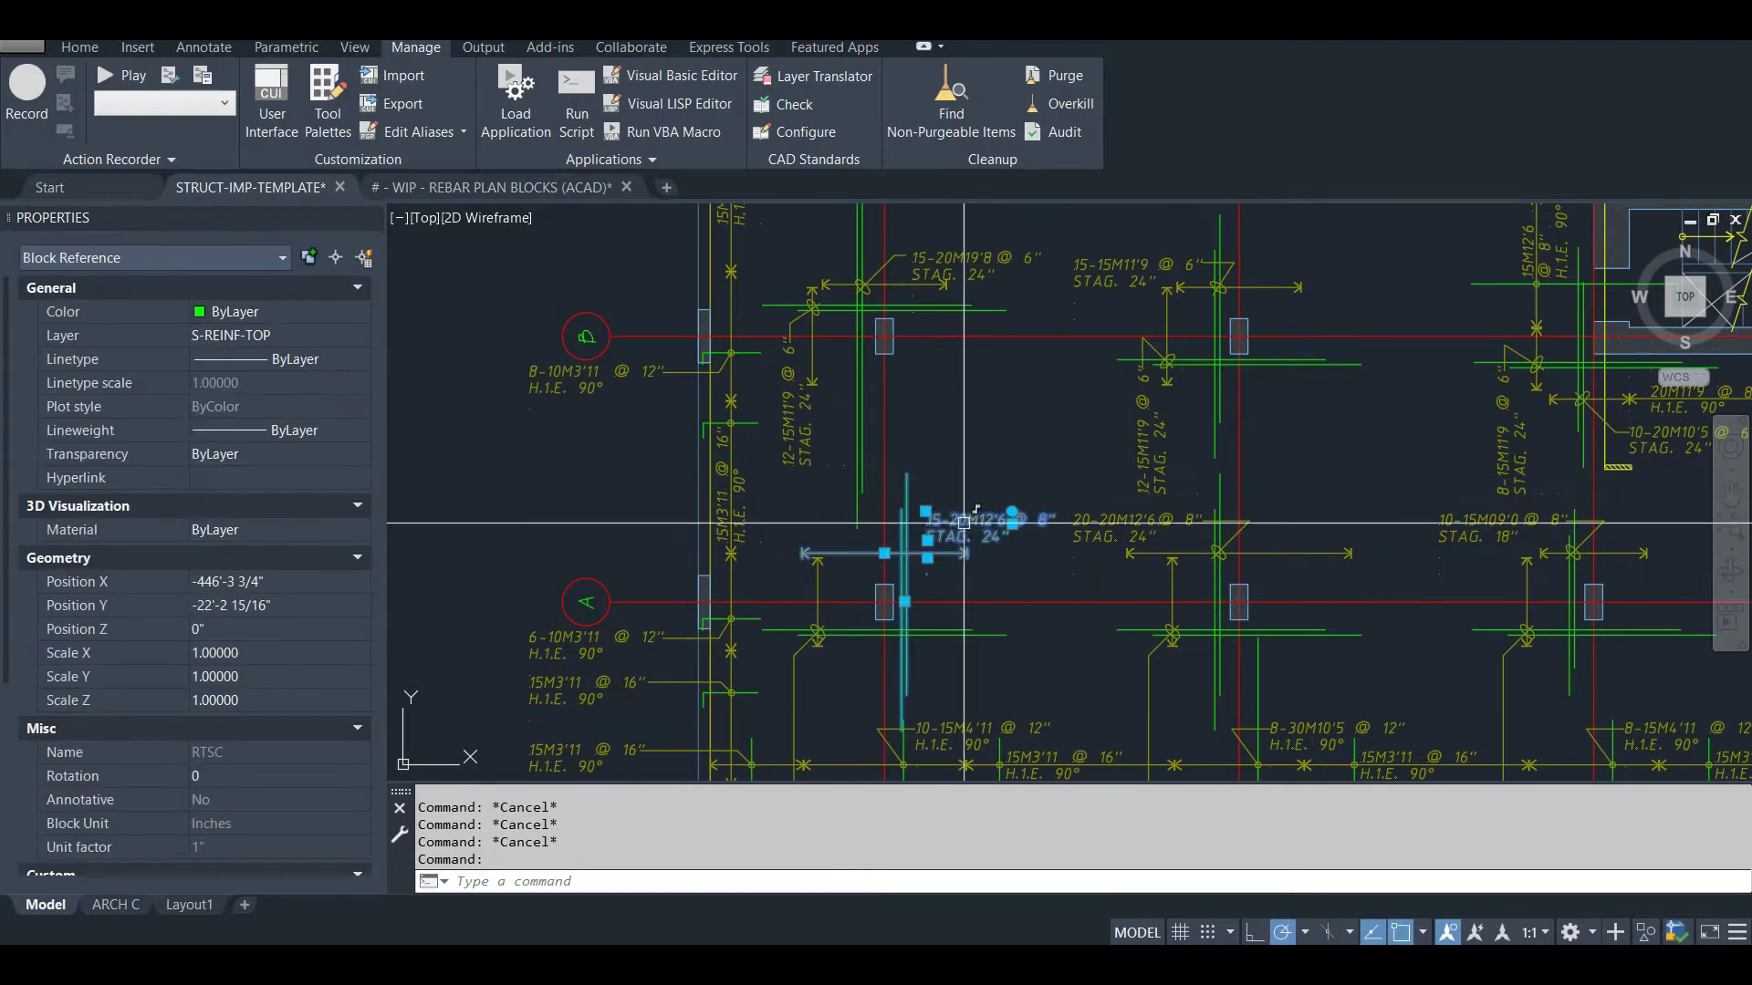
text(c)
key(Return)
click(903, 602)
scroll(899, 593, down, 5)
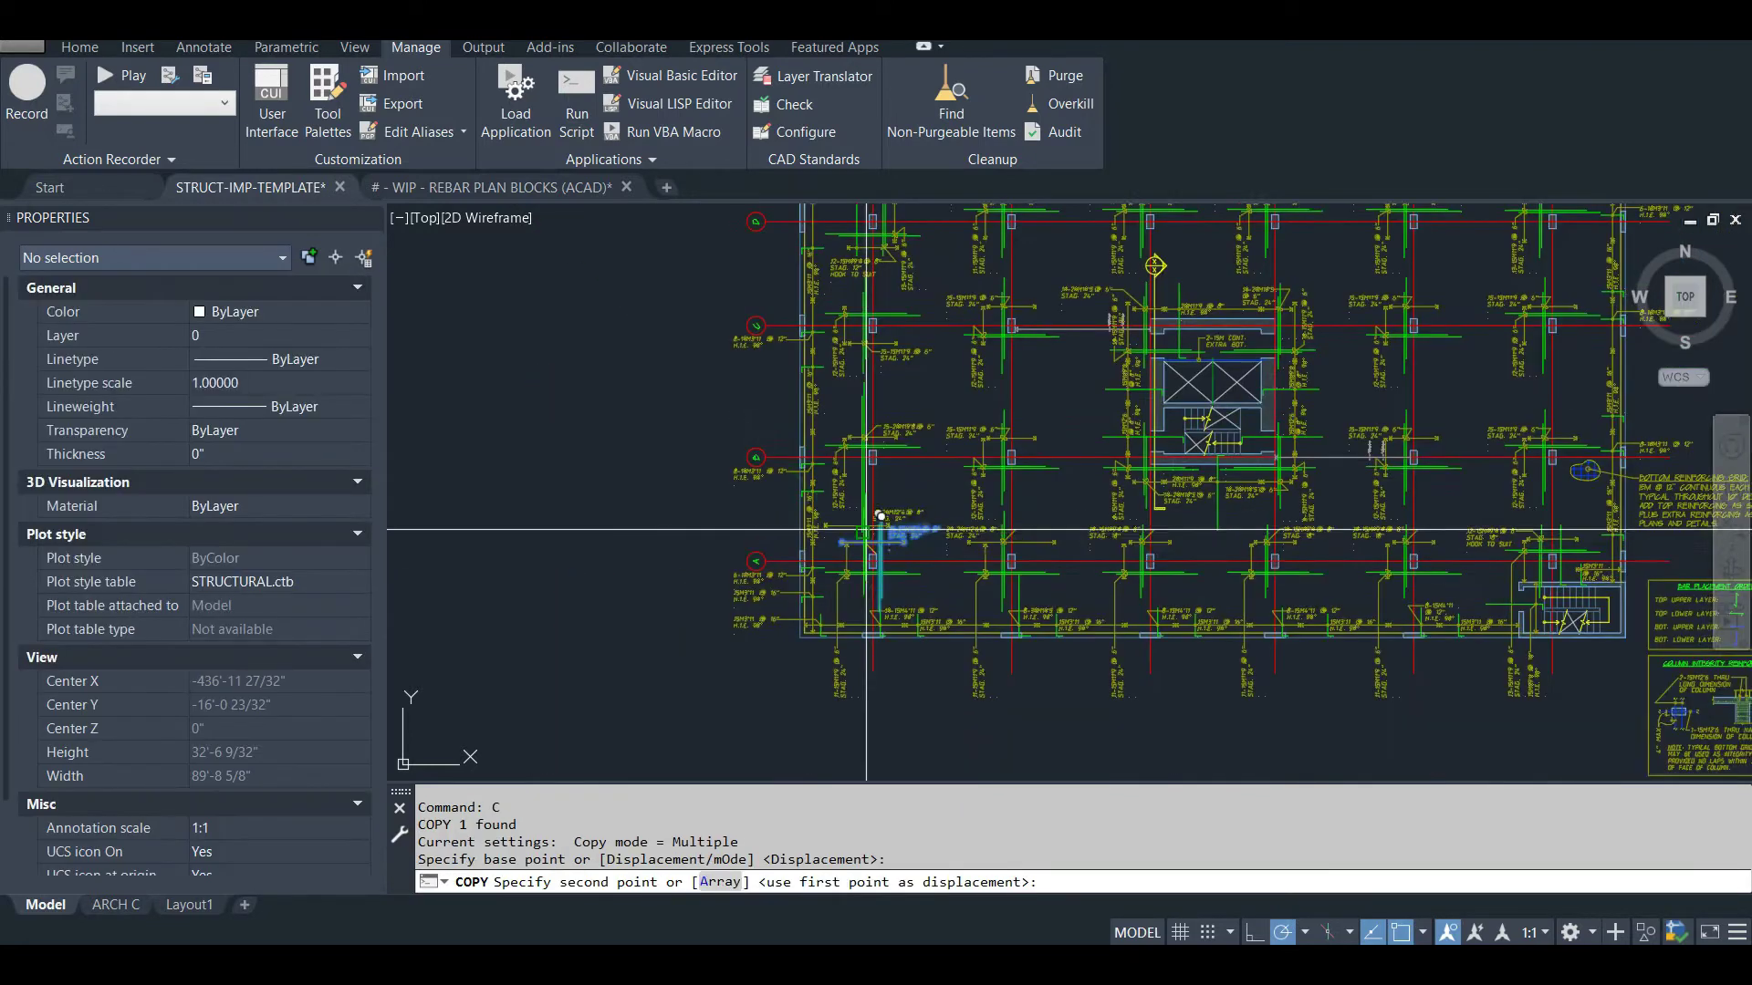
scroll(862, 529, up, 5)
click(839, 506)
key(Escape)
key(Escape)
scroll(909, 508, down, 4)
scroll(891, 517, up, 4)
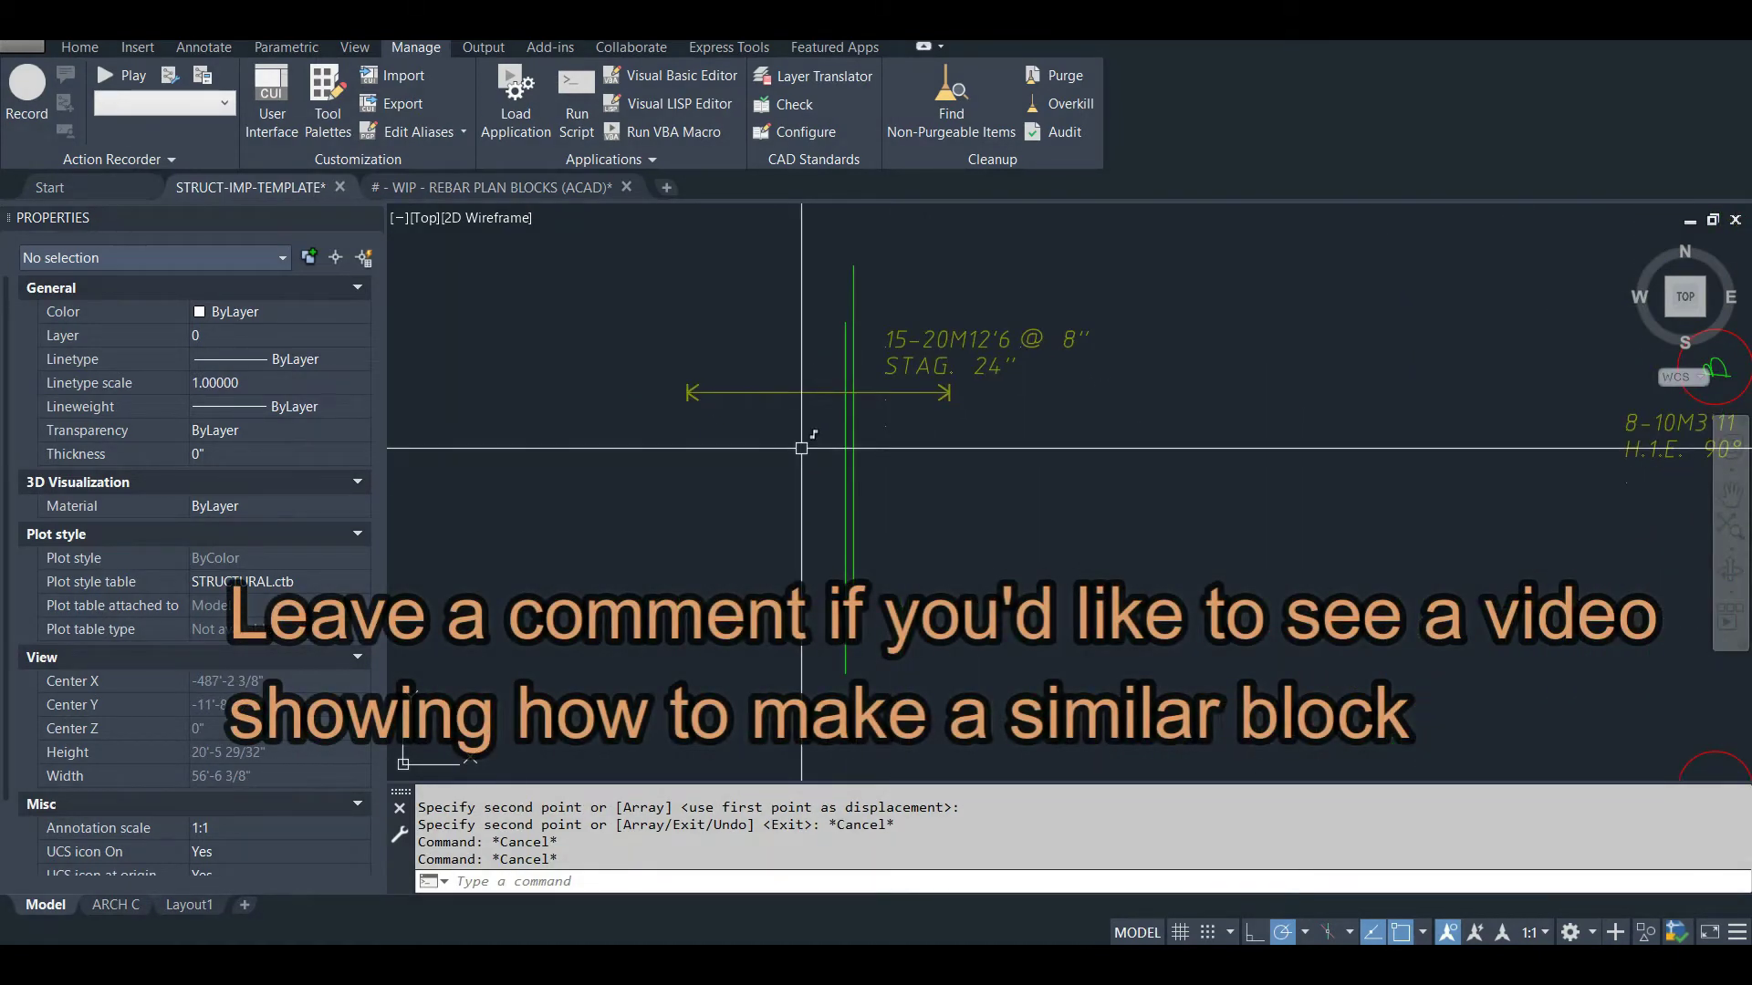
Step: Set the FIELDDISPLAY system variable to 1 to show field backgrounds in the rebar callouts
text(fielddis)
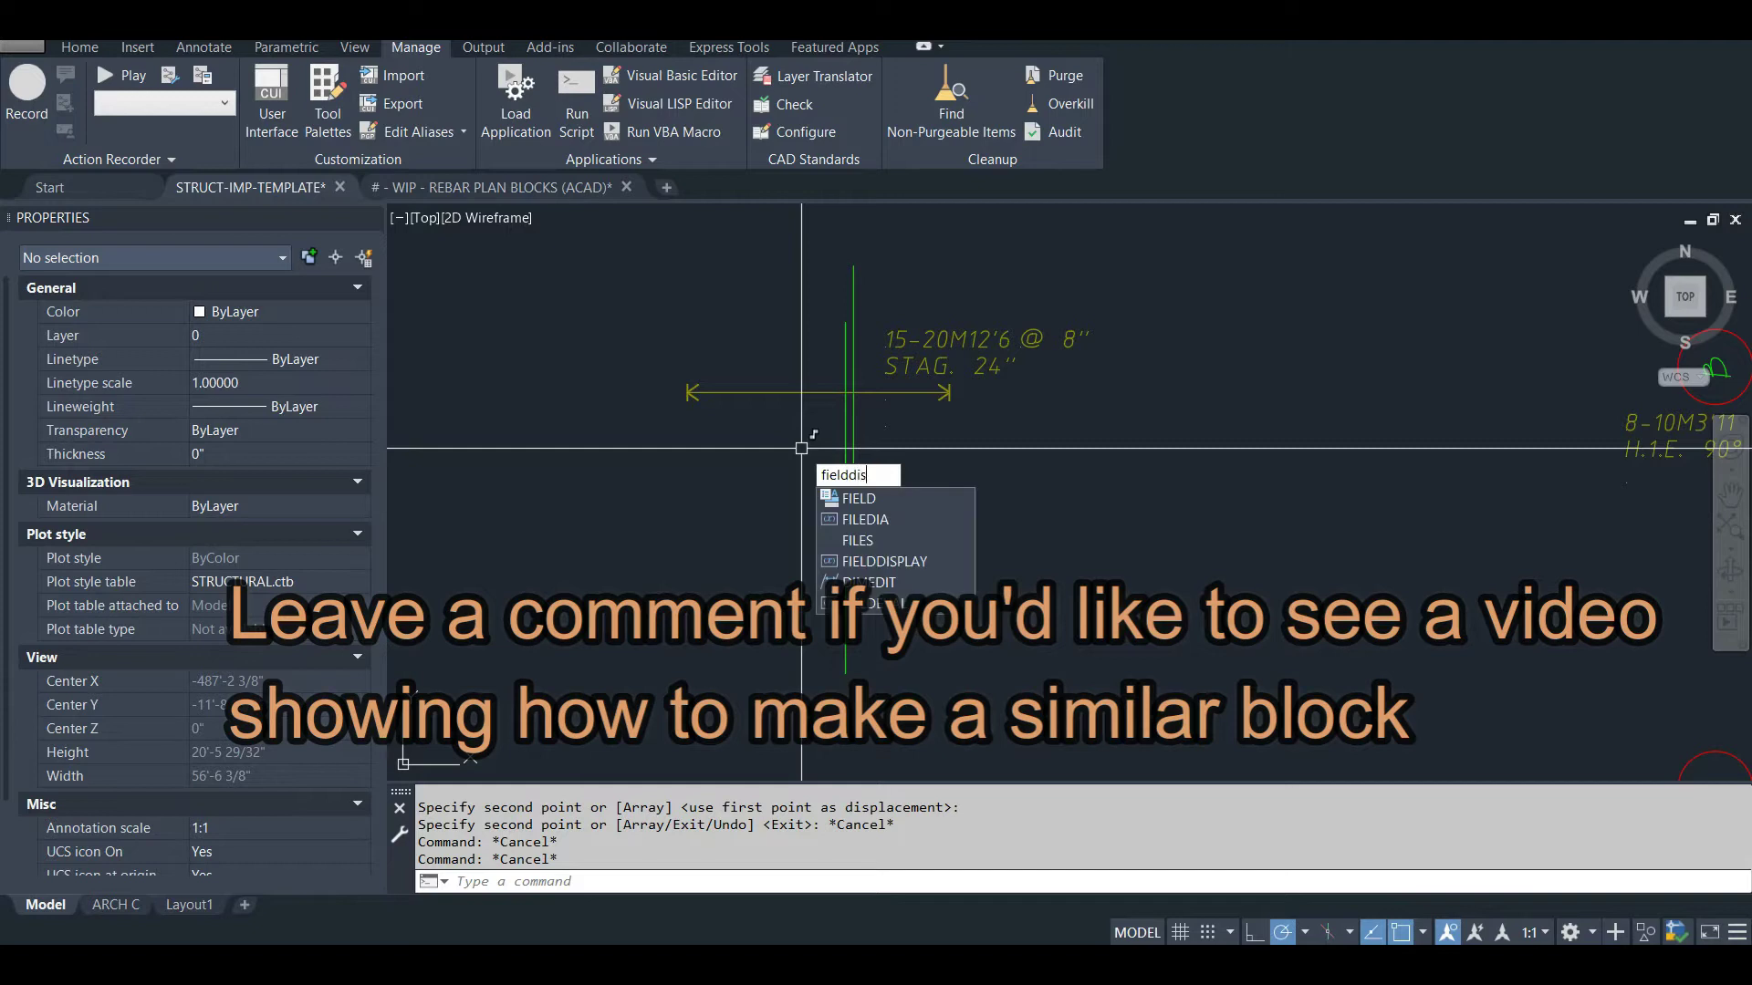
text(play)
key(Return)
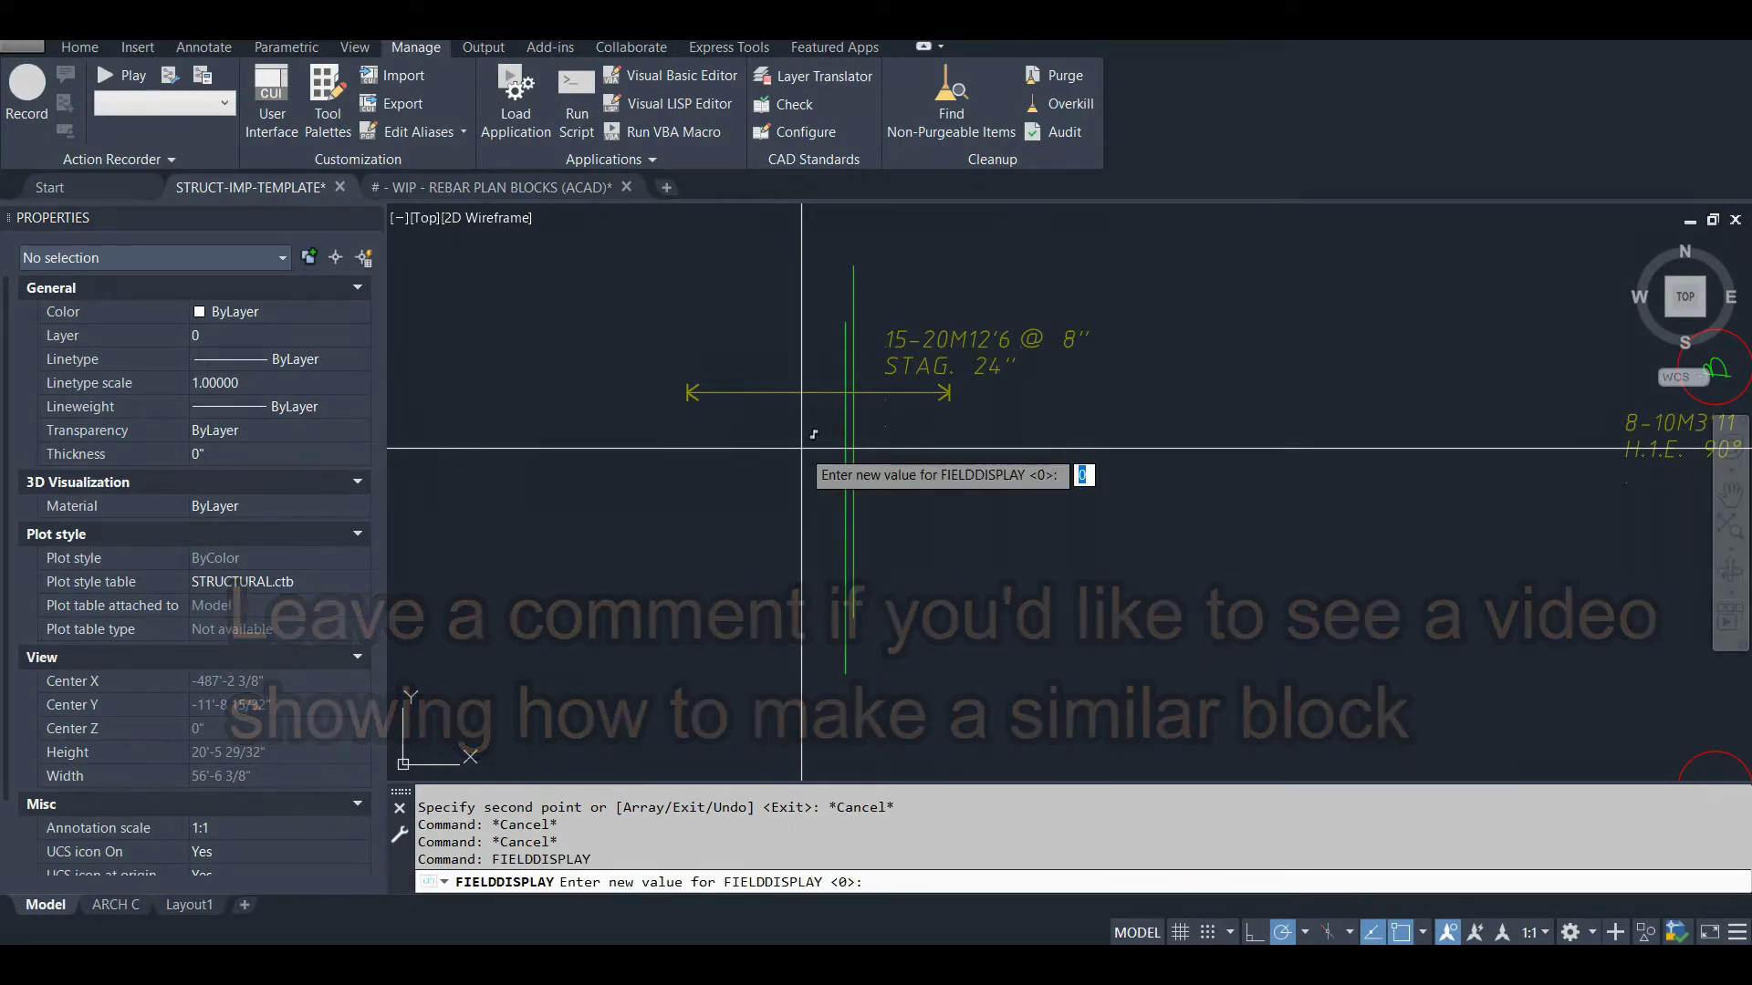
text(1)
key(Return)
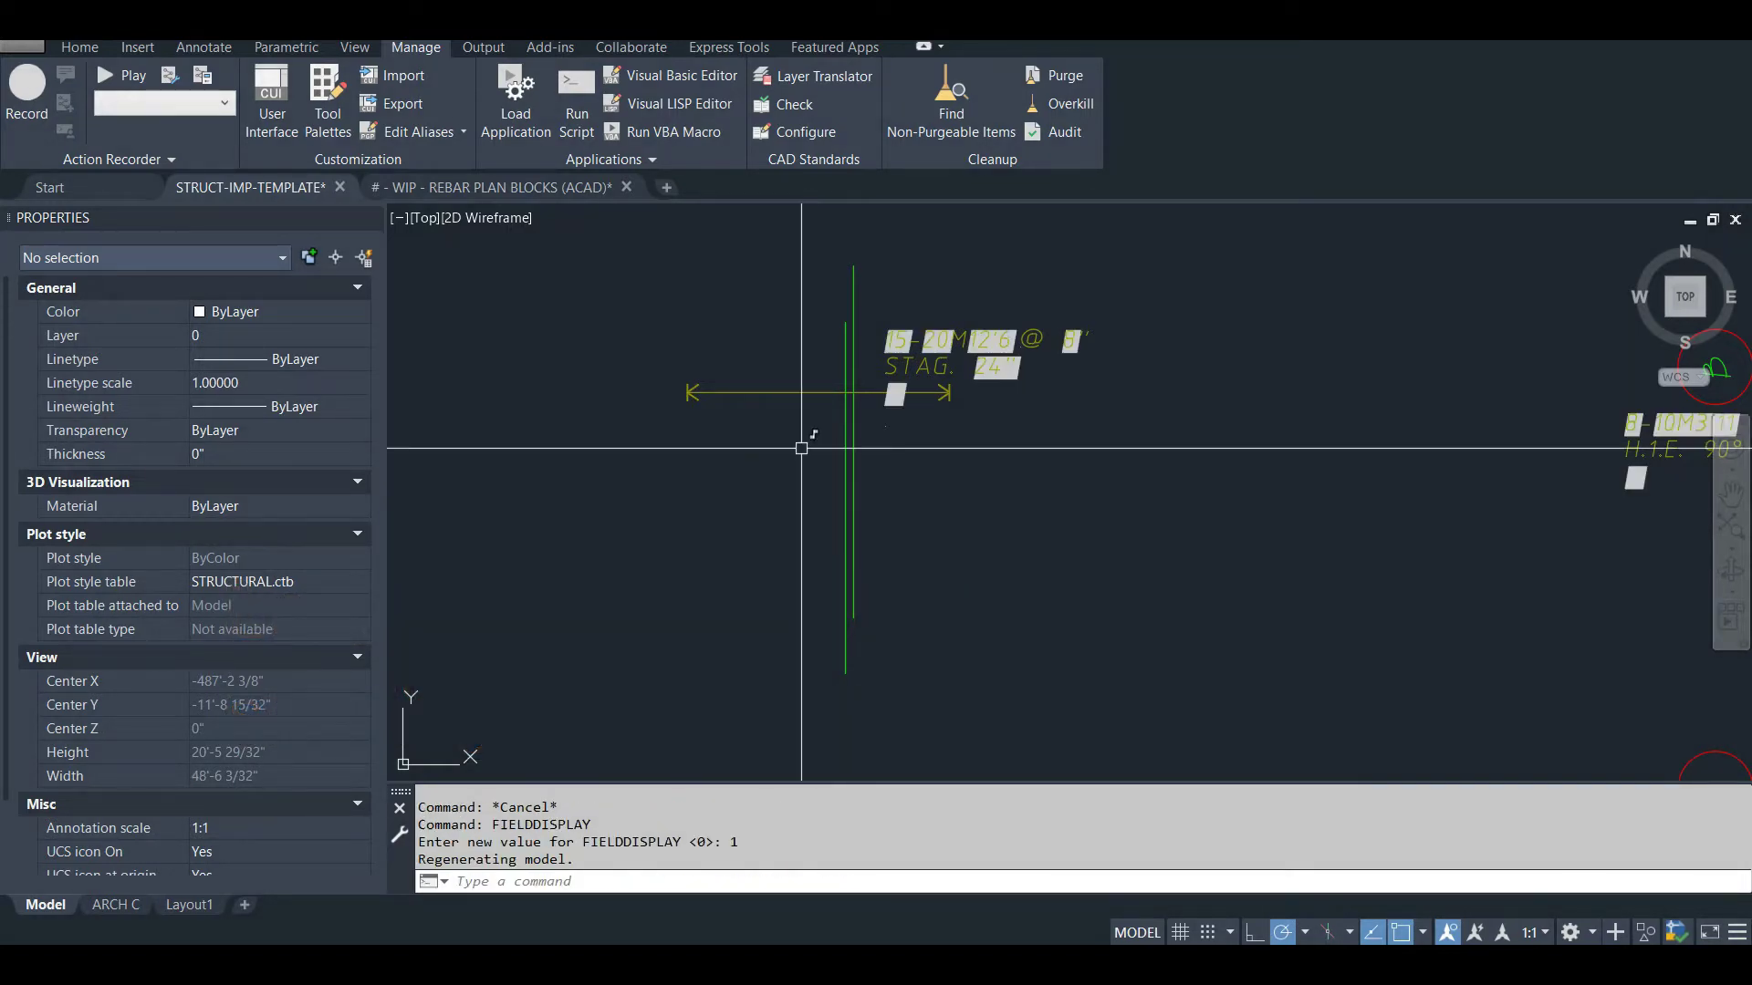
Step: Set the copied rebar block's Quantity to 20 and its Diameter to 25
middle_drag(884, 328, 862, 396)
scroll(861, 396, up, 2)
click(836, 425)
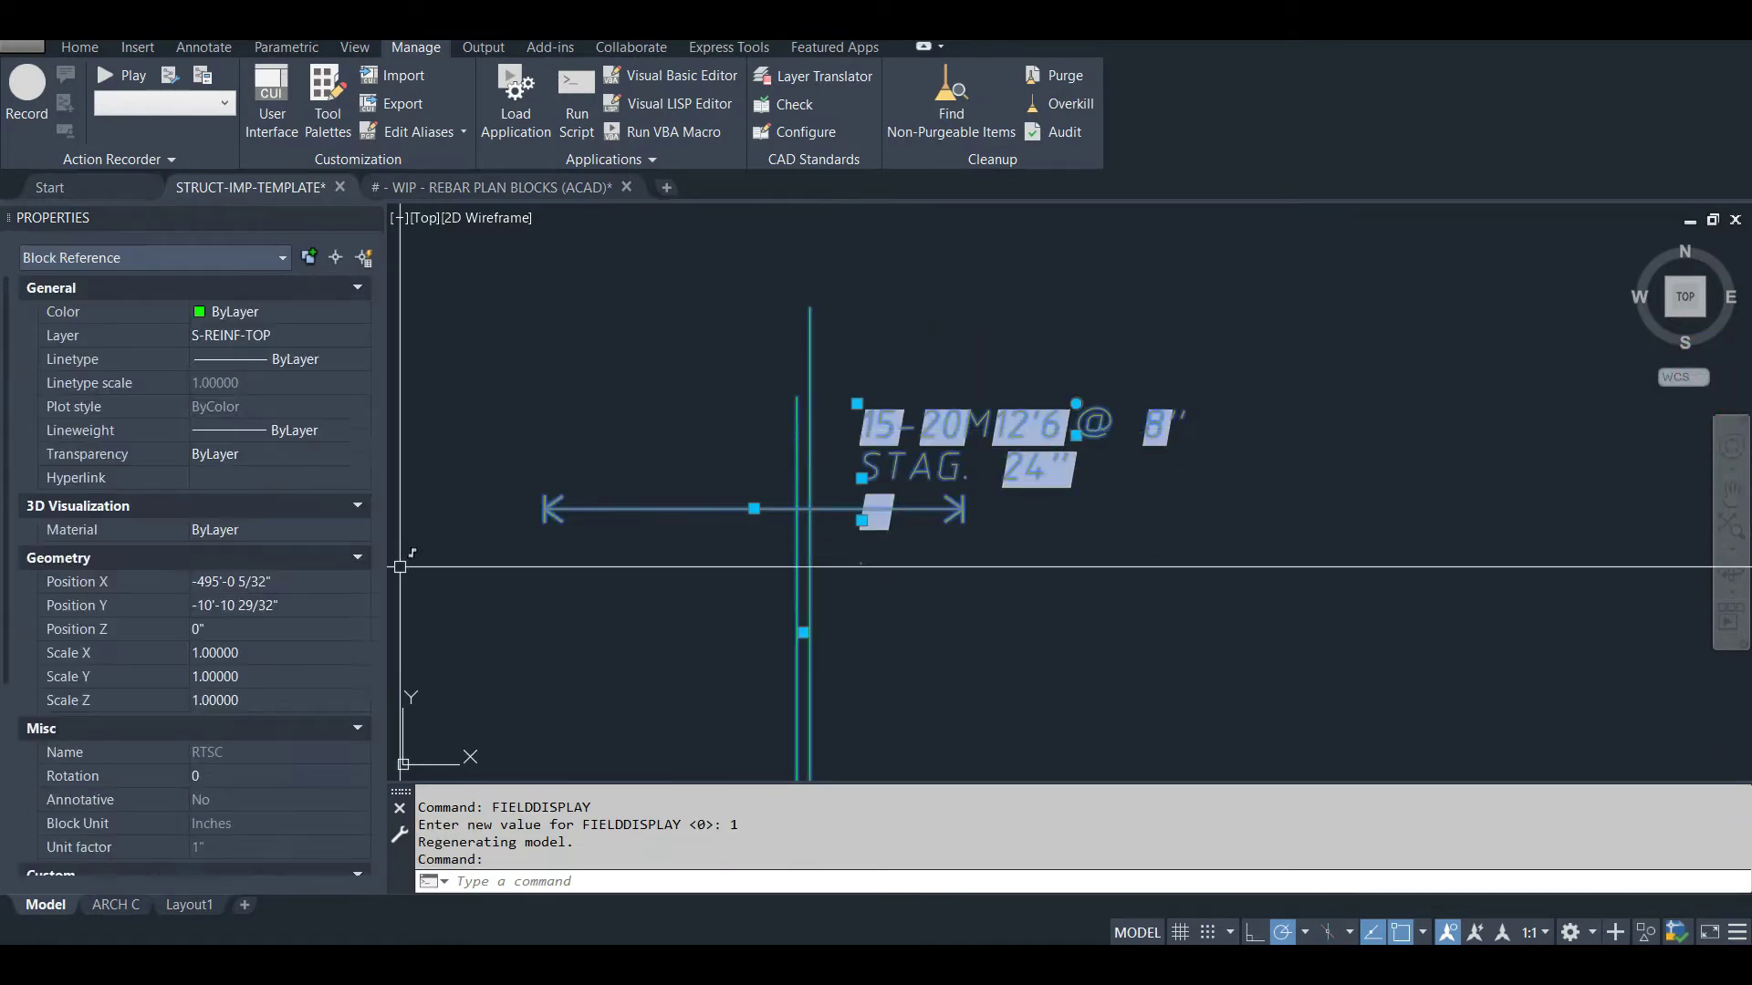
click(237, 685)
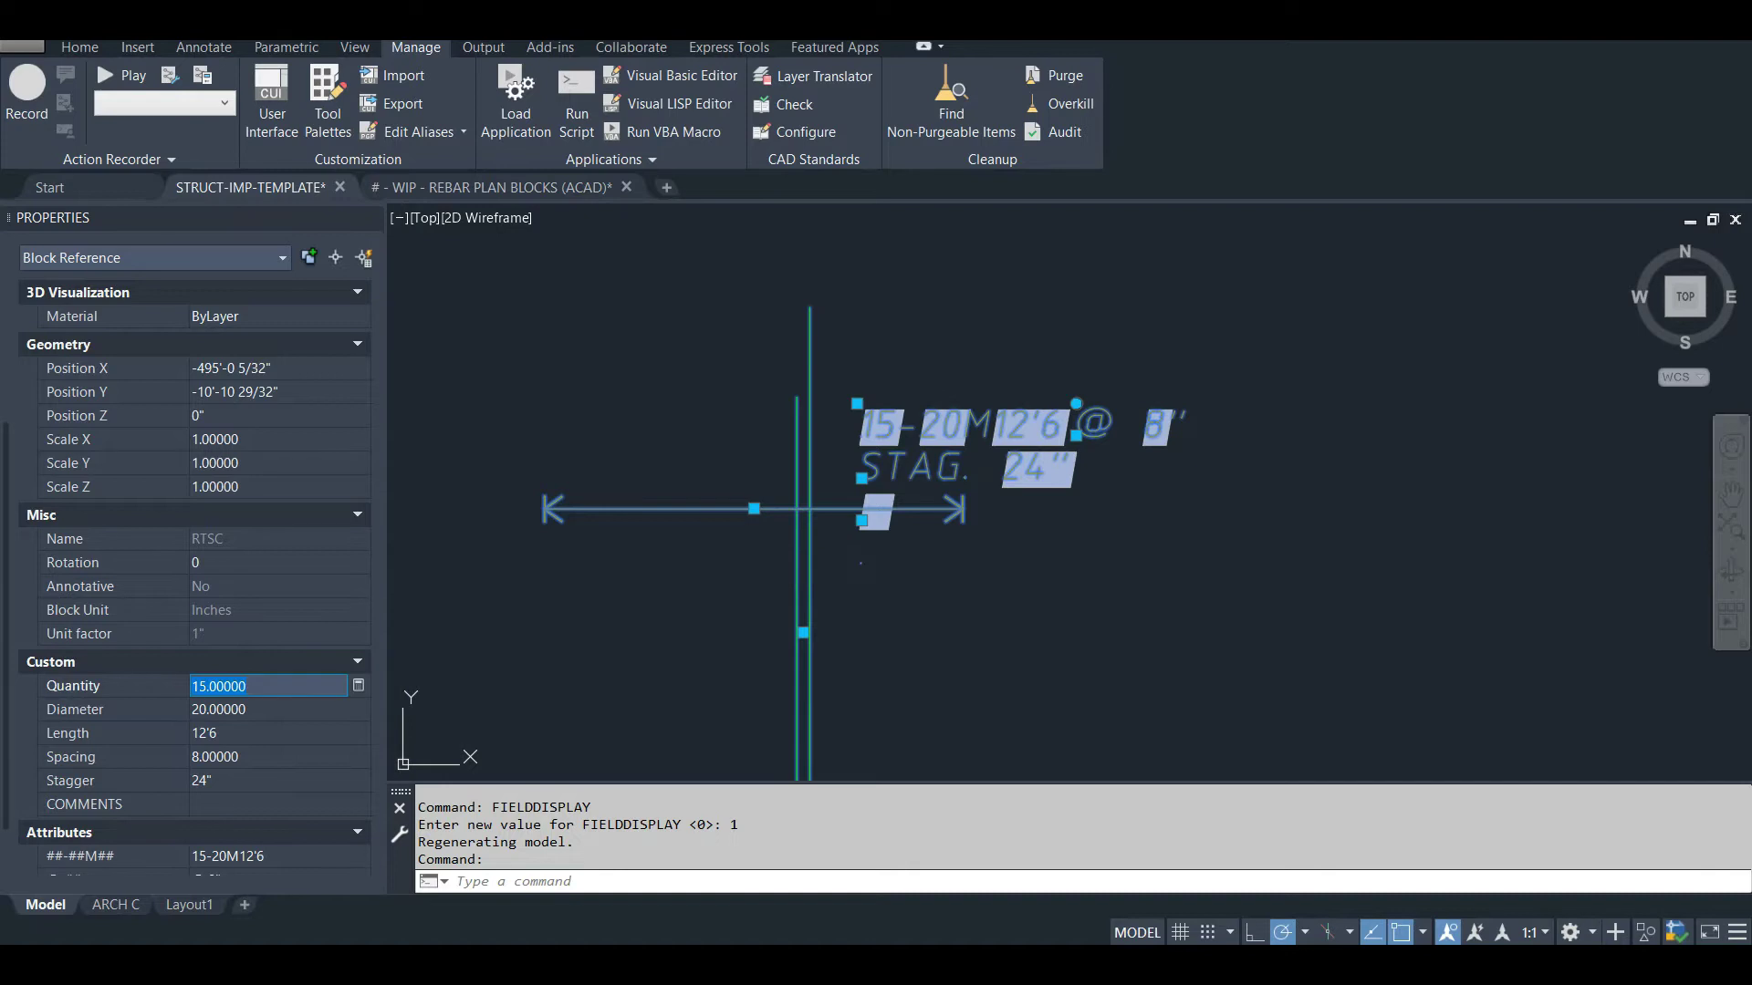
text(20)
key(Tab)
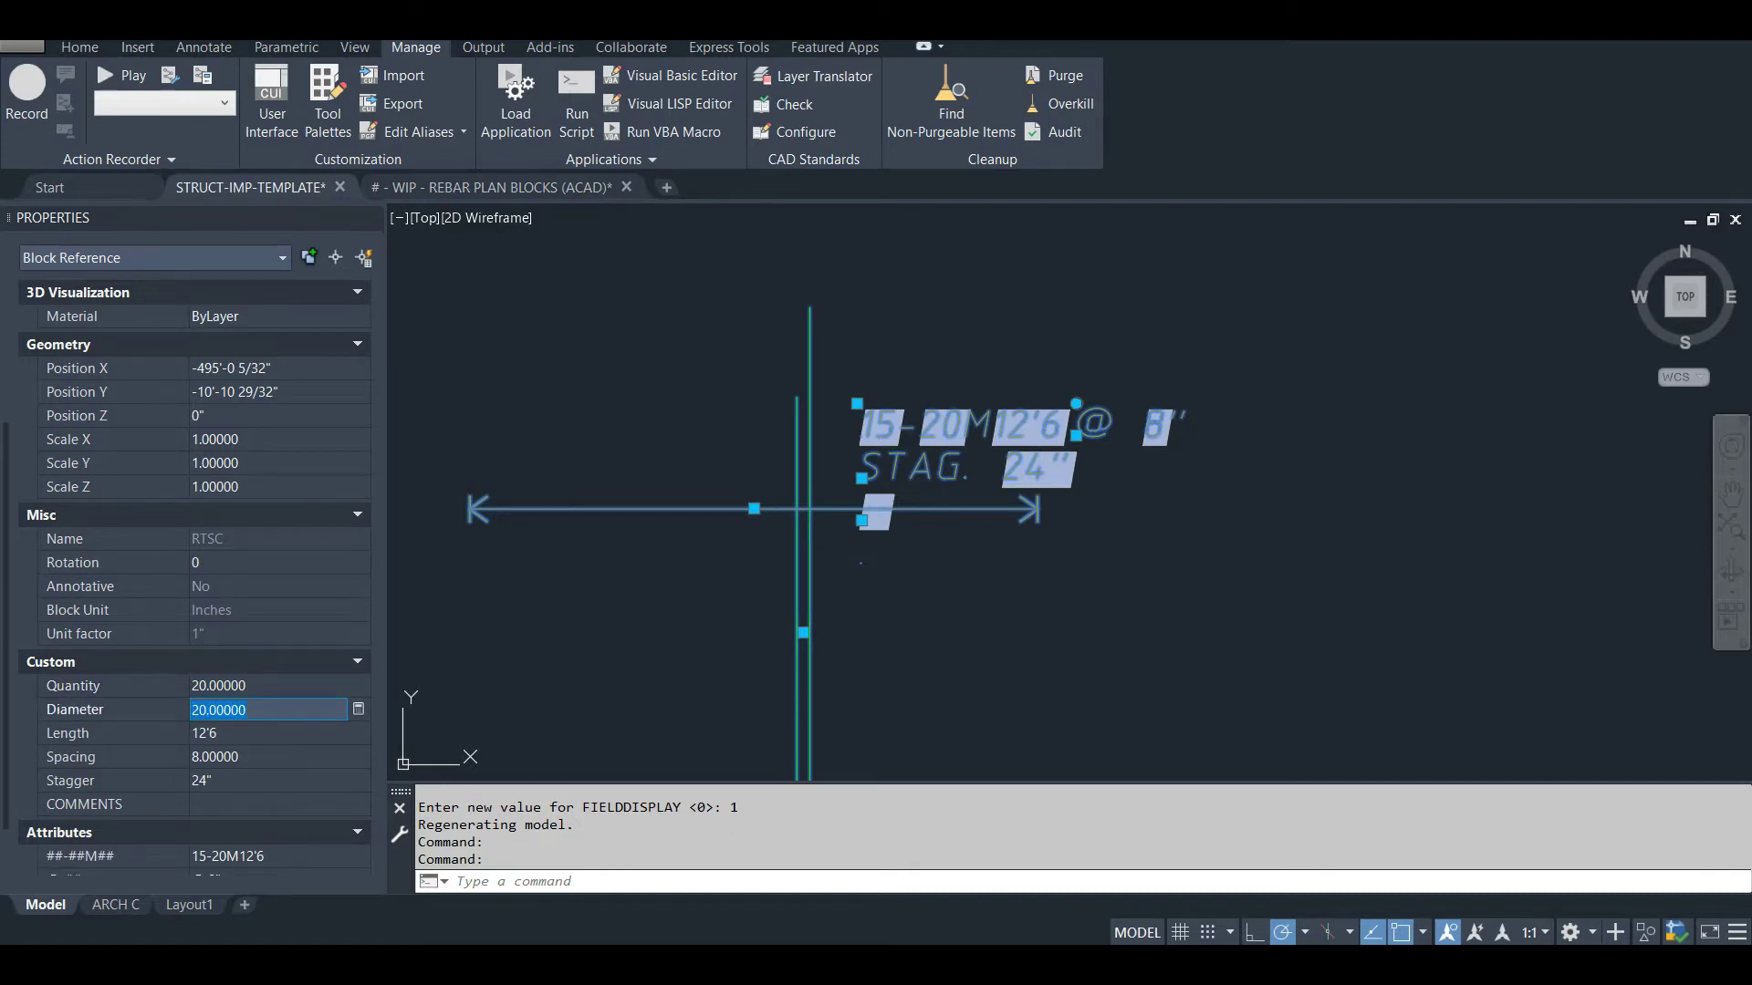
text(25)
key(Tab)
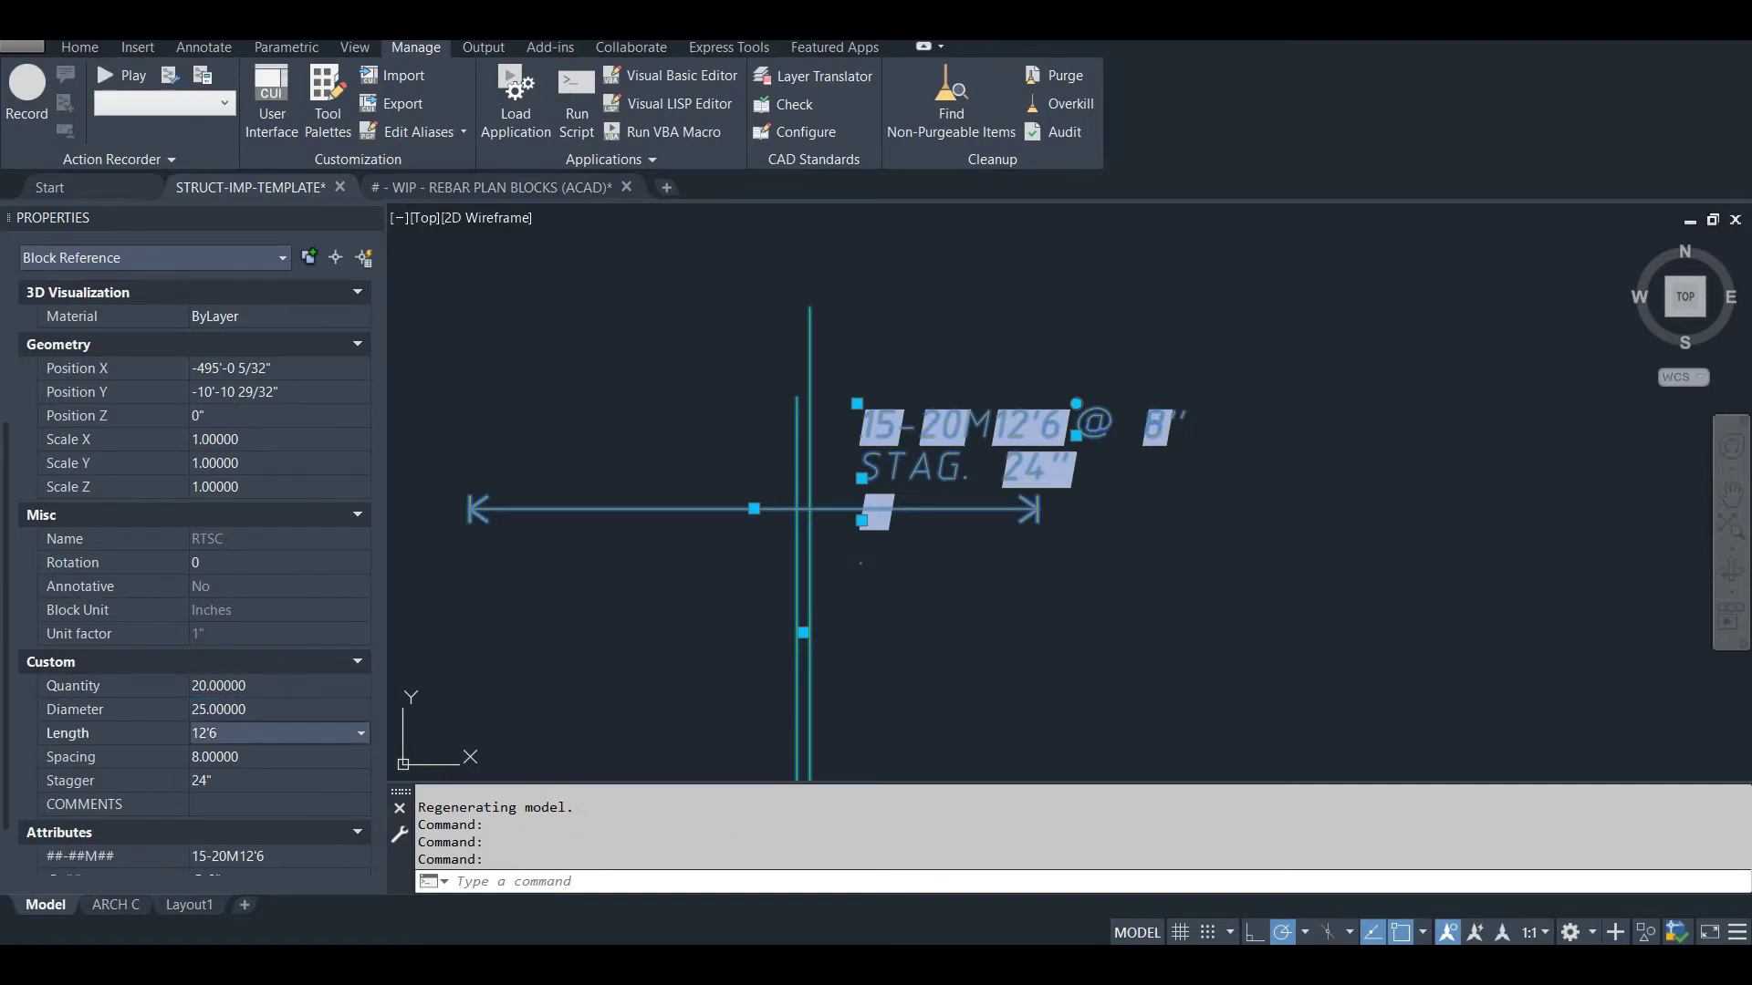
Step: Set the copied rebar block's Spacing to 6 and its Stagger to 36", and update its field text with REGENALL
key(Tab)
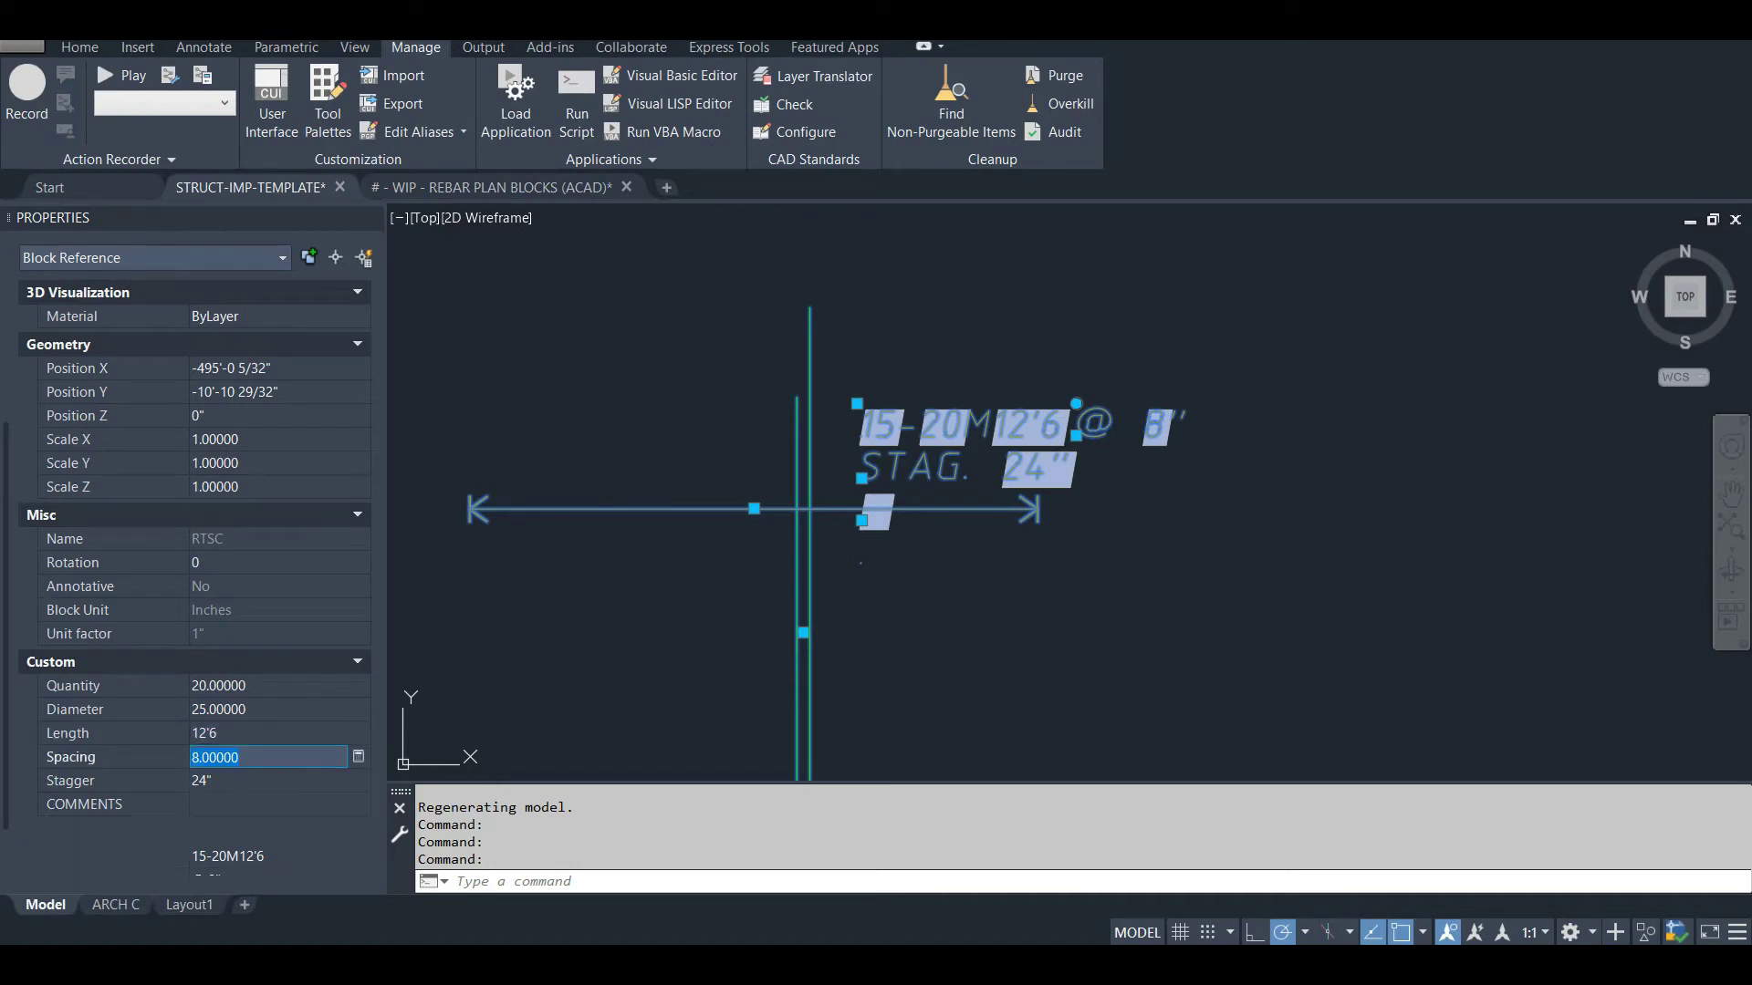
text(6)
key(Tab)
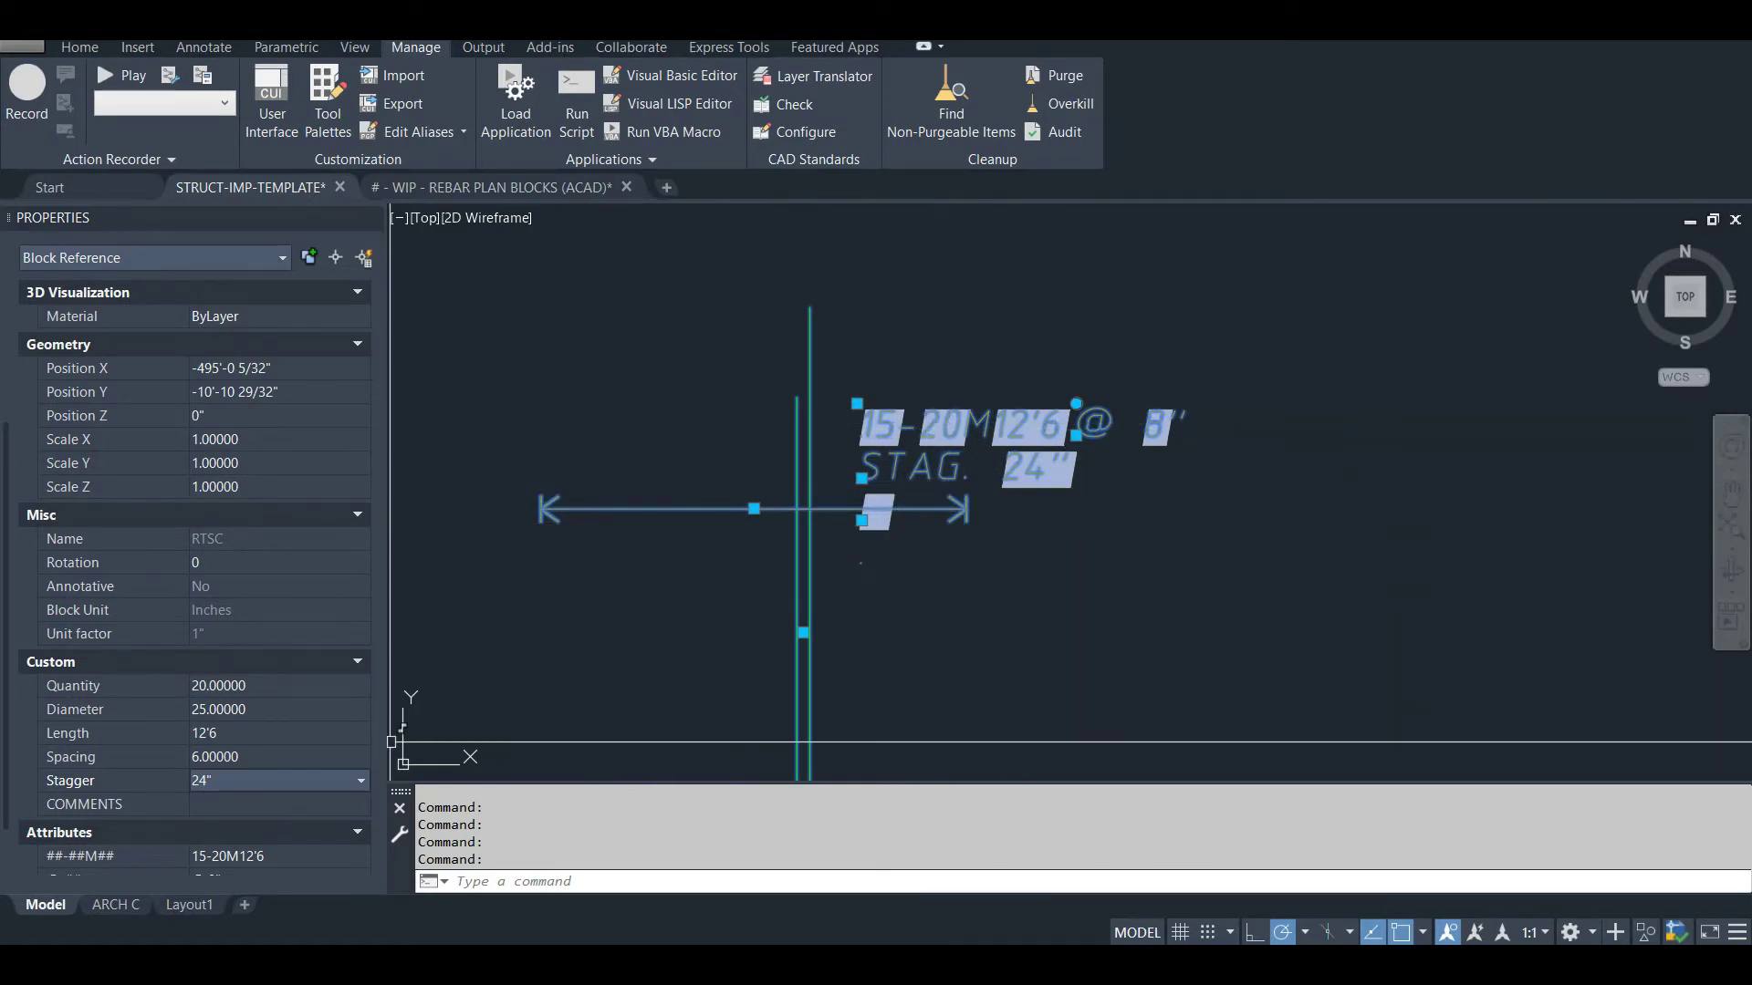
click(361, 780)
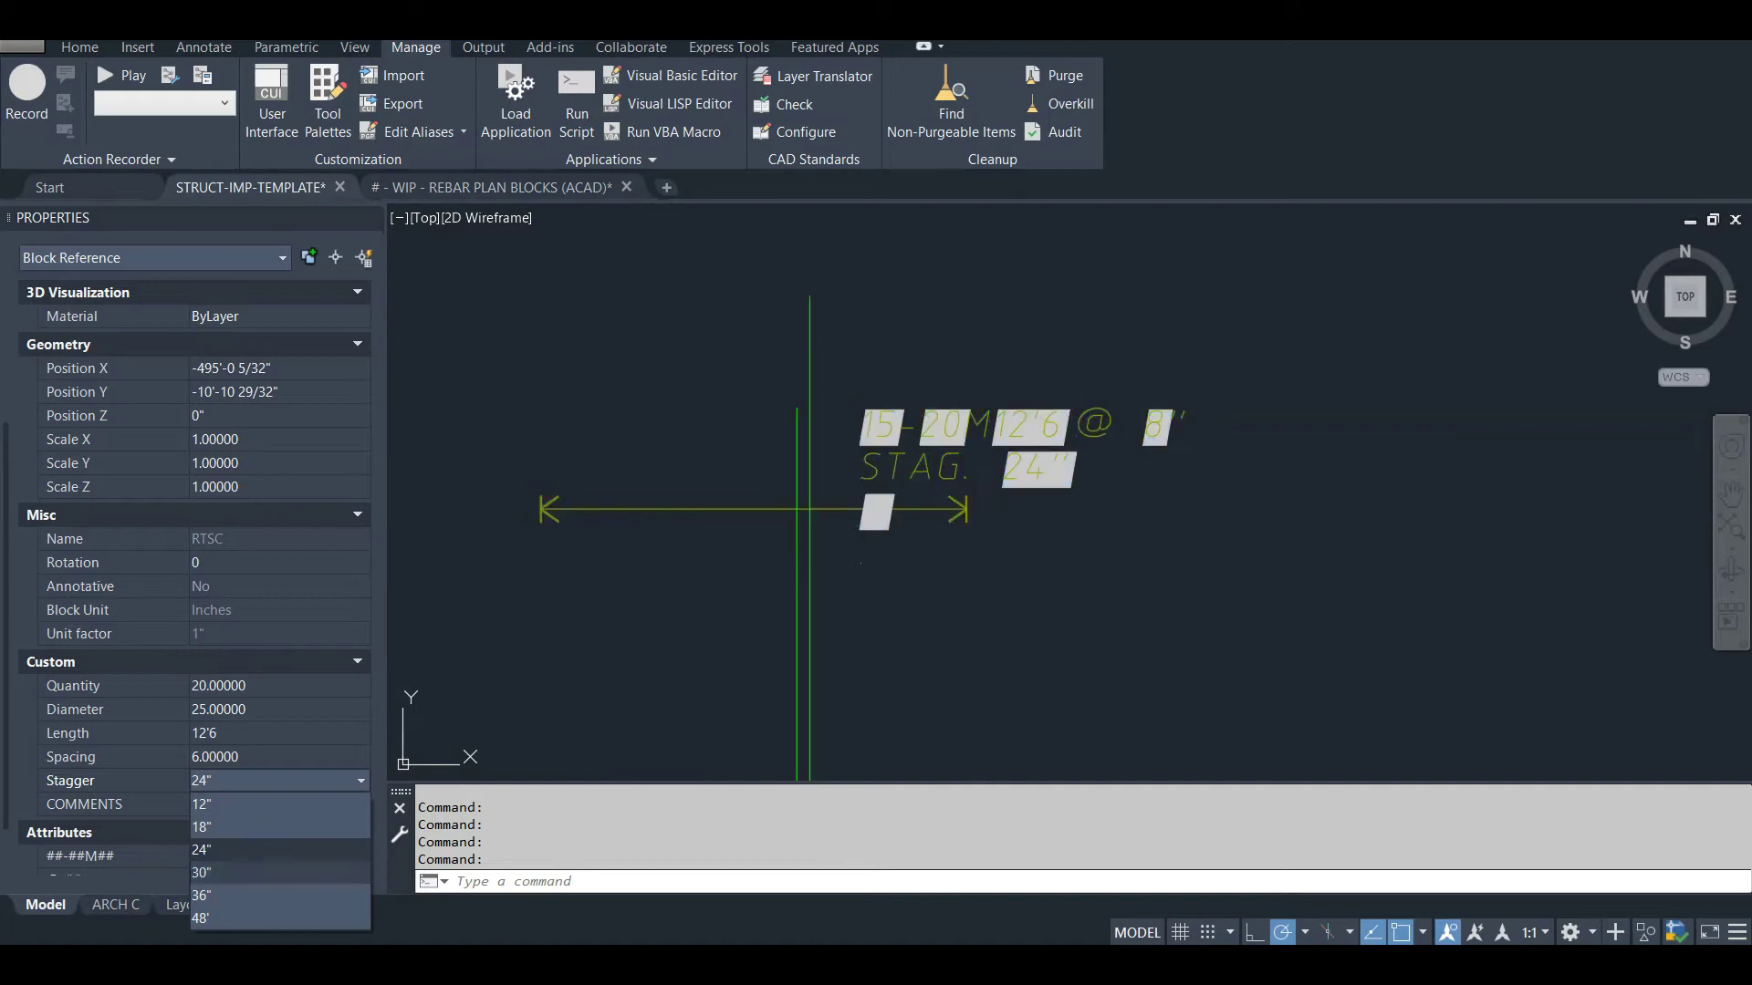
click(237, 895)
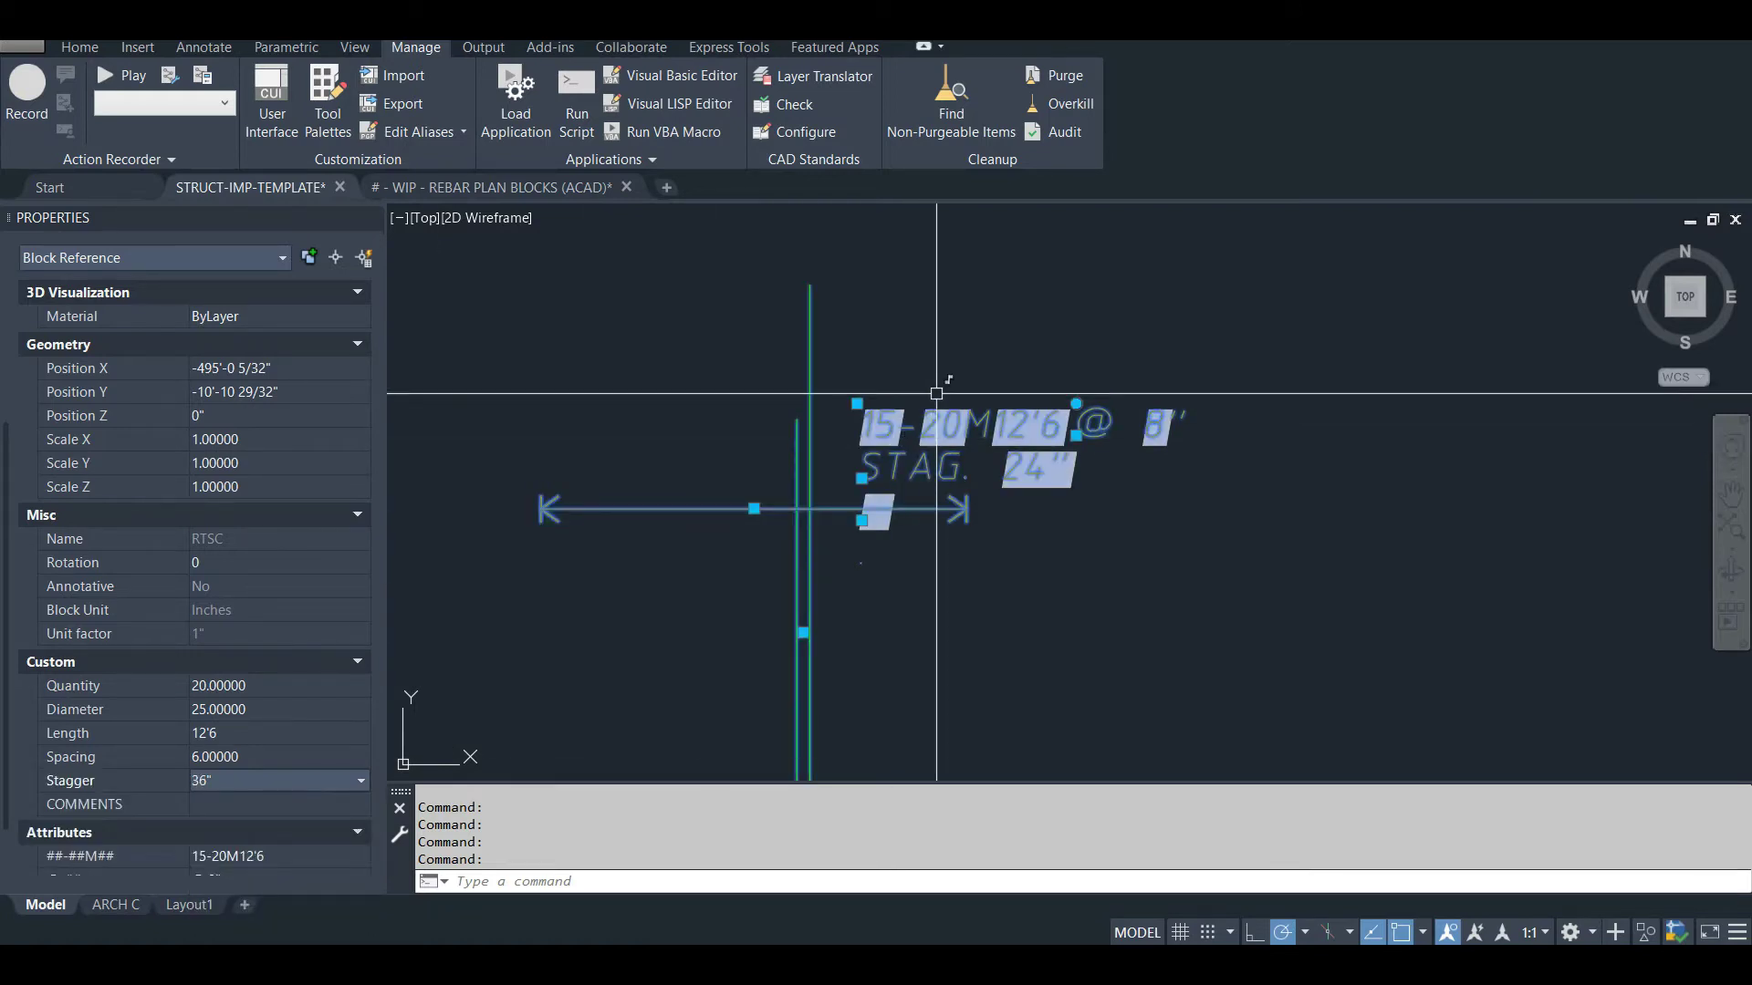
key(Escape)
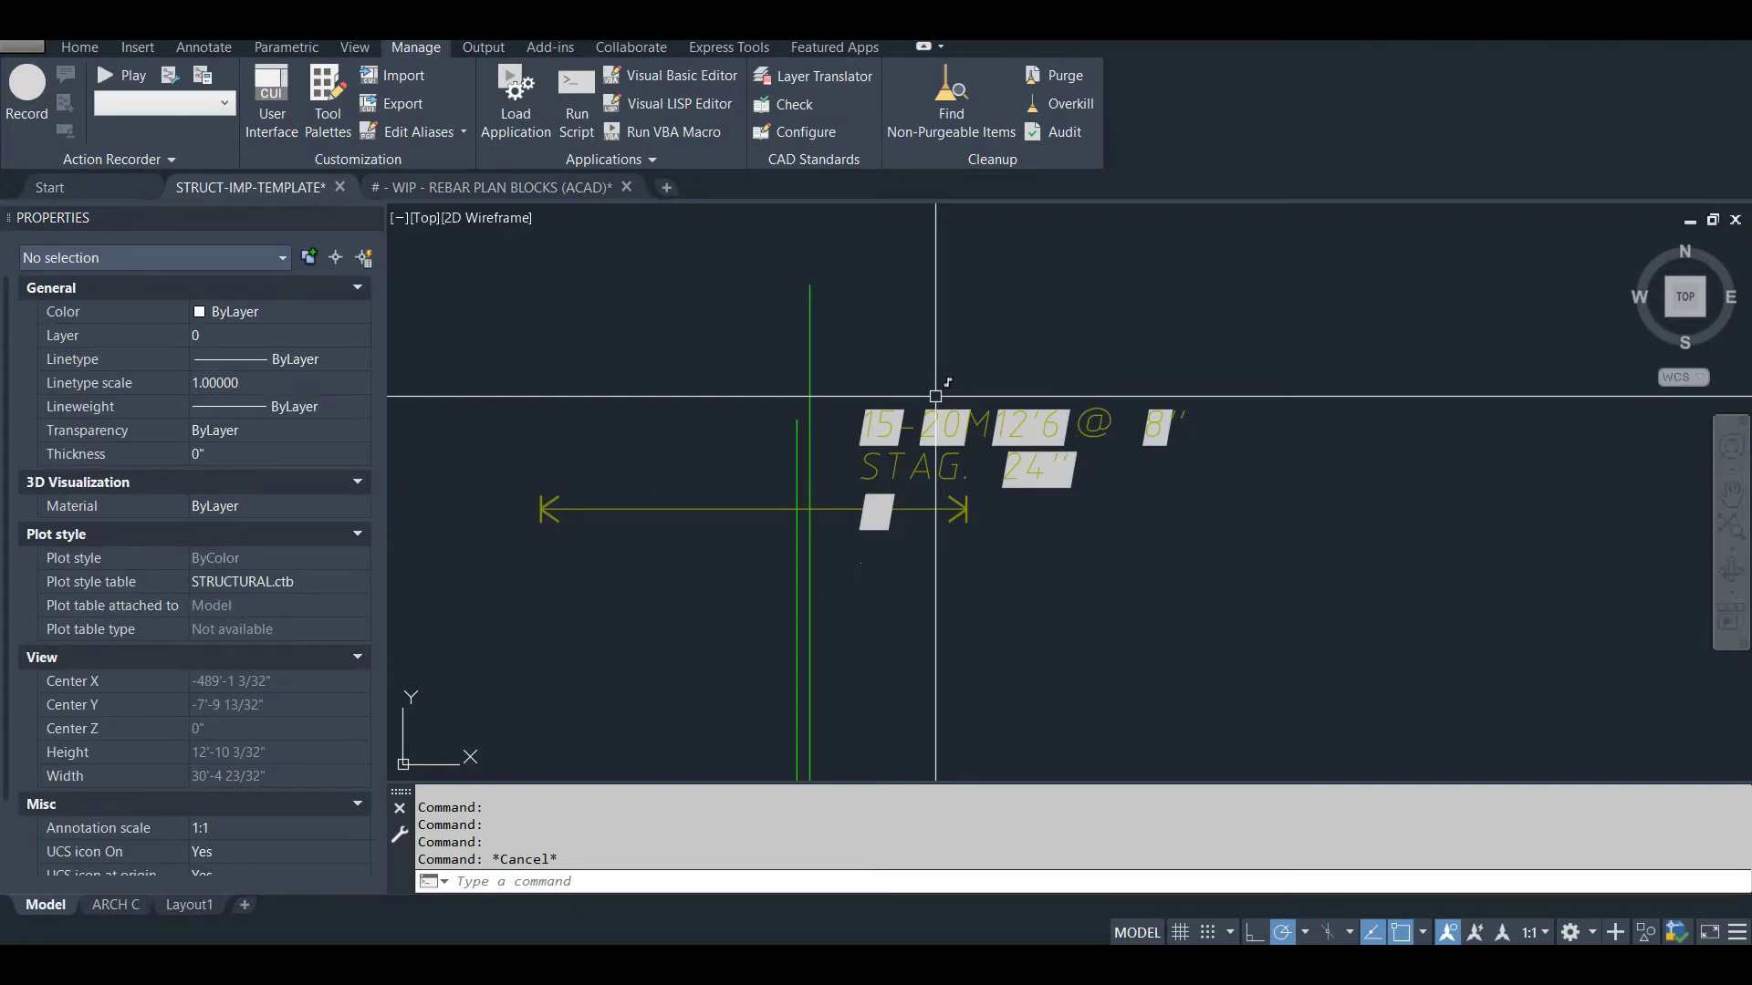
text(regenall)
key(Return)
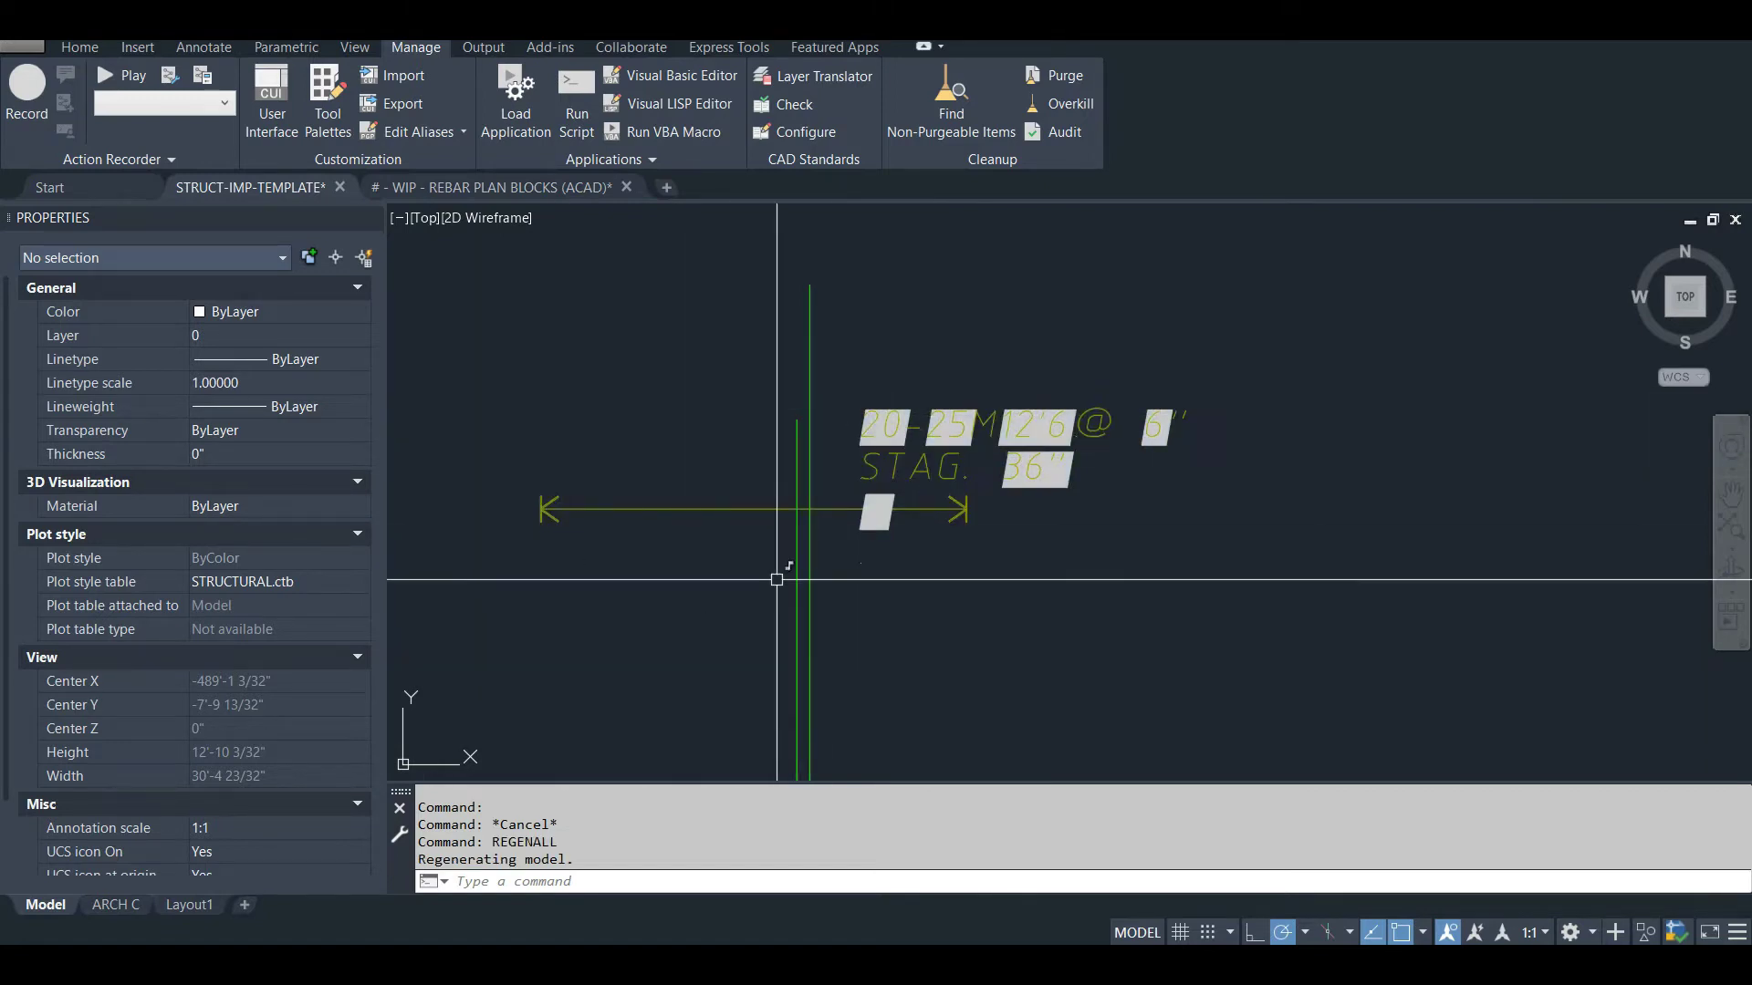
Step: Set the copied rebar block's Quantity and Diameter both to 15, and regenerate the drawing to update its callout text
click(926, 422)
scroll(192, 547, down, 3)
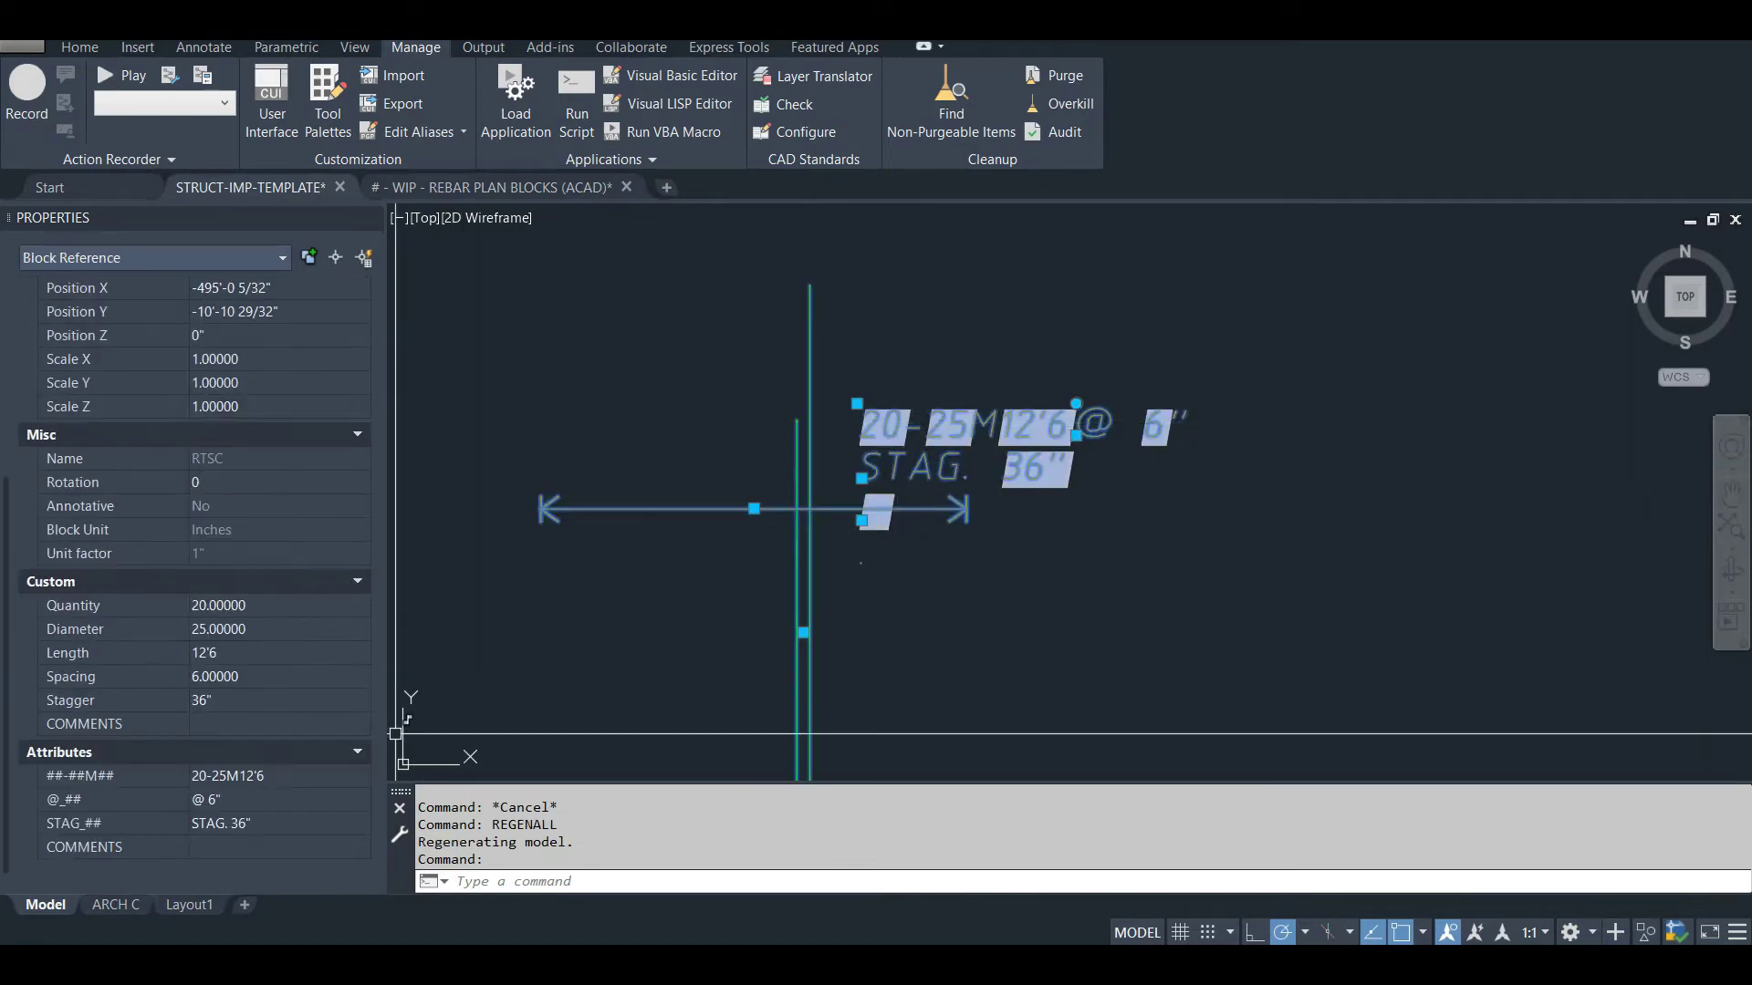
click(274, 776)
click(237, 606)
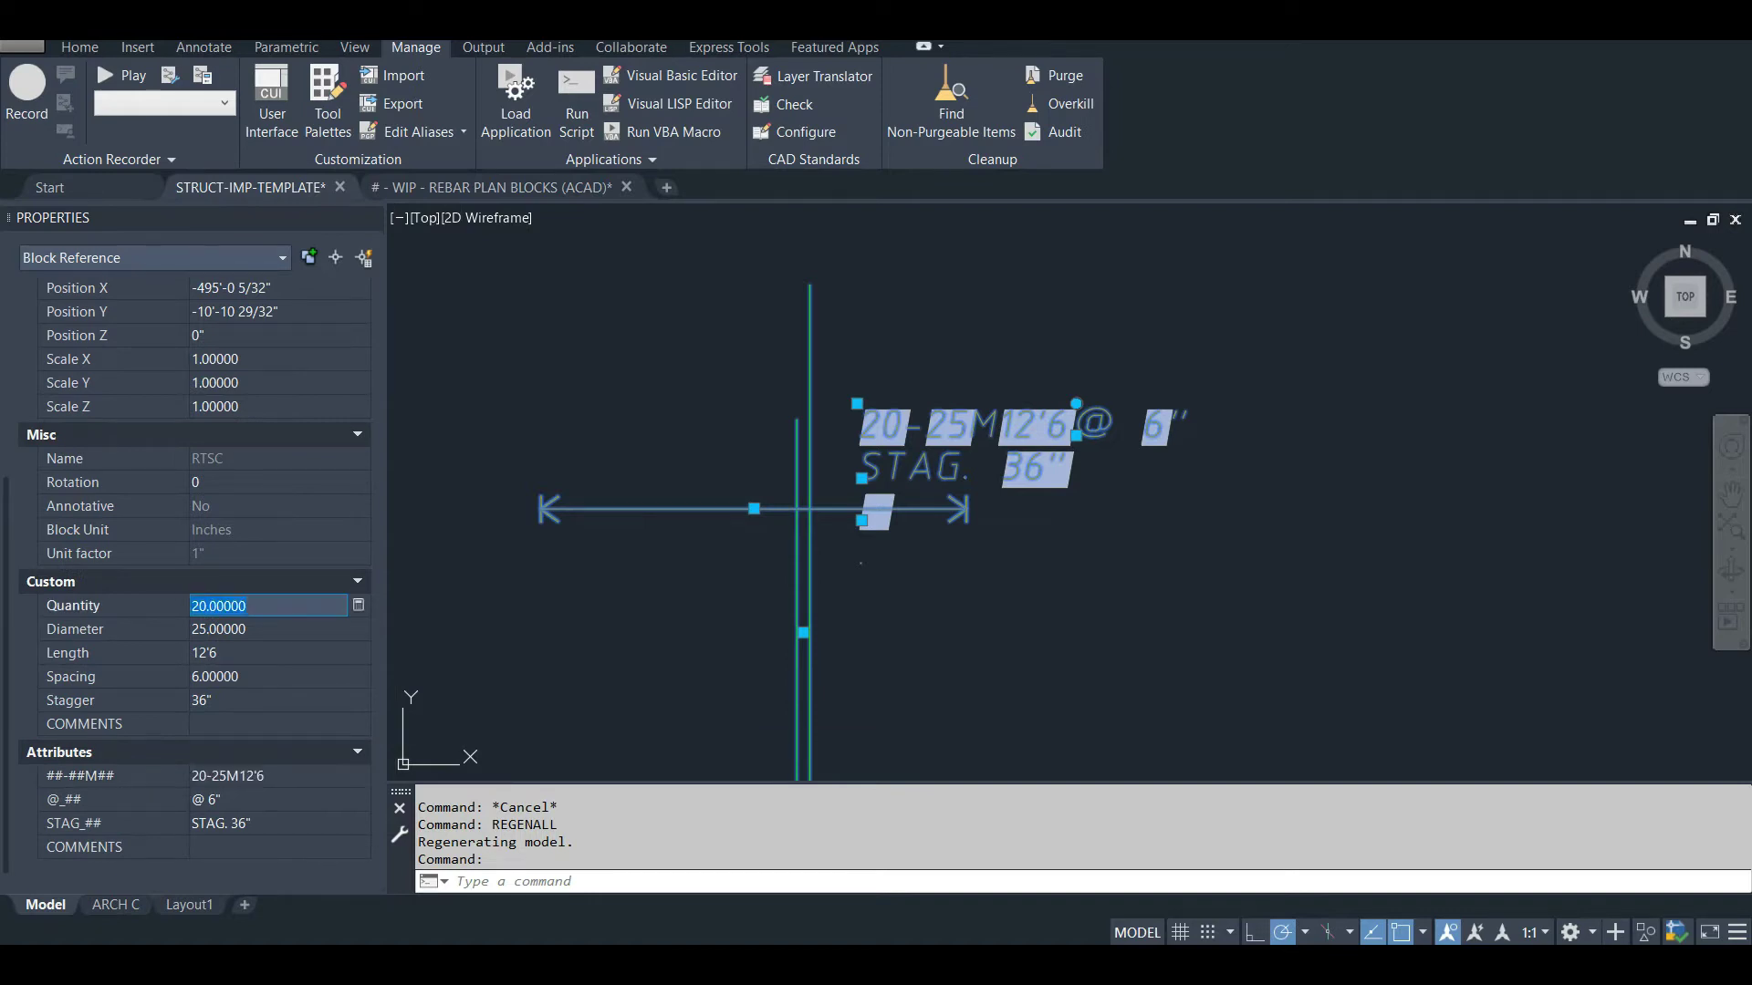
text(15)
key(Tab)
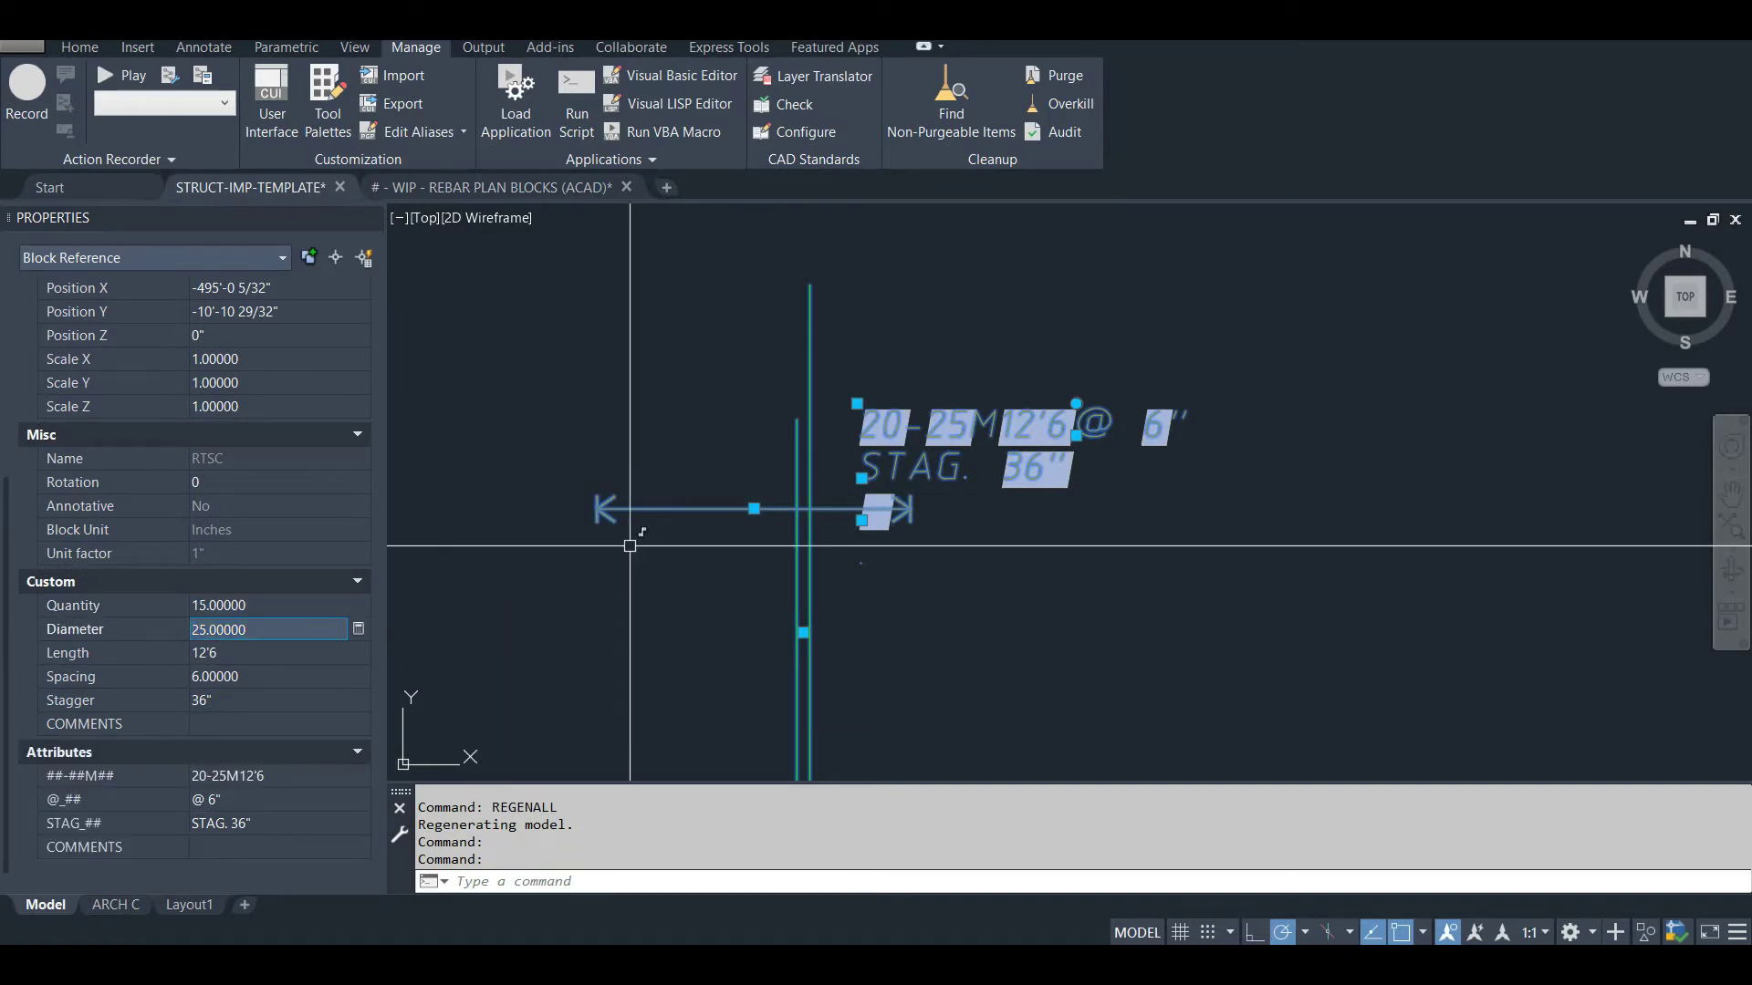
click(246, 630)
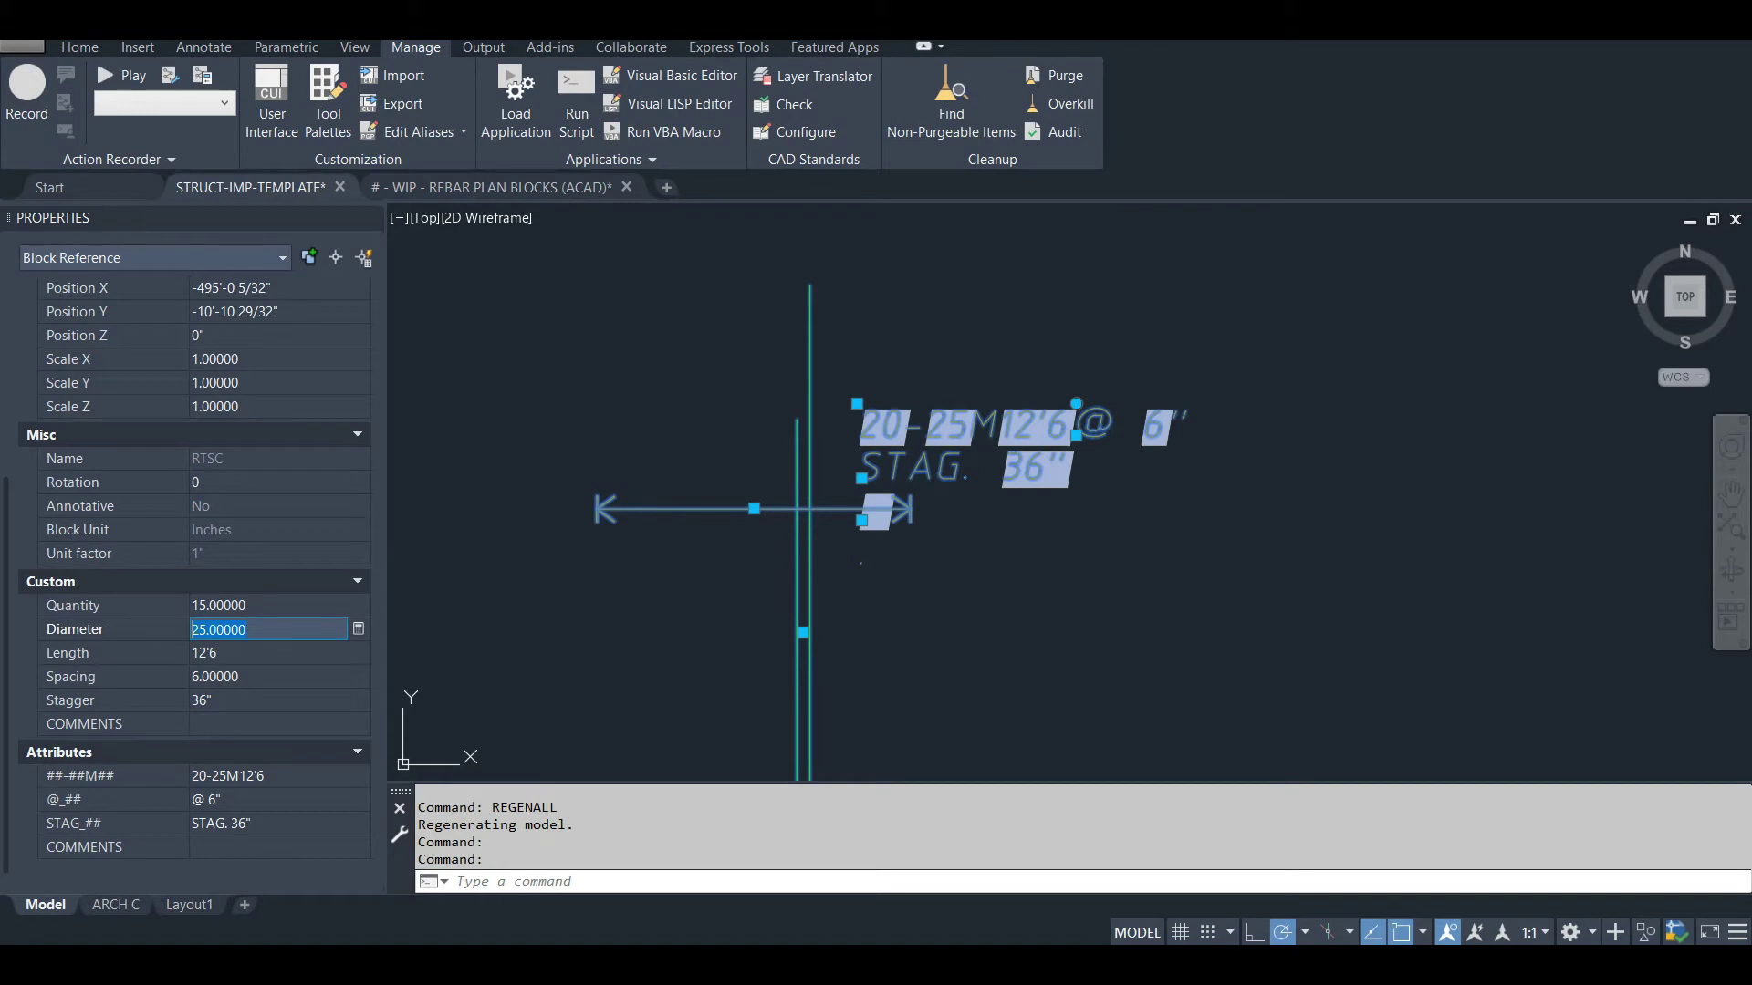
key(Escape)
key(Escape)
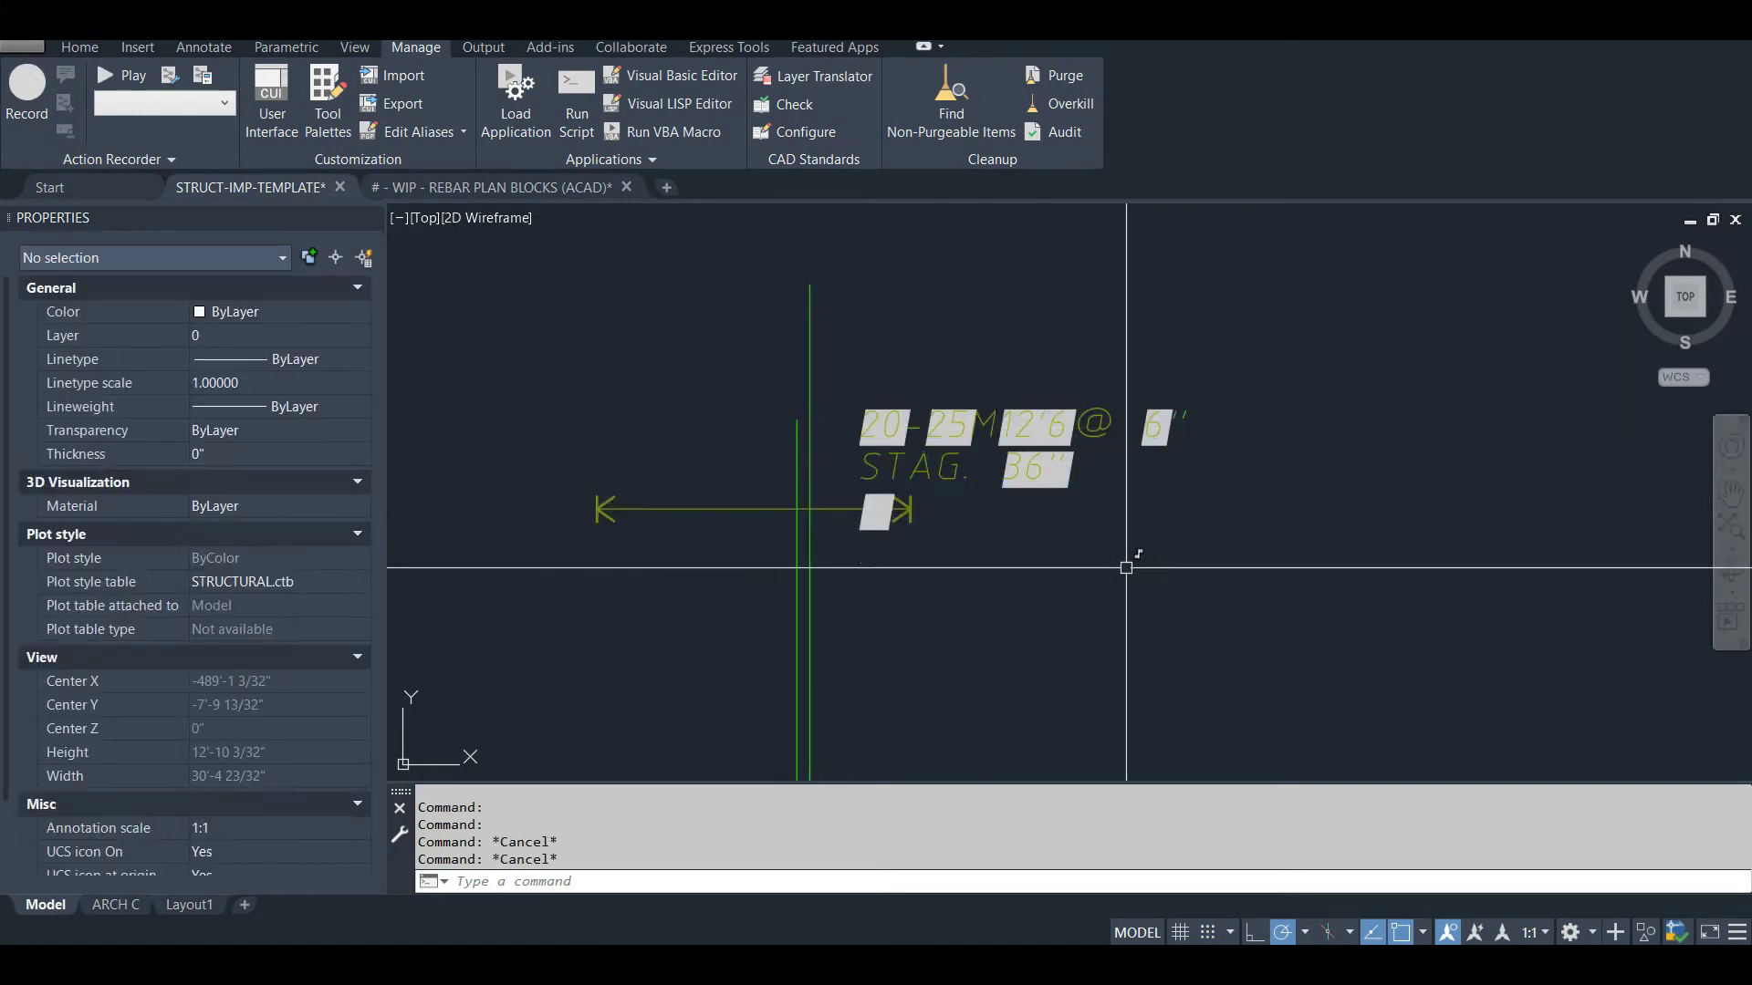
text(regen)
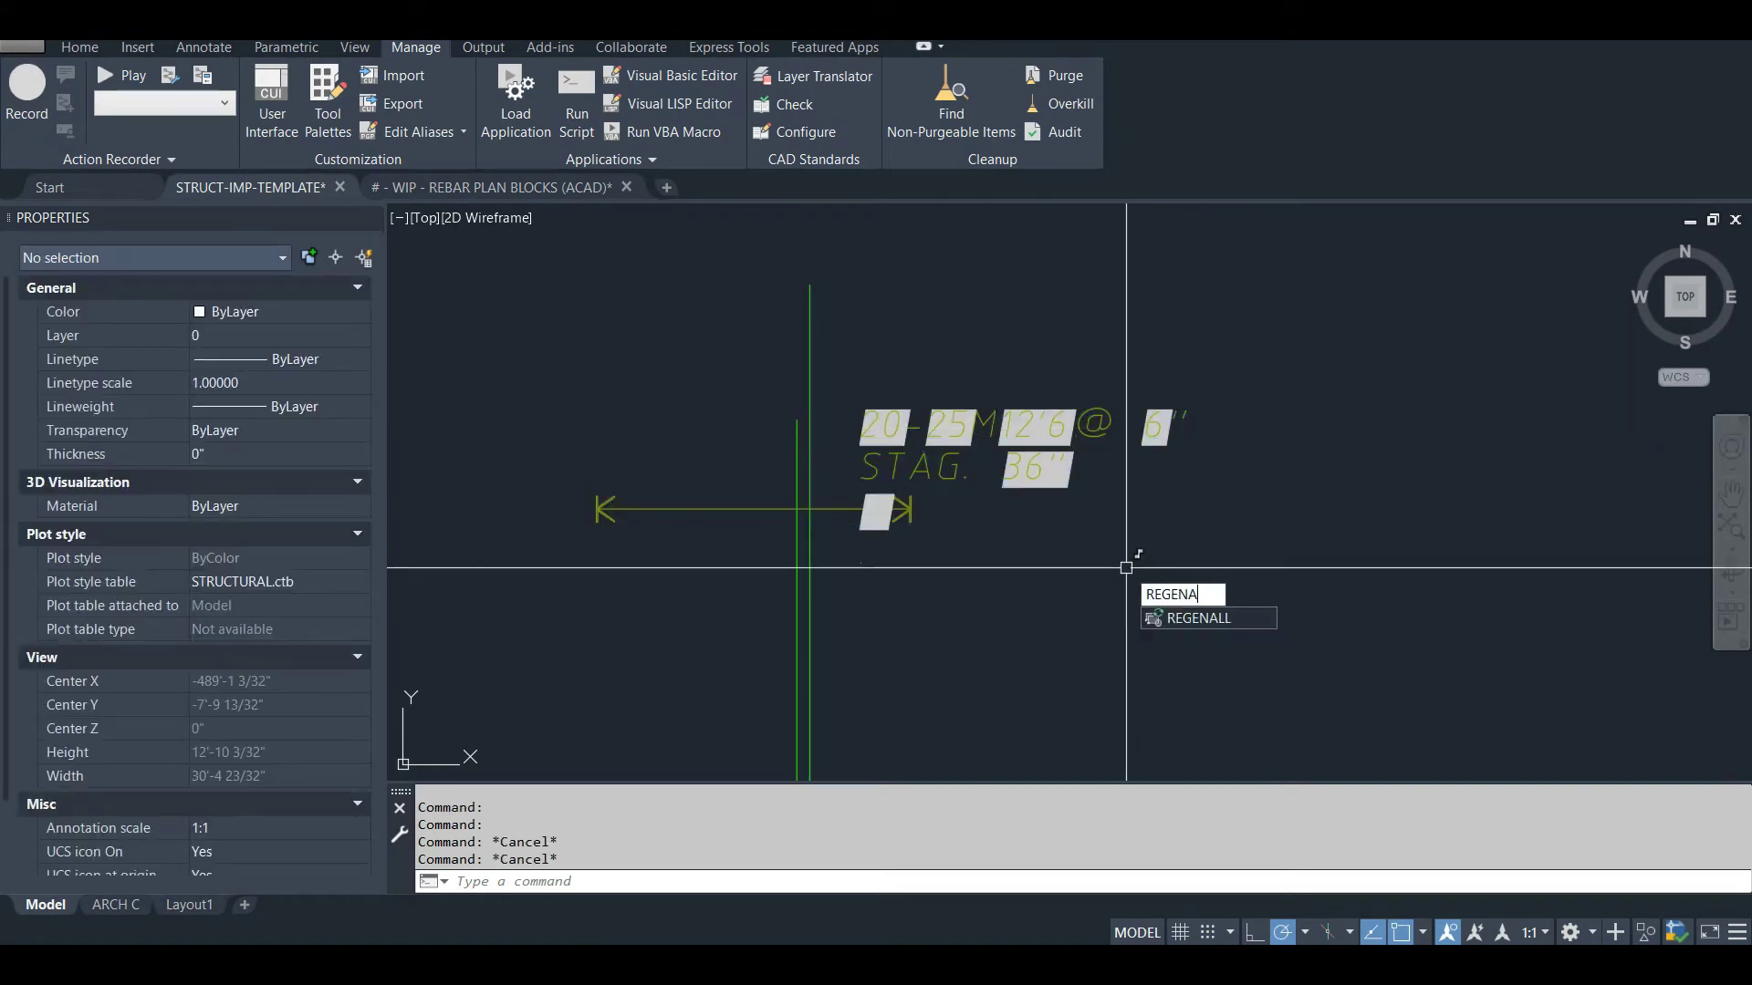
key(Return)
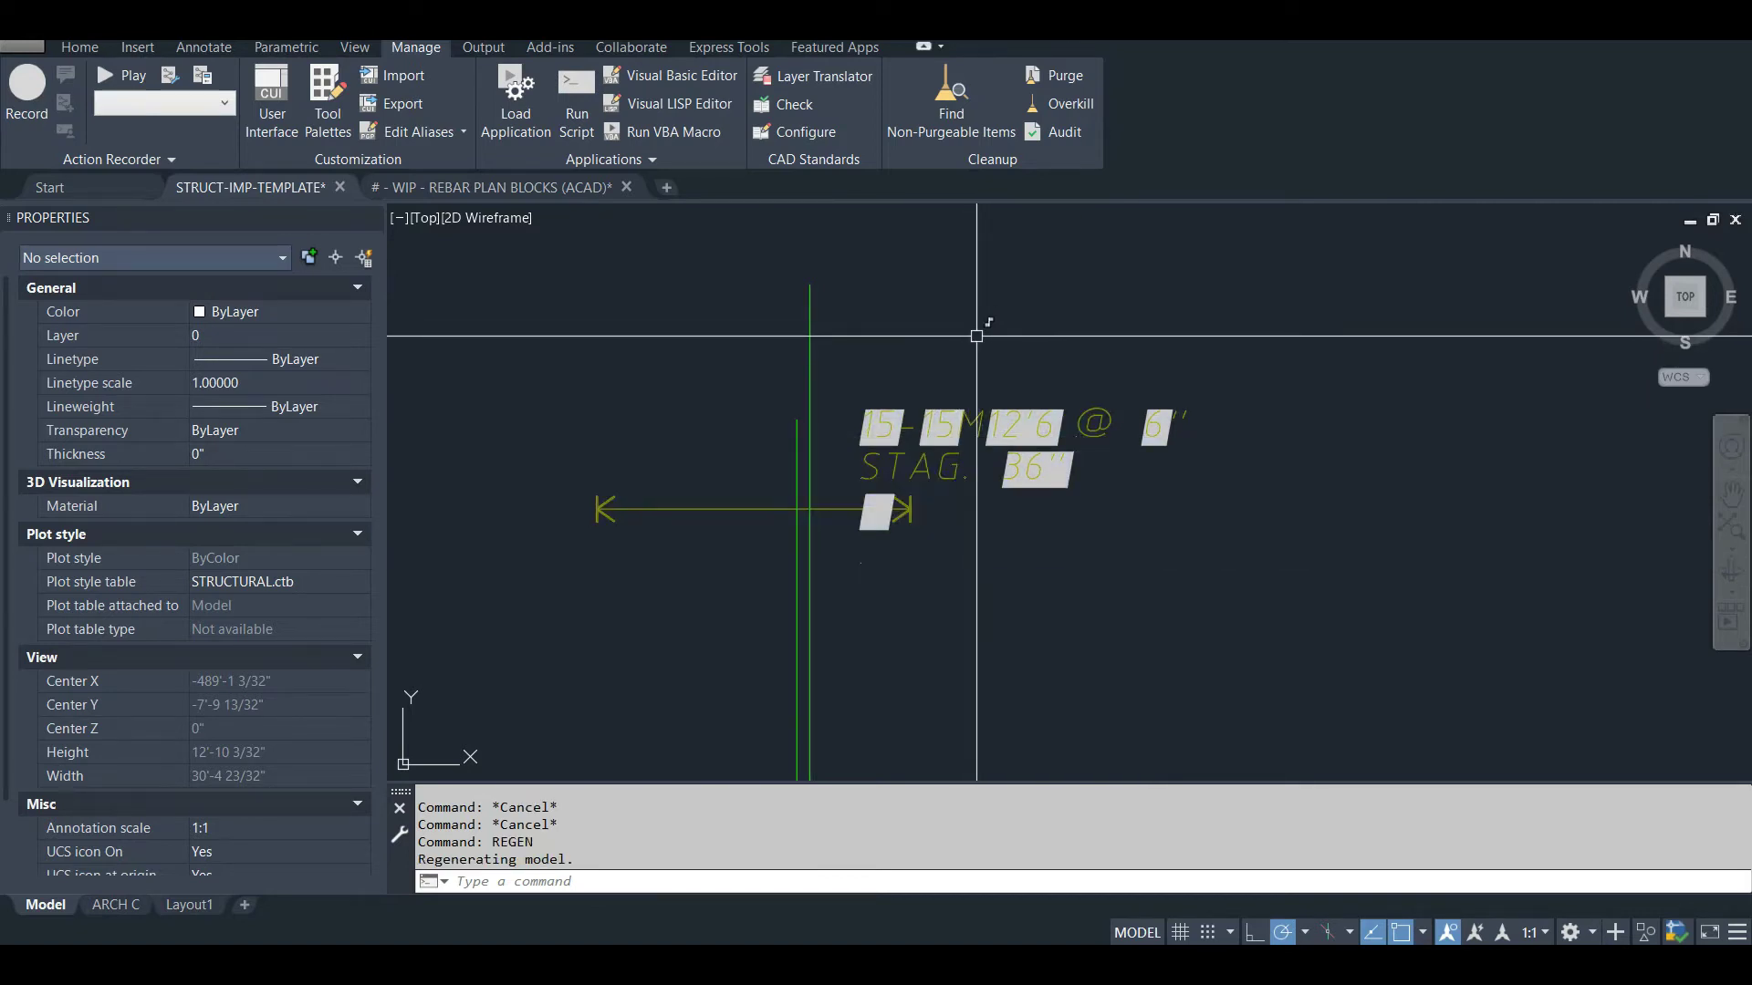
Step: Change the copied rebar block outside the building's left edge to the Defpoints layer
scroll(1022, 339, down, 4)
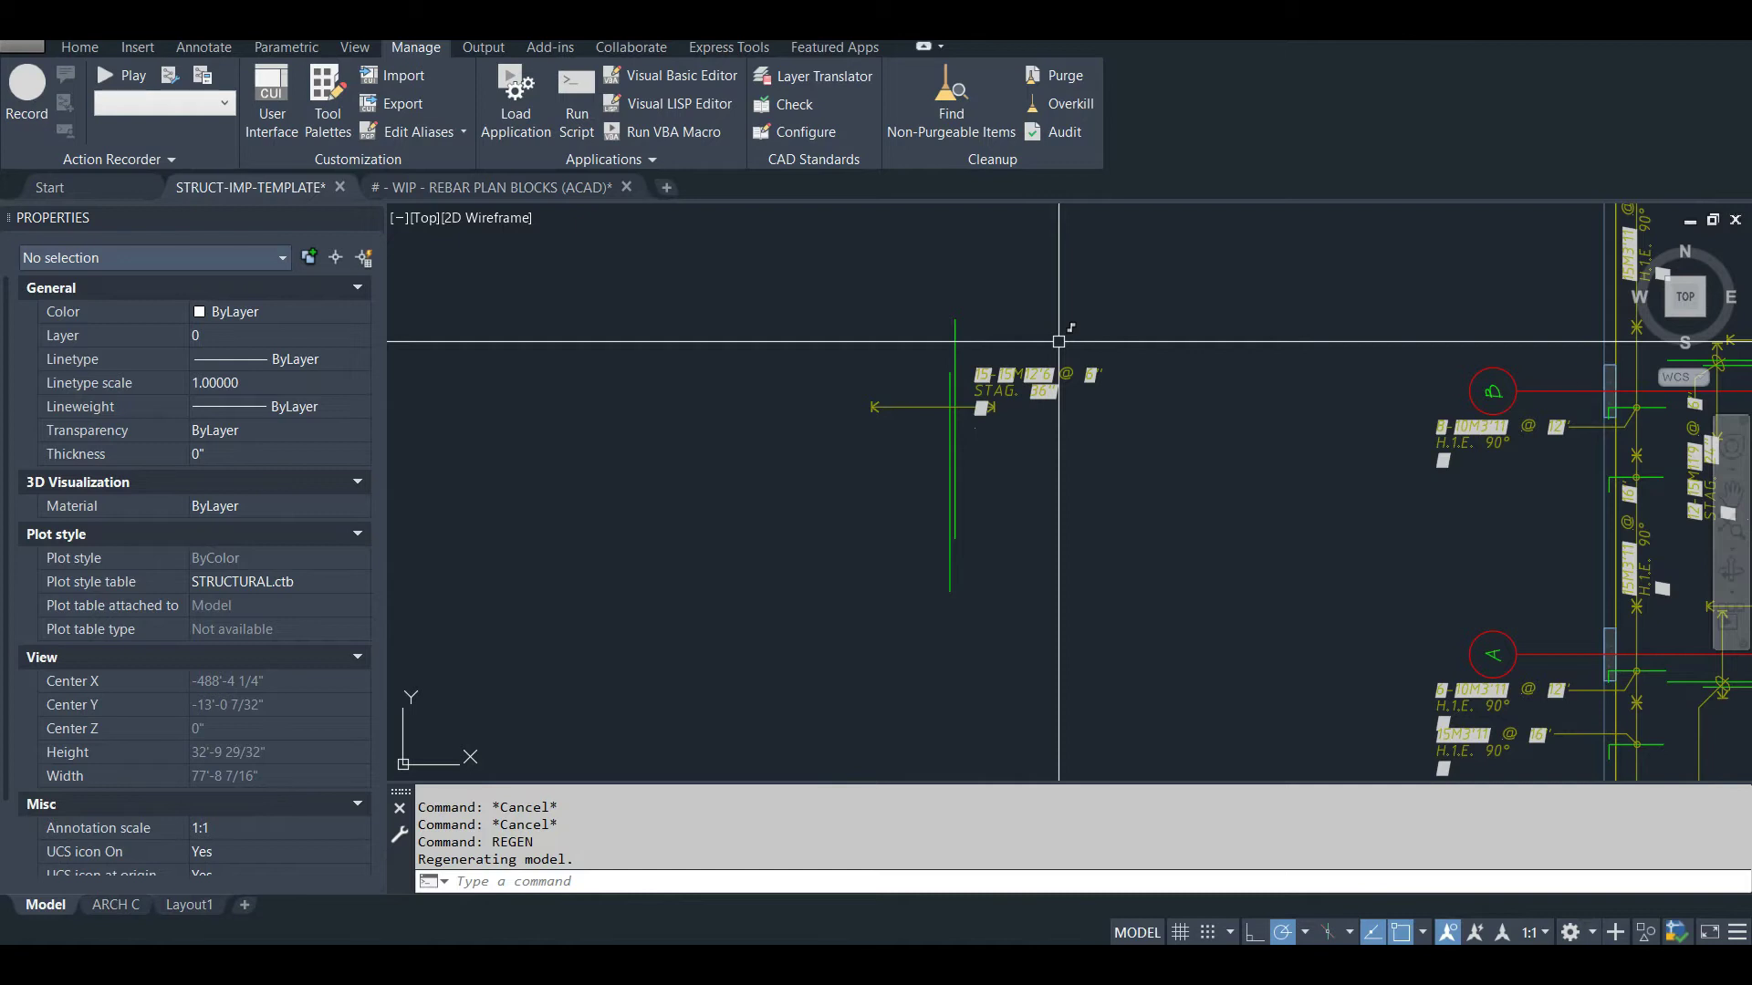
middle_drag(1140, 321, 1009, 352)
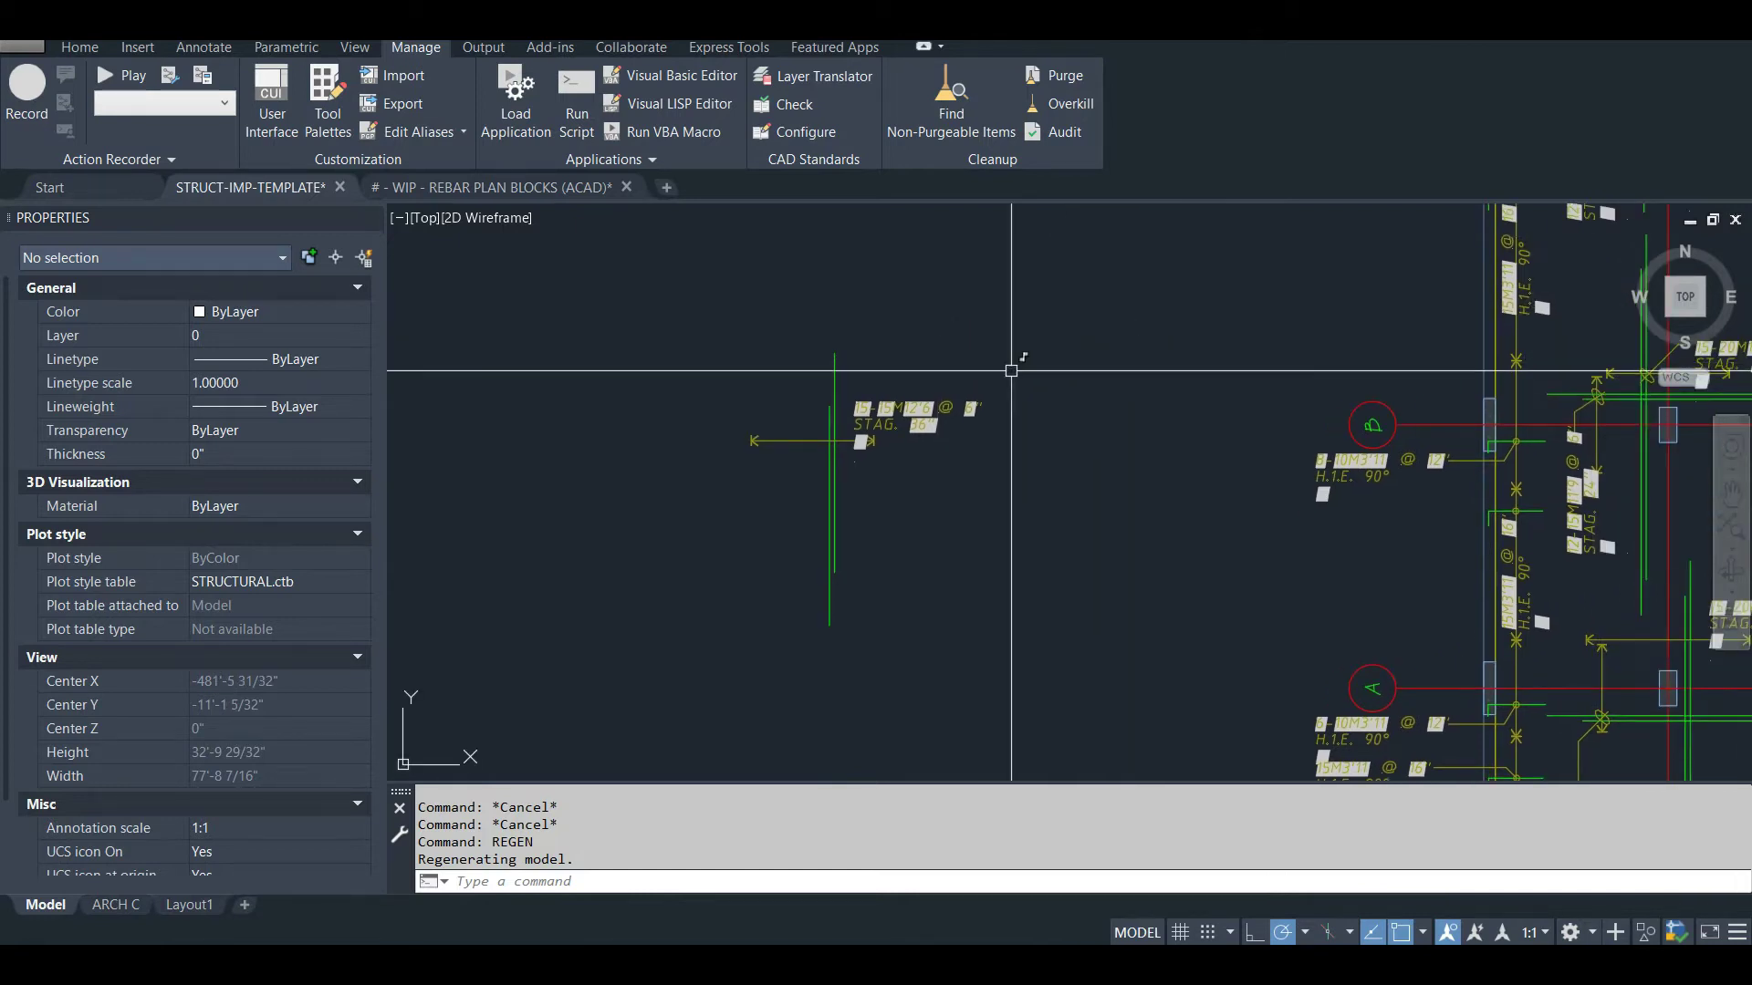
click(834, 409)
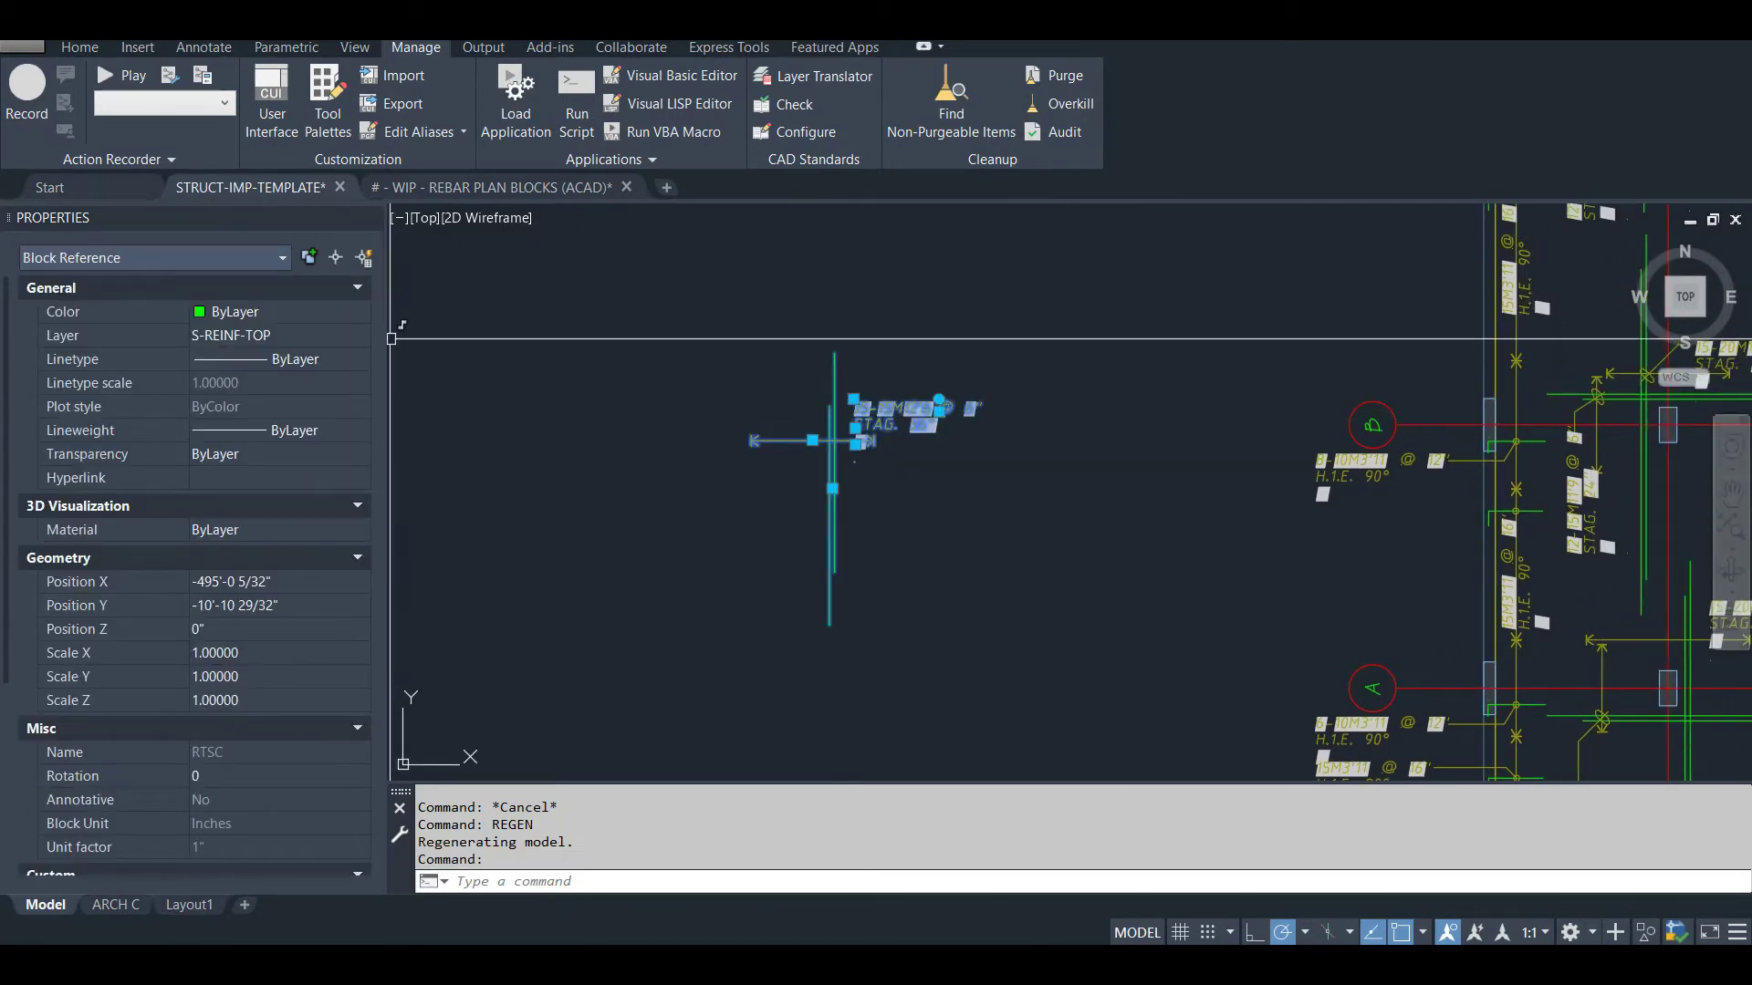
click(274, 336)
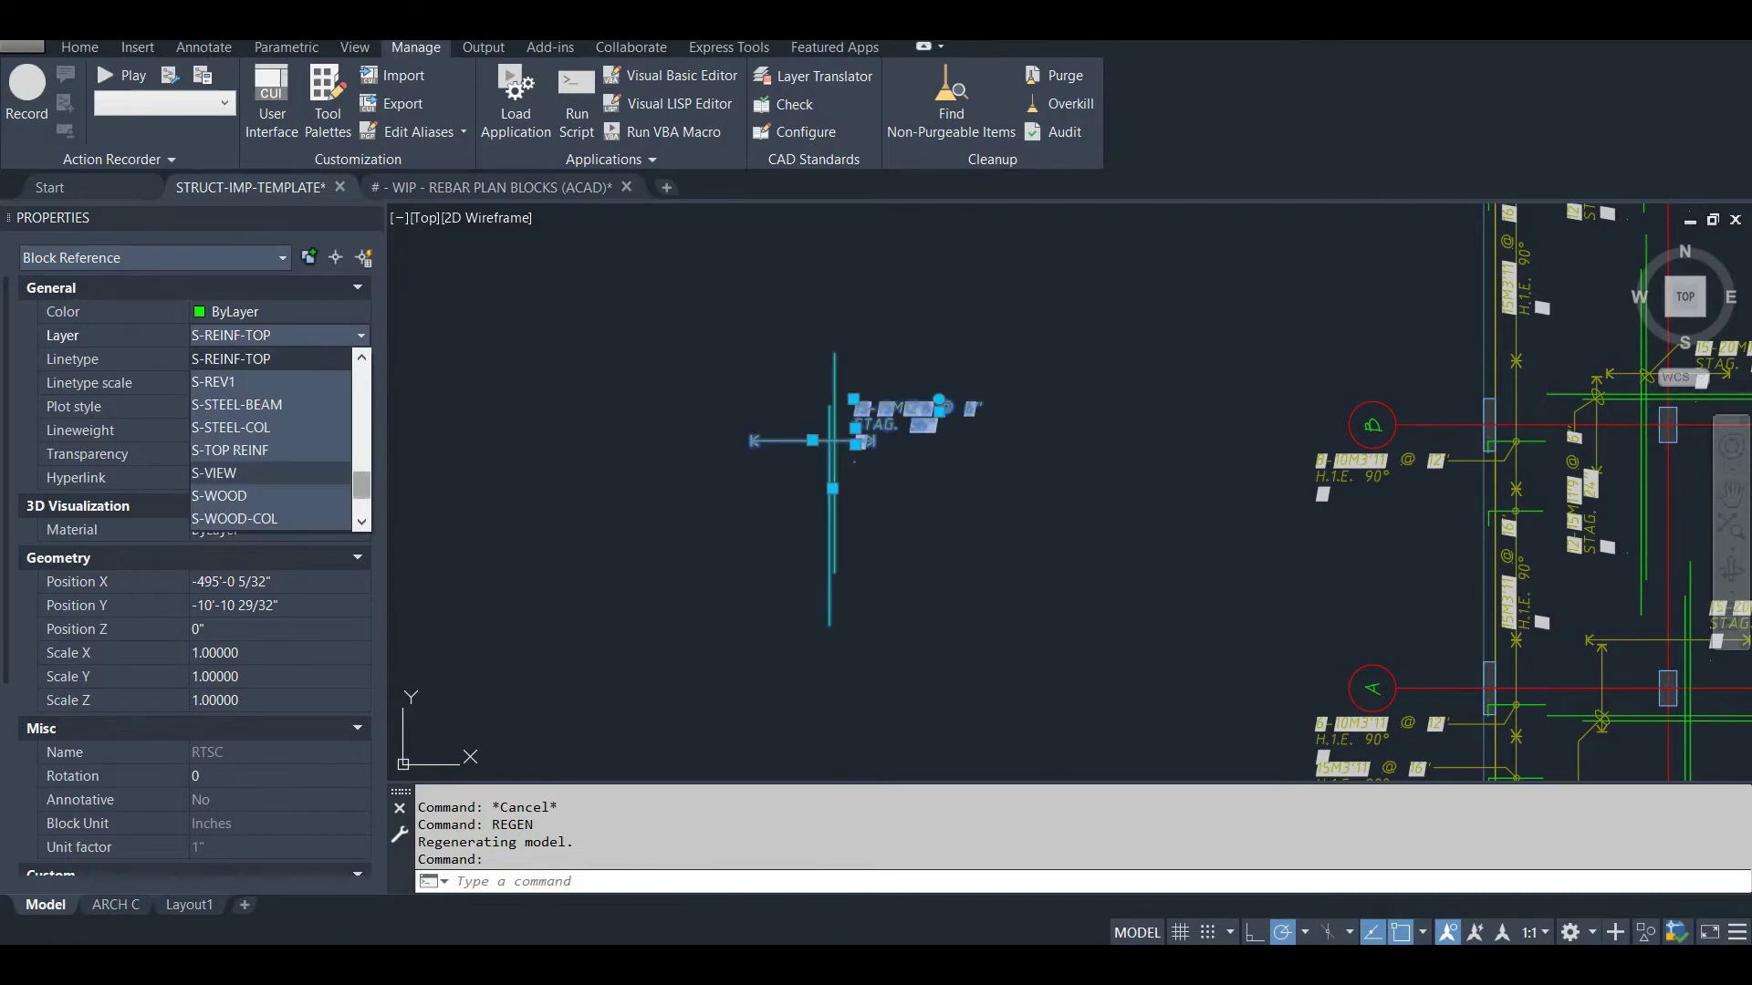
scroll(271, 438, up, 2)
scroll(271, 438, down, 1)
click(218, 381)
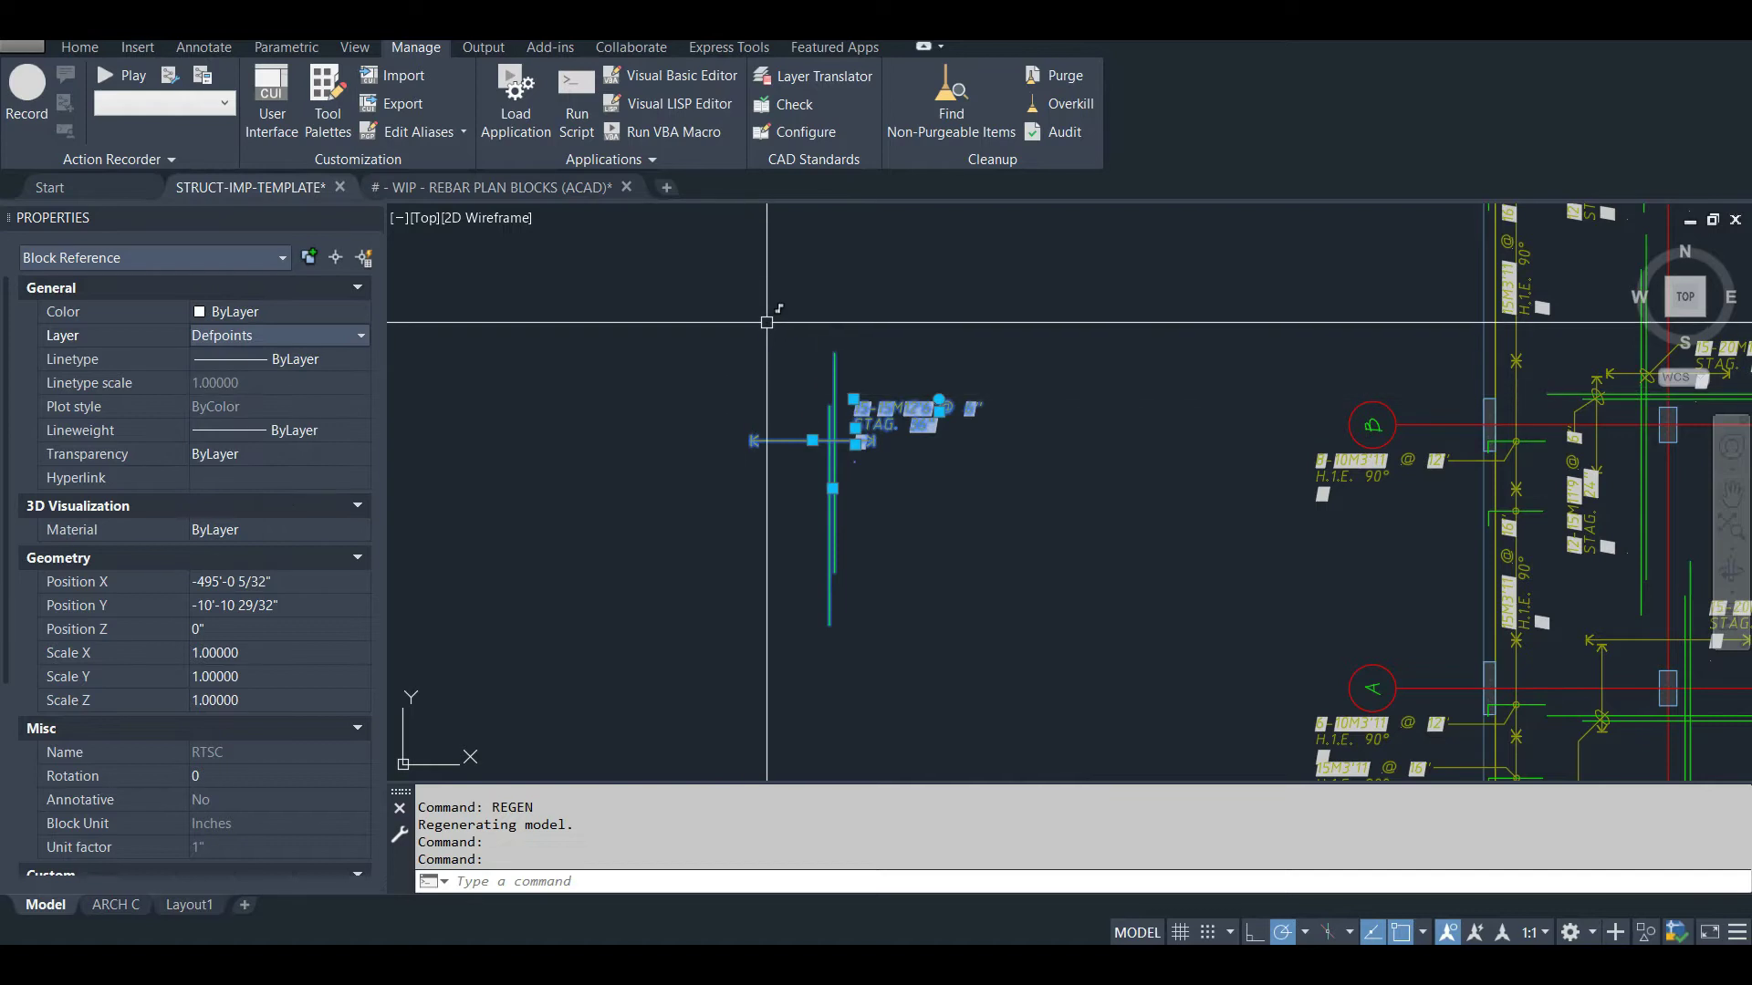
key(Escape)
key(Escape)
Step: Examine the bottom reinforcing grid note and the bar placement and column integrity details beside the plan
scroll(961, 462, down, 5)
scroll(1152, 621, up, 4)
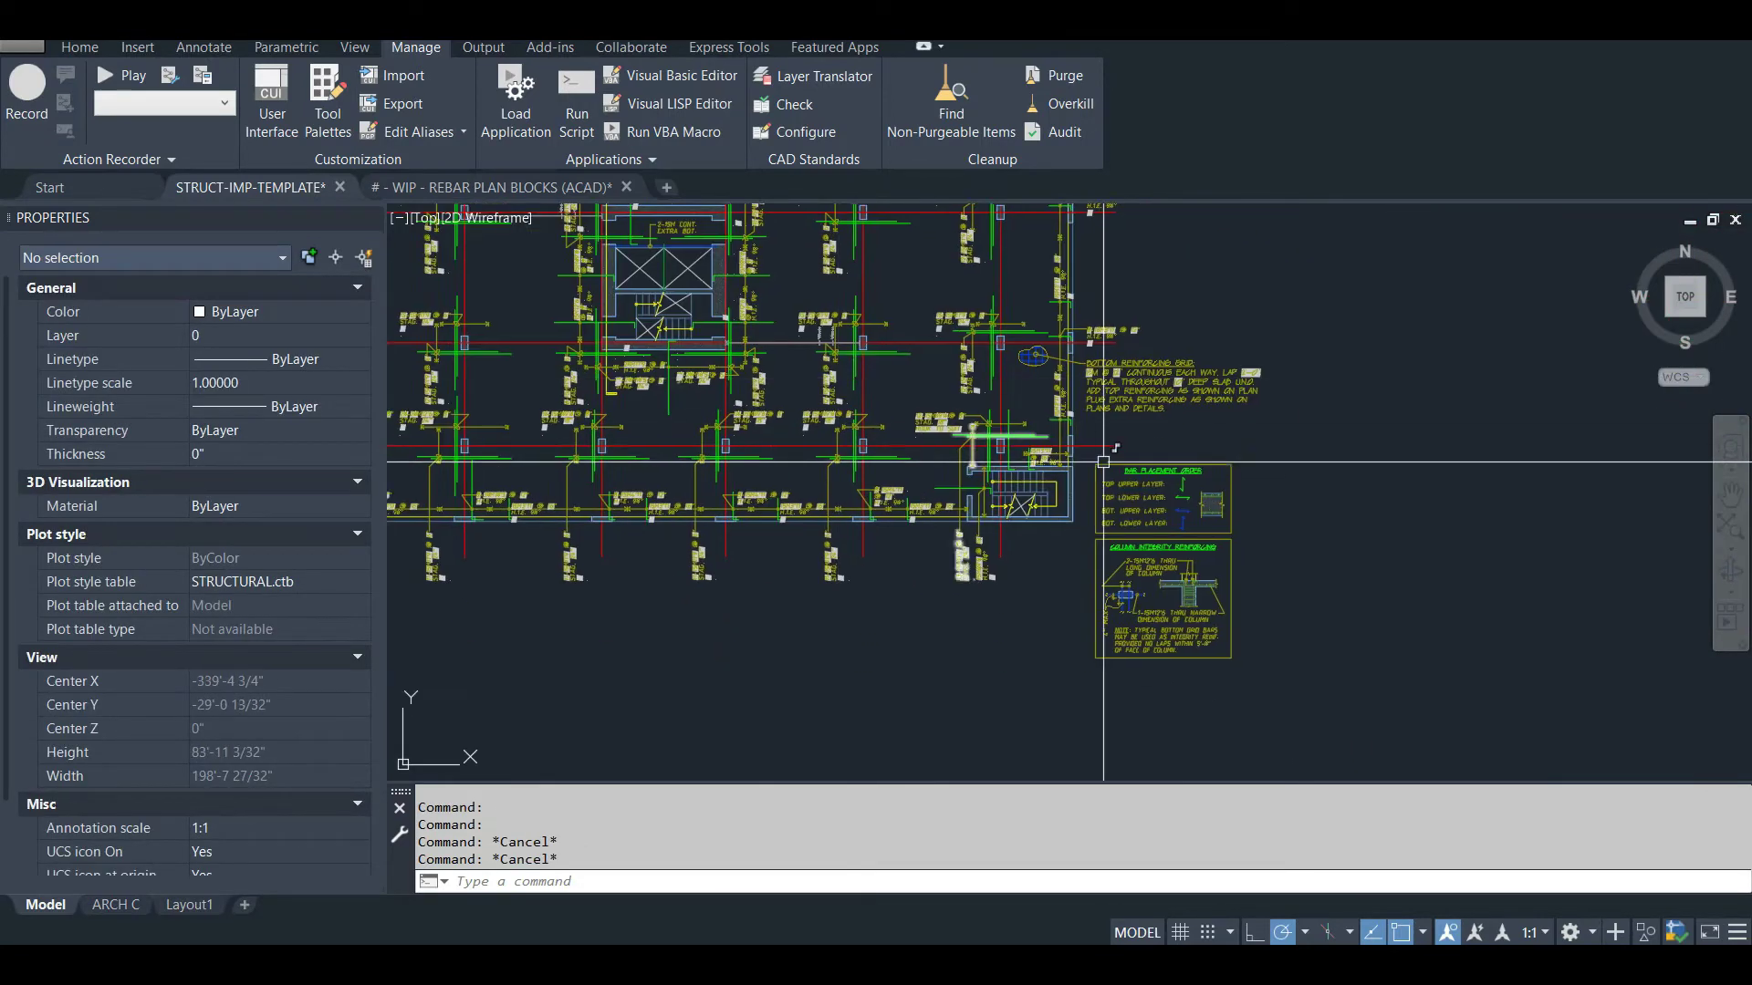
scroll(1152, 622, down, 1)
scroll(1148, 426, up, 1)
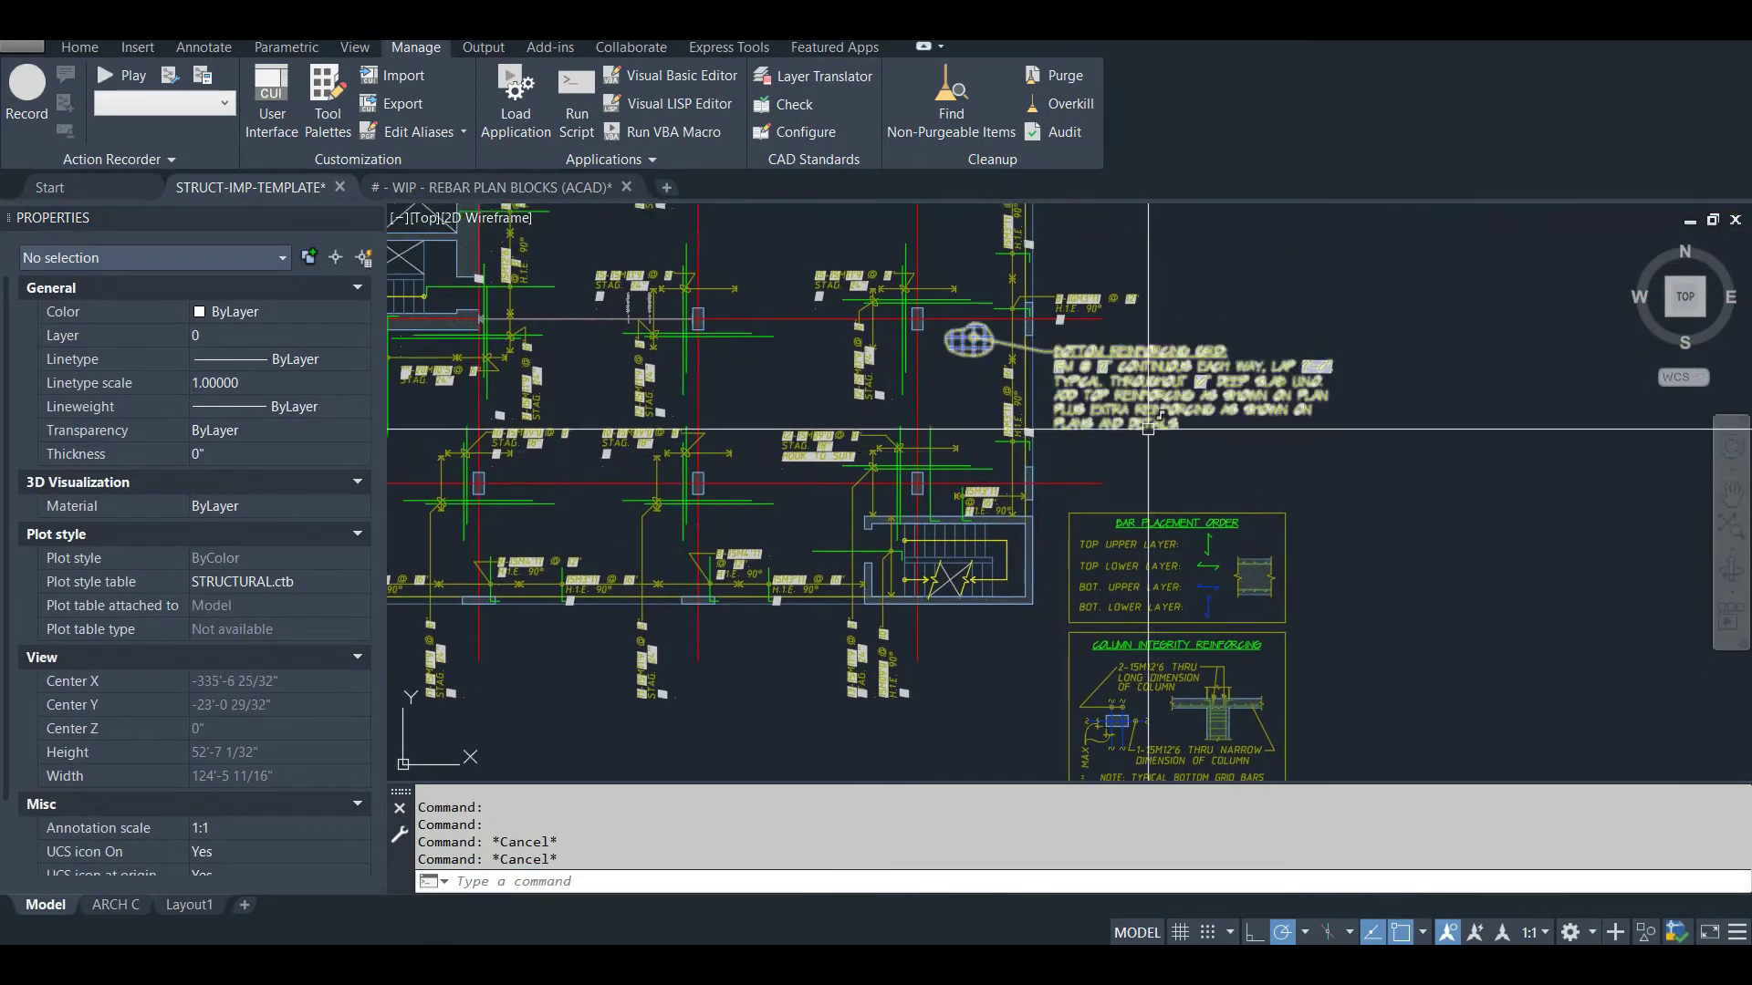
mouse_move(1148, 425)
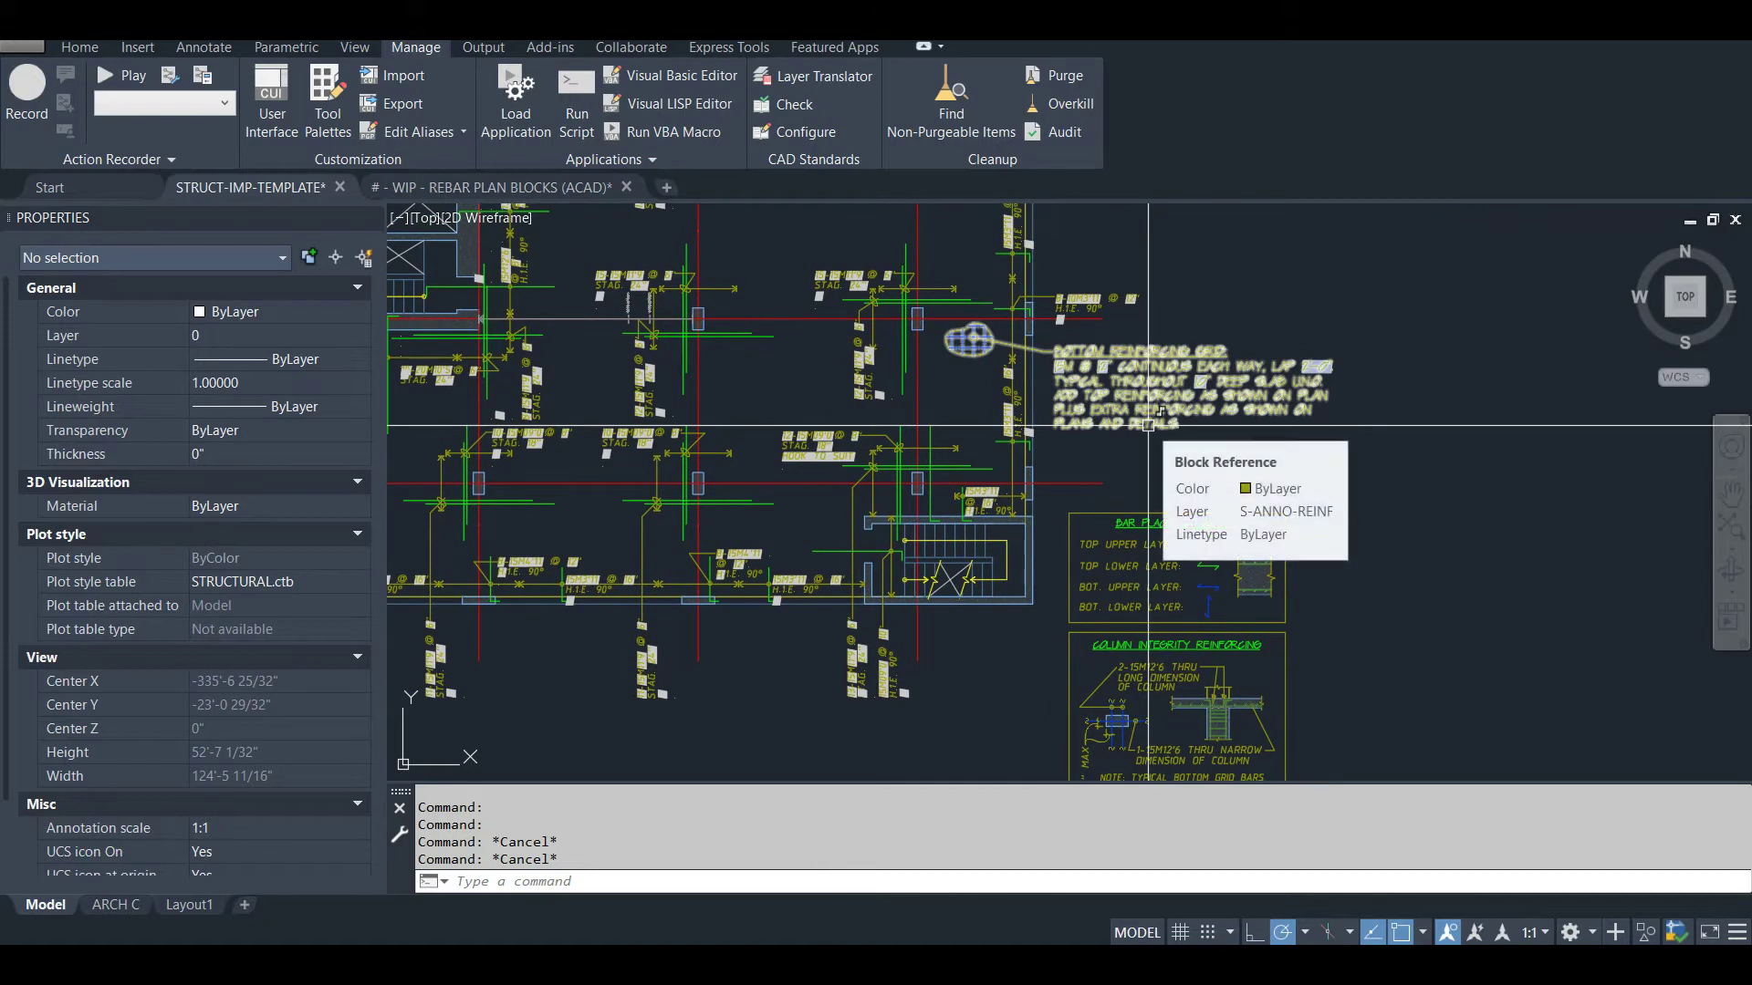
scroll(1147, 426, down, 2)
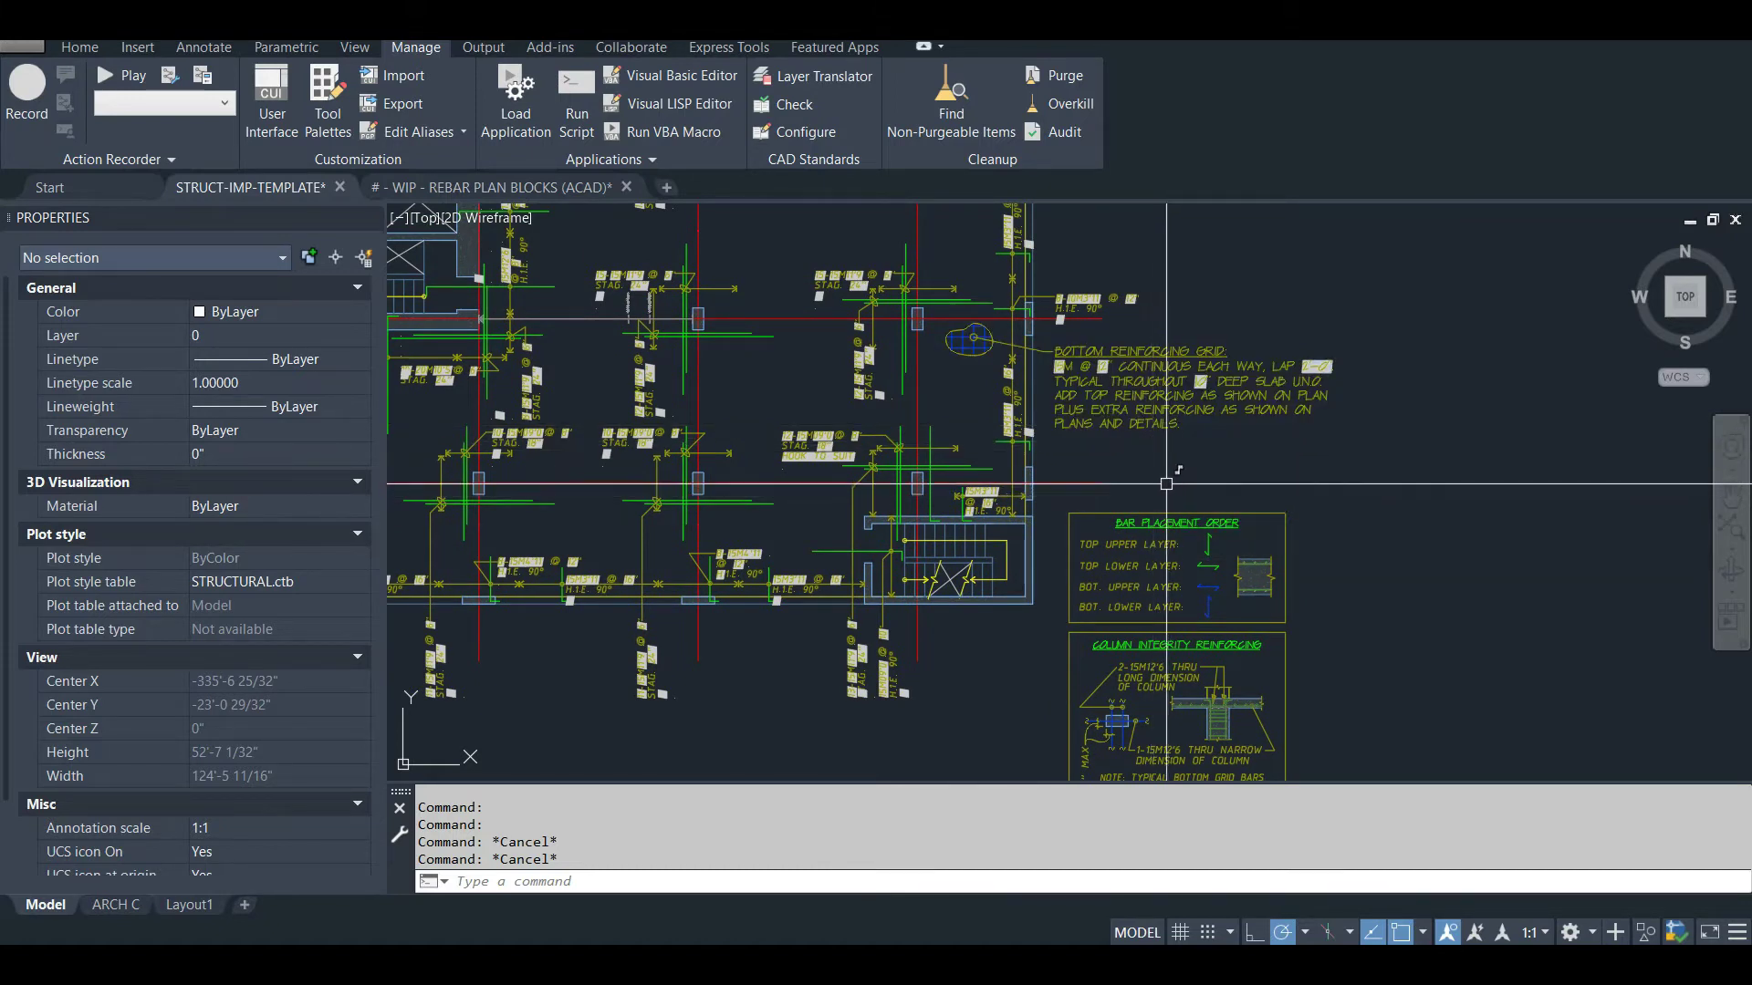
Step: Inspect the staggered top rebar callouts at the columns along gridlines A and B
scroll(1165, 483, down, 2)
scroll(845, 469, up, 4)
middle_drag(989, 484, 731, 501)
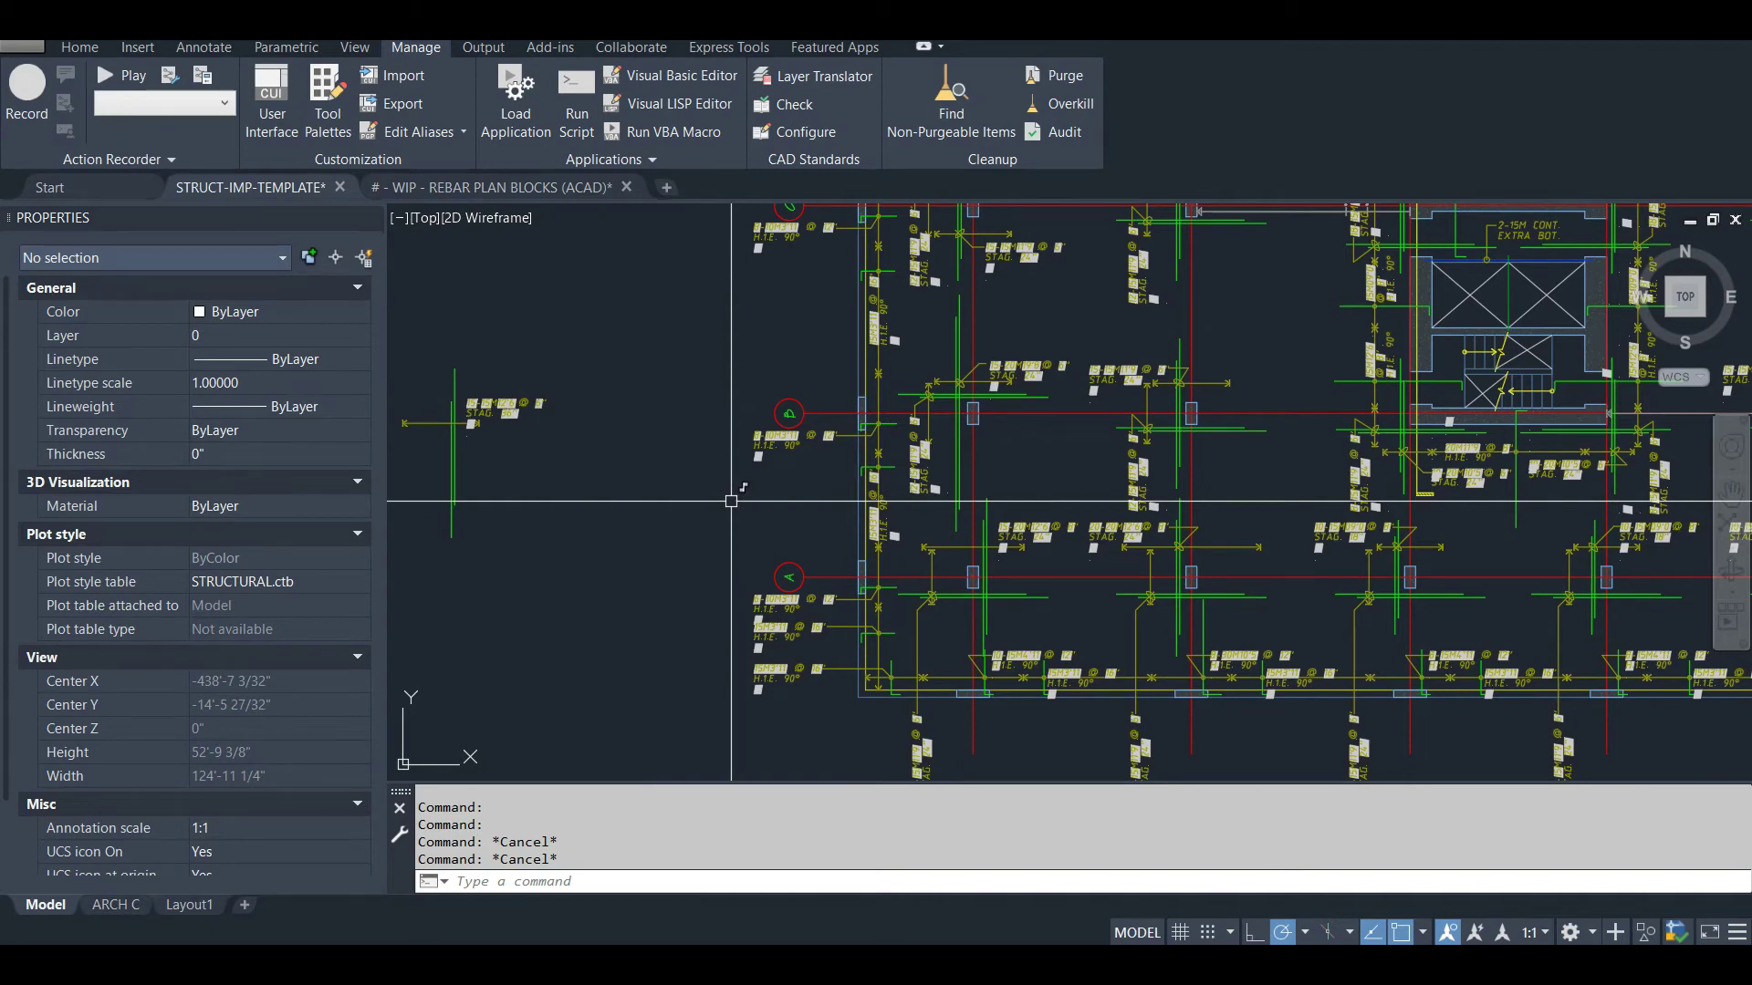
scroll(731, 501, down, 2)
scroll(1145, 418, up, 2)
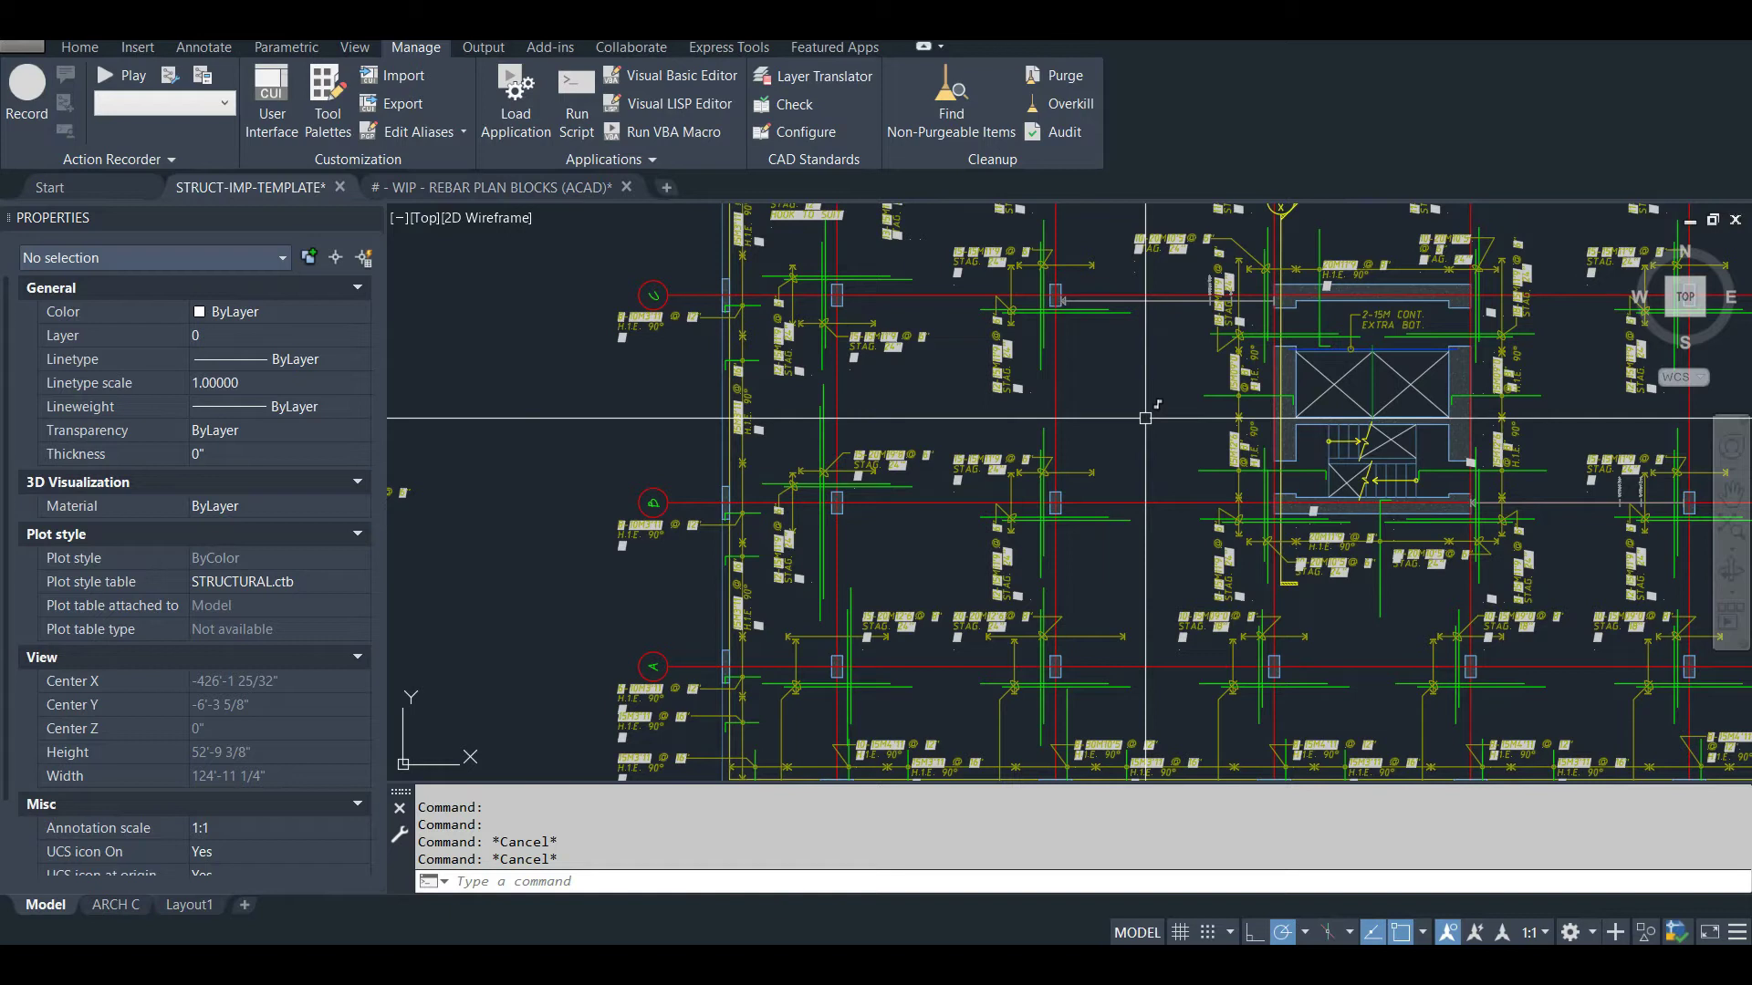
scroll(1145, 418, up, 1)
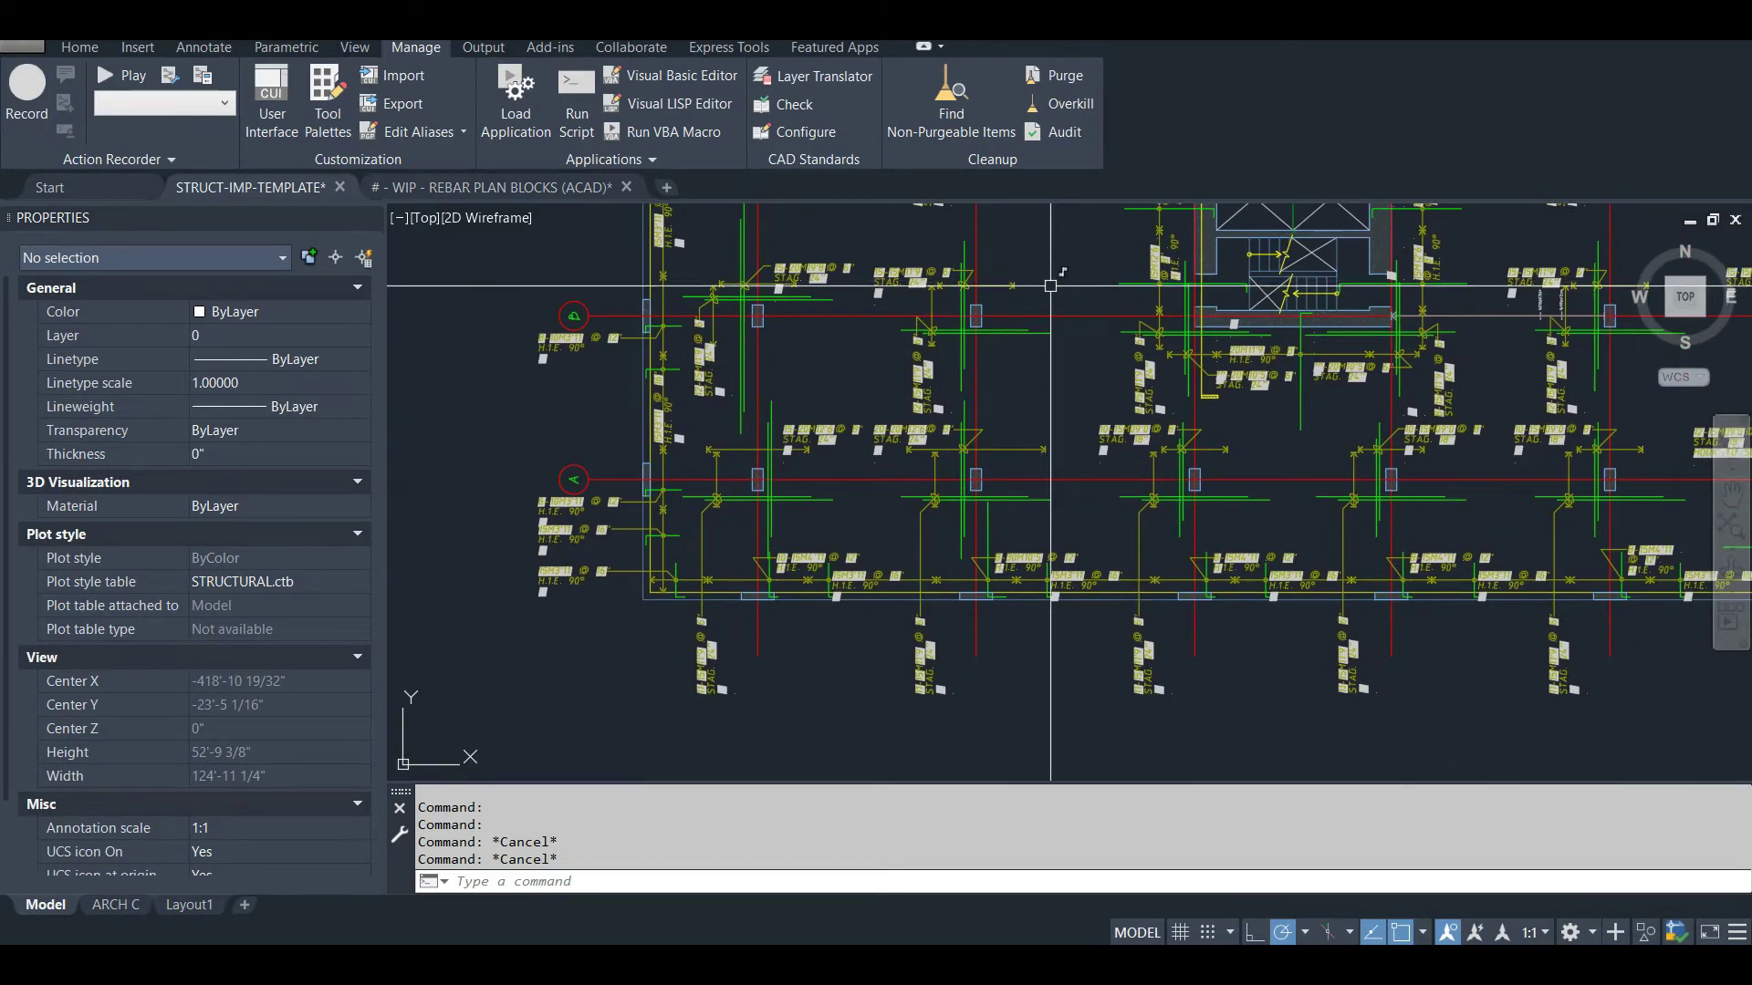
scroll(992, 417, up, 2)
scroll(993, 417, down, 2)
scroll(938, 458, up, 2)
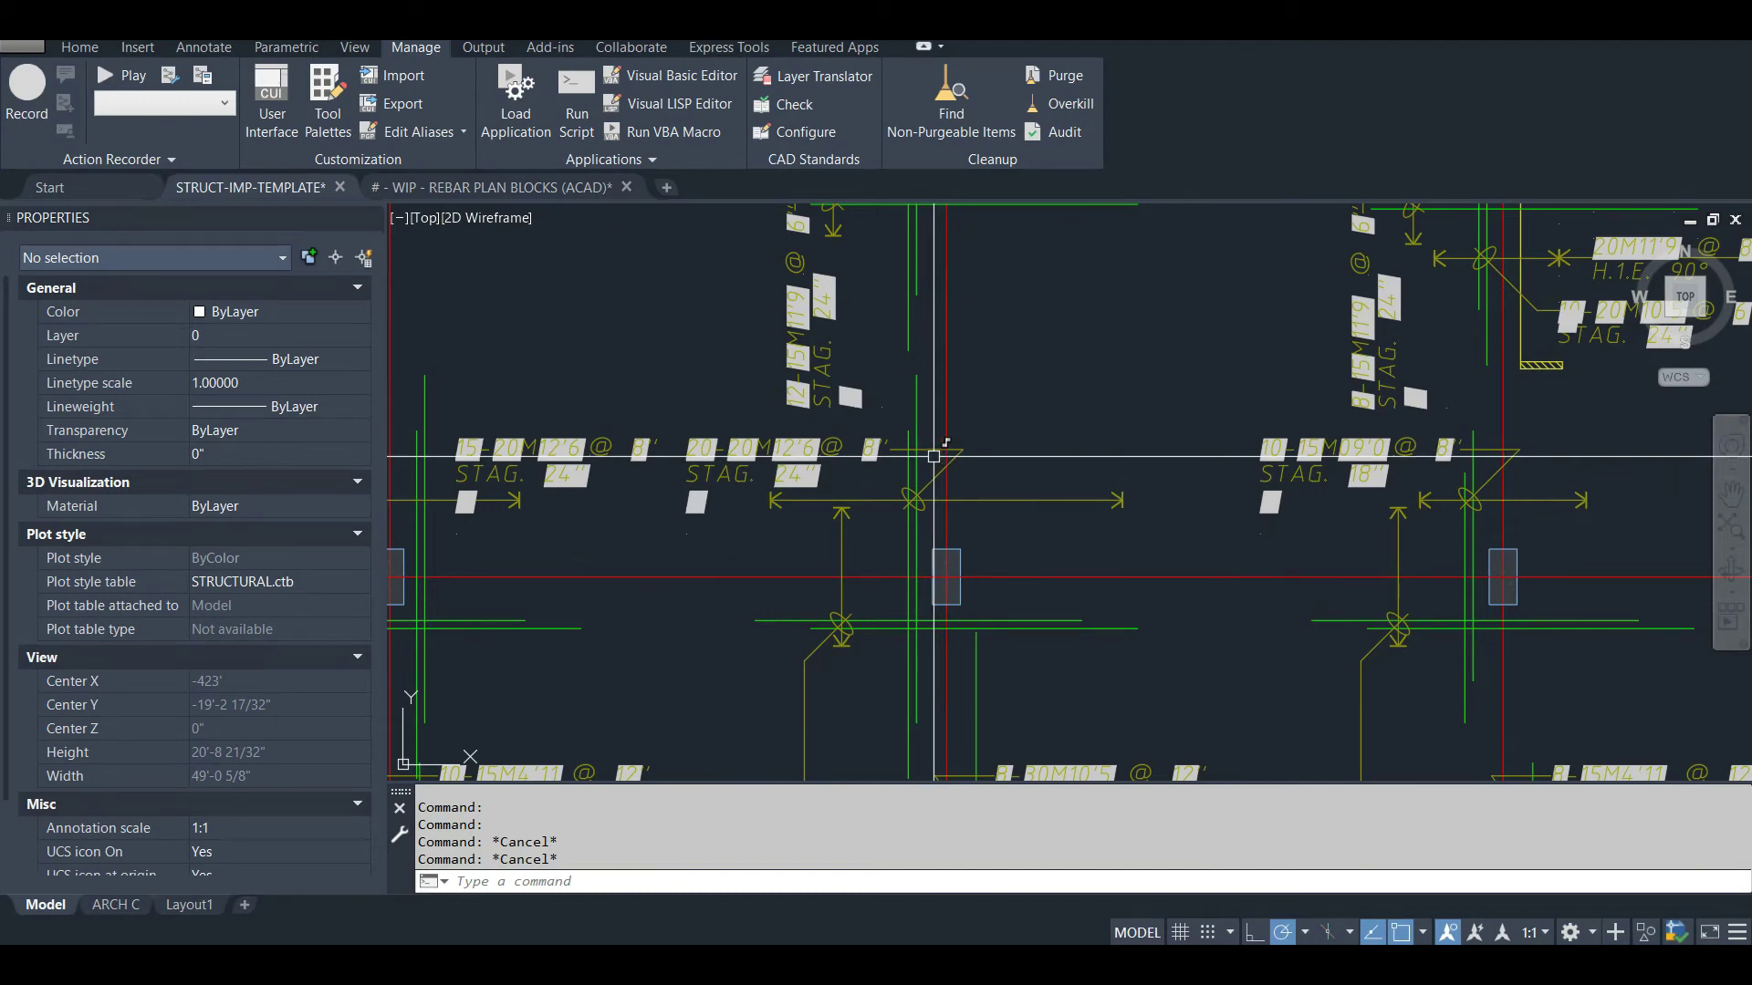
middle_drag(1056, 402, 860, 391)
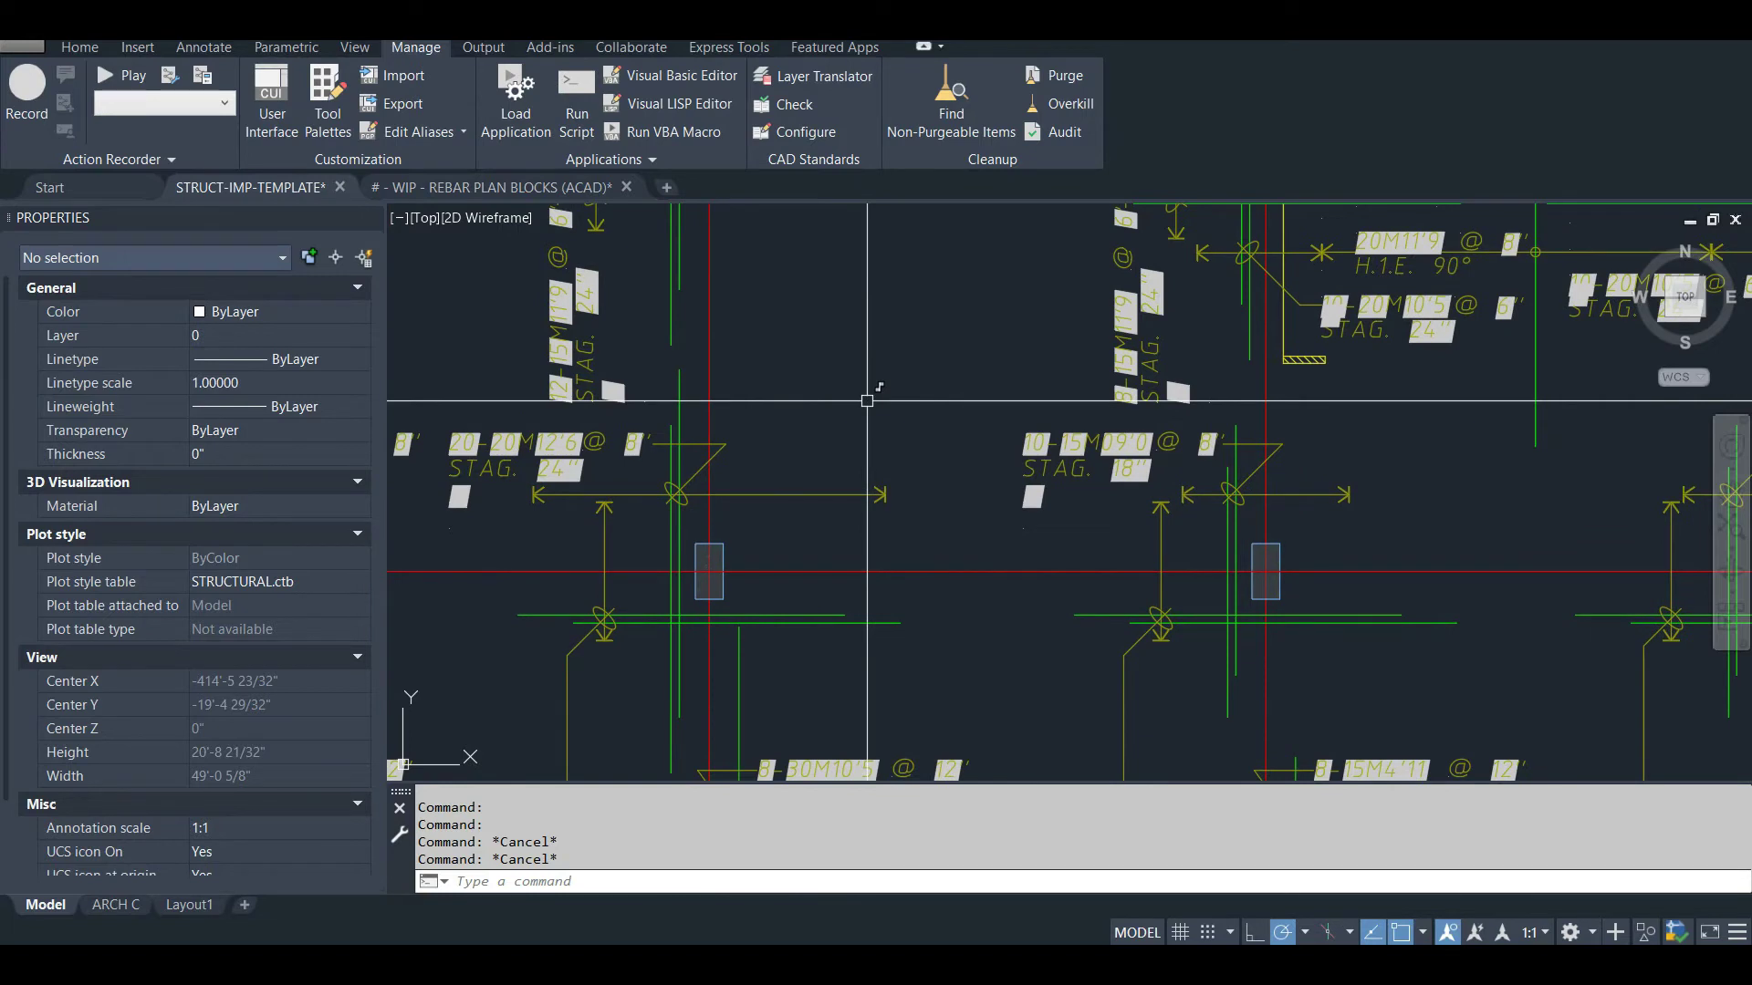
Step: Change the copied rebar block outside the building's left edge from the Defpoints layer to layer 0
scroll(867, 399, down, 5)
scroll(470, 391, up, 5)
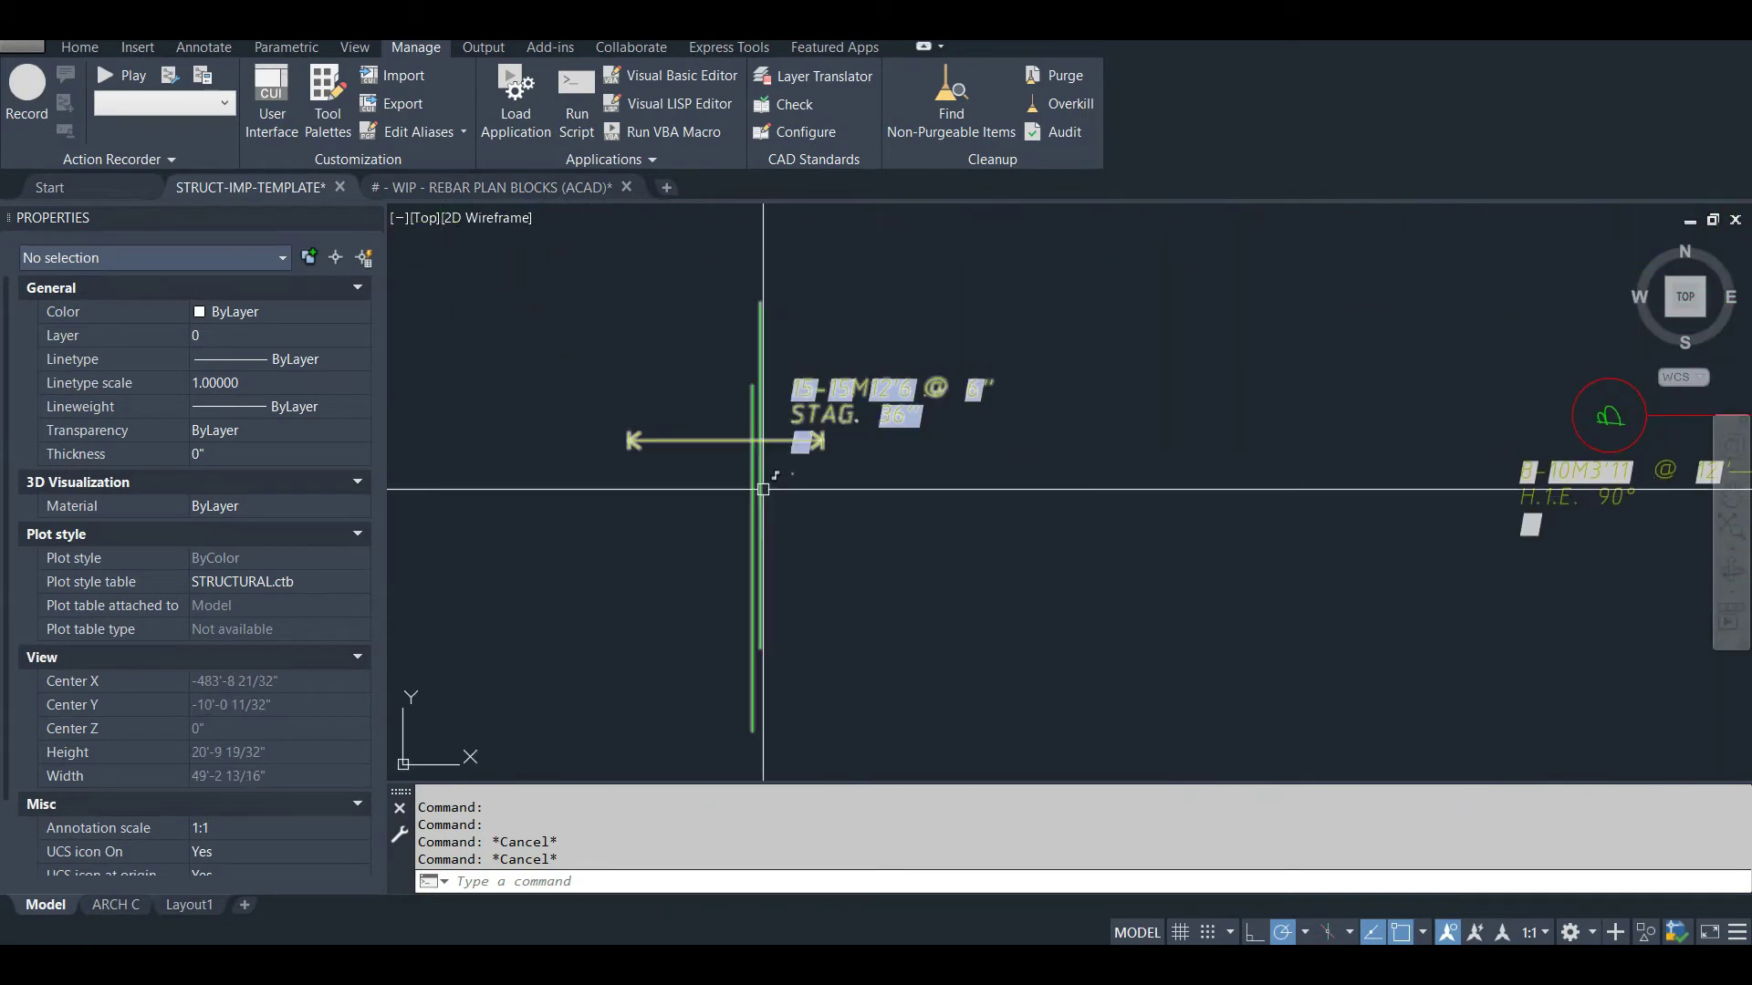
click(762, 489)
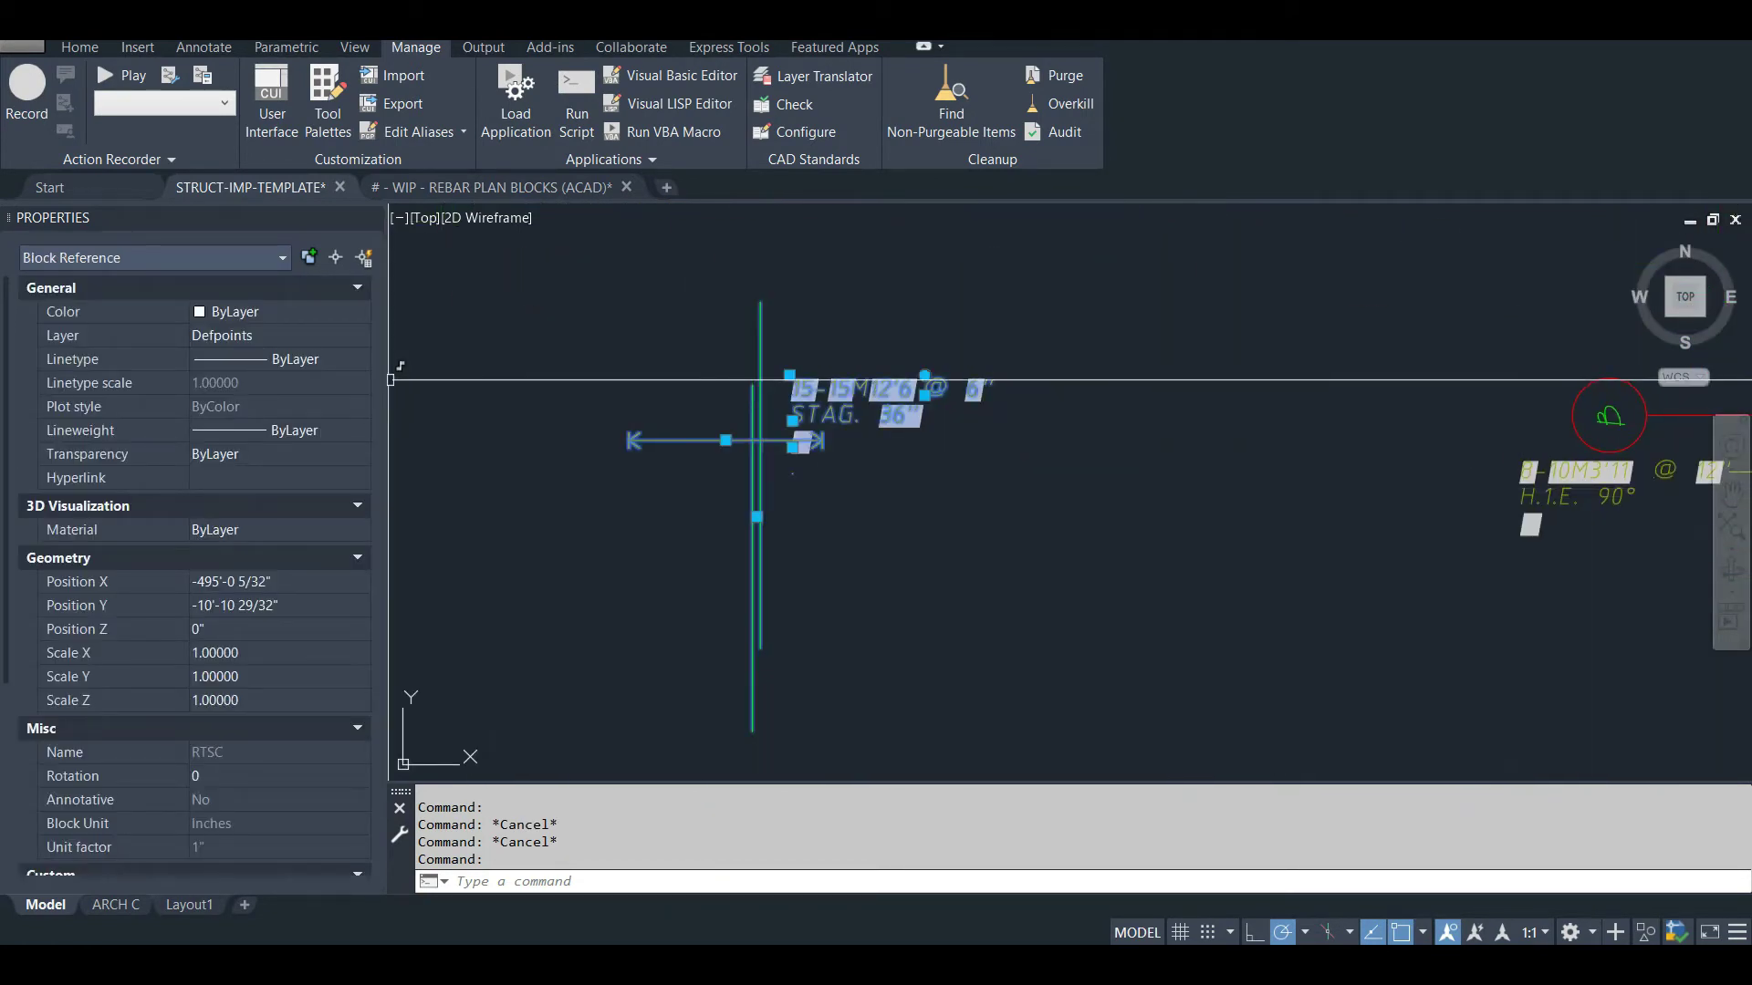
click(274, 358)
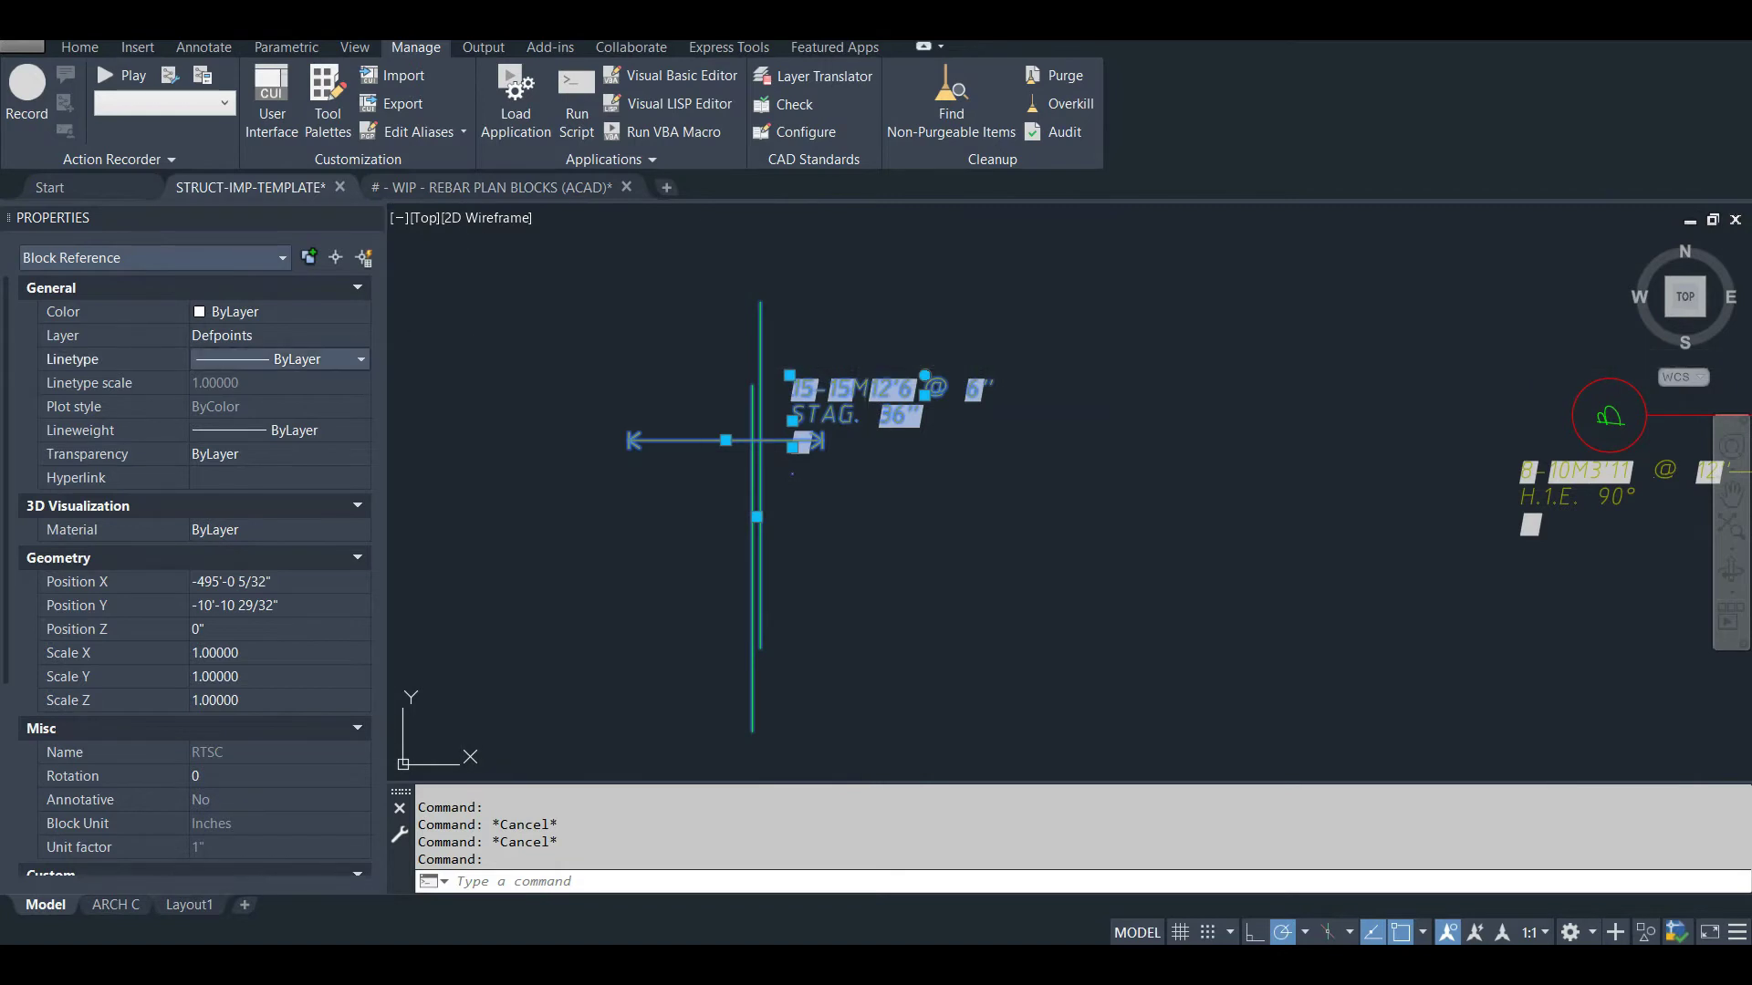
click(274, 335)
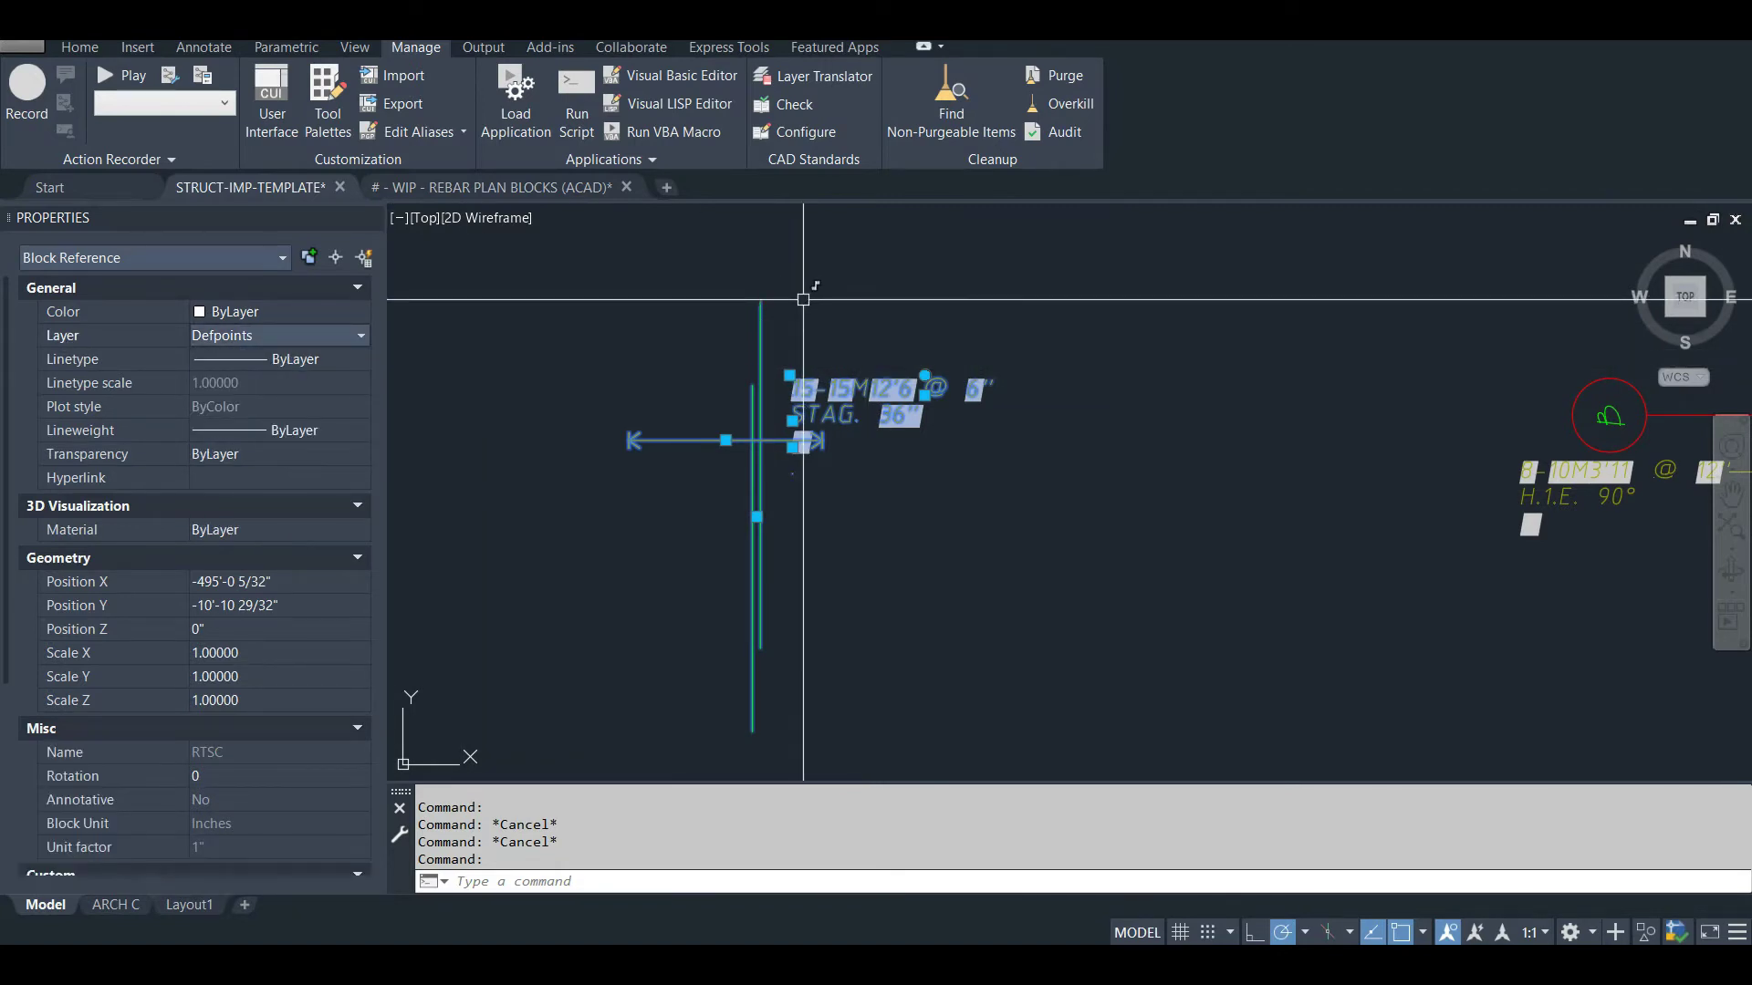
click(273, 334)
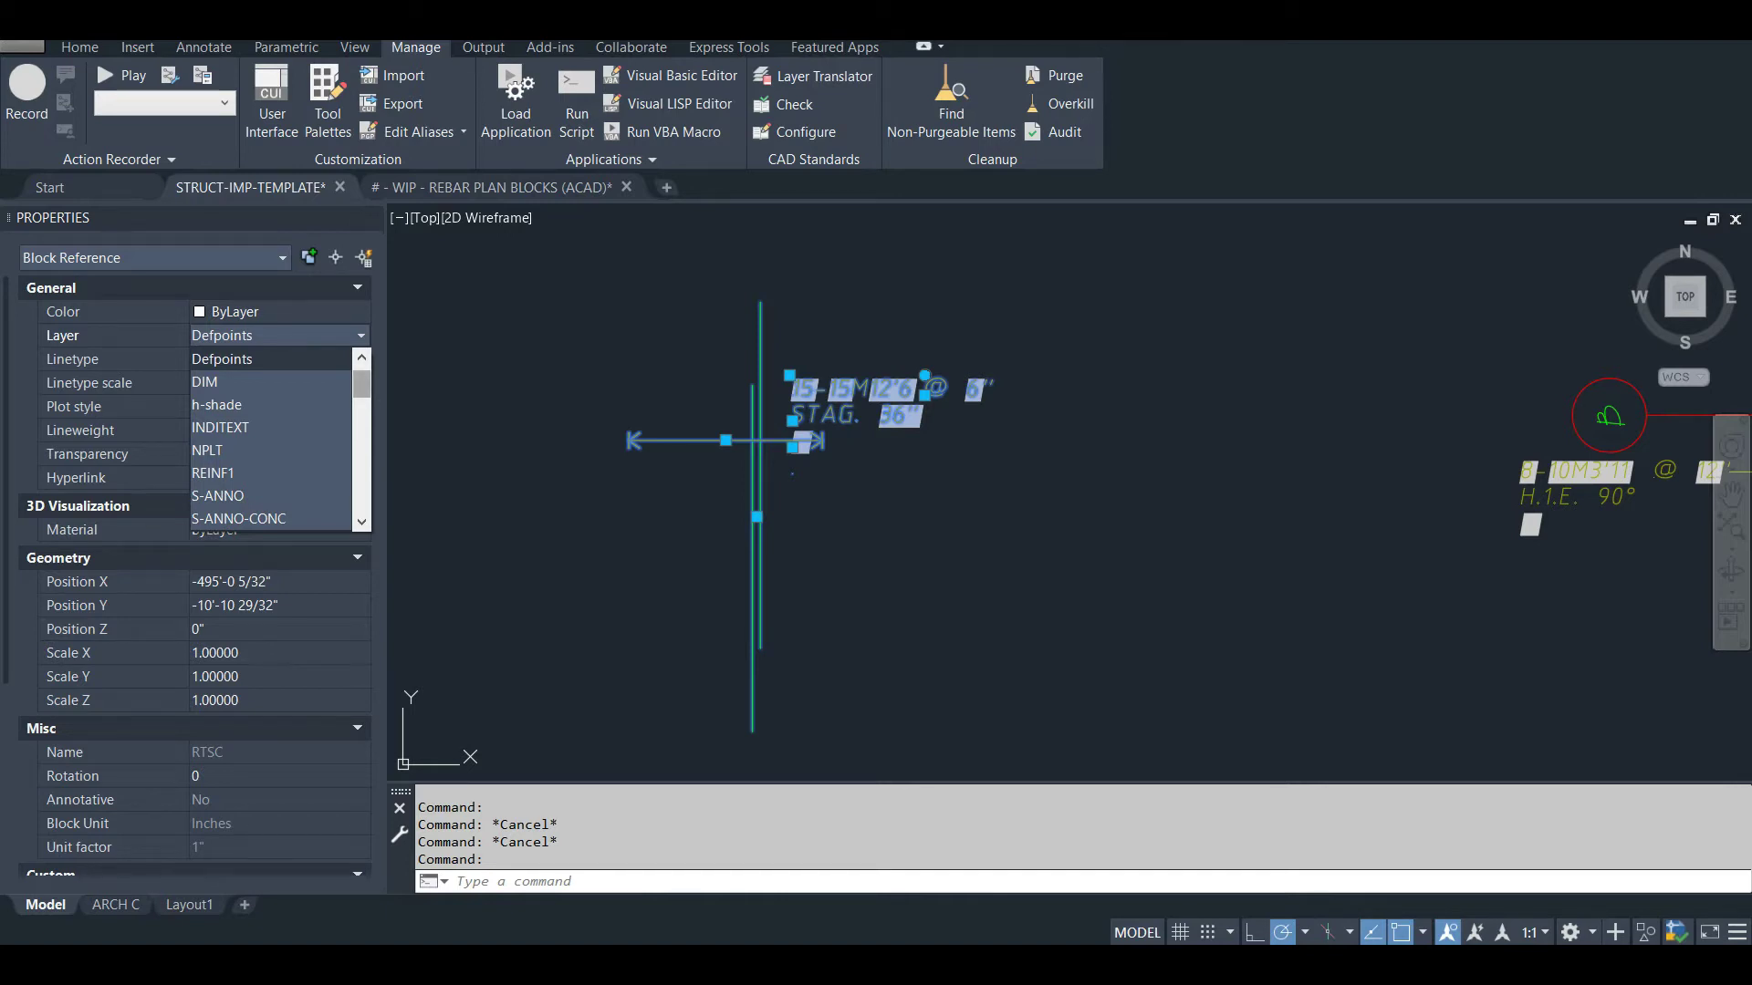
scroll(271, 438, down, 2)
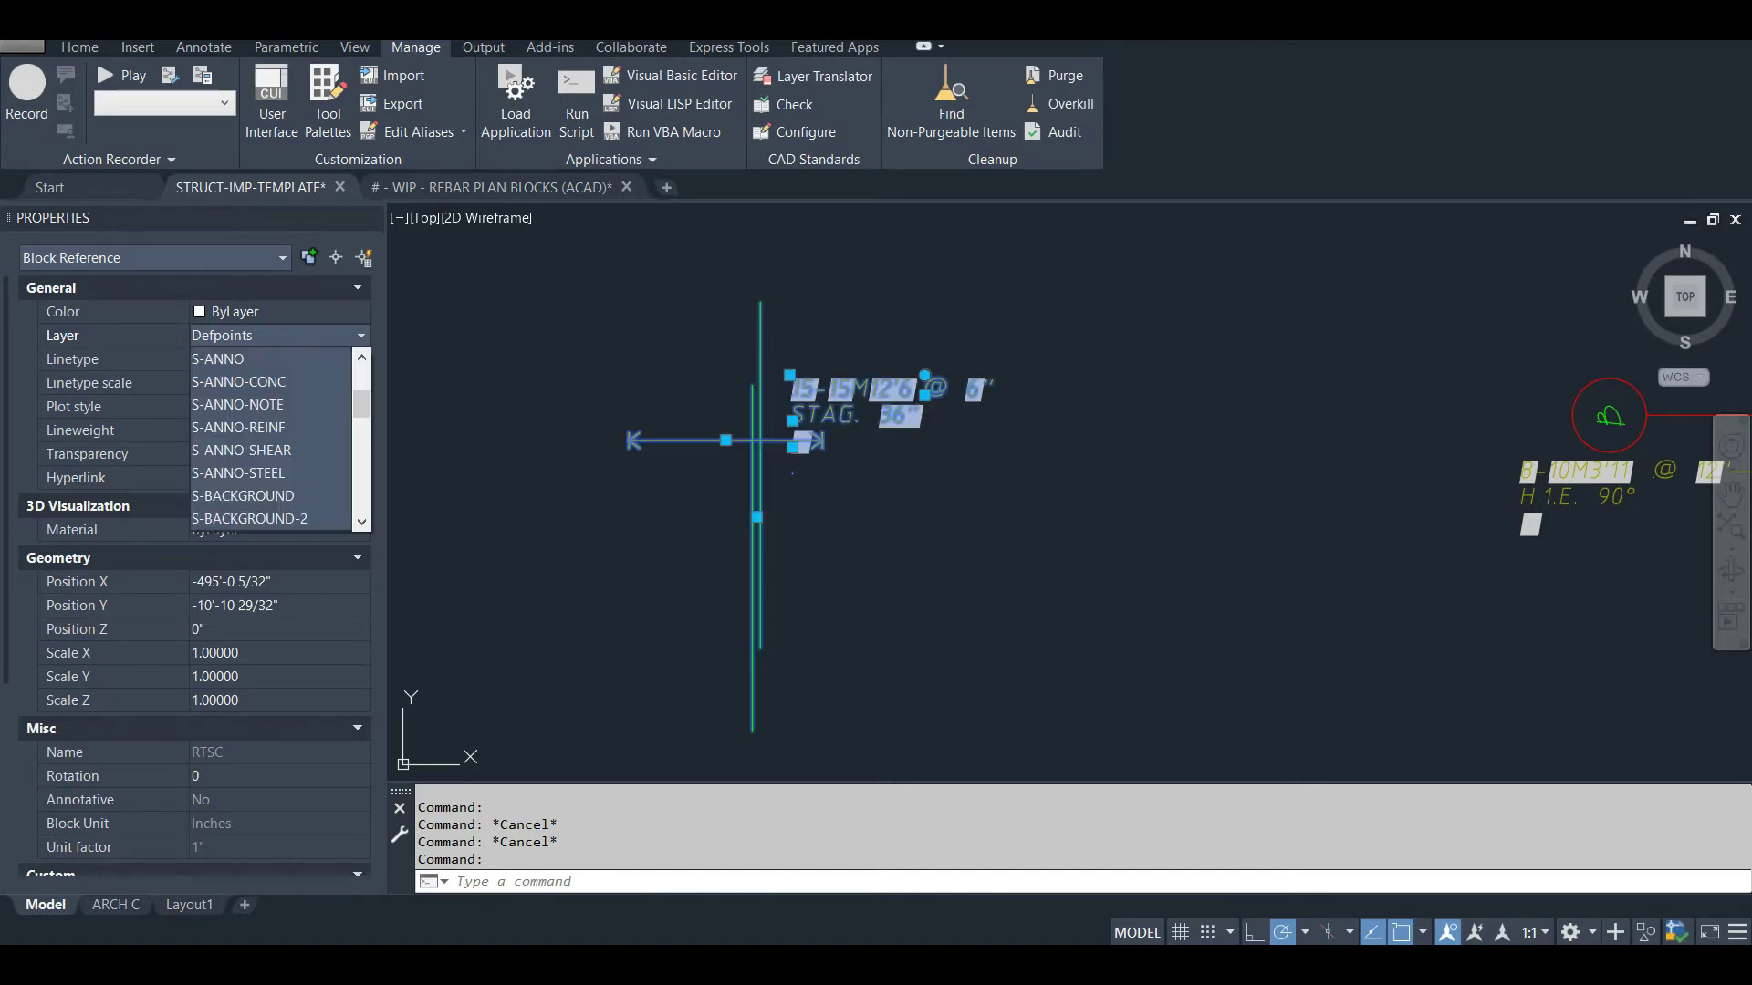
scroll(271, 456, down, 3)
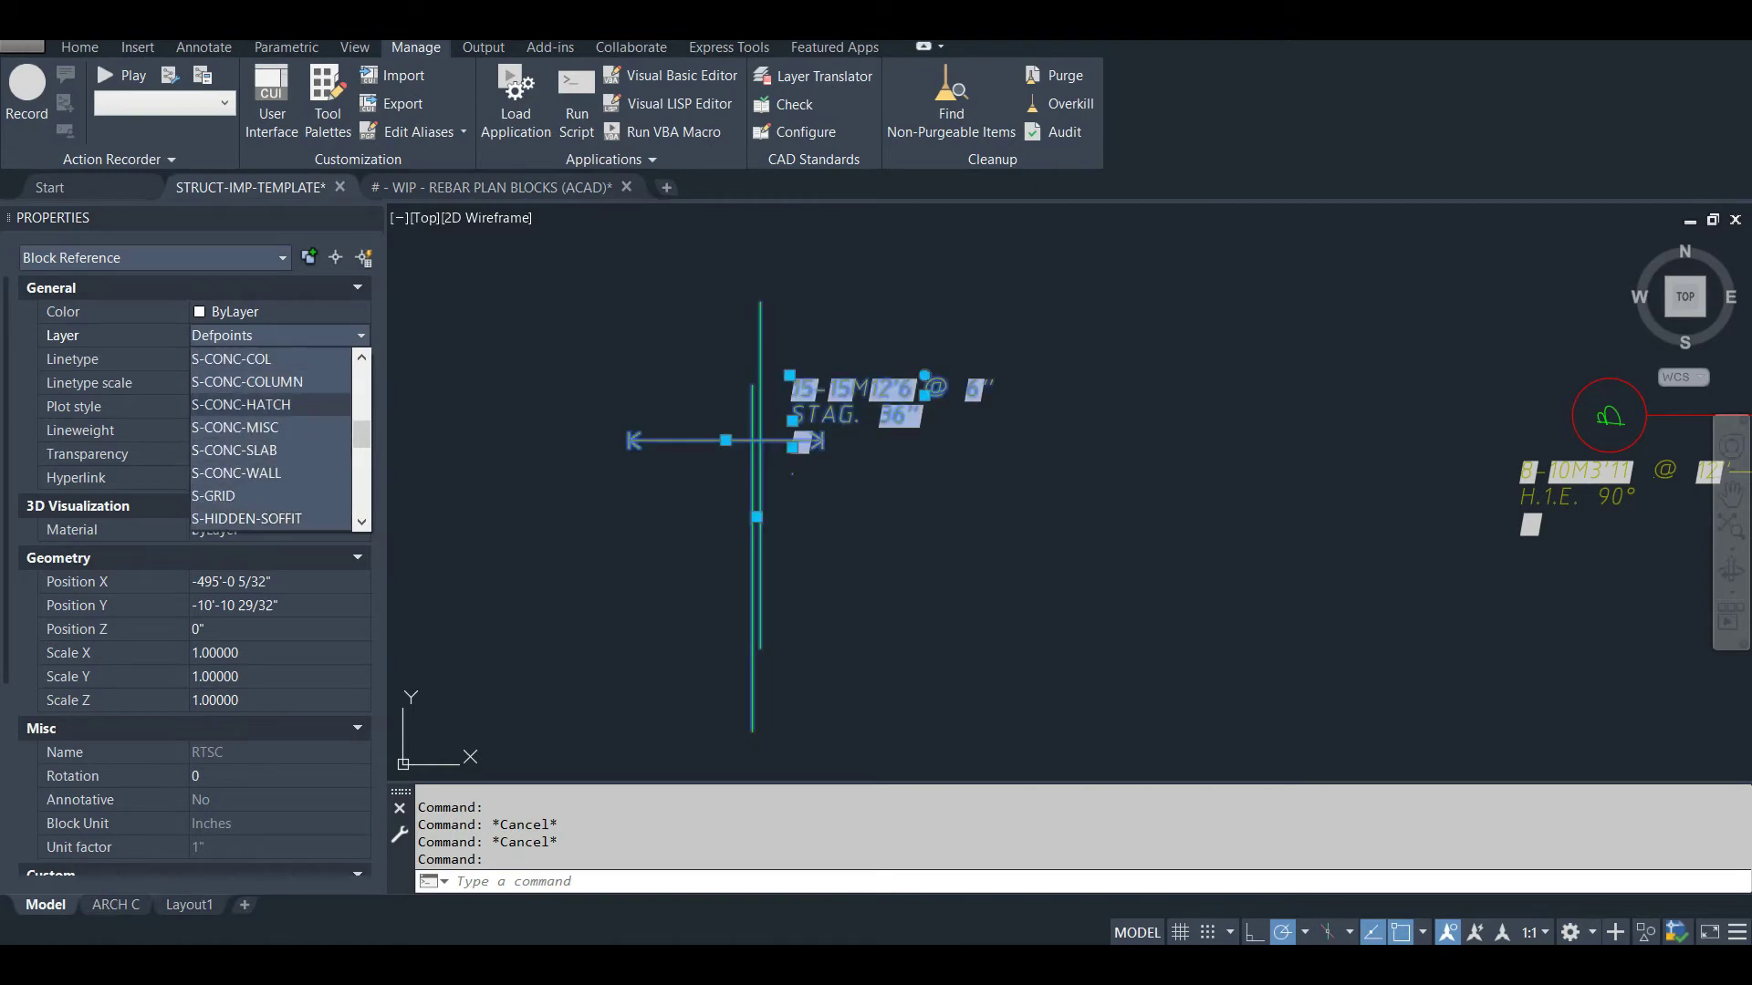
drag(362, 436, 362, 381)
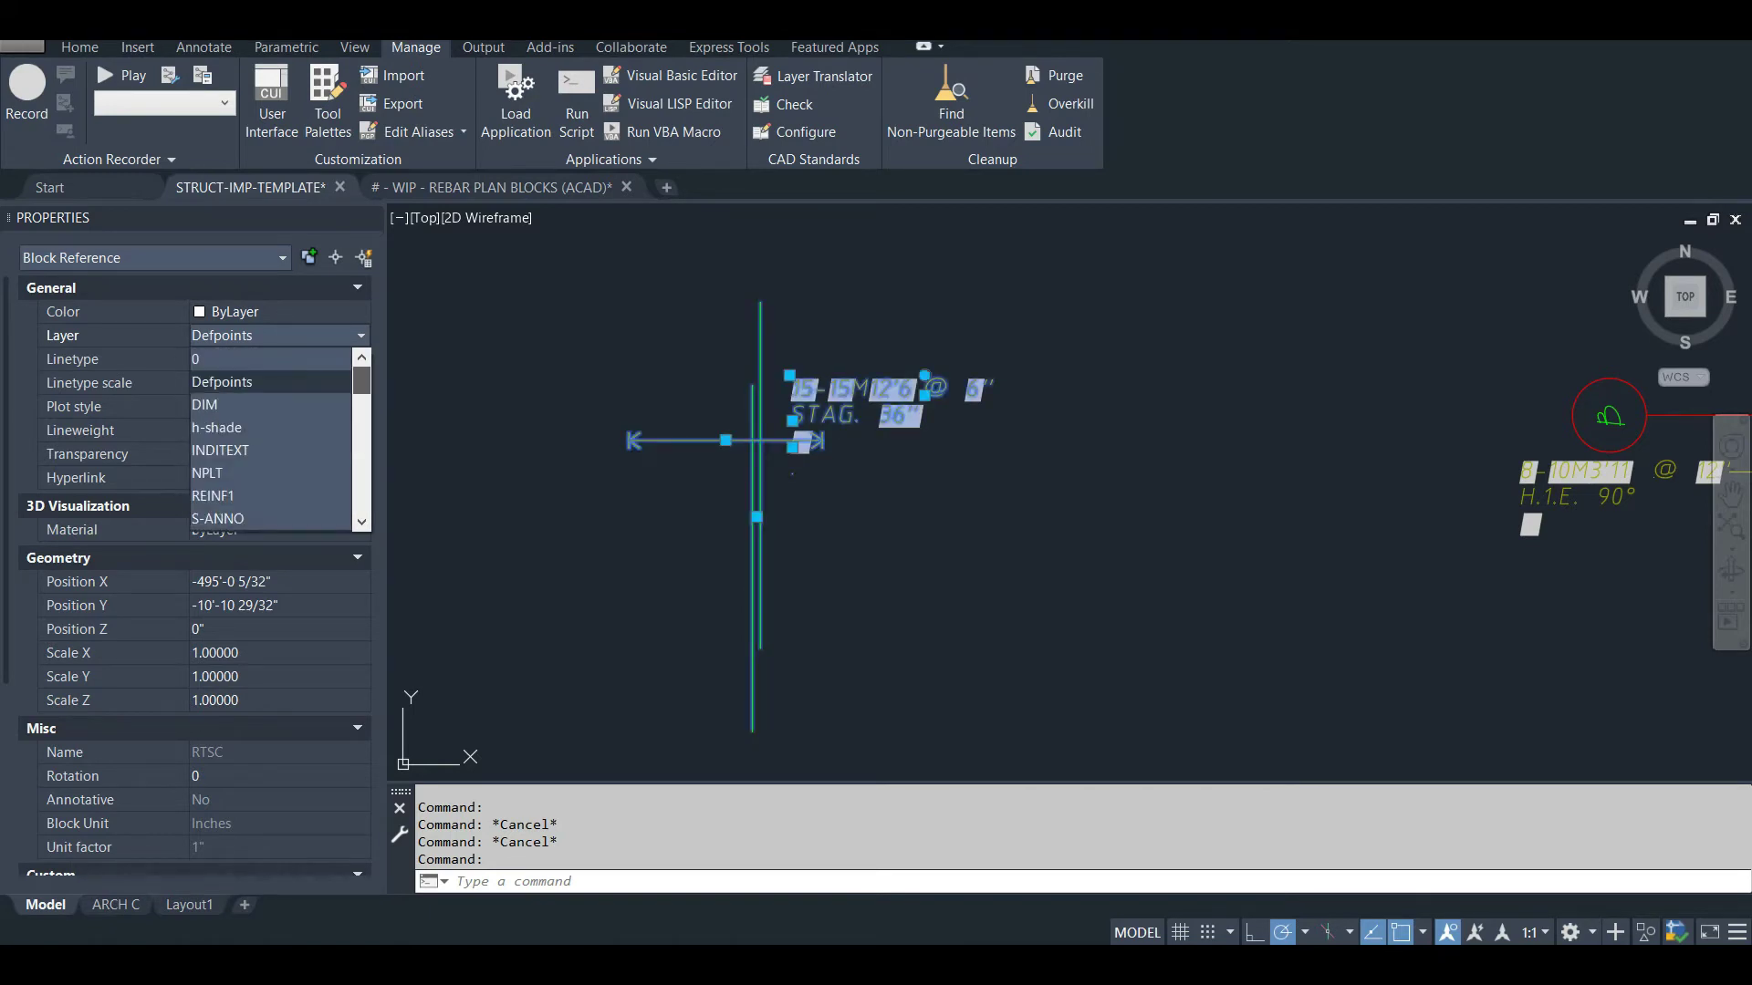
click(237, 359)
key(Escape)
key(Escape)
key(Escape)
scroll(849, 394, down, 10)
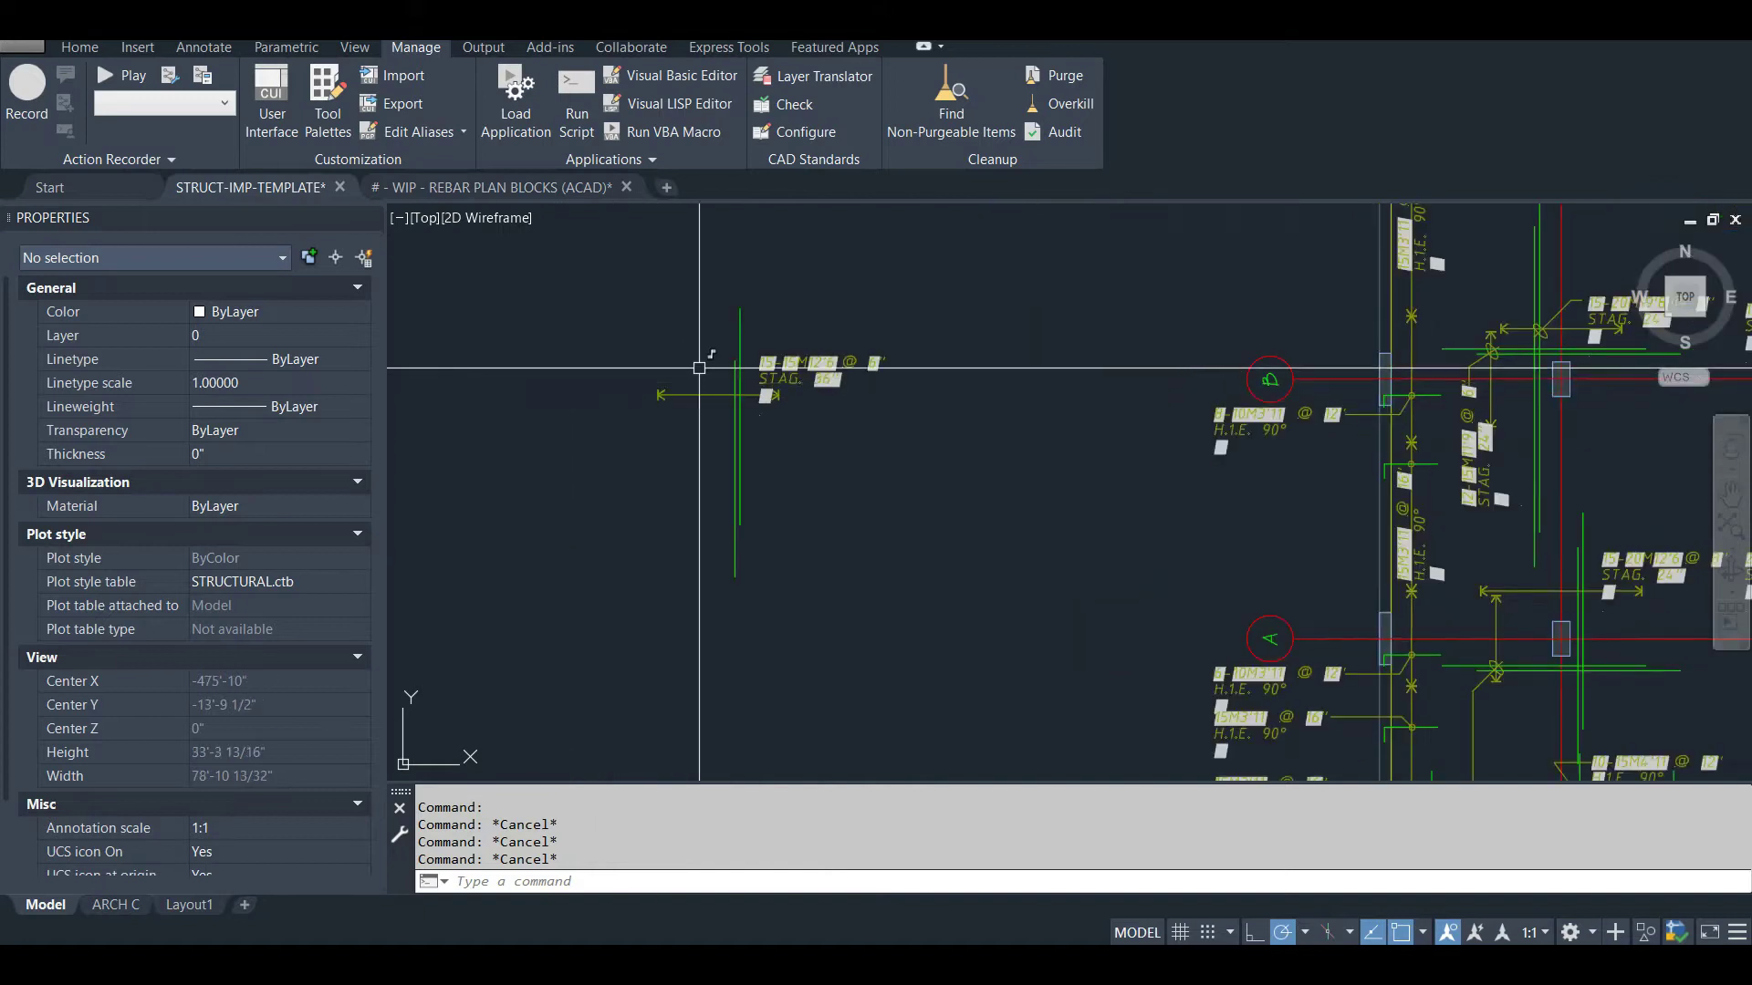
scroll(789, 354, up, 4)
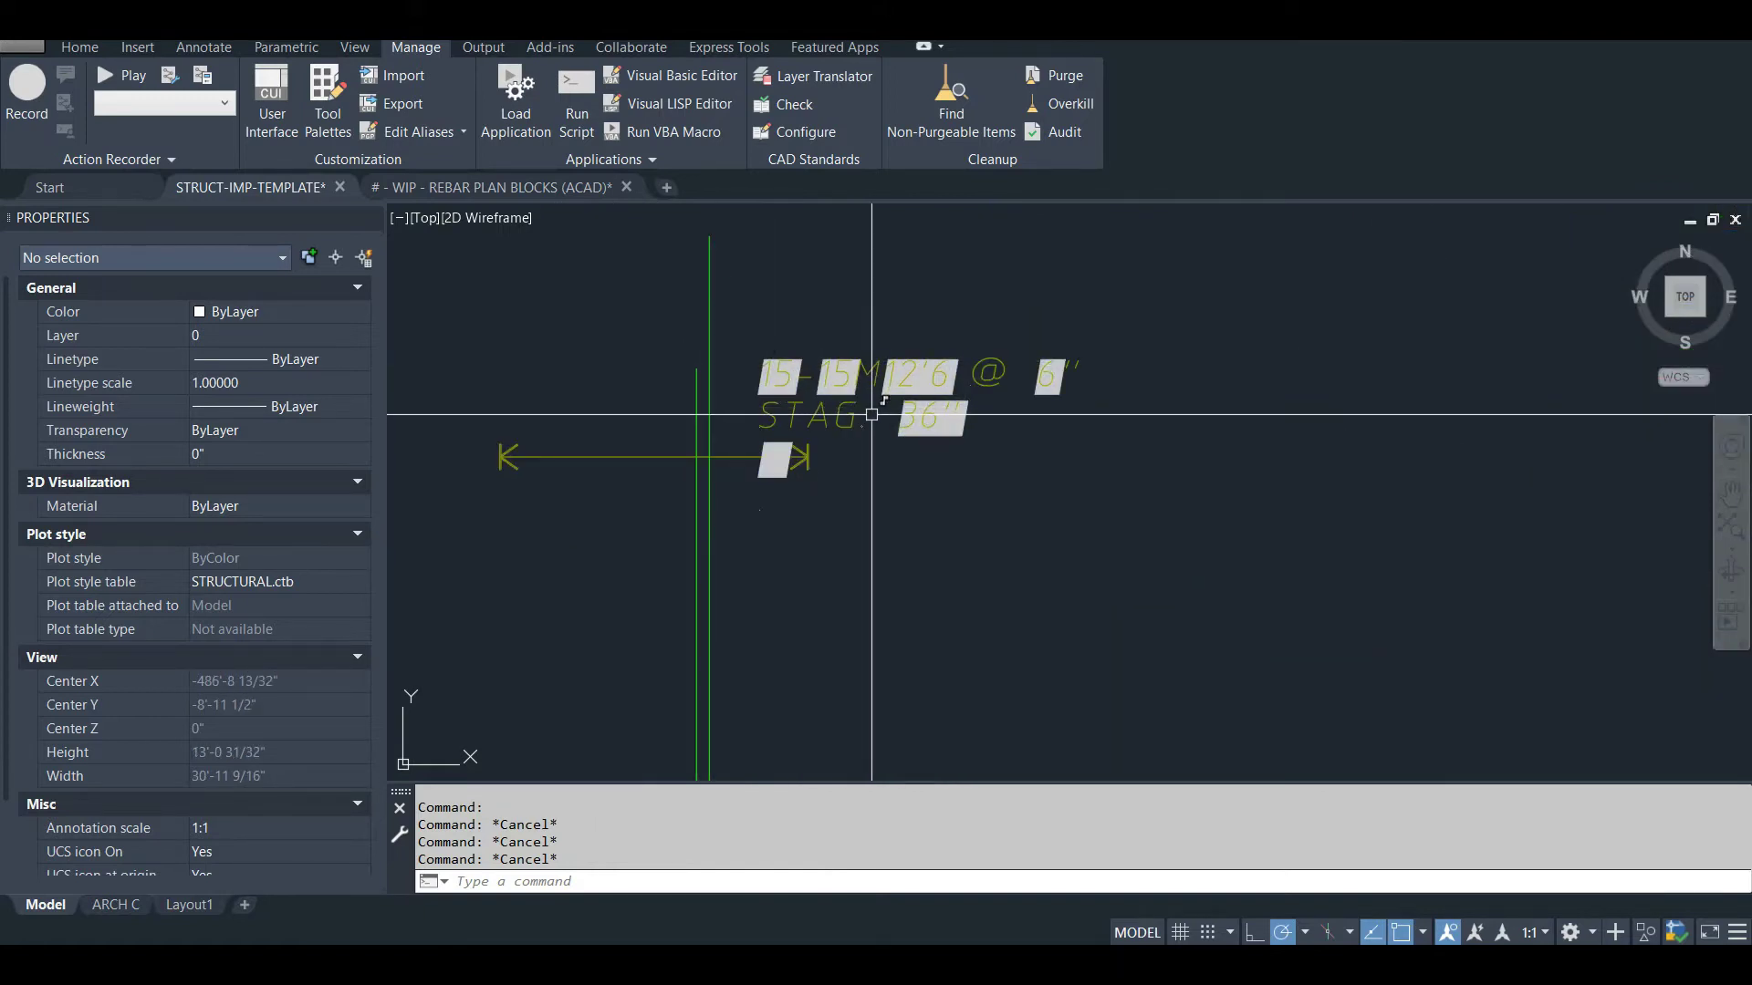
scroll(872, 415, down, 2)
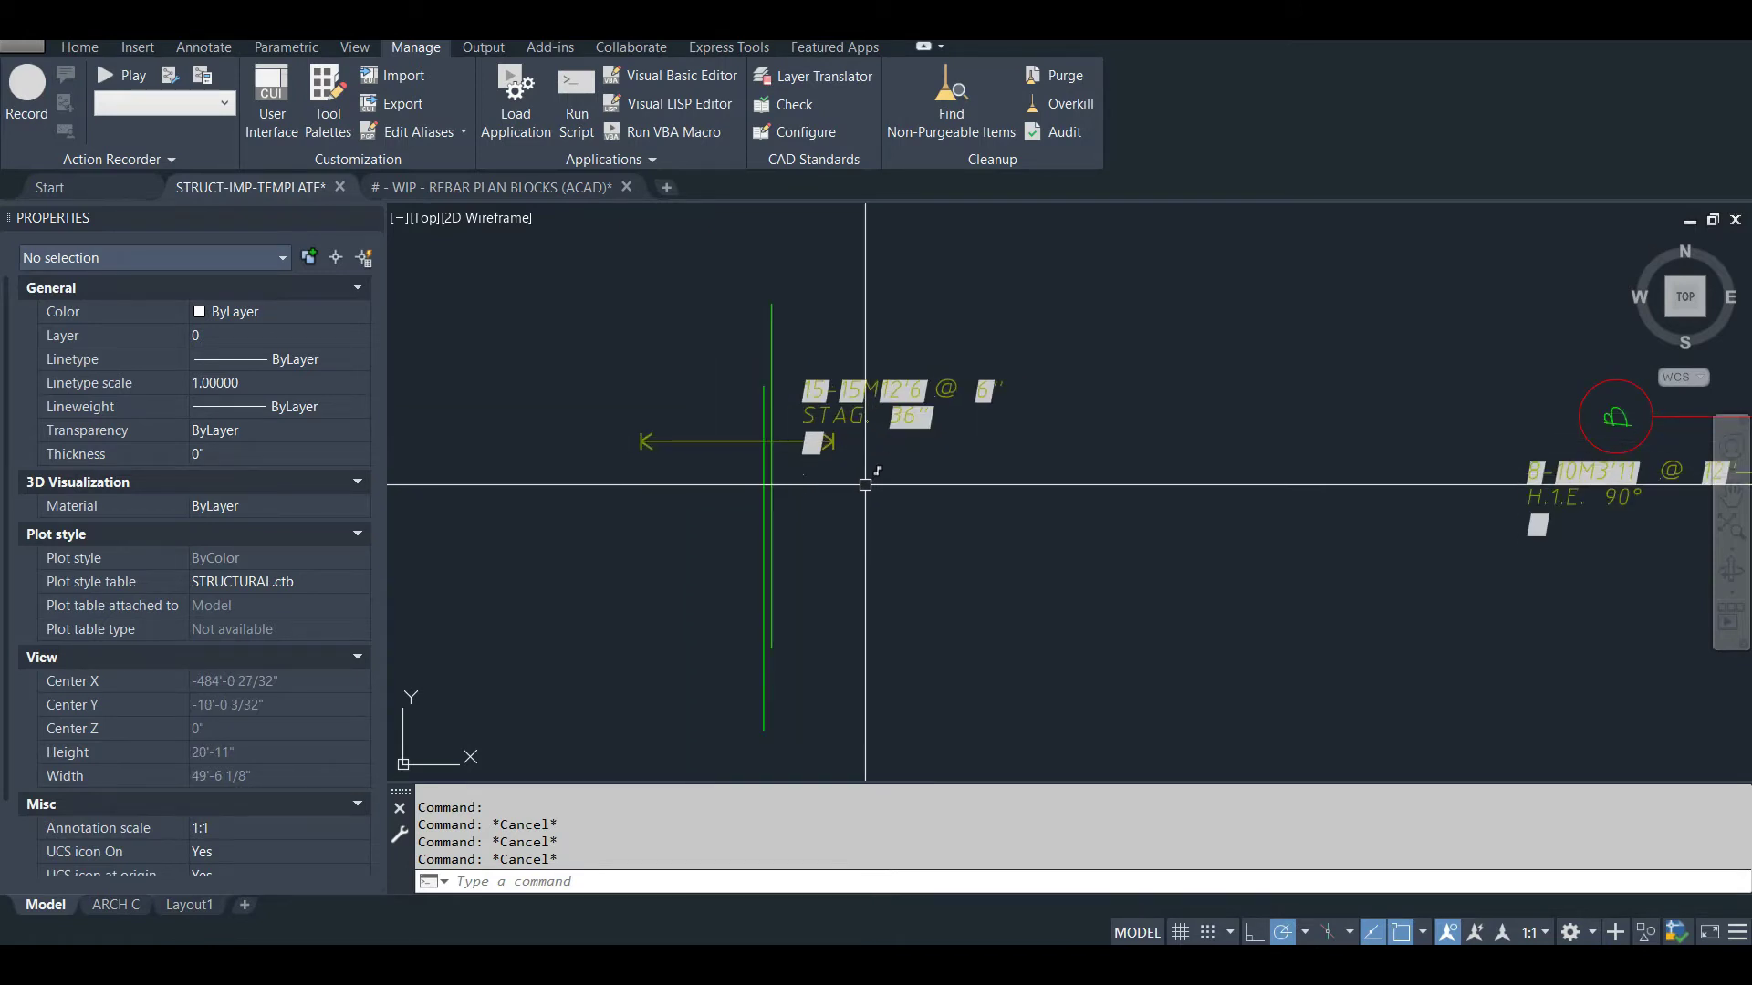
mouse_move(1013, 509)
middle_down()
mouse_move(657, 509)
mouse_move(928, 514)
middle_up()
text(DISPLAY)
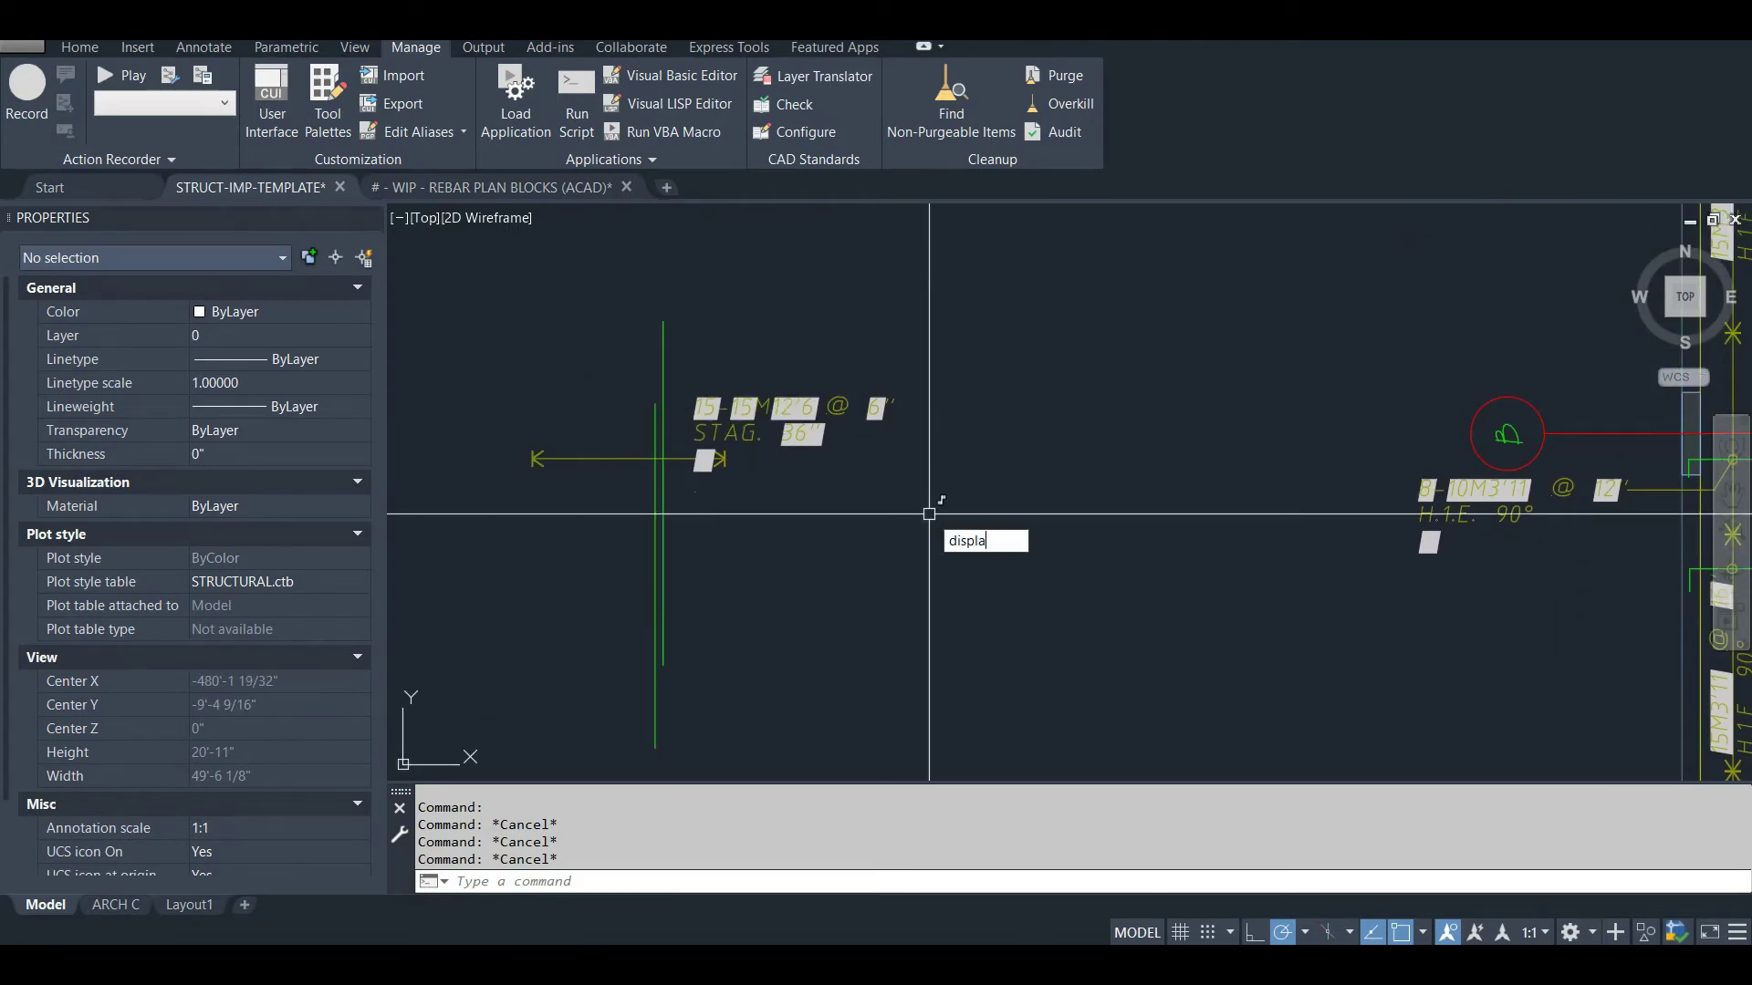
key(BackSpace)
key(BackSpace)
key(BackSpace)
key(BackSpace)
key(BackSpace)
key(BackSpace)
key(BackSpace)
key(BackSpace)
text(DISPL)
key(BackSpace)
key(BackSpace)
key(BackSpace)
key(BackSpace)
key(BackSpace)
Step: Turn off the background shading behind field text by setting FIELDDISPLAY to 0
text(FIELDdIsplay)
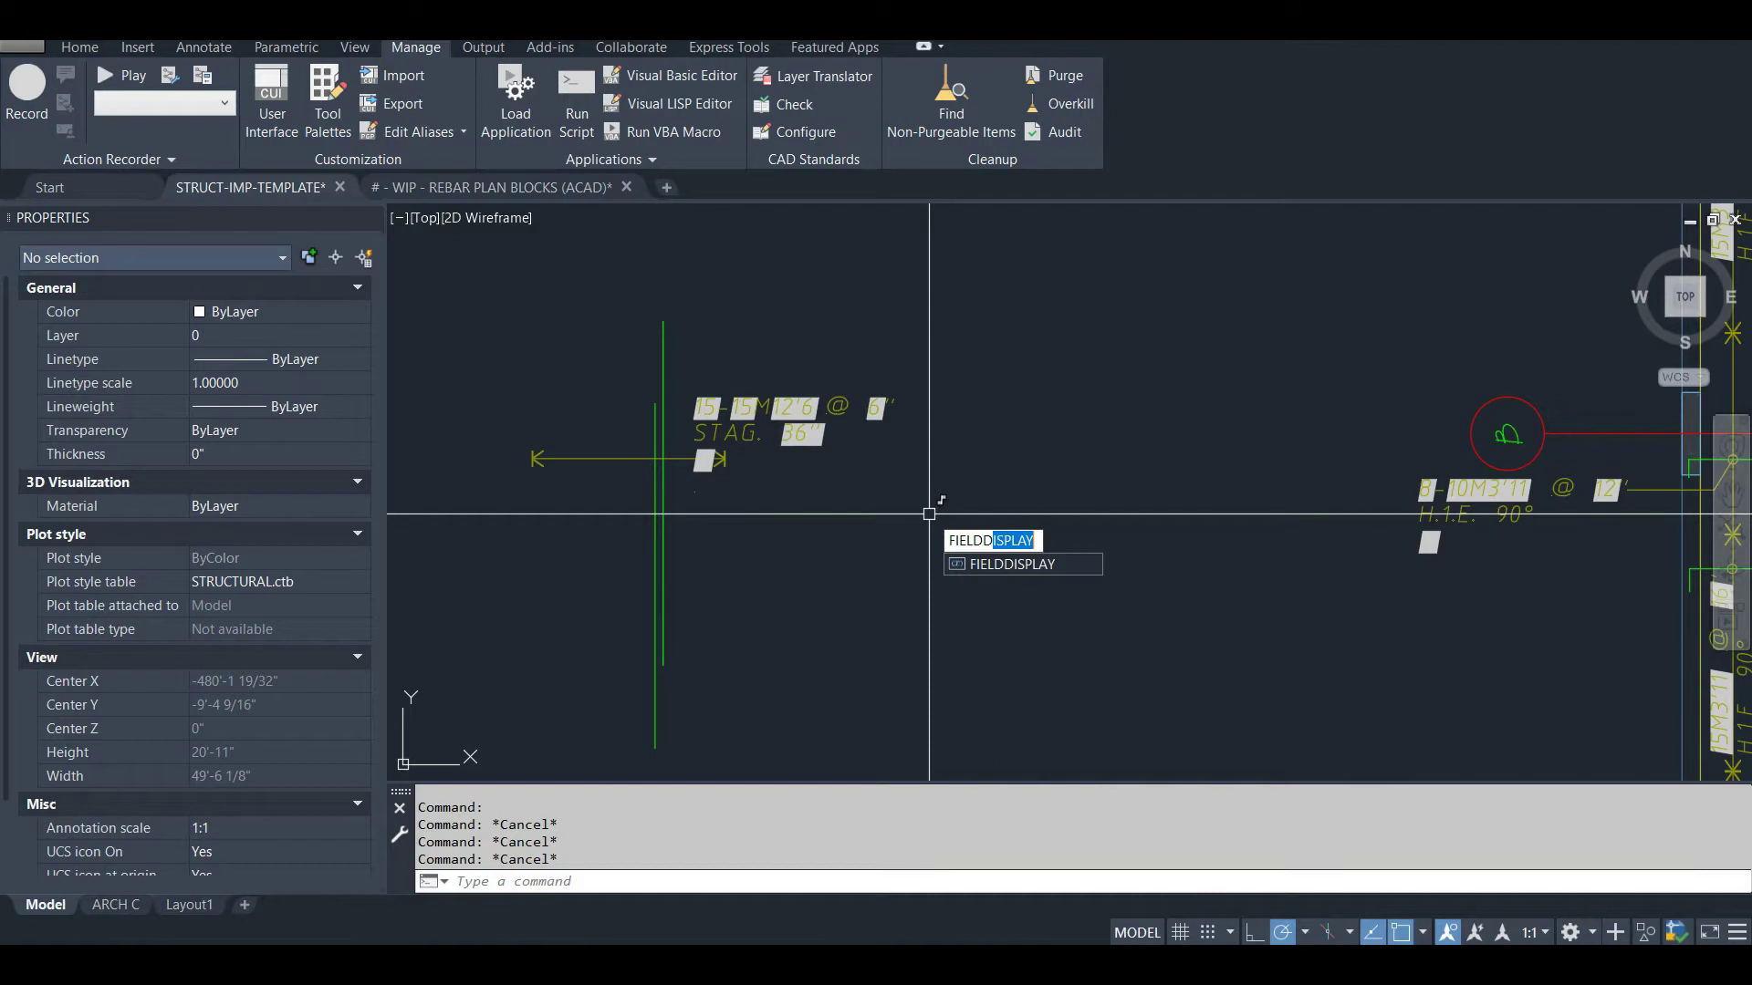
key(Return)
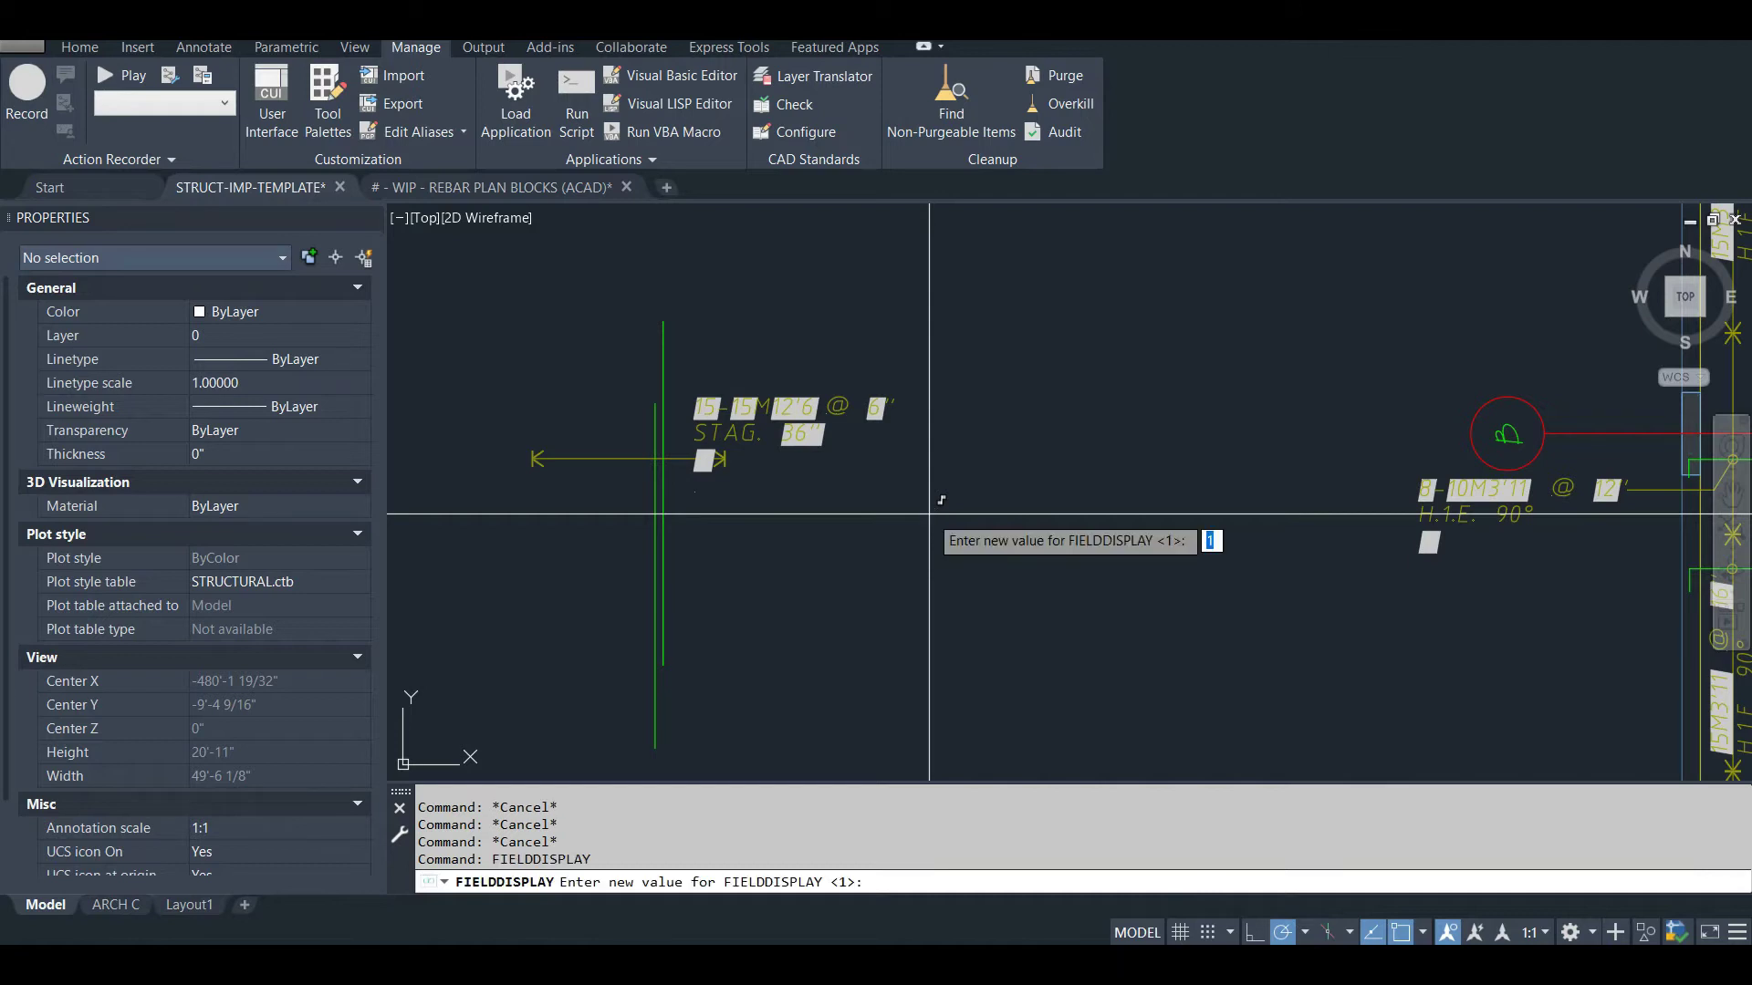
text(0)
key(Return)
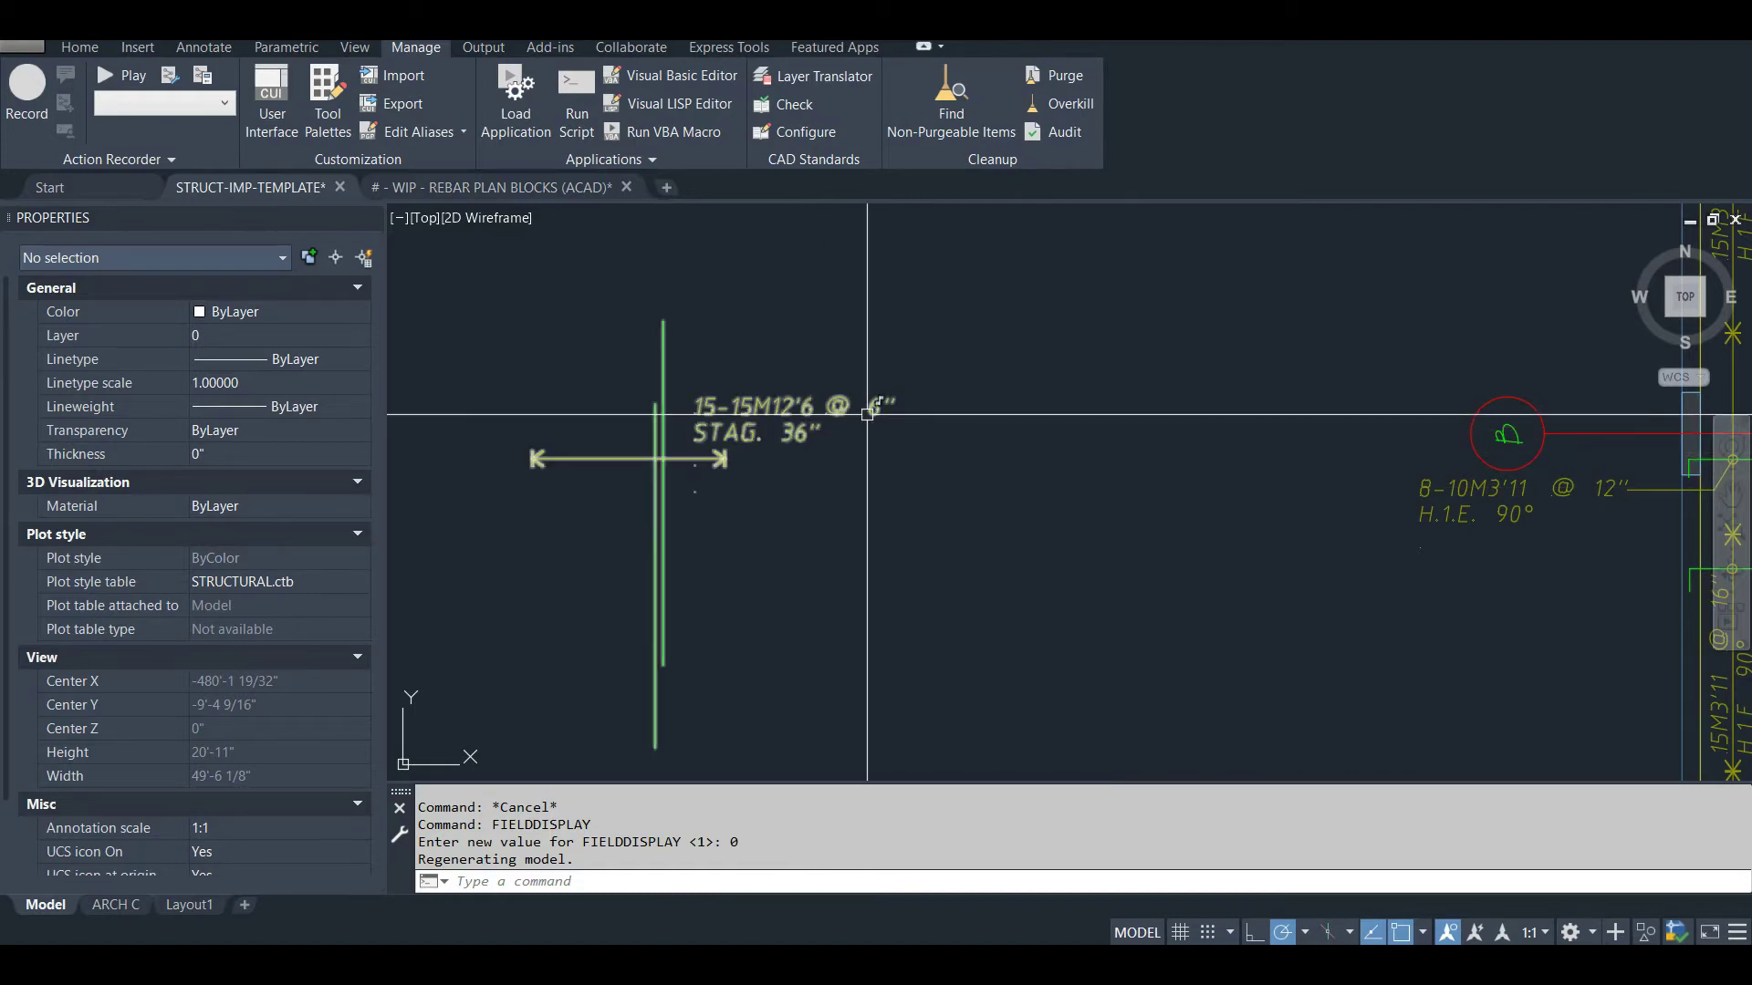
Step: Examine the unshaded rebar callouts along gridlines A and B and check the layer of two rebar blocks beside grid A
scroll(795, 420, down, 2)
mouse_move(996, 505)
middle_down()
mouse_move(1014, 493)
mouse_move(907, 403)
middle_up()
scroll(891, 392, down, 2)
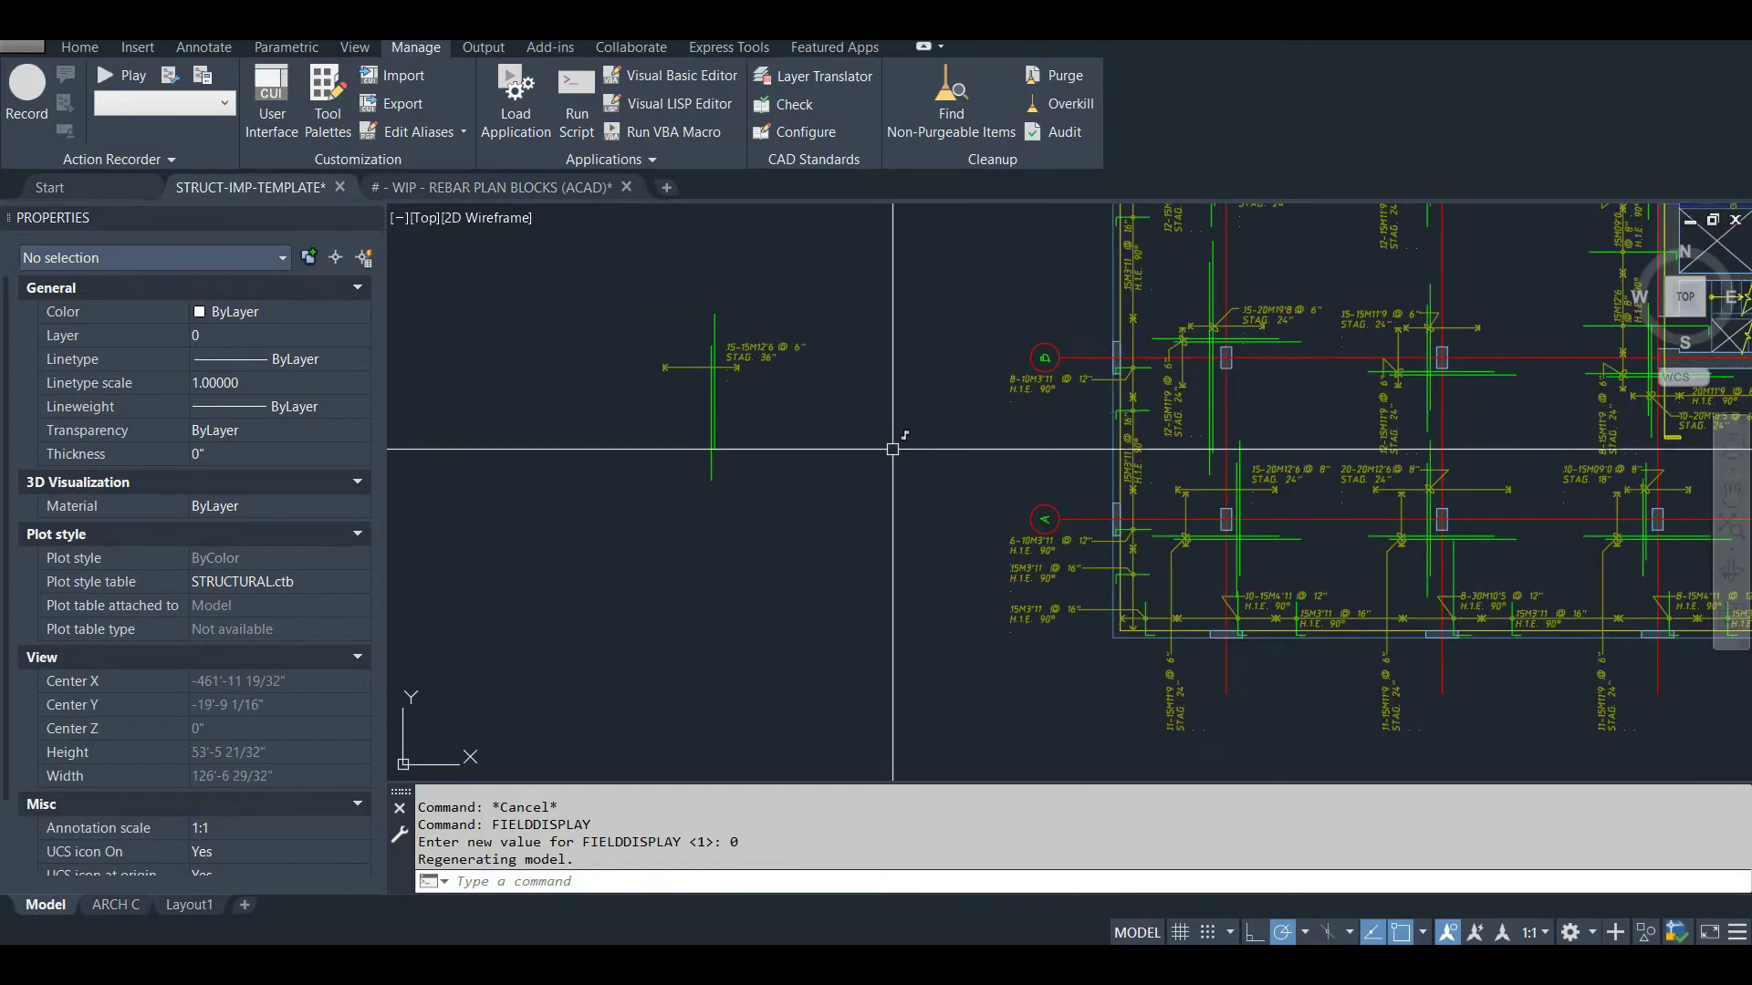
middle_drag(907, 462, 906, 375)
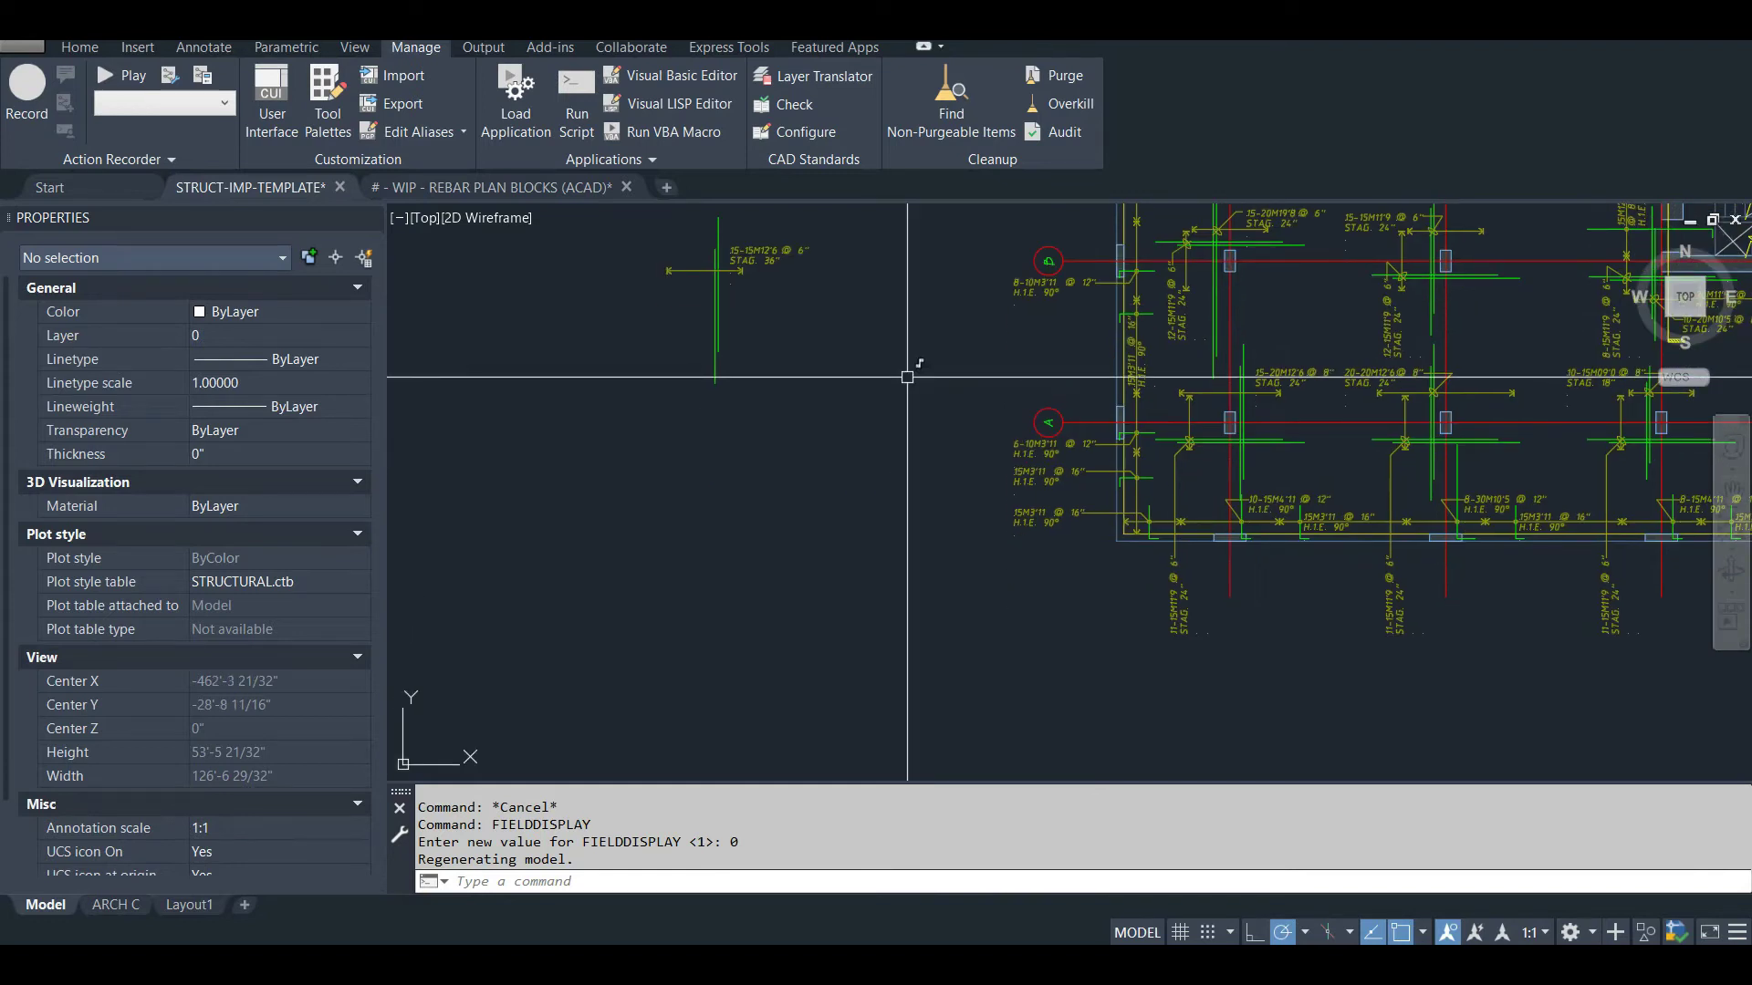
scroll(1082, 420, up, 2)
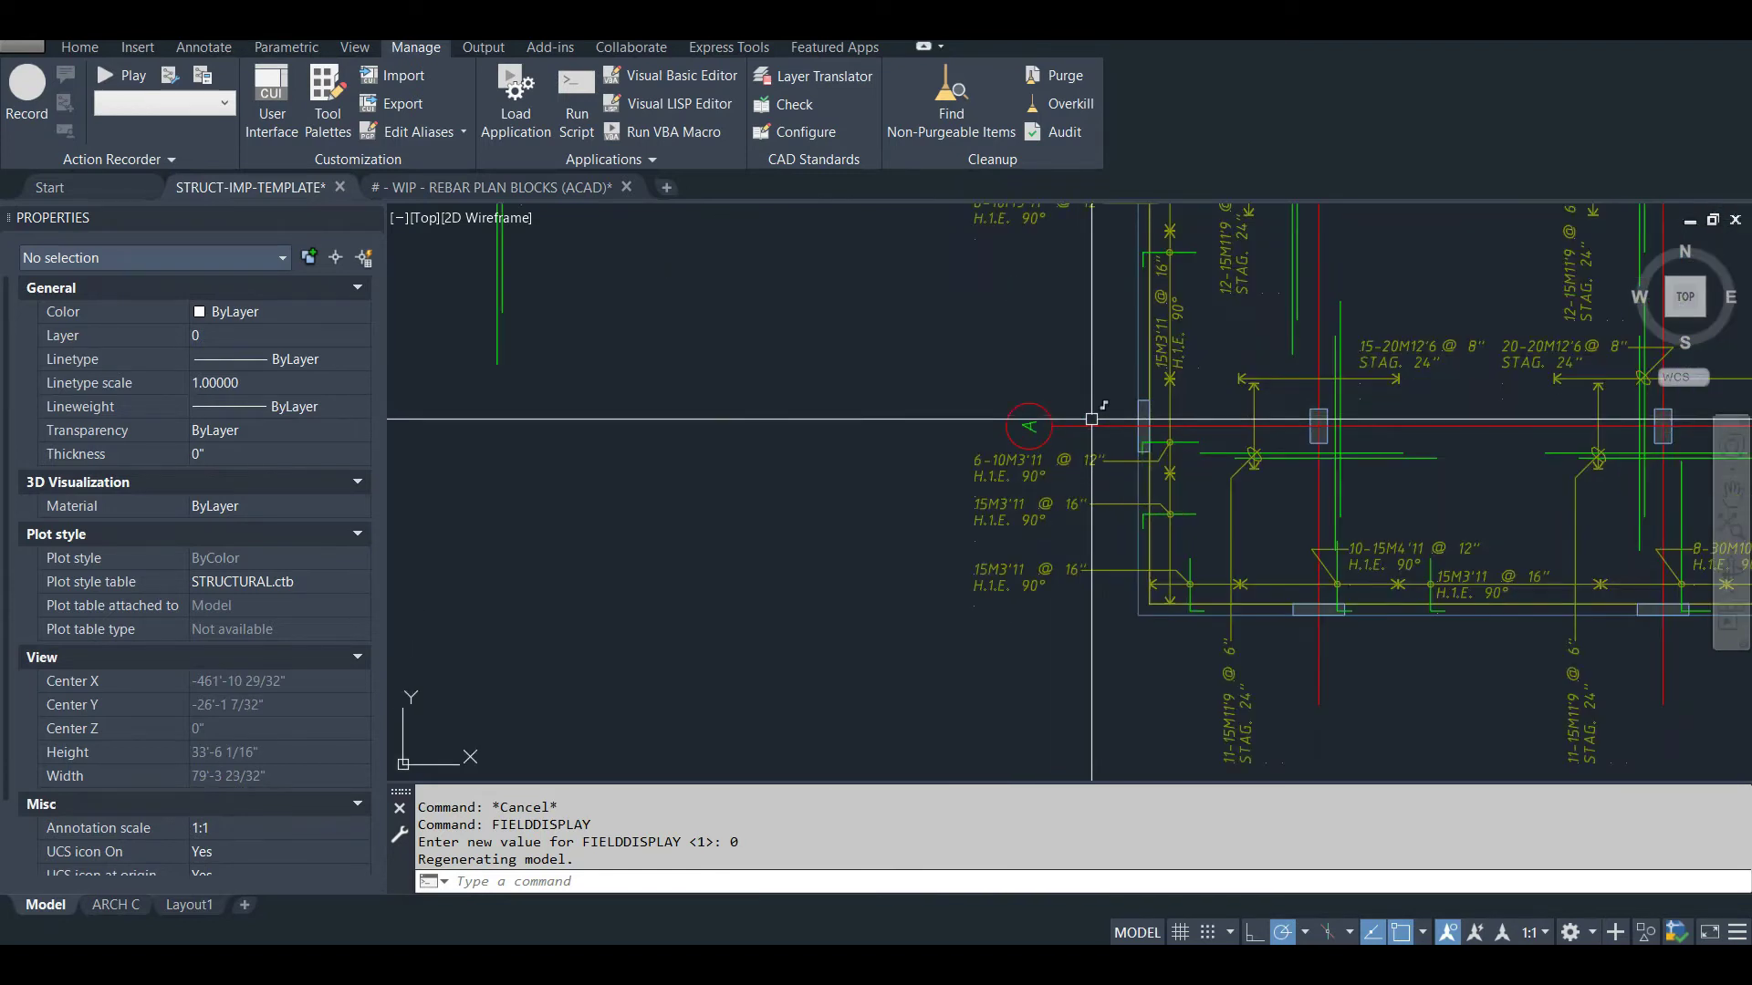
scroll(1185, 432, up, 4)
click(1186, 454)
click(1259, 481)
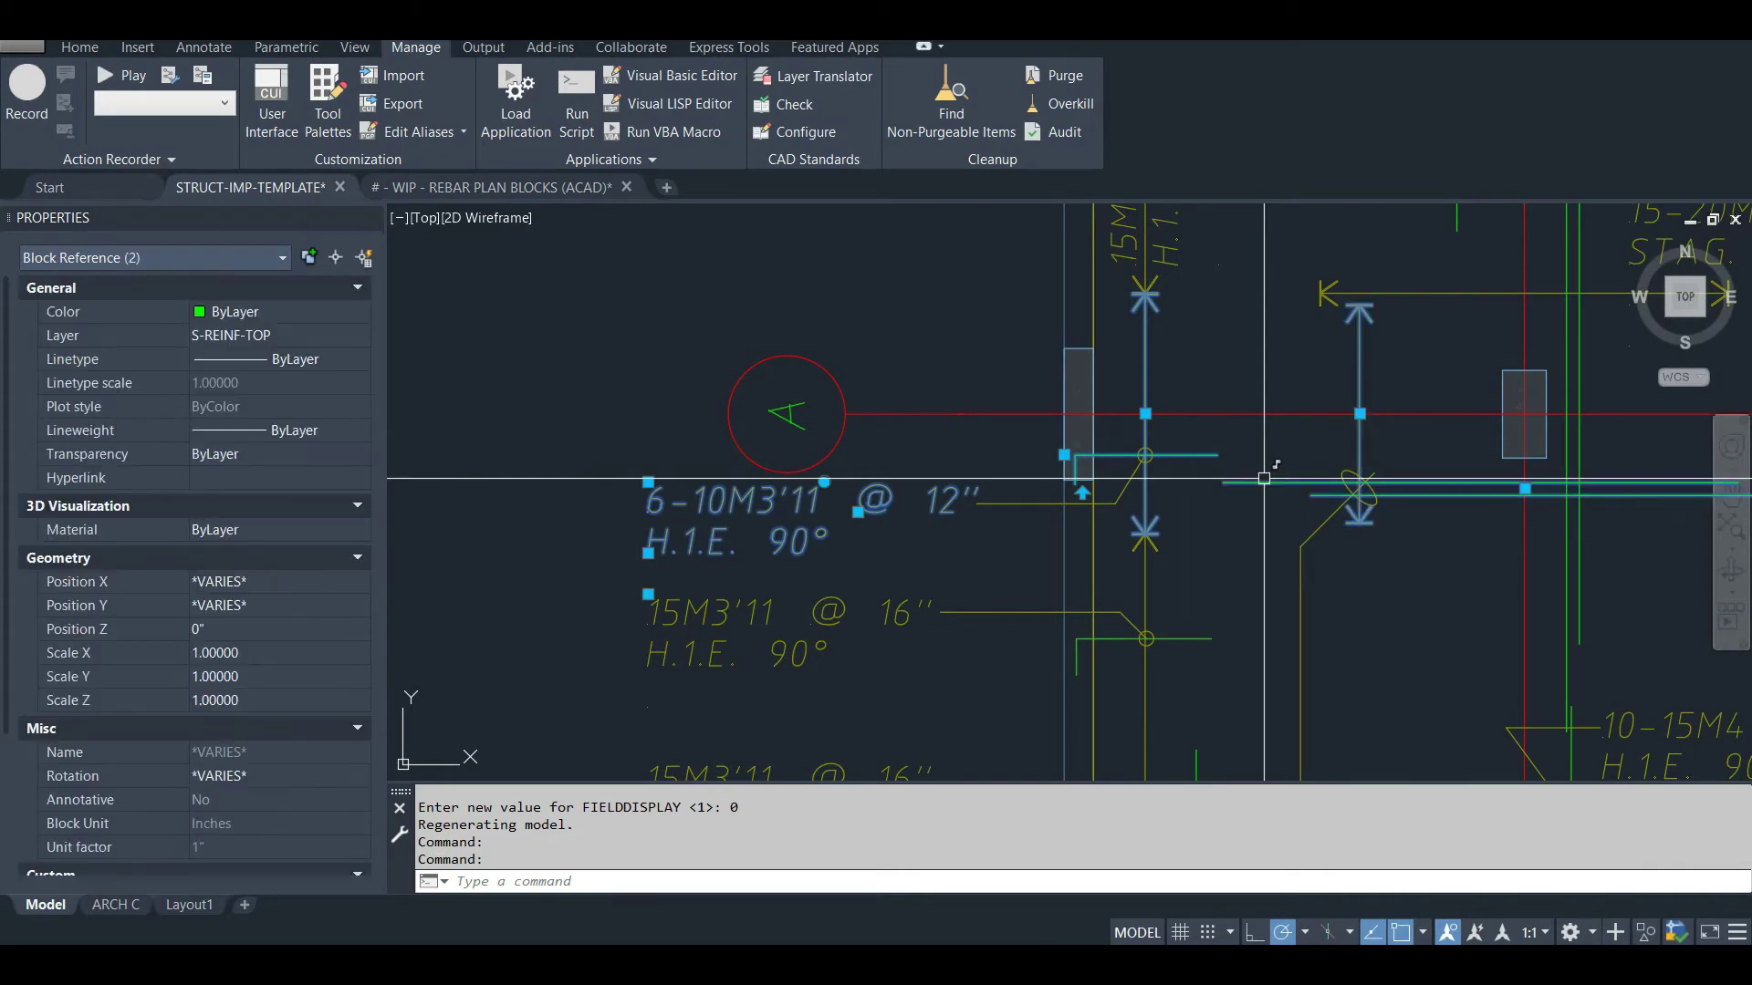
key(Escape)
key(Escape)
key(Escape)
scroll(1186, 511, down, 4)
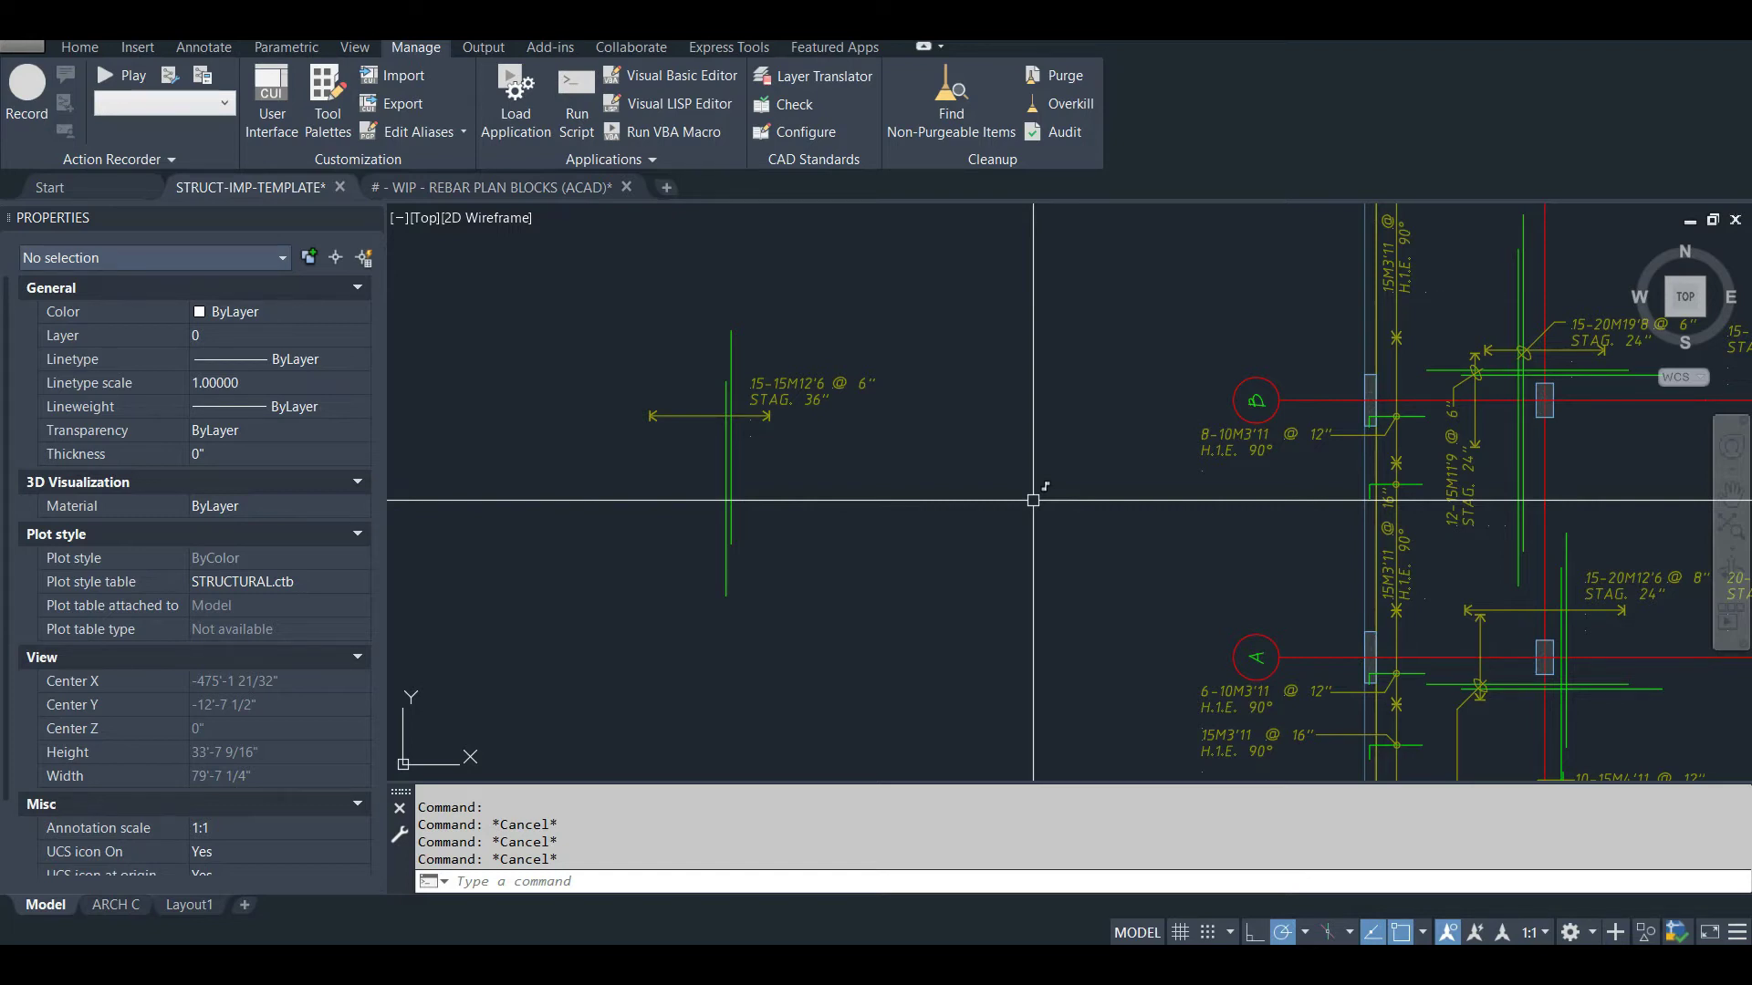
middle_drag(1047, 469, 764, 494)
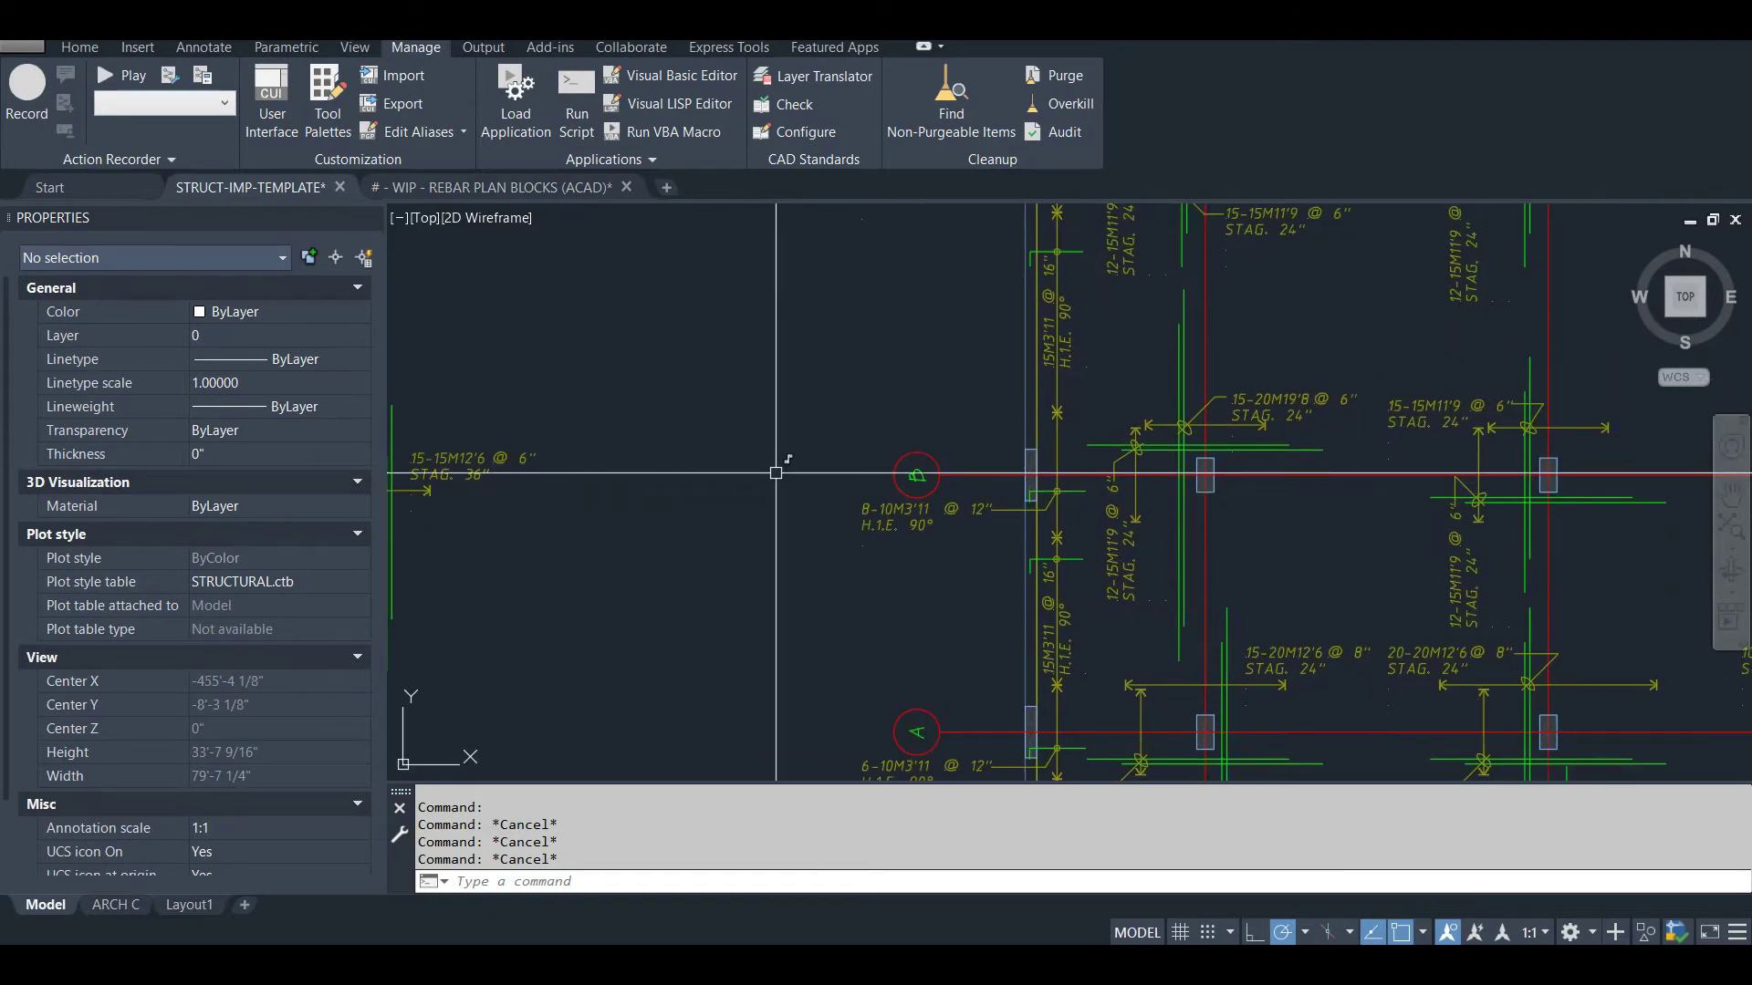
middle_drag(659, 429, 1006, 339)
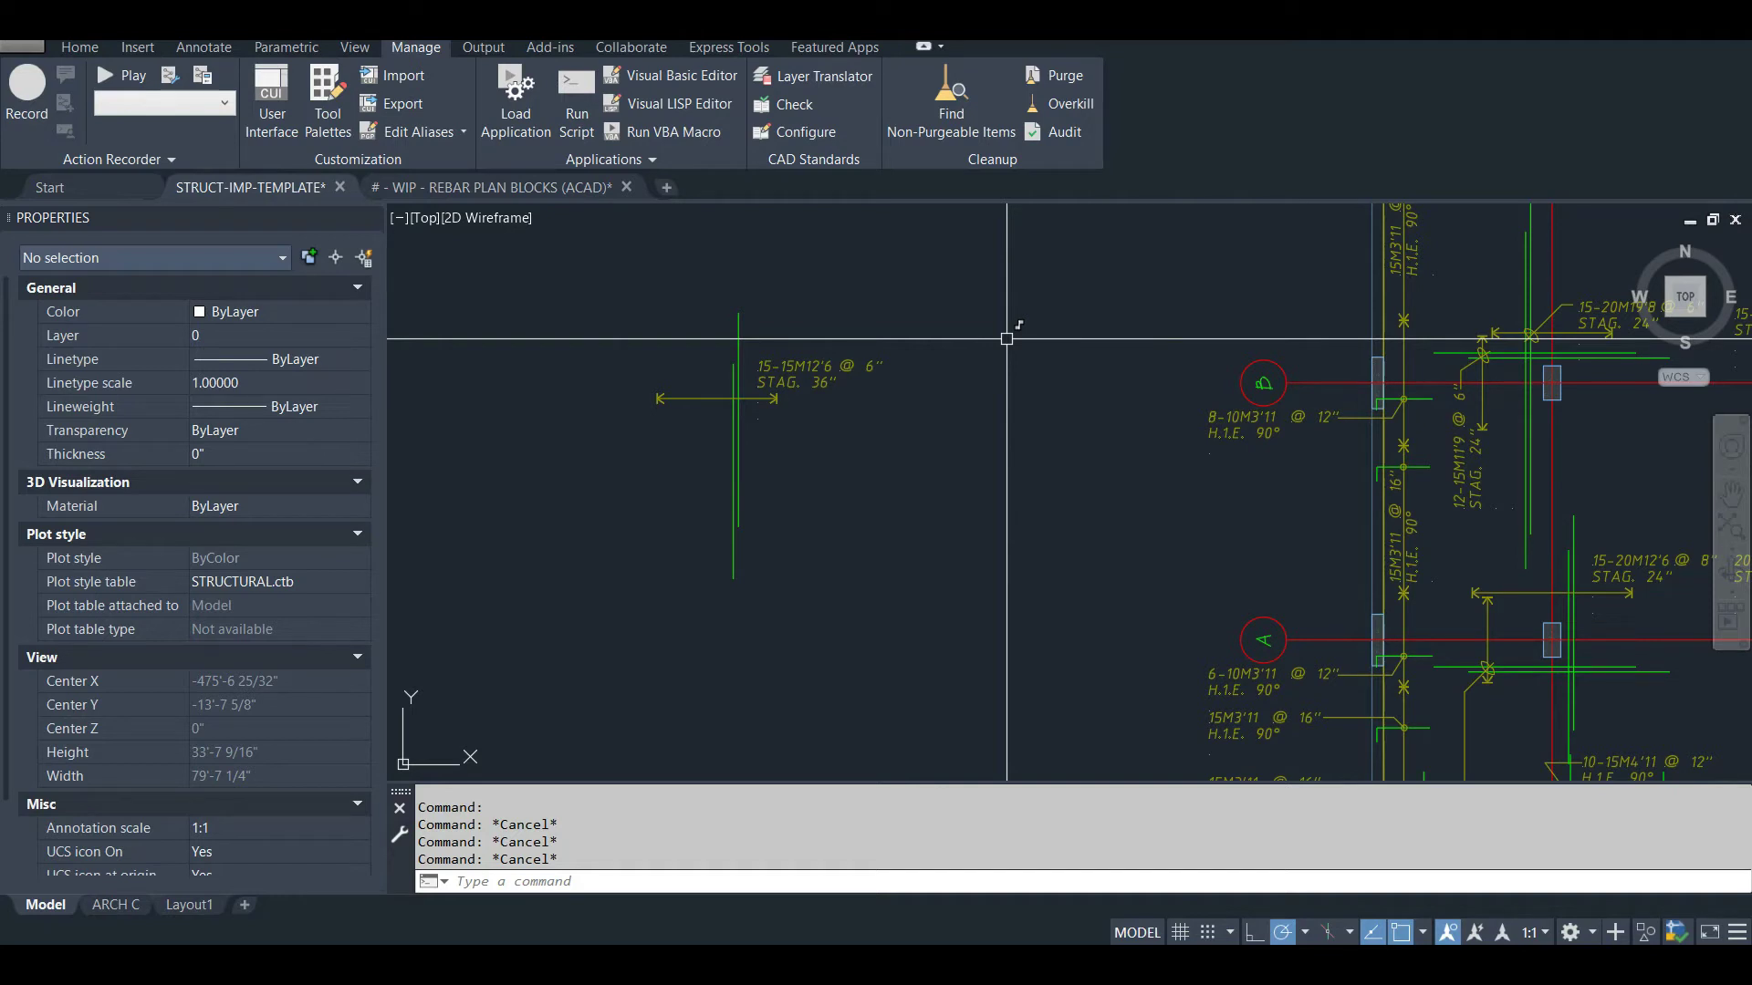
Step: Overwrite the ##-##M##, @_## and STAG_## attributes of the copied rebar block with # each
scroll(785, 342, up, 2)
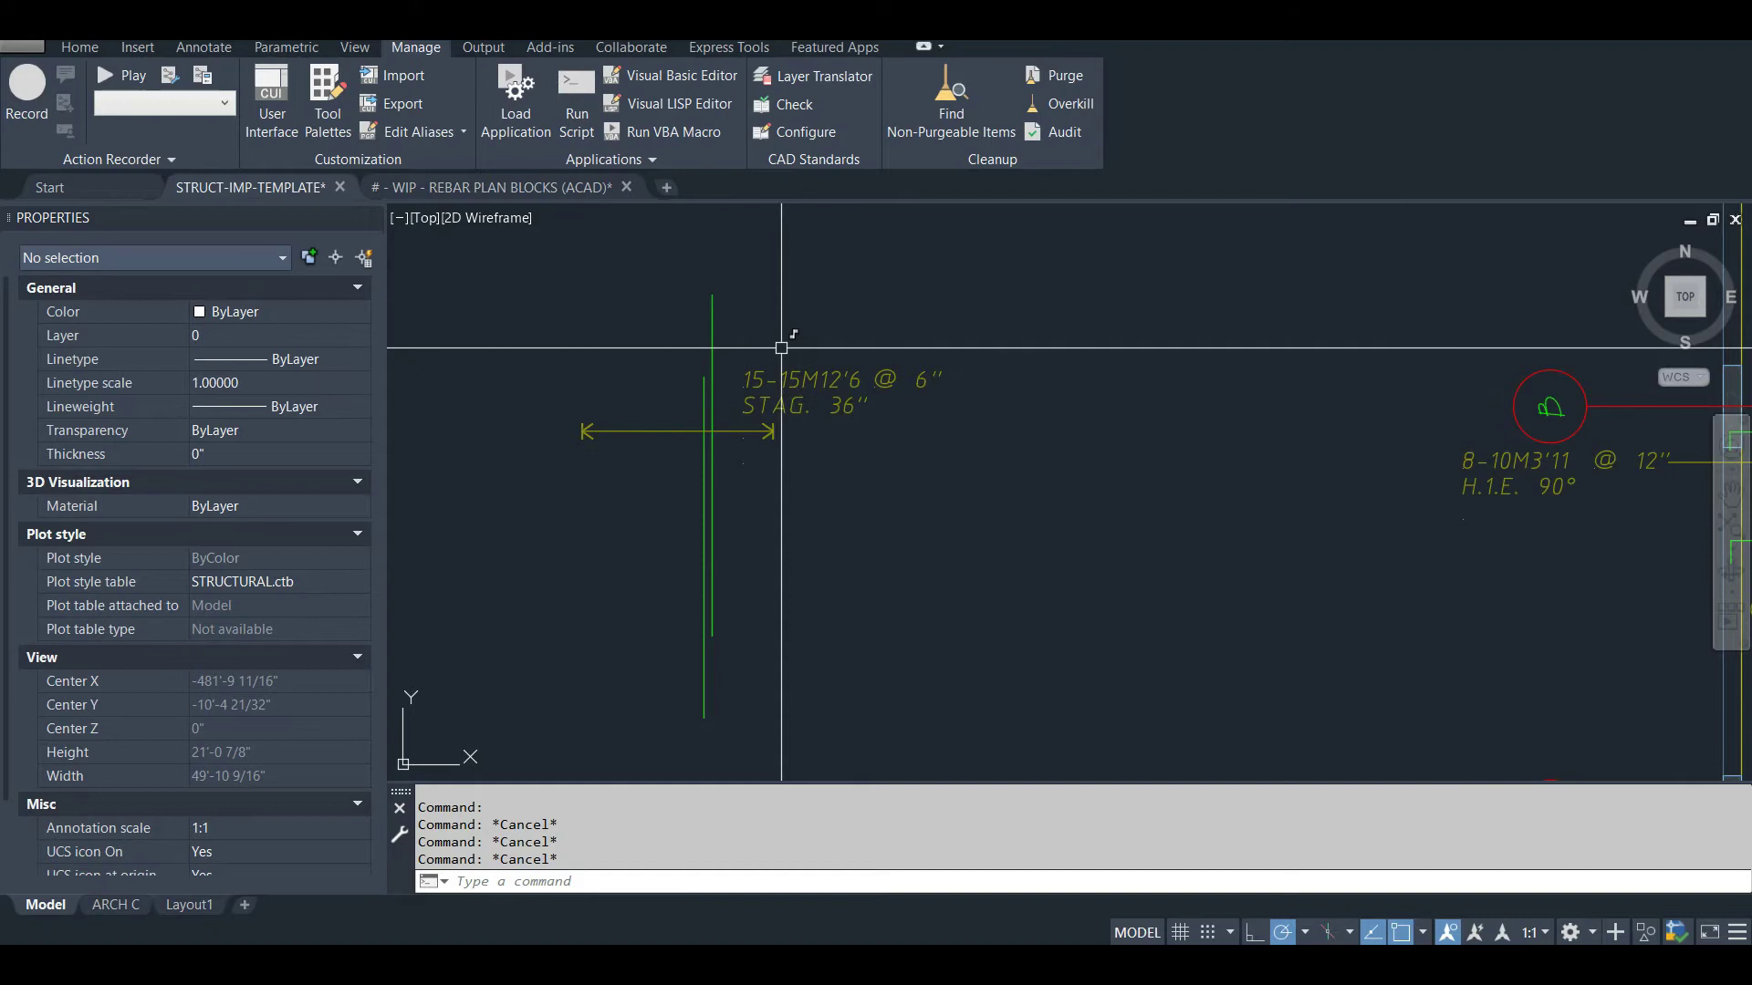
click(789, 368)
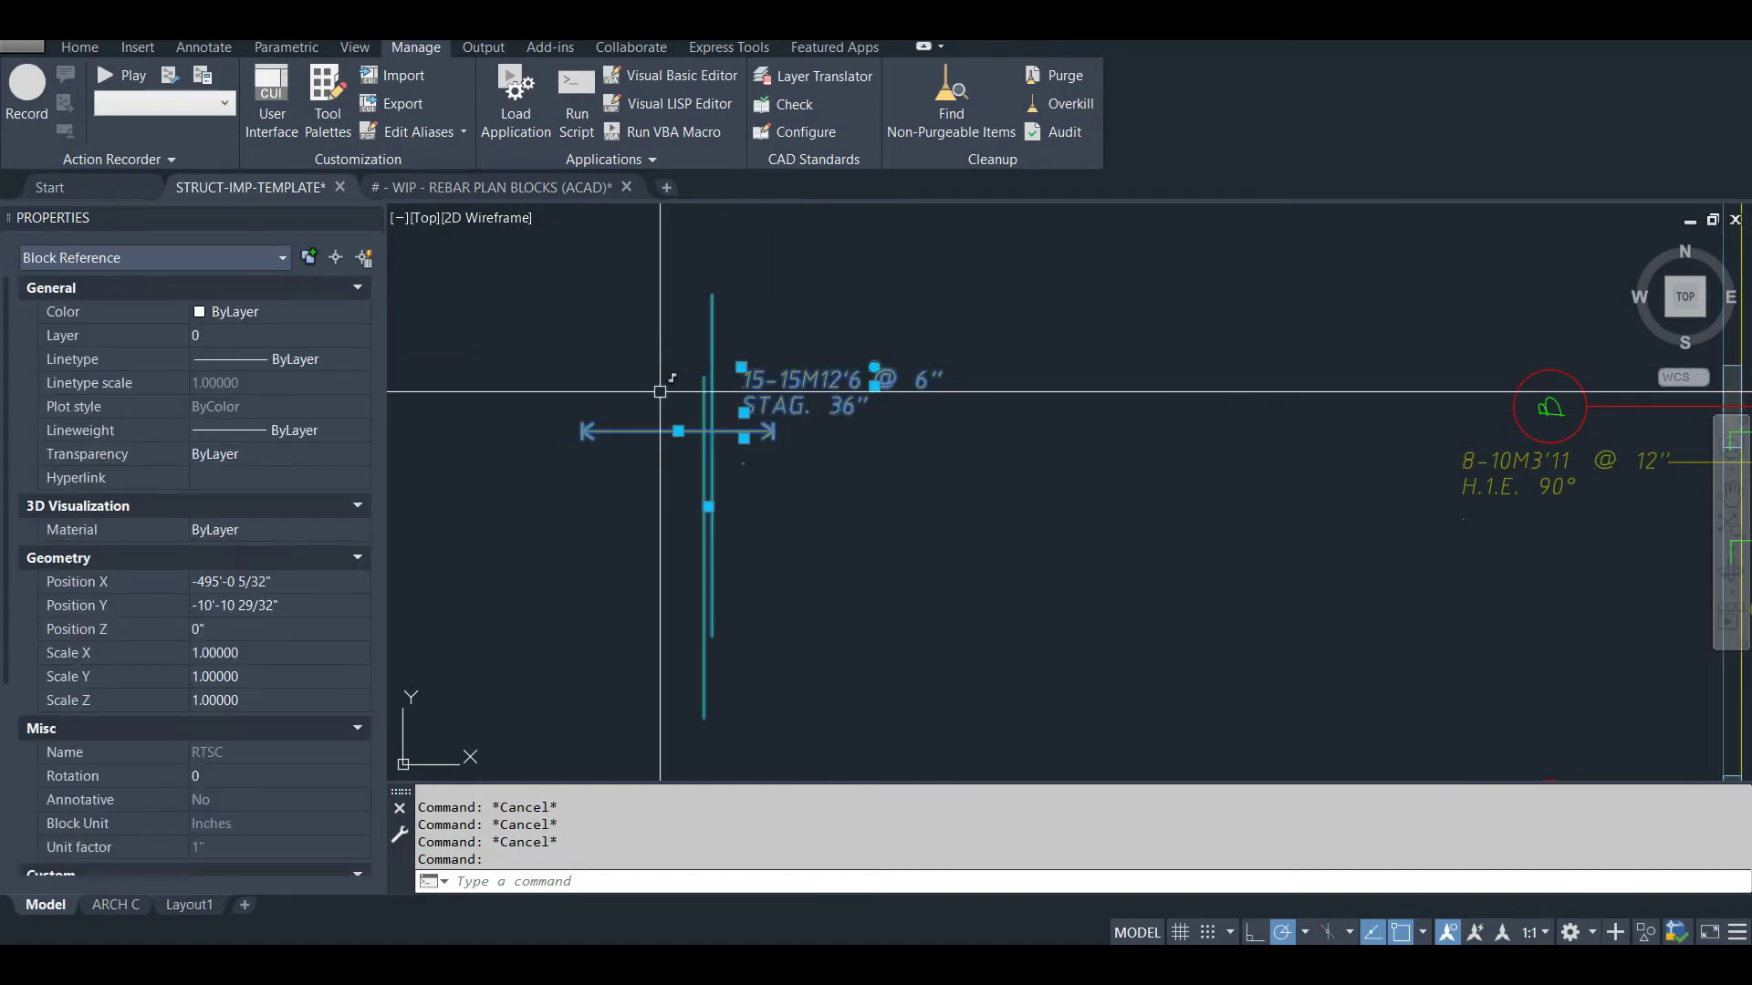
middle_drag(660, 392, 657, 407)
scroll(273, 547, down, 4)
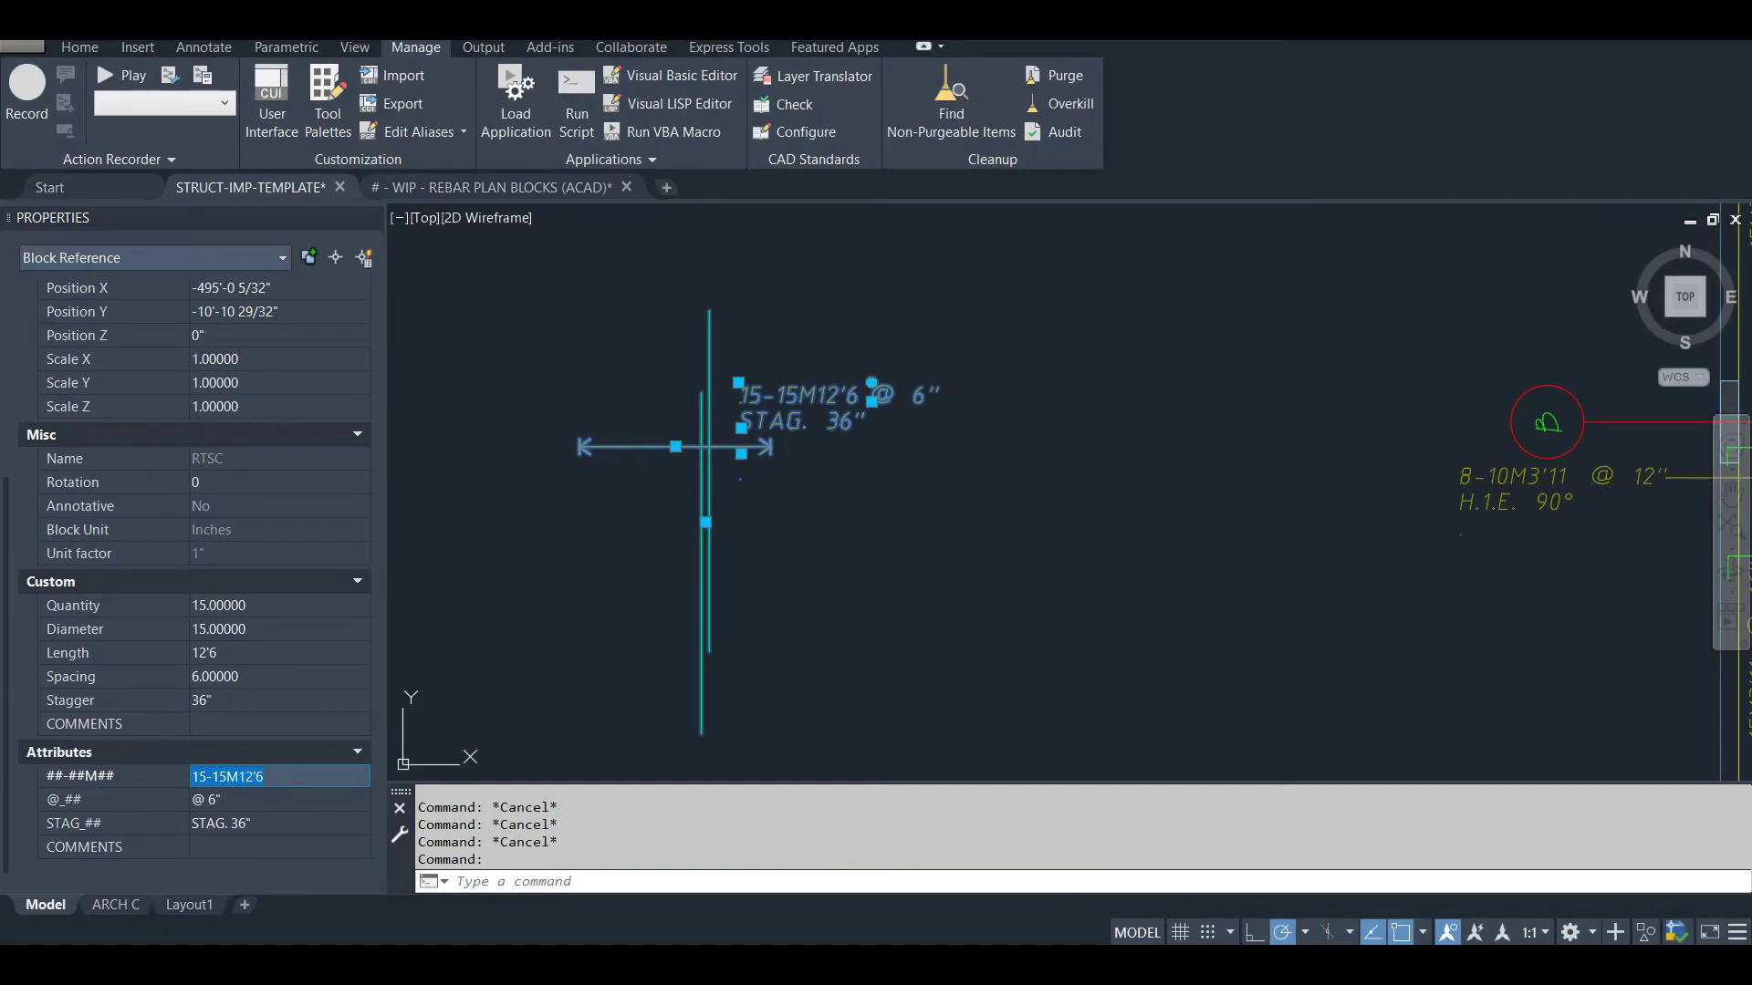
text(#)
key(Tab)
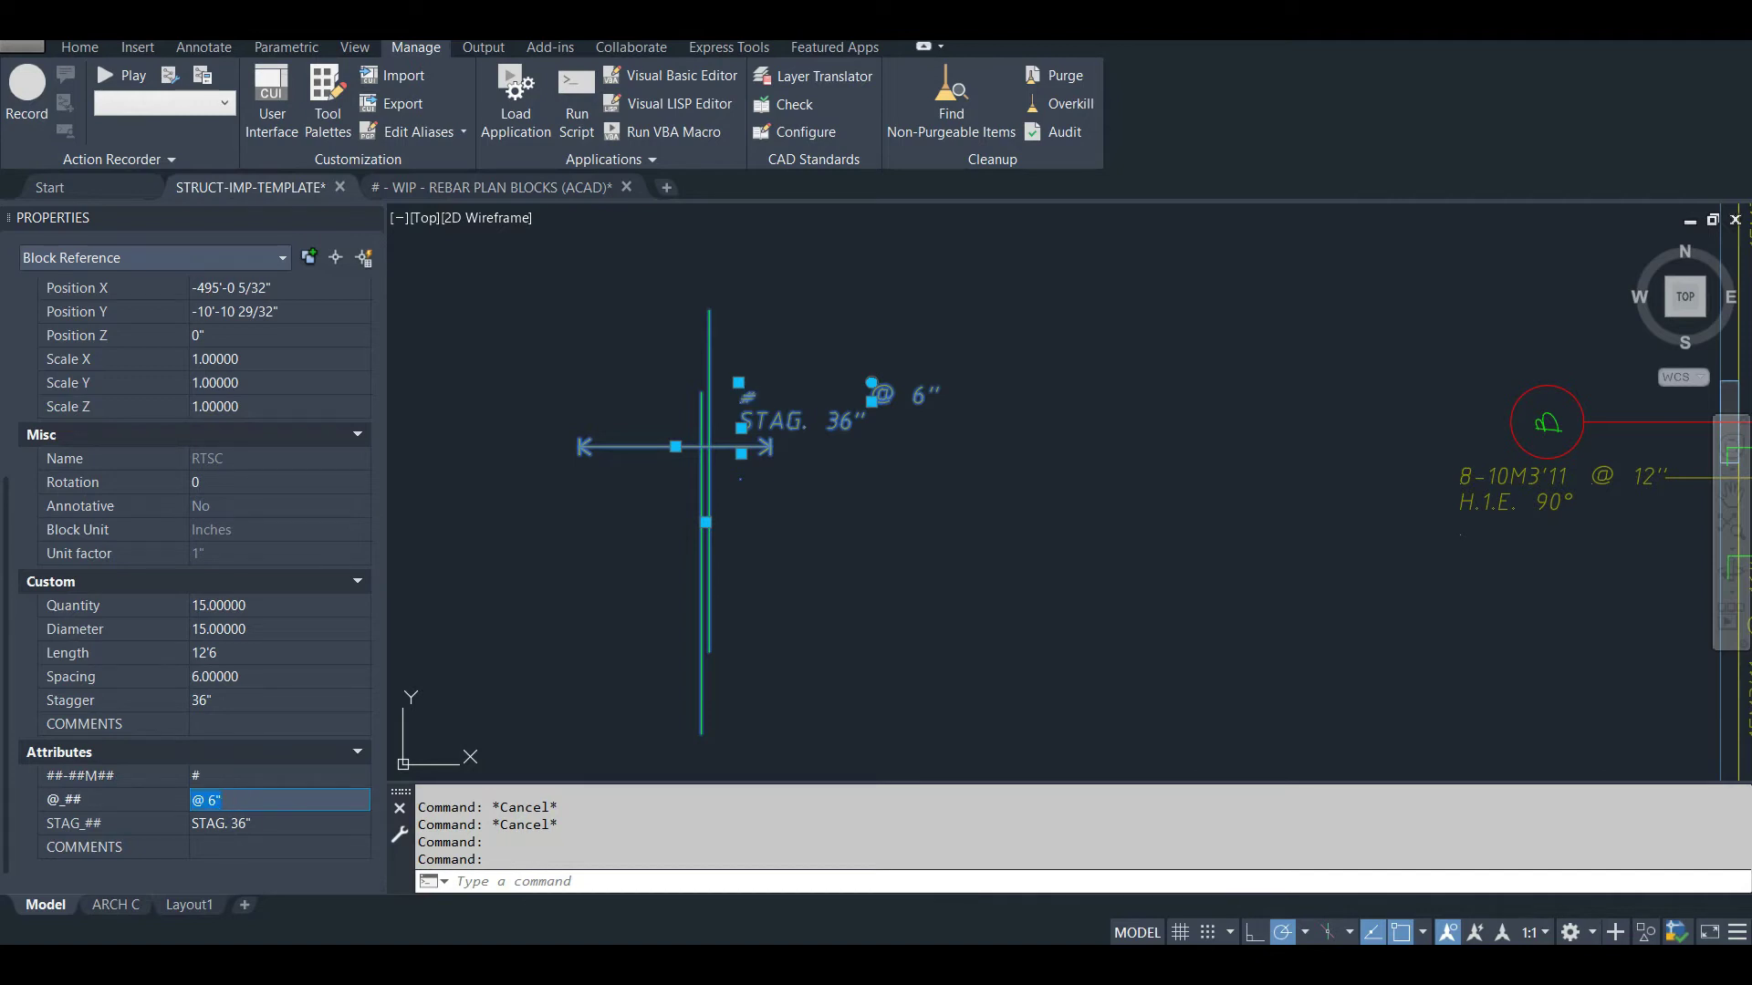
text(#)
key(Tab)
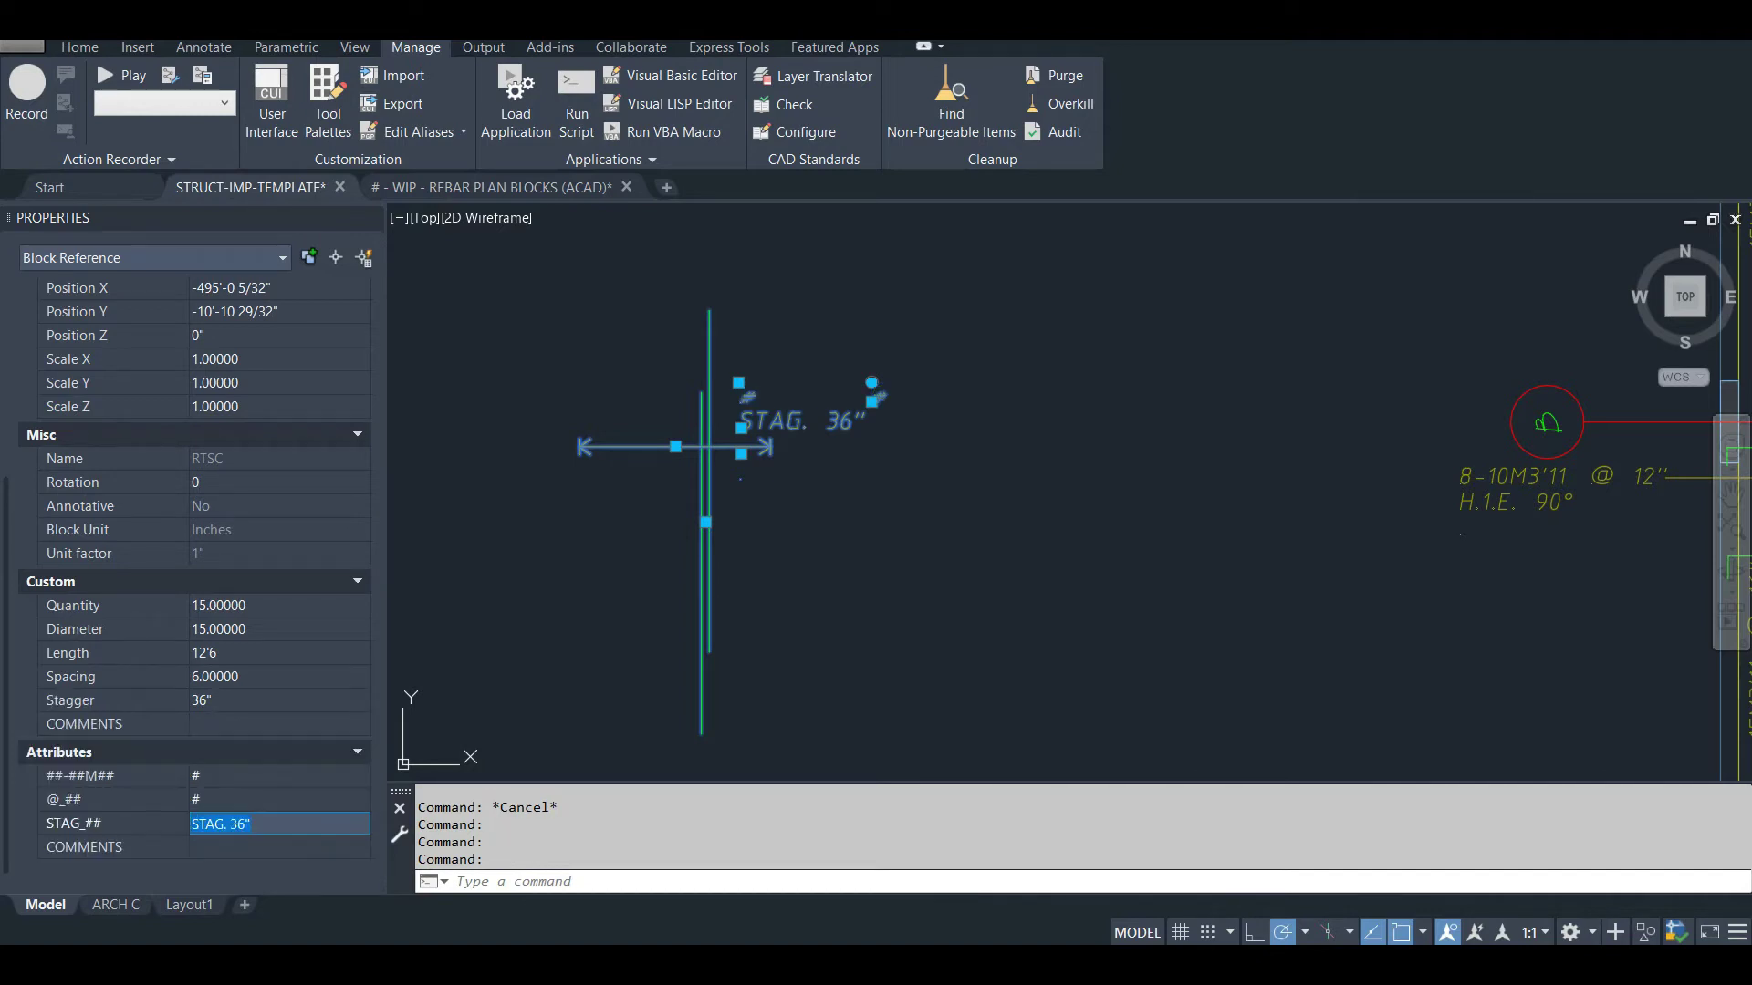
text(#)
key(Return)
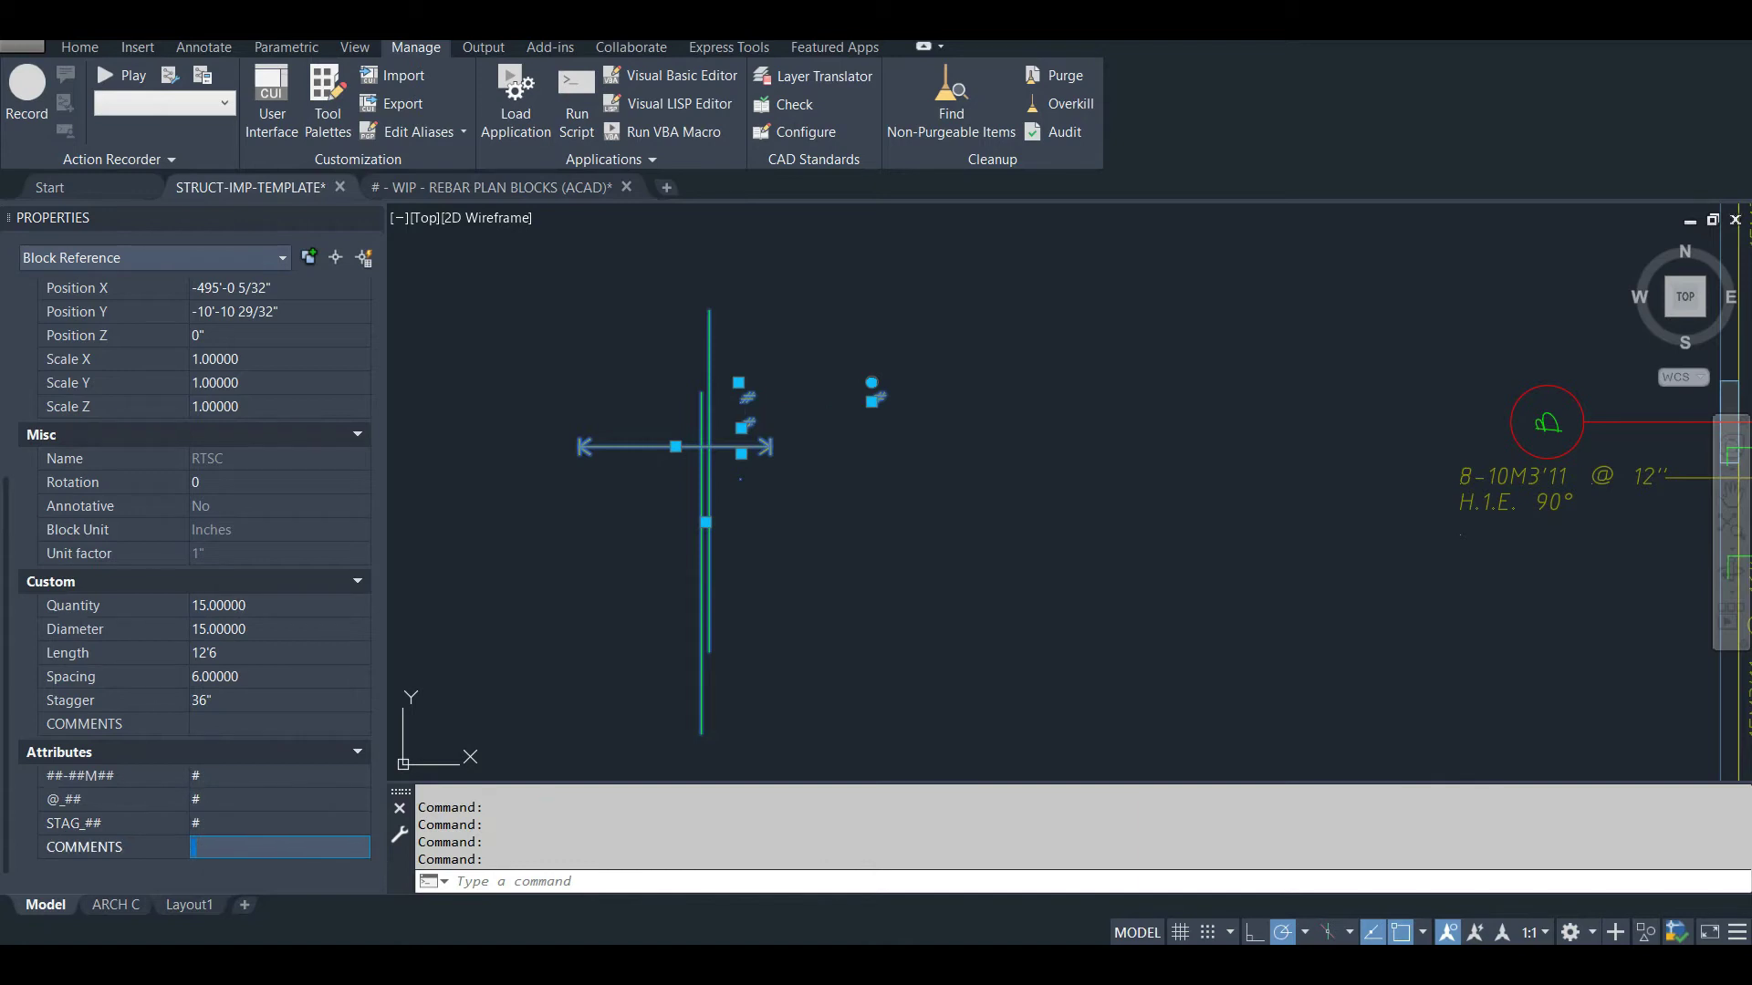
key(Escape)
key(Escape)
key(Escape)
scroll(880, 504, down, 3)
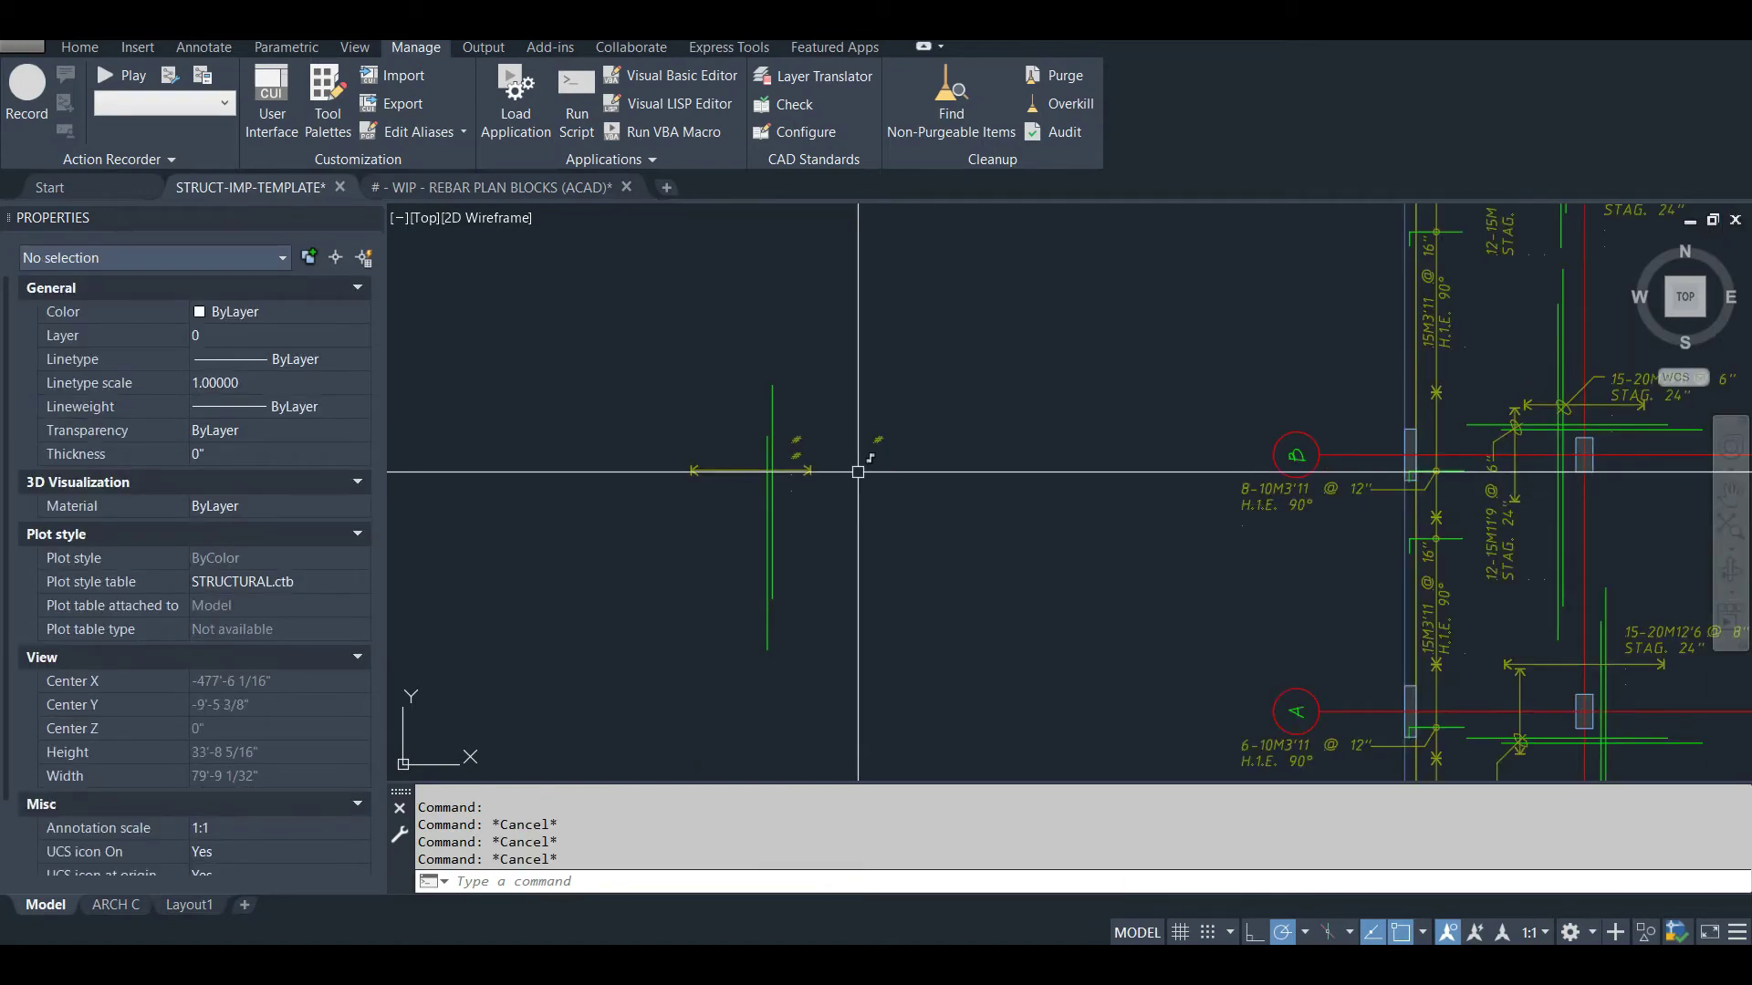
middle_drag(940, 578, 758, 392)
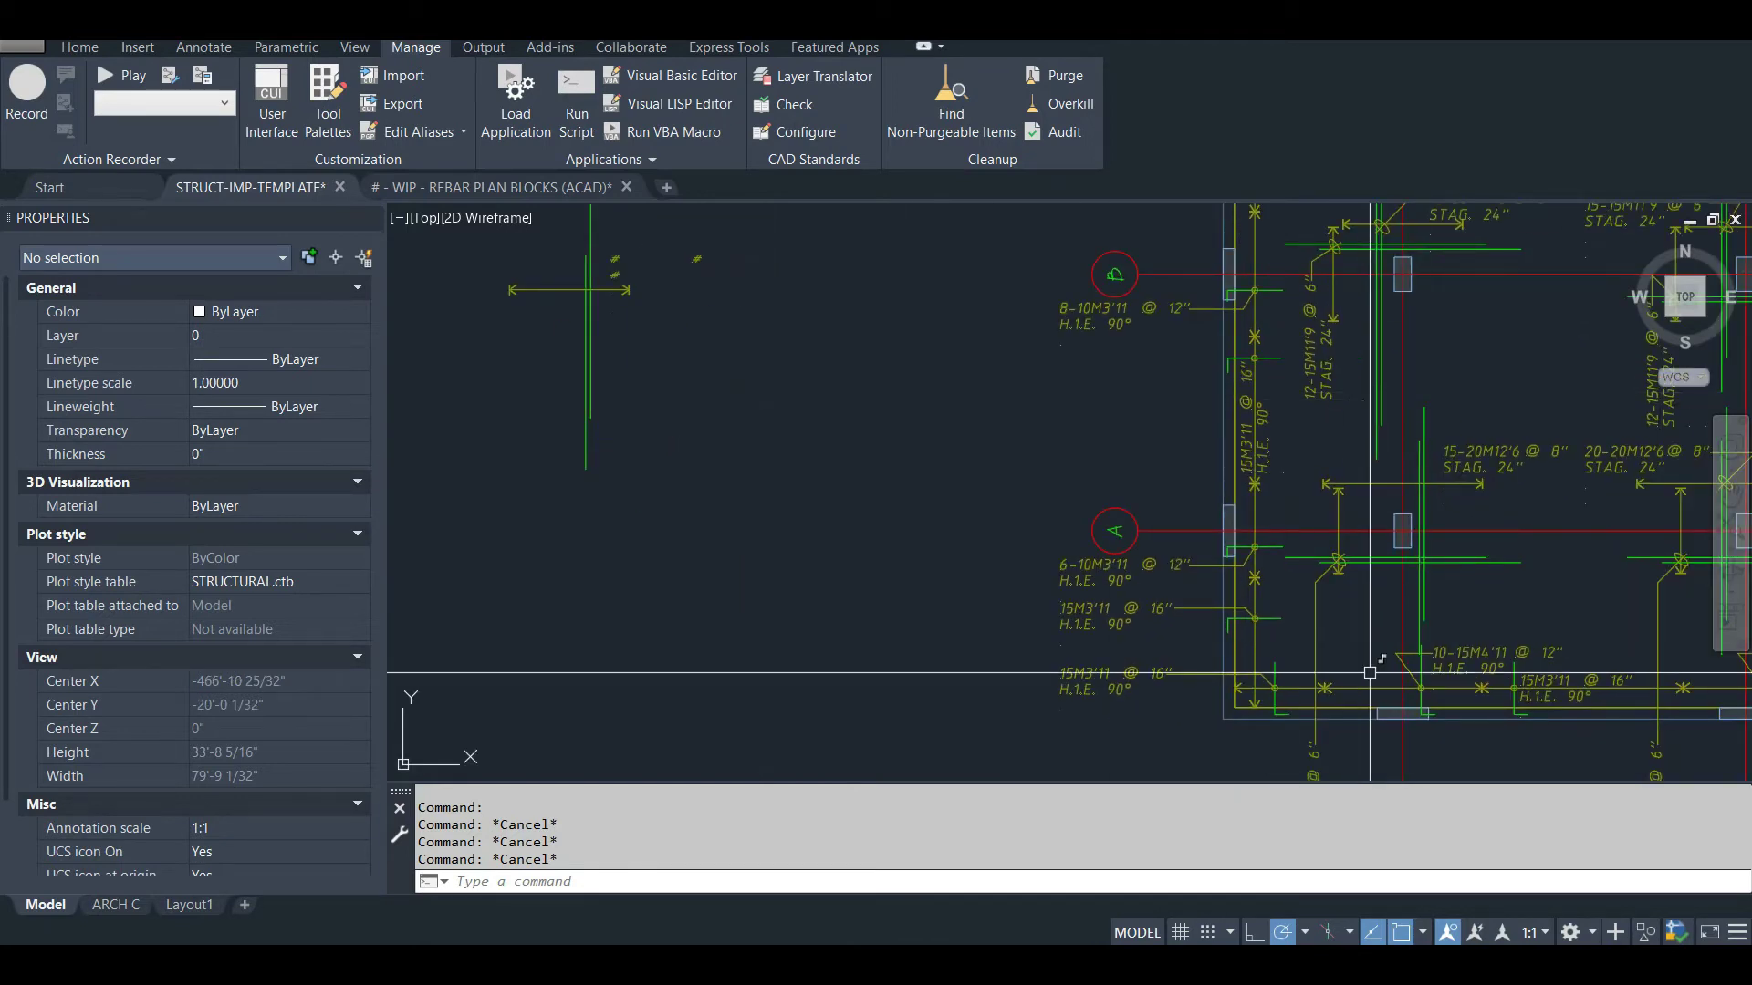
middle_drag(771, 377, 785, 489)
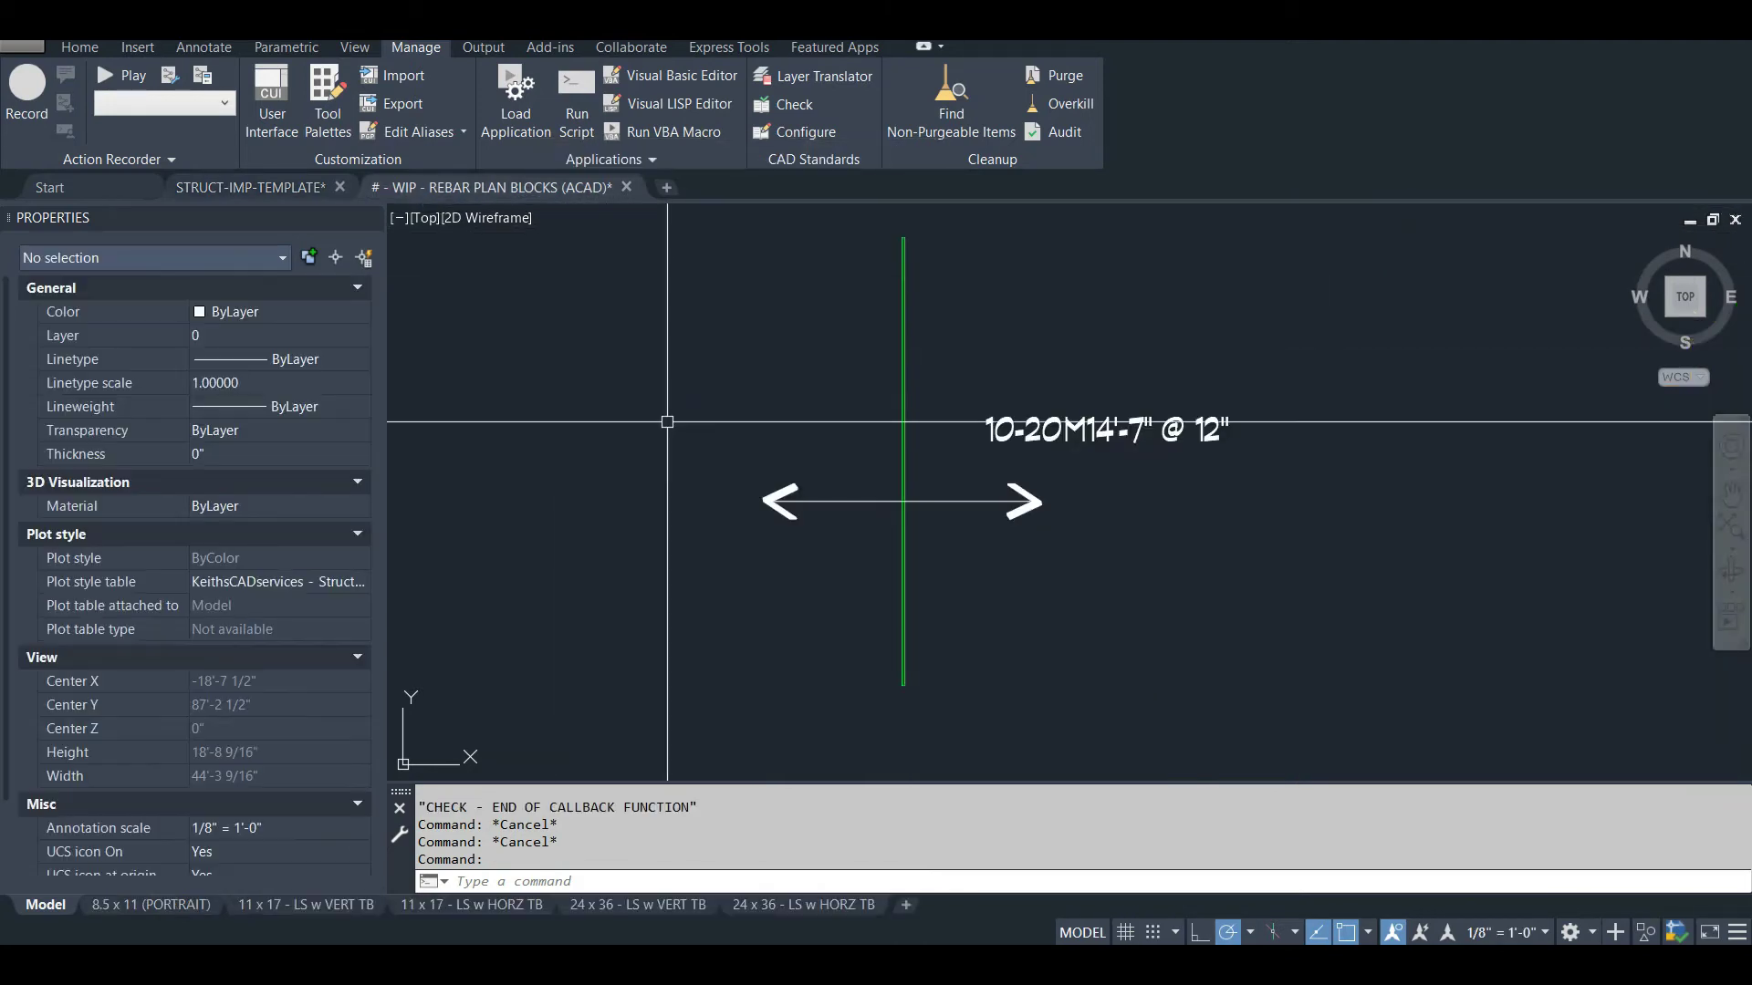
Step: In the rebar plan blocks drawing, stretch the green centered rebar block to a length of about 10'-11"
click(831, 416)
click(831, 416)
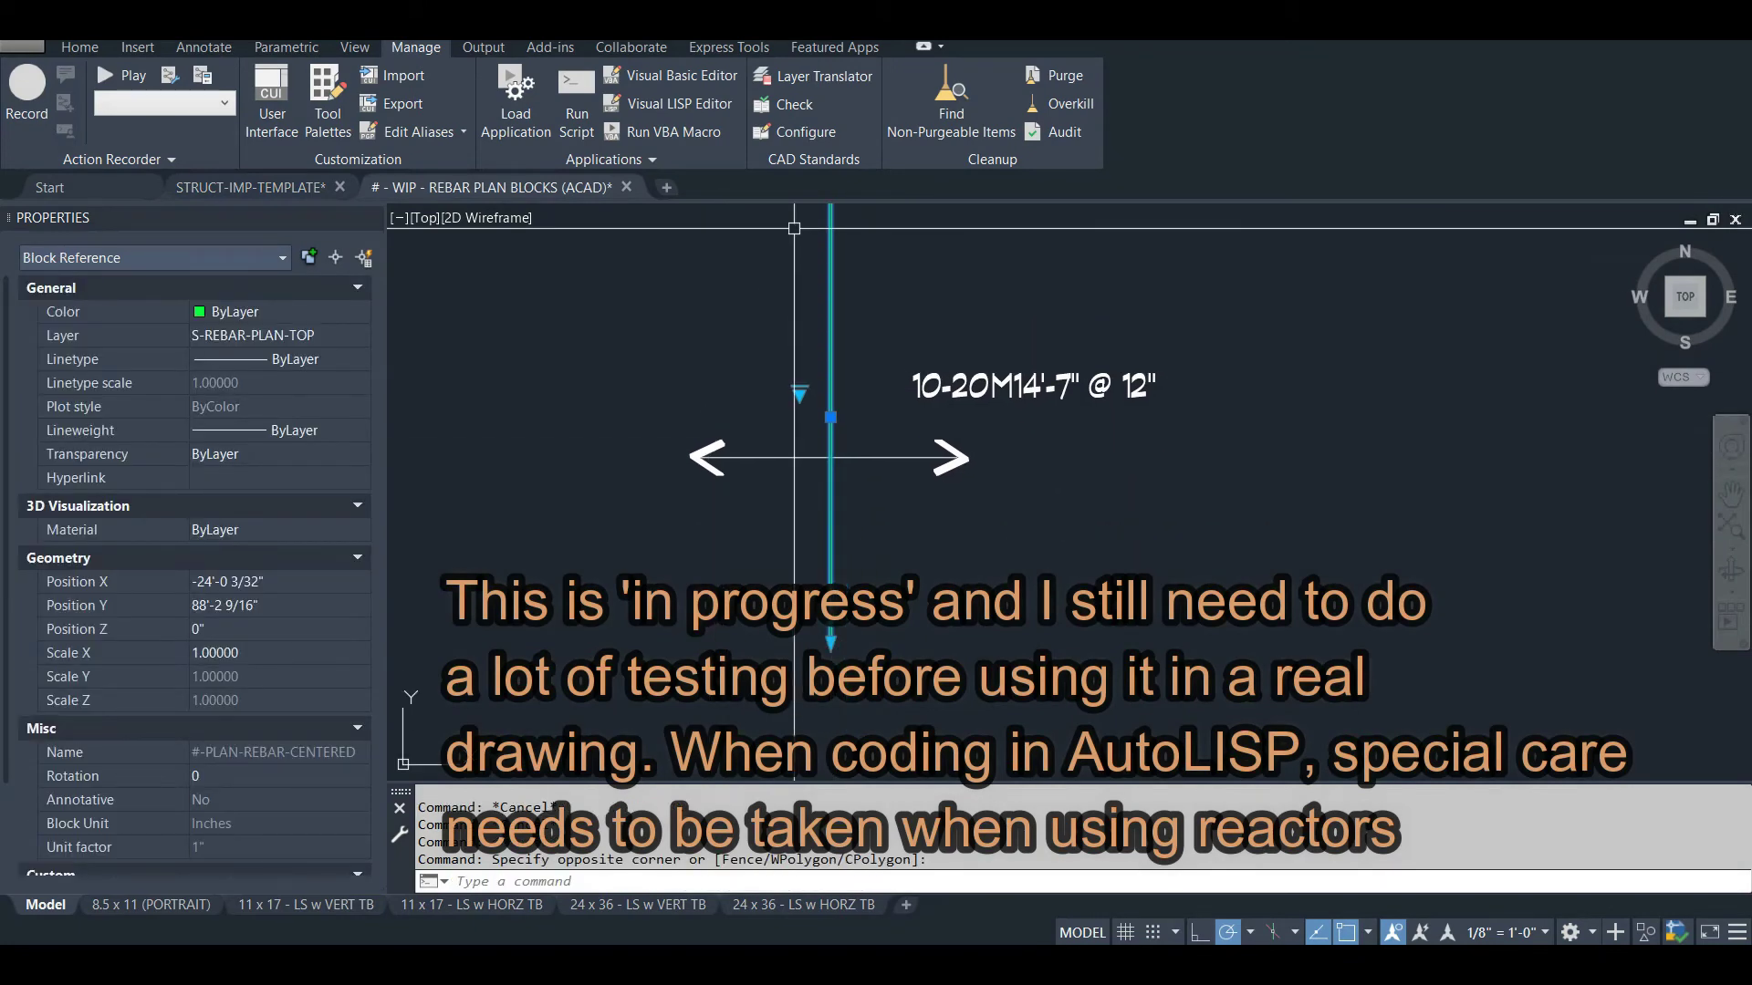
click(825, 289)
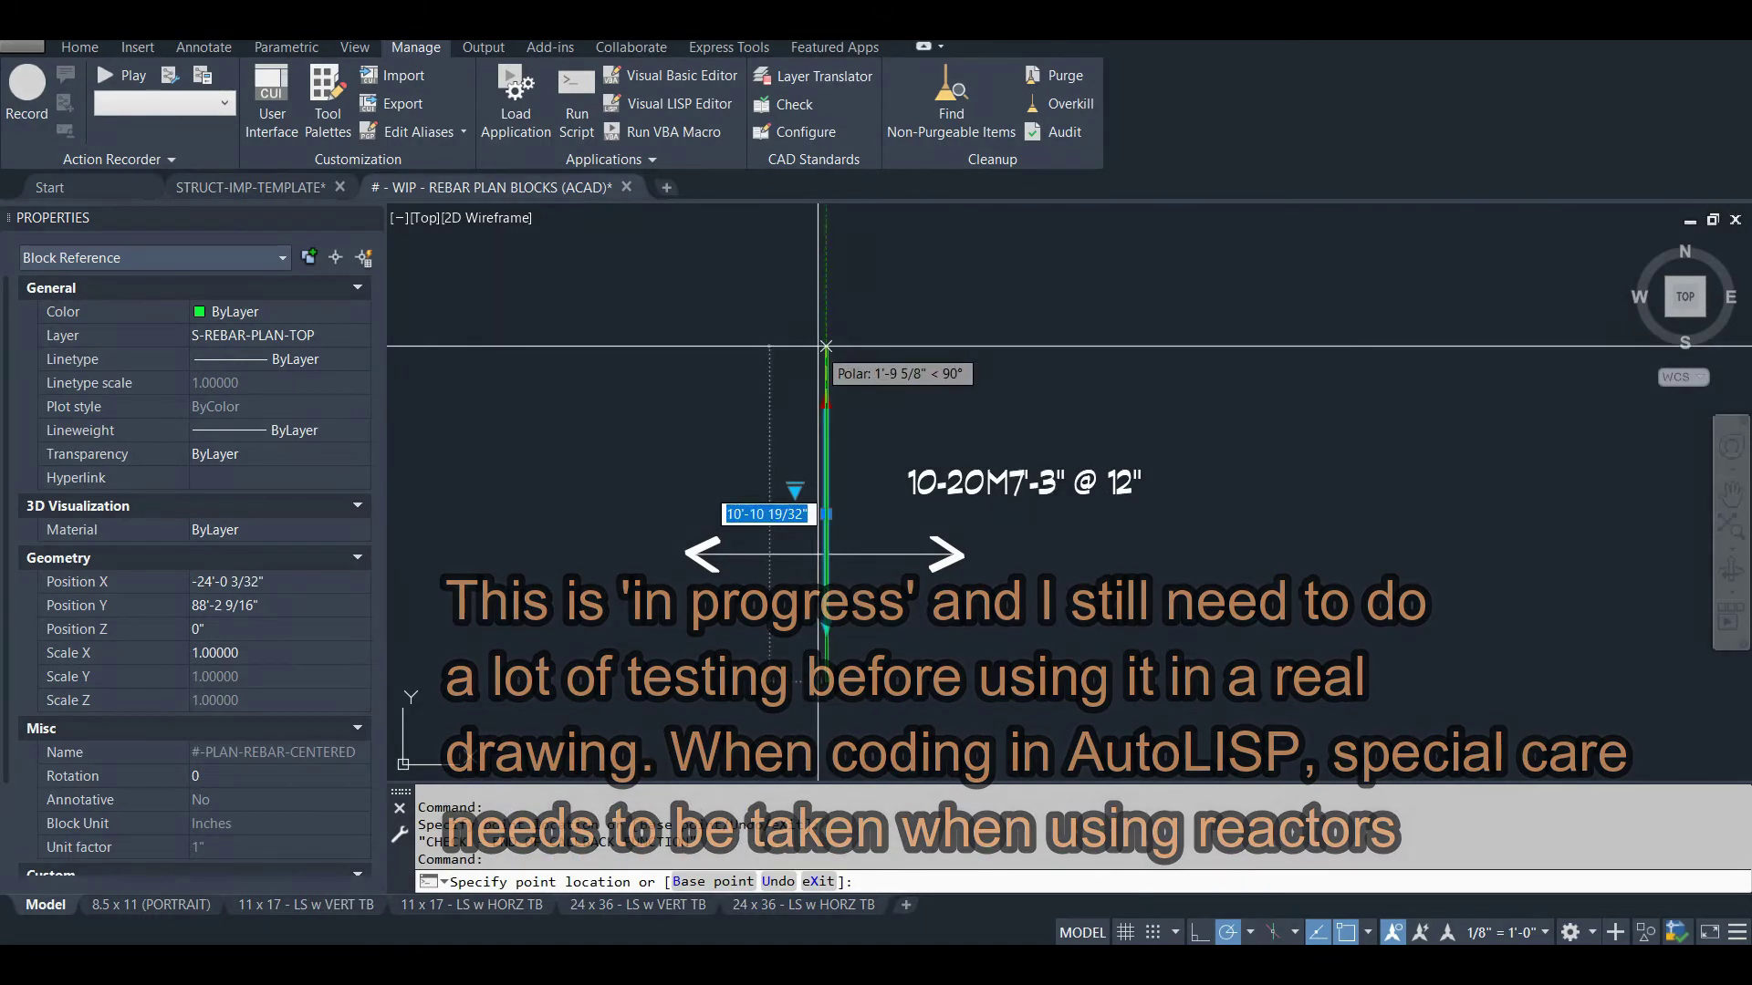
click(826, 345)
Step: Move the green rebar block by its midpoint up and left to about X -25'-4", Y 91'-5"
click(826, 514)
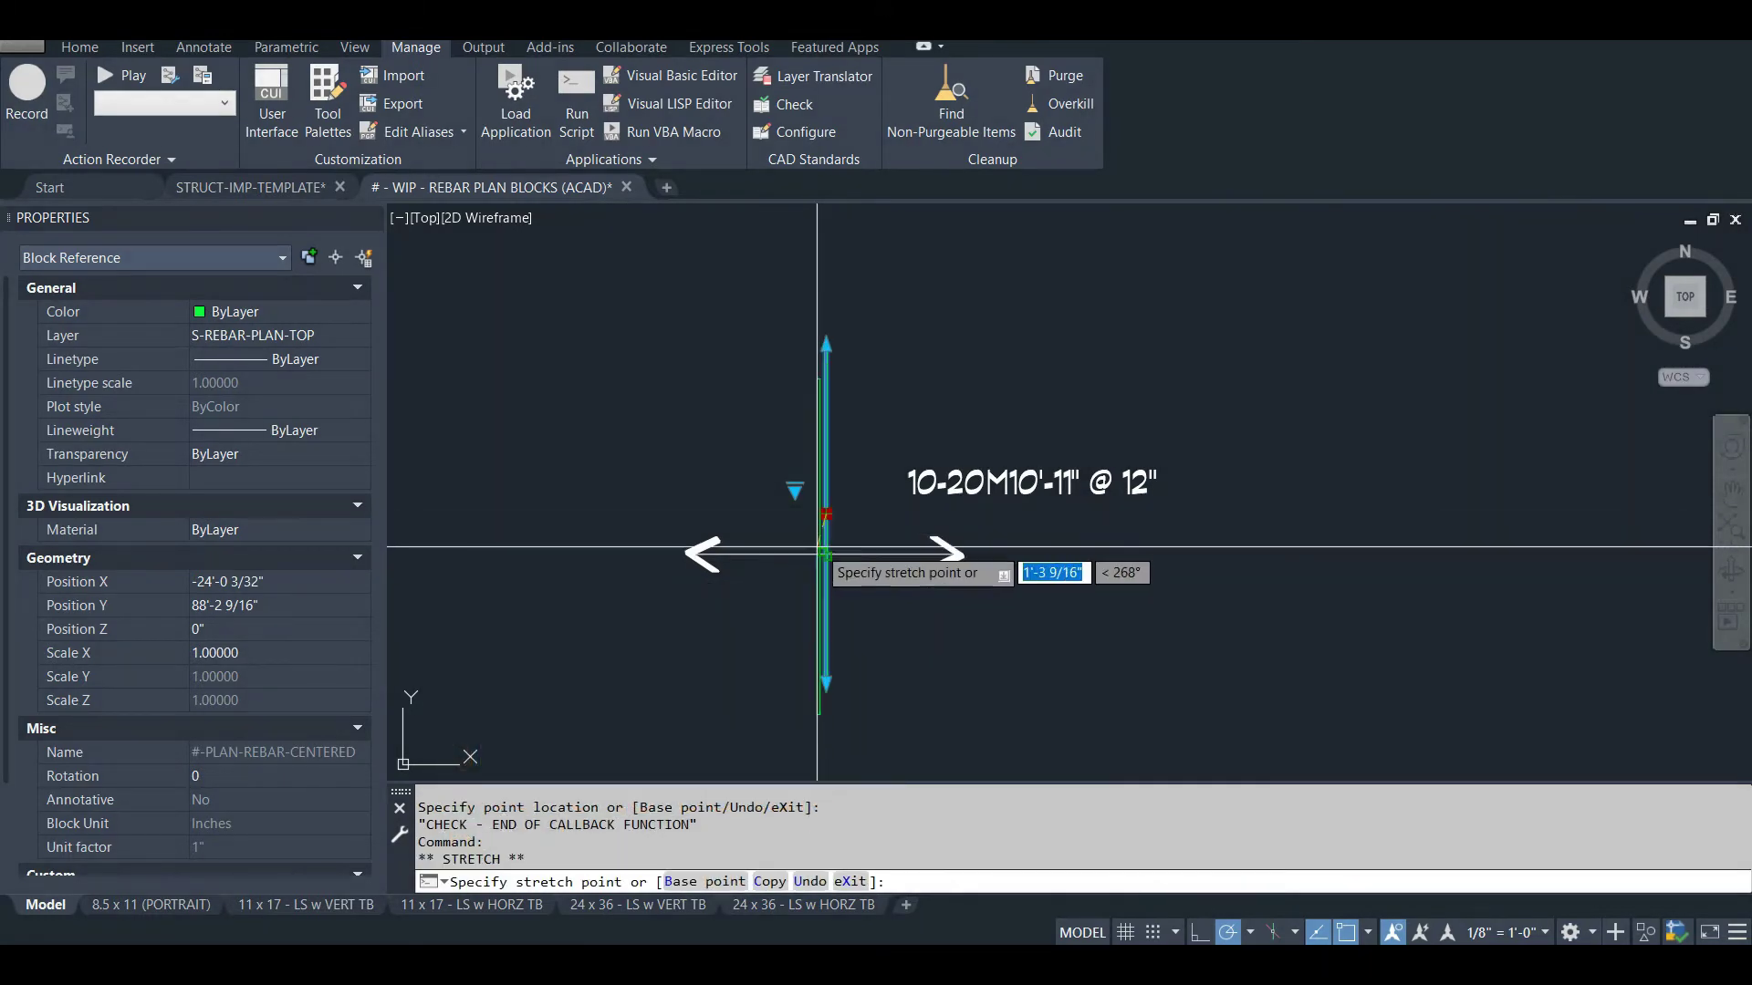
click(860, 396)
click(860, 397)
click(784, 415)
mouse_move(851, 448)
middle_down()
mouse_move(790, 334)
mouse_move(797, 414)
middle_up()
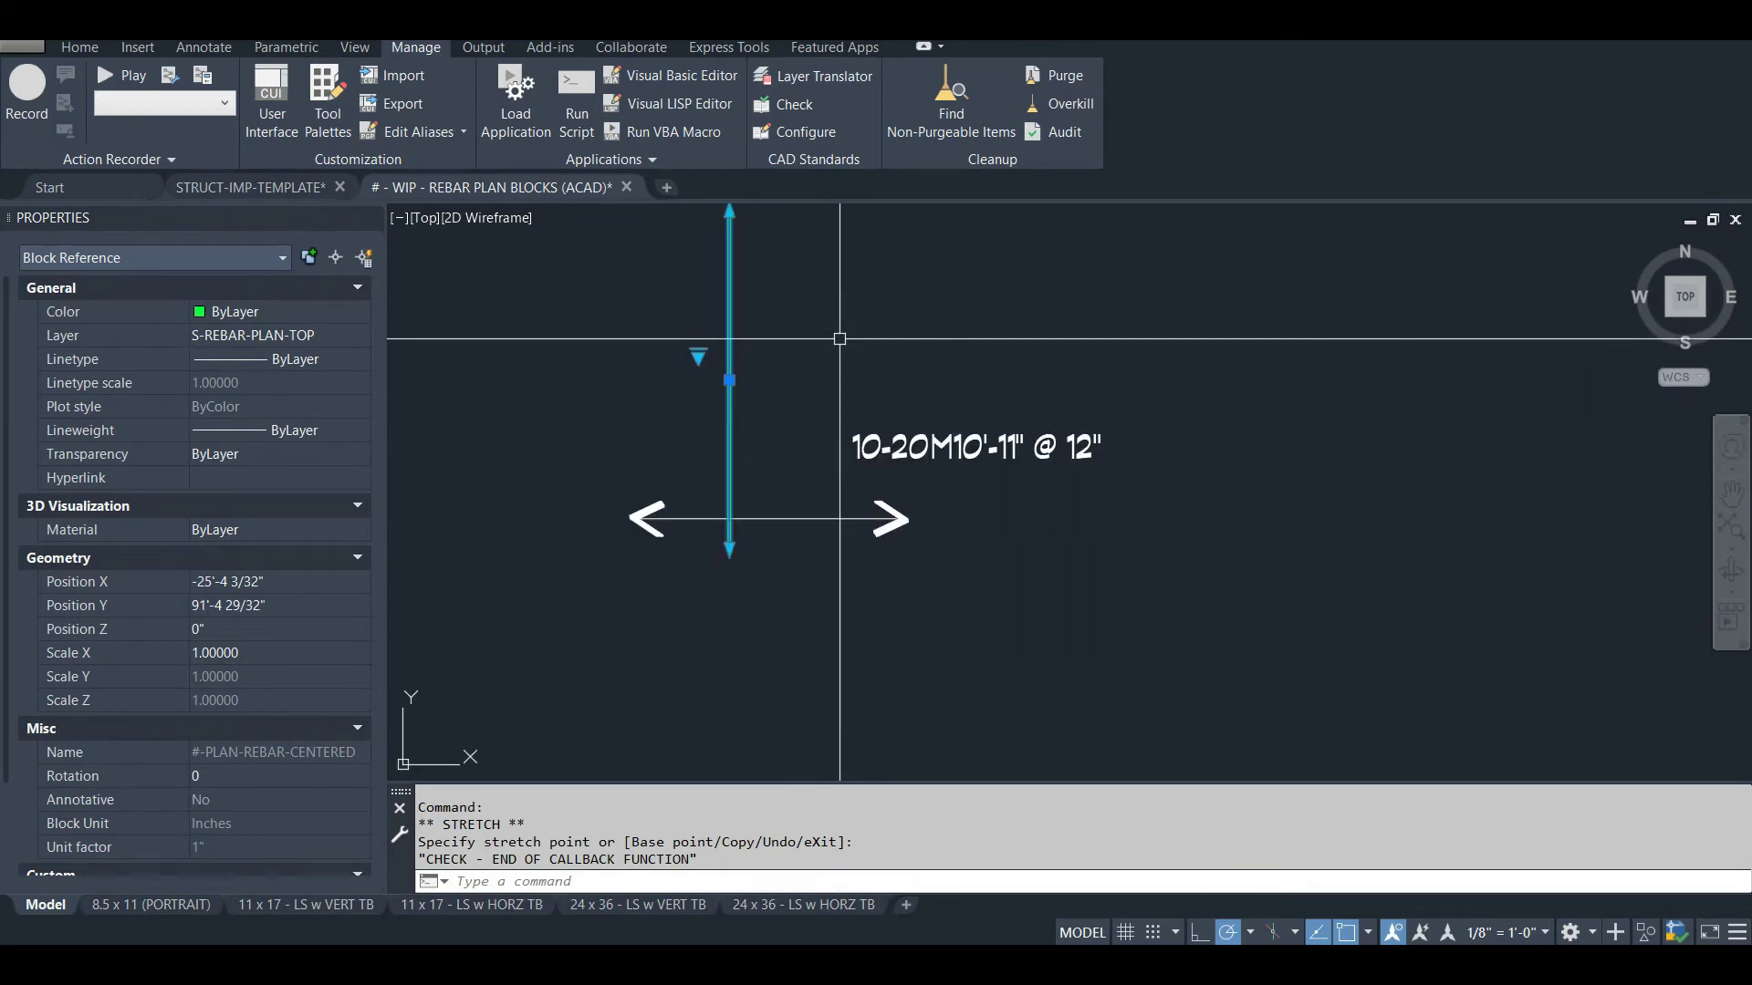
Step: Shorten the green centered rebar block from its upper end to a length of about 9'-7"
click(729, 212)
click(727, 257)
click(728, 257)
click(727, 257)
click(729, 265)
click(729, 229)
key(Escape)
click(927, 438)
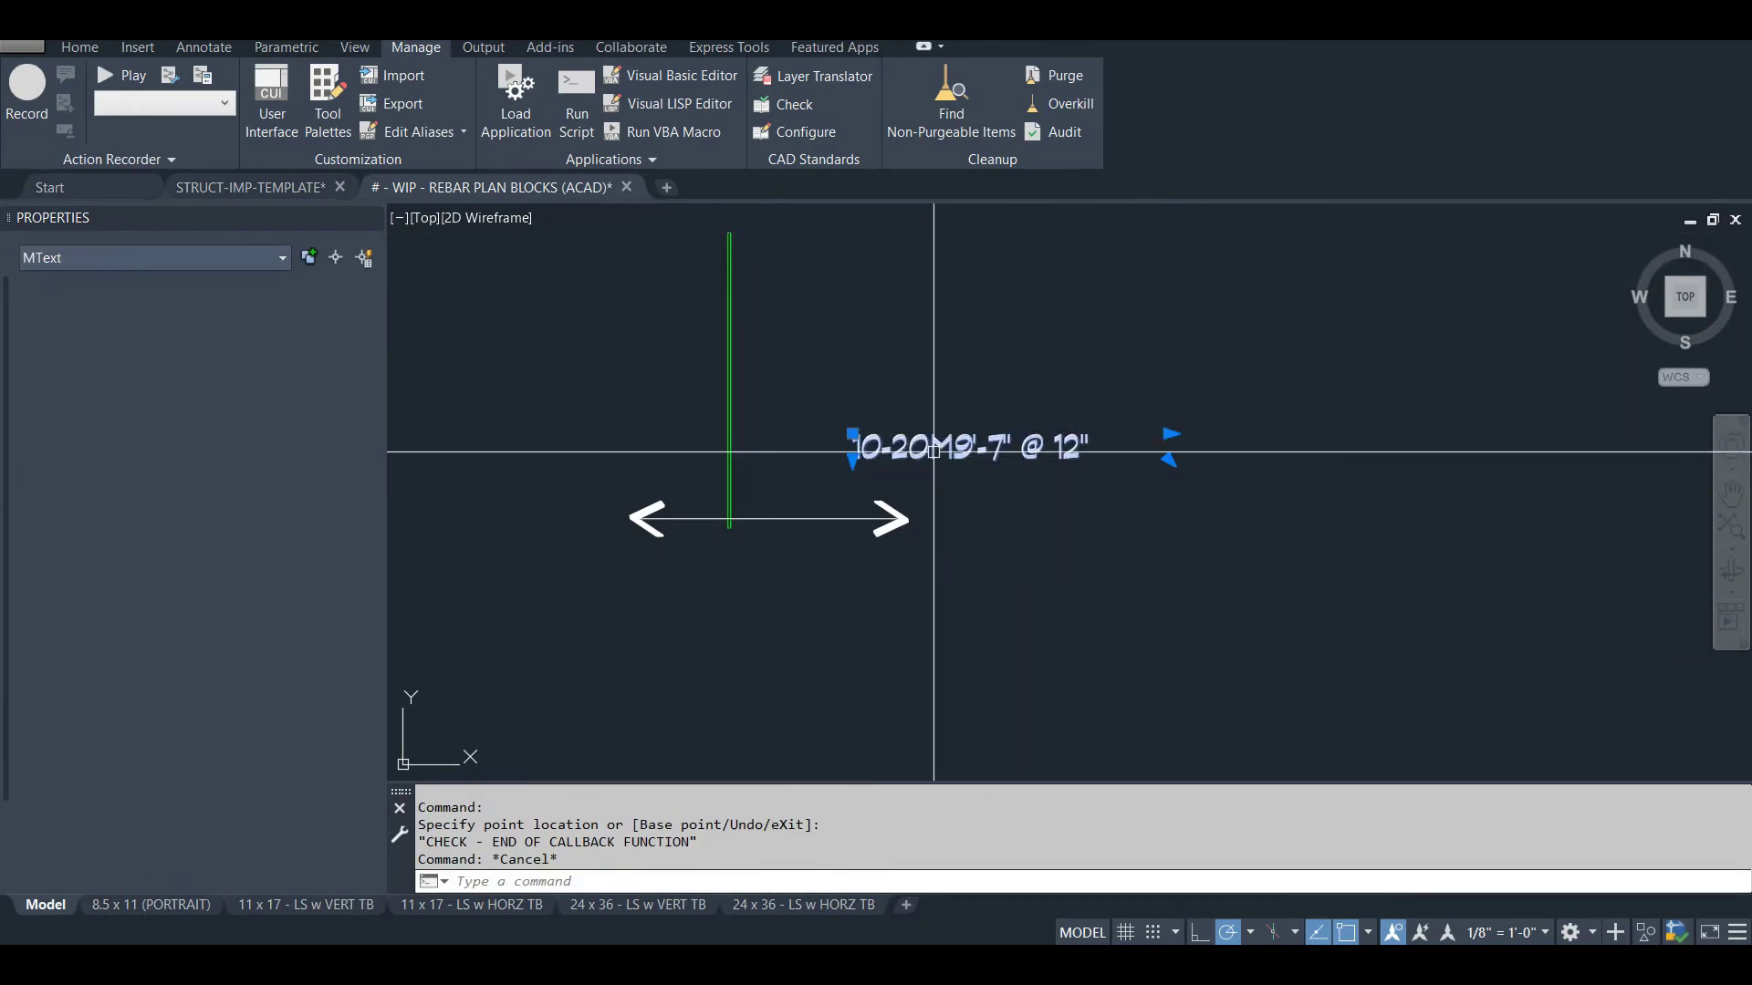
text(ro)
key(Return)
click(852, 434)
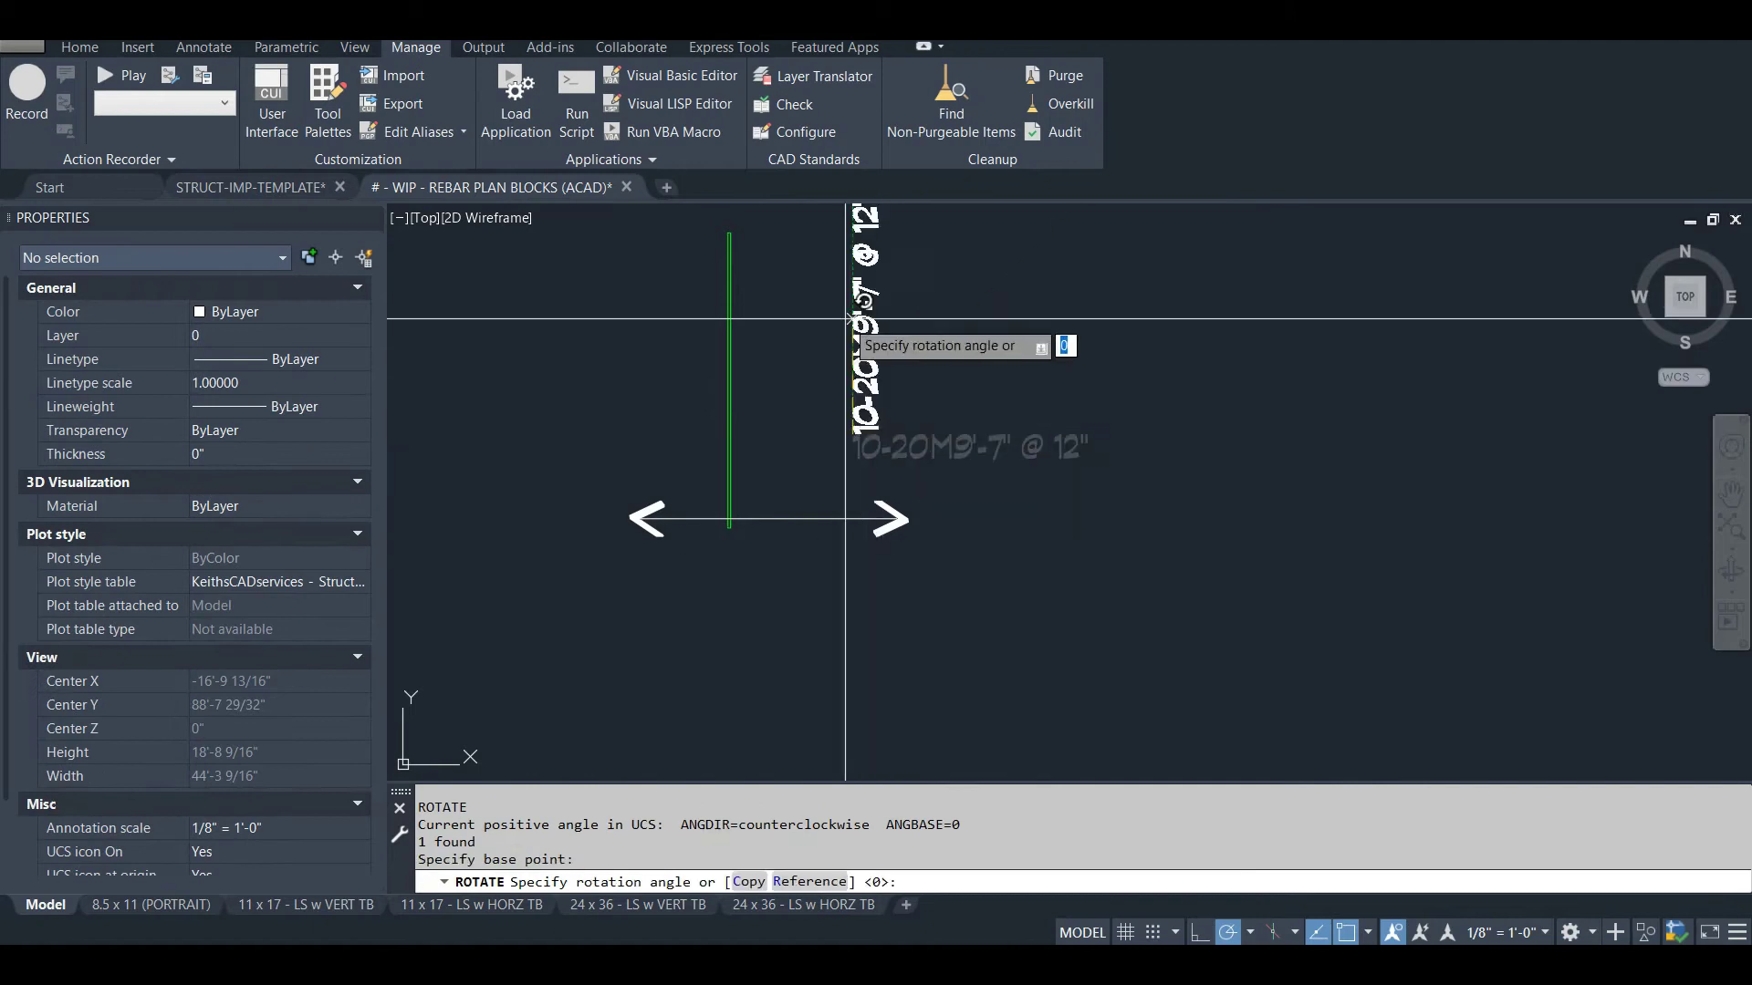
key(Escape)
Step: Narrow the rebar callout text's frame until it wraps and widen it back onto one line
click(967, 436)
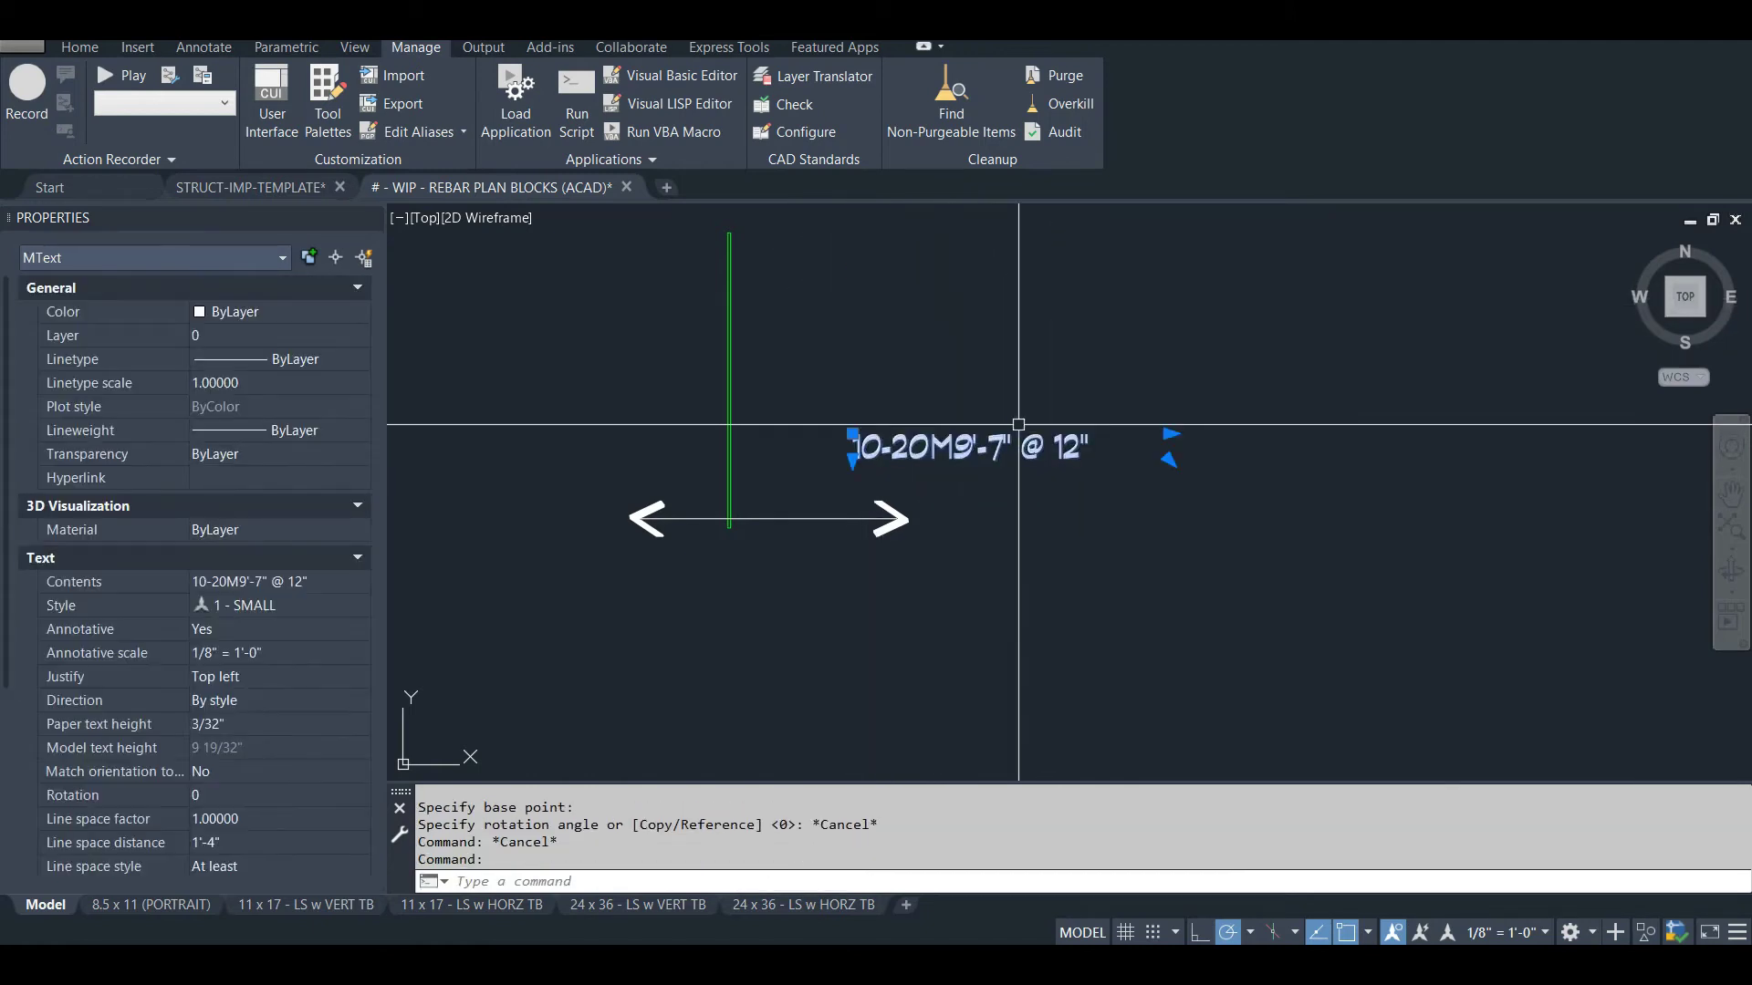
click(1172, 434)
click(1027, 434)
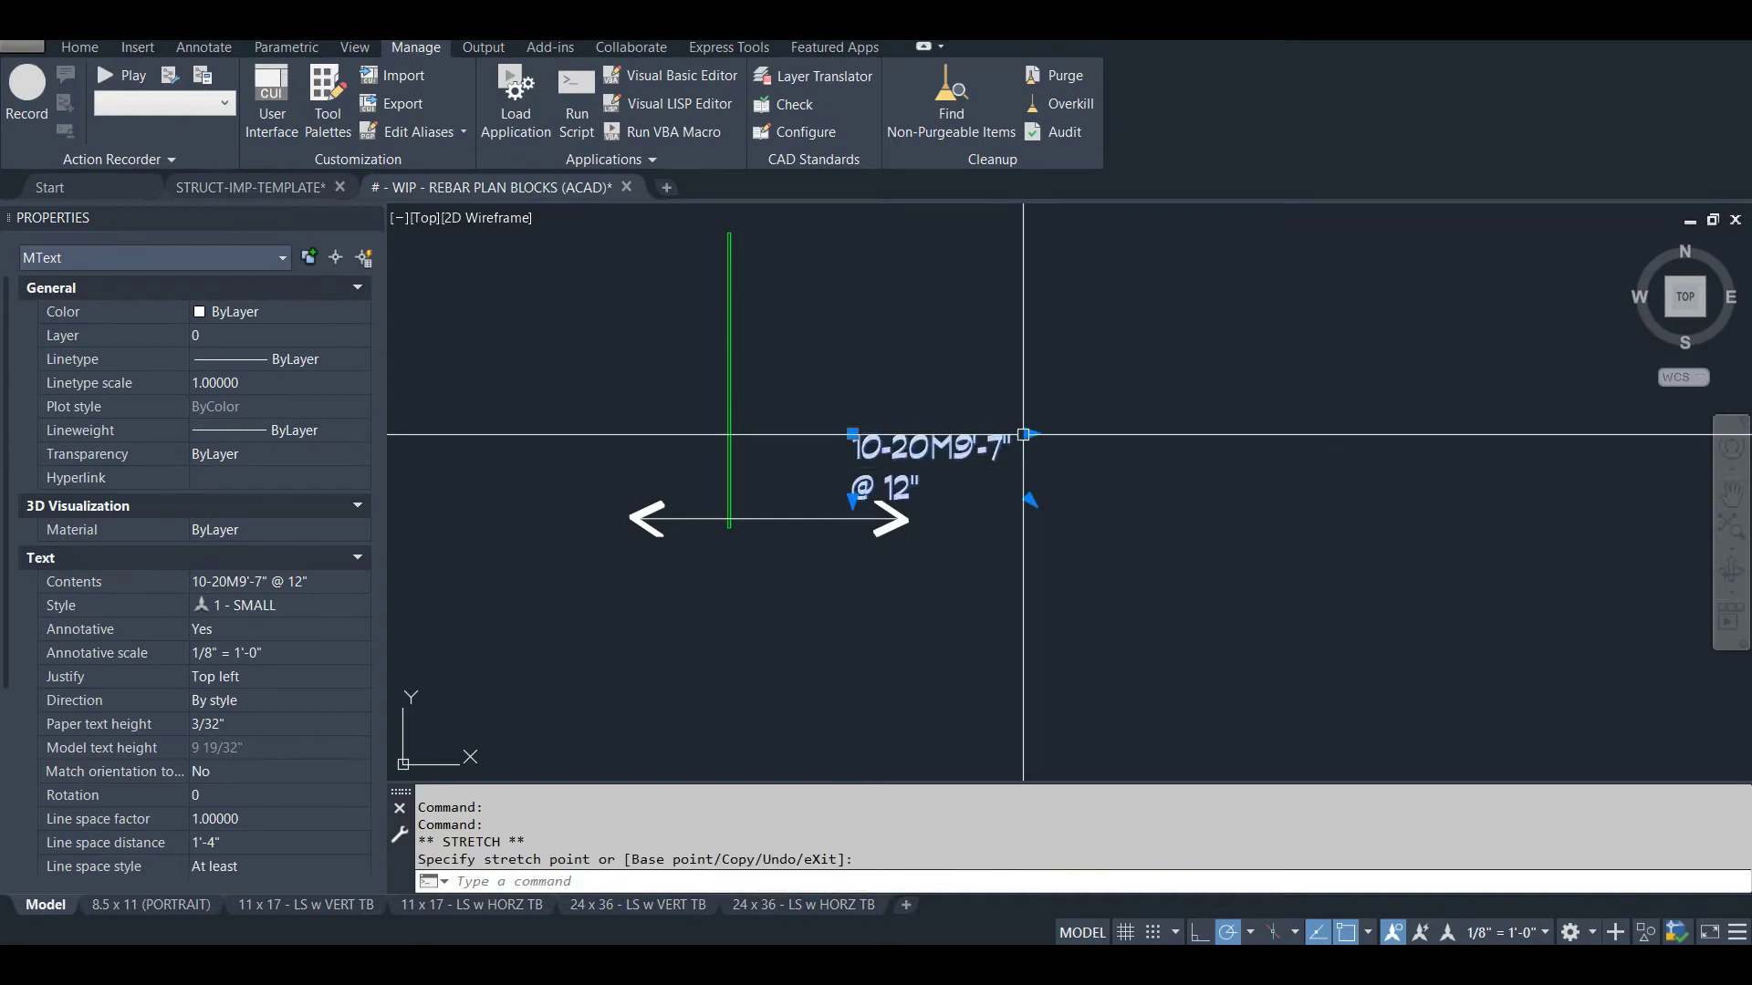
click(1029, 434)
click(1153, 422)
key(Escape)
key(Escape)
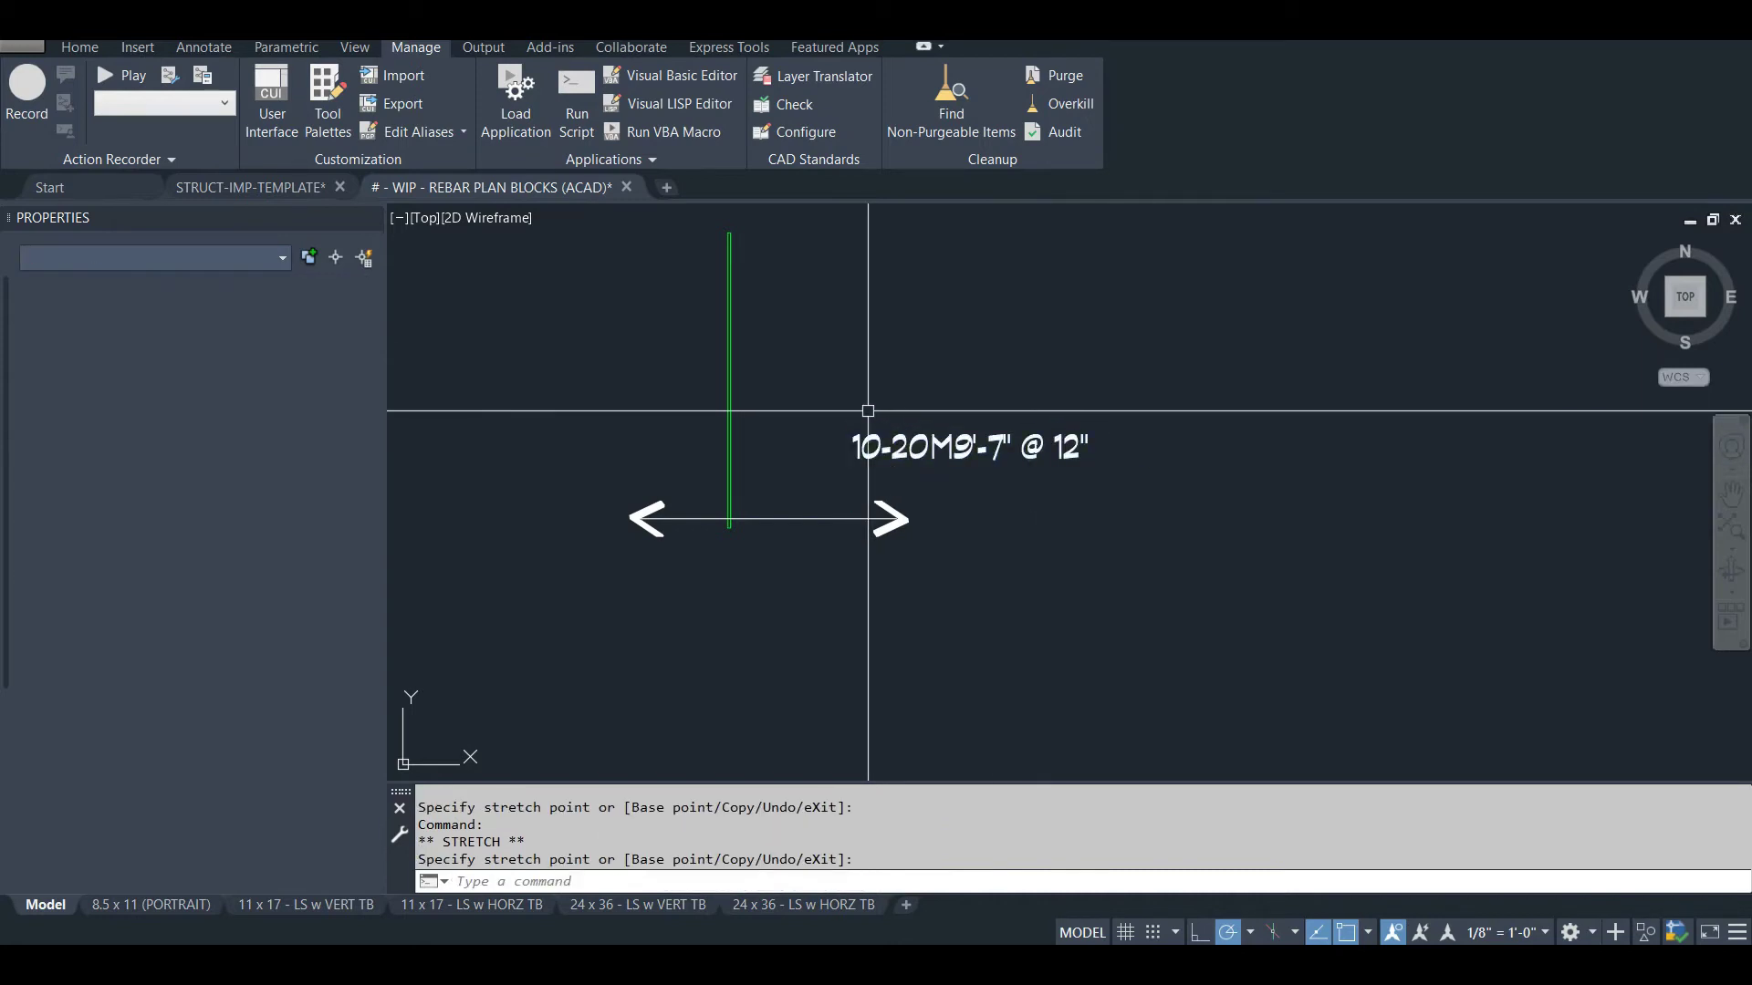
Step: Set the green rebar block's QUANTITY to 12
click(792, 347)
click(730, 396)
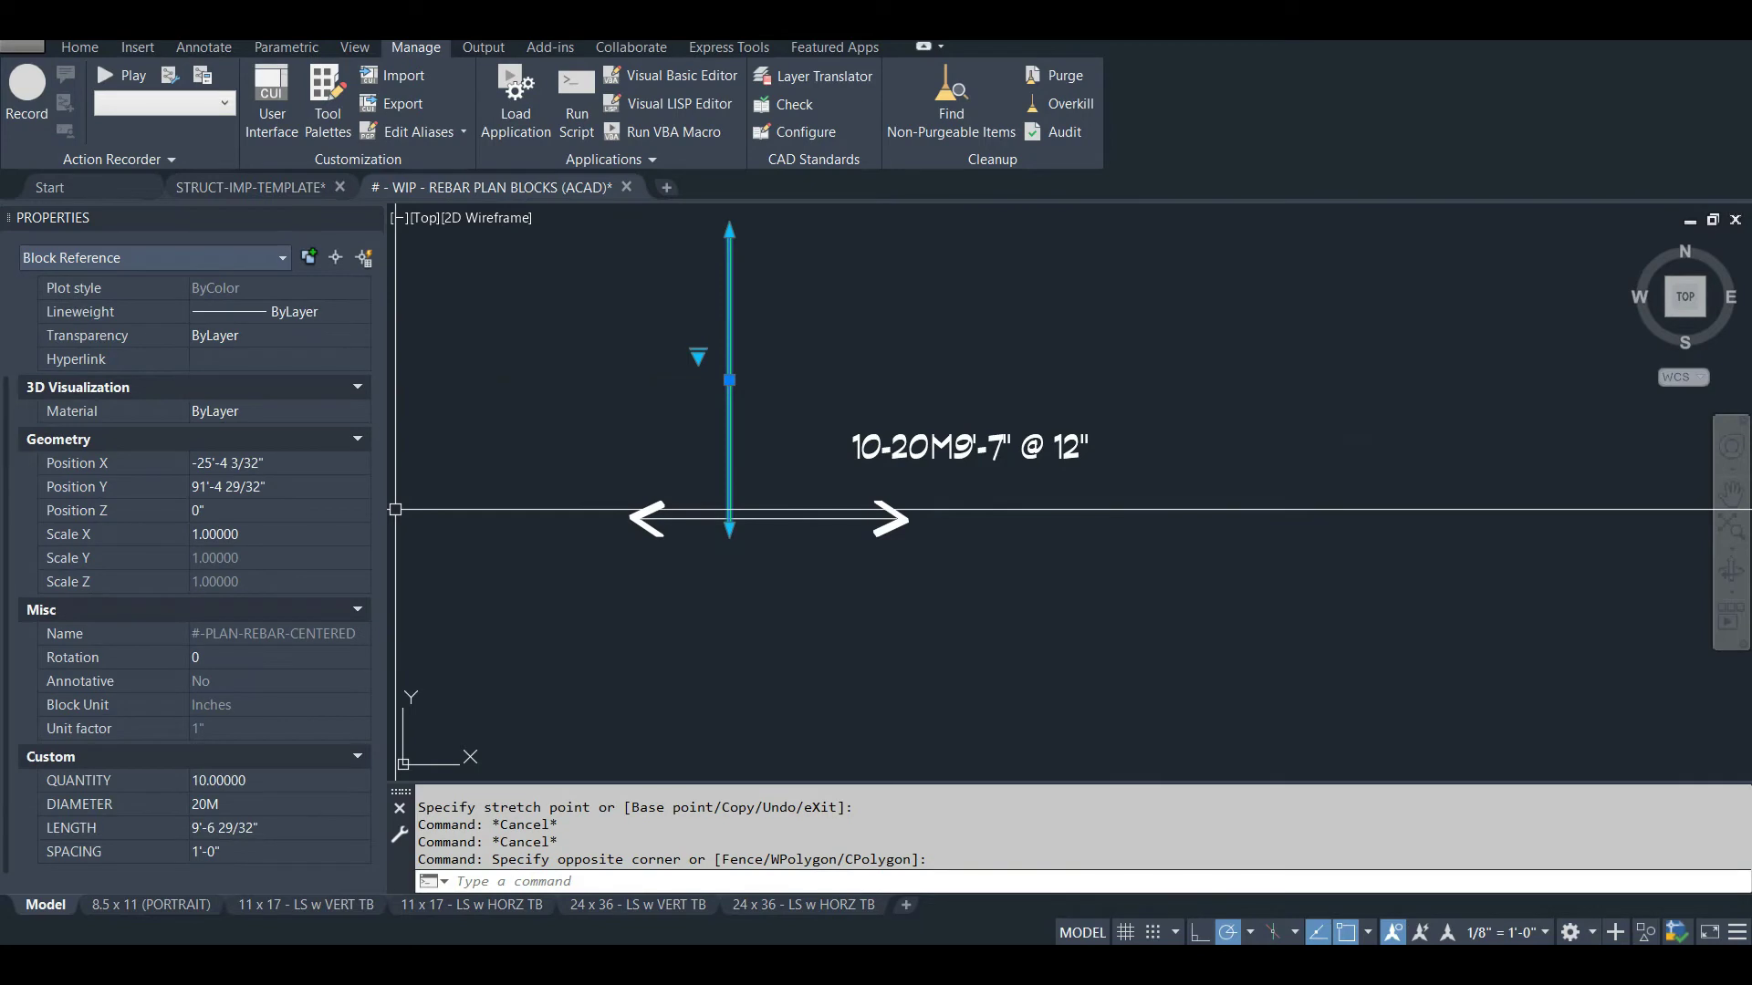
click(268, 781)
text(12)
key(Tab)
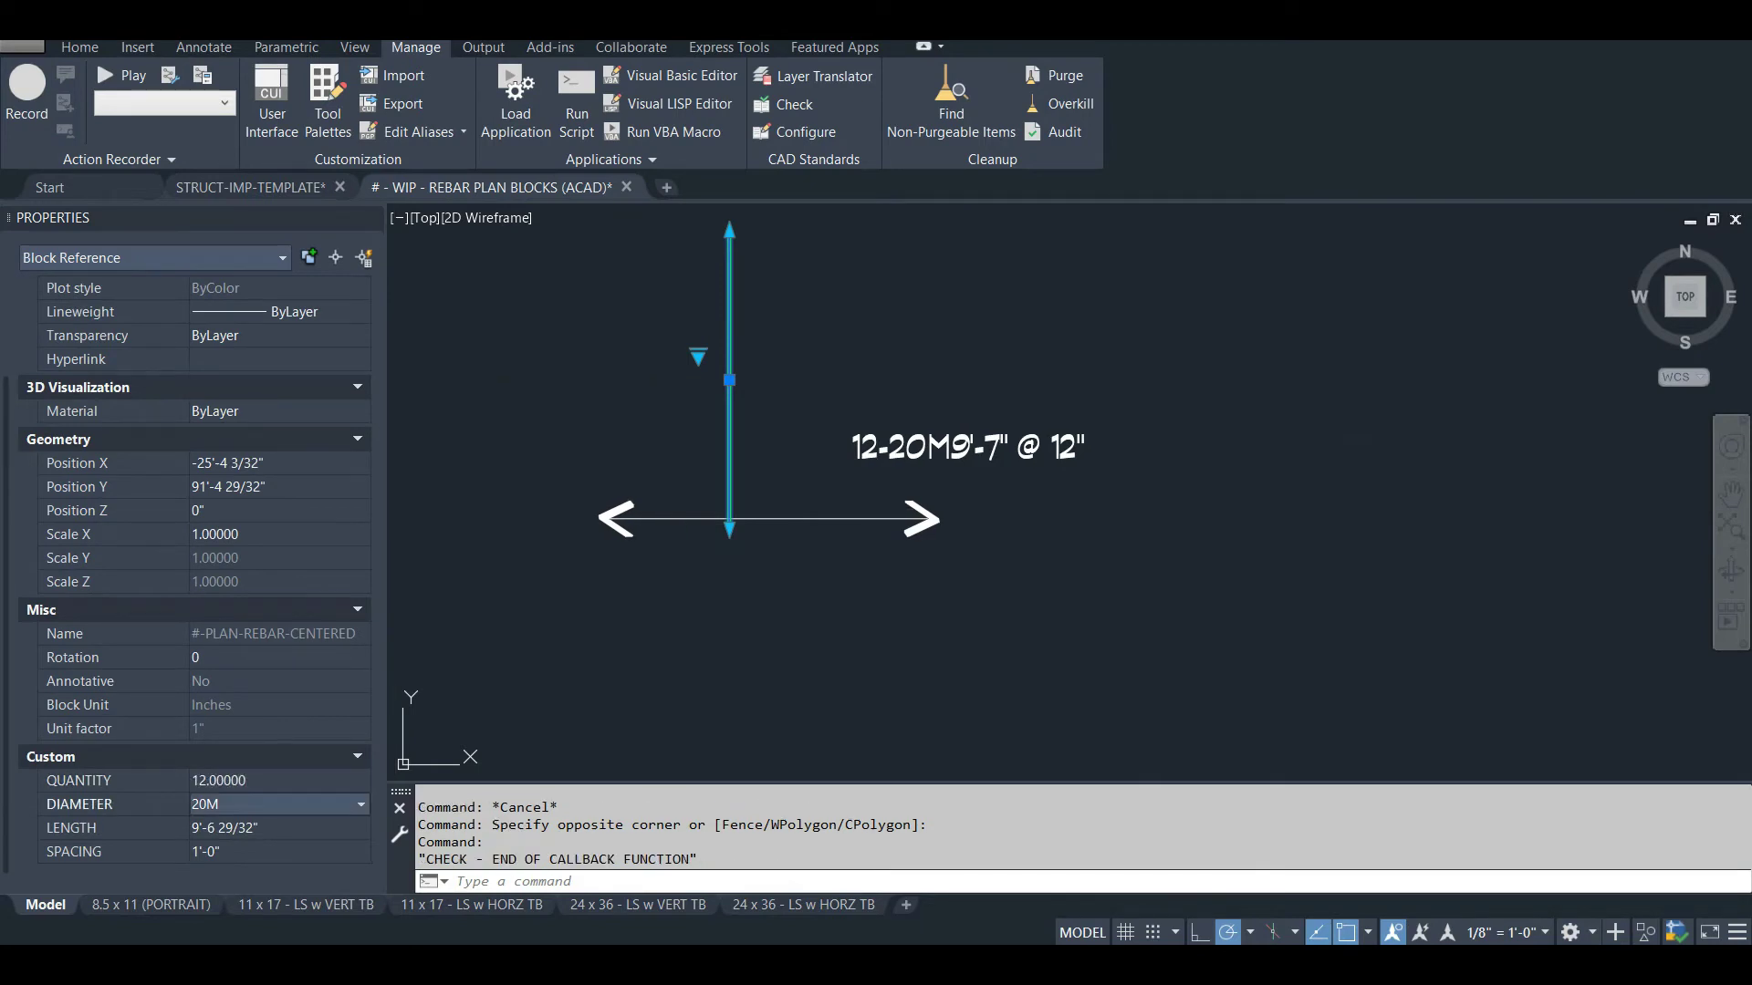
Step: Change the green rebar block's DIAMETER to 15M
click(194, 803)
key(Return)
key(alt+Down)
key(Up)
key(Up)
key(Up)
key(Up)
key(Up)
key(Return)
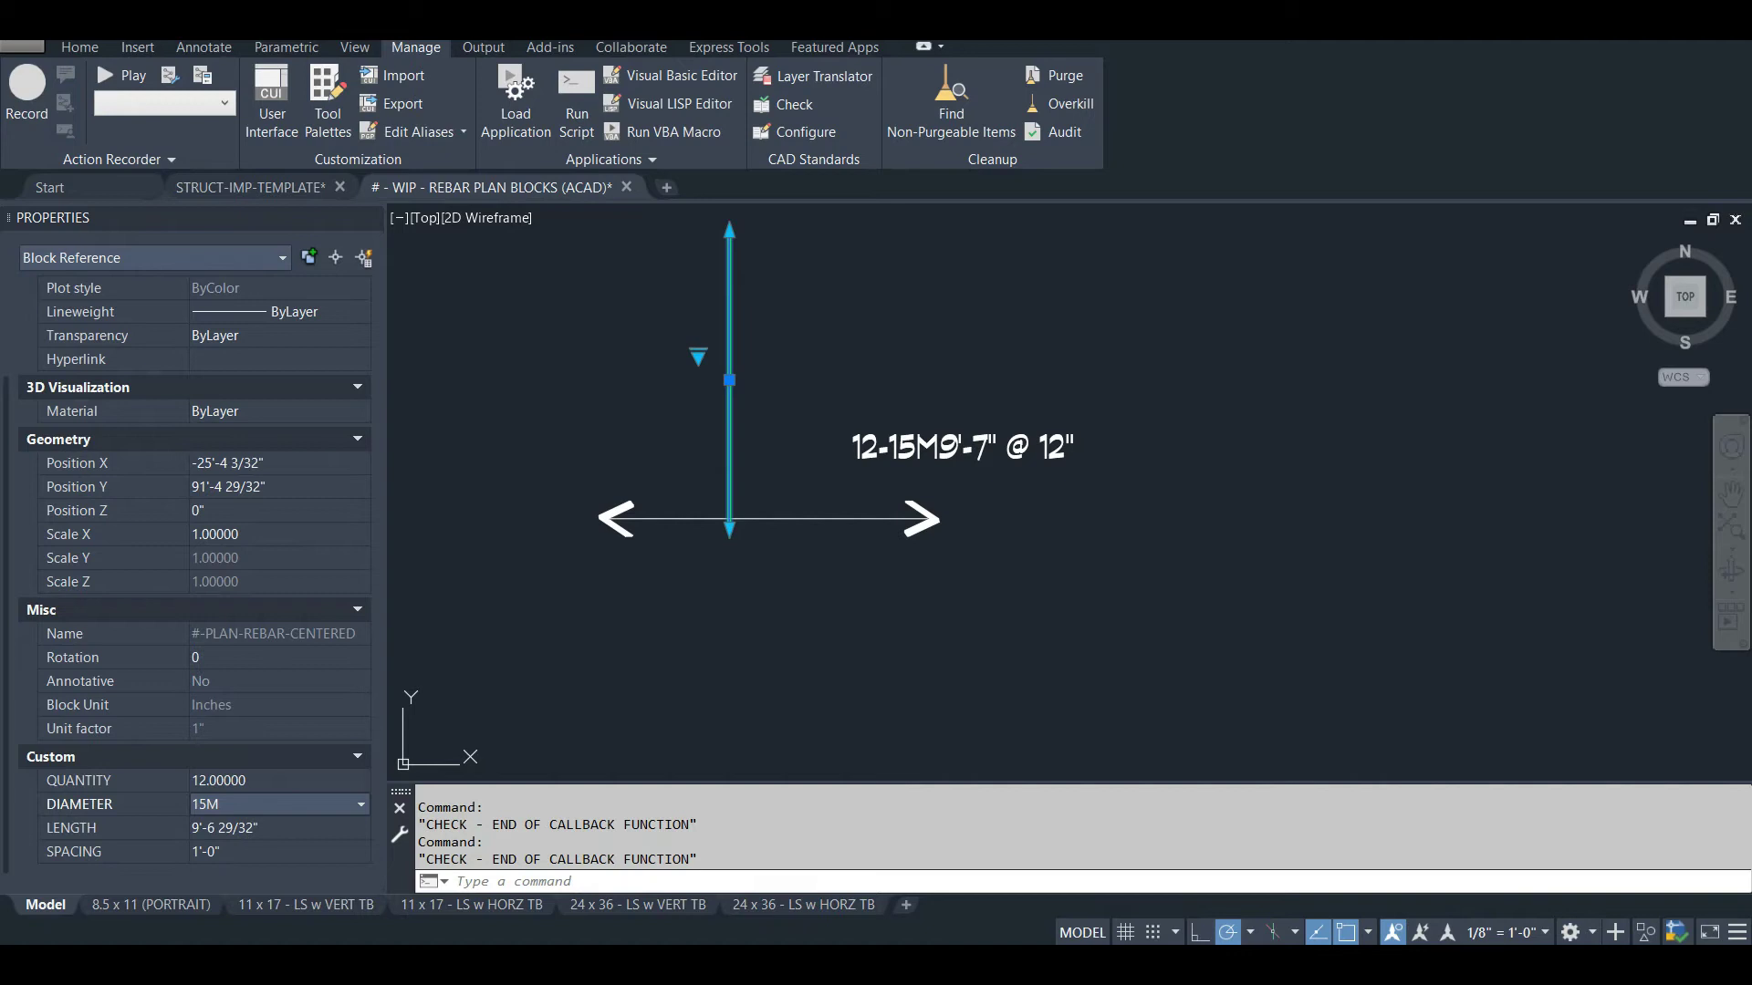
Step: Set the rebar block's LENGTH to 12' and its SPACING to 9", and clear the selection
key(Tab)
text(12')
key(Tab)
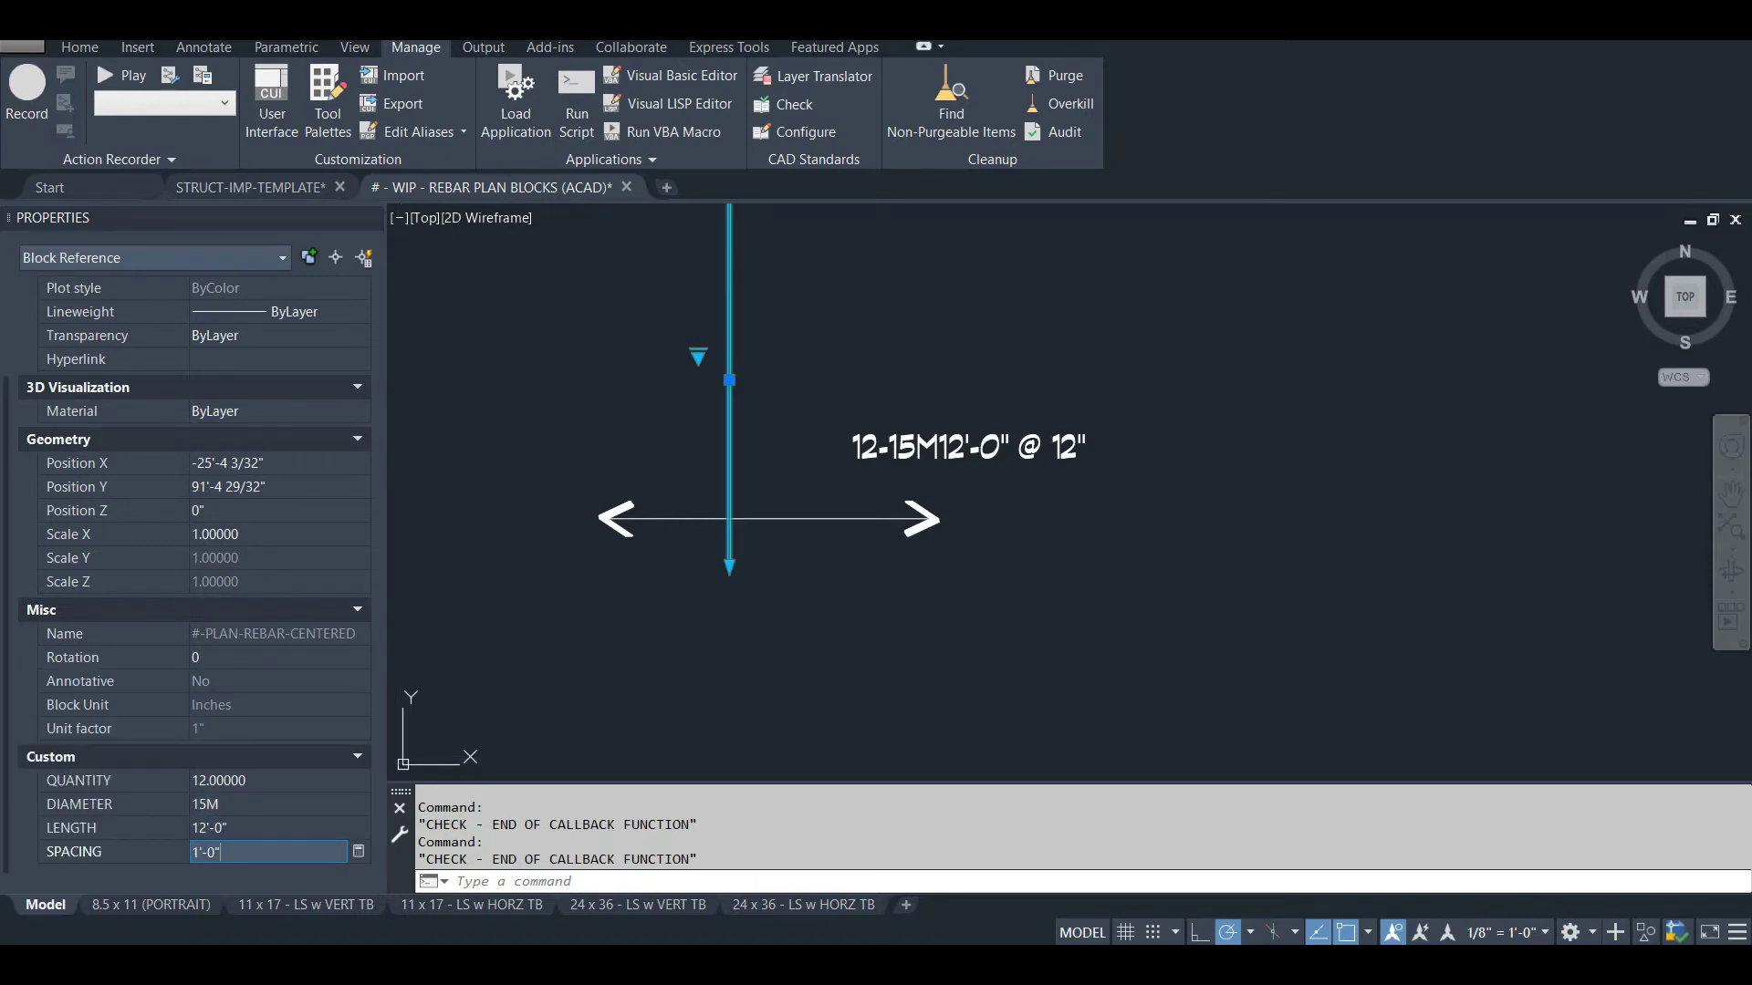
text(9)
key(Return)
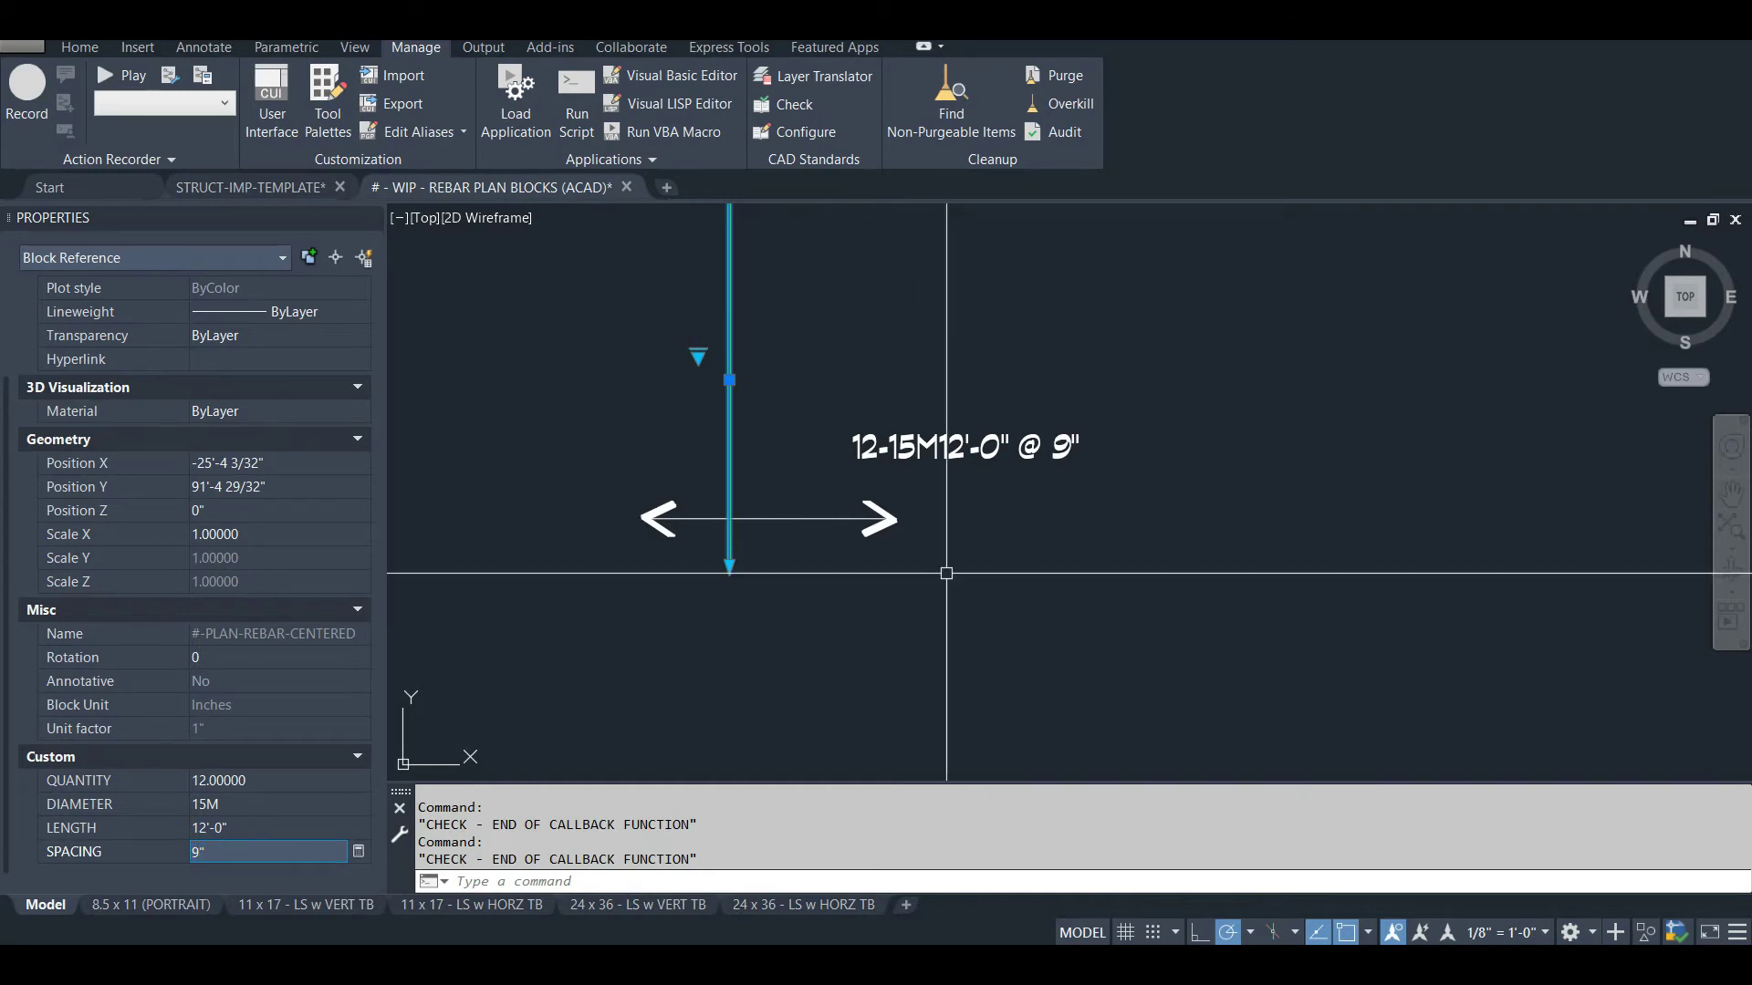
key(Escape)
key(Escape)
click(885, 522)
middle_drag(939, 645, 954, 696)
key(Escape)
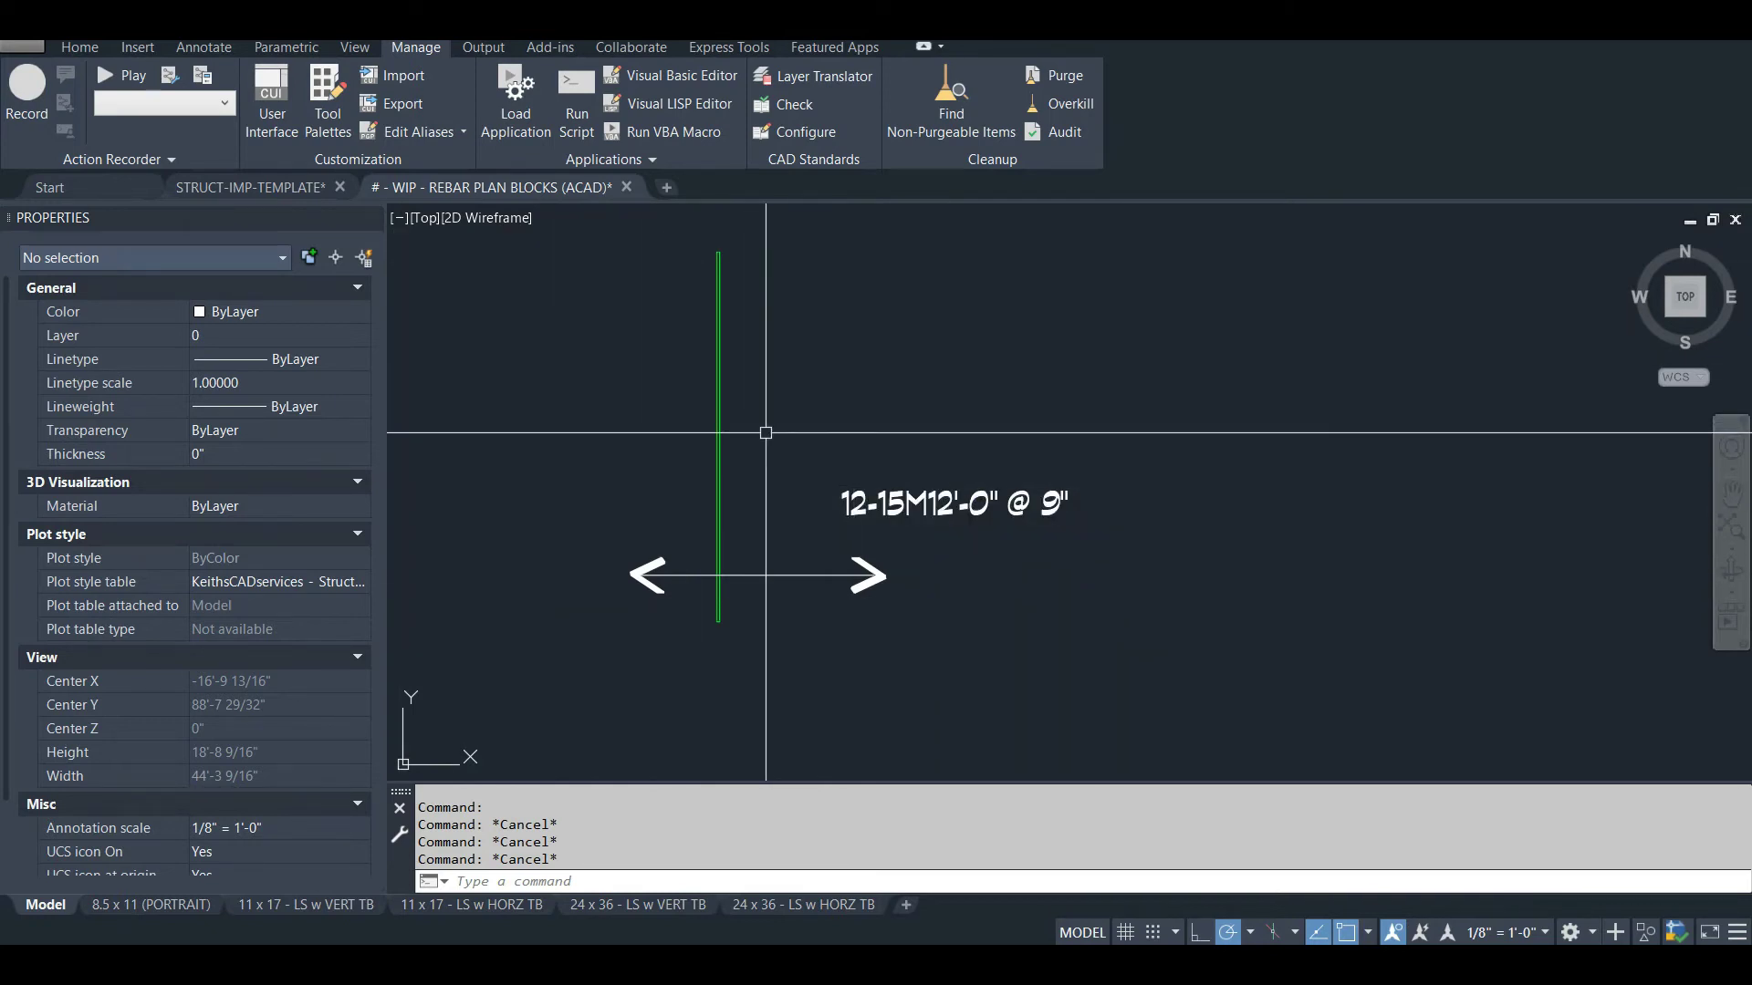
Step: Rotate the rebar callout text counterclockwise about its upper-left corner to a diagonal slope
click(874, 498)
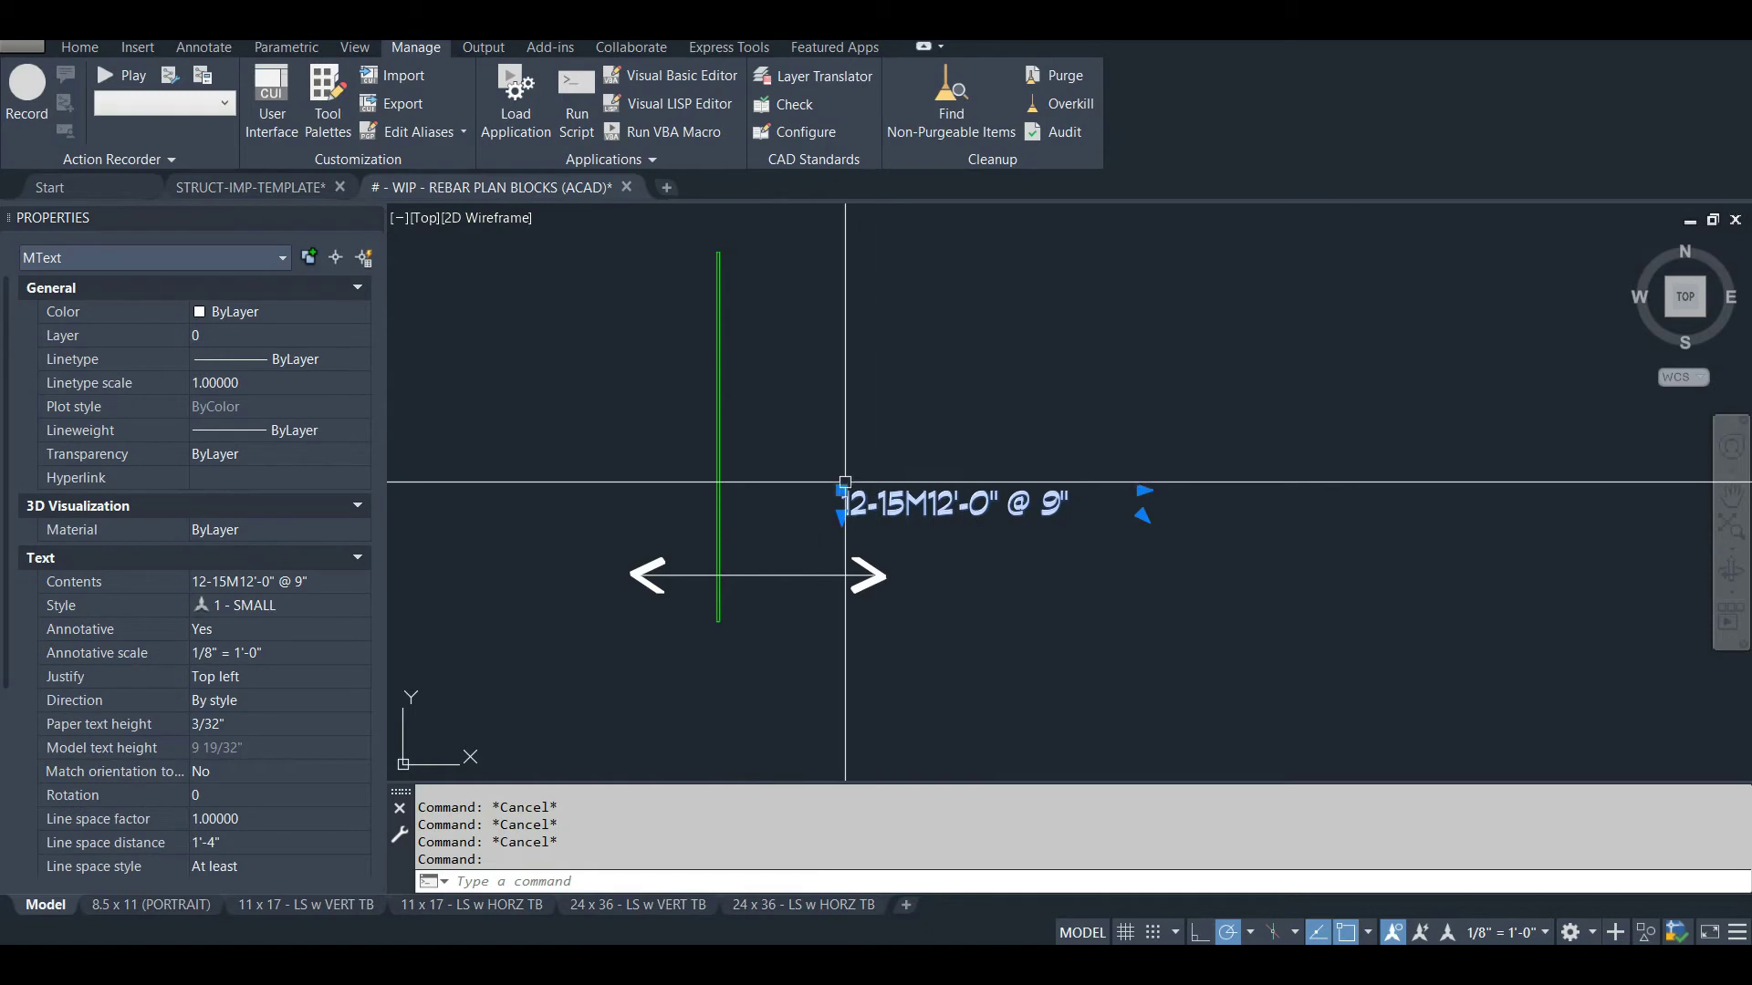
text(ro)
key(Return)
click(843, 493)
click(957, 406)
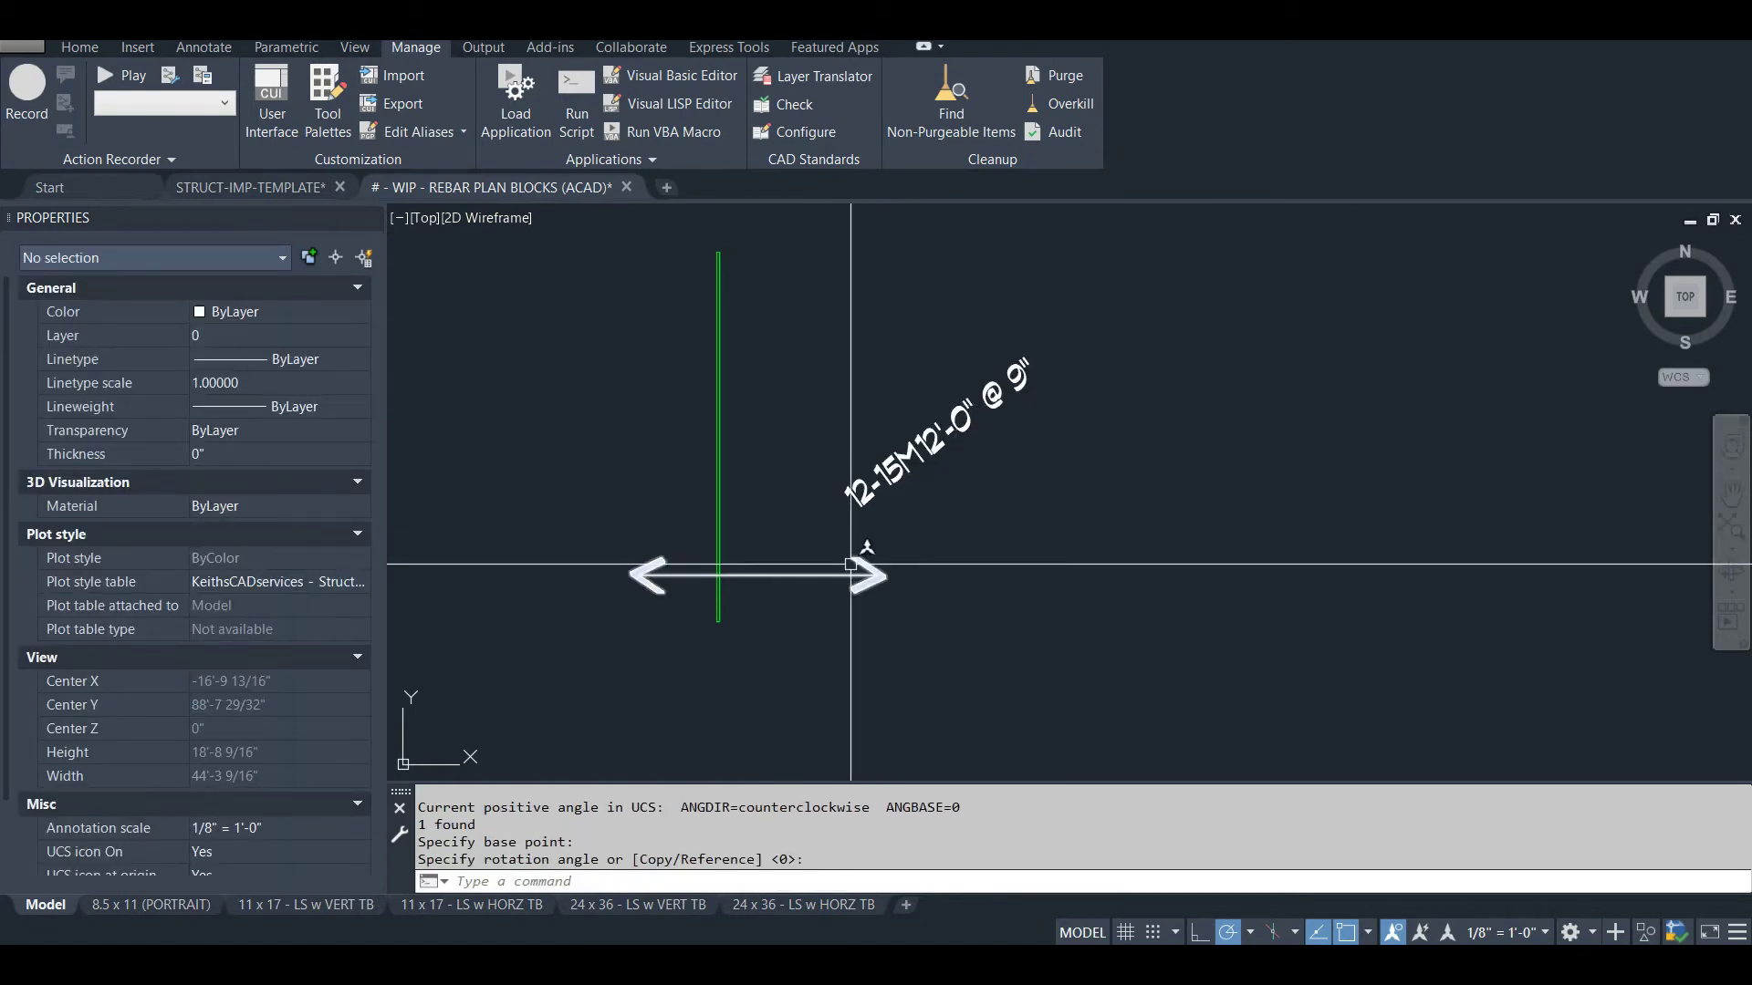
Step: Move the rebar extents arrow by its midpoint to the right, clear of the green bar and below the callout text
click(810, 575)
click(758, 575)
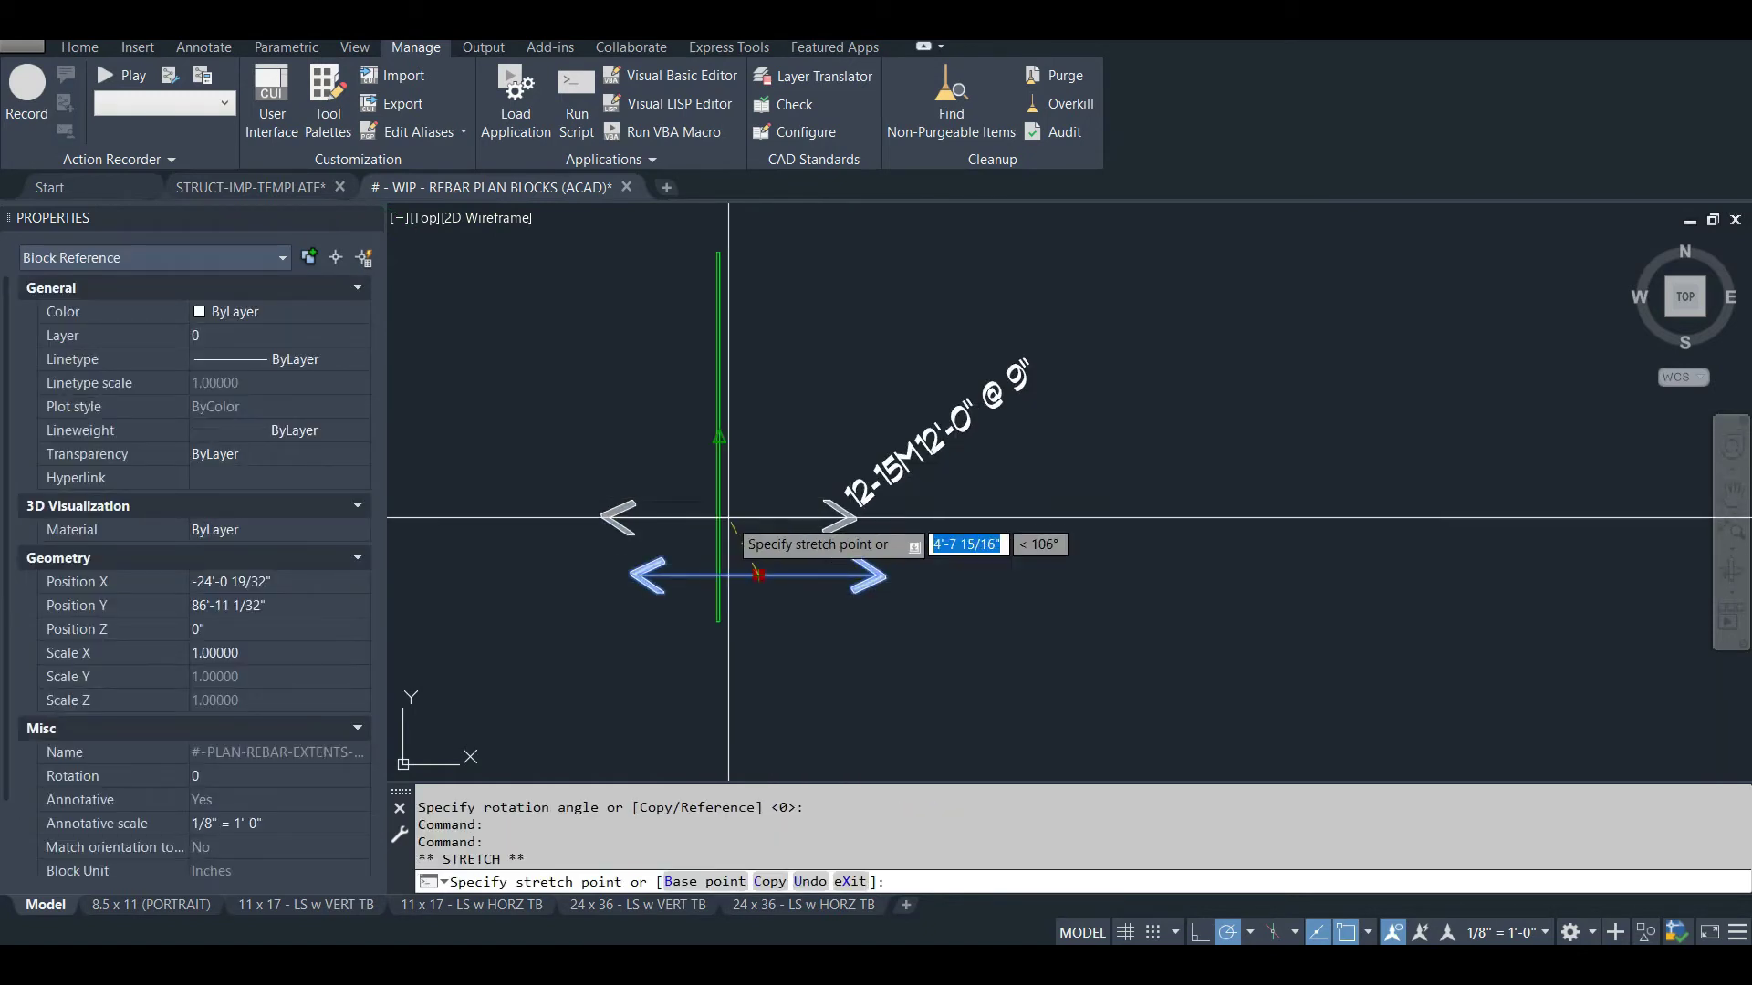
click(945, 544)
key(Escape)
key(Escape)
Step: Run the XAC command on the green bar to place a new extents arrow across its lower half at the default angle
text(xac)
key(Return)
click(720, 461)
click(672, 488)
key(Return)
middle_drag(783, 528, 760, 575)
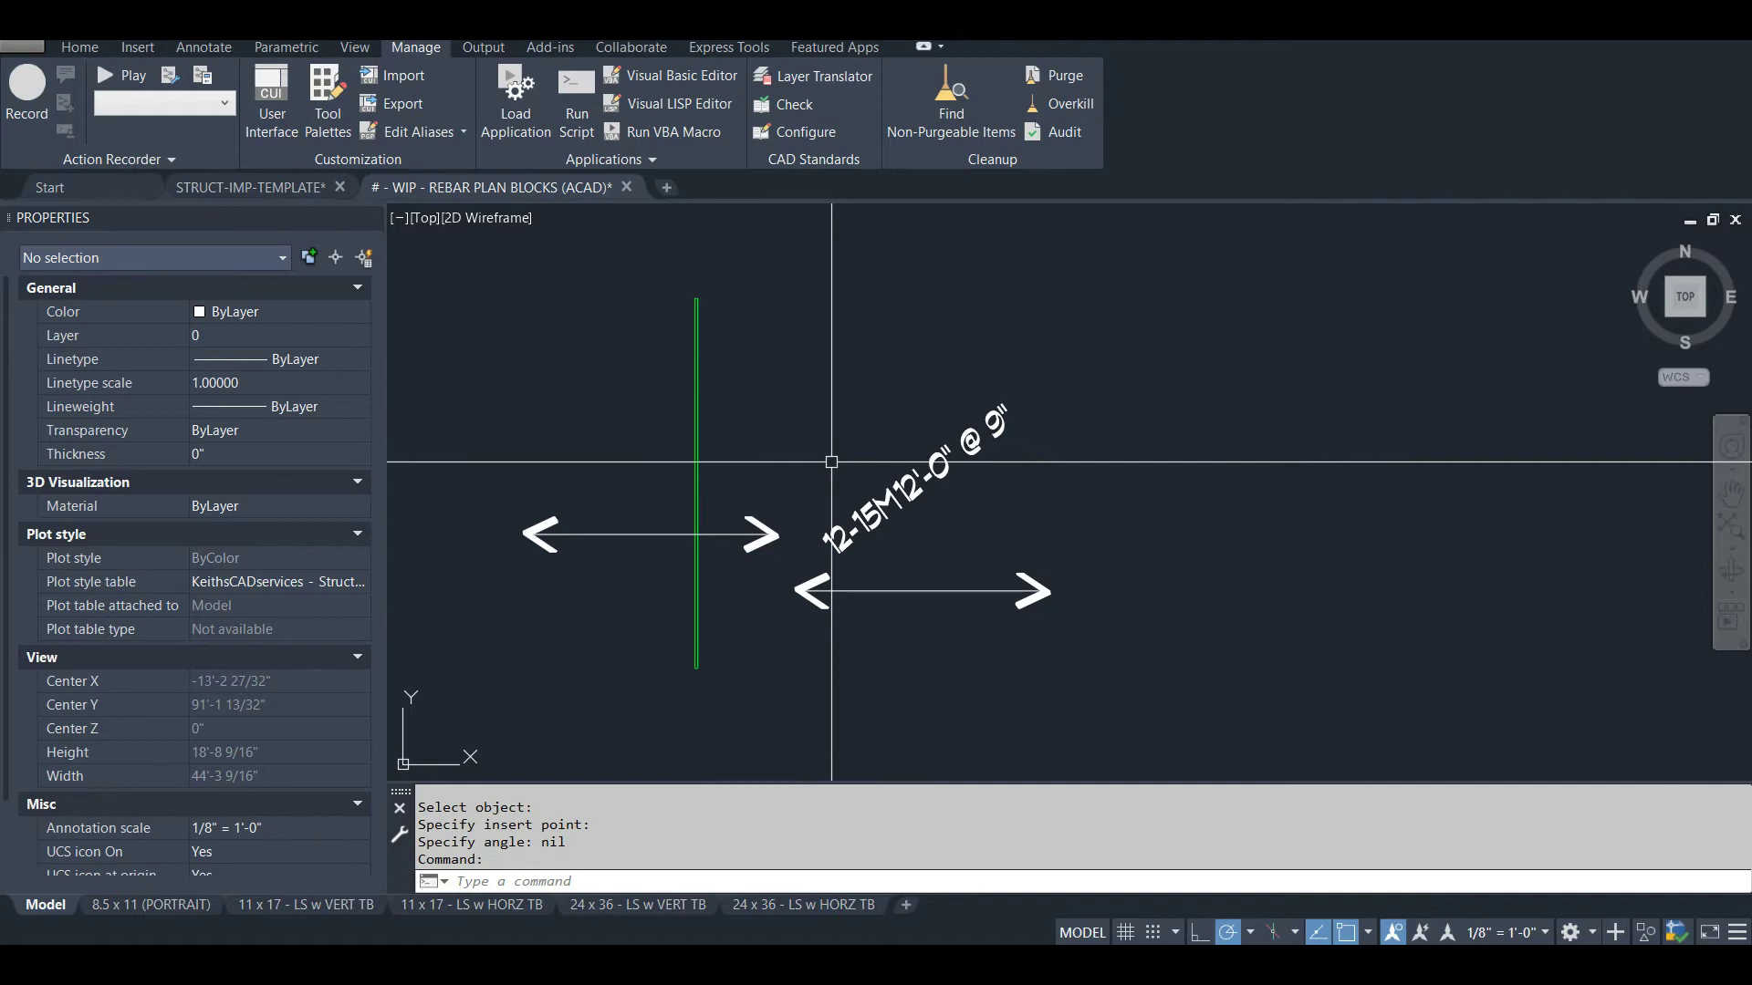
Step: Run the RT command to place a callout text right of the green bar's upper half and widen it onto one line
text(rt)
key(Return)
click(696, 456)
click(895, 357)
click(808, 362)
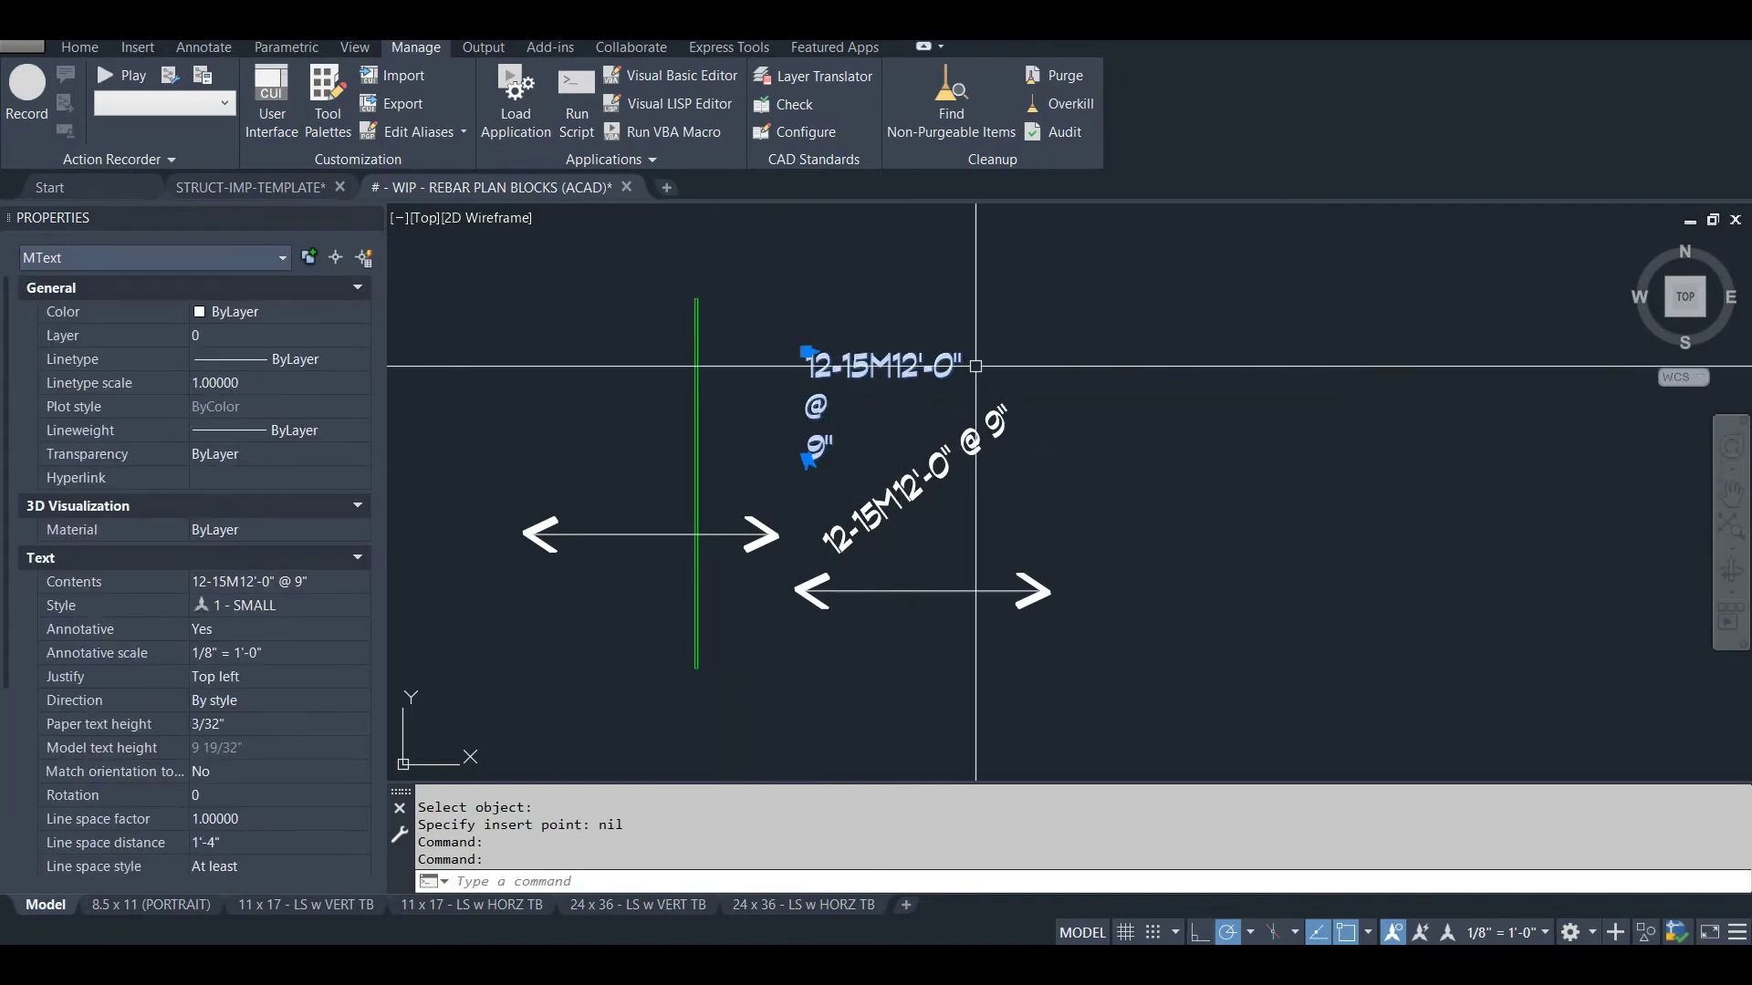
click(817, 350)
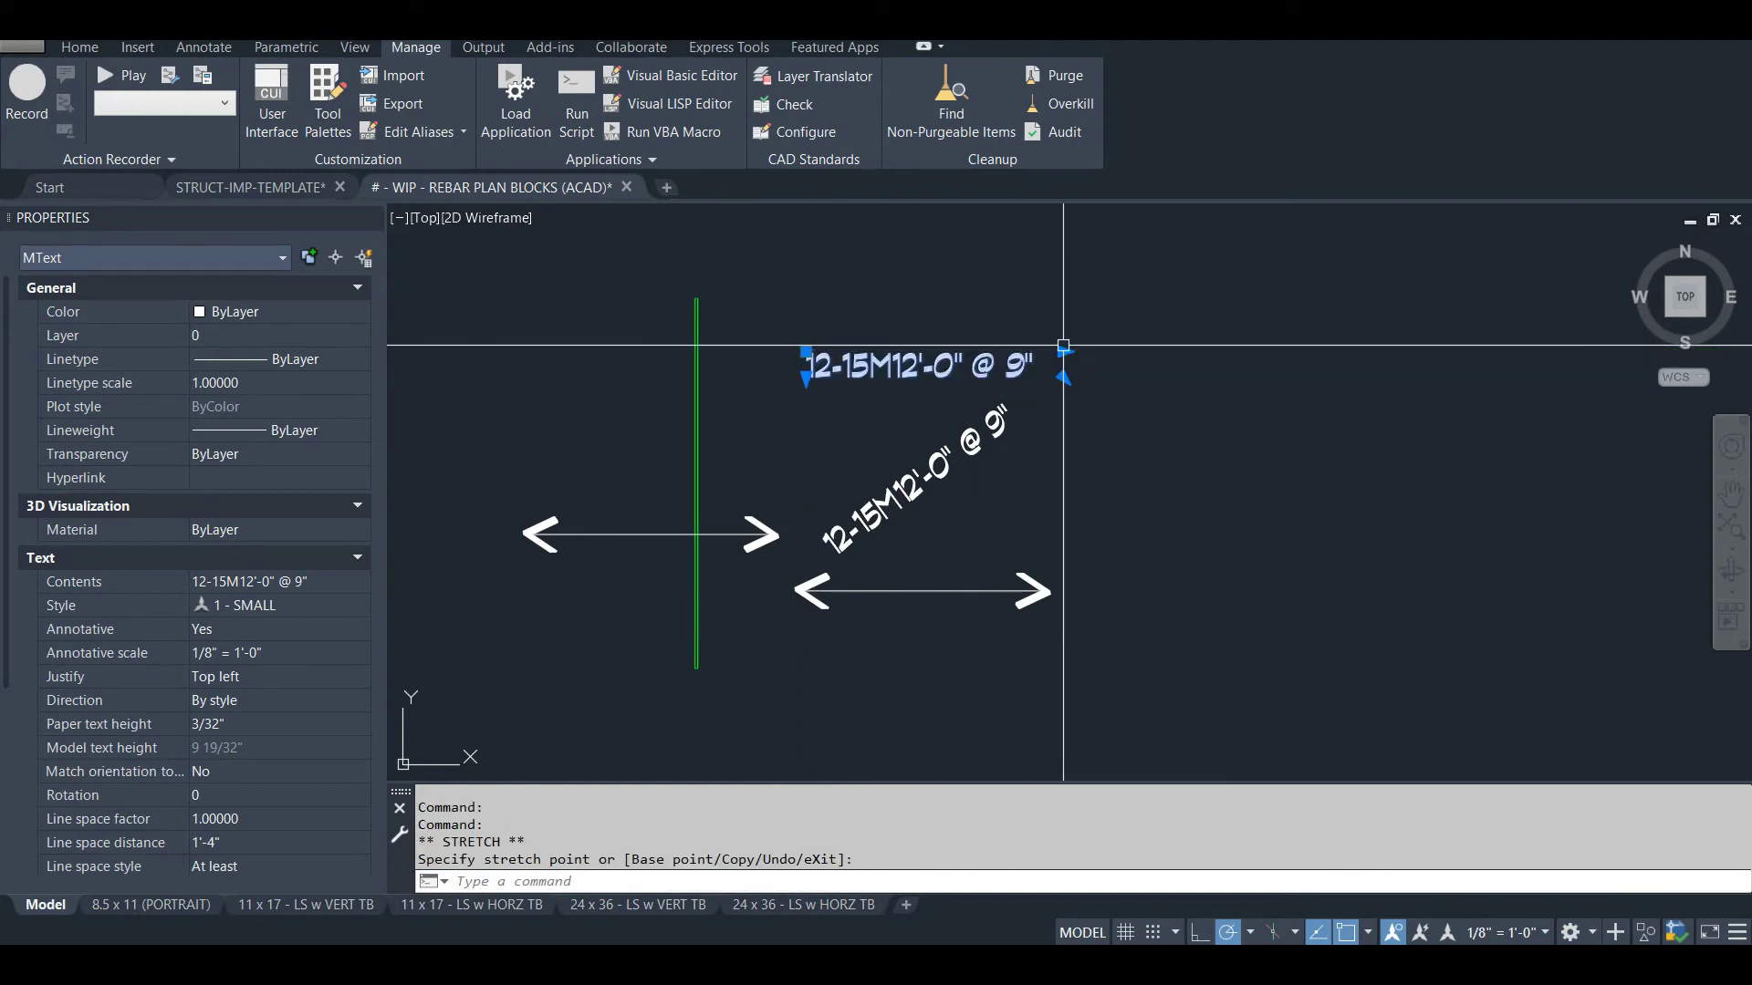
key(Escape)
key(Escape)
Step: Erase both rebar callout texts and the old extents arrow to the right of the green bar
click(803, 301)
click(977, 589)
text(e)
key(Return)
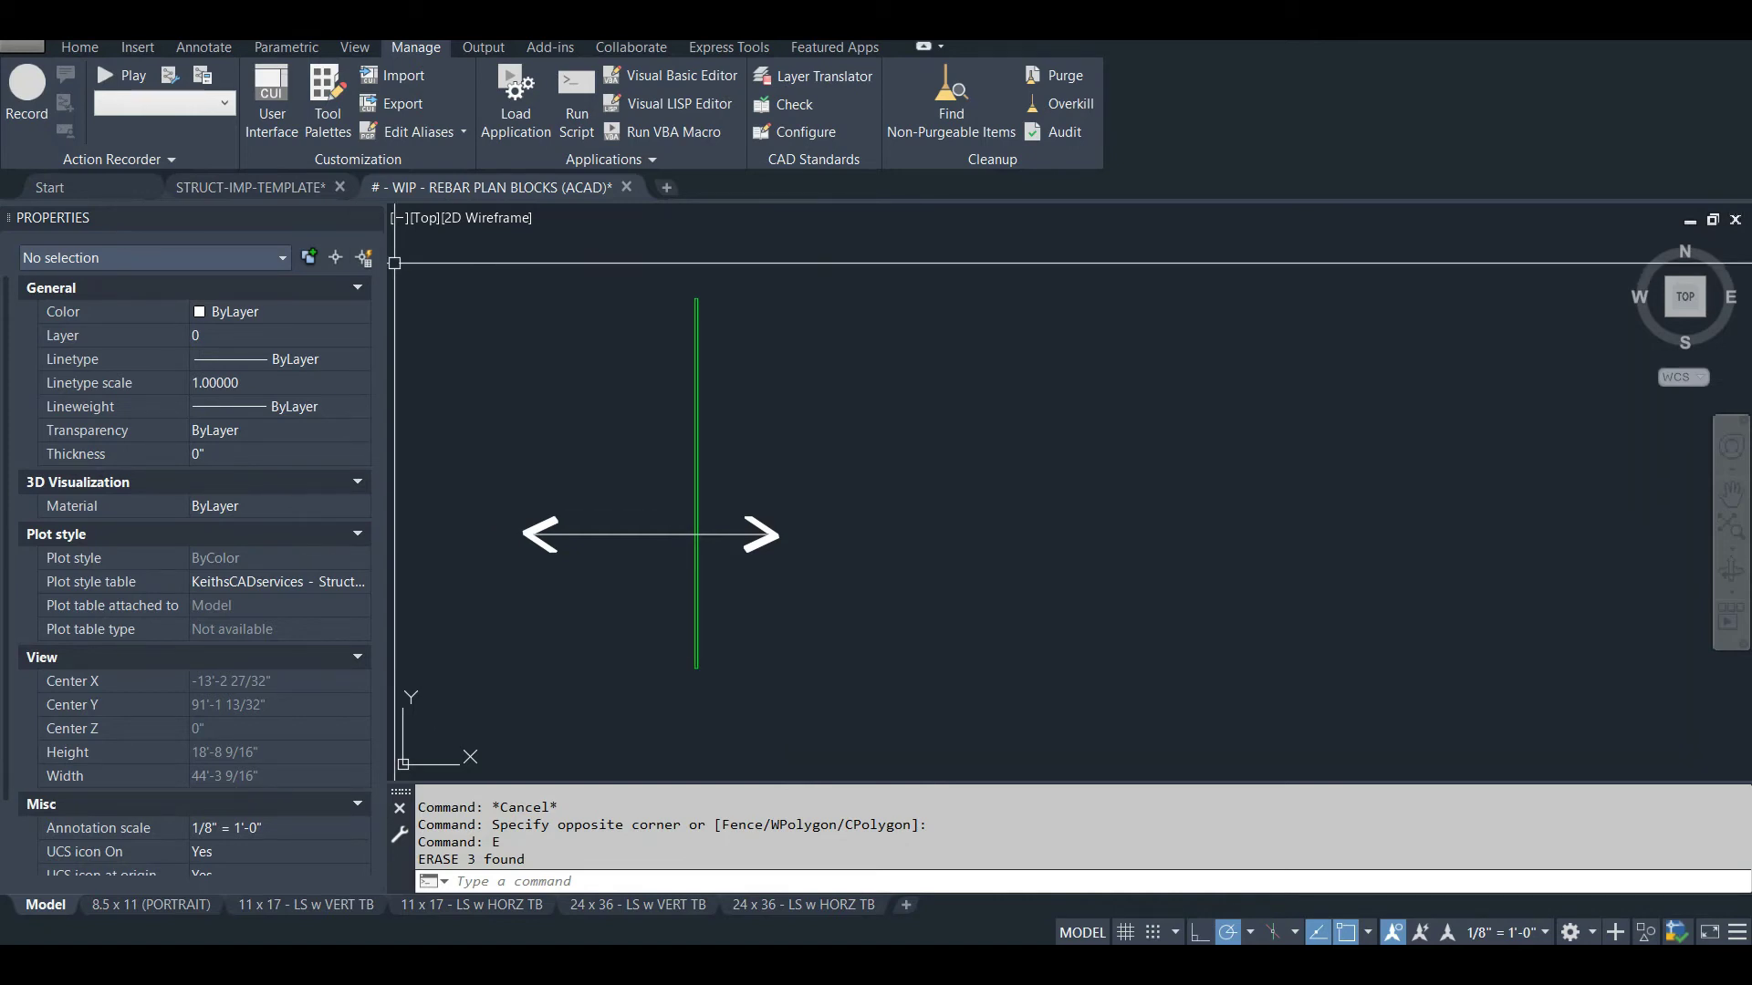
Step: Switch to the STRUCT-IMP-TEMPLATE drawing and examine the rebar callouts across the slab reinforcing plan and around the core
key(ctrl+Tab)
scroll(1031, 520, down, 5)
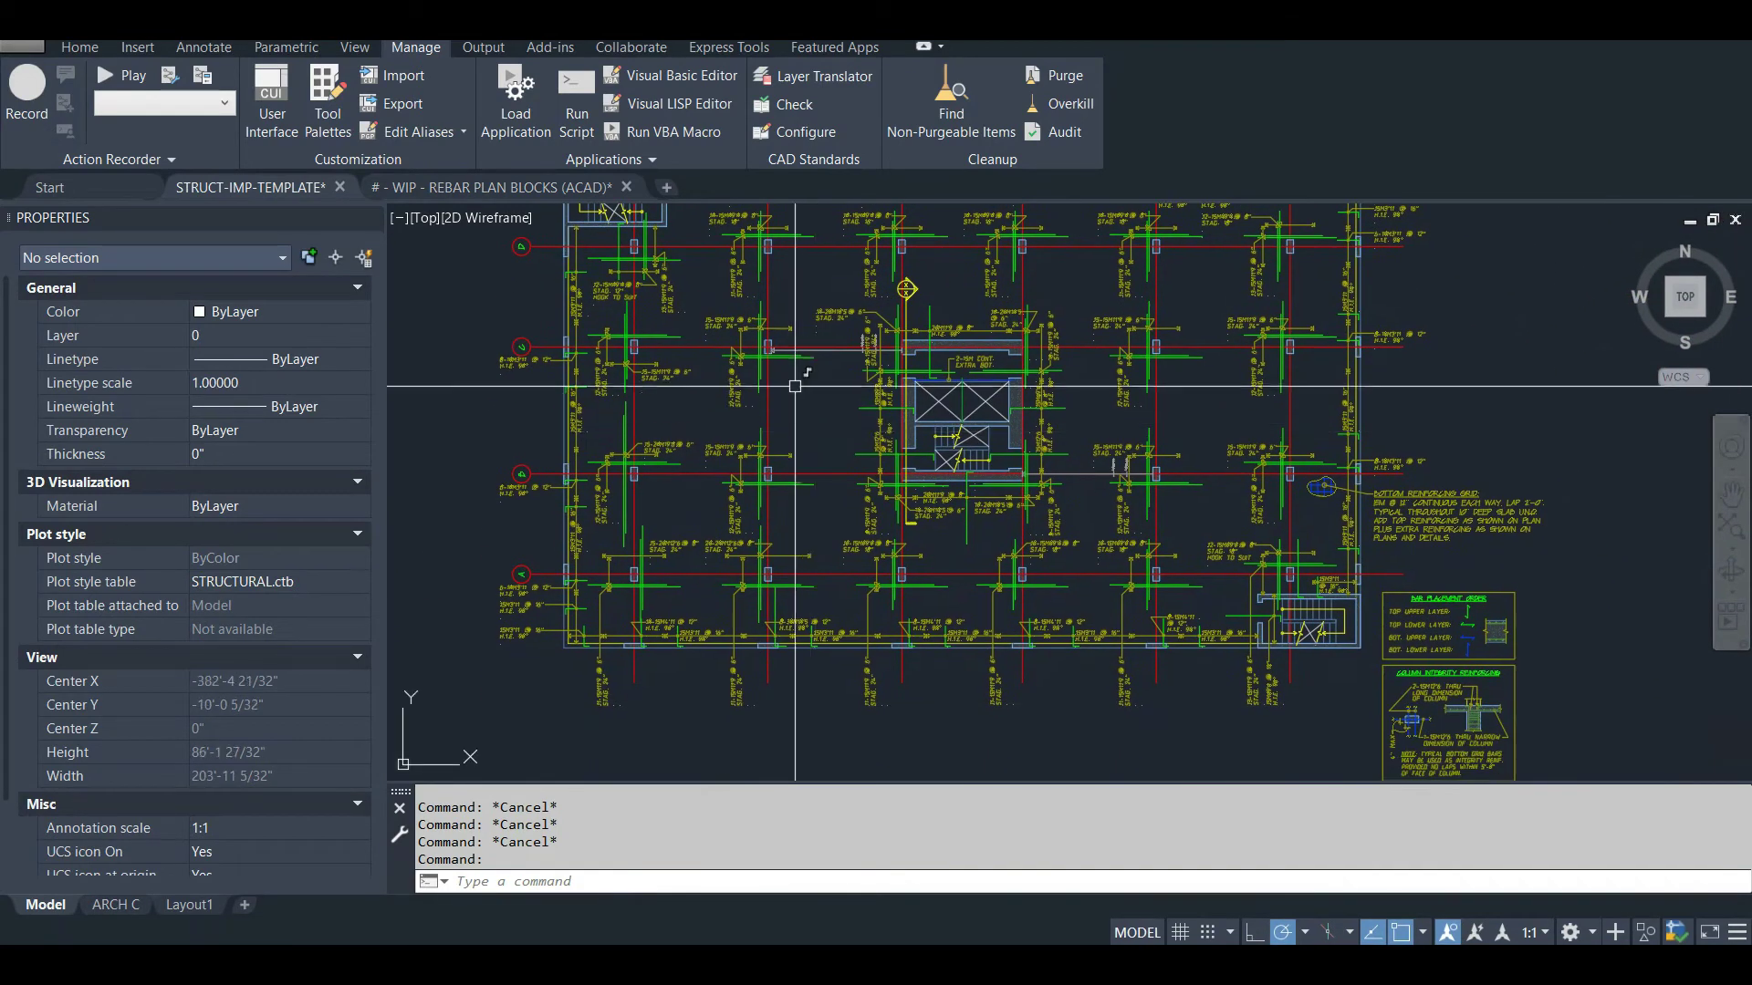
scroll(819, 365, up, 3)
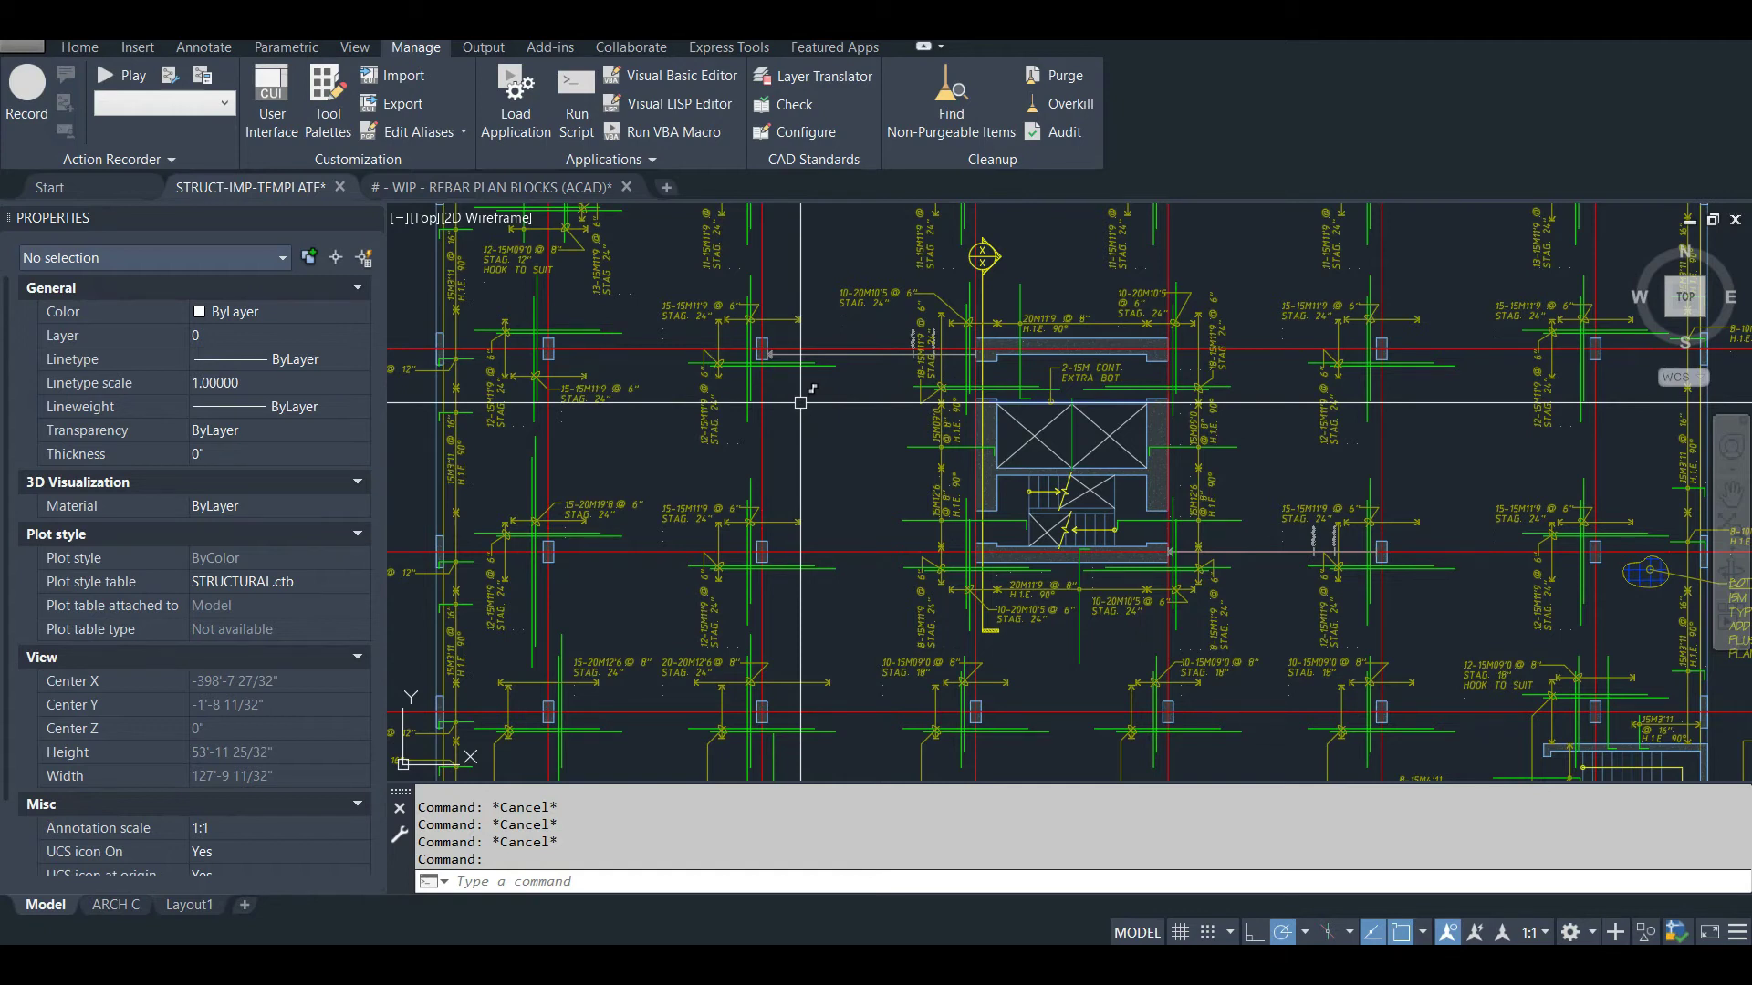
mouse_move(801, 402)
middle_down()
mouse_move(828, 430)
mouse_move(801, 519)
middle_up()
scroll(858, 497, down, 3)
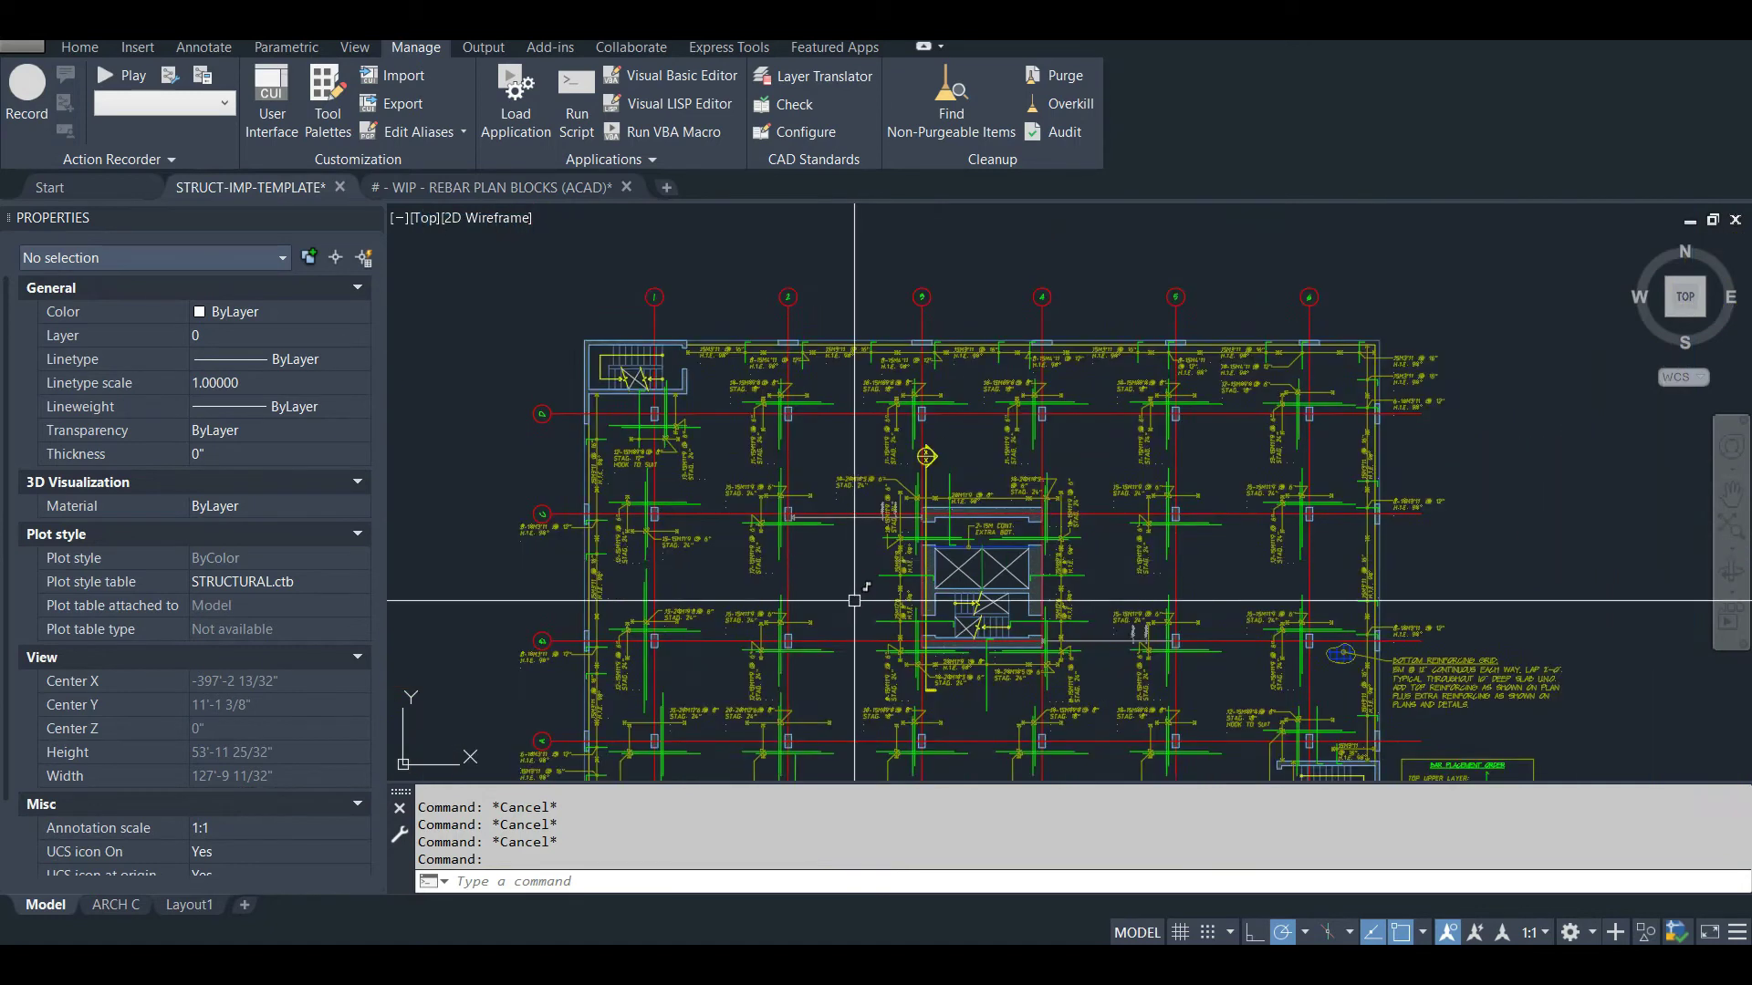
middle_drag(871, 487, 777, 569)
middle_drag(1021, 518, 1009, 436)
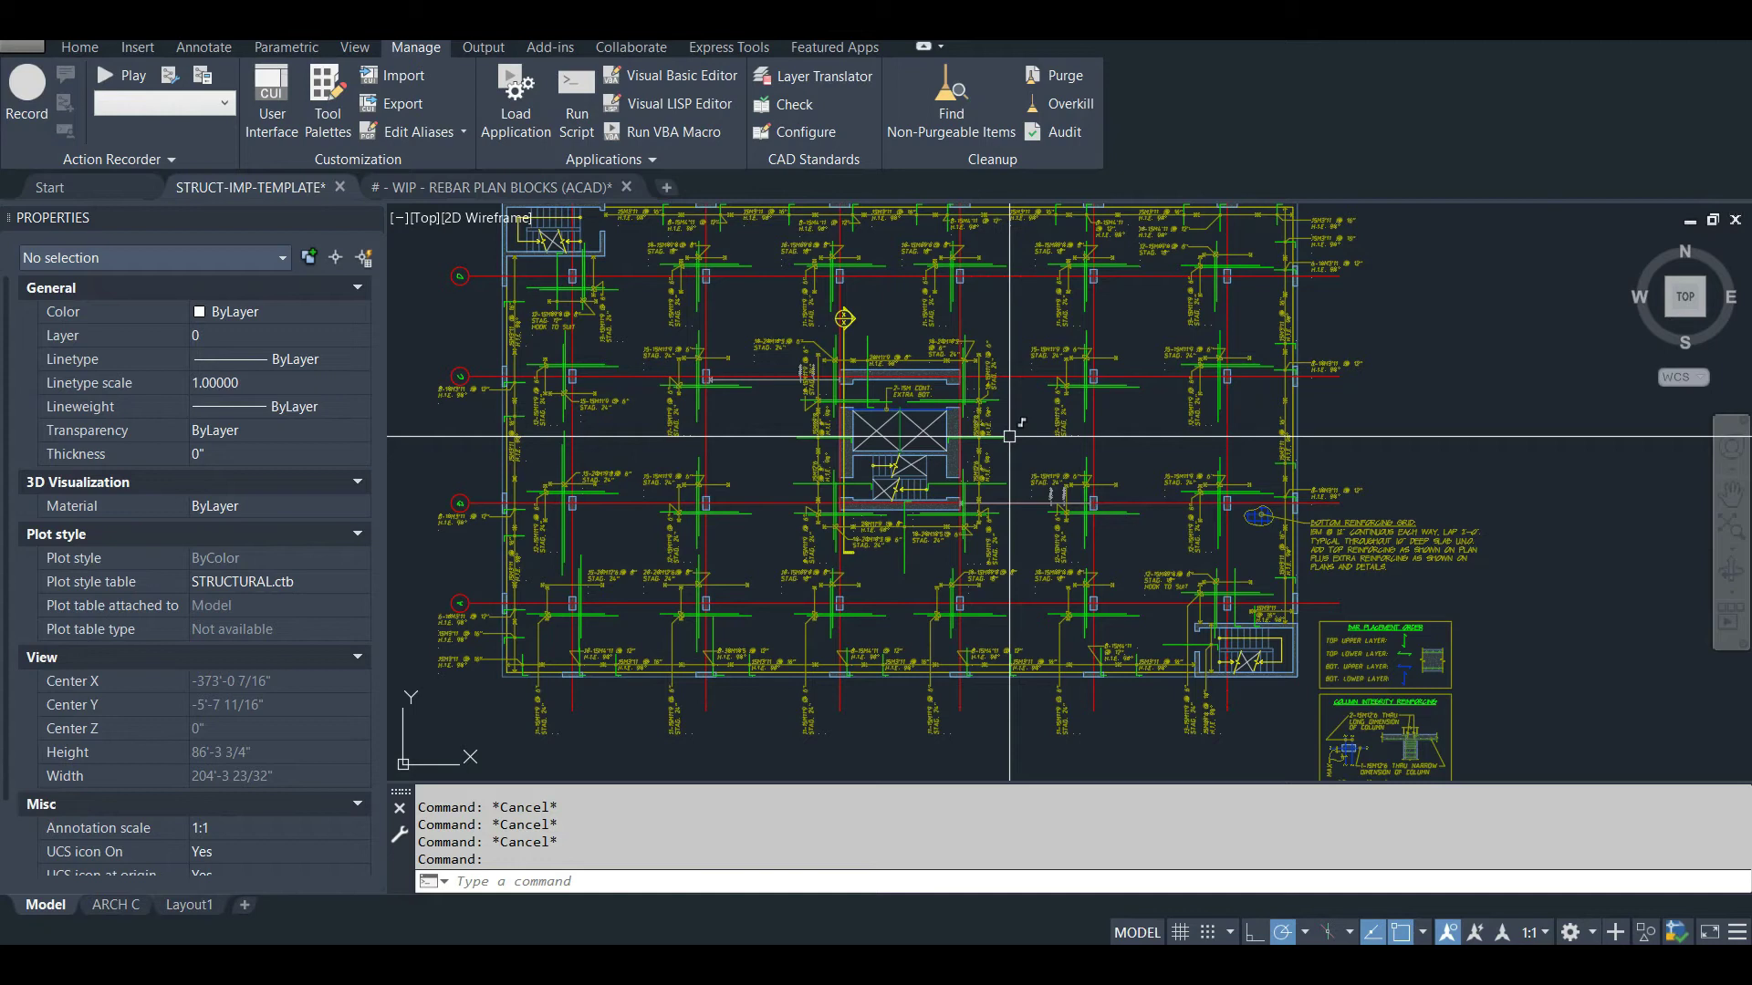
scroll(1009, 436, up, 2)
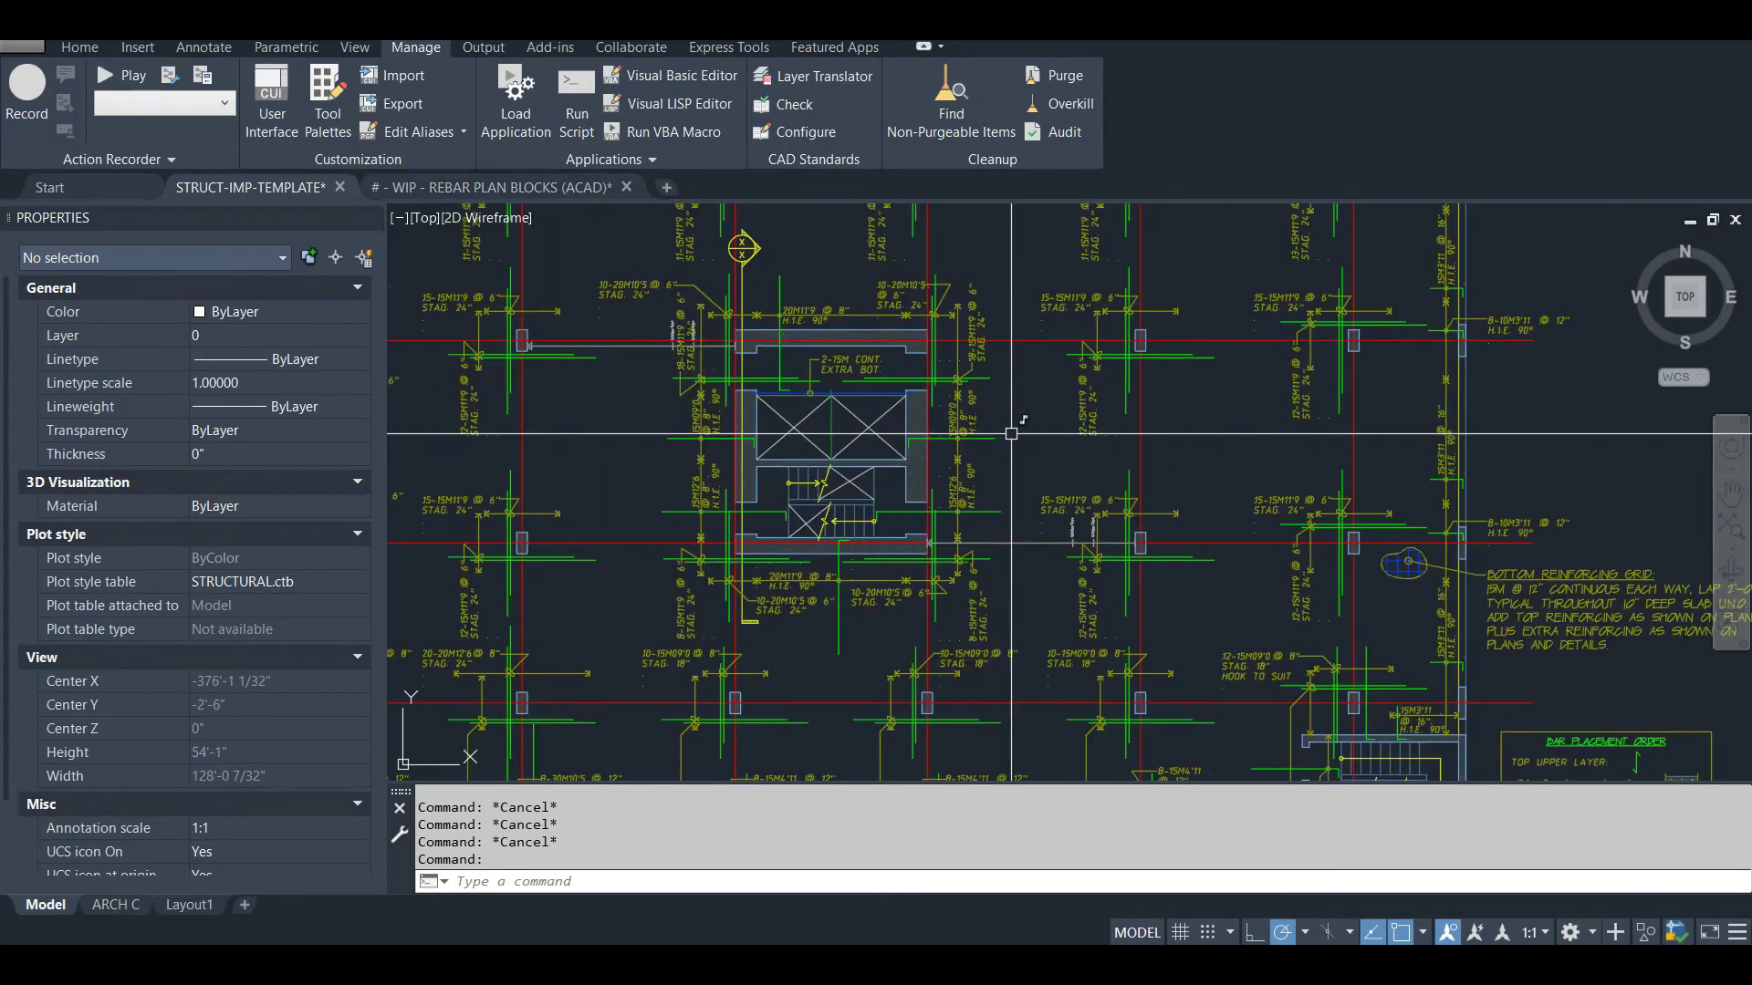
scroll(1011, 432, down, 2)
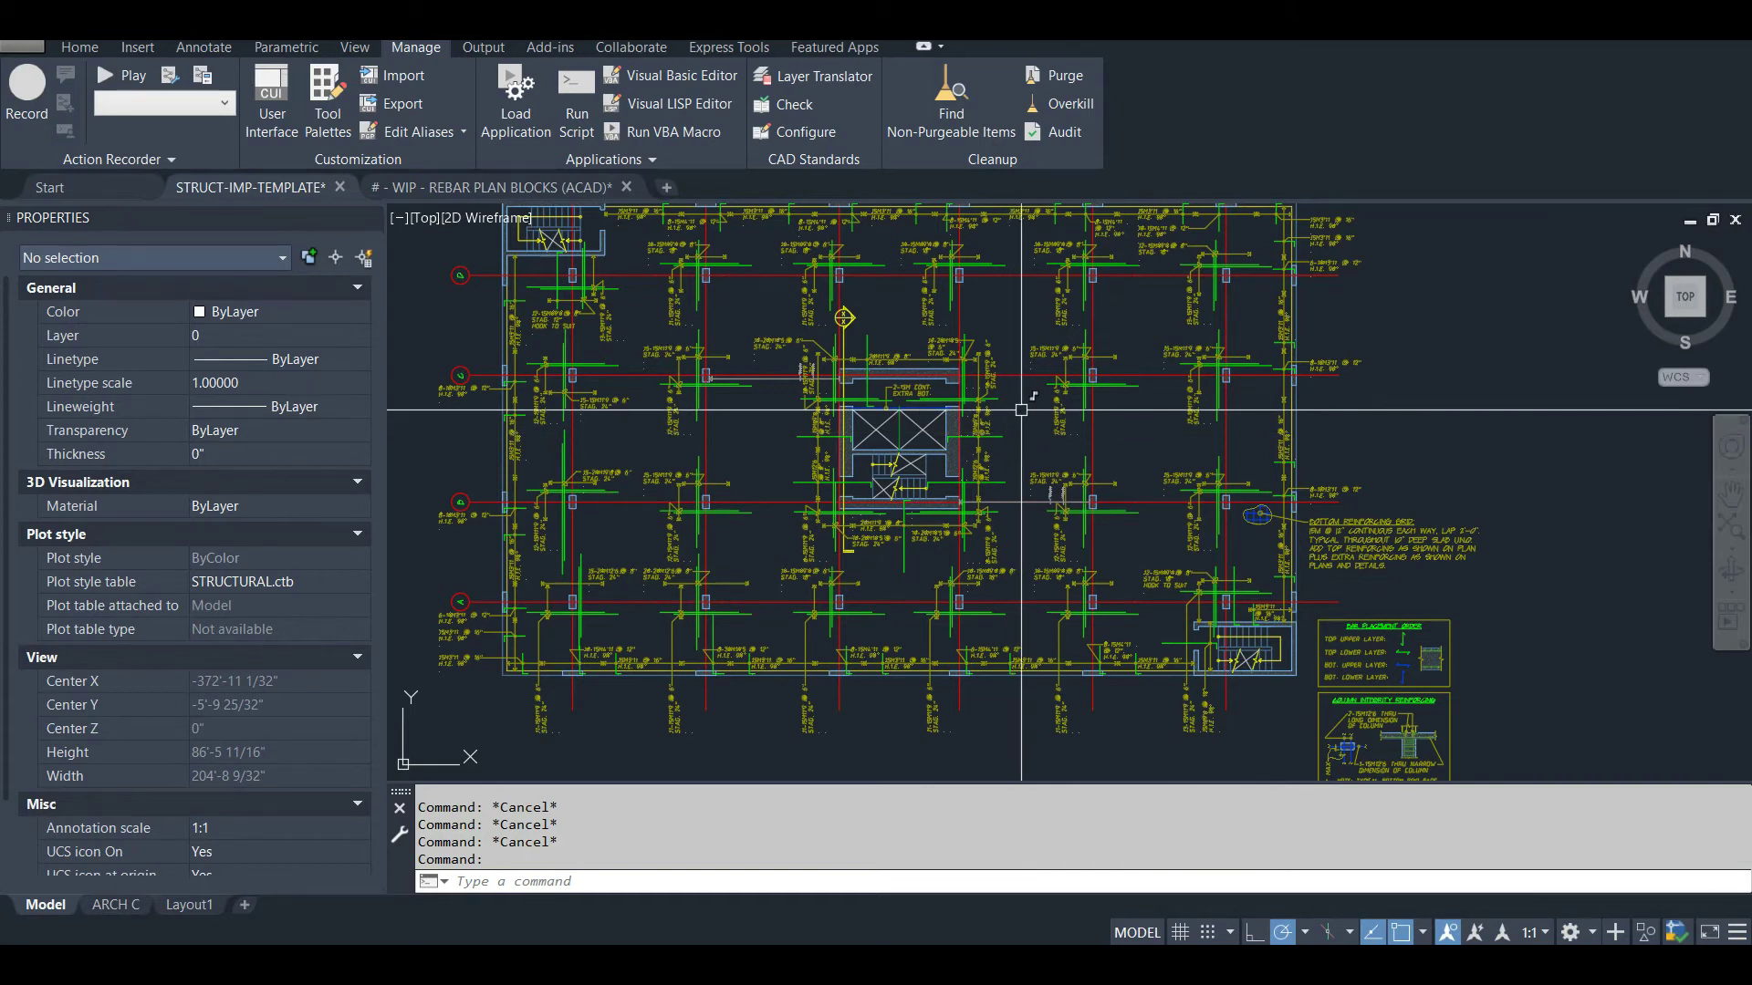
middle_drag(1022, 340, 1000, 469)
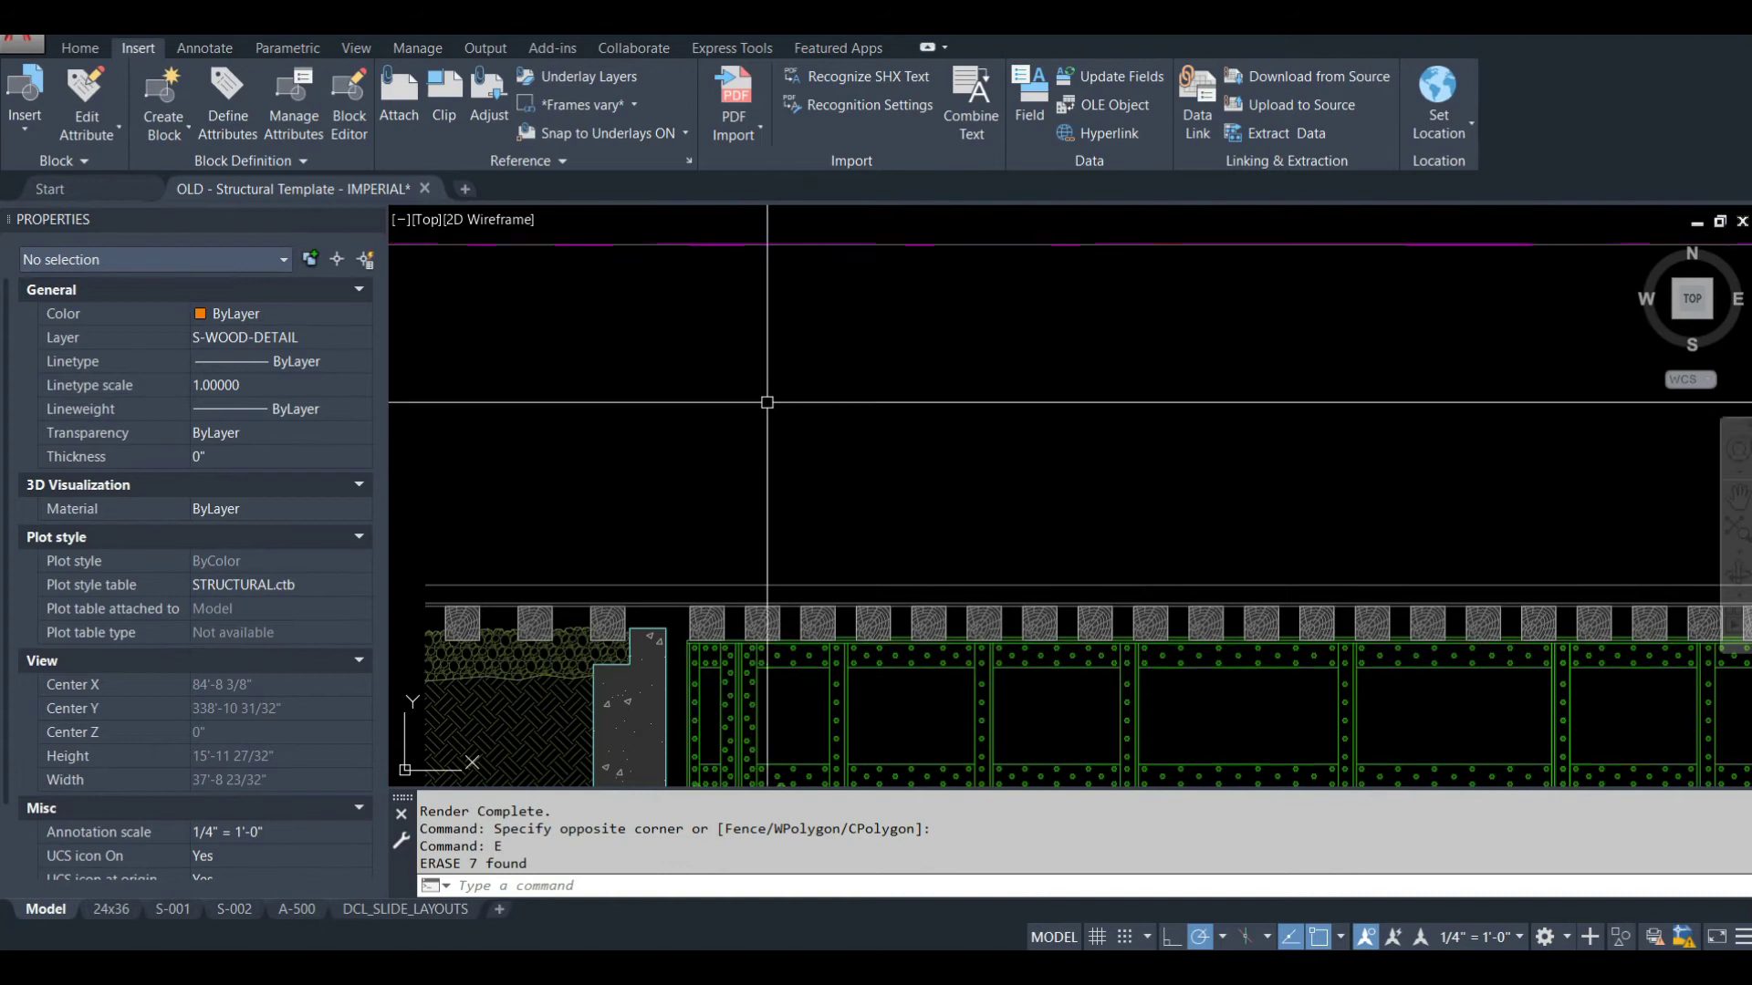
Step: In the OLD - Structural Template - IMPERIAL drawing, place the text SMALL TEXT above the wood framing with the T1 command
text(T21)
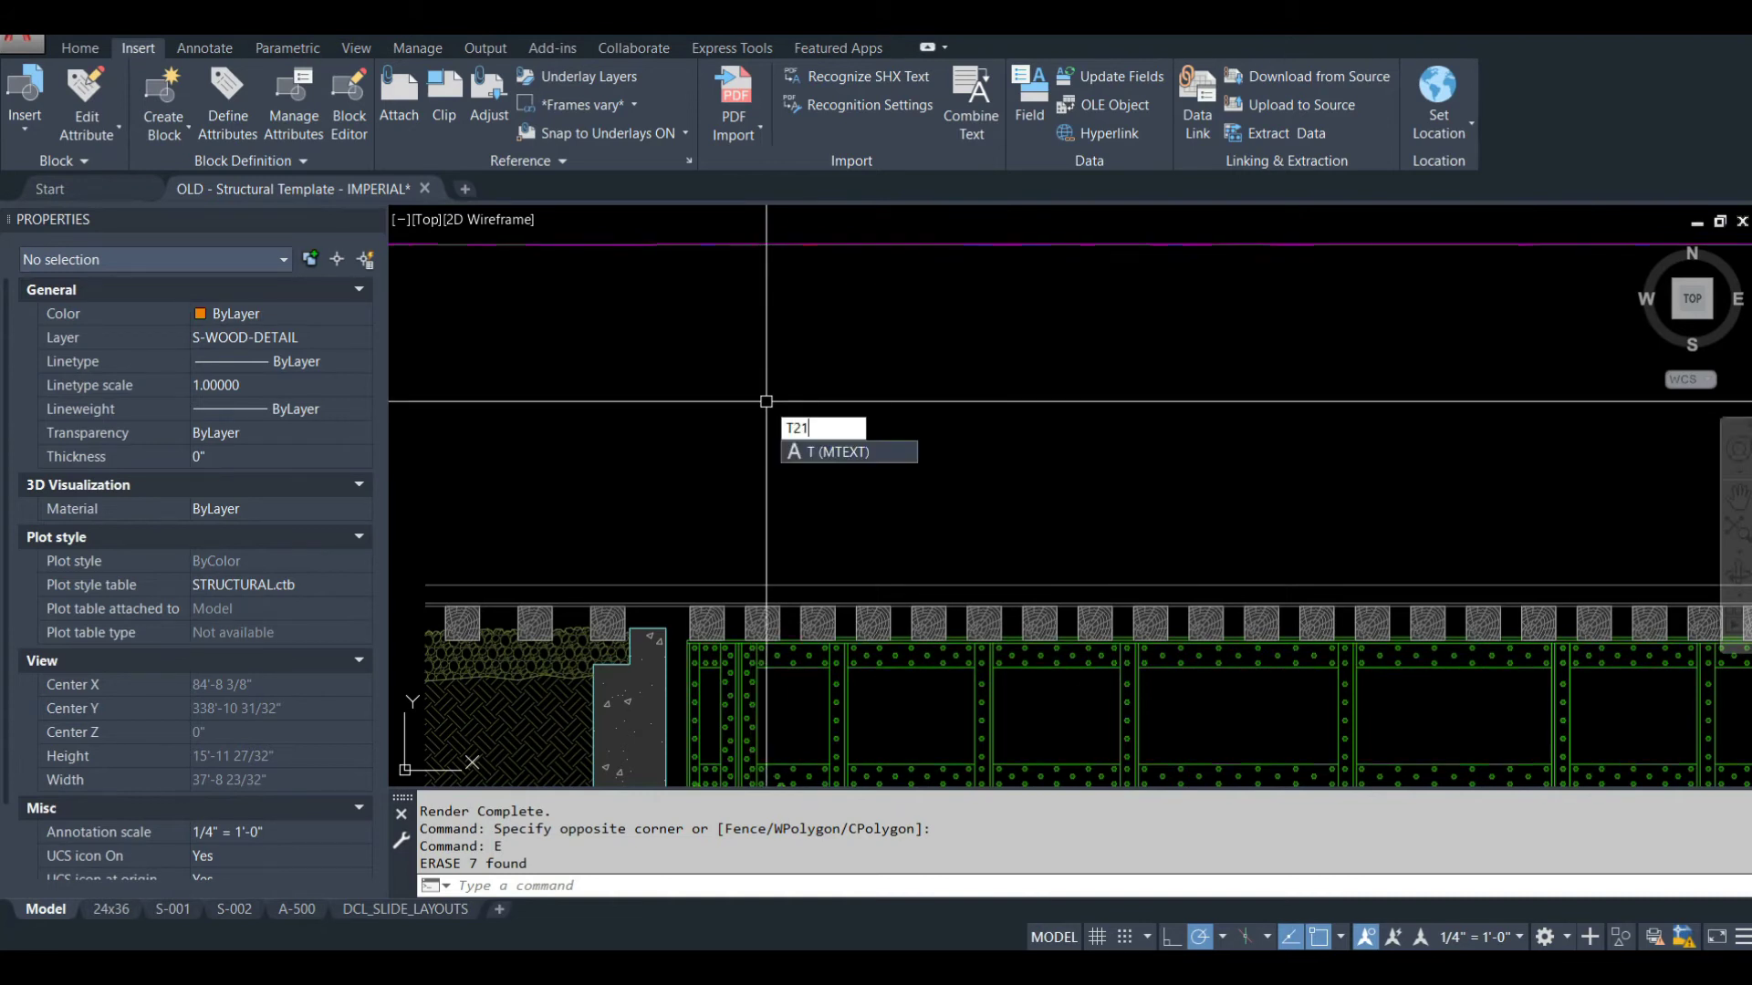
key(BackSpace)
key(BackSpace)
text(1)
key(Return)
click(594, 311)
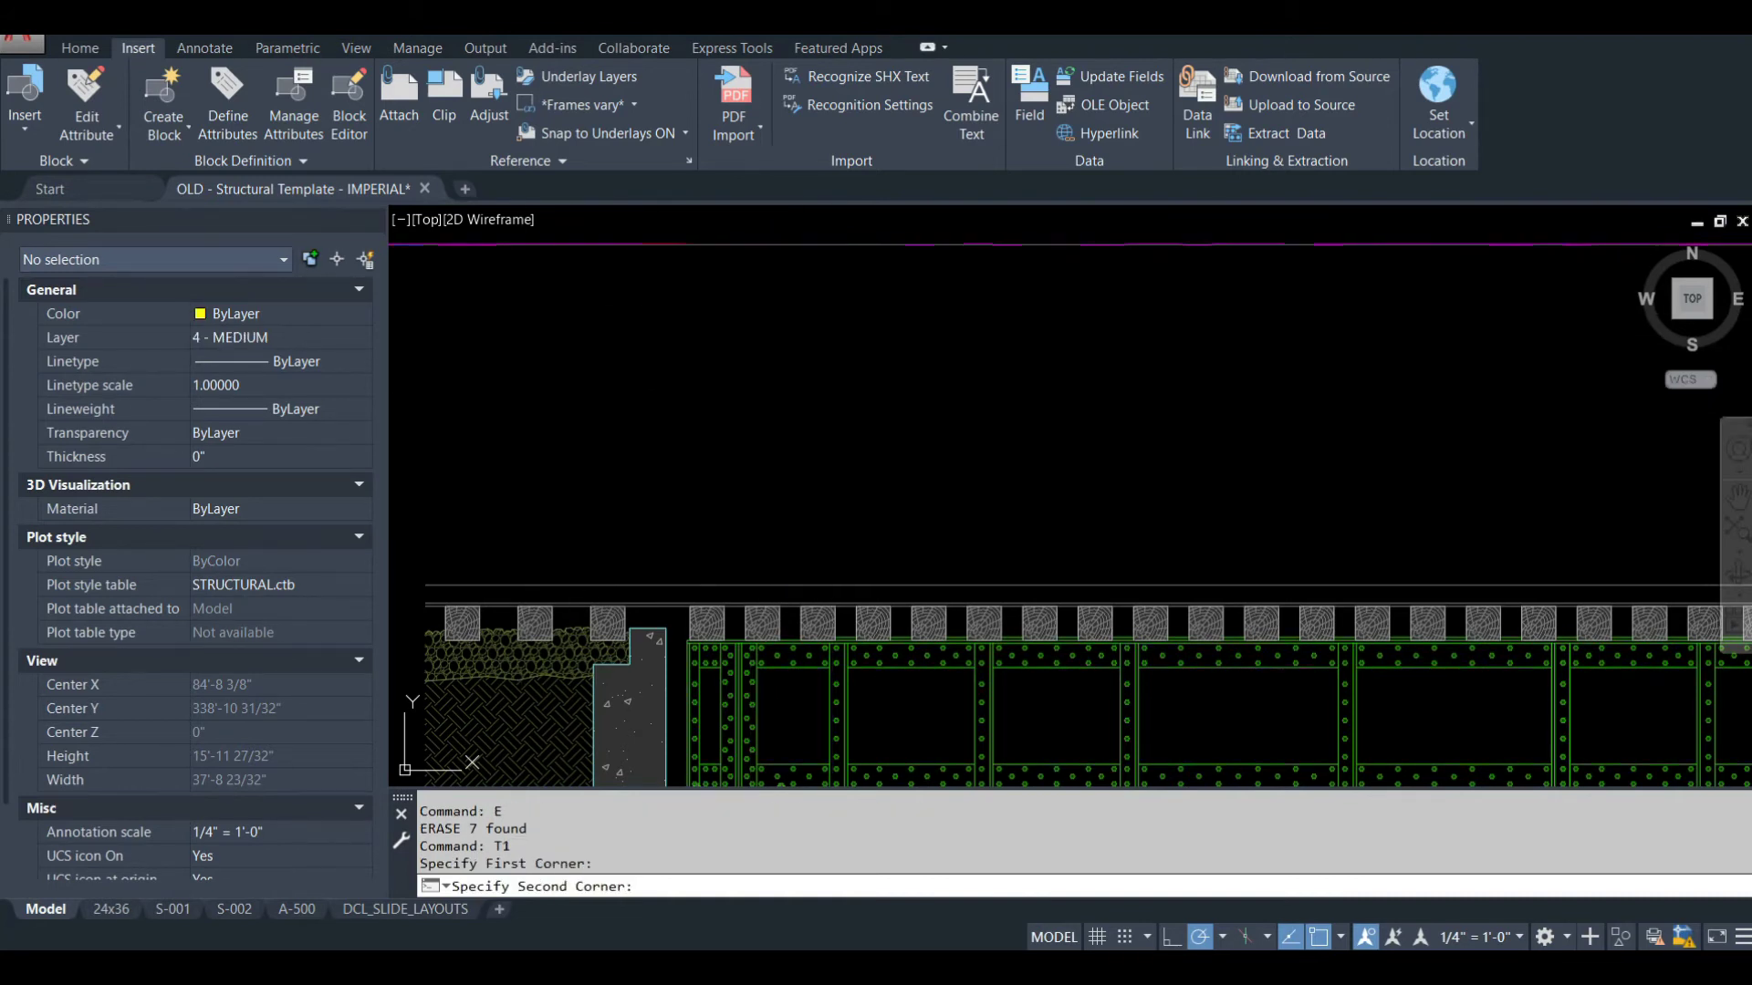
click(830, 334)
text(TEXT)
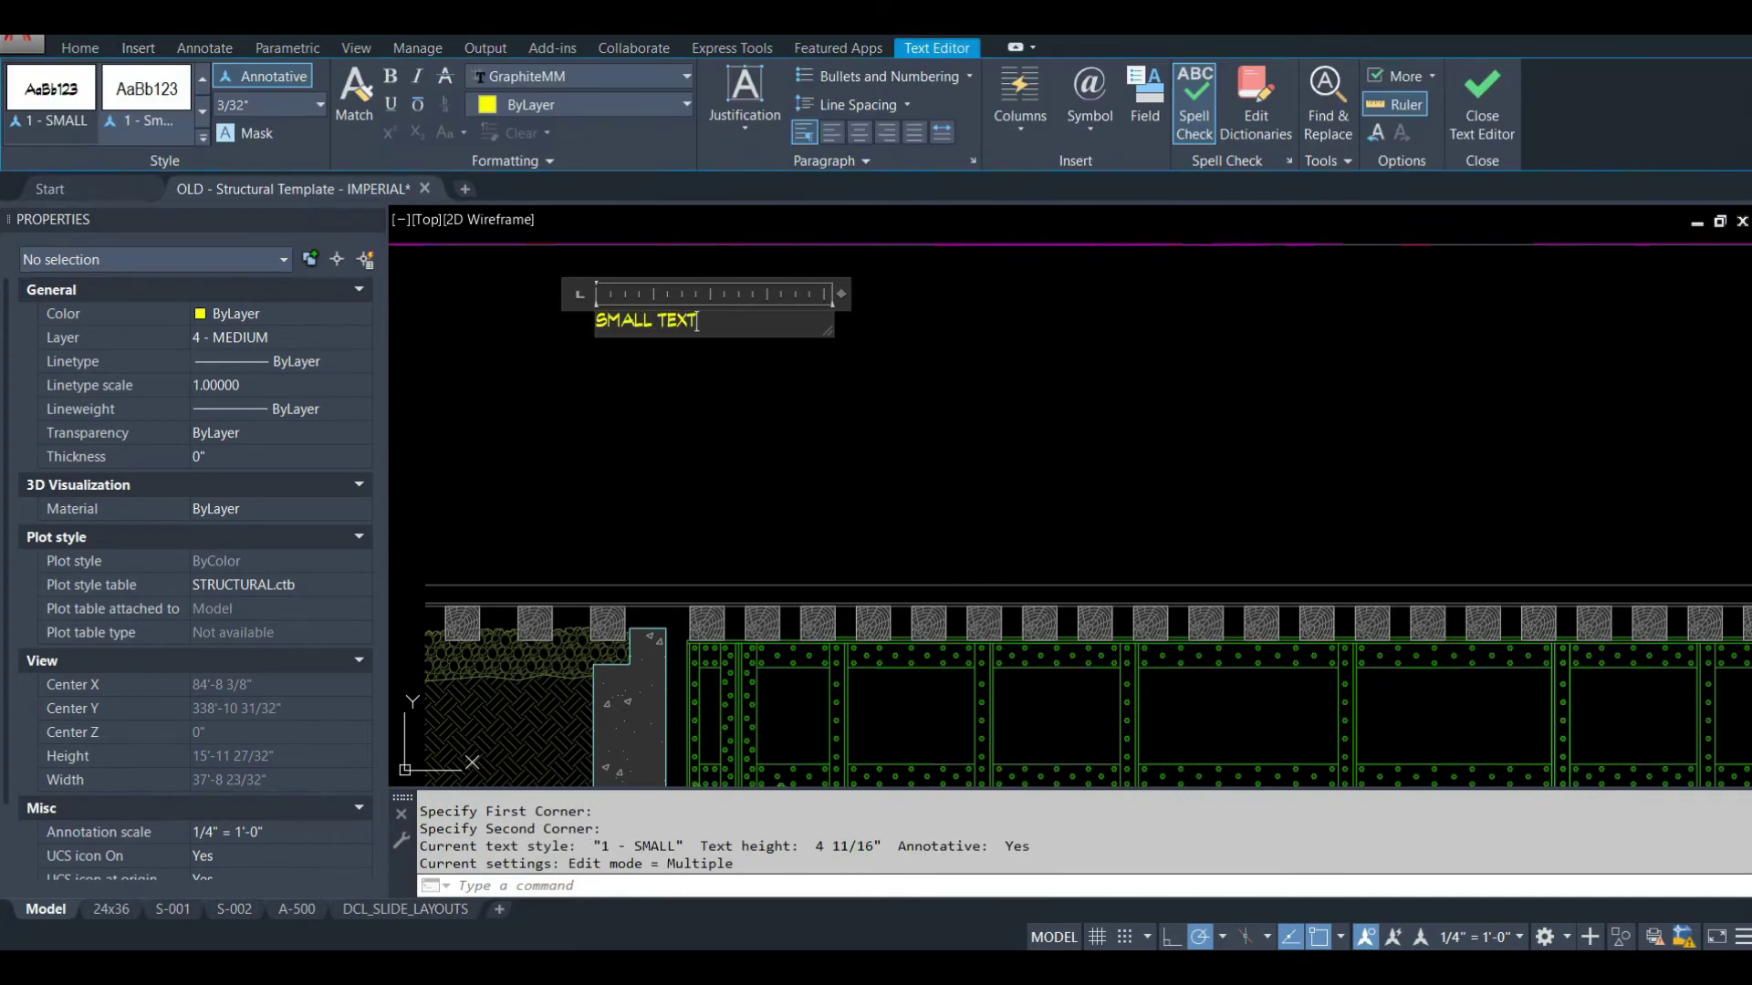
click(821, 282)
Step: Place the text MEDIUM below SMALL TEXT with the T2 command
text(T2)
key(Return)
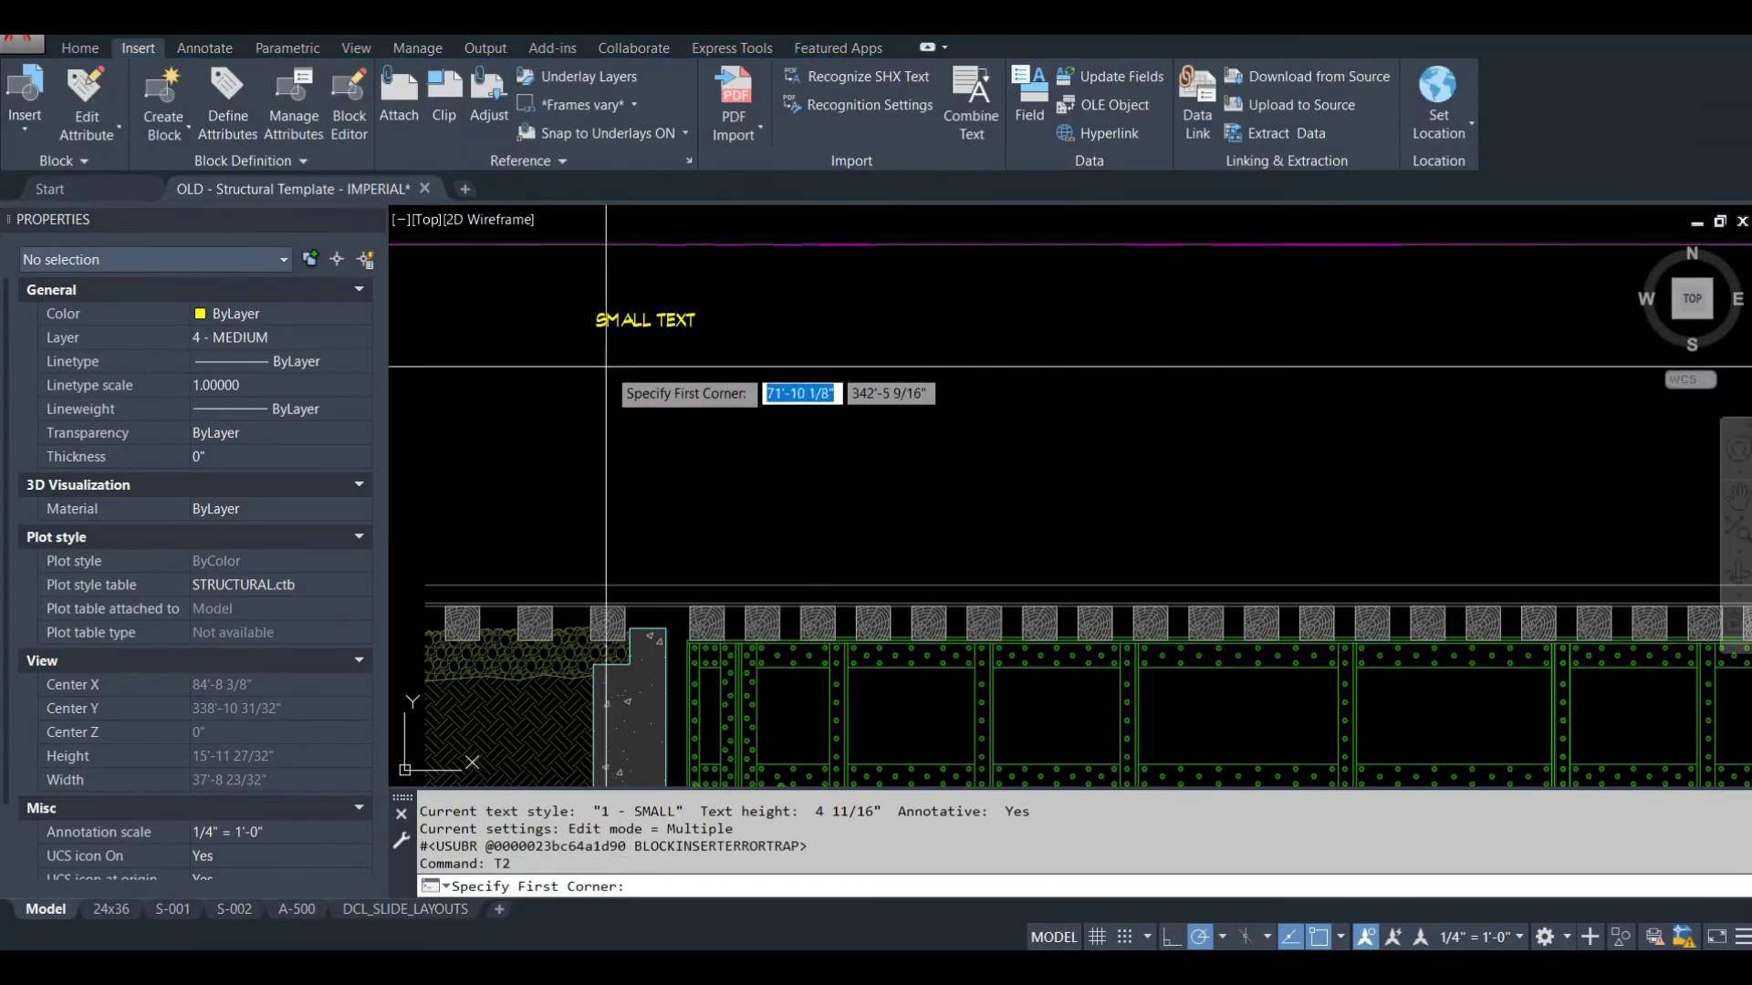
click(586, 364)
click(741, 433)
text(ME)
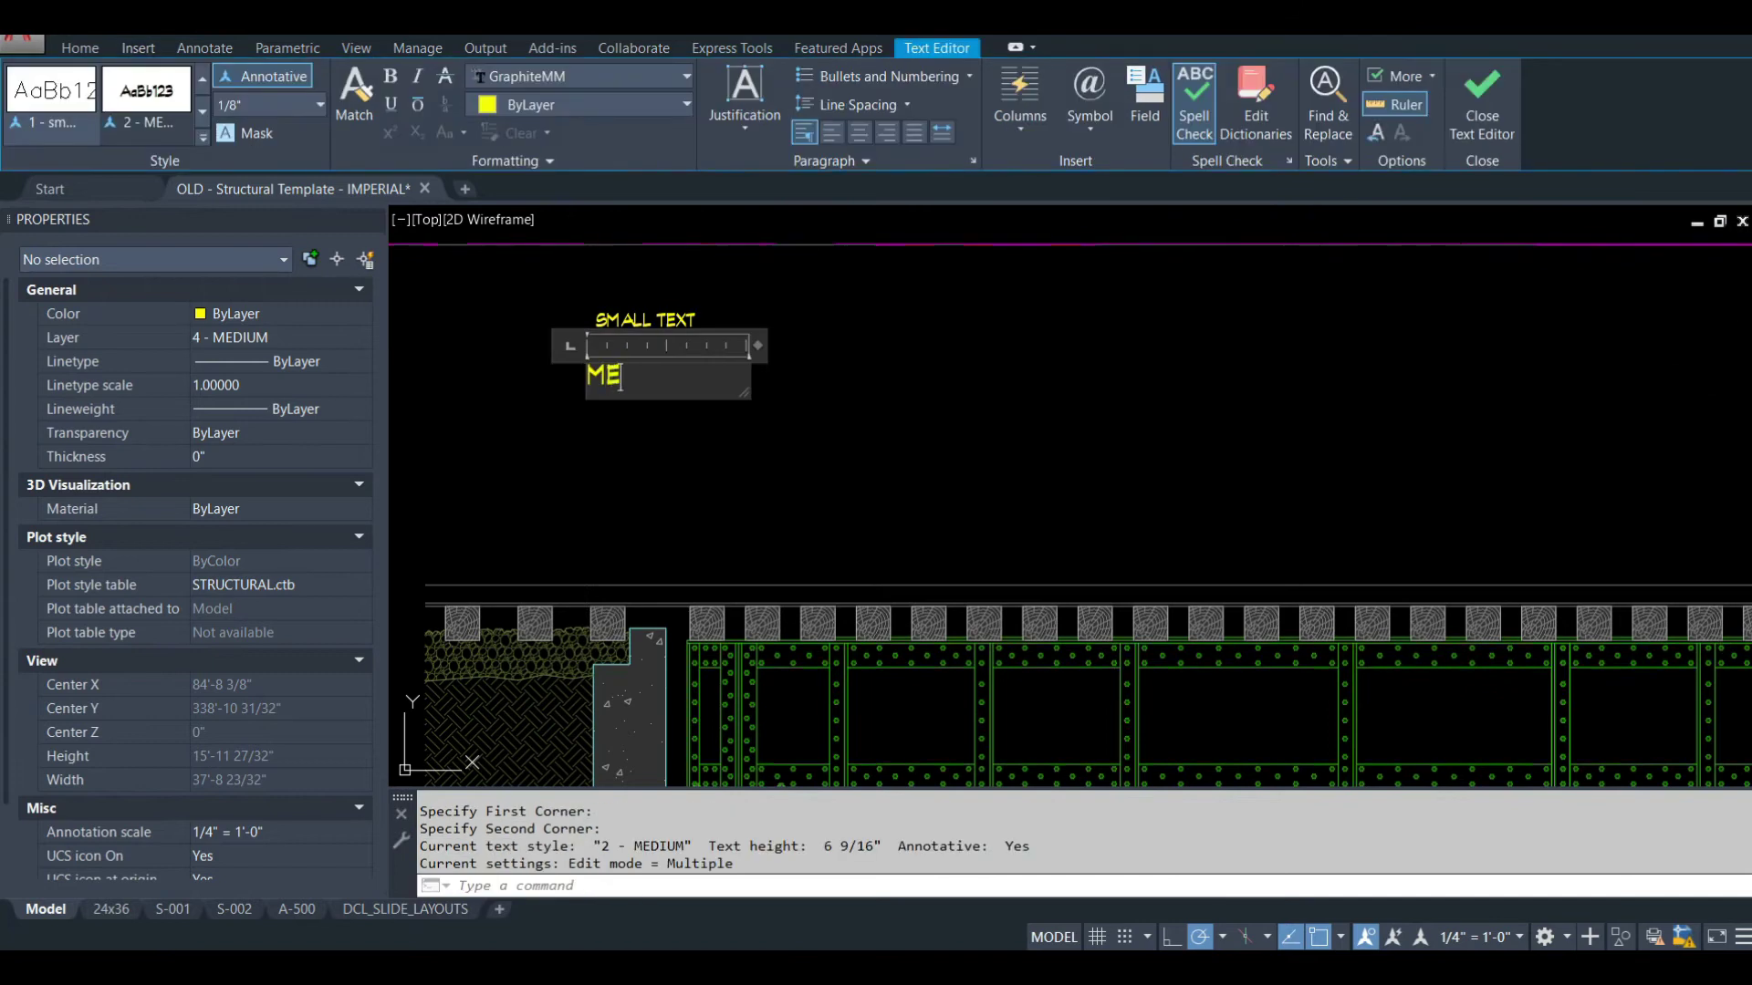
key(BackSpace)
key(BackSpace)
text(IUM)
click(795, 446)
Step: Place the text LARGE below MEDIUM with the T3 command
text(T3)
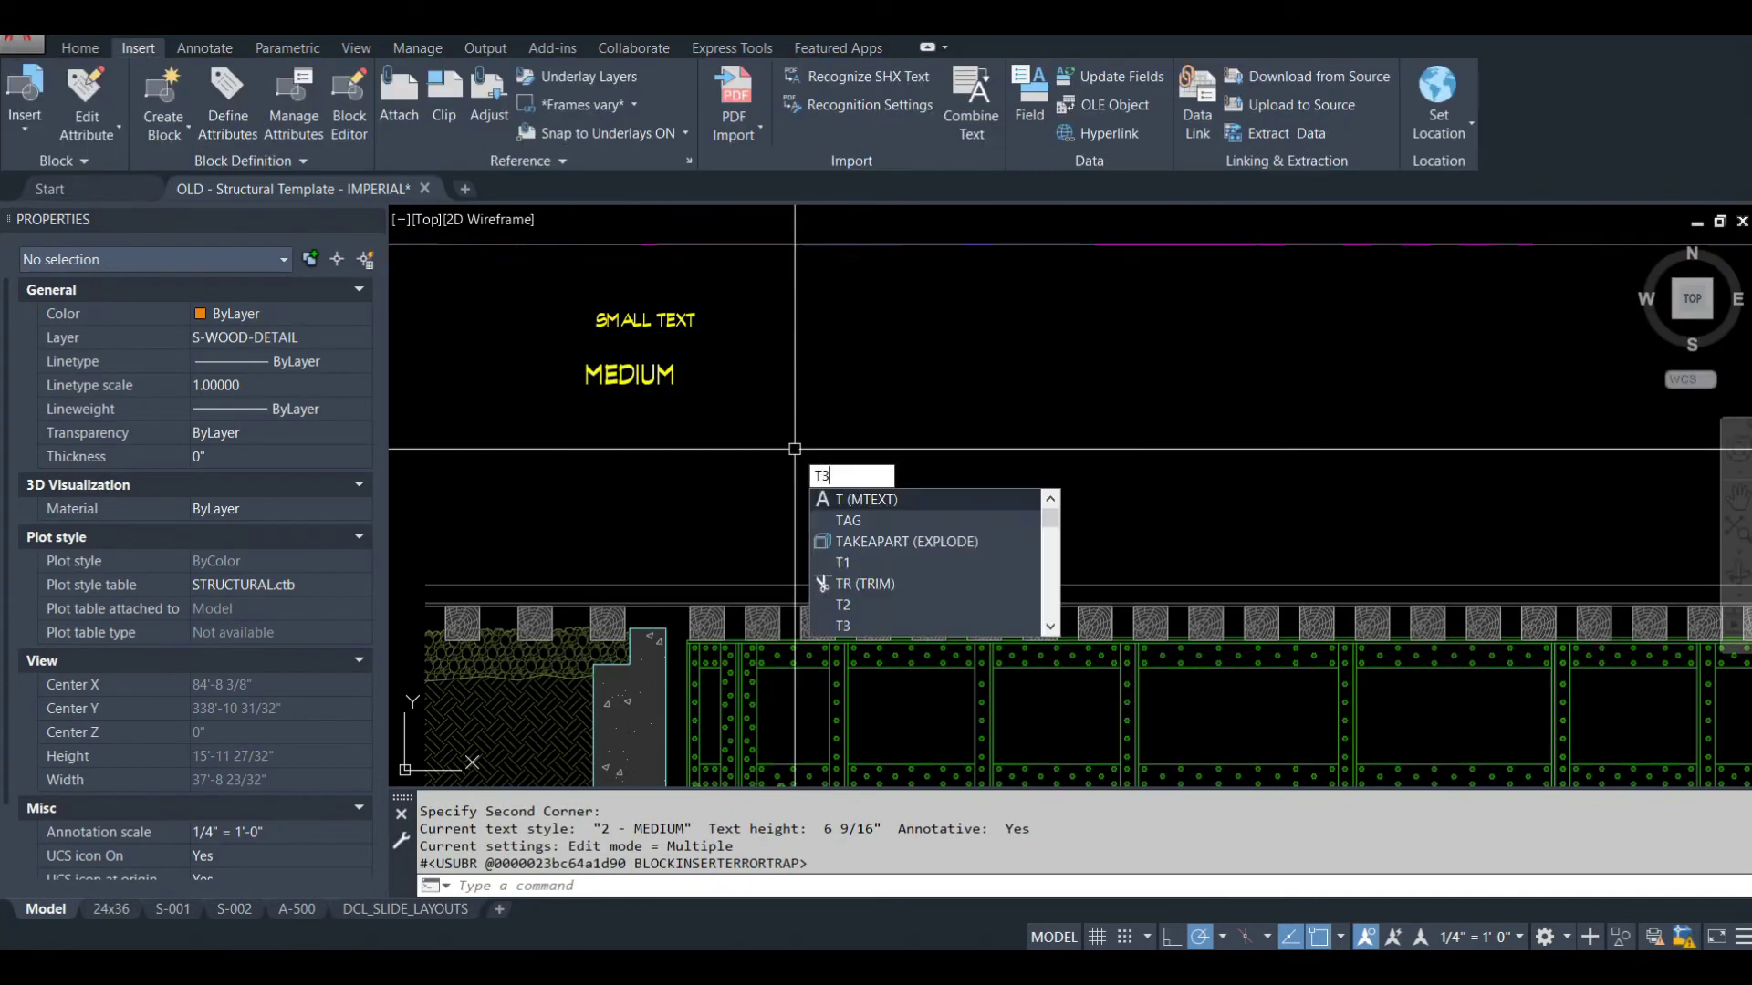
key(Return)
click(567, 420)
click(783, 472)
text(LAR)
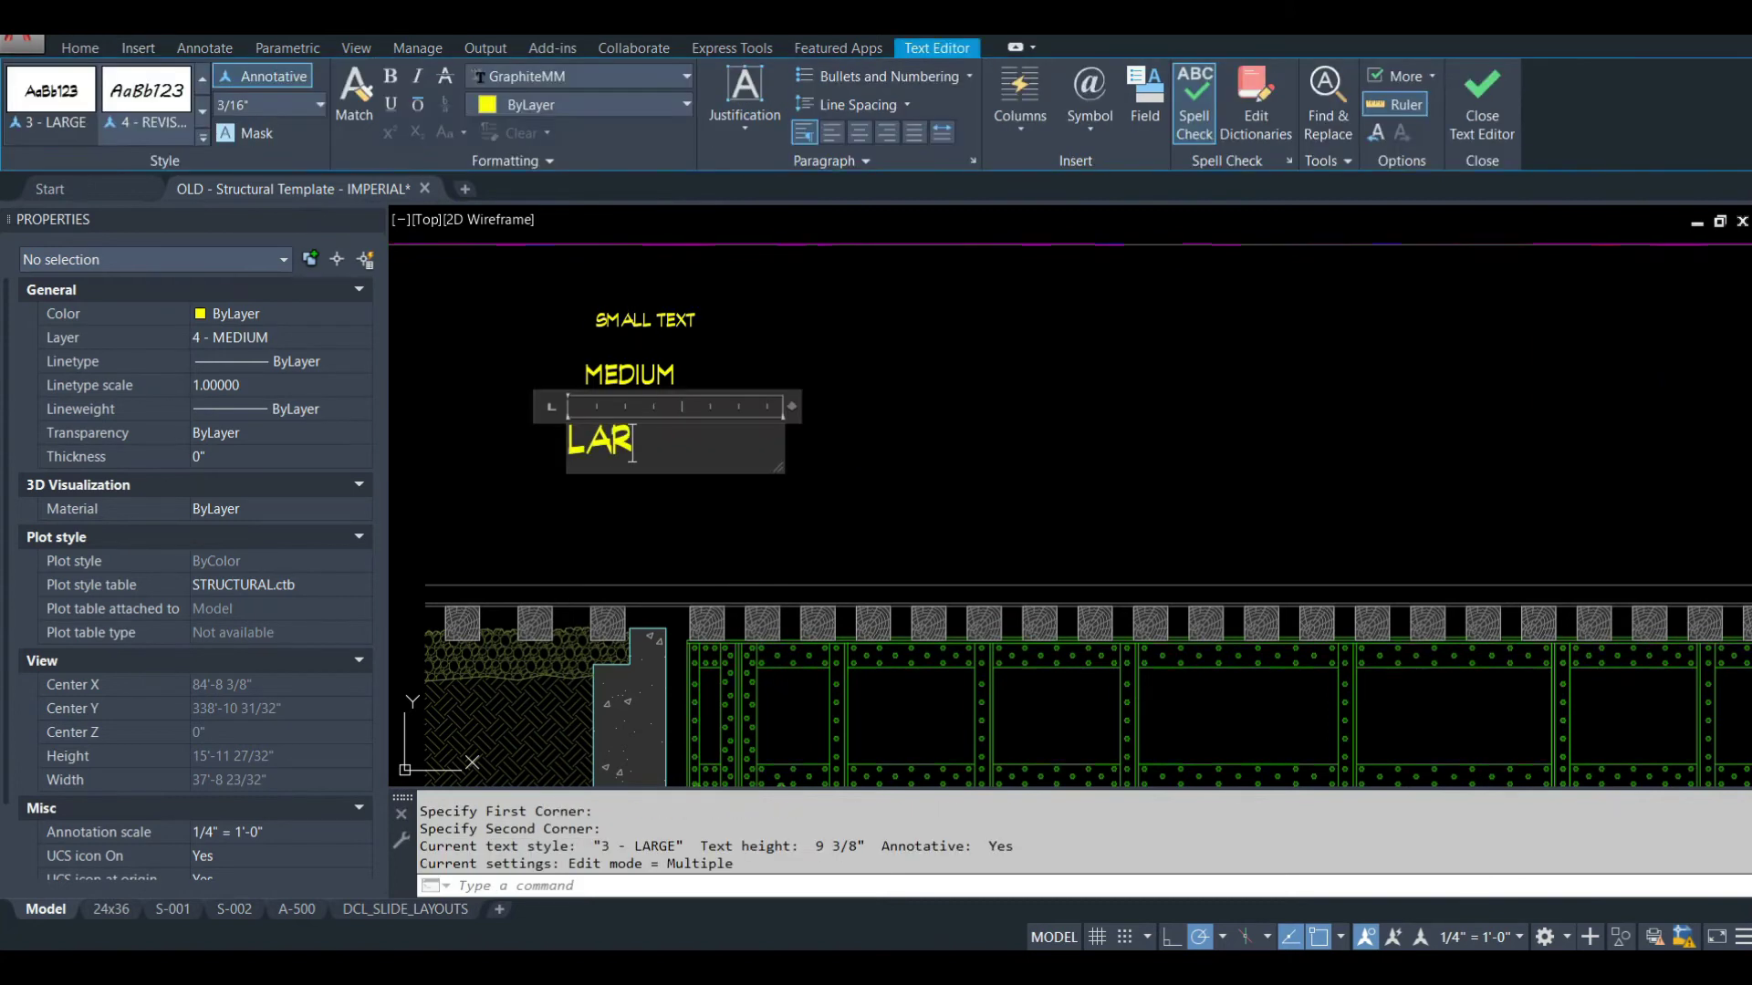
text(GE)
click(972, 440)
Step: Place a note reading NOTE 1 to the right of SMALL TEXT with the N1 command
text(T)
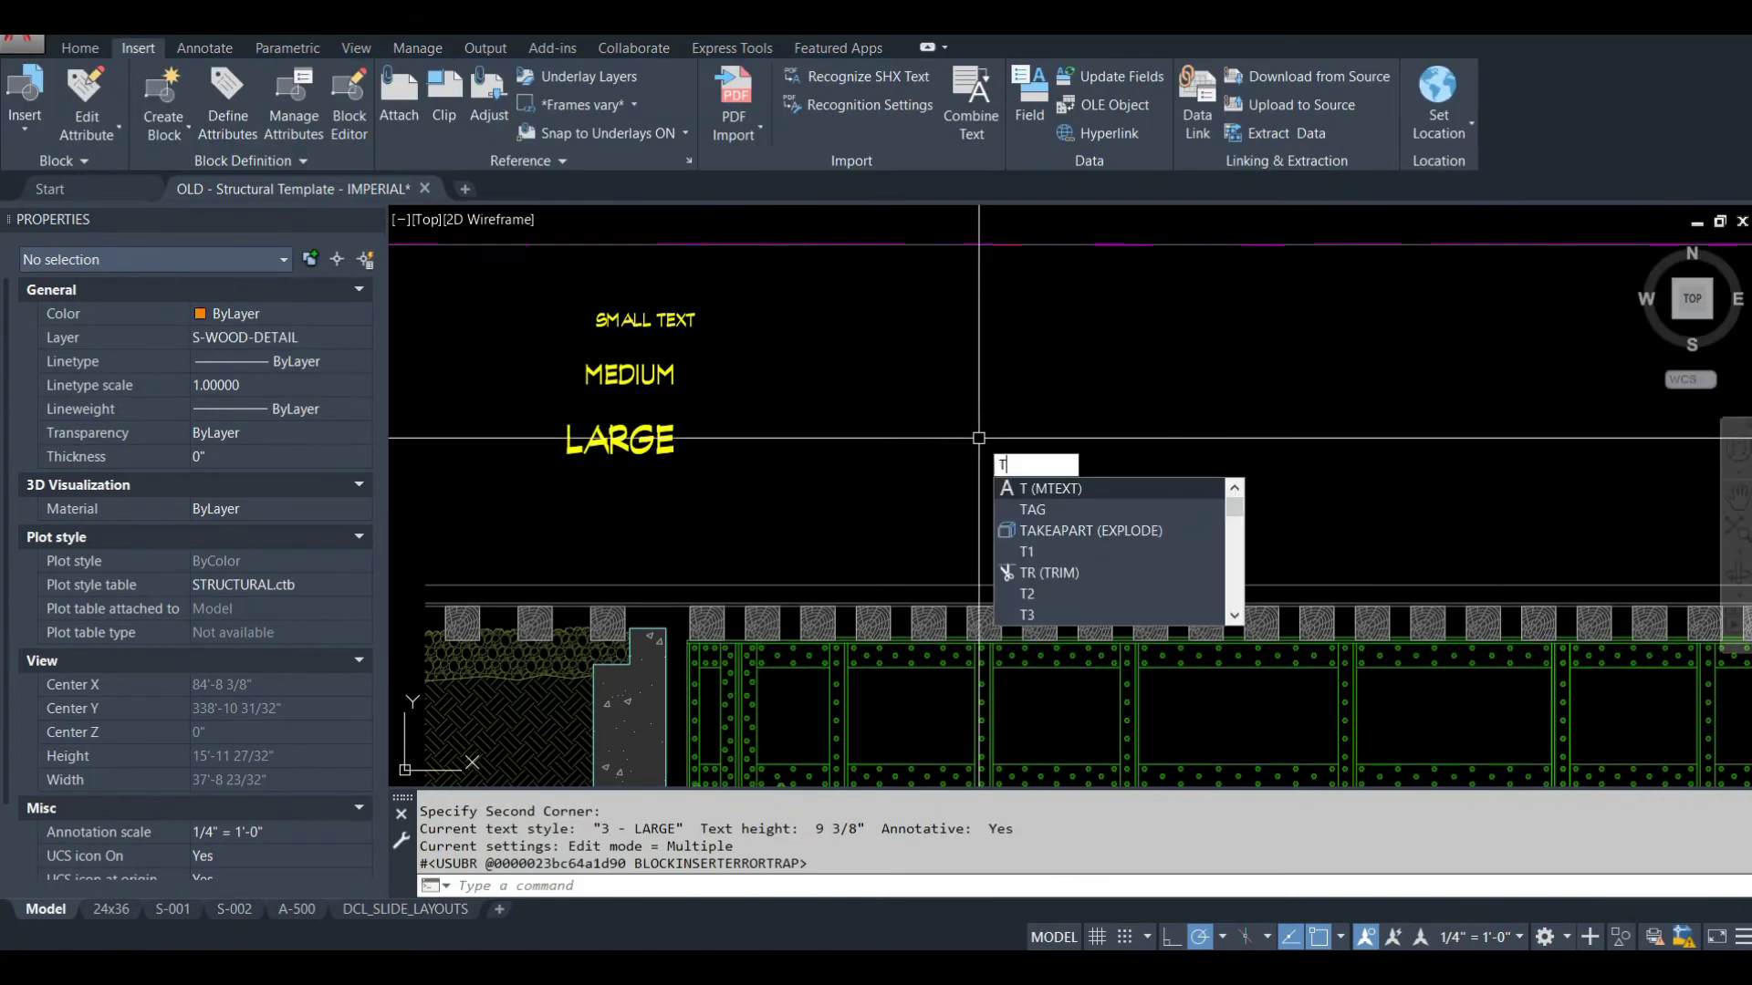
key(BackSpace)
text(N1)
key(Return)
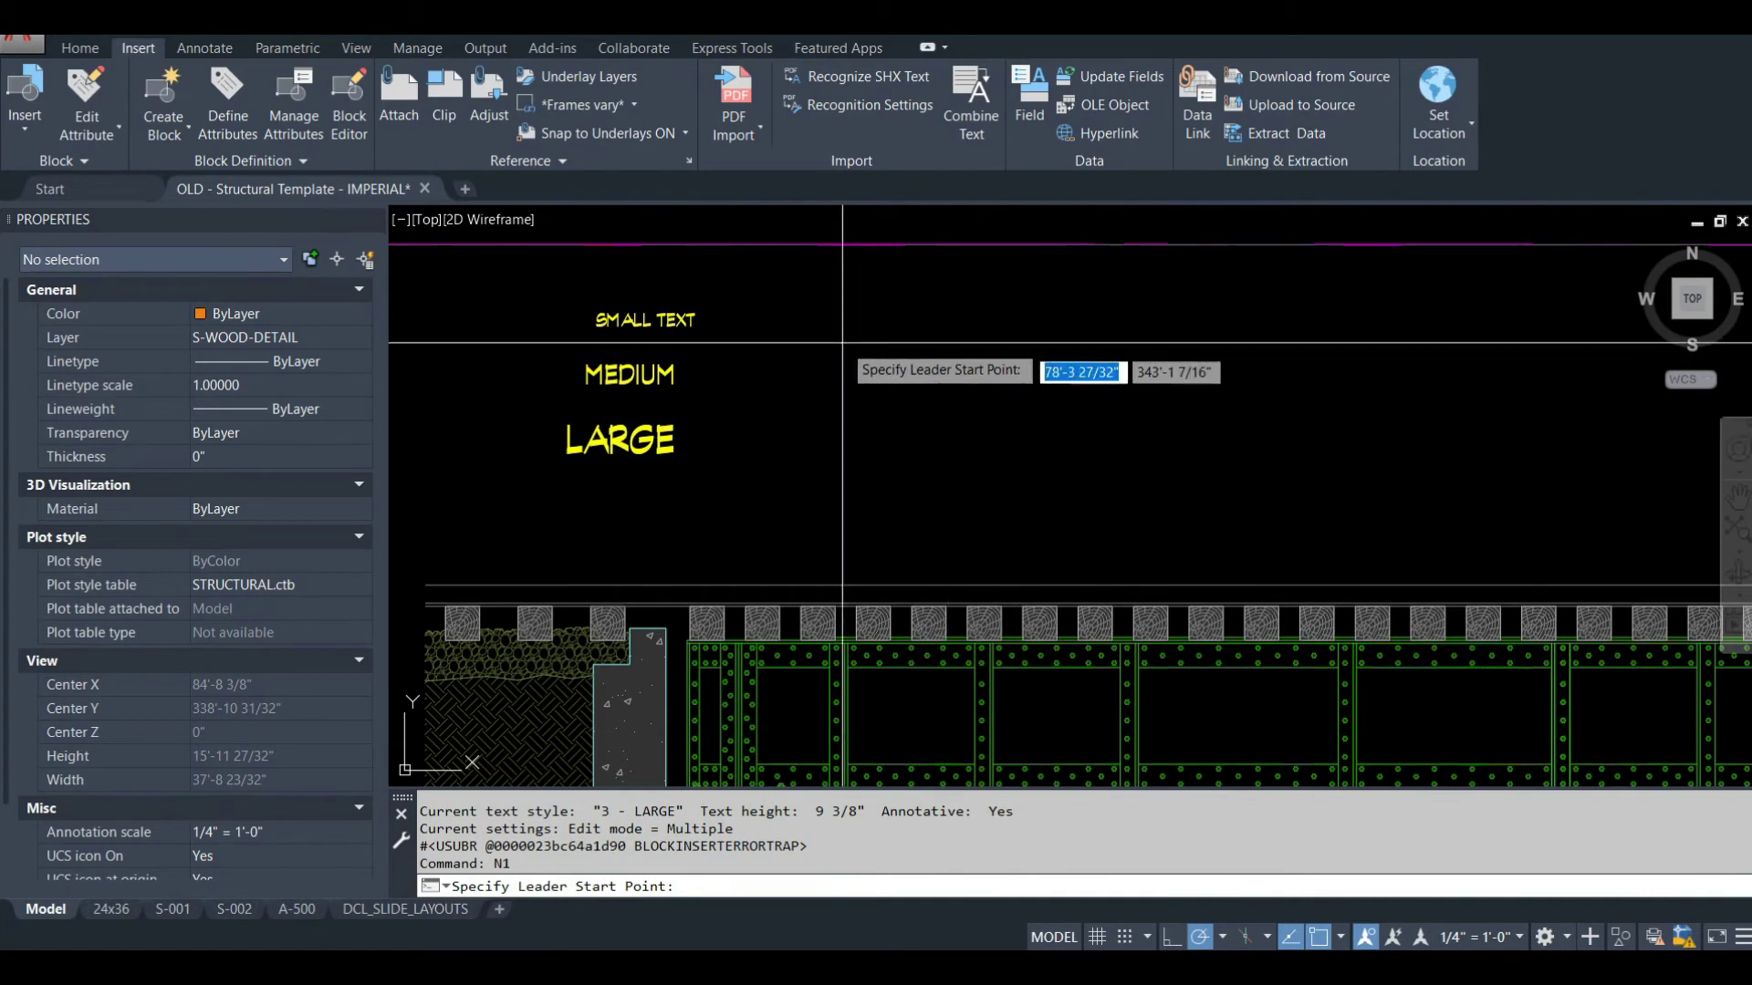
click(806, 323)
click(1026, 399)
text(1)
click(1049, 529)
Step: Place a medium note reading NOTE 2 directly below NOTE 1 with the N2 command
text(N2)
key(Return)
click(853, 380)
click(876, 379)
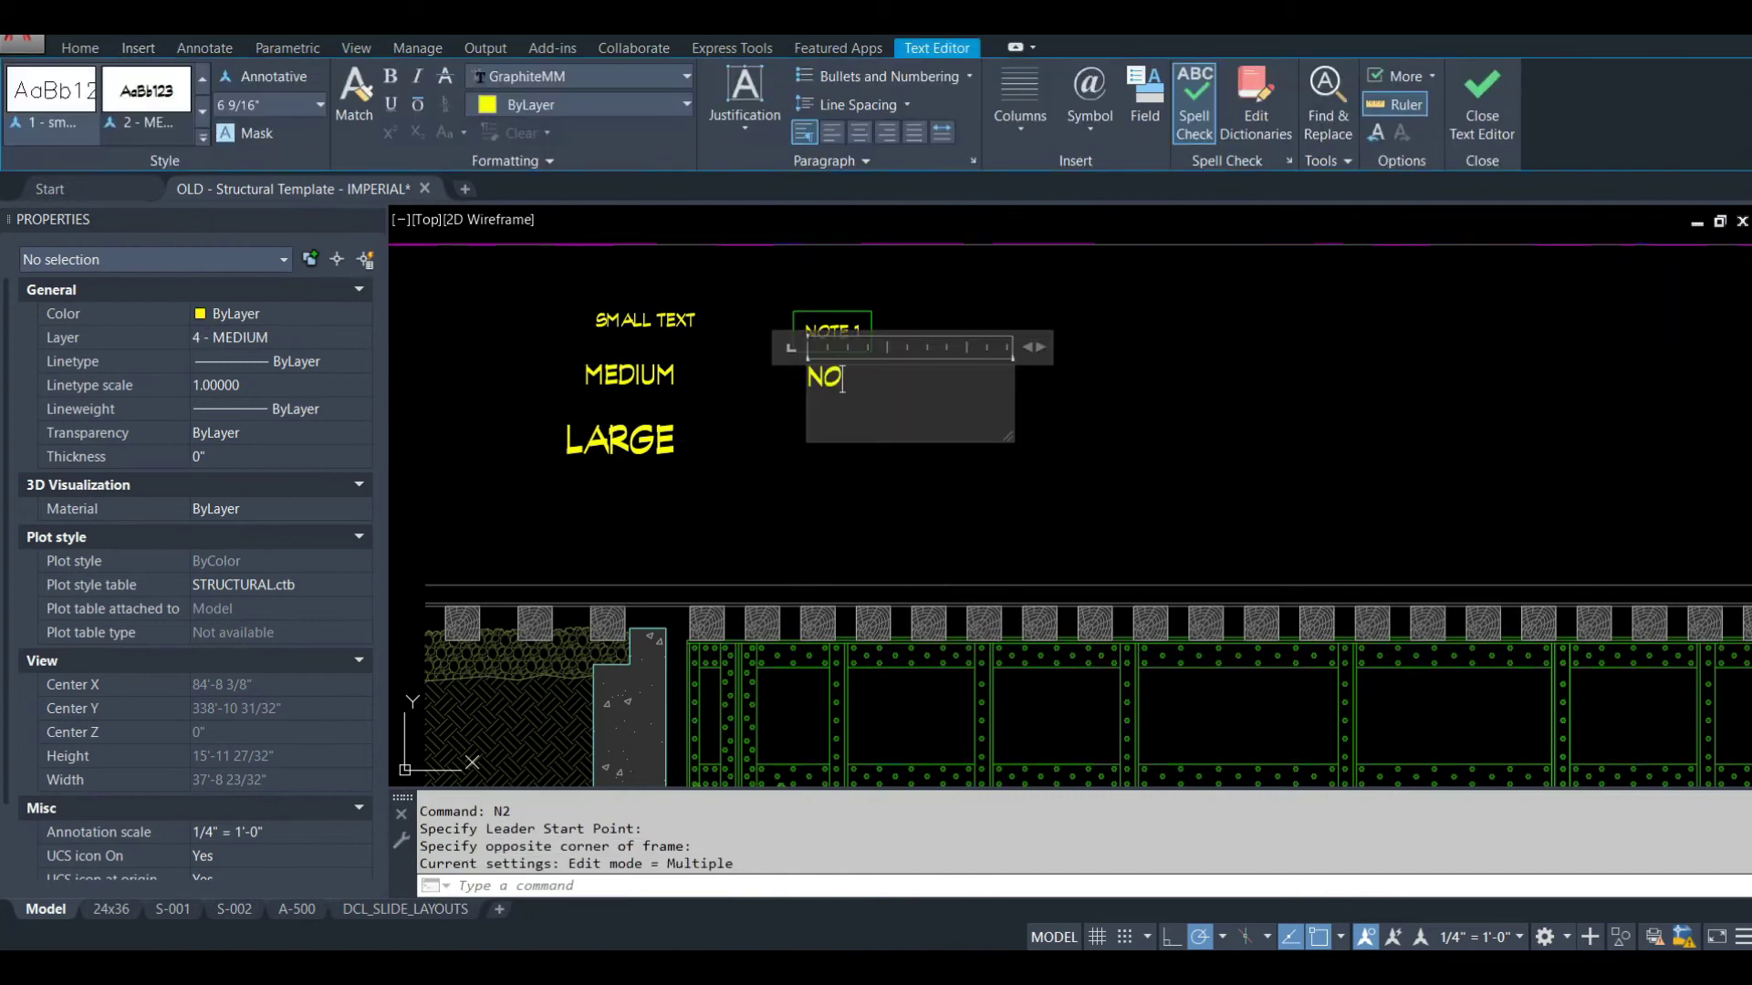
click(955, 533)
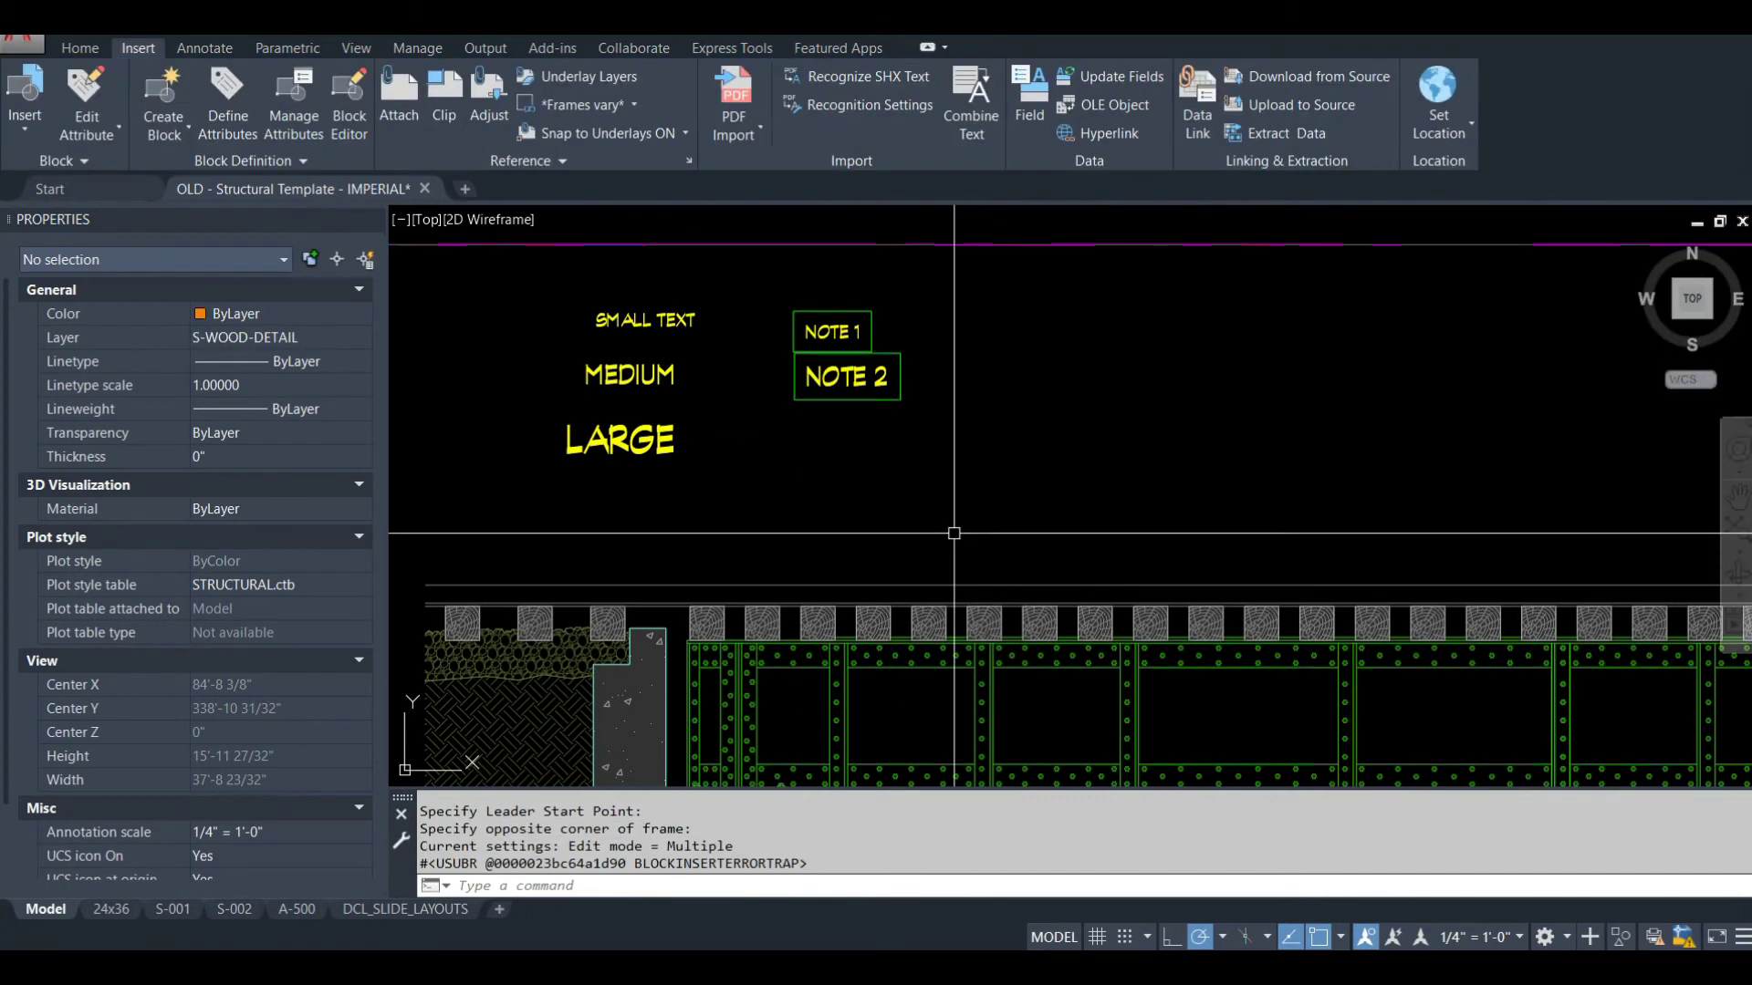
Step: Place a large note reading NOTE 3 below NOTE 2 with the N3 command
text(N3)
key(Return)
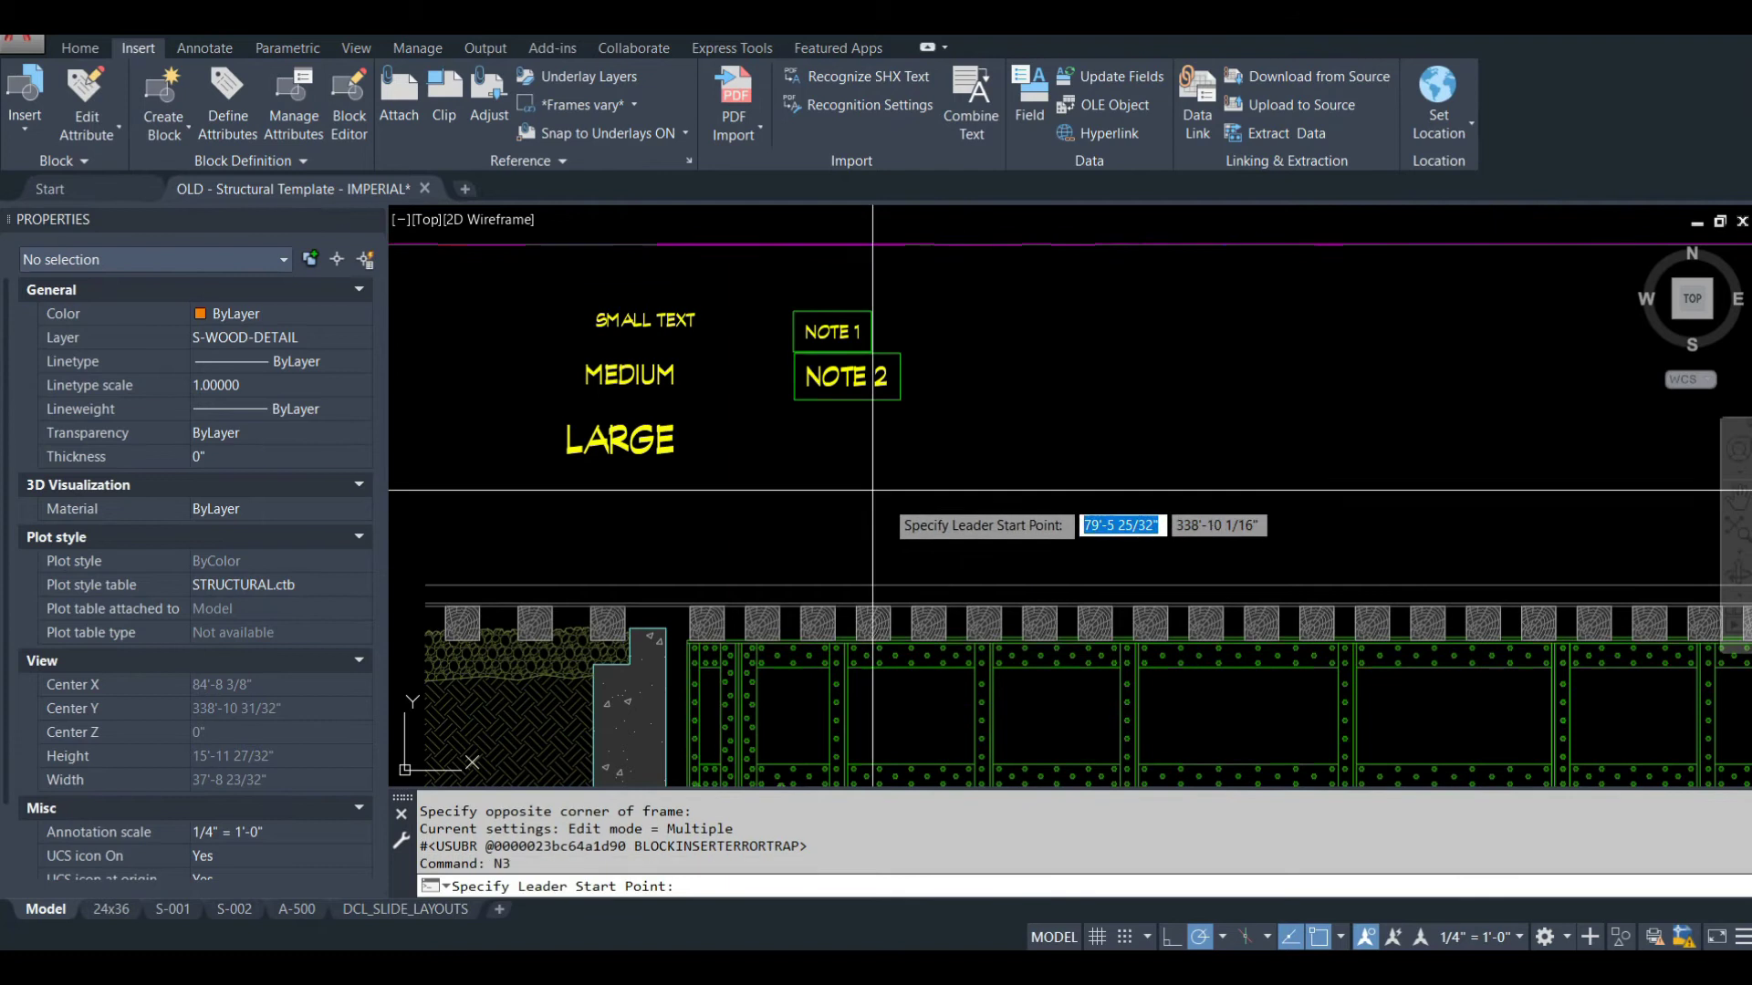
click(806, 428)
click(1135, 523)
text(N)
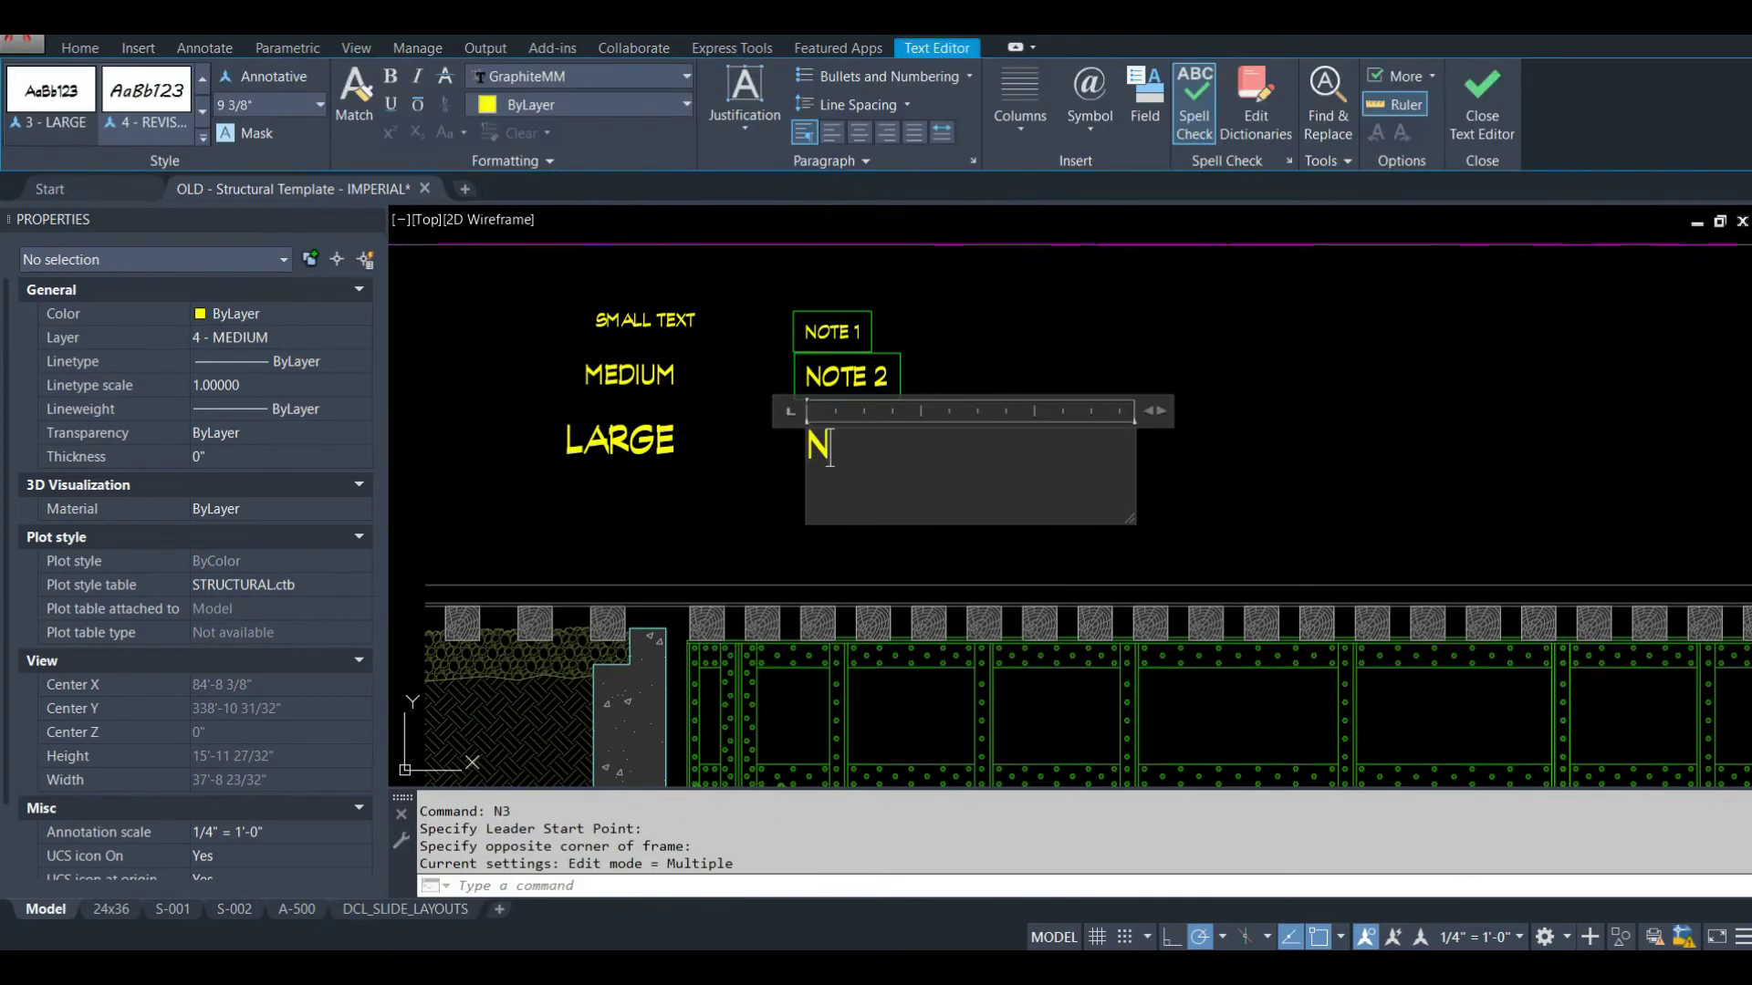
text(OTE 3)
click(1345, 423)
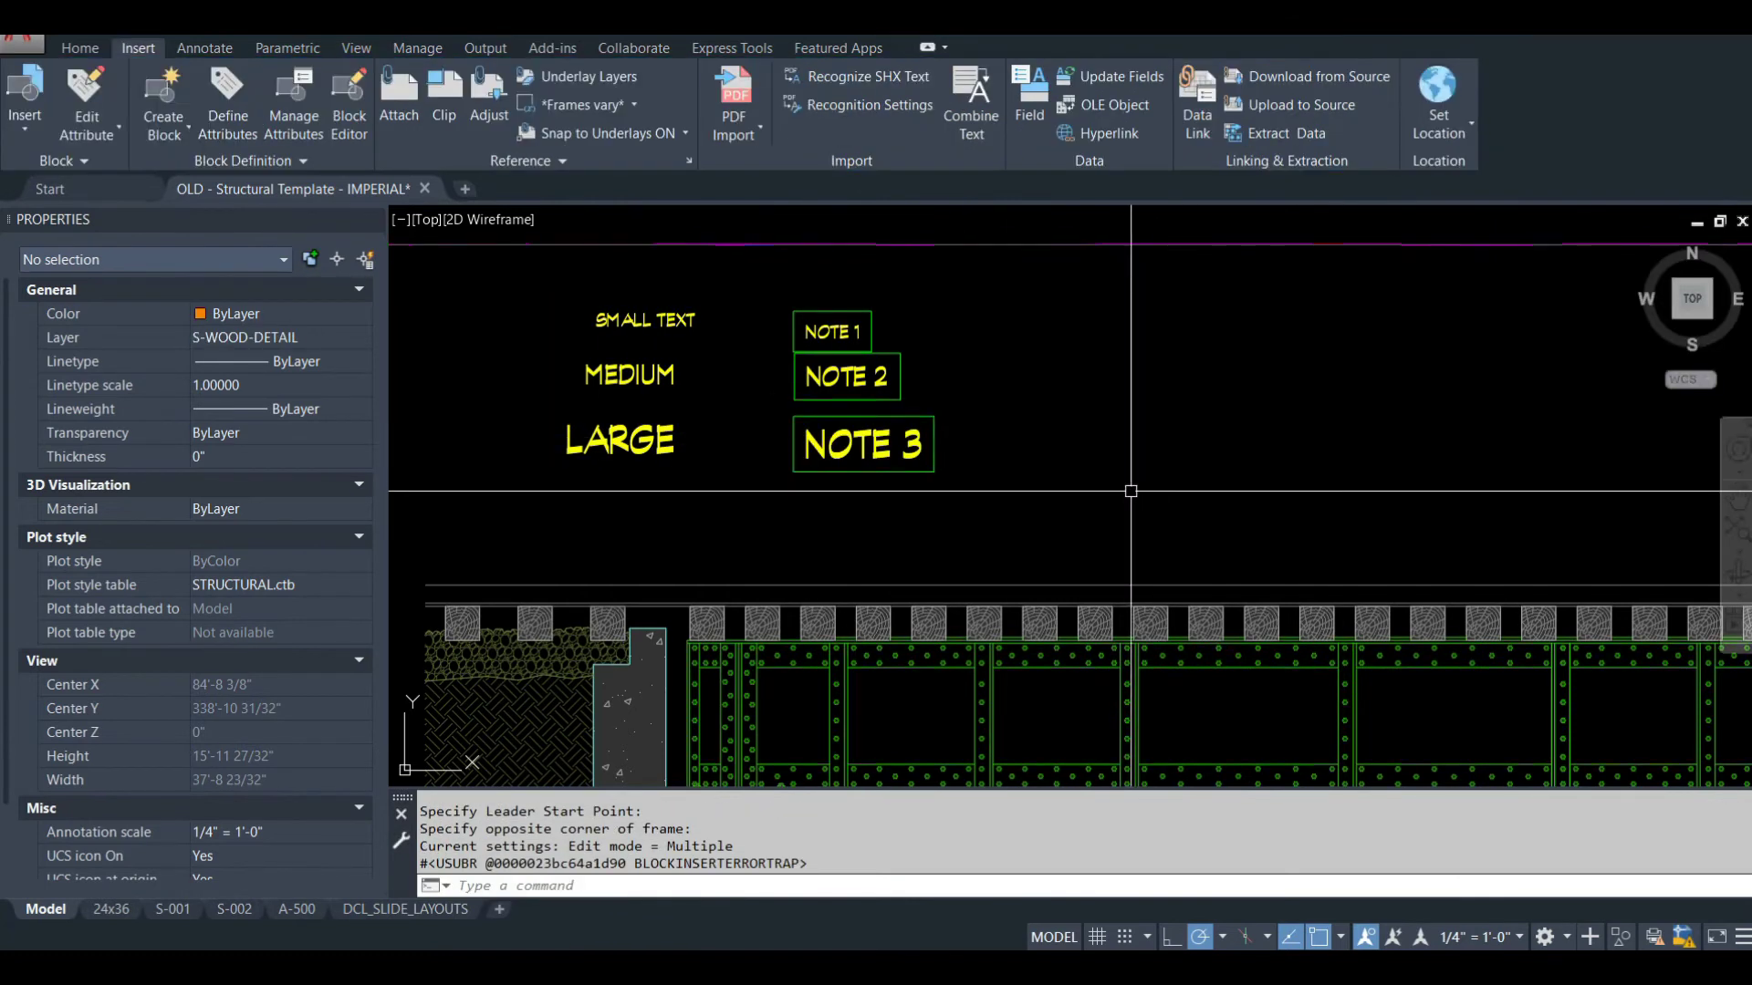
Step: Draw an arrow leader with the `1 command from the line above the timbers, using the nearest snap, to the NOTE 3 box
text(NEA)
key(Return)
click(950, 578)
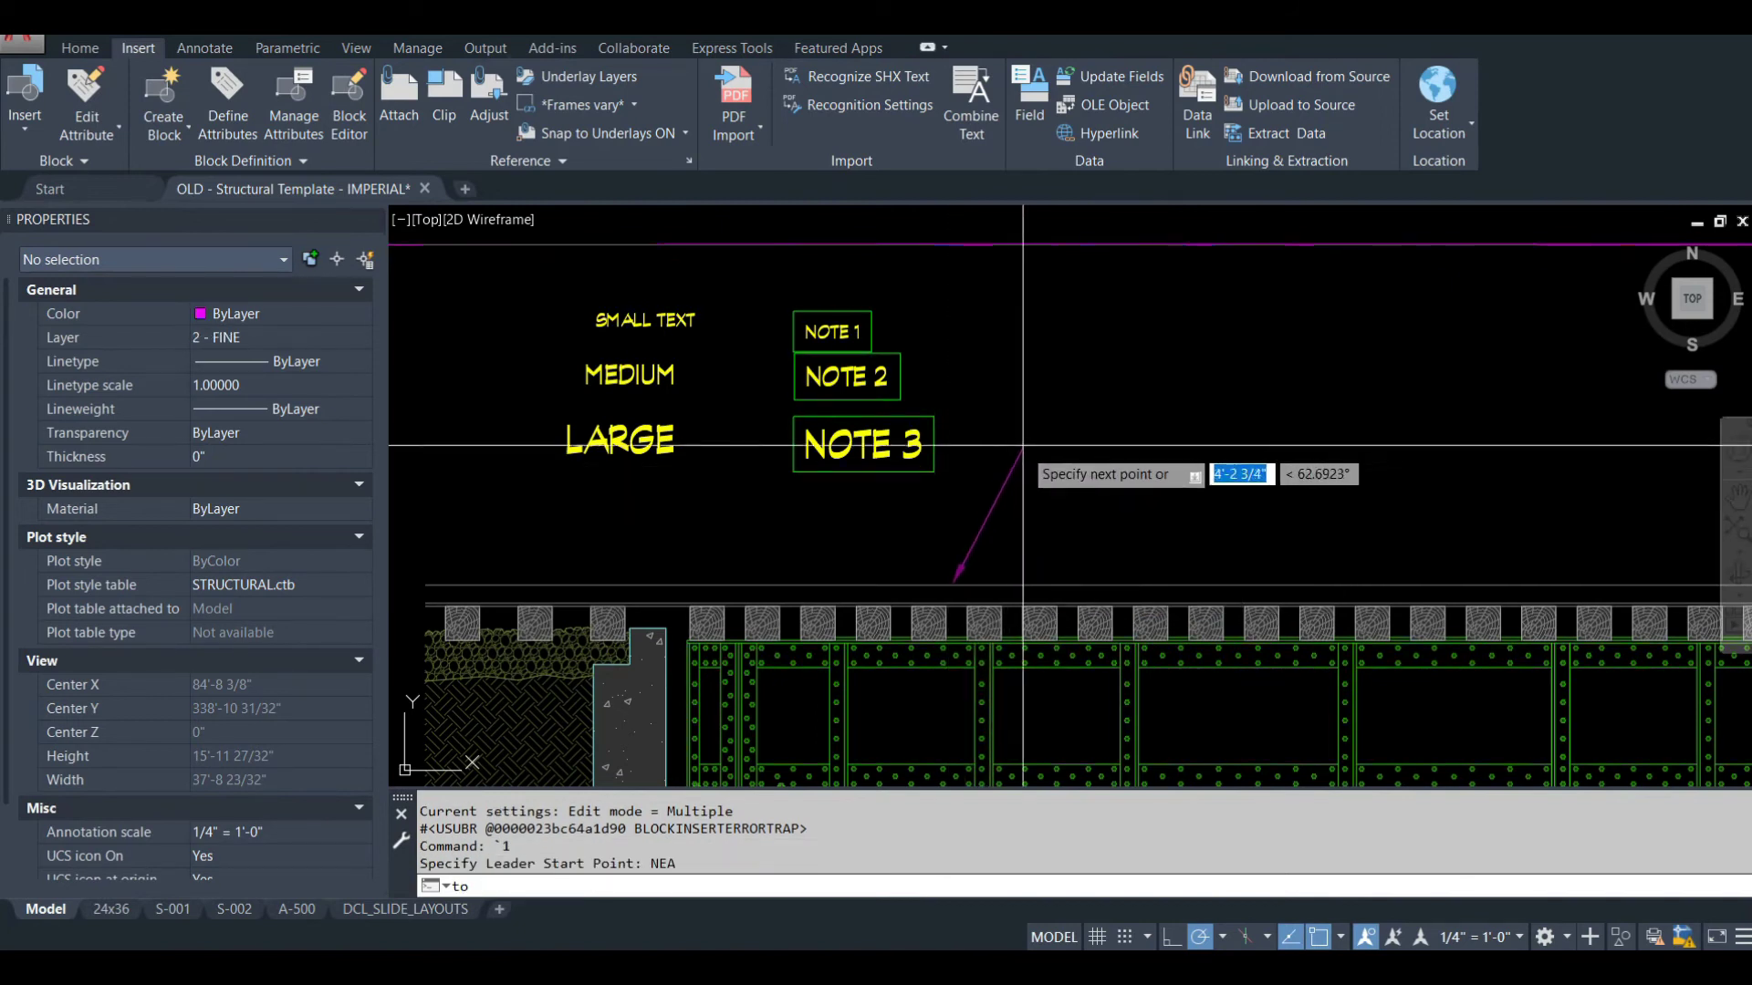
scroll(979, 438, up, 4)
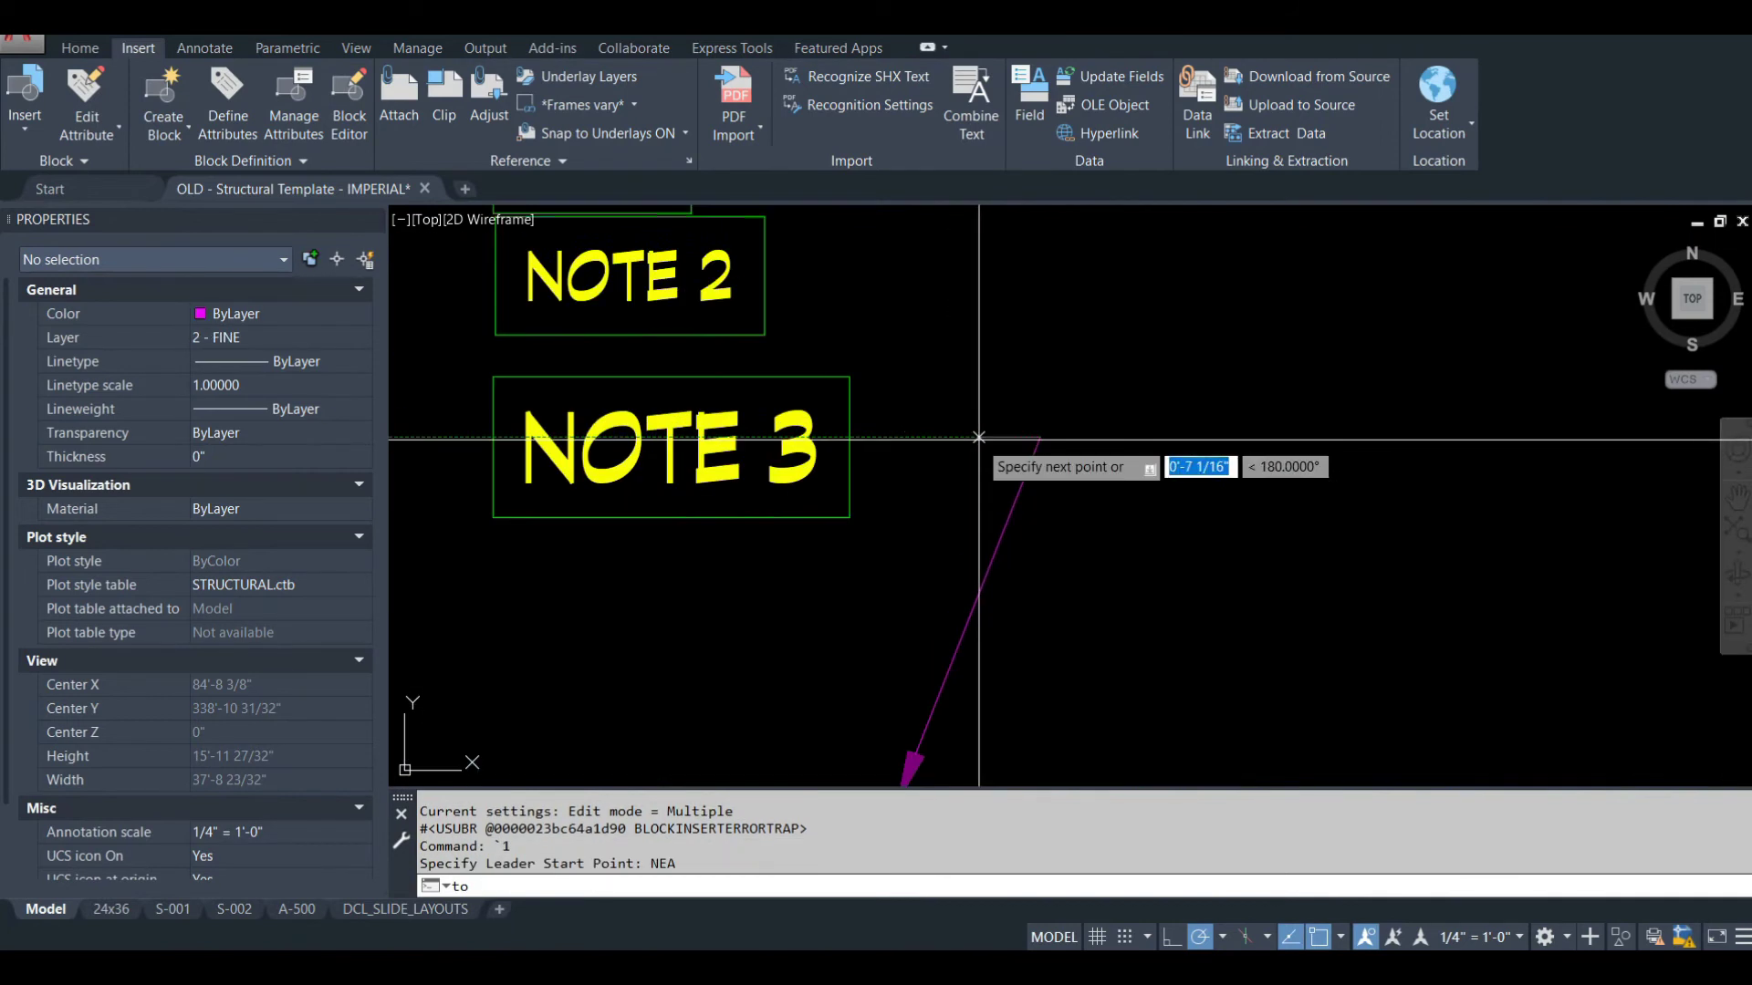
click(869, 439)
scroll(859, 553, down, 6)
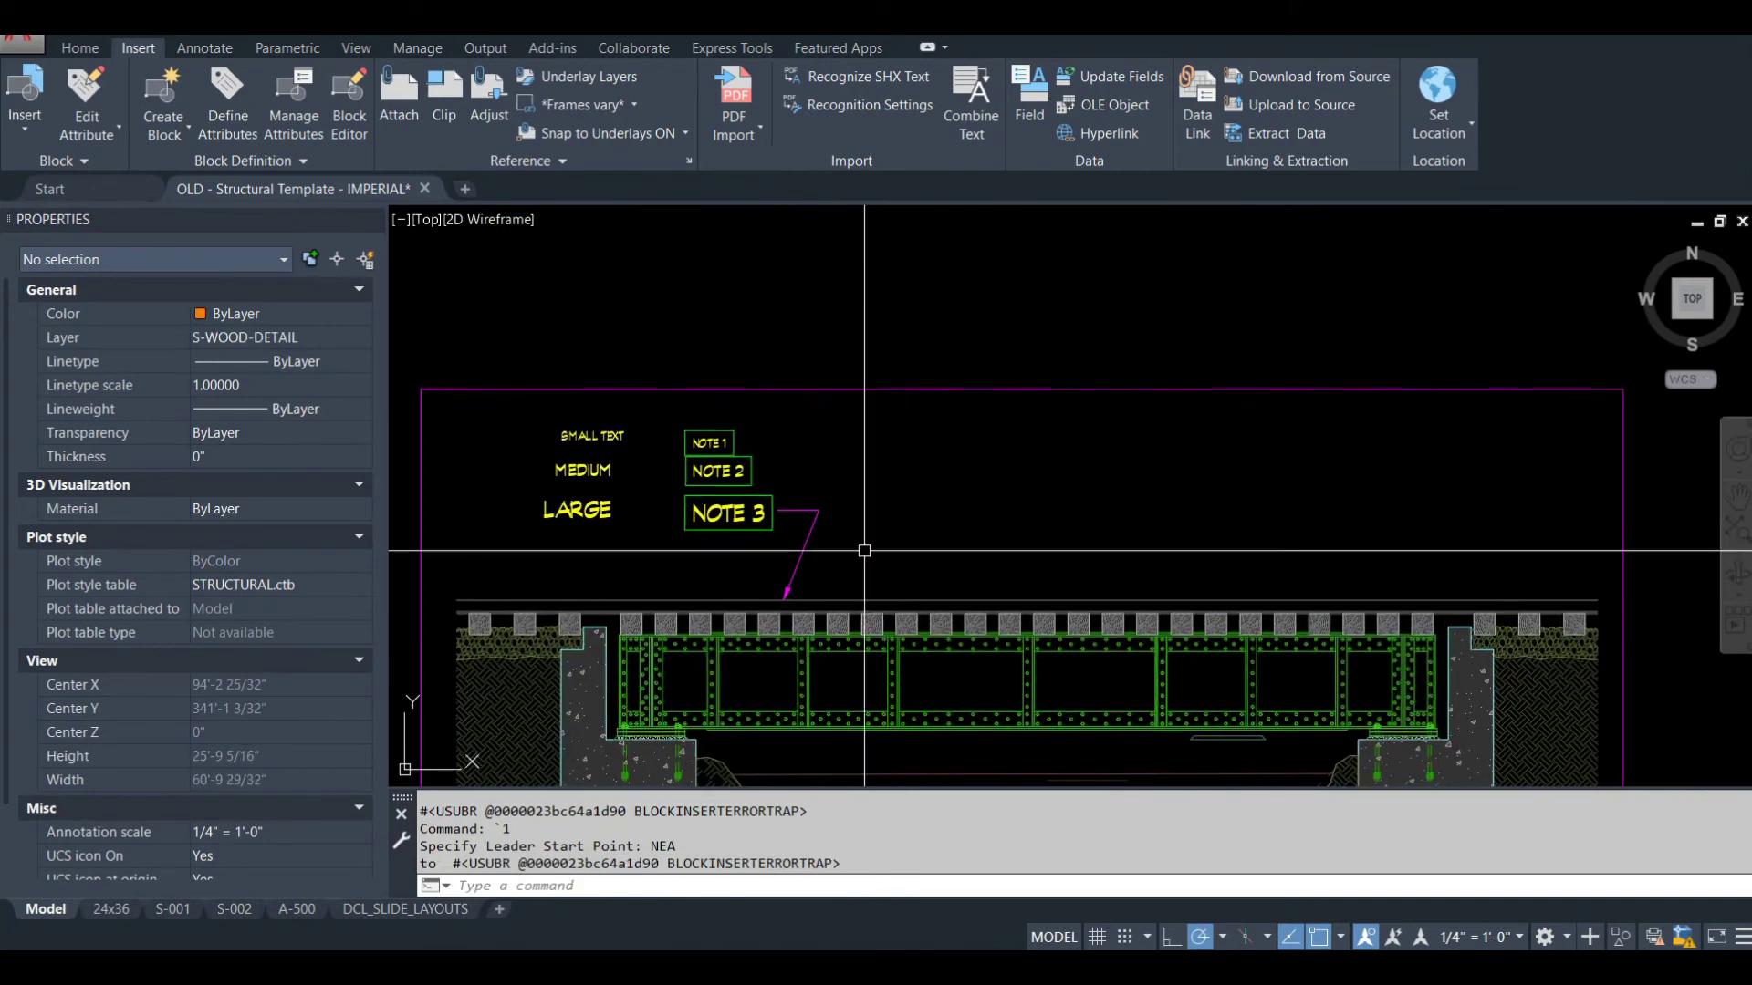
Step: Draw a circle-ended leader to the right of the NOTE 3 arrow leader with the `2 command
scroll(864, 543, up, 3)
text(`2)
key(Return)
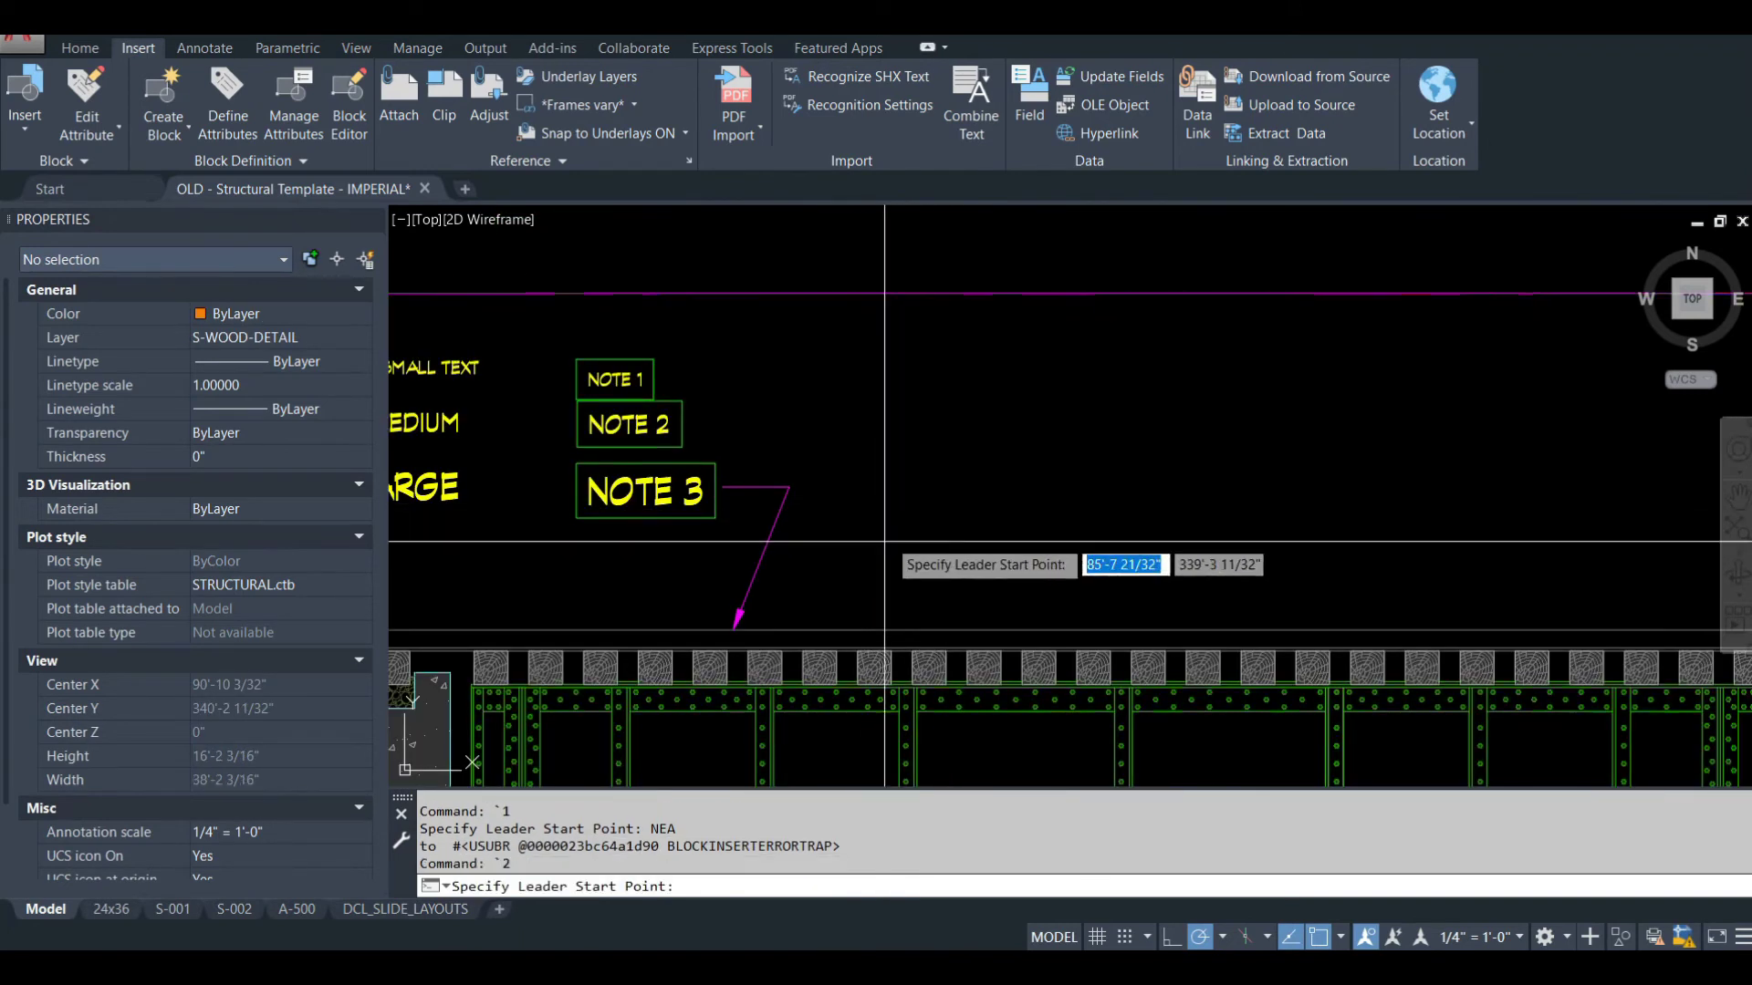
key(Escape)
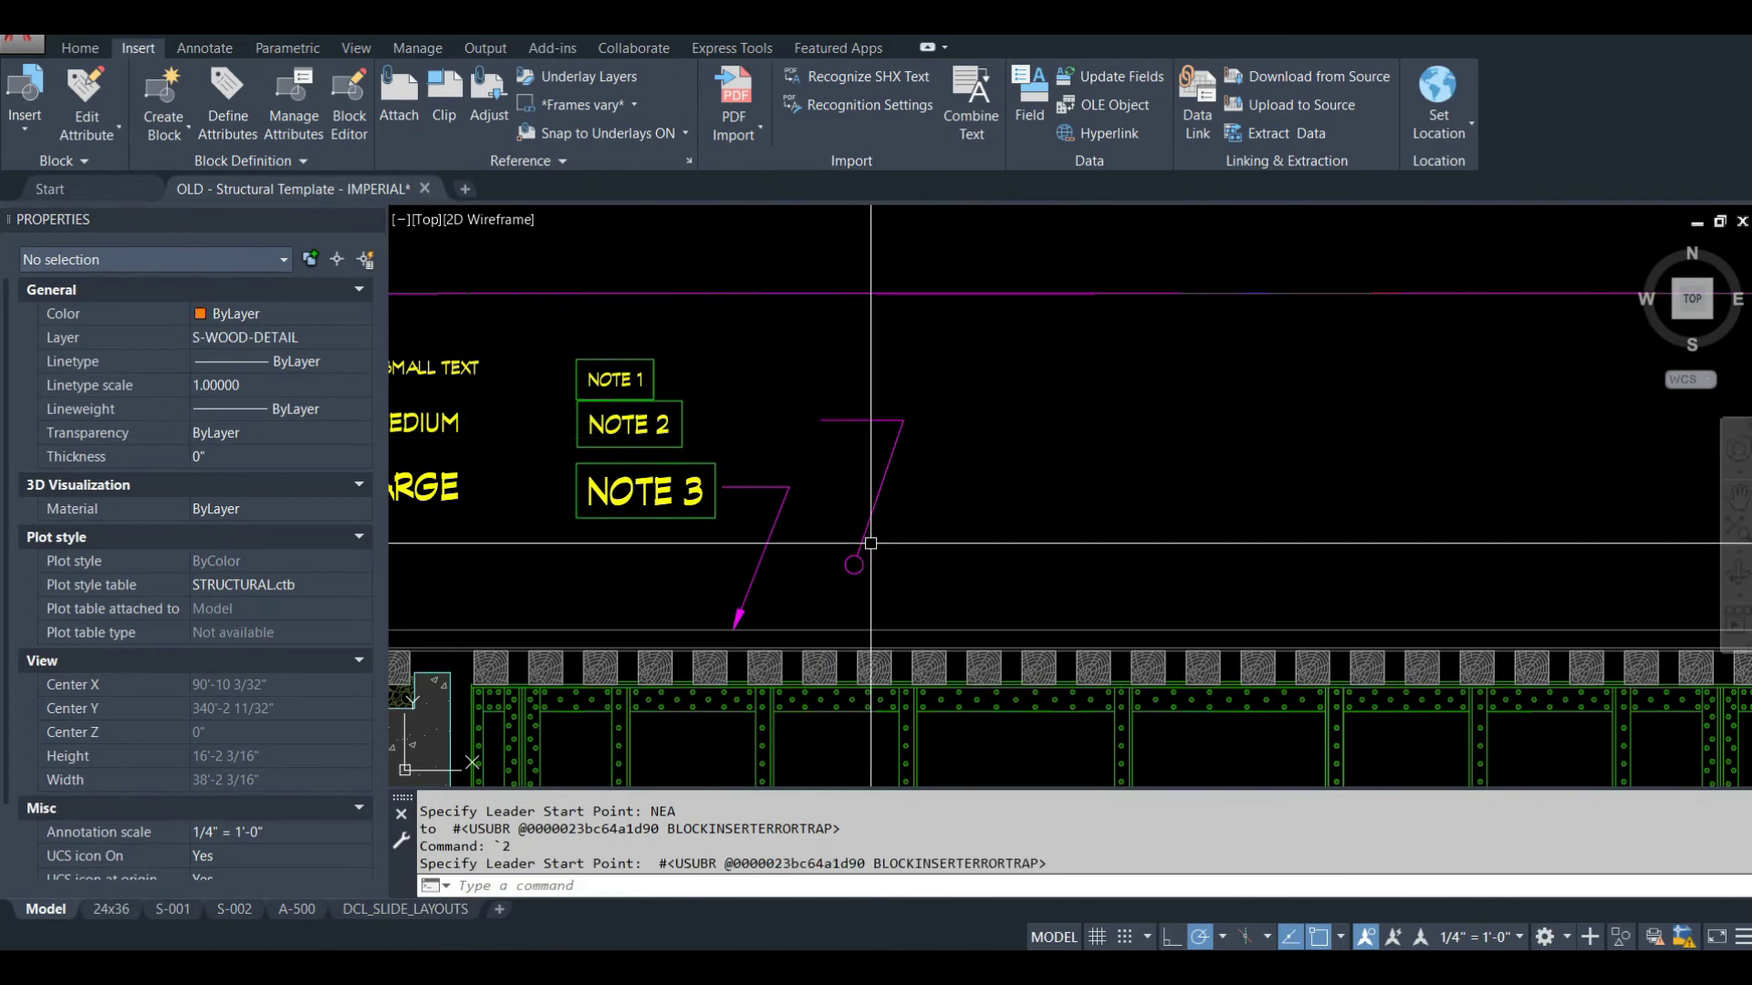
Step: Draw another leader to the right of the circle-ended one with the `3 command
text(`3)
key(Return)
click(962, 529)
click(1016, 353)
click(913, 354)
key(Escape)
Step: Draw a fourth leader at the far end of the leader row with the `4 command
text(`4)
key(Return)
click(1073, 490)
click(1121, 325)
click(968, 325)
key(Escape)
scroll(954, 380, down, 2)
middle_drag(1050, 390, 955, 375)
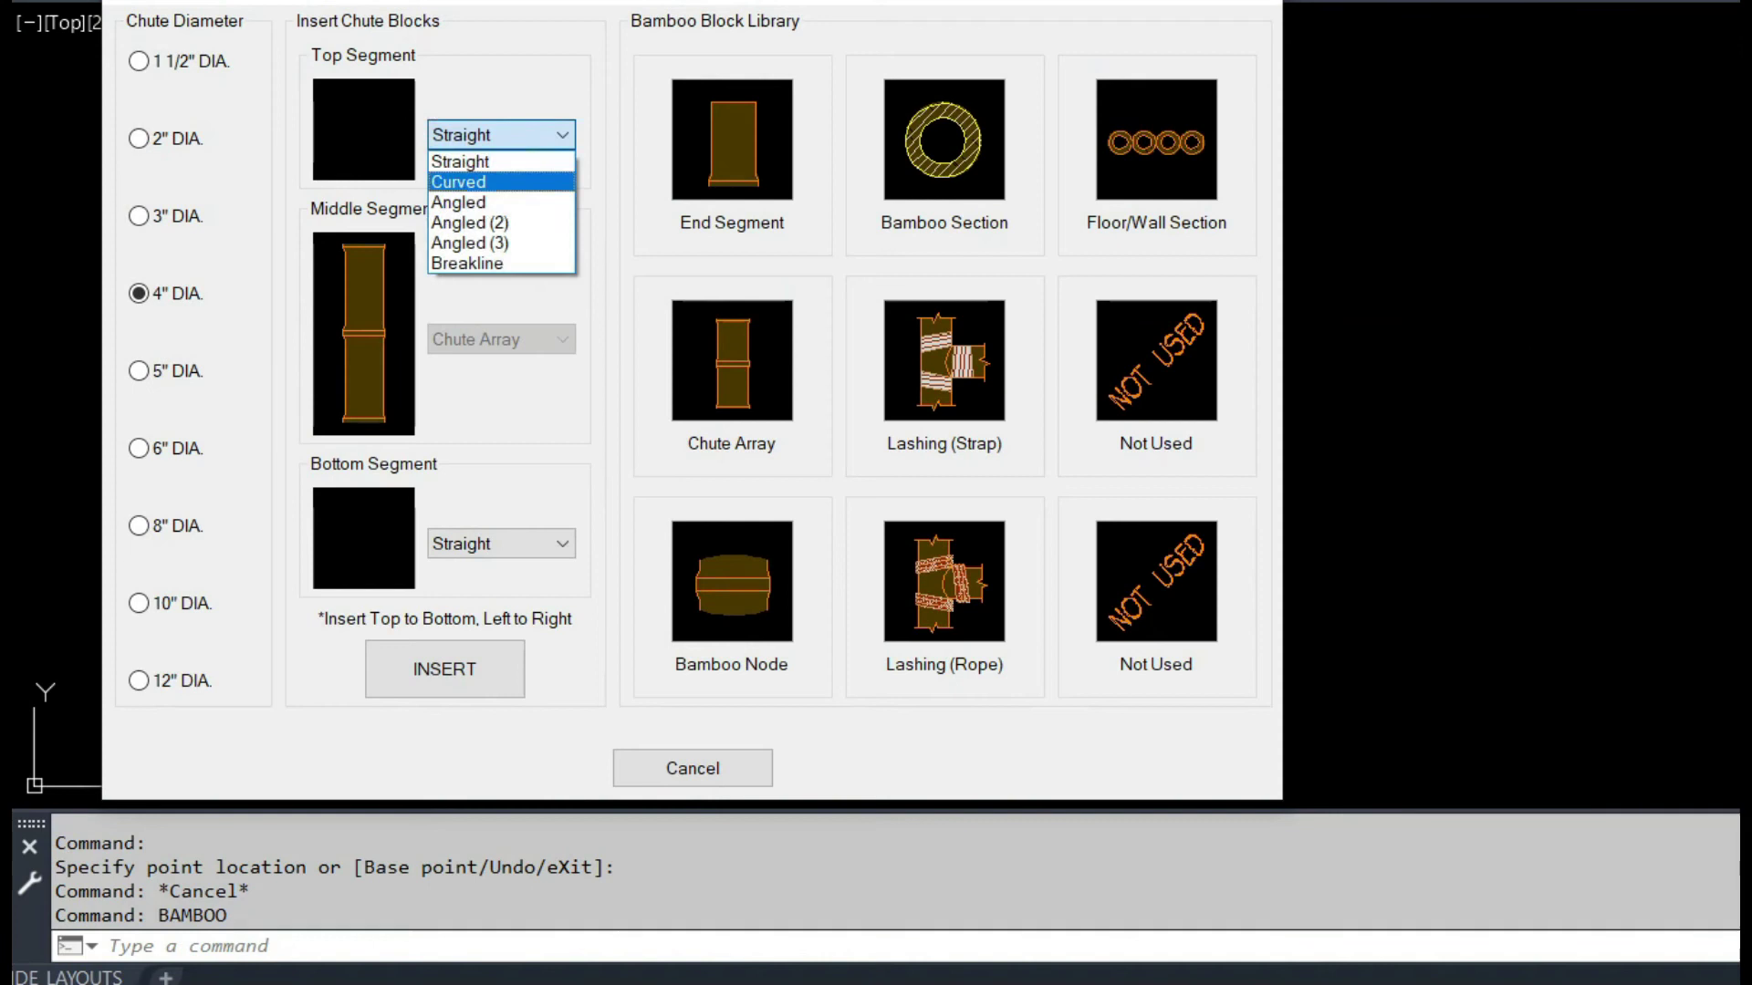
Step: In the bamboo block dialog, switch the top segment through Curved, Straight and Angled, and the bottom segment through Curved and Straight
click(458, 180)
click(562, 134)
click(461, 161)
click(562, 543)
click(458, 590)
click(562, 543)
click(461, 570)
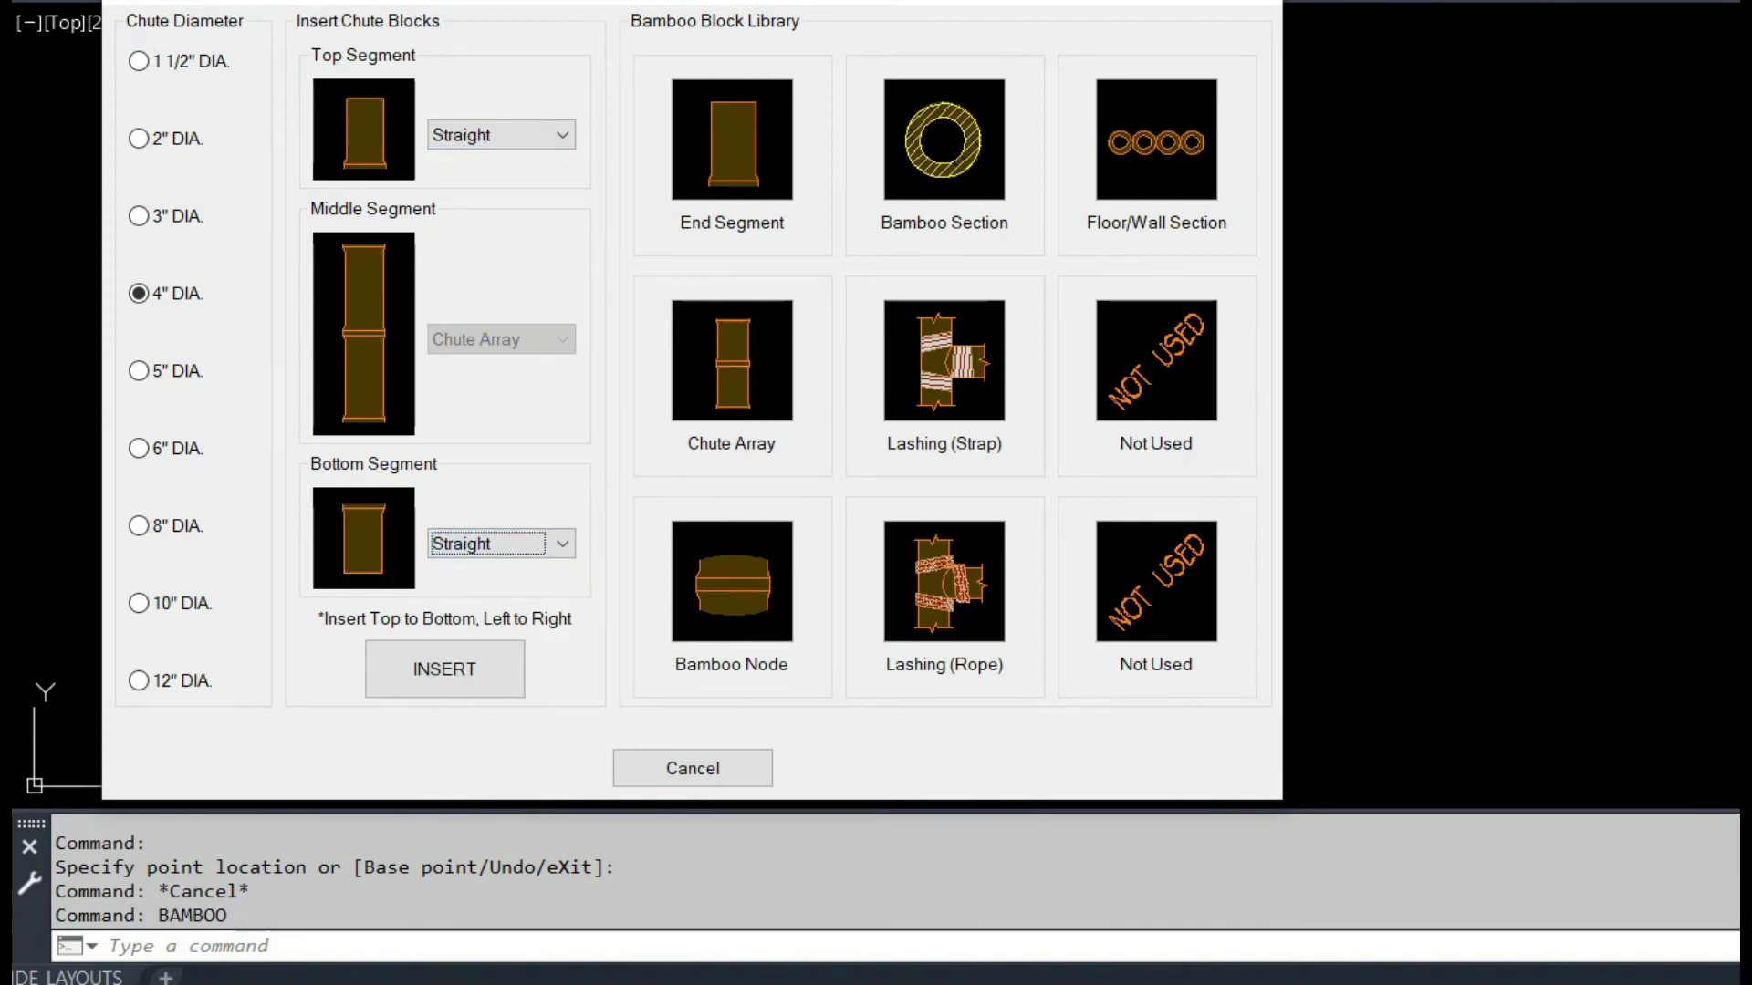
click(562, 134)
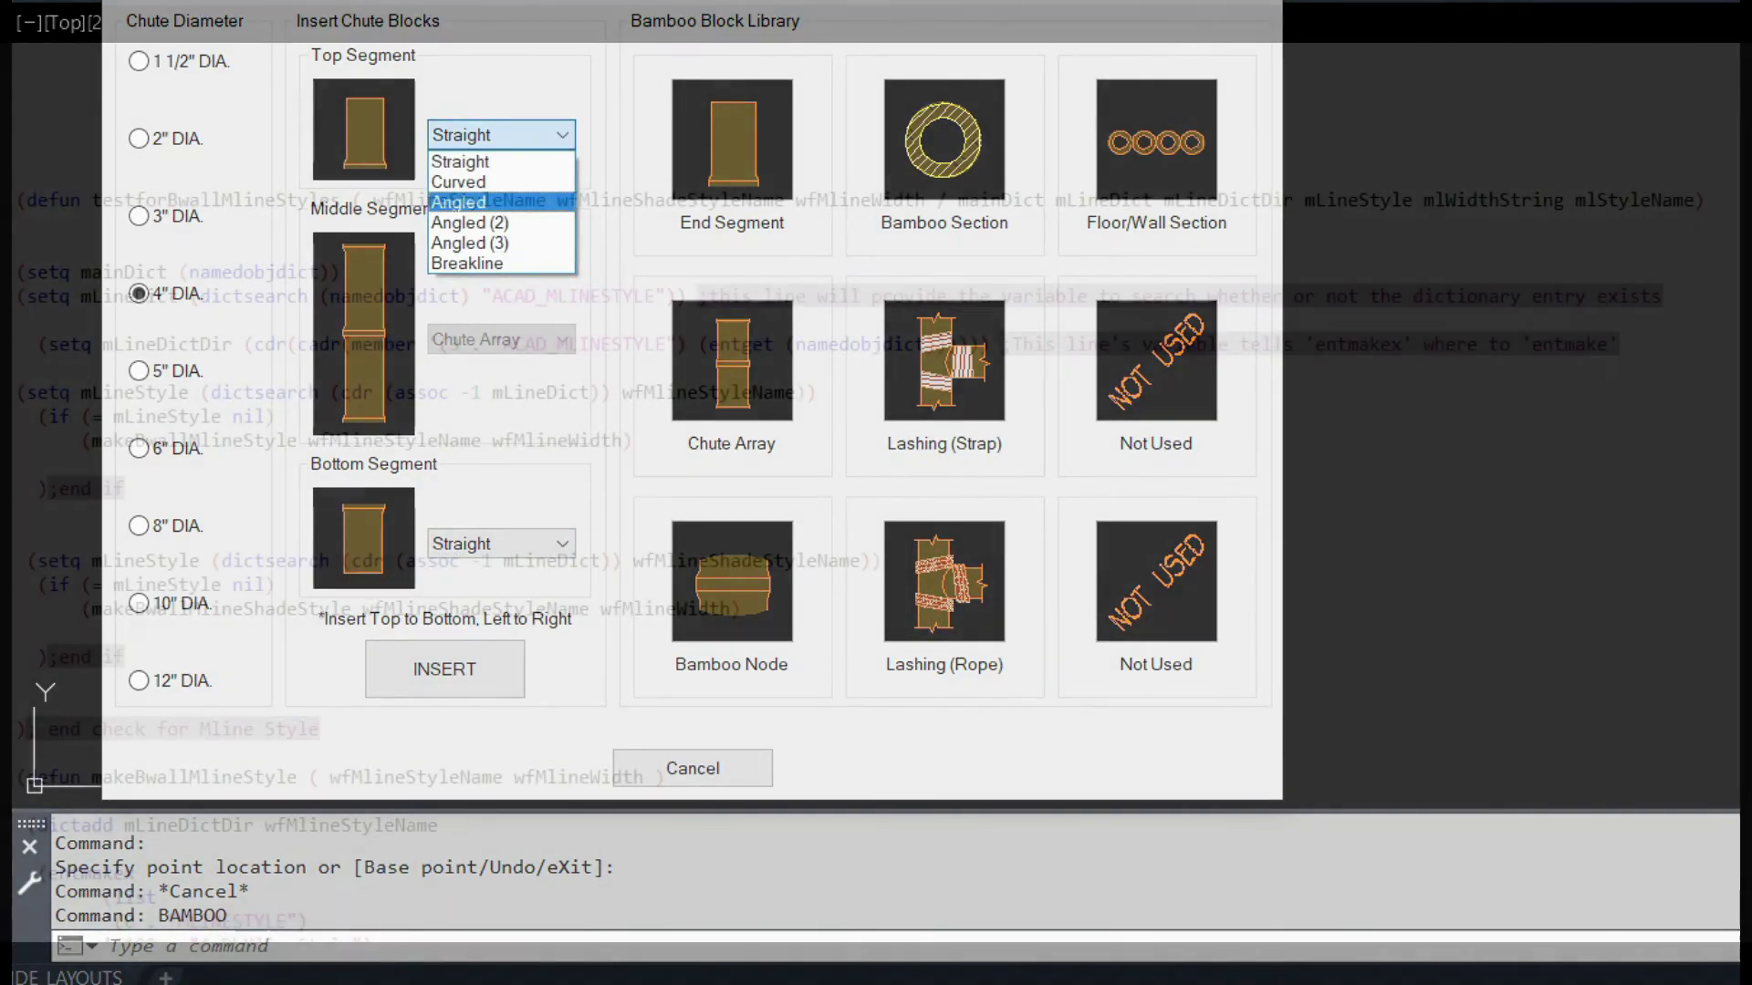
click(458, 202)
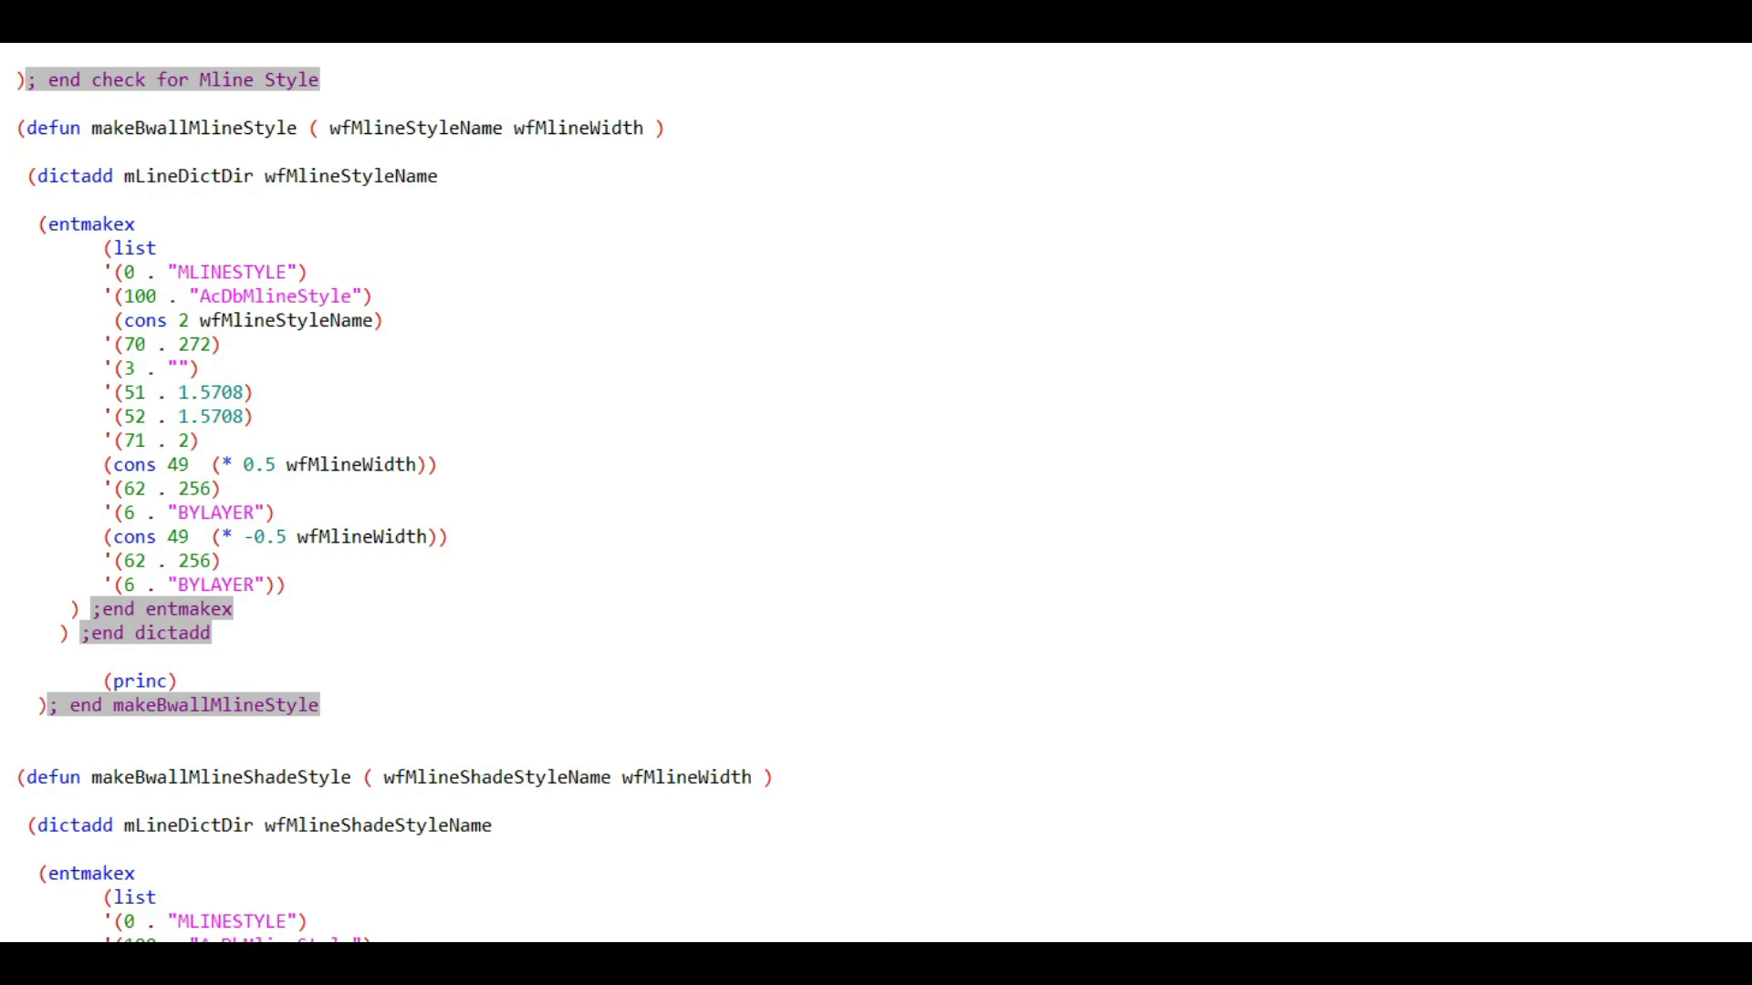
Step: Review the LISP code that creates the multiline styles and the WOOD_BEARINGWALL_IMPERIAL main routine
scroll(876, 493, down, 10)
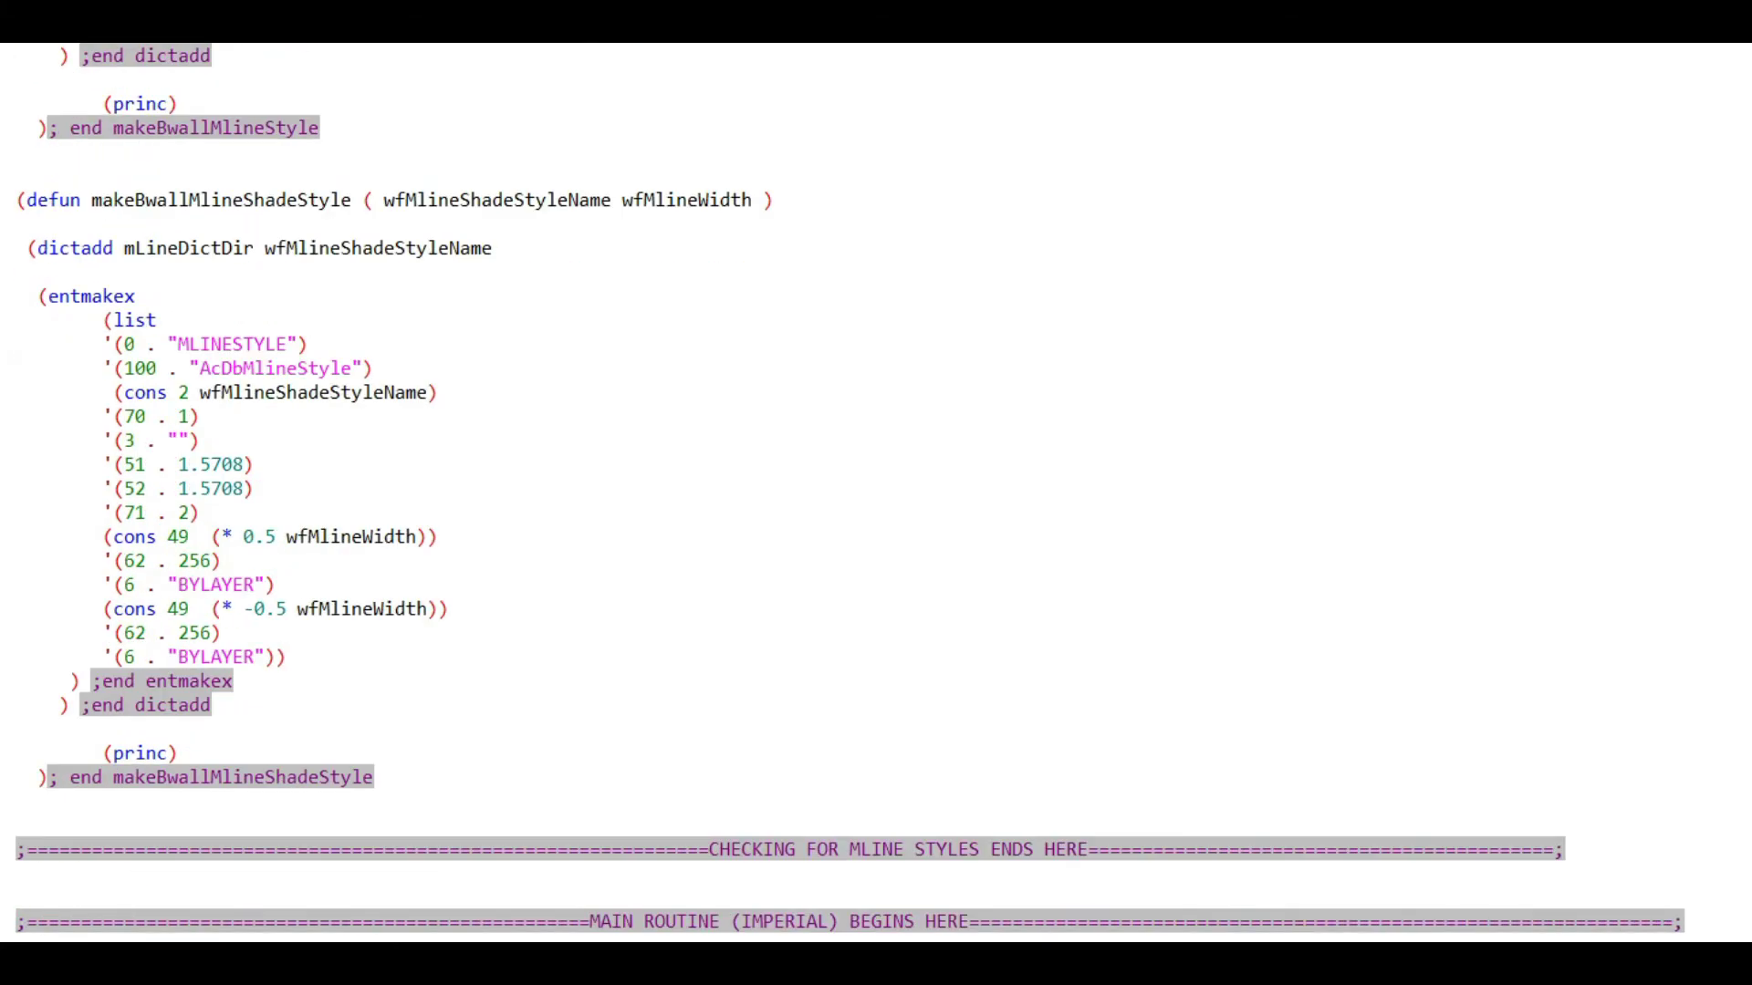
scroll(876, 492, down, 6)
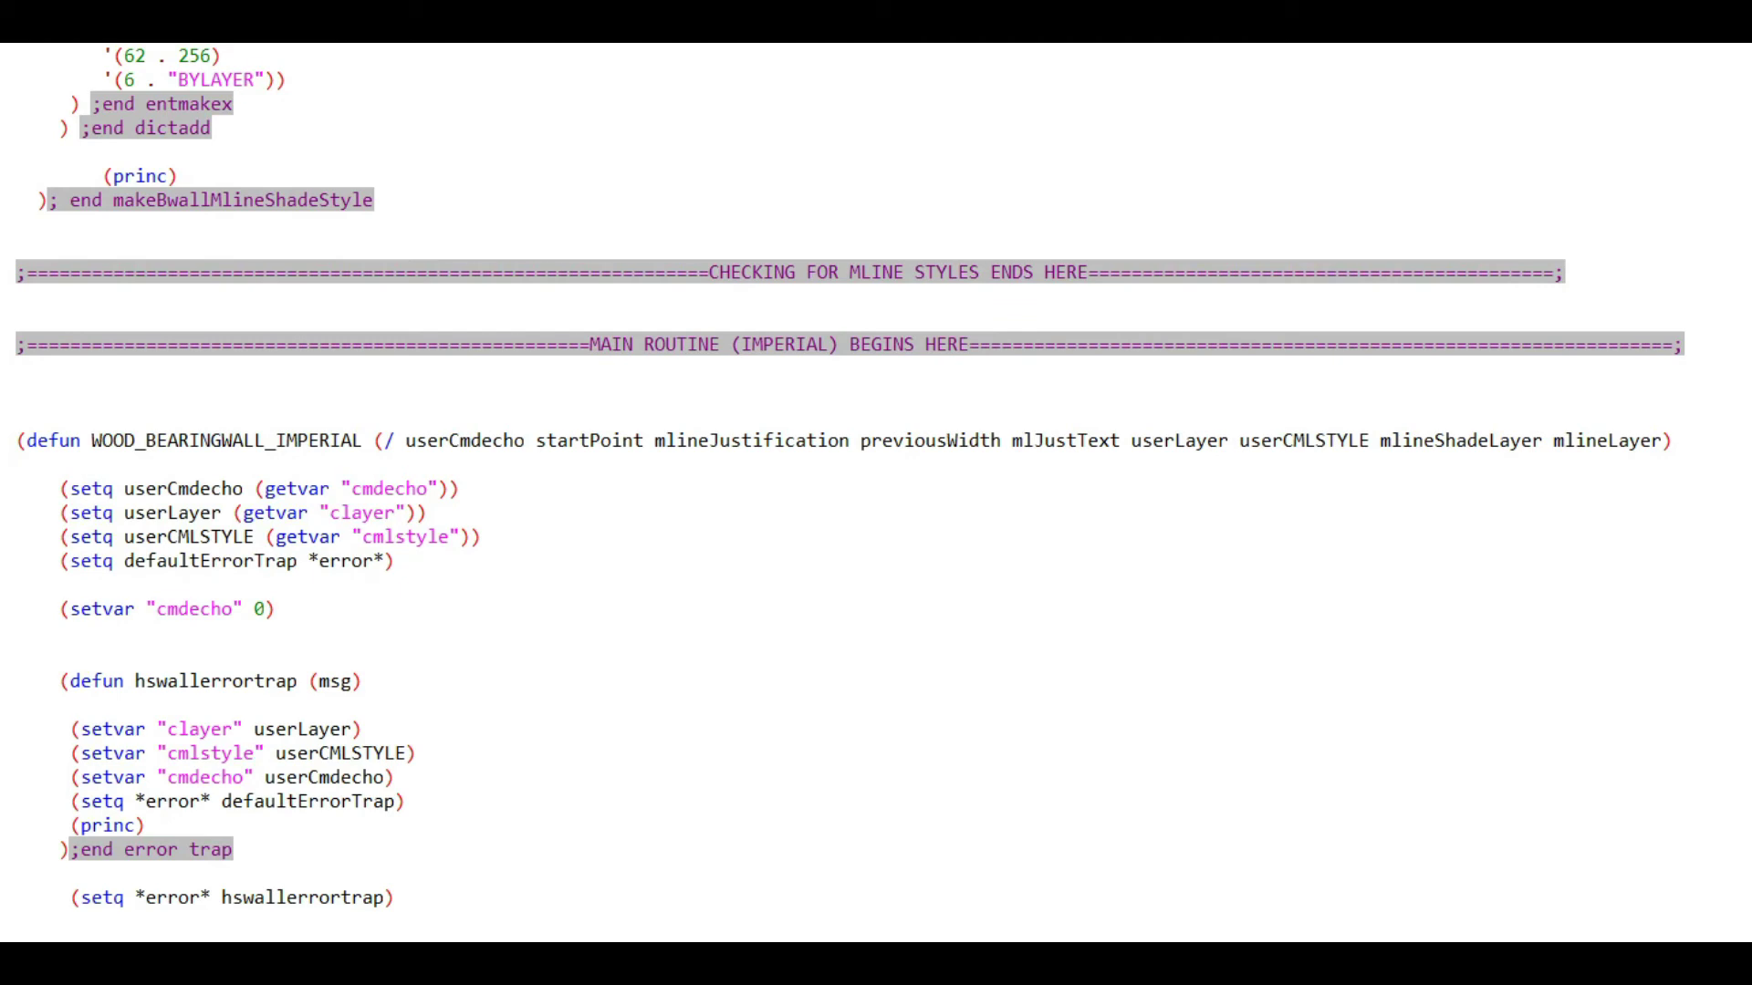
scroll(876, 492, down, 12)
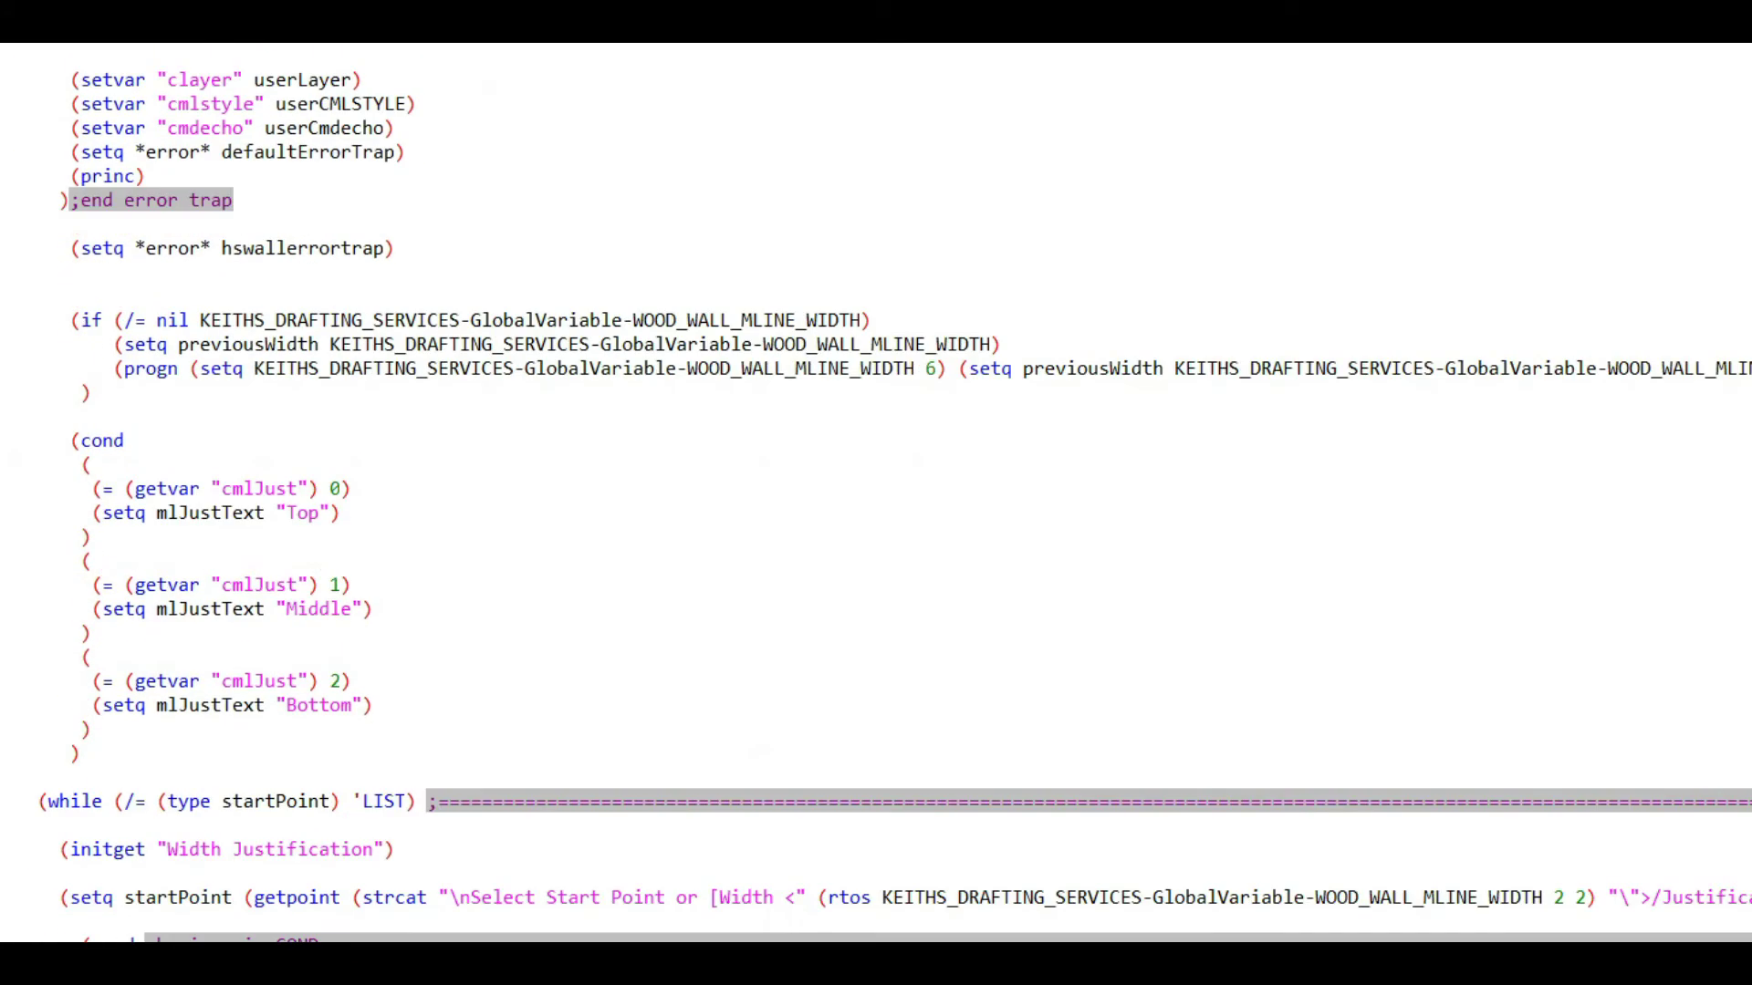
scroll(875, 492, down, 9)
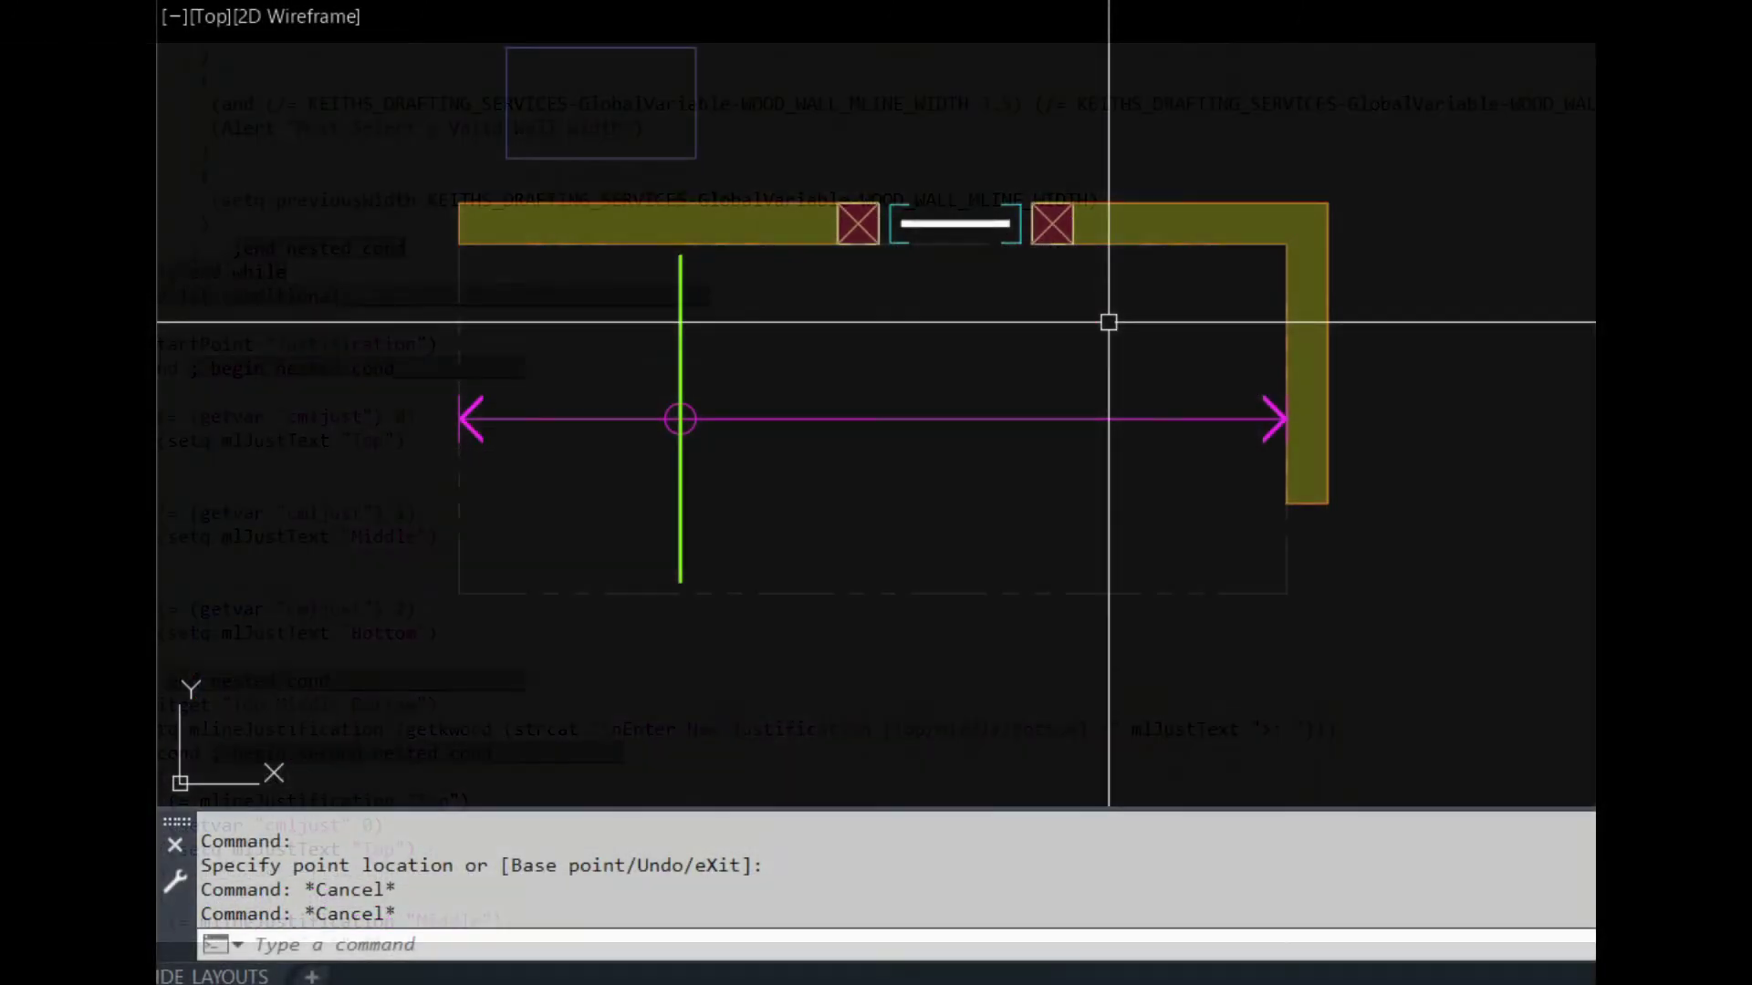
Step: Define a small text box above the joist span line with the T1 command in STRUCTURAL mode
text(T1)
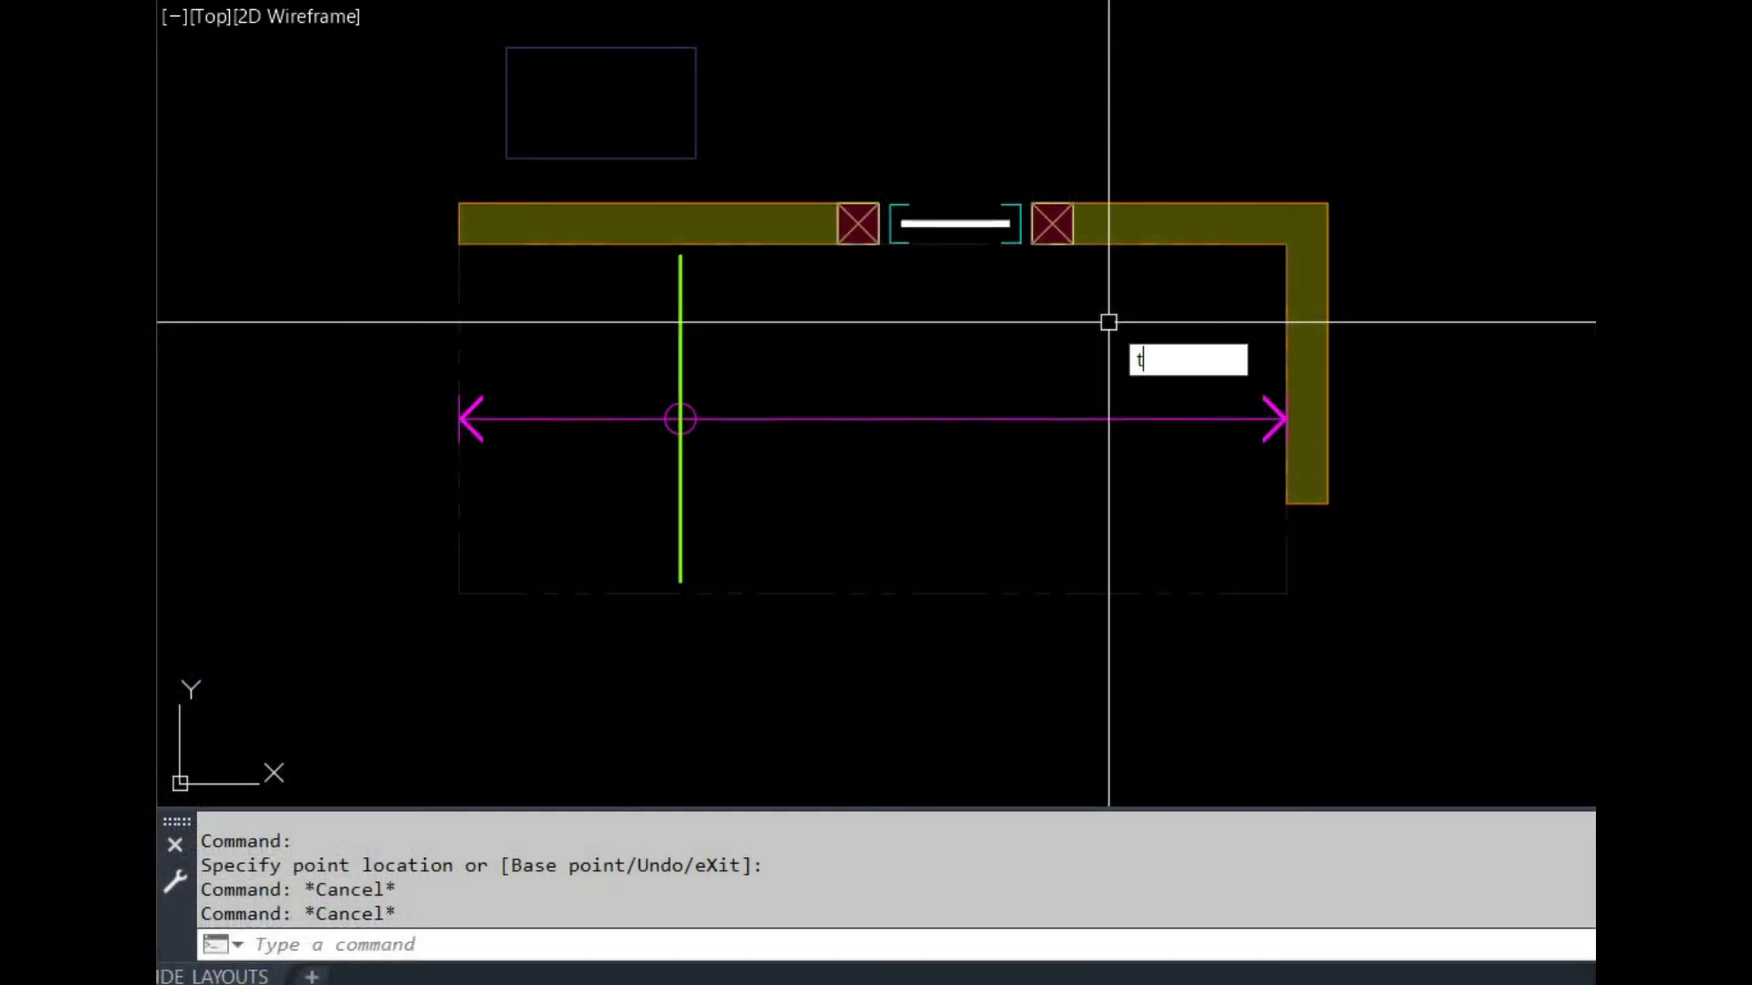
key(Return)
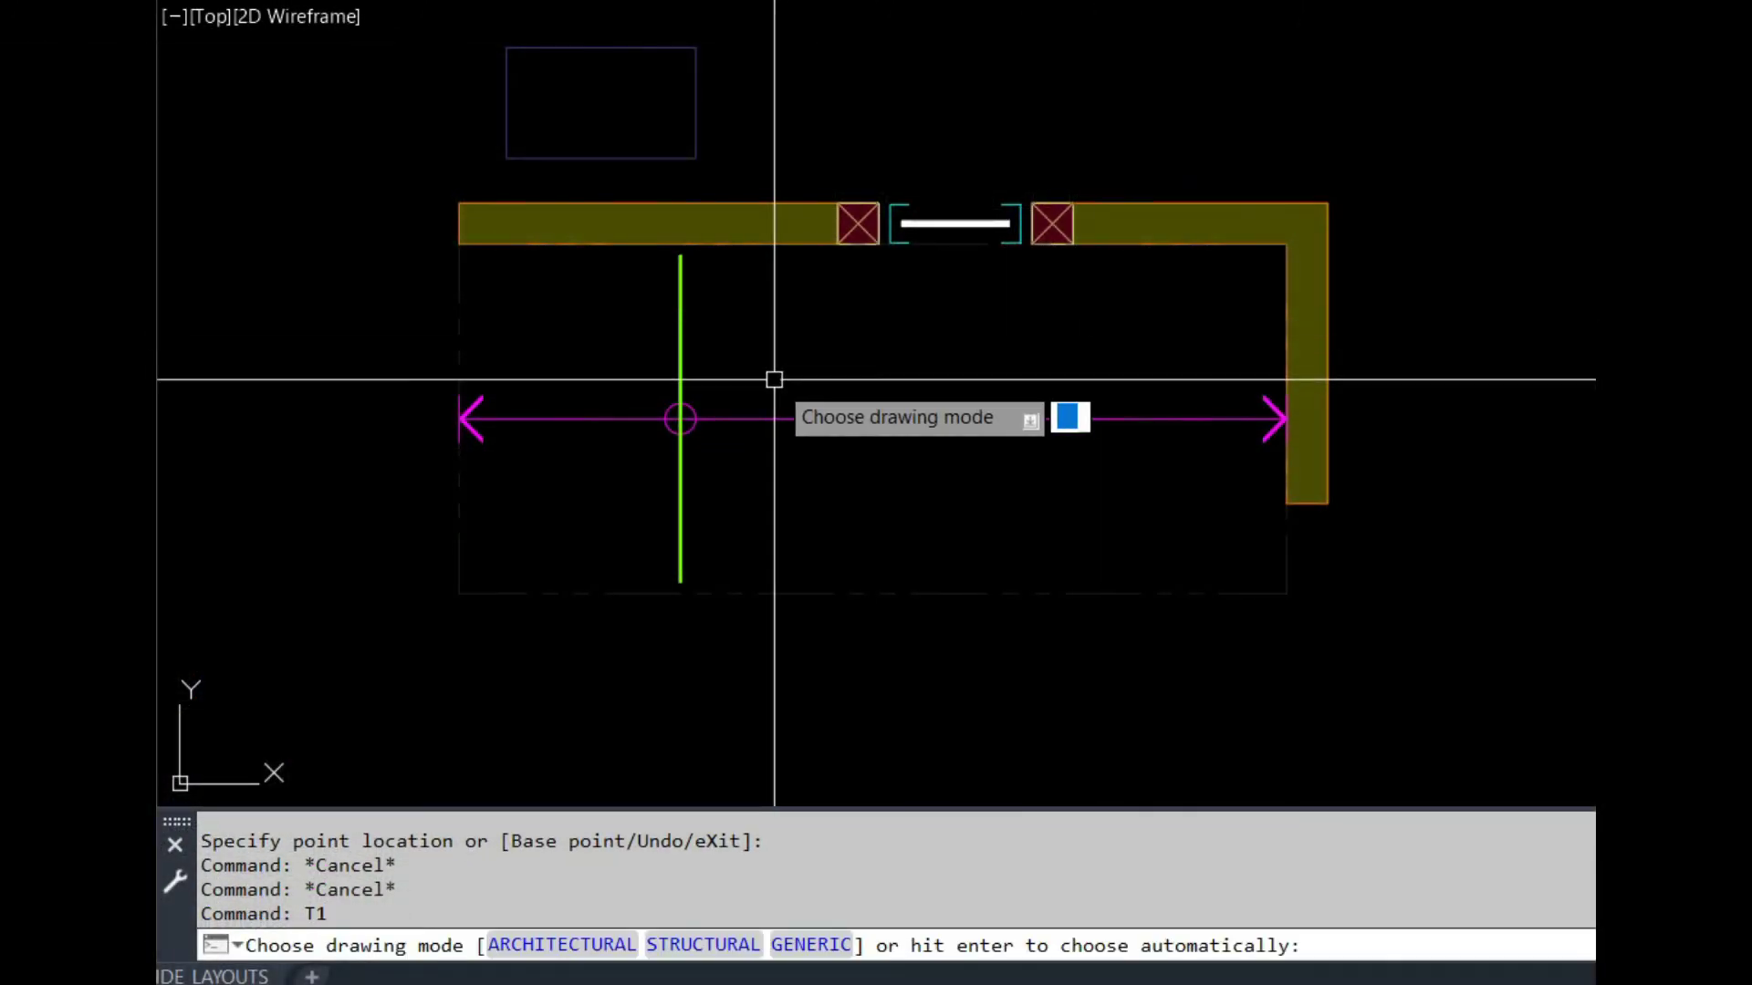
text(s)
key(Return)
scroll(730, 378, up, 3)
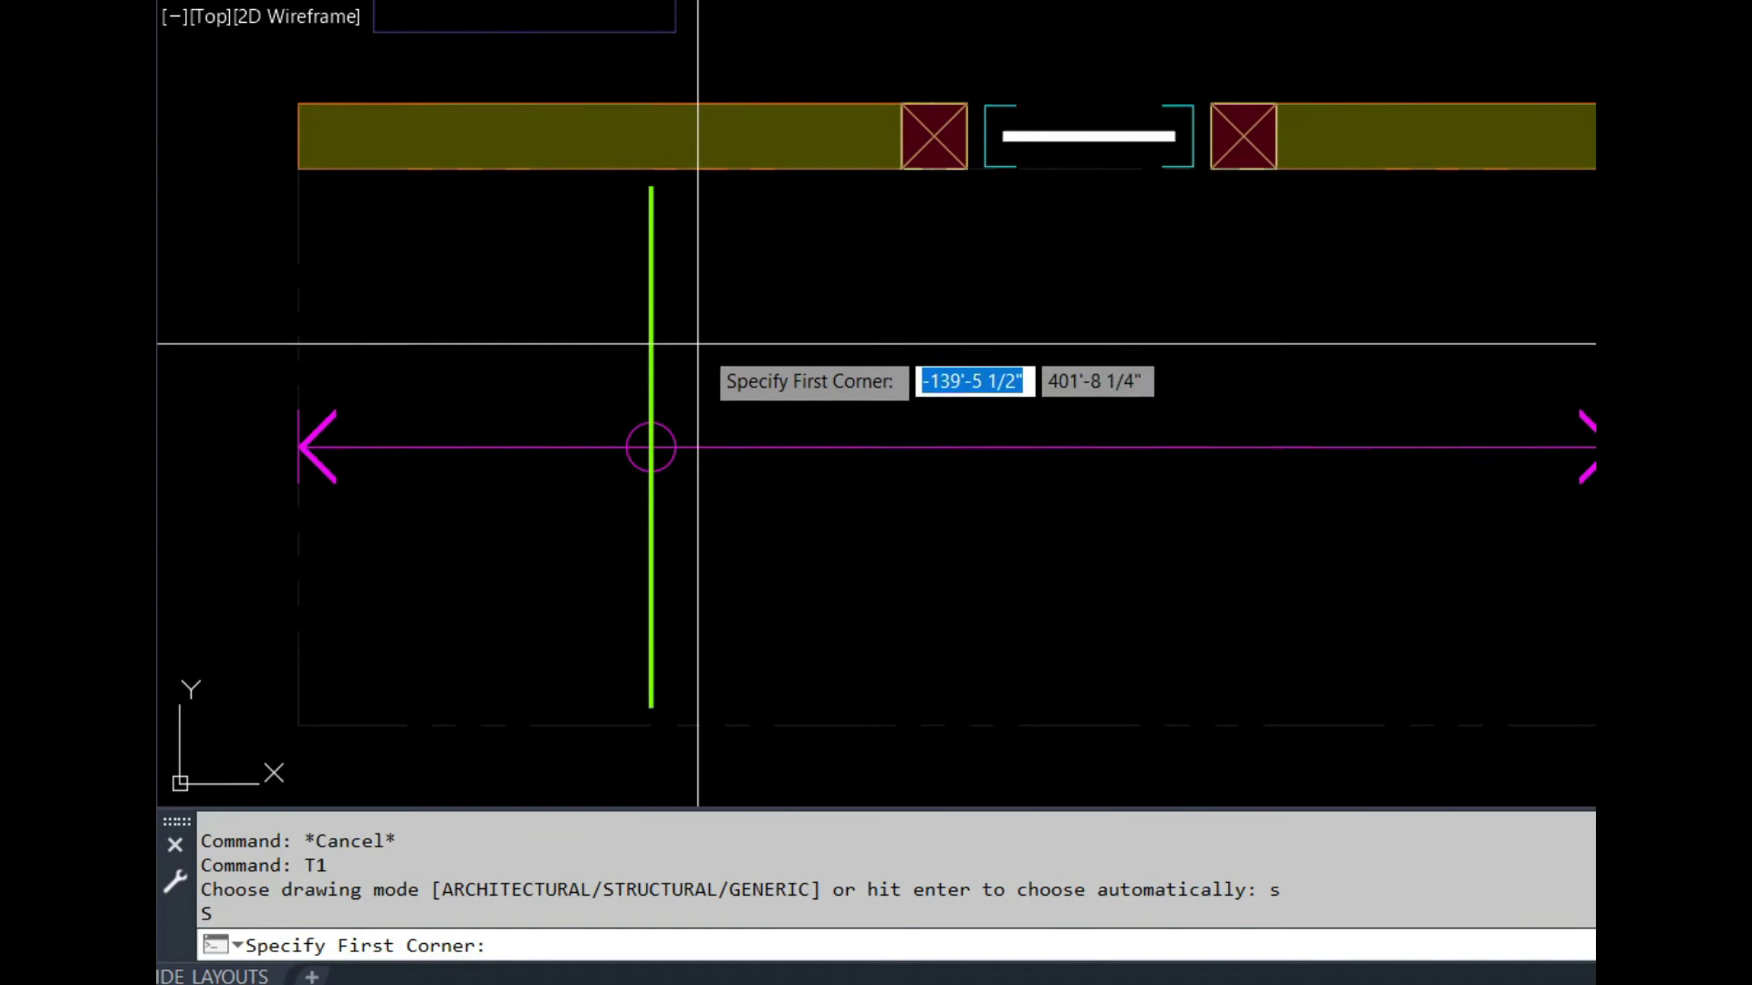
click(697, 342)
click(1396, 384)
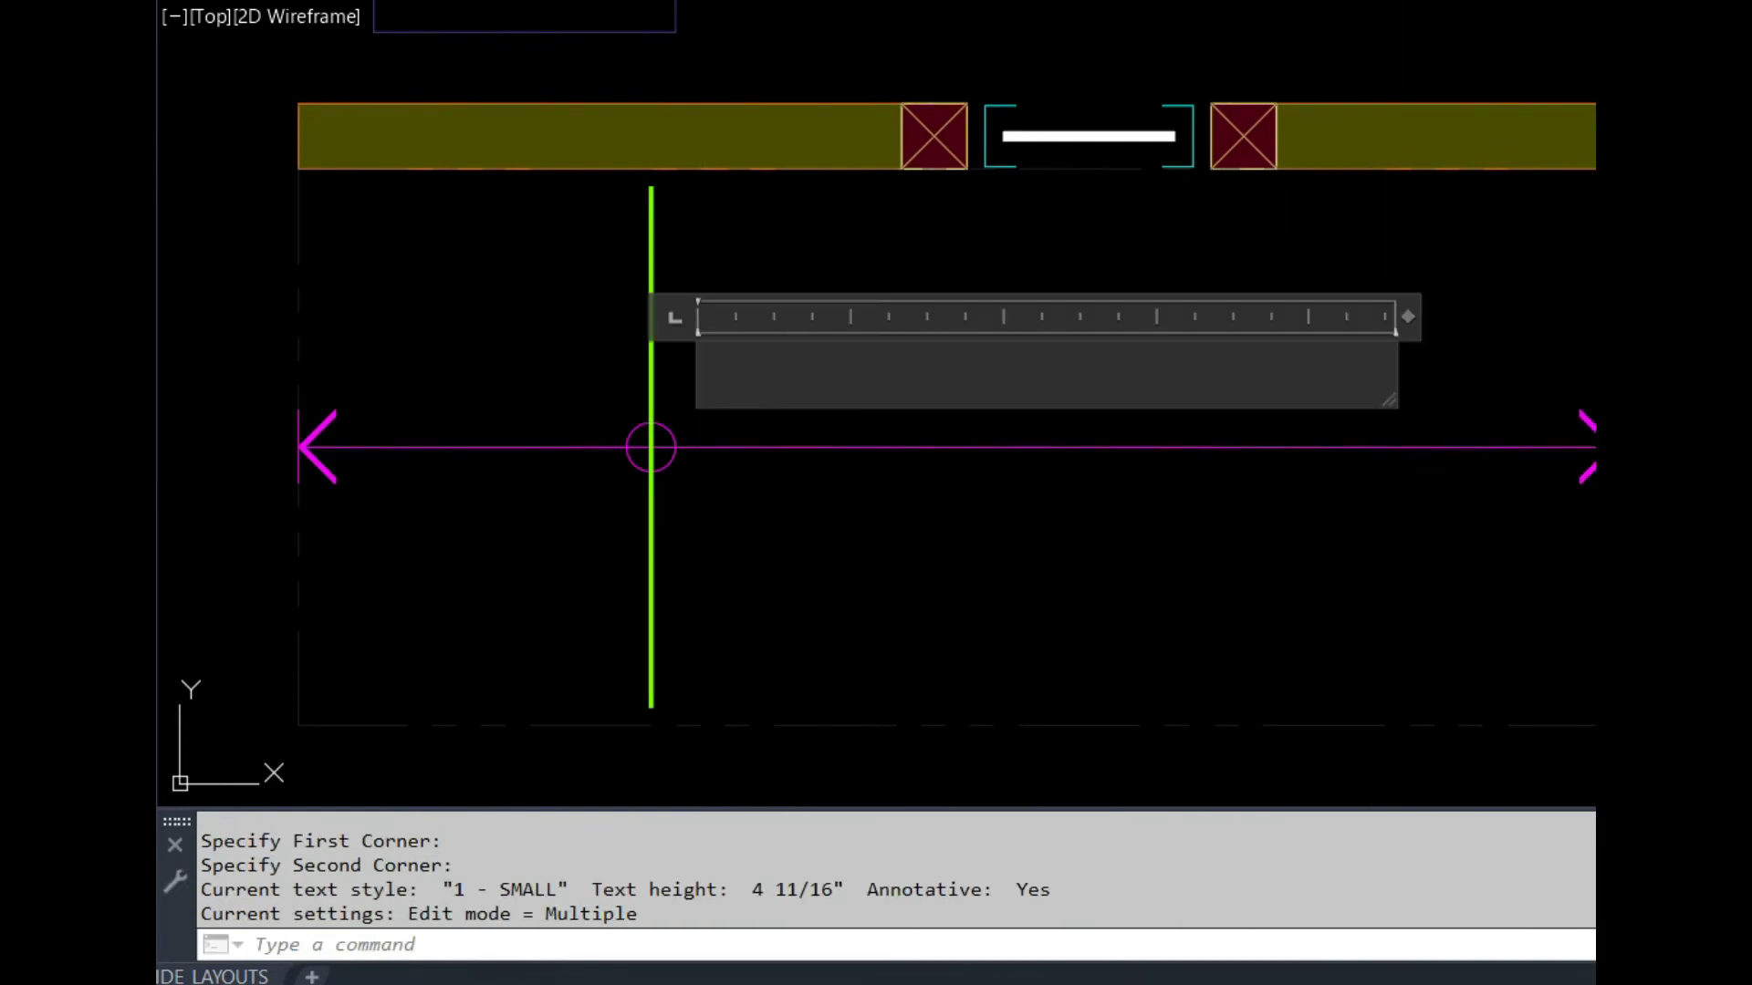
Step: Enter the joist callout text 2x10 JOISTS @ 19.2" o/c and finish the text
text(2X)
key(BackSpace)
text(C)
key(BackSpace)
text(X)
key(BackSpace)
text(x10 JOISTS)
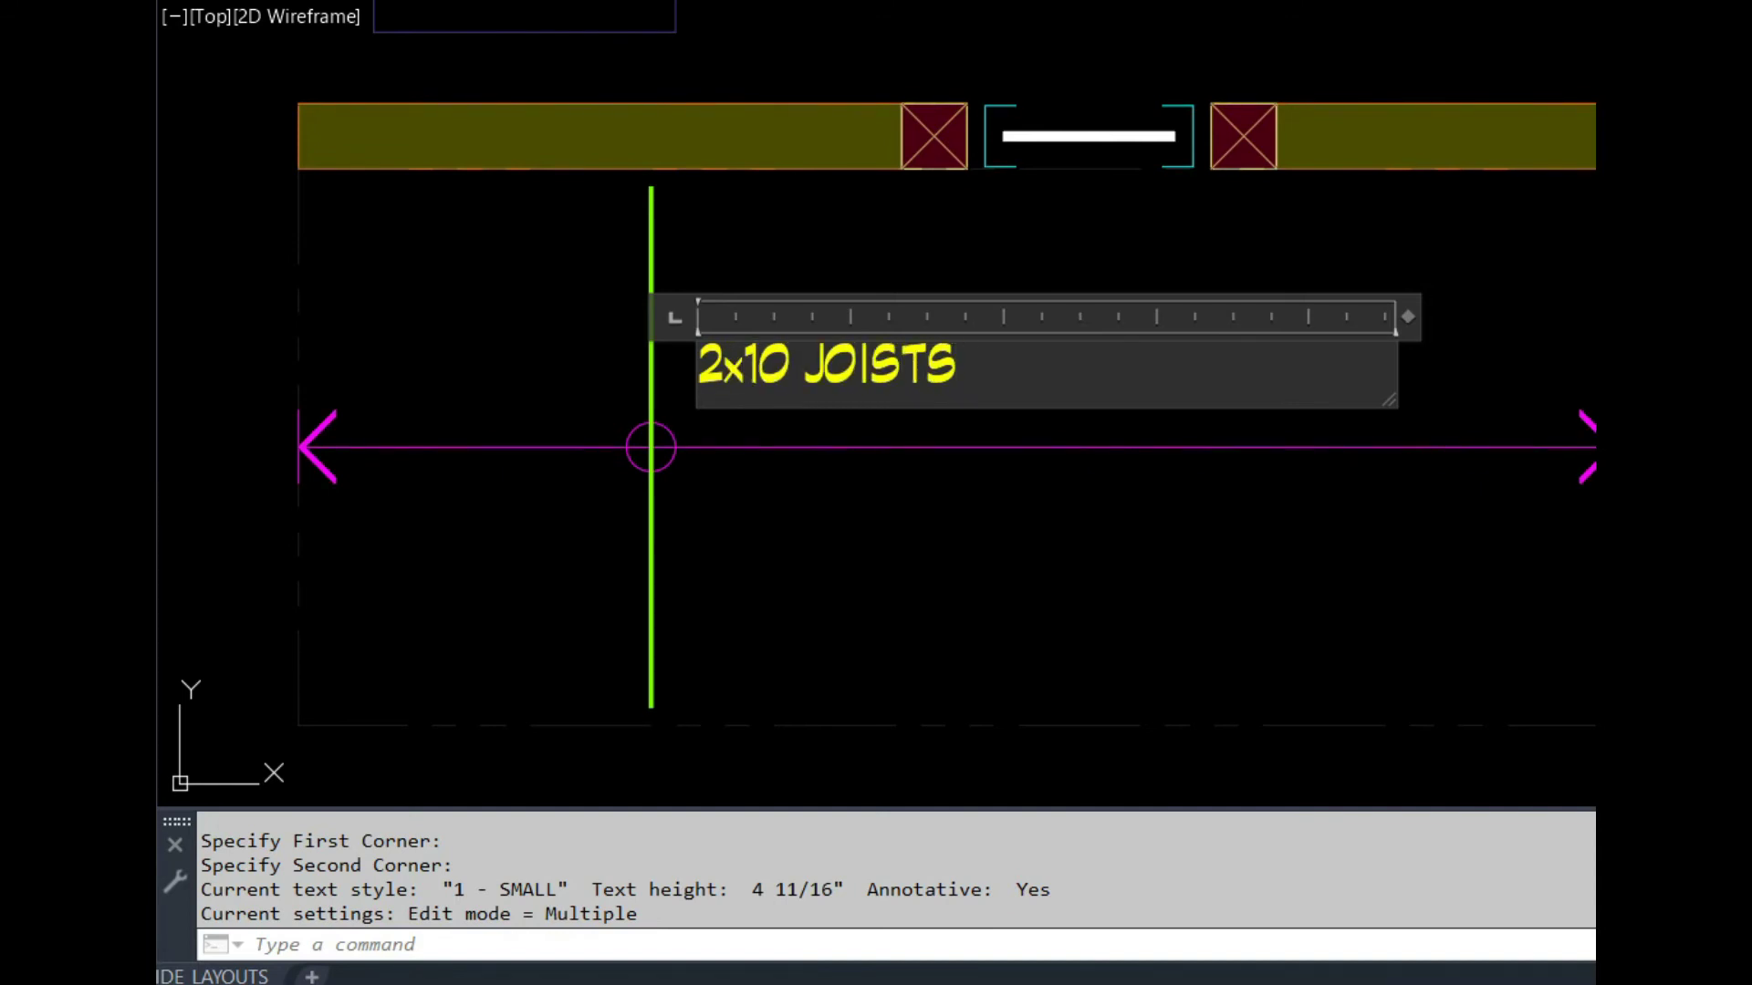
text( @ 19.2" )
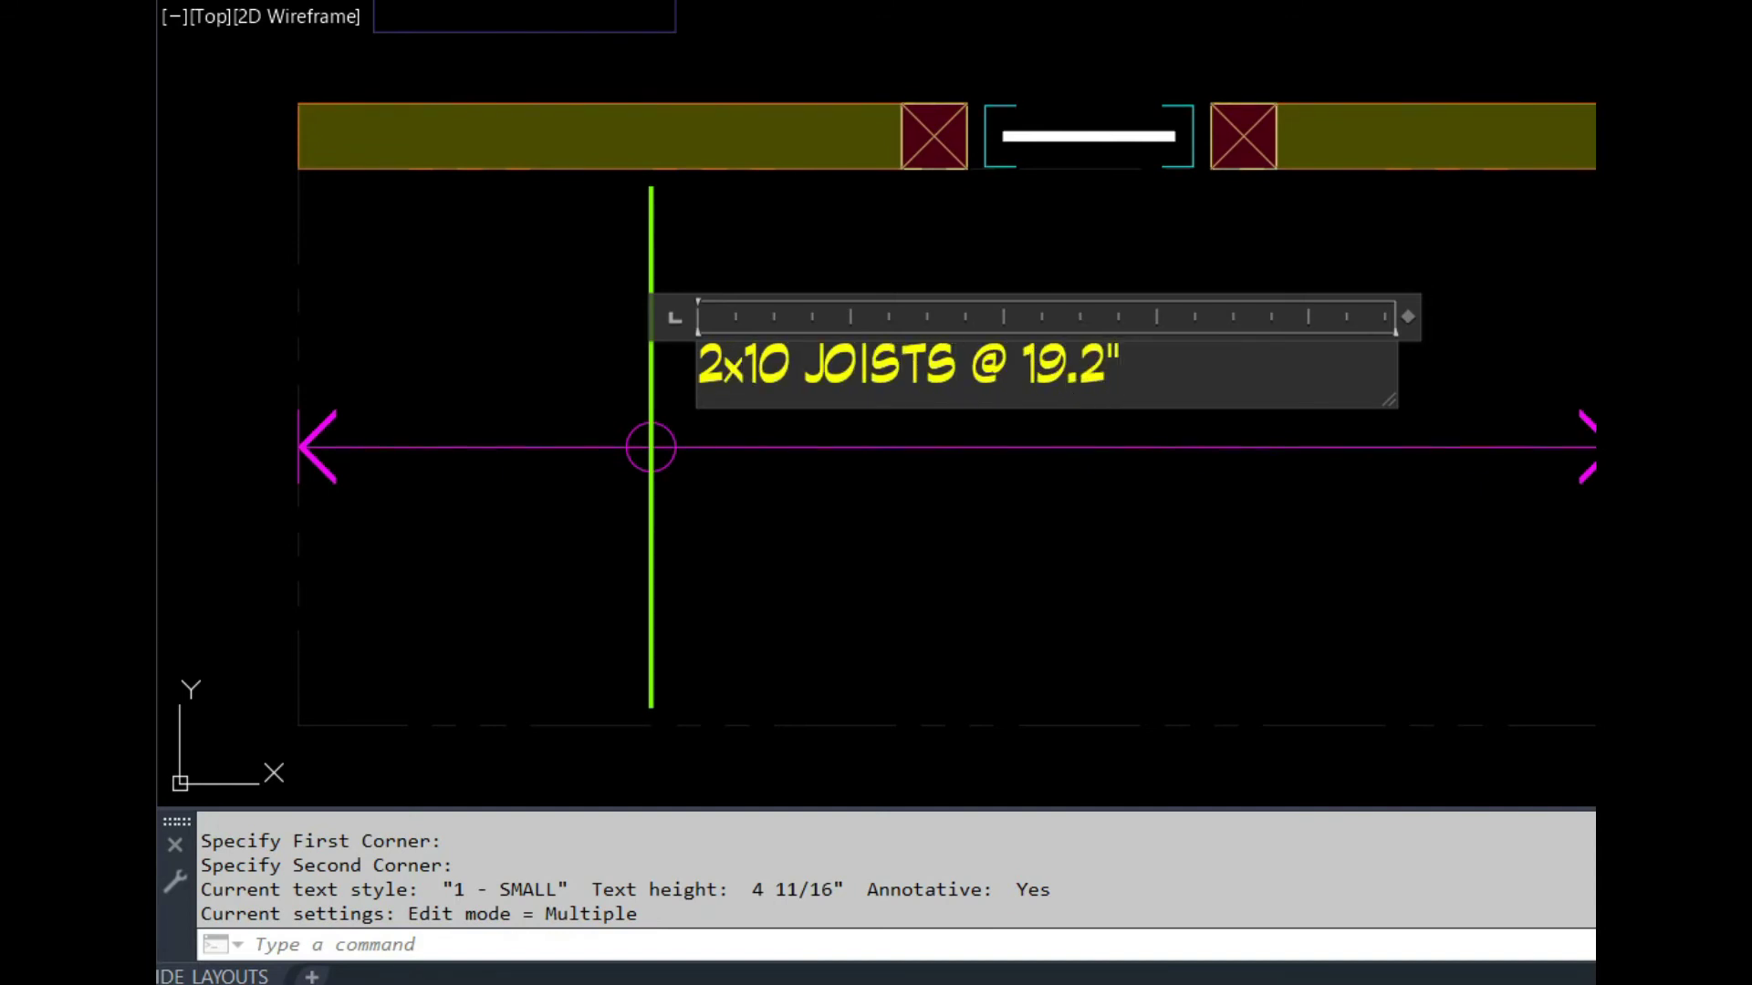
text(o/c)
click(1024, 535)
Step: Move the joist callout text down so it sits just above the span line
click(912, 365)
scroll(712, 365, up, 5)
click(641, 430)
key(Escape)
key(Escape)
key(Escape)
scroll(758, 567, down, 6)
Step: Place the small text TYP. HEADER above the wall opening with the T1 command
text(T1)
key(Return)
click(938, 279)
click(1284, 319)
text(TYP. HEADER)
click(994, 422)
Step: Draw an arrow leader with the `1 command from the header in the wall opening to the TYP. HEADER text
text(`1)
key(Return)
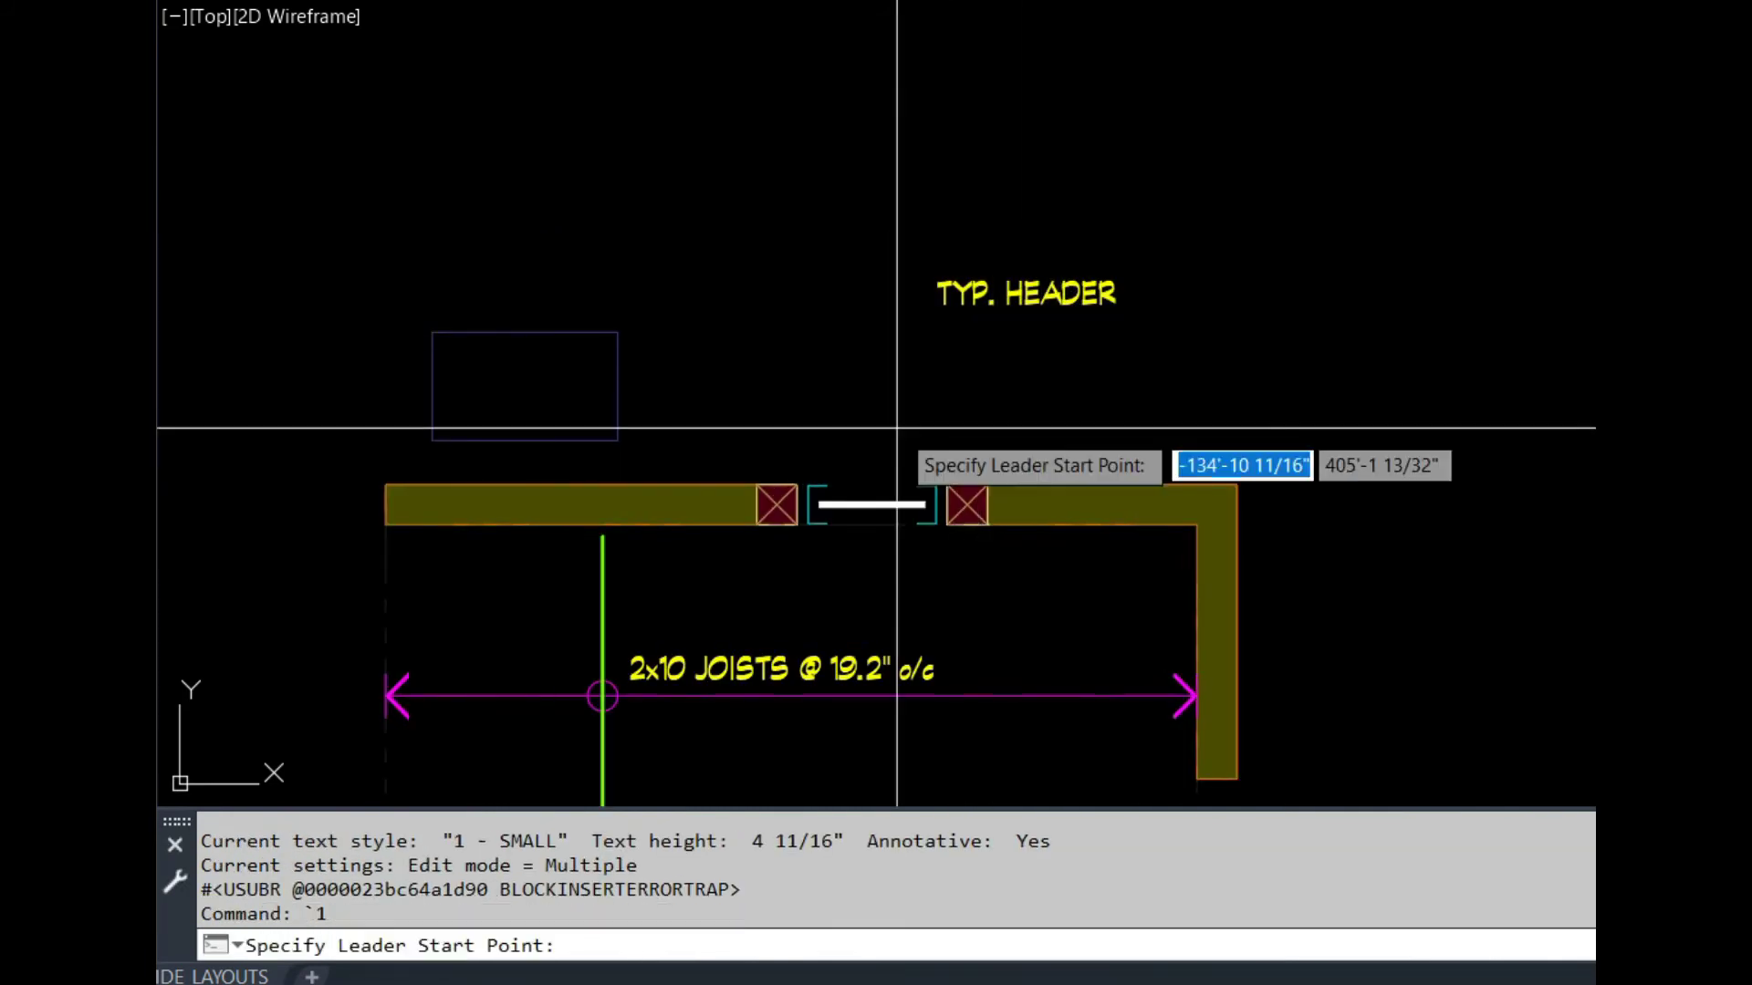
click(859, 520)
scroll(785, 322, up, 4)
click(811, 300)
click(921, 299)
scroll(1092, 392, down, 10)
scroll(1032, 328, up, 4)
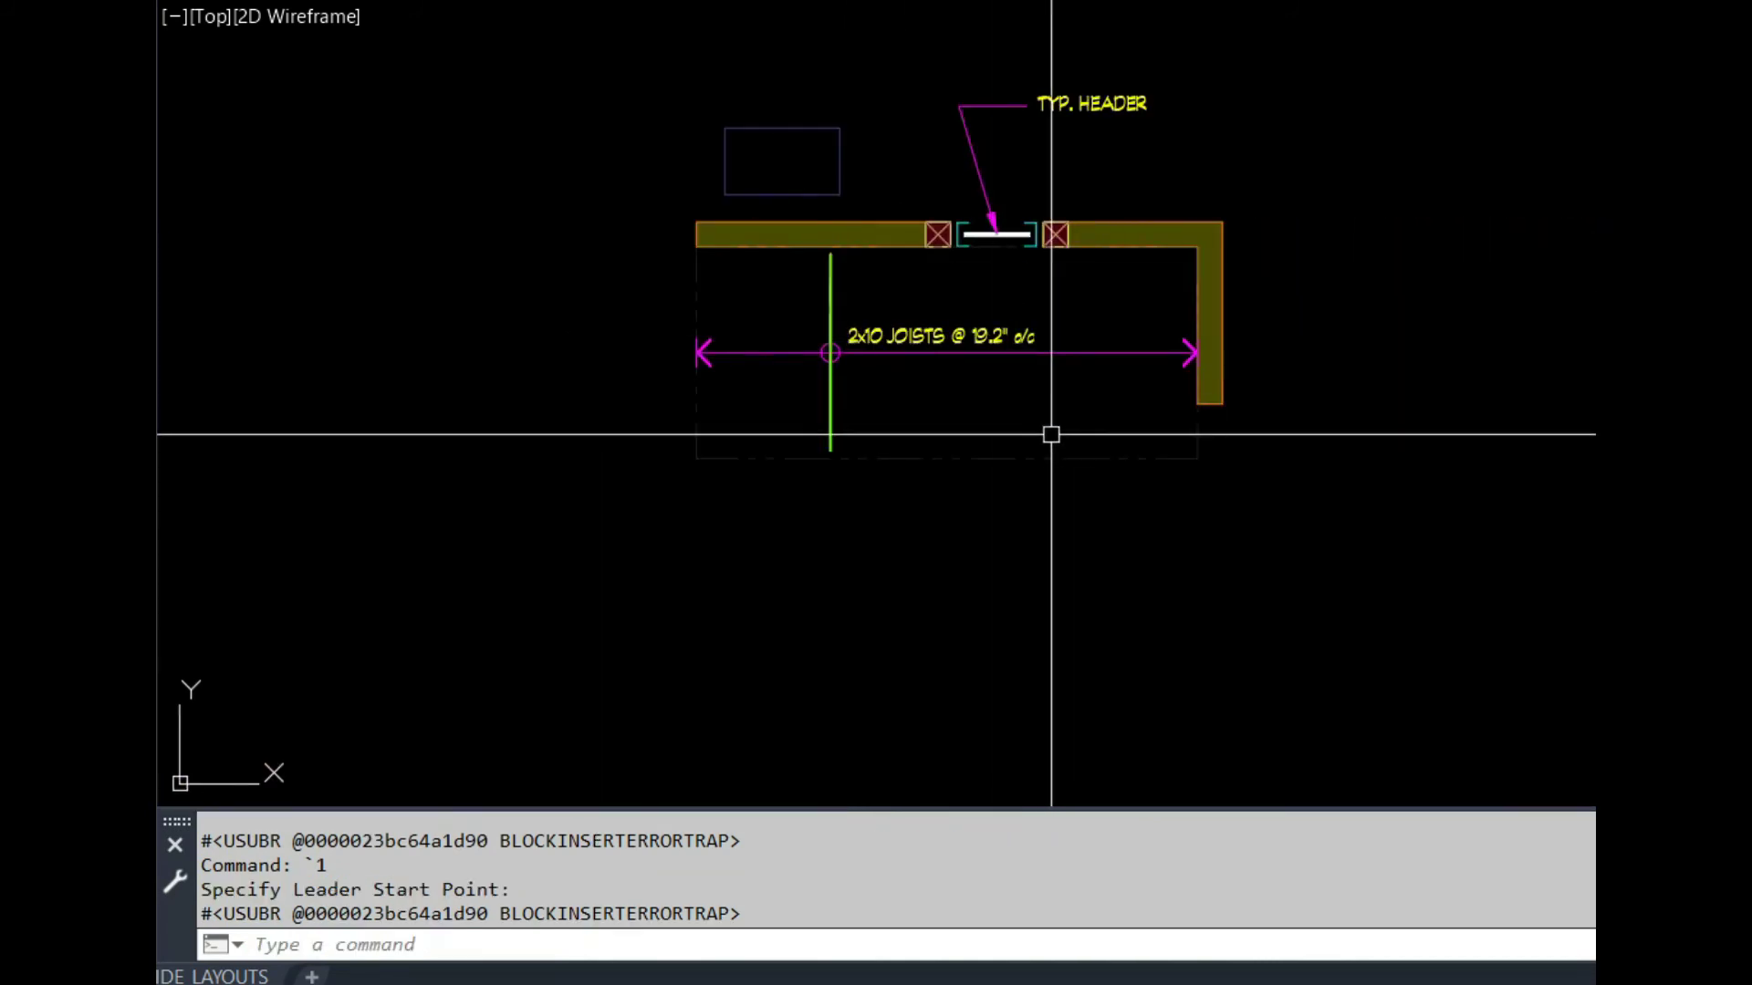
Step: Stretch the lower edge of the joist span symbol downward, well past the end of the vertical wall
click(1135, 402)
click(1117, 465)
click(1197, 456)
key(Escape)
key(Escape)
Step: Stretch the lower end of the vertical wall straight down to the bottom edge of the joist span extents
scroll(1269, 447, up, 2)
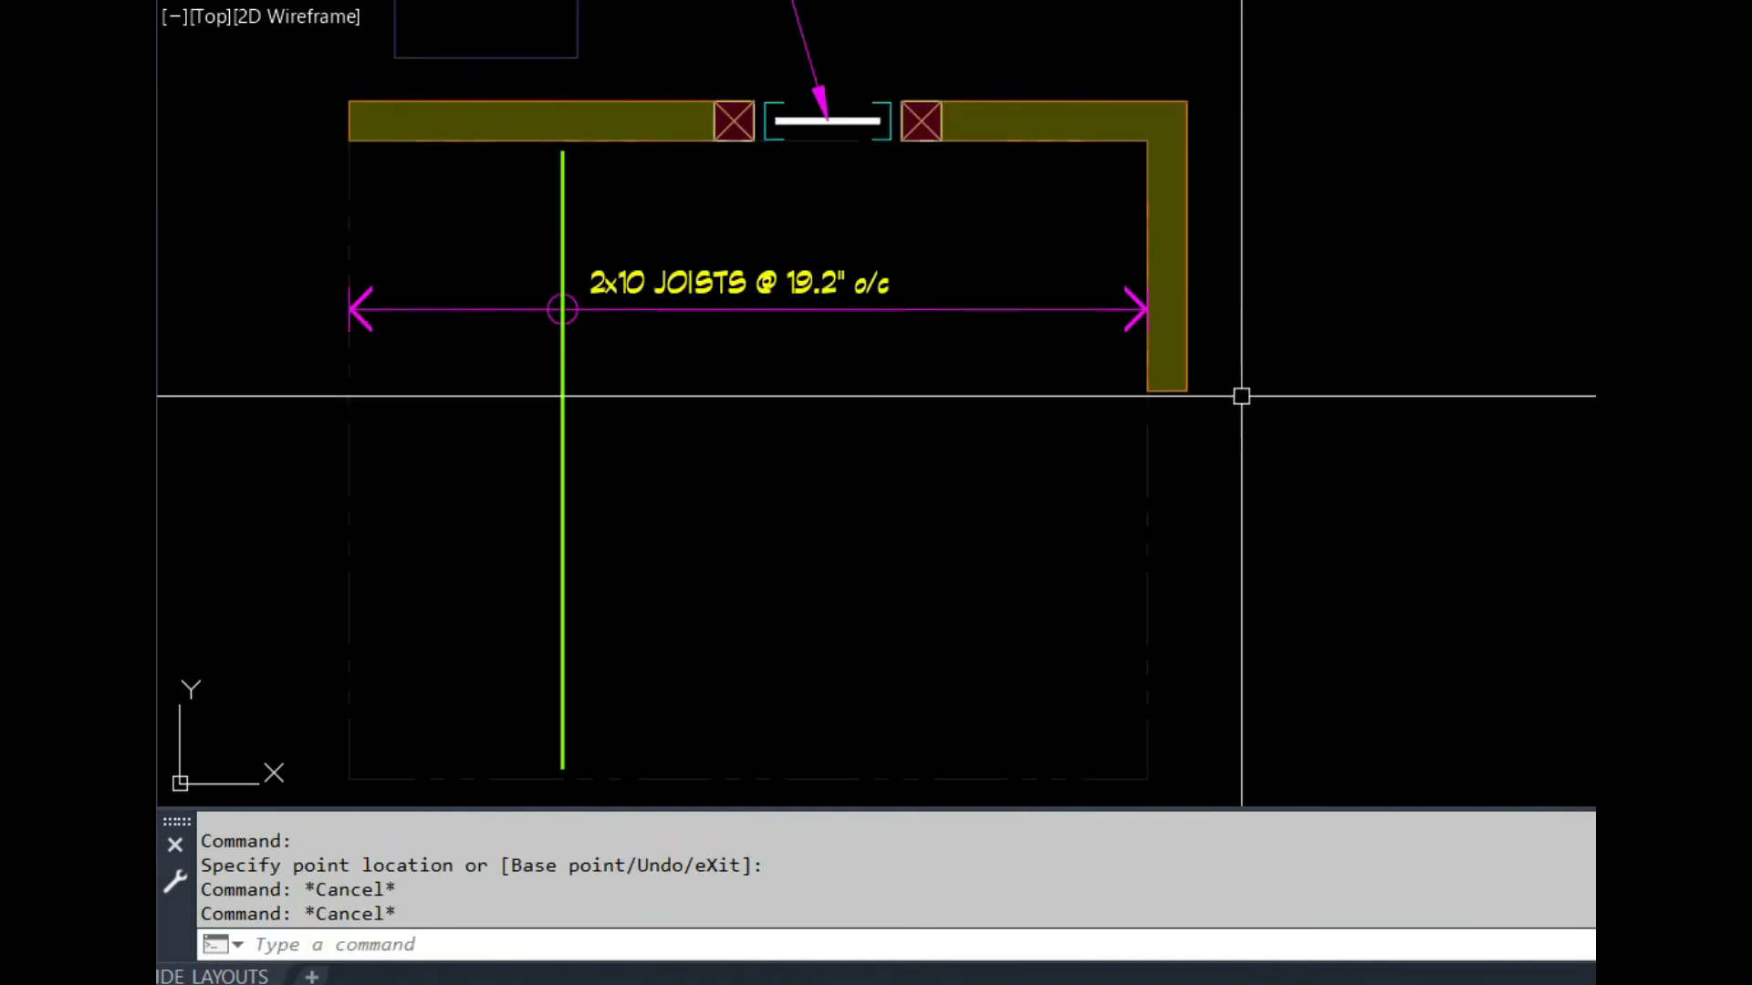
click(1167, 273)
click(1106, 454)
click(1213, 360)
text(s)
key(Return)
click(1187, 391)
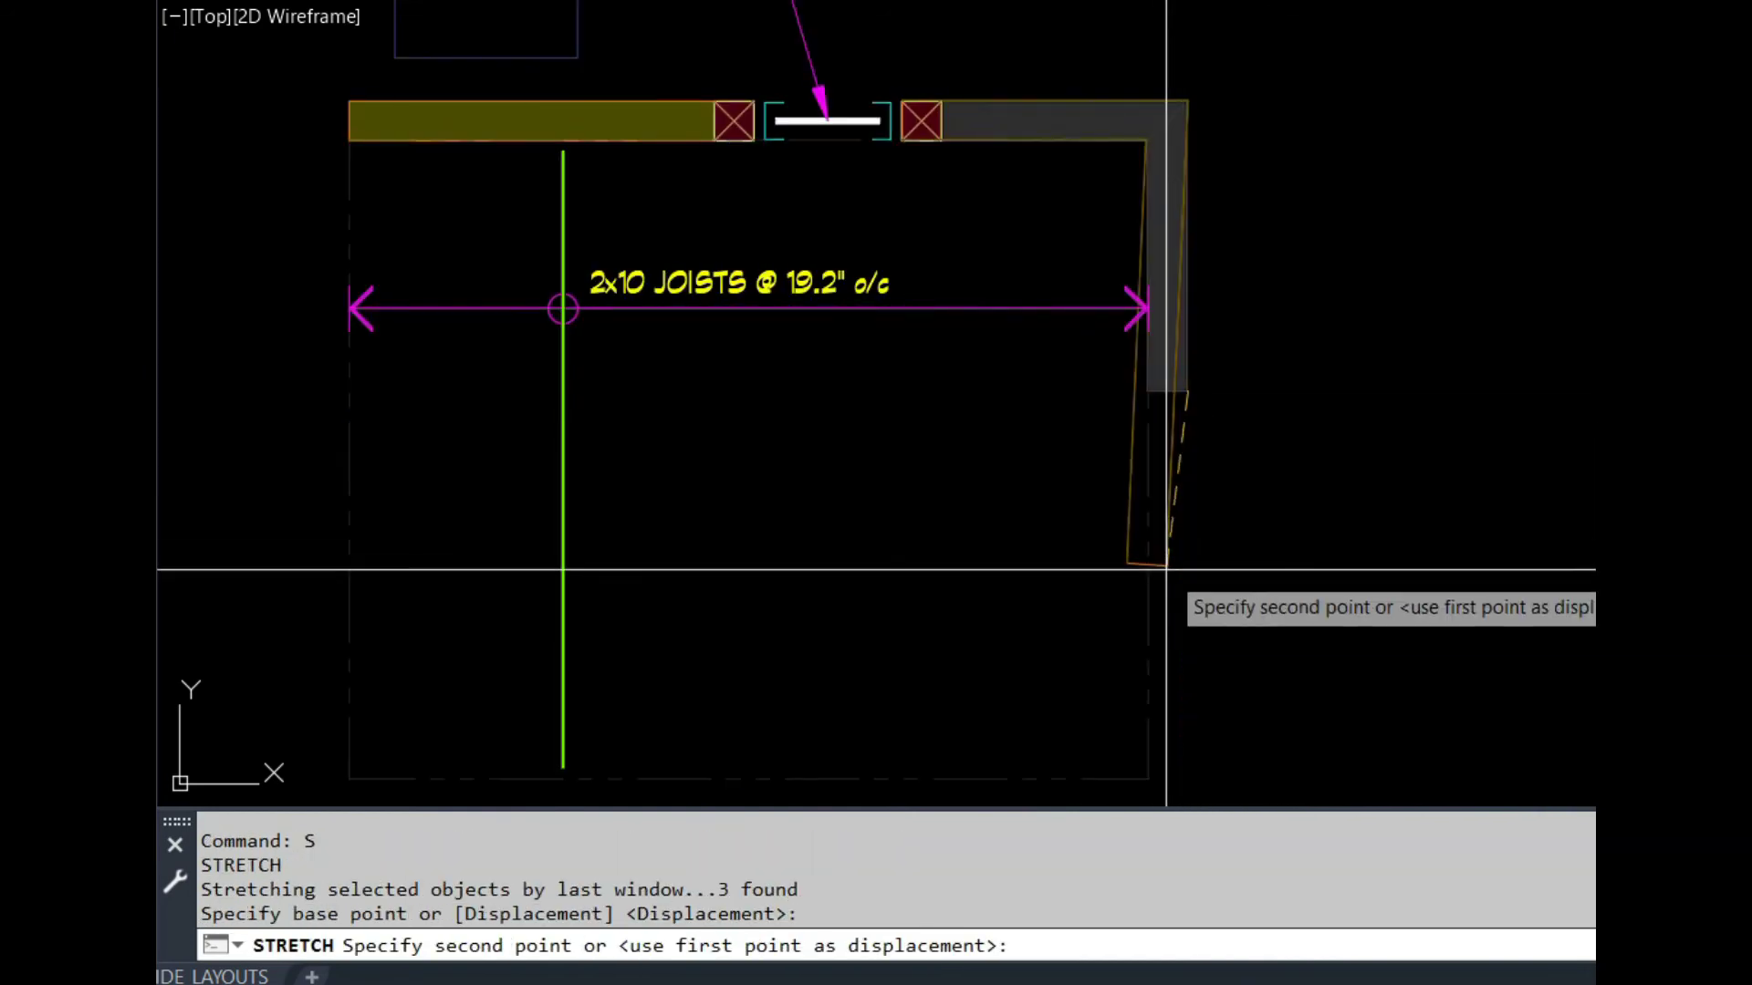
click(1187, 777)
Step: Create a small note reading PROVIDE BLOCKING below the joist callout with the N1 command
scroll(1051, 490, down, 2)
mouse_move(1051, 490)
middle_down()
mouse_move(1080, 380)
mouse_move(1107, 379)
middle_up()
text(N1)
key(Return)
scroll(993, 380, up, 2)
click(907, 393)
click(1216, 490)
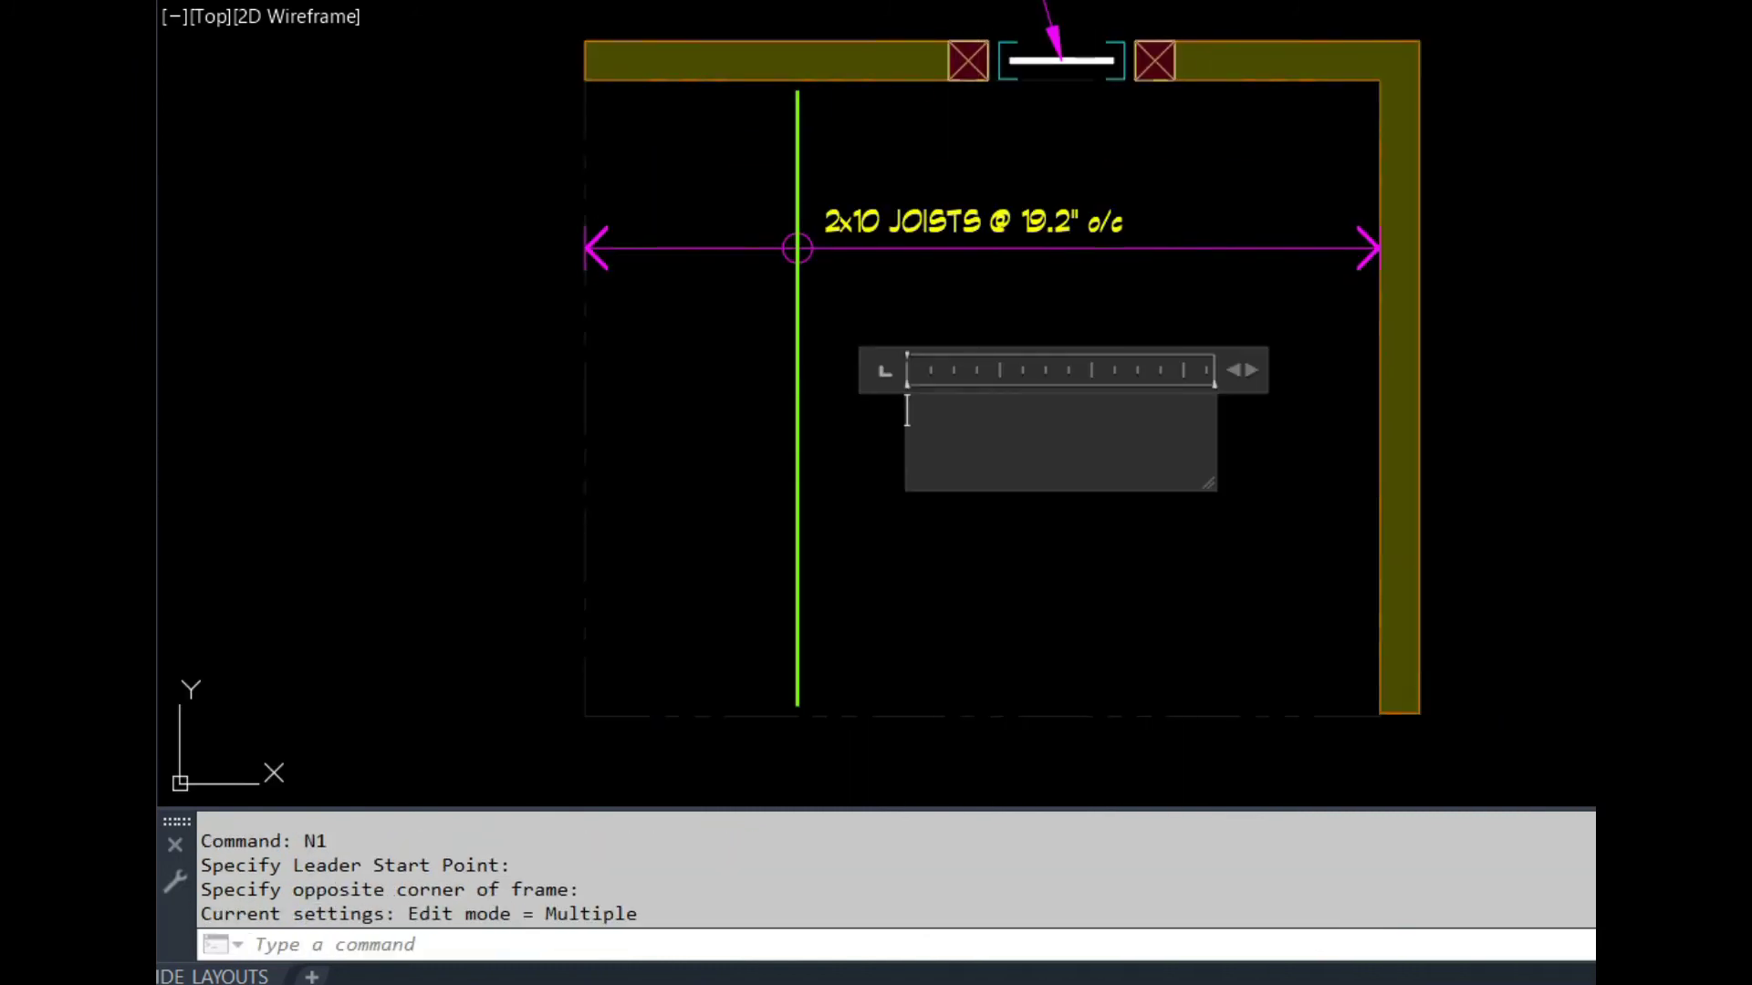
text(PROVIDE BLOC)
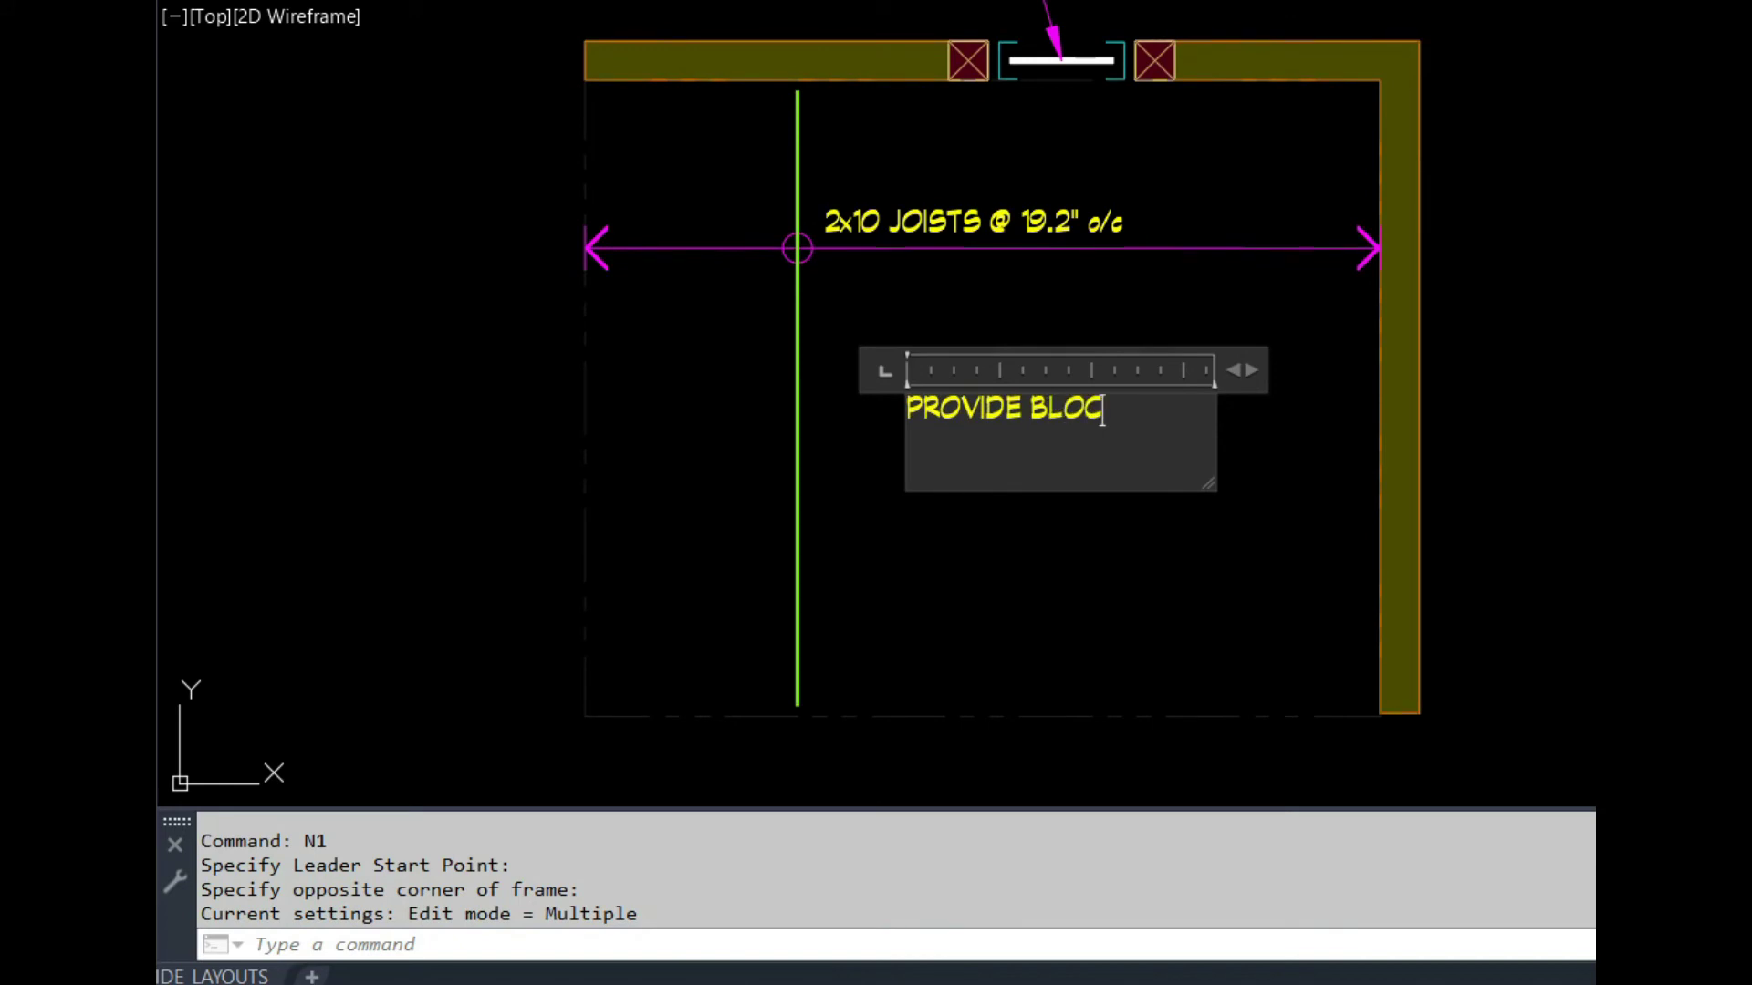
text(KING)
key(Return)
text(@)
key(Tab)
text(MA)
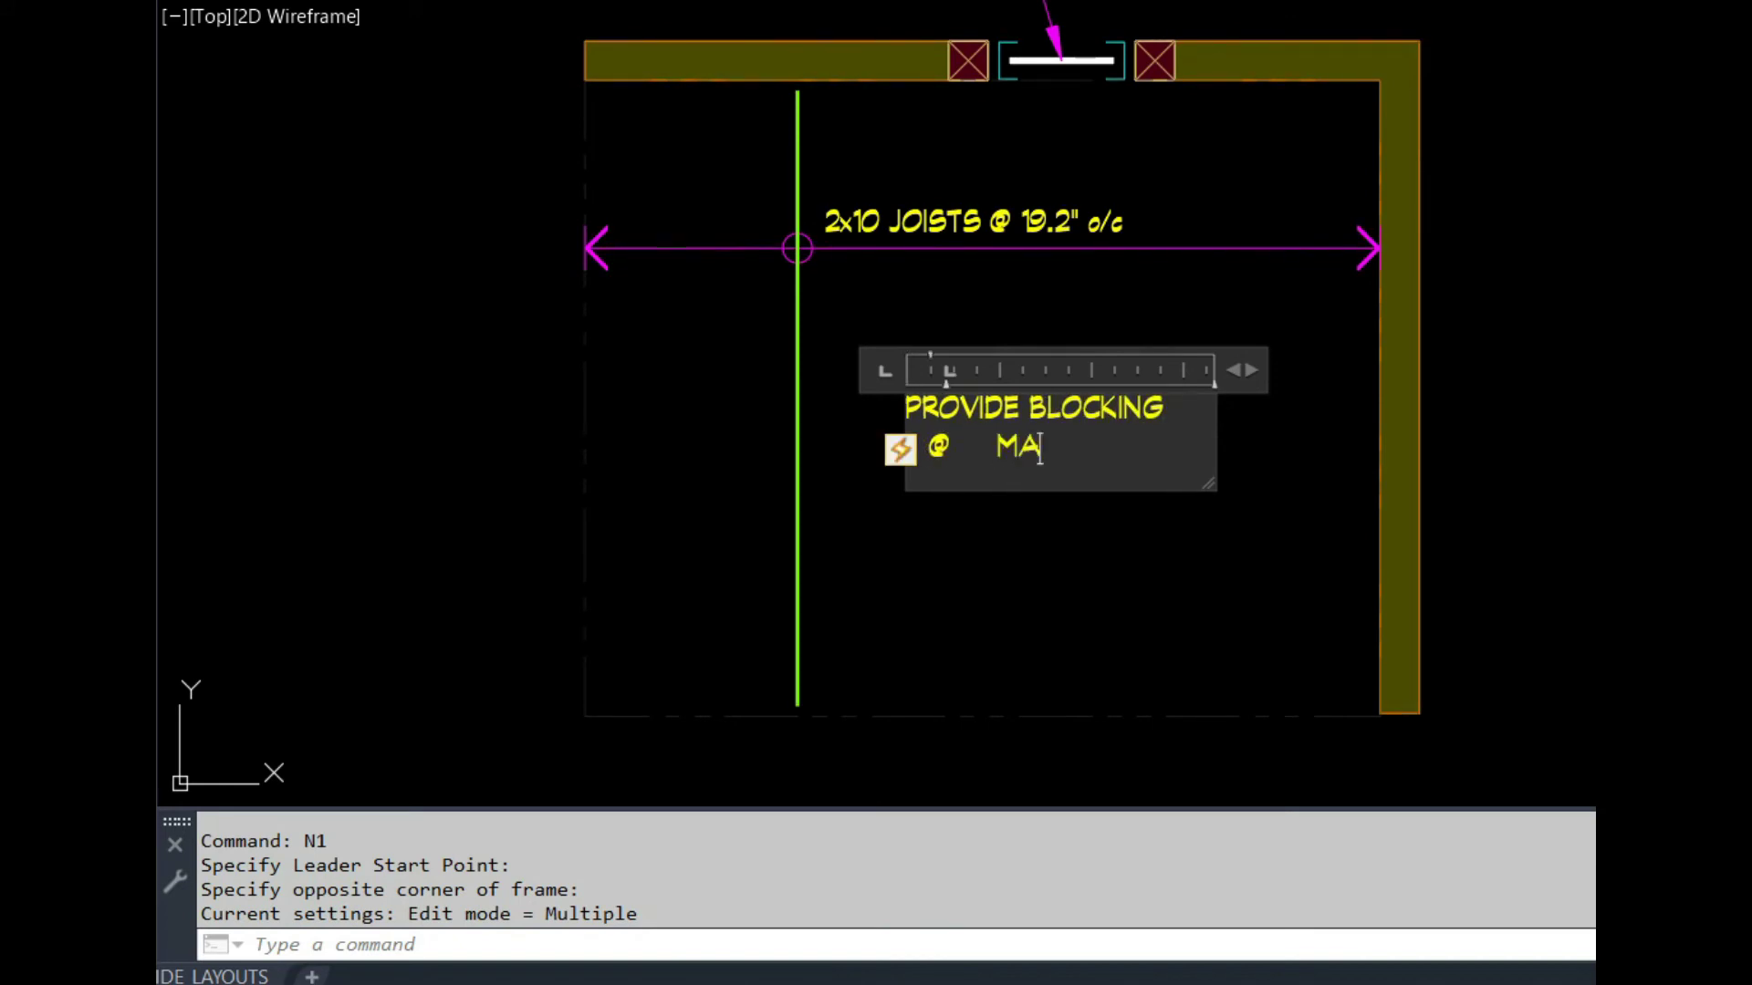
key(BackSpace)
key(BackSpace)
key(BackSpace)
key(BackSpace)
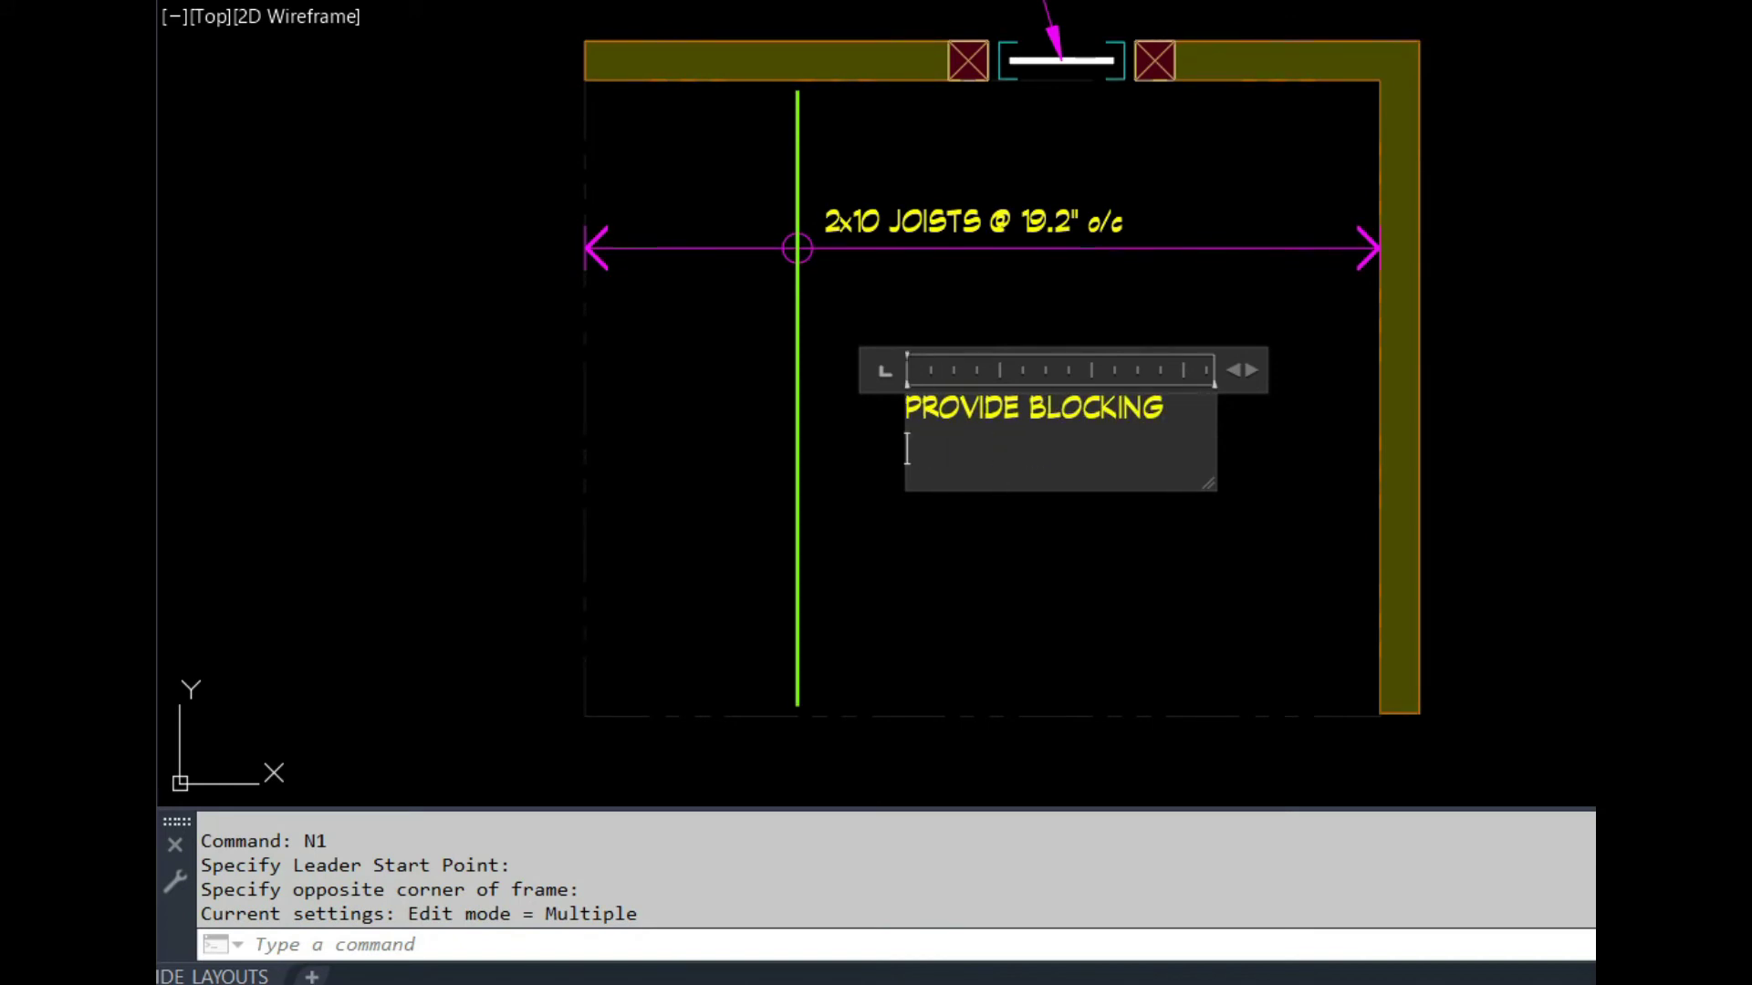
Step: Finish editing the PROVIDE BLOCKING note
click(1091, 561)
middle_drag(1091, 561, 998, 633)
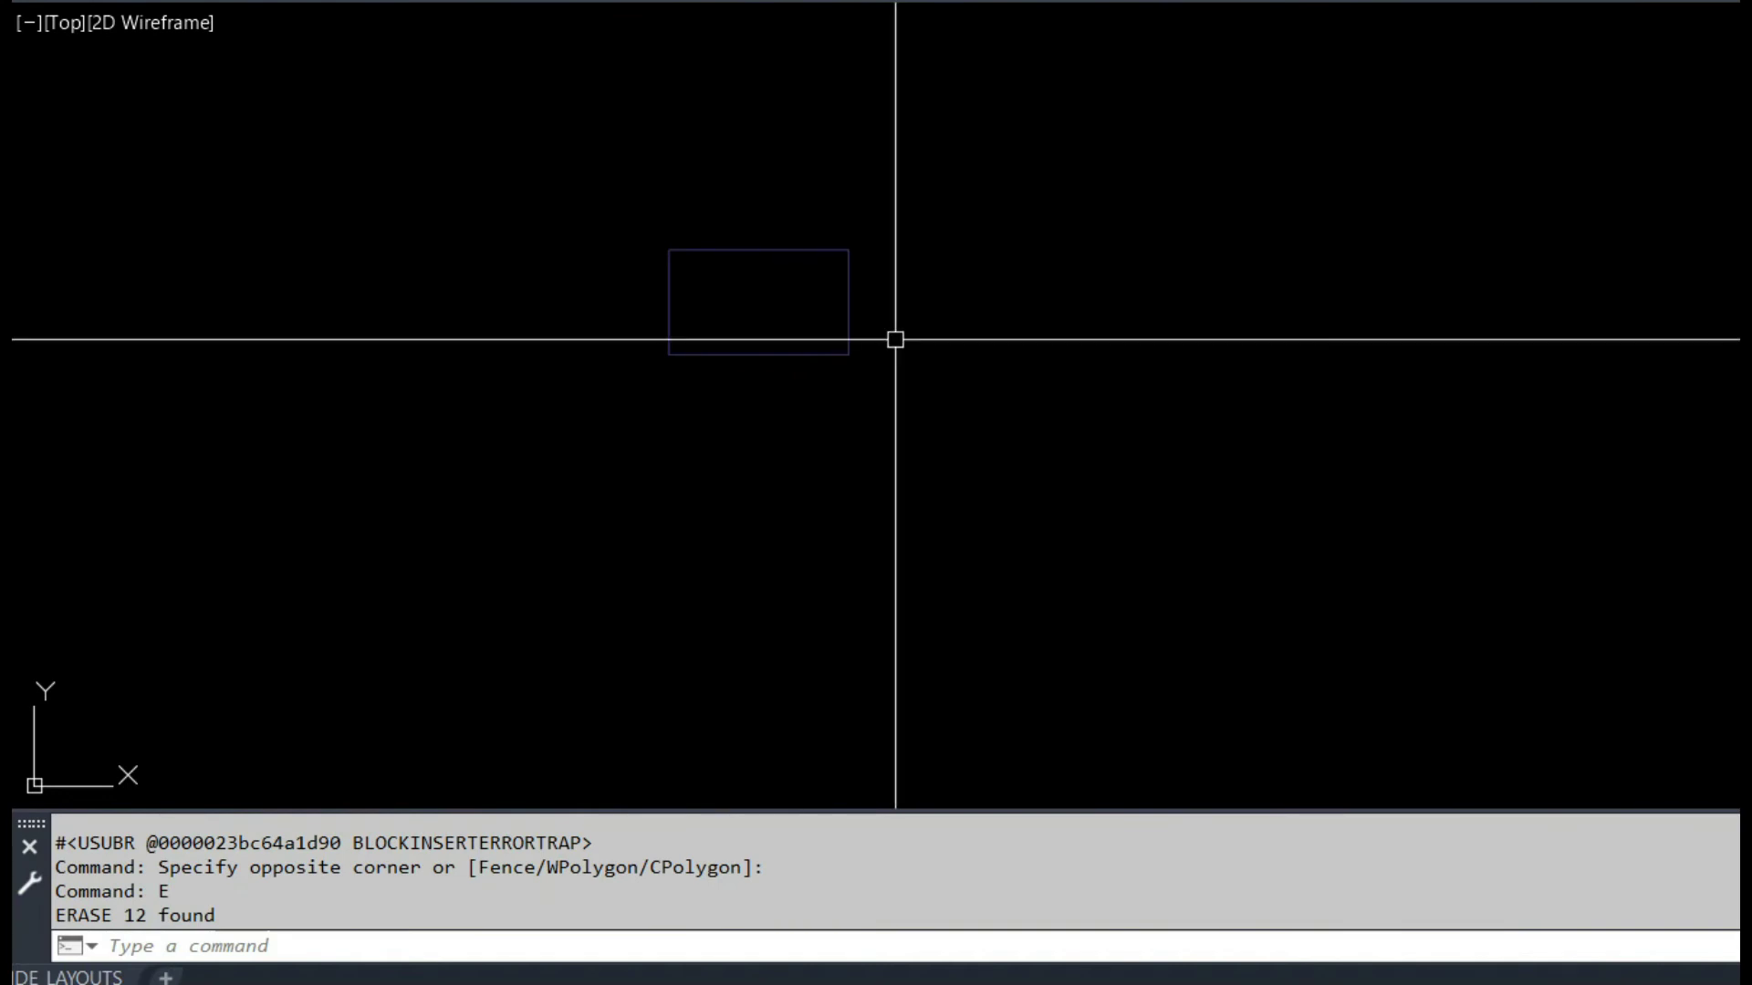
Step: Insert a 1/2" J-shaped anchor bolt with the BOLTS command, running vertically downward just inside the rectangle's left edge
text(TS)
key(Return)
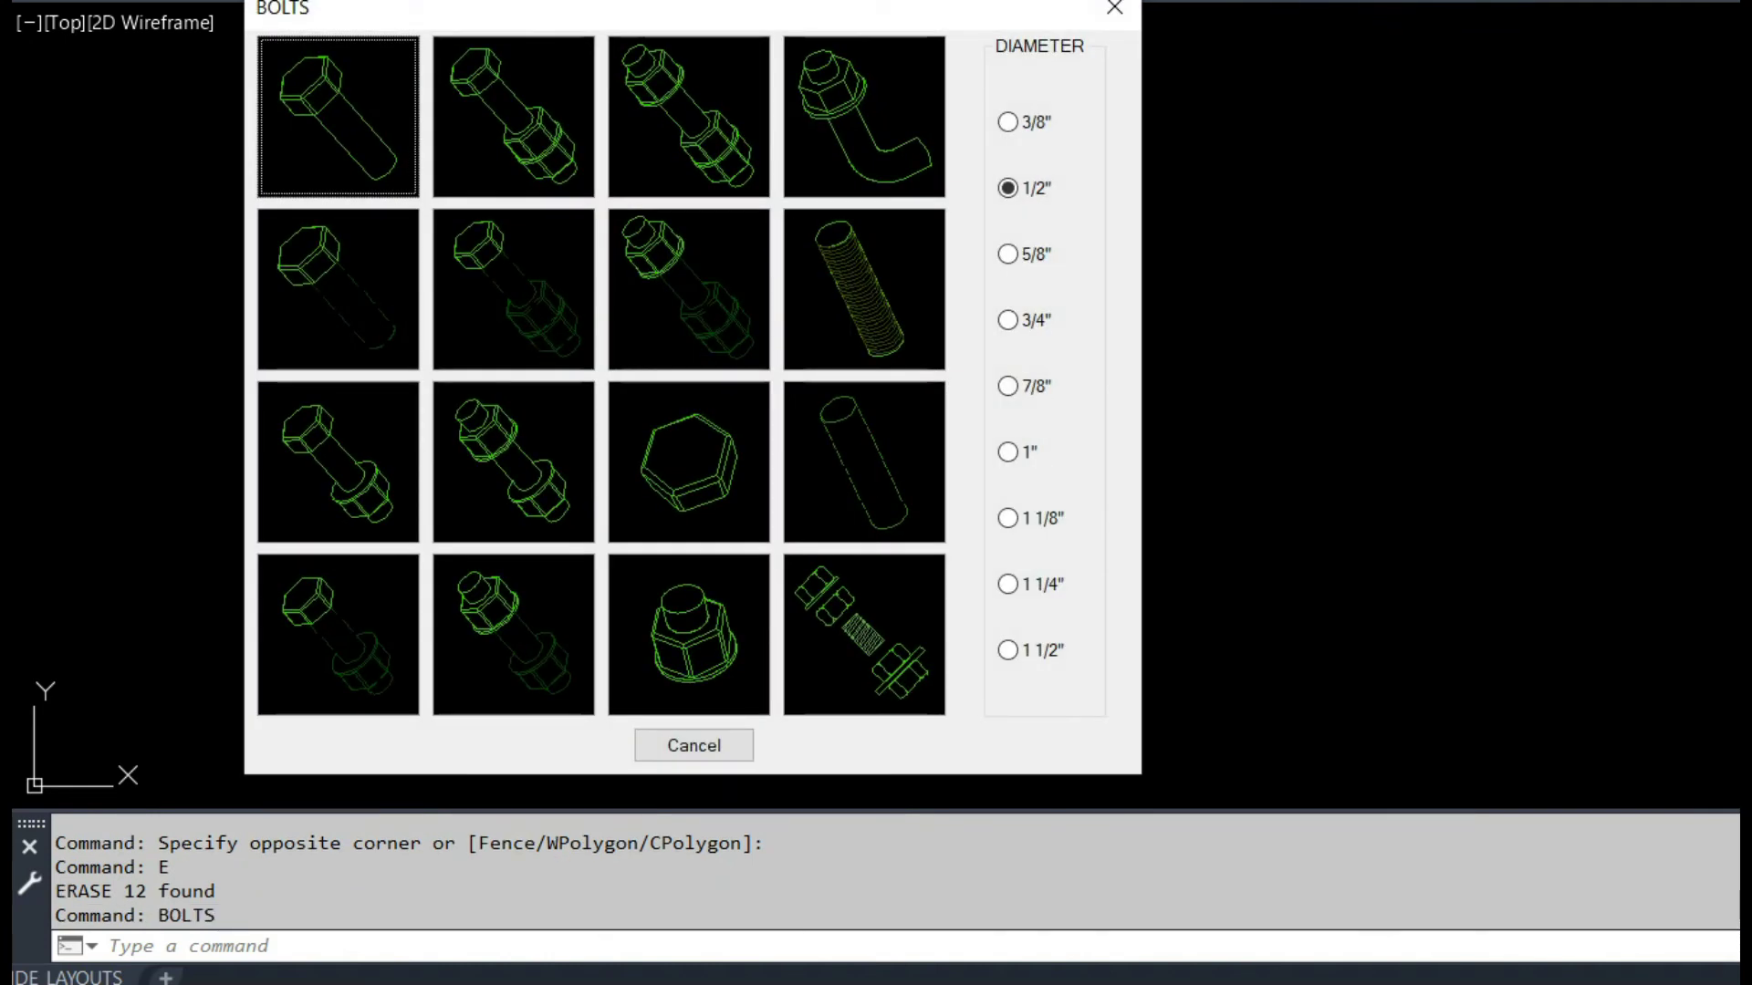
click(850, 91)
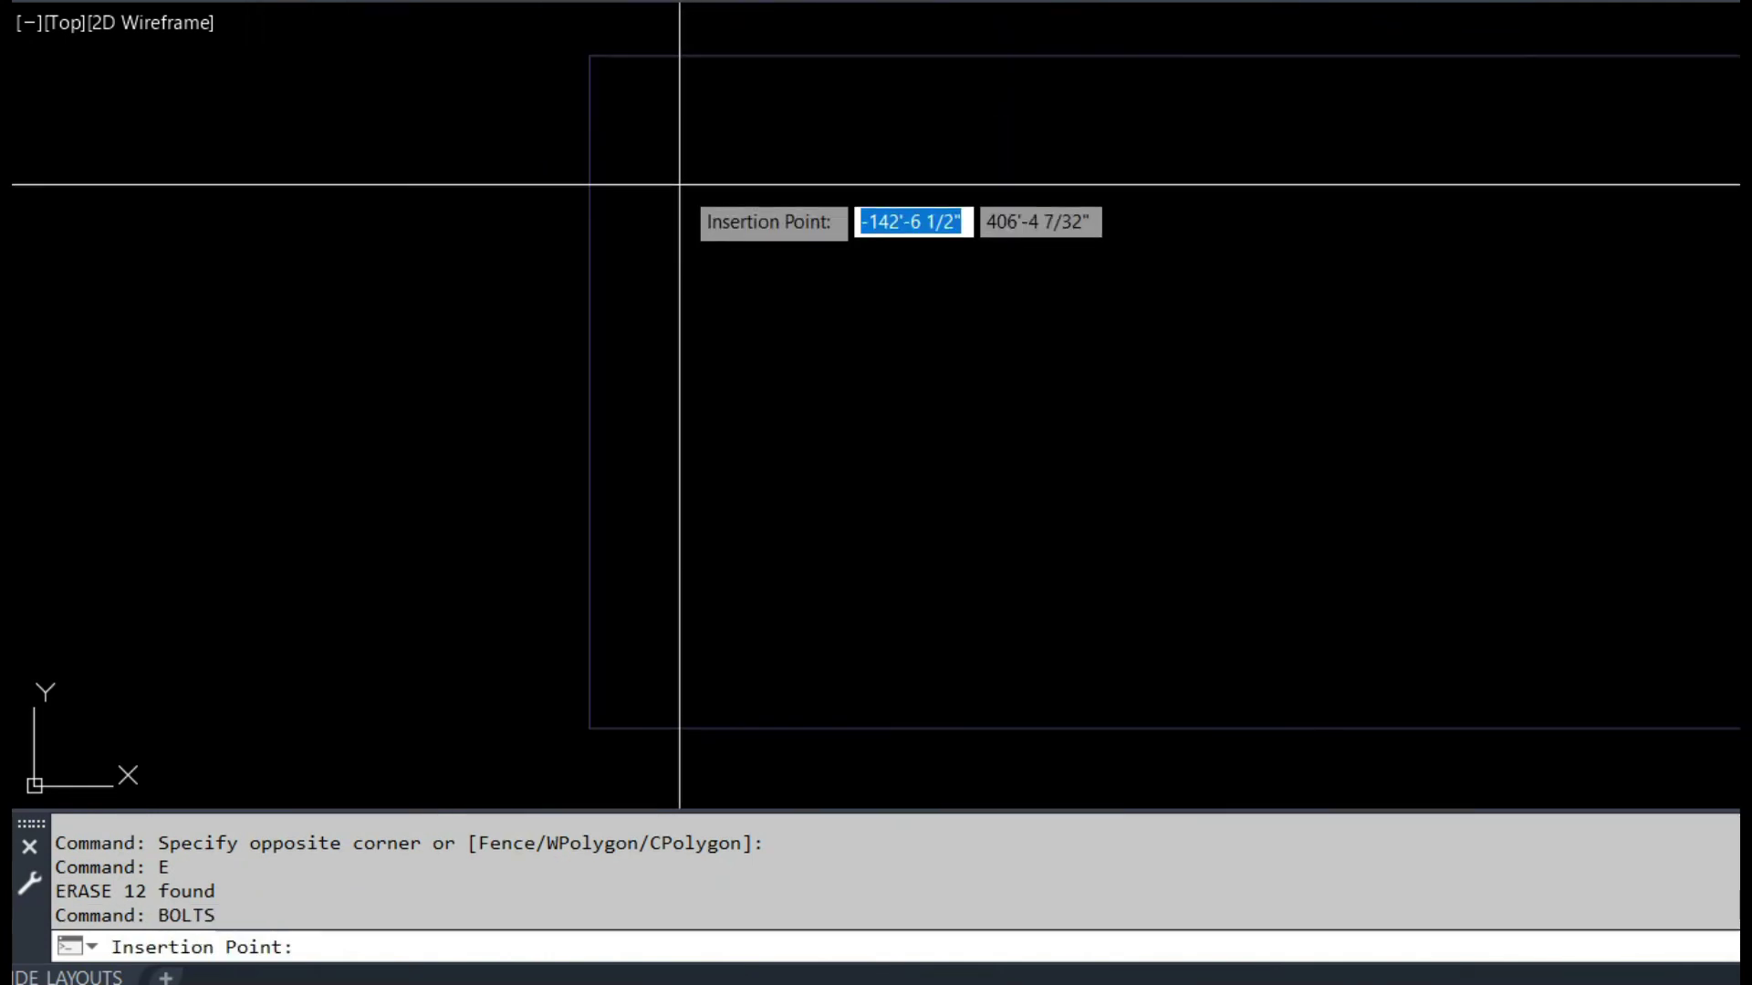
click(673, 144)
click(672, 501)
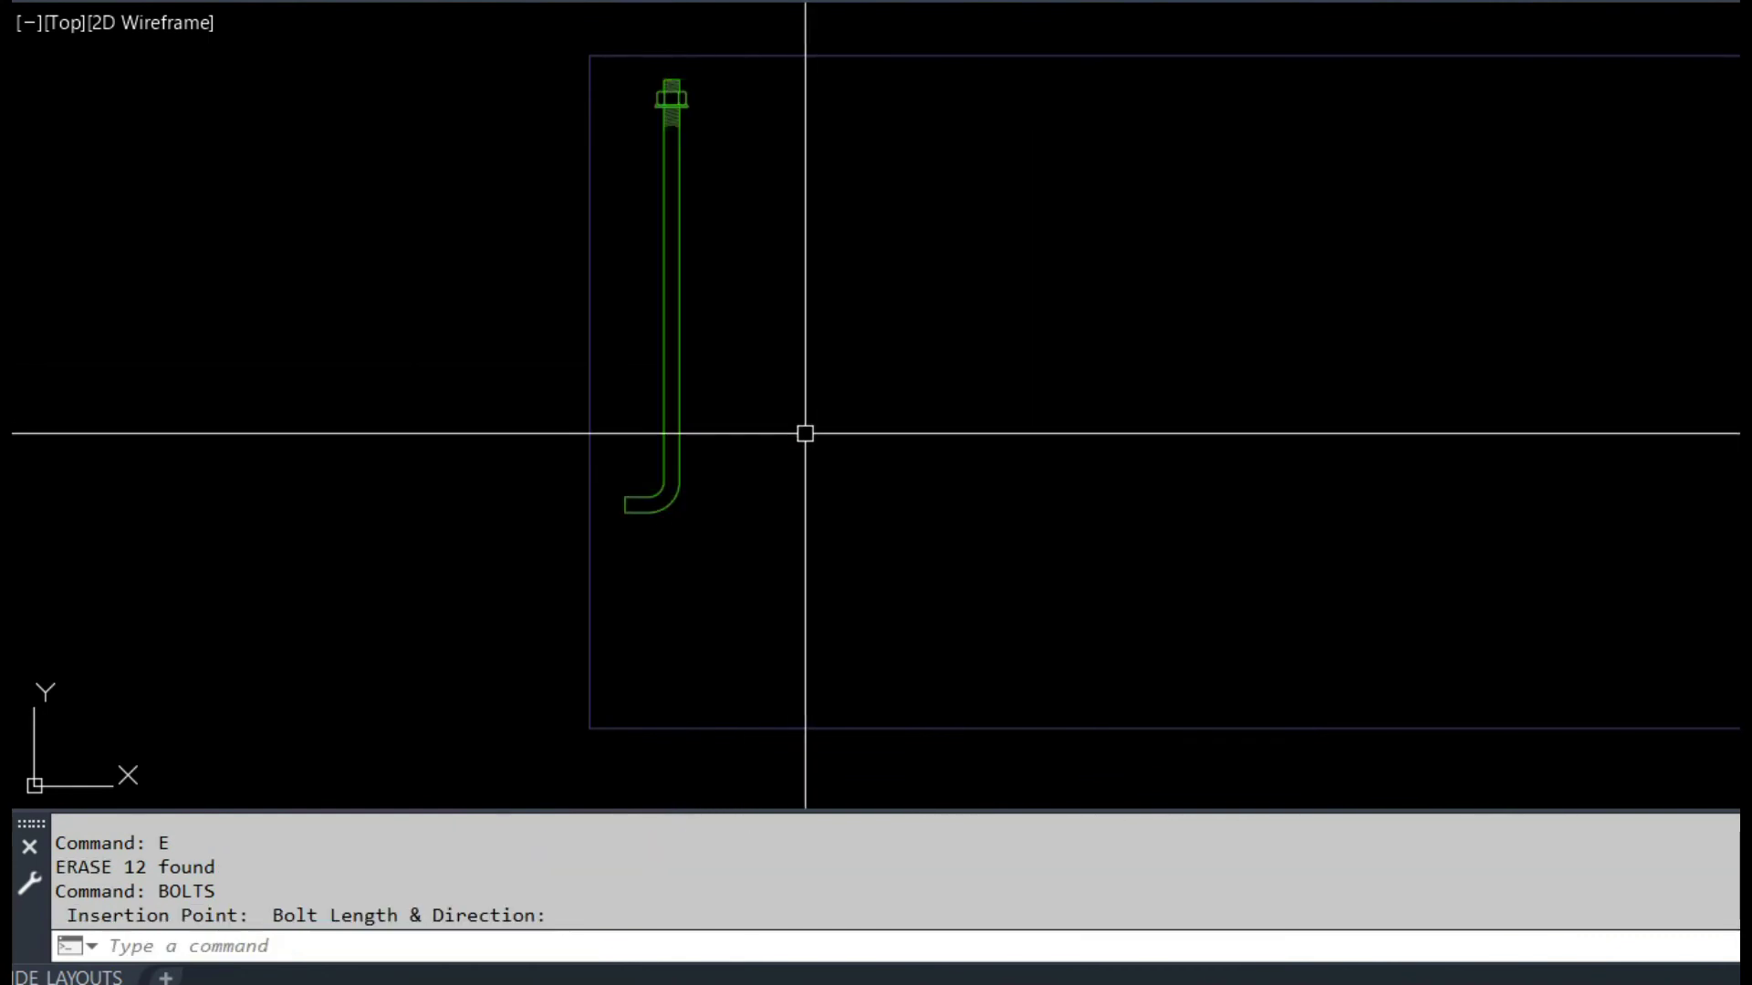
Step: Insert a 1" hex-head bolt with one nut vertically beside the anchor bolt, running down to roughly the same depth
scroll(794, 429, down, 2)
middle_drag(886, 383, 718, 387)
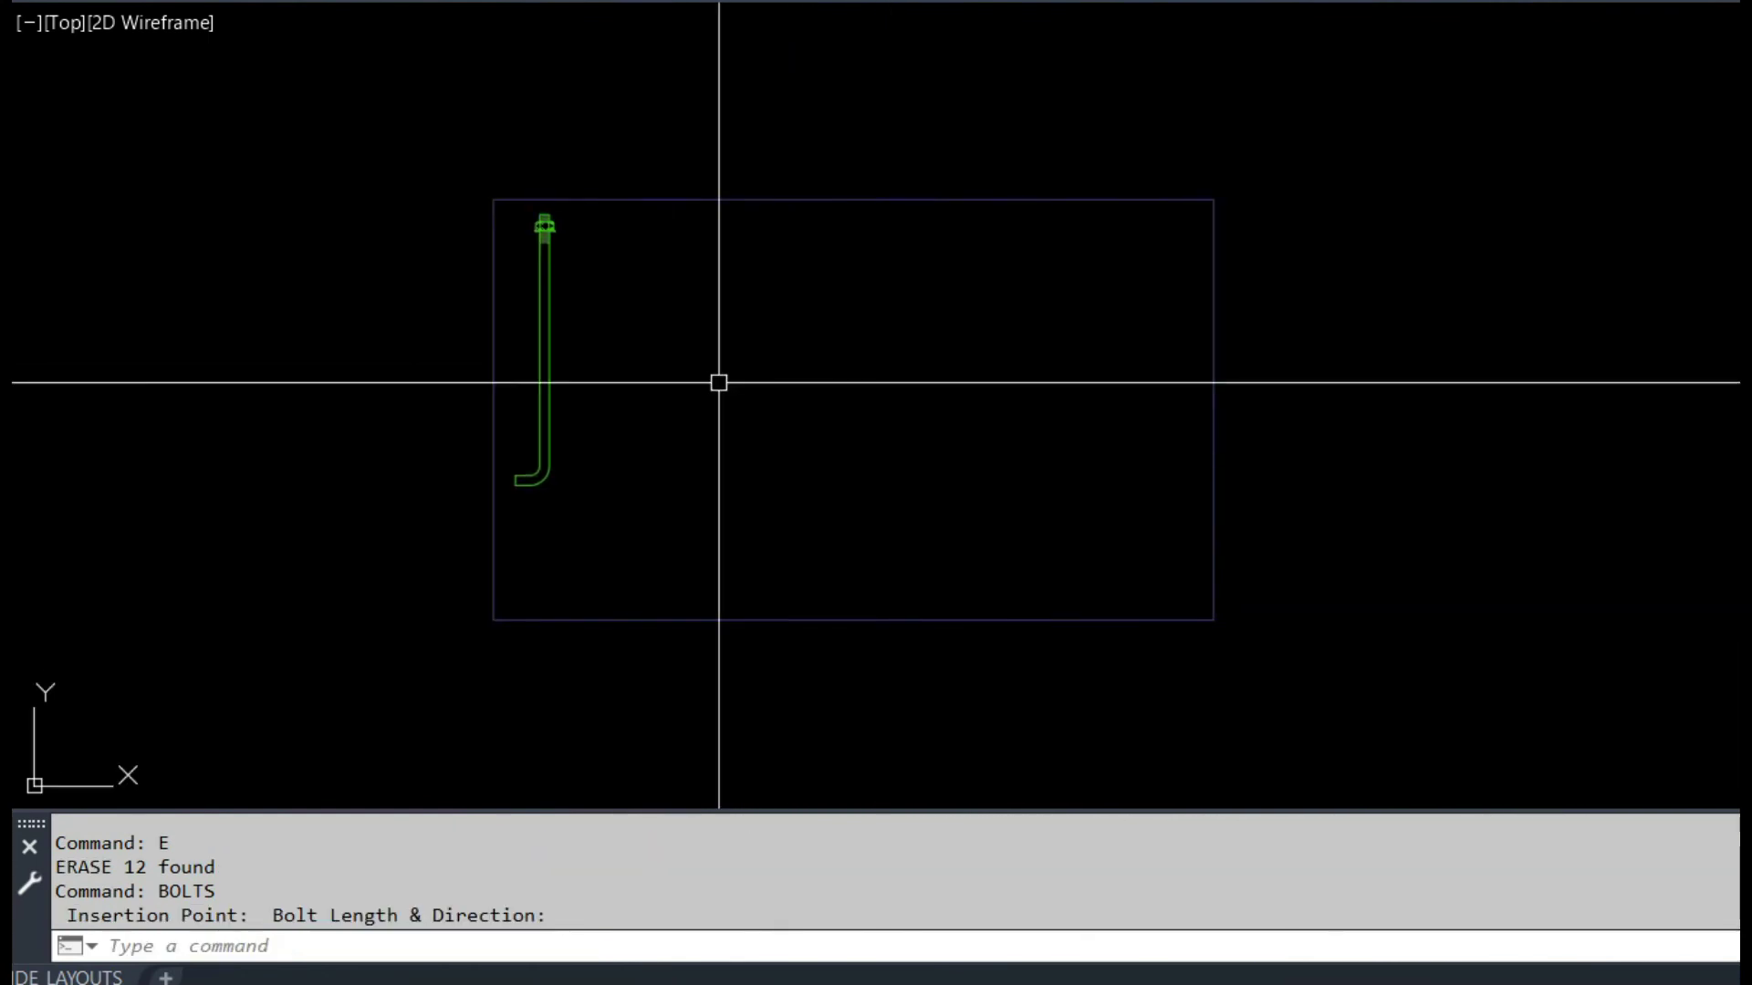
text(LTS)
key(Return)
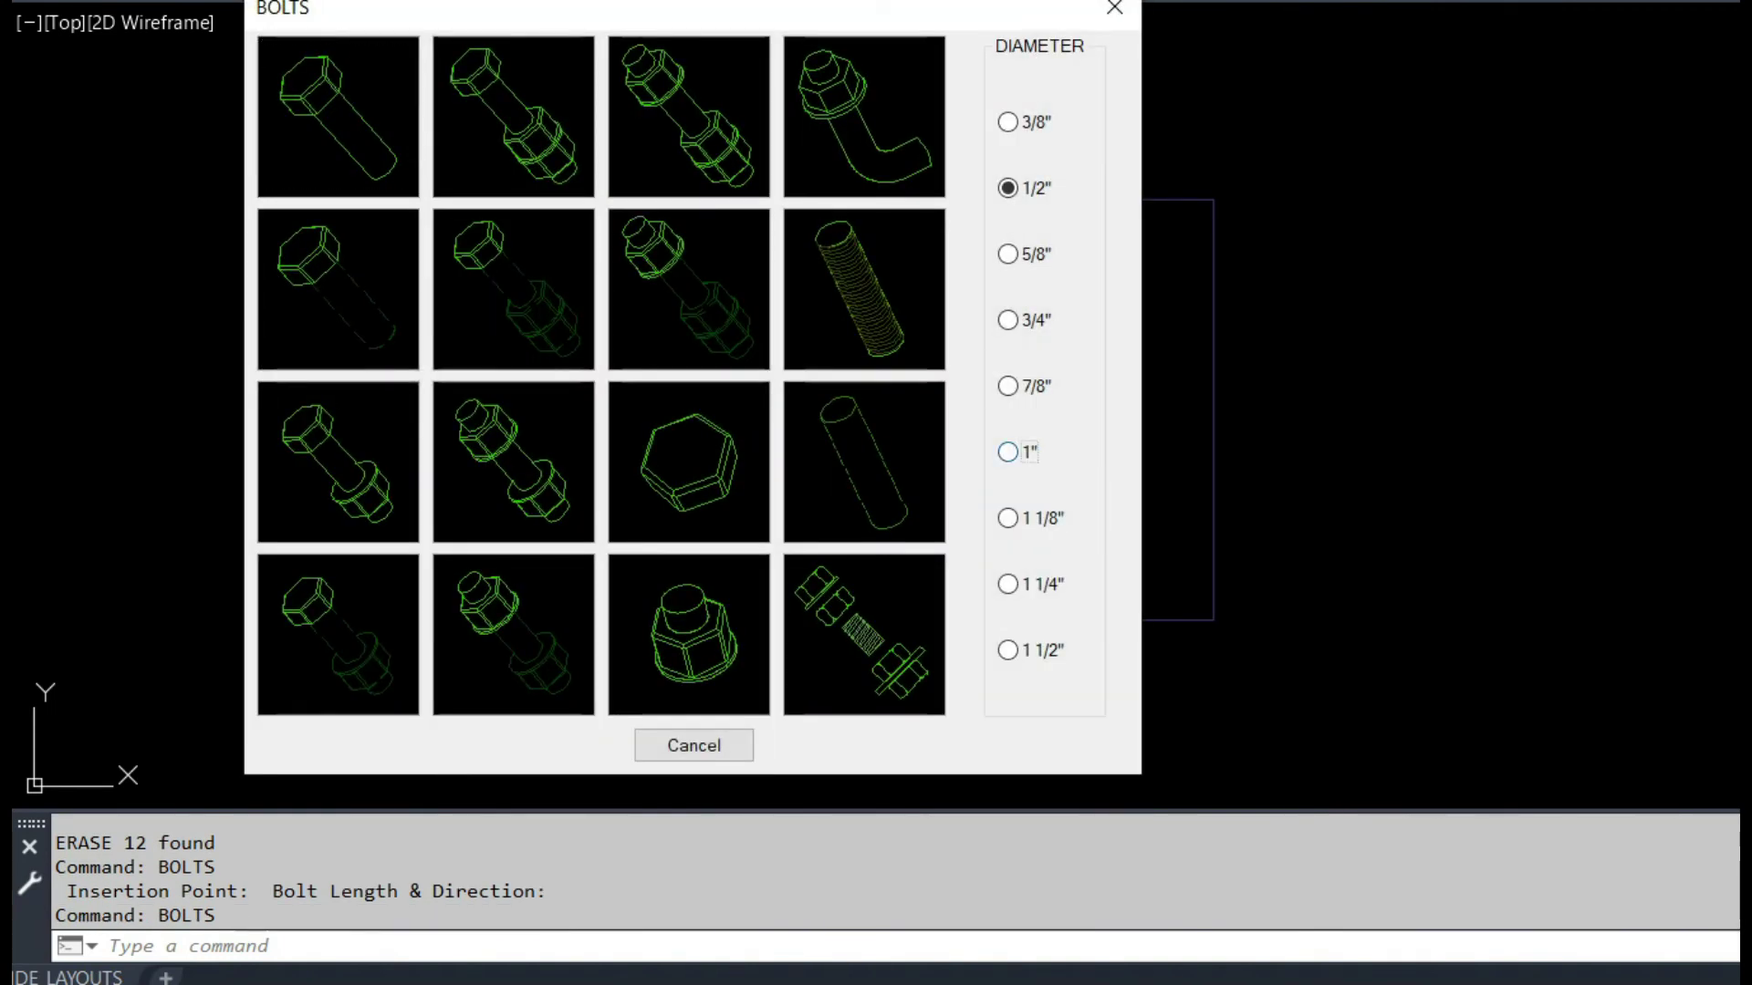
click(347, 464)
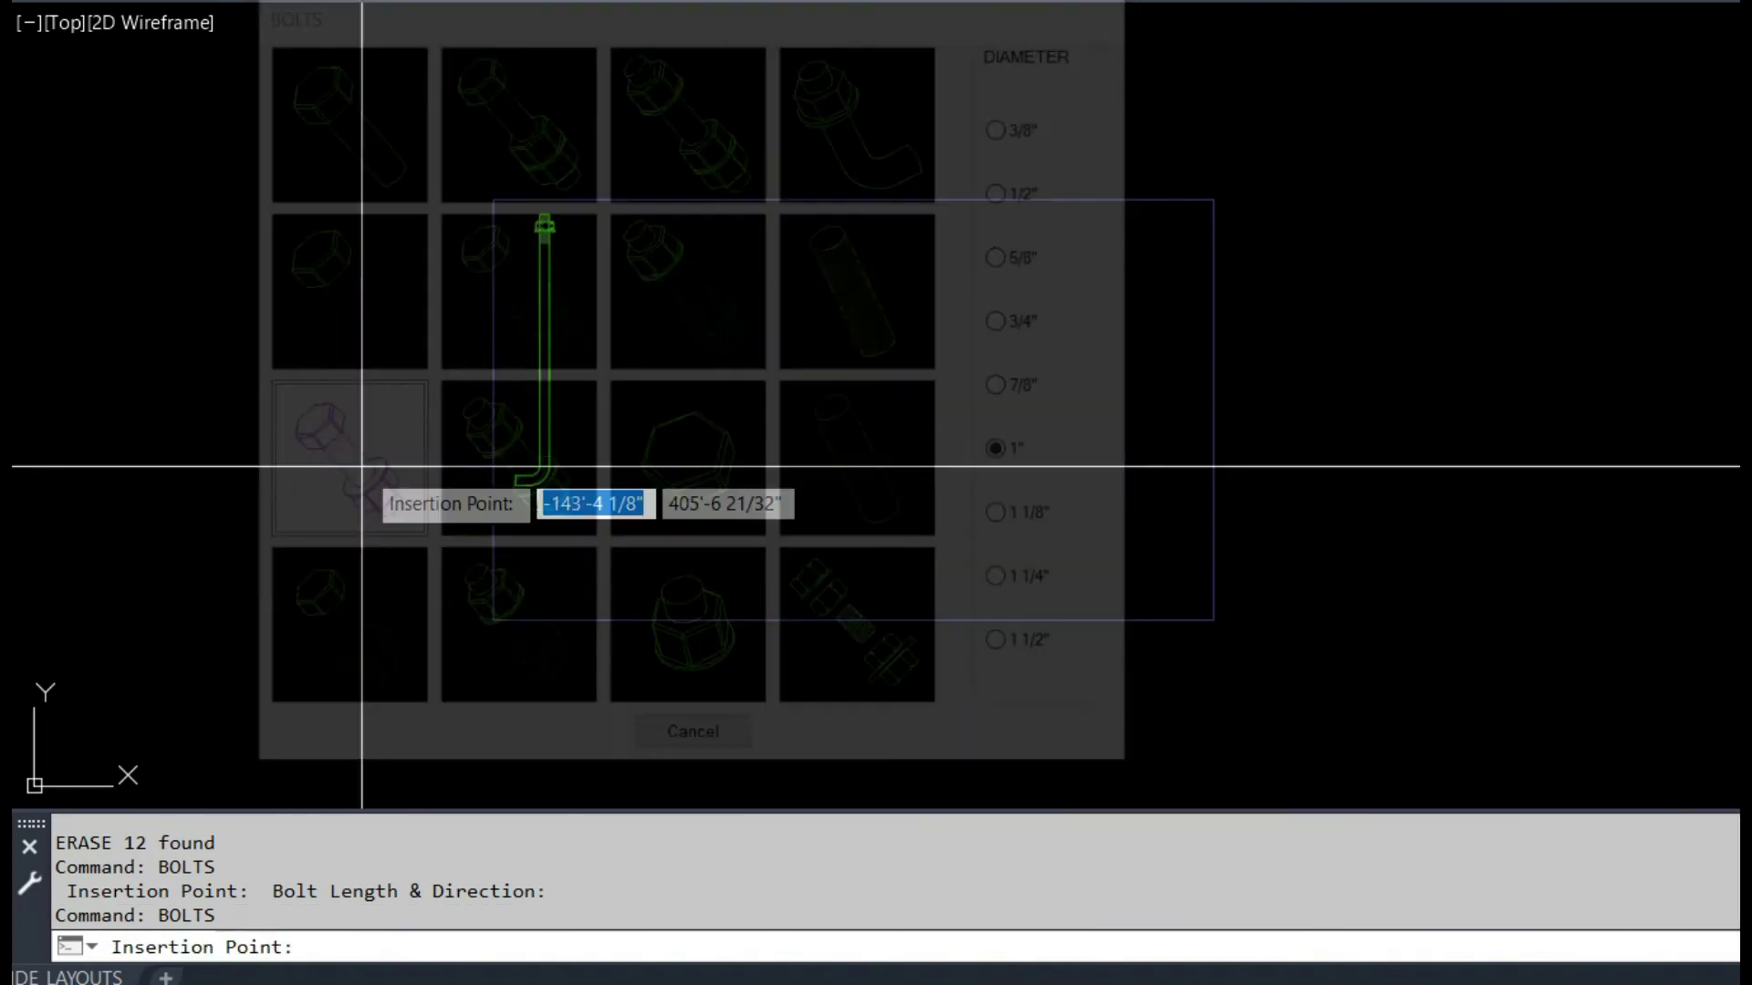
click(607, 223)
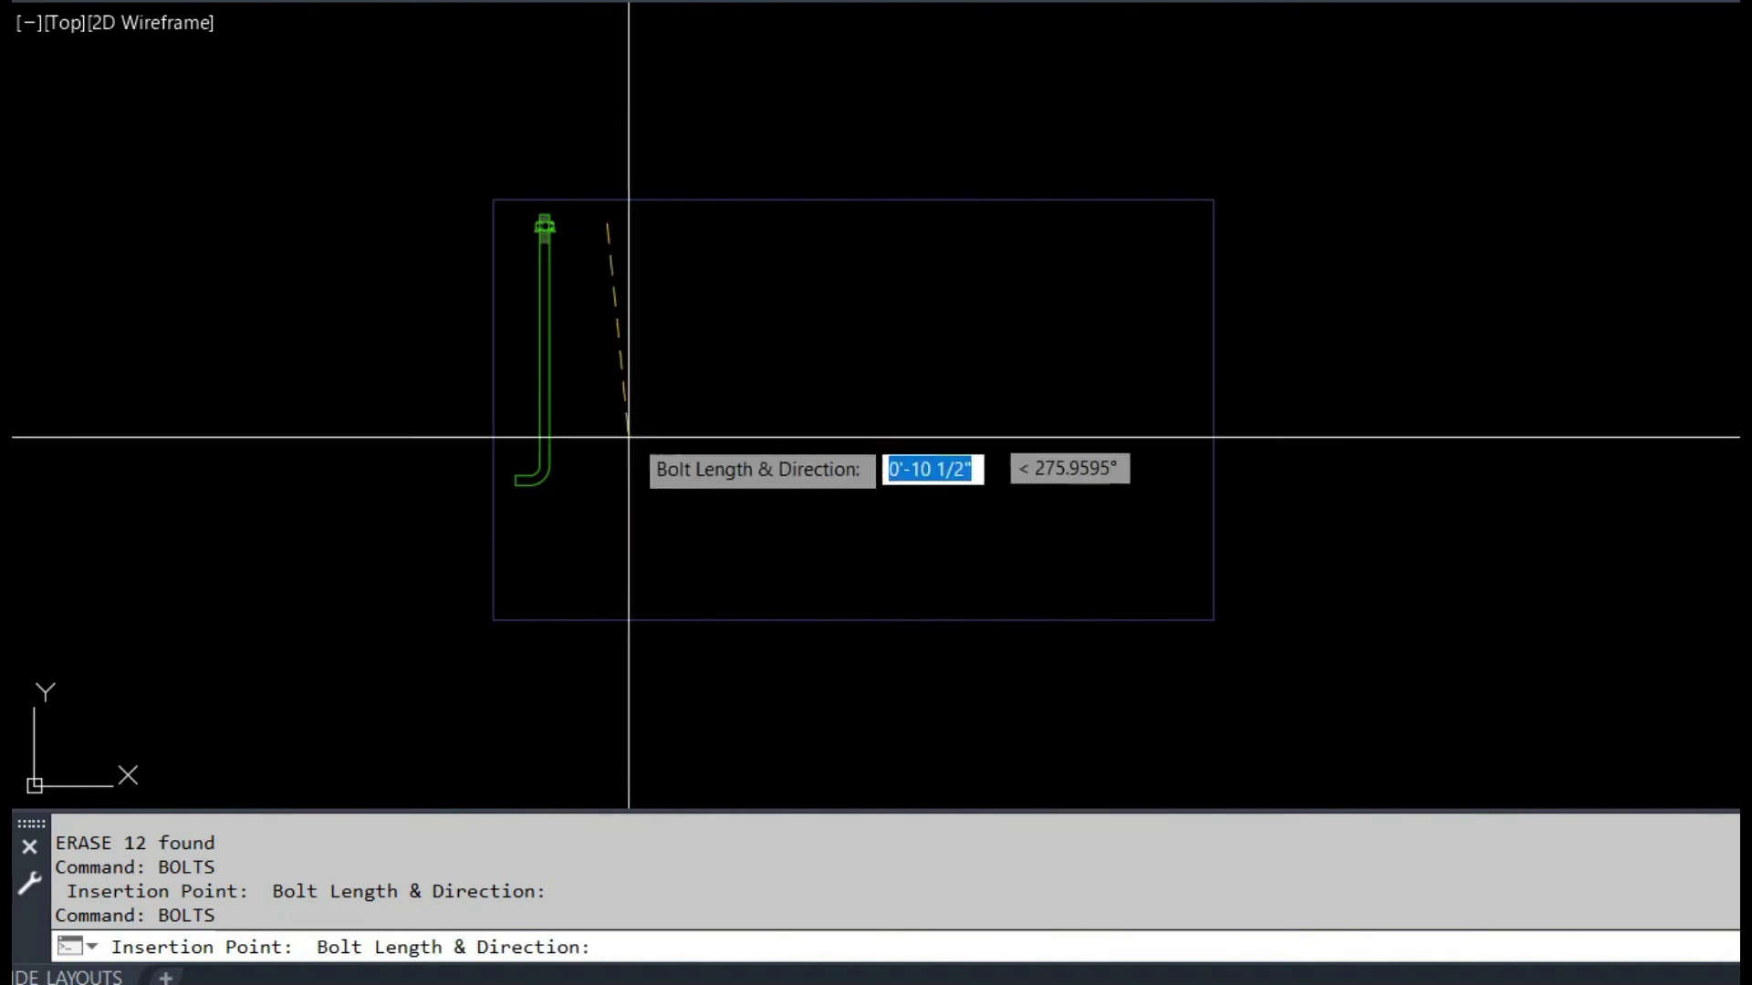
click(618, 492)
Step: Draw a 15M polyline rebar with the REBAR command, running horizontally across the rectangle's upper area and bending down at its right end
middle_drag(766, 414, 629, 392)
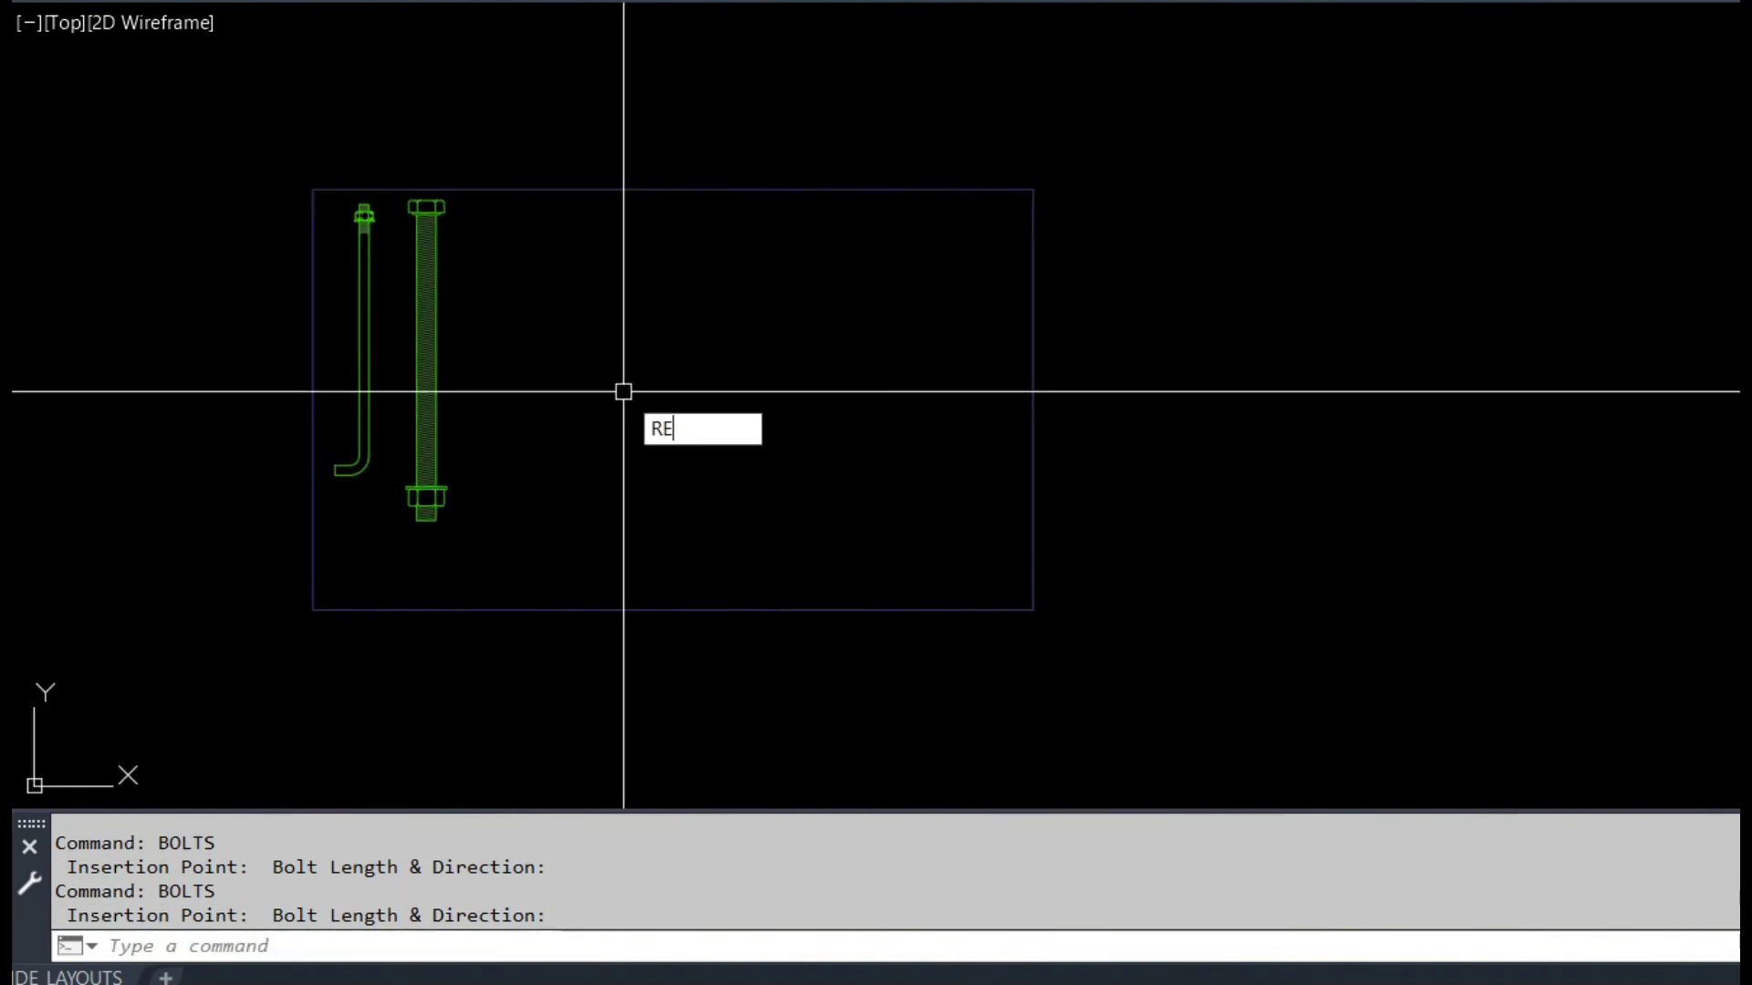
key(Return)
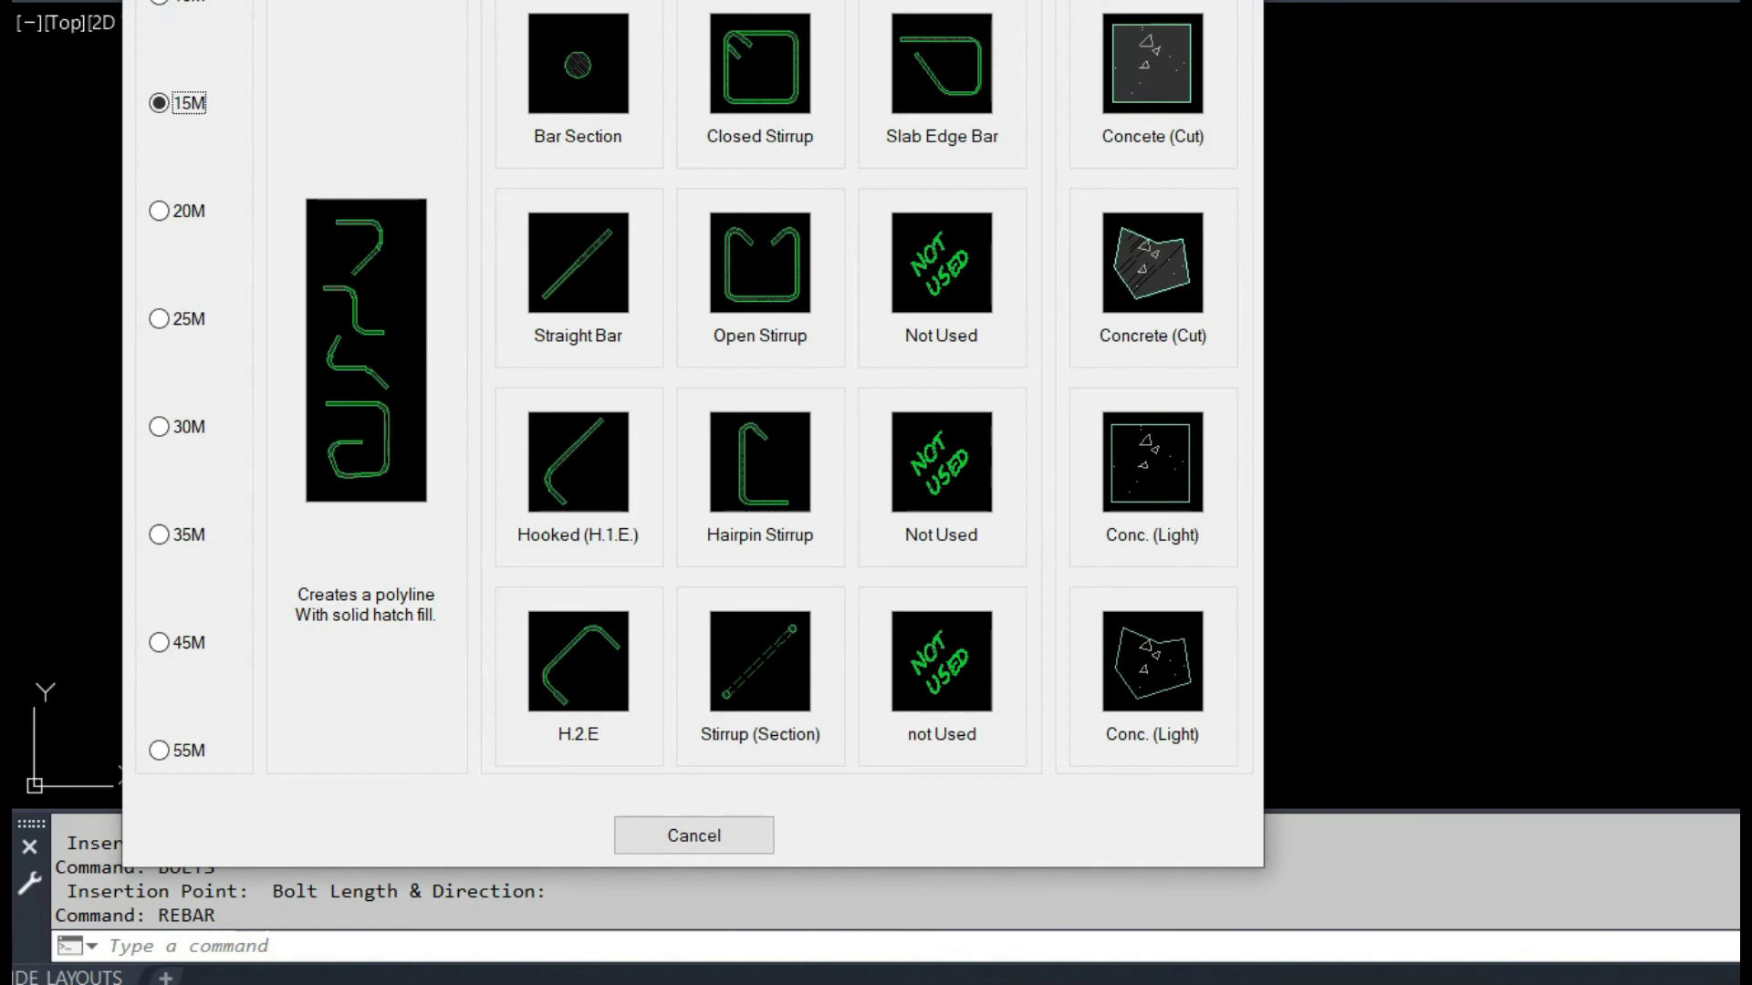
click(383, 282)
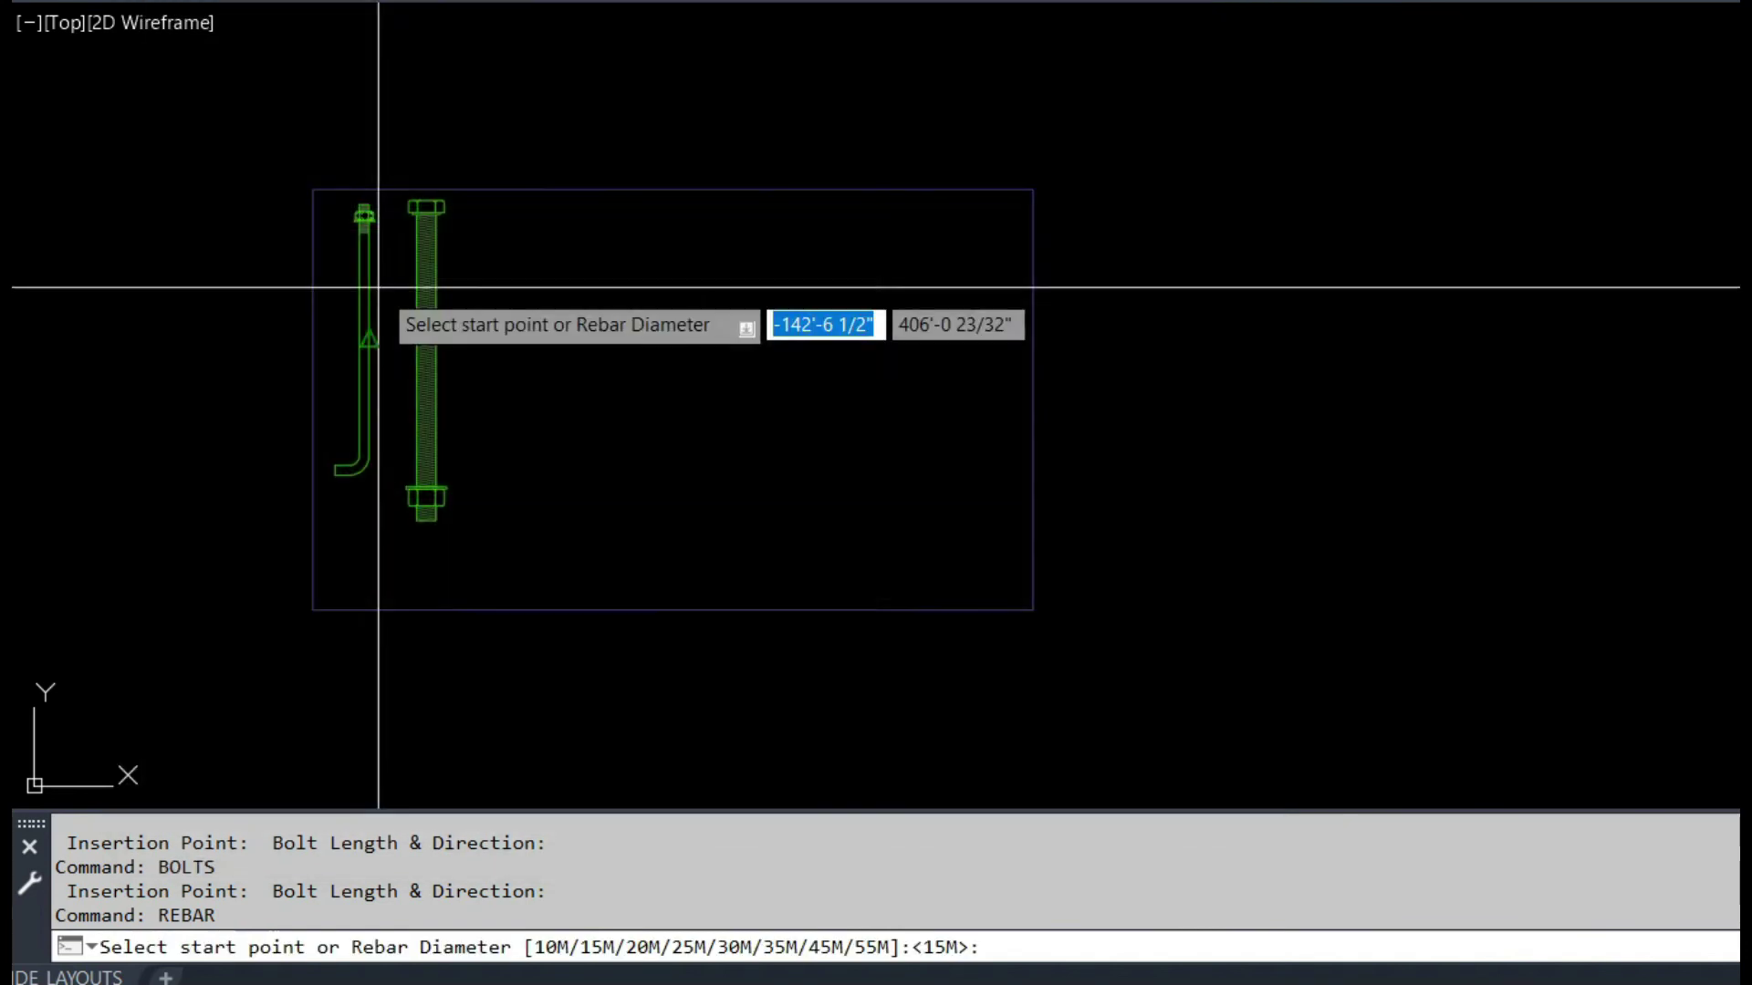
click(565, 228)
click(924, 307)
click(922, 394)
key(Return)
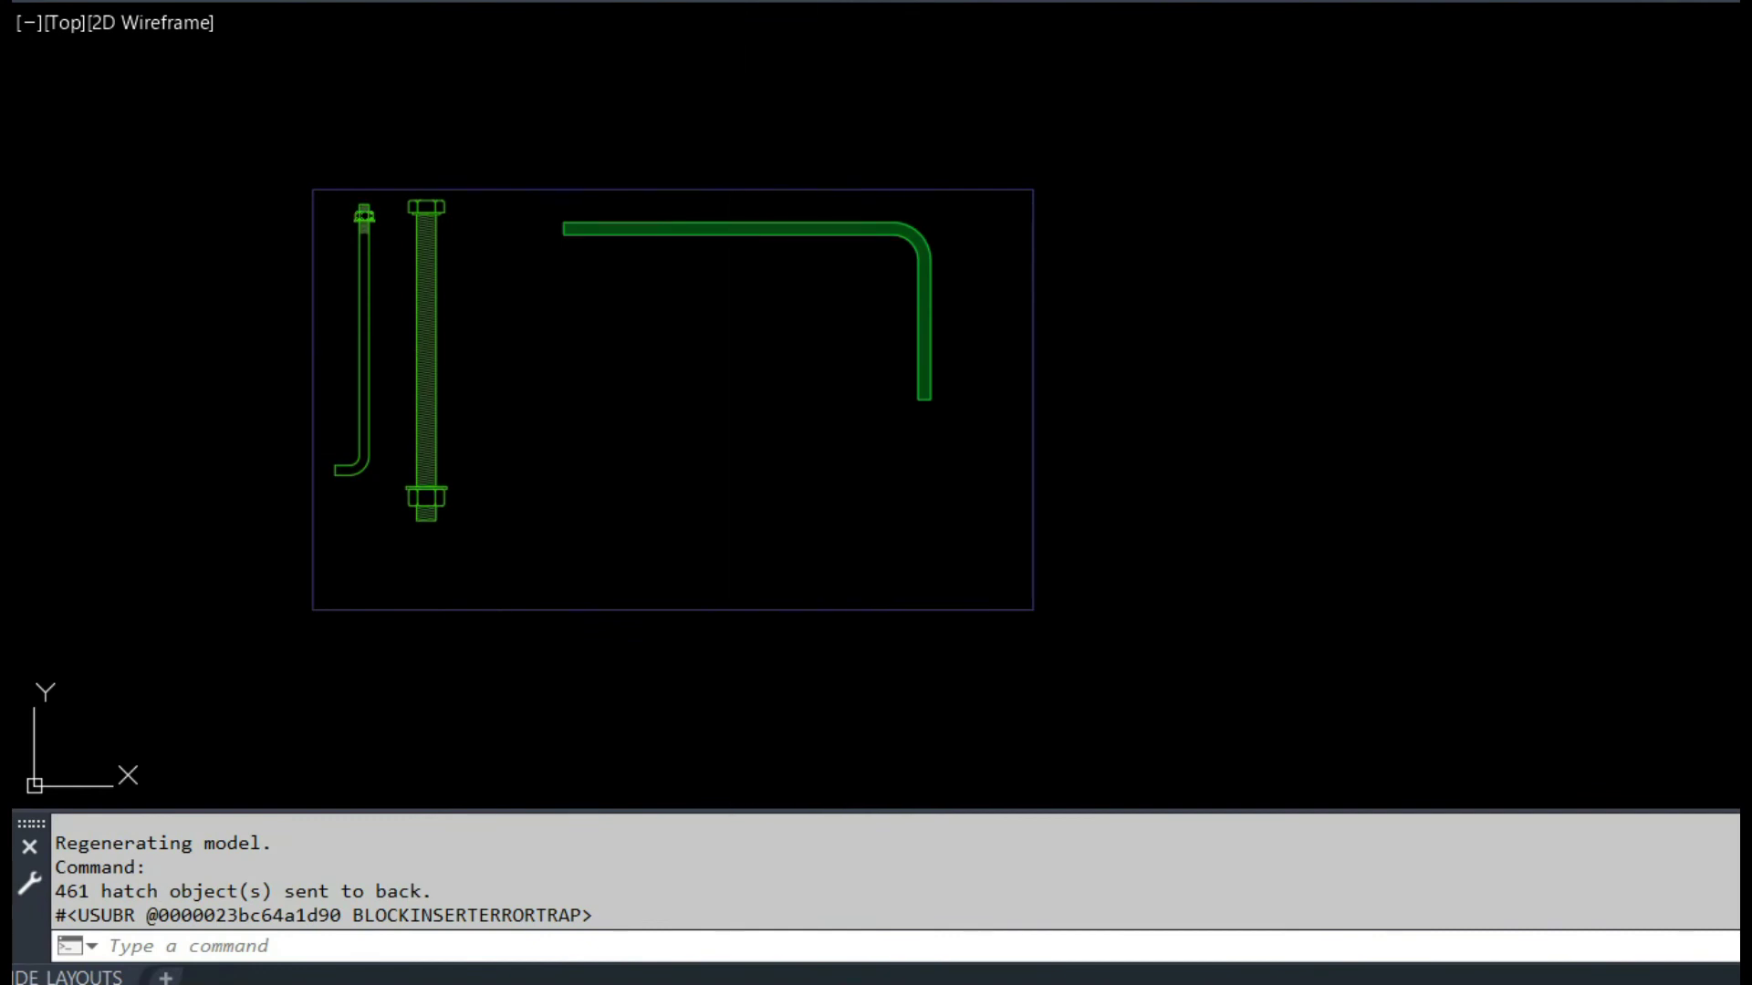
Step: Place a 15M bar section just inside the bend of the L-shaped rebar
key(Return)
click(578, 73)
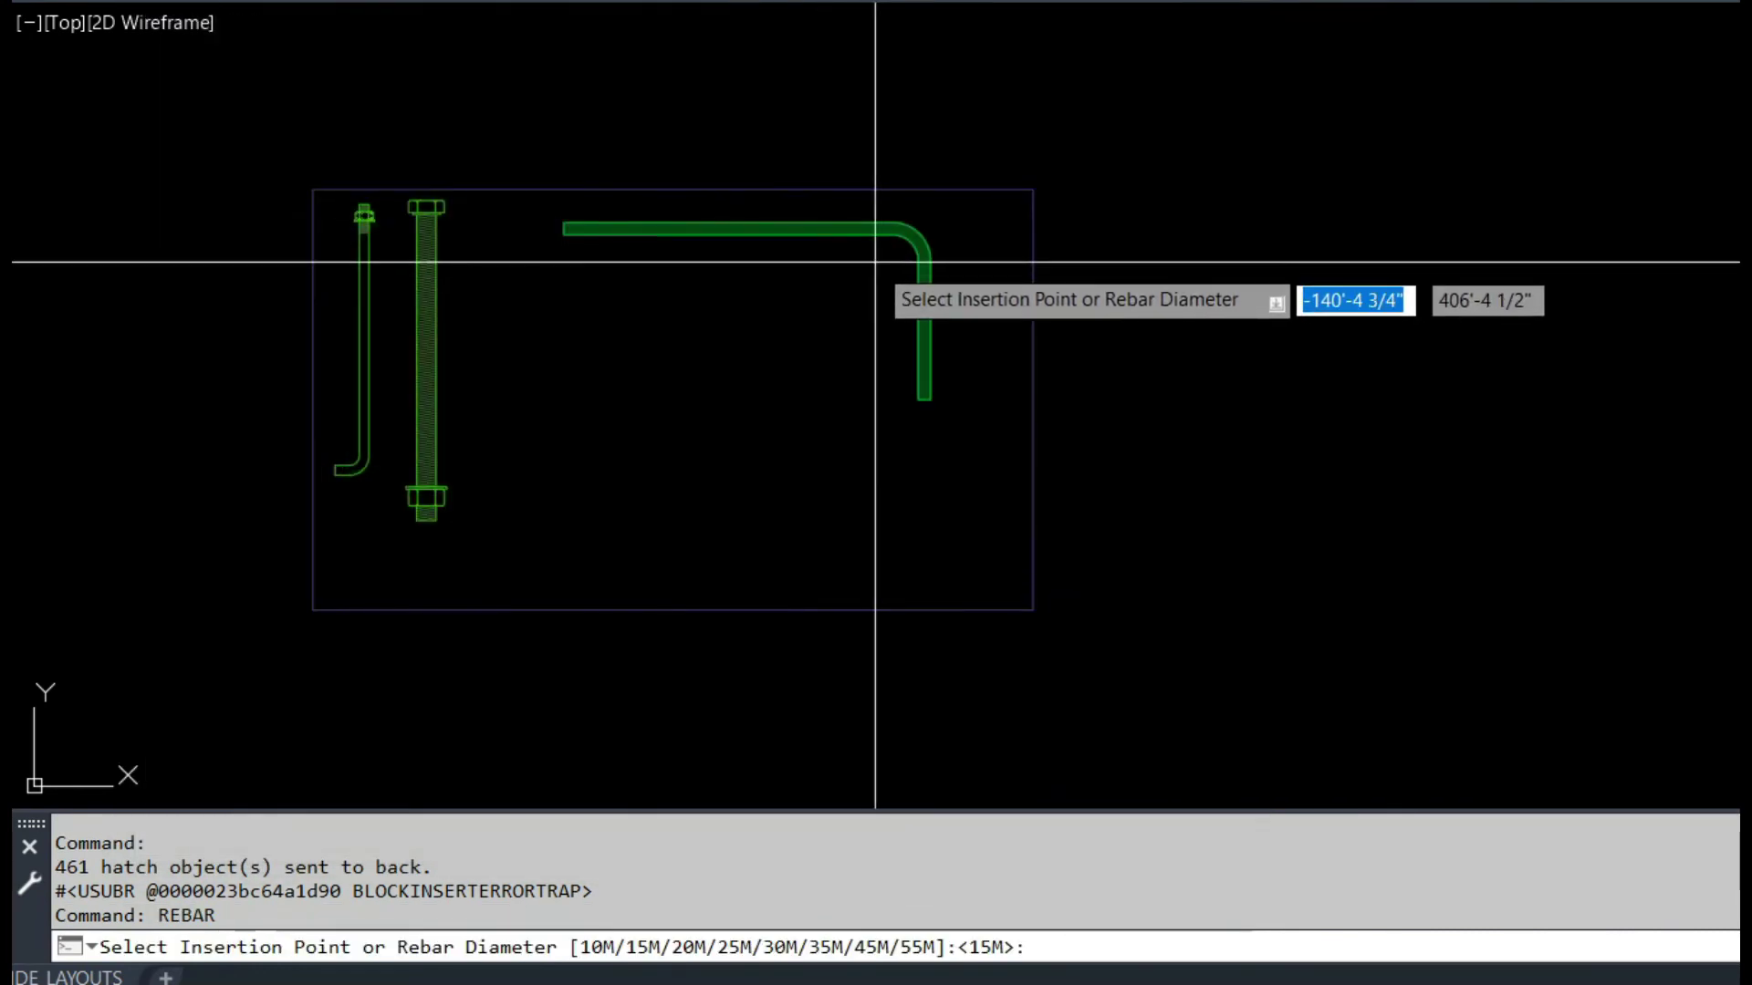
click(893, 260)
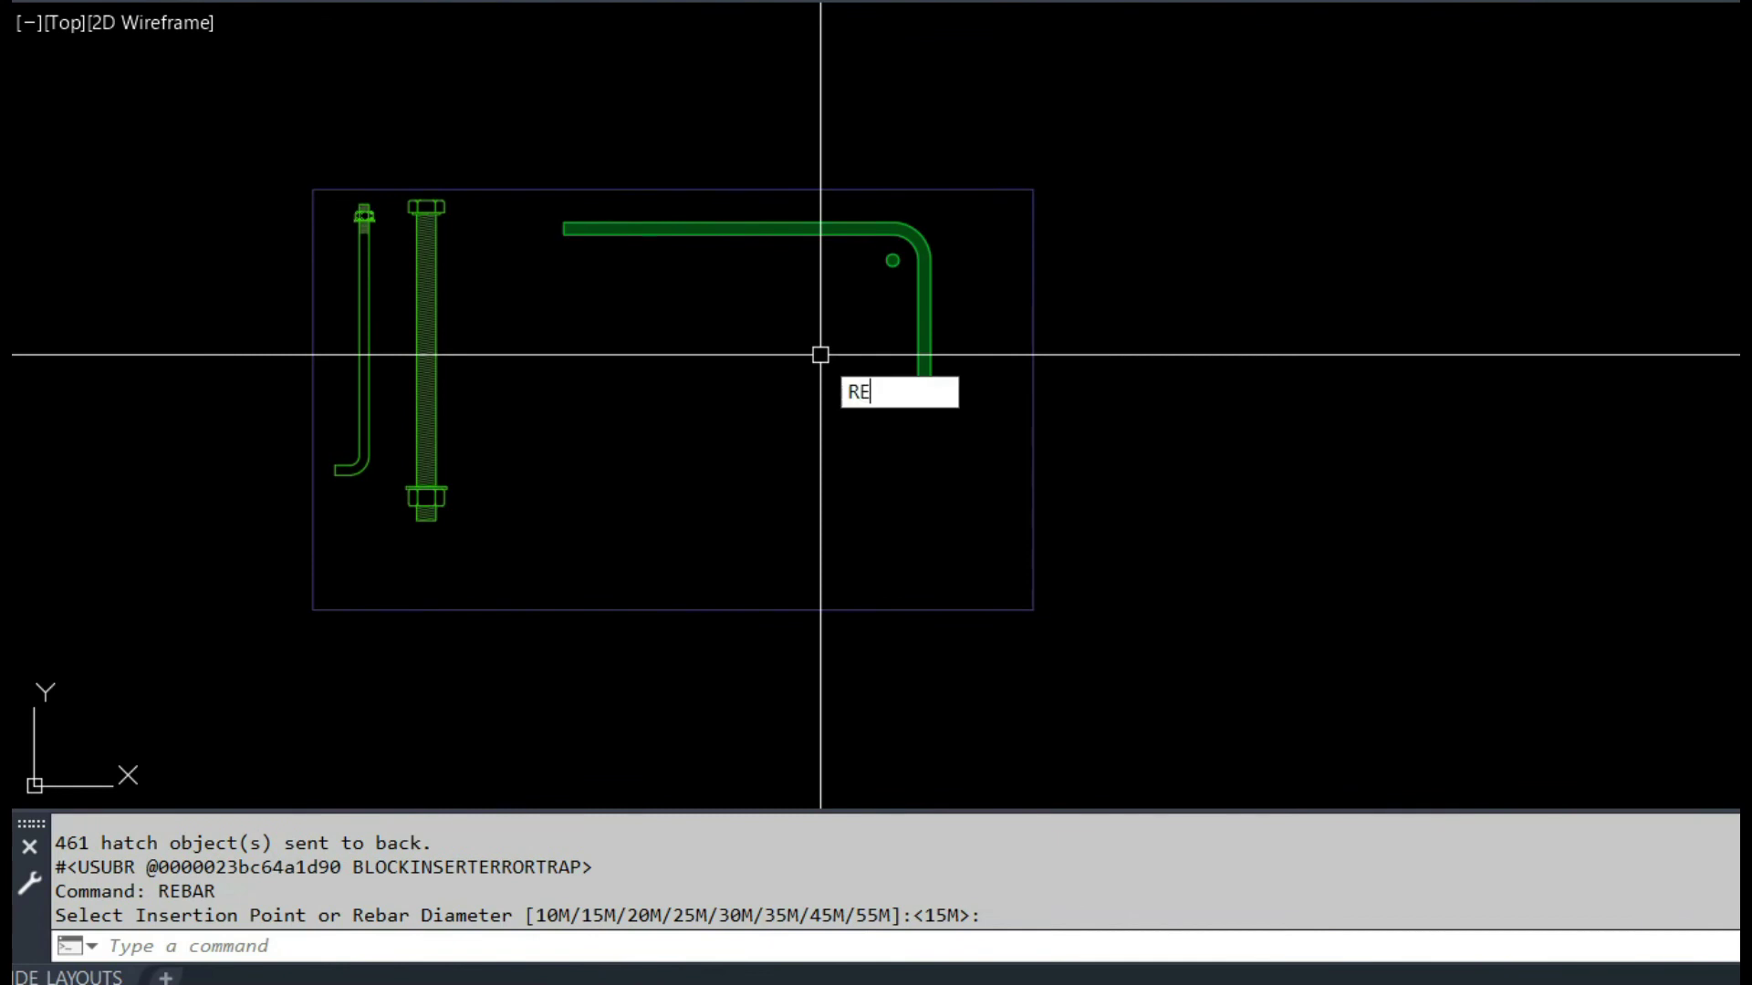
Step: Insert a 15M Hooked (H.1.E.) bar below the first rebar and shorten its horizontal leg to end inside the rectangle
key(Return)
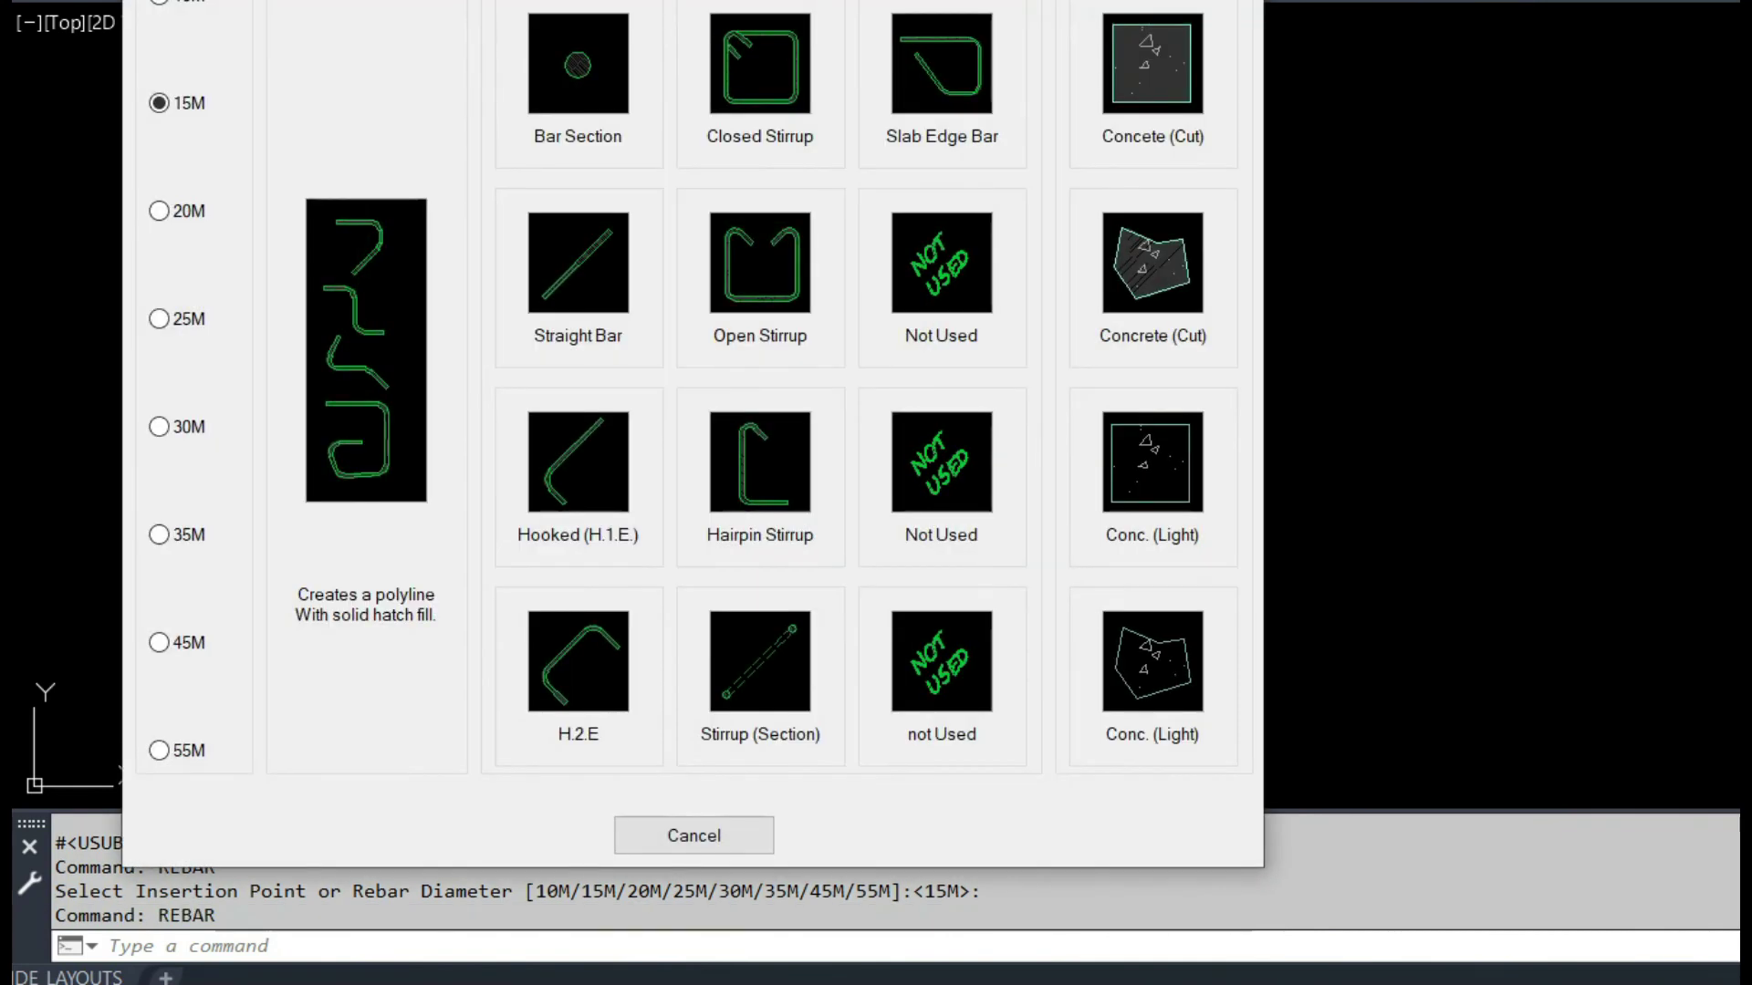
click(578, 460)
click(547, 310)
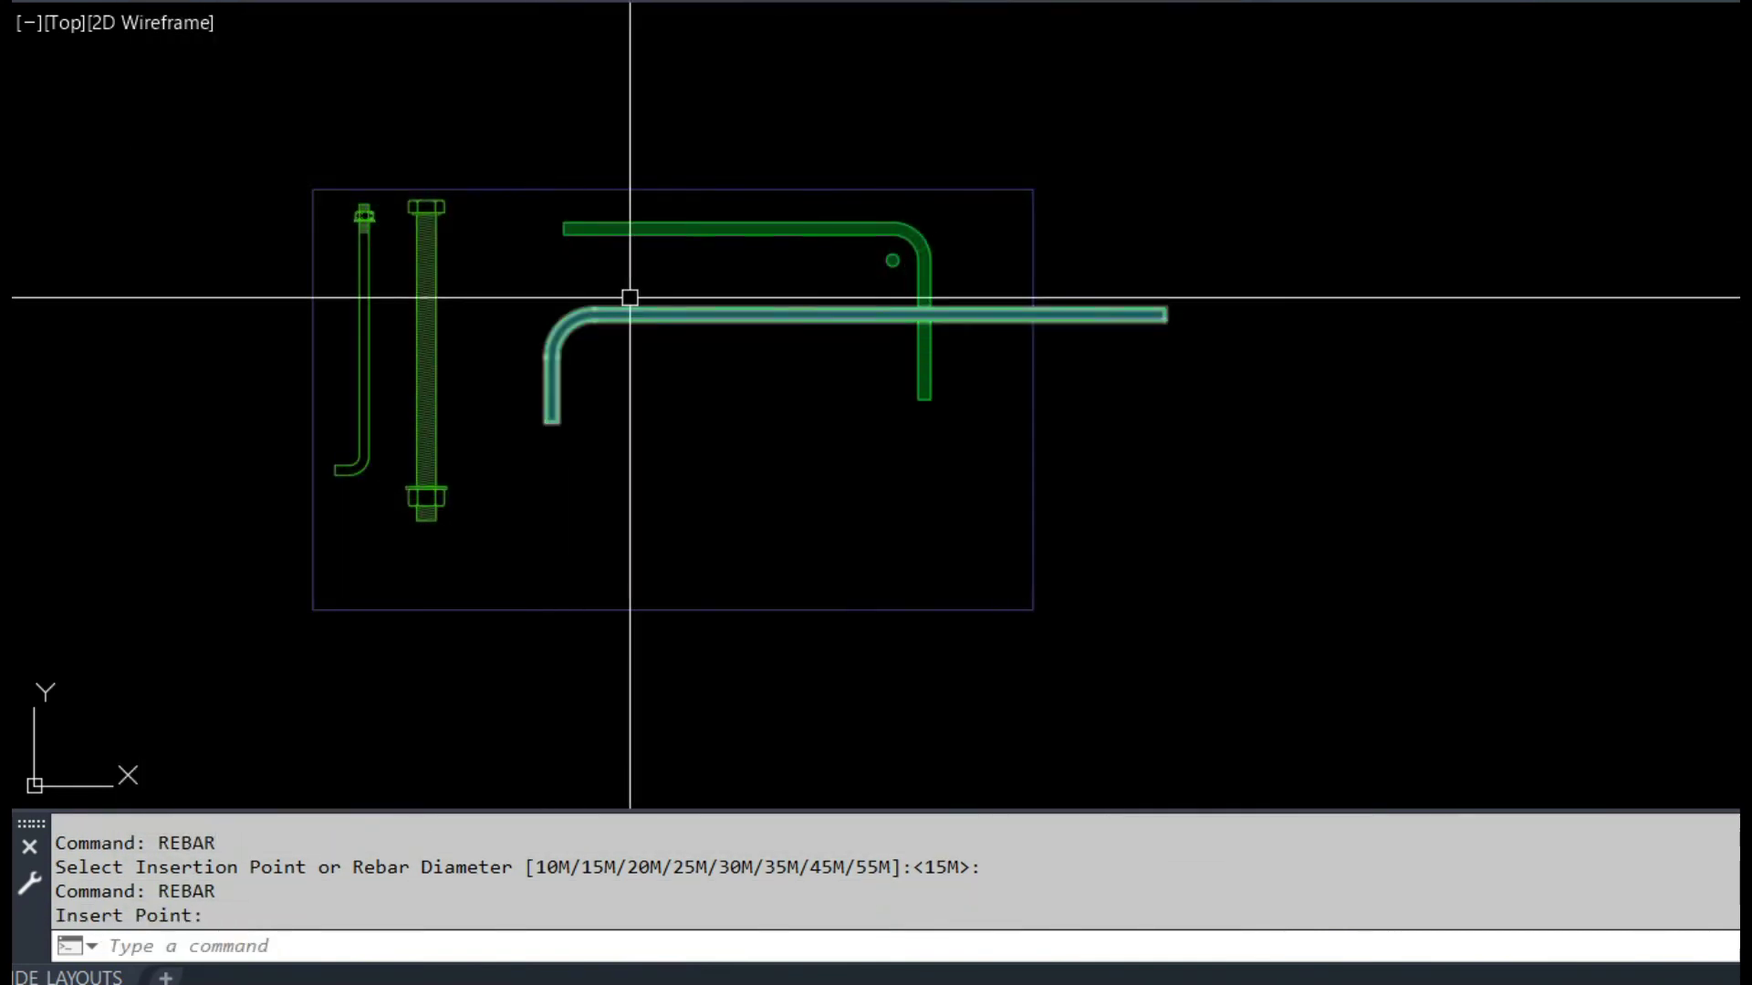
click(701, 319)
click(1165, 308)
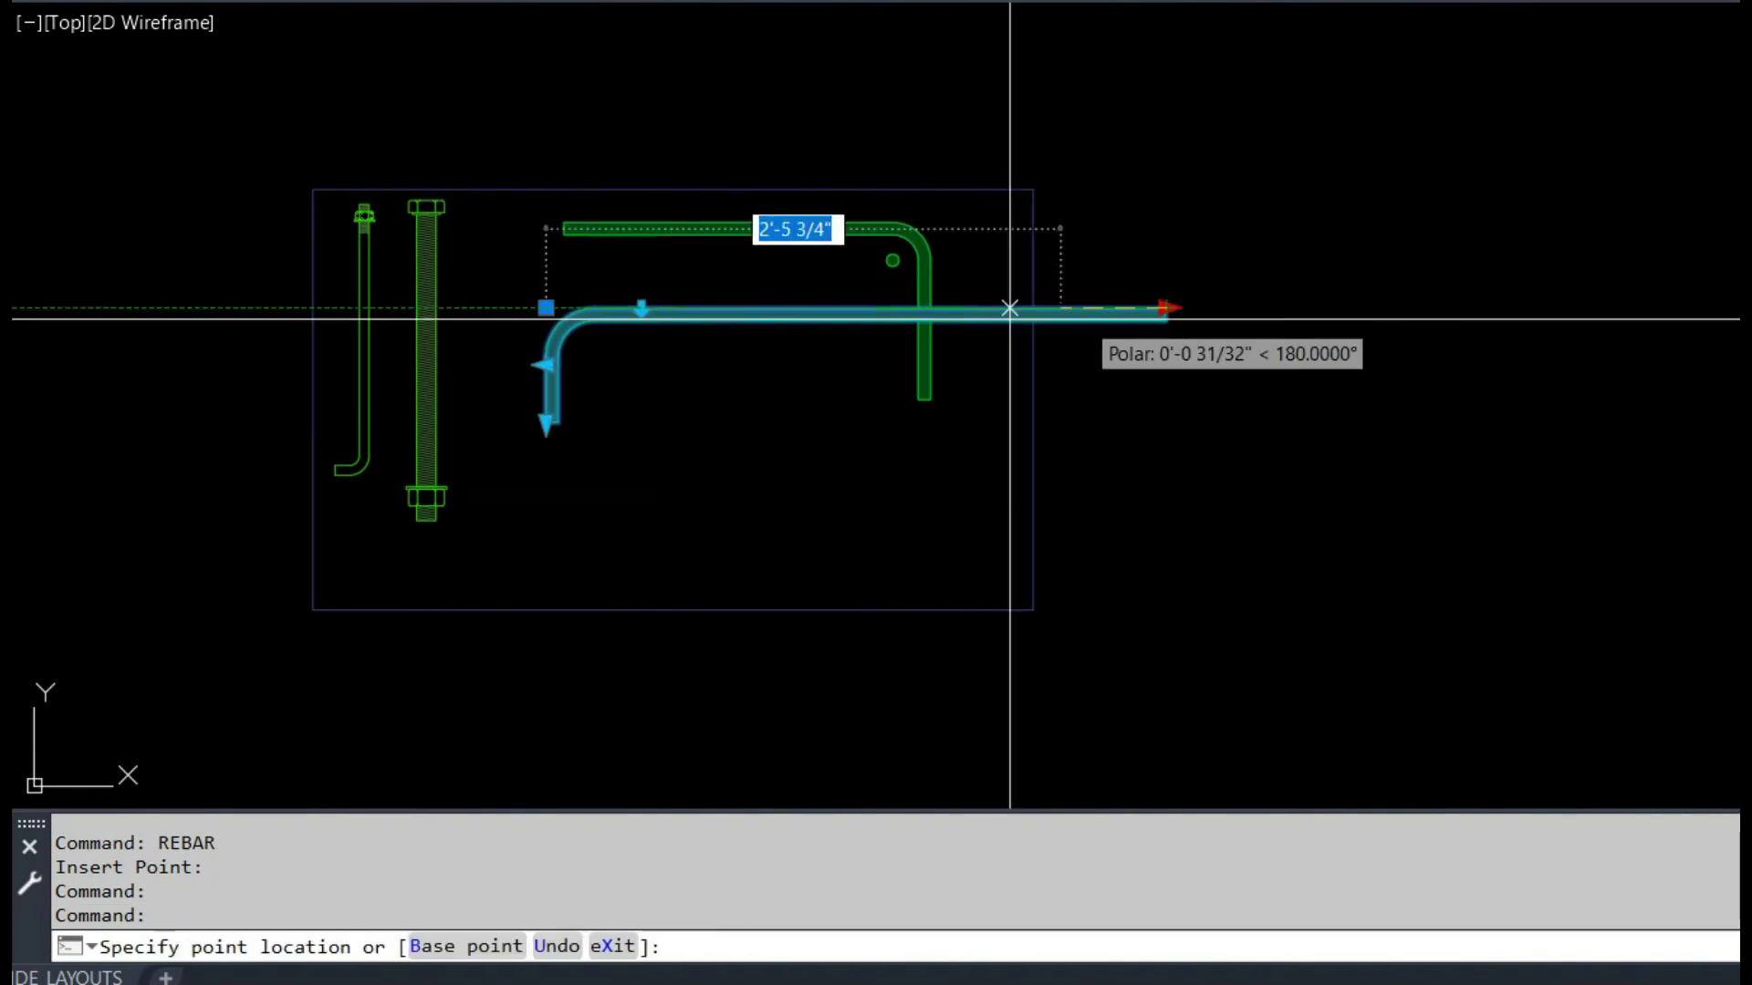
click(859, 308)
key(Escape)
Step: Insert a 15M closed stirrup with the REBAR command over the bars in the middle of the rectangle and select it
text(RE)
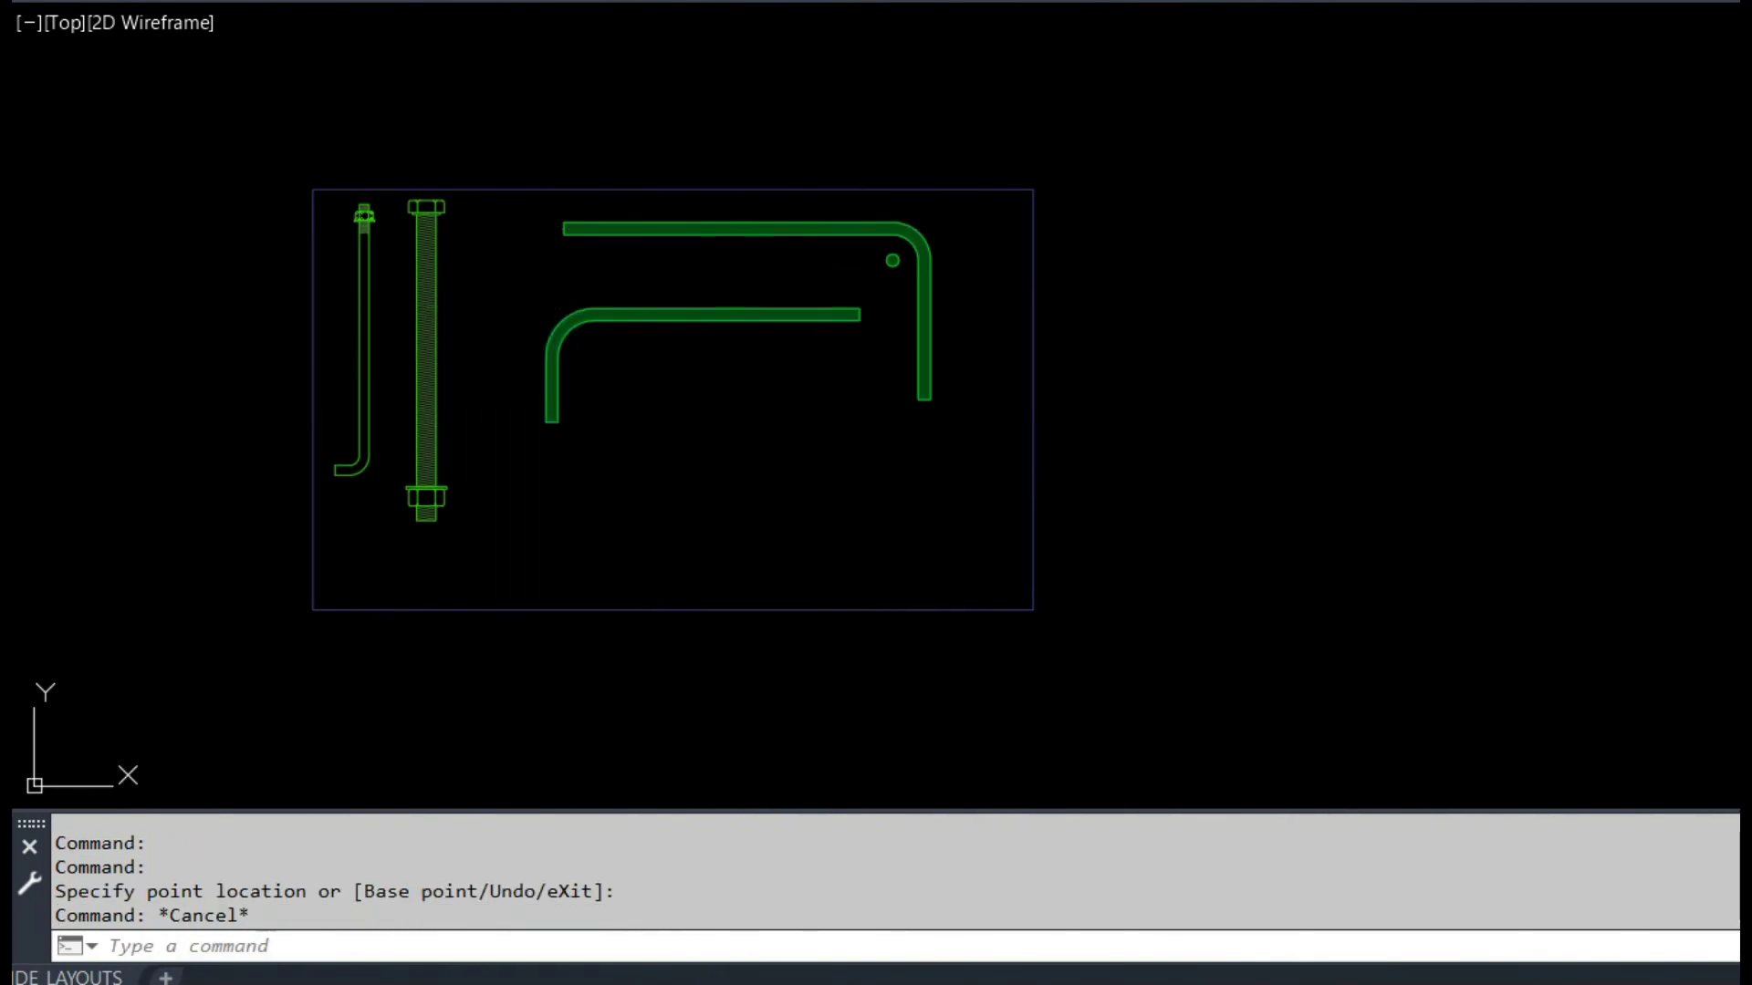
text(BAR)
key(Return)
click(760, 63)
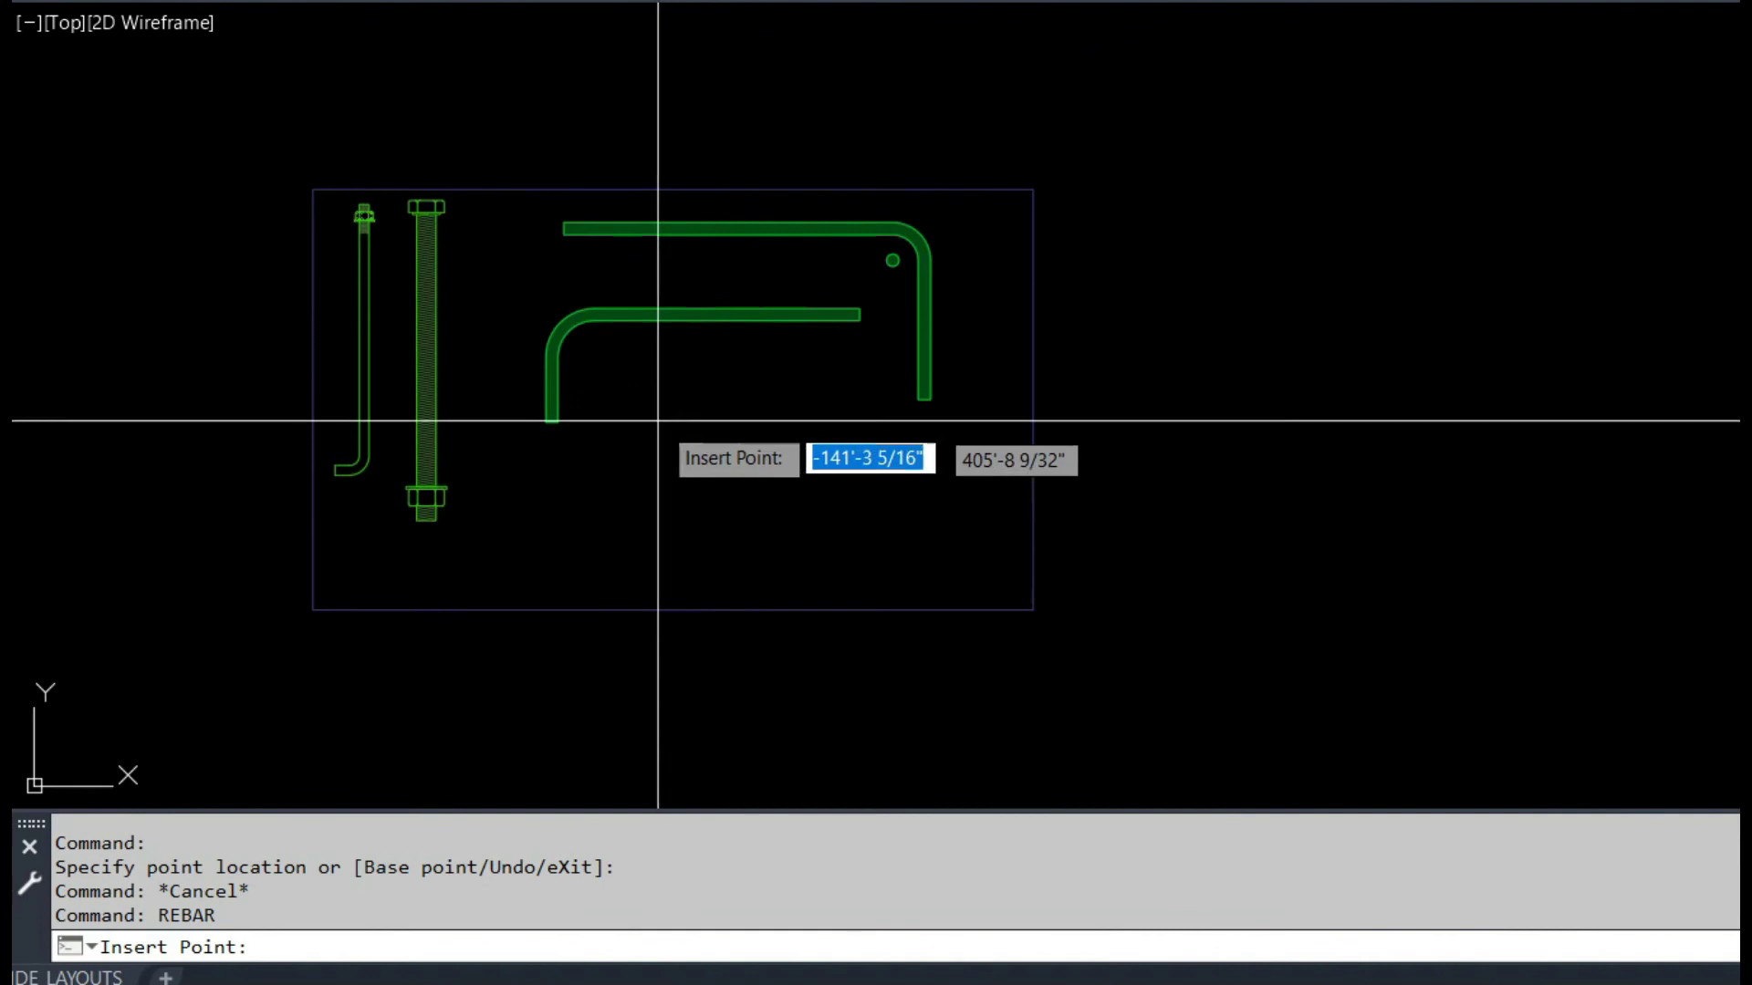
click(707, 379)
click(709, 375)
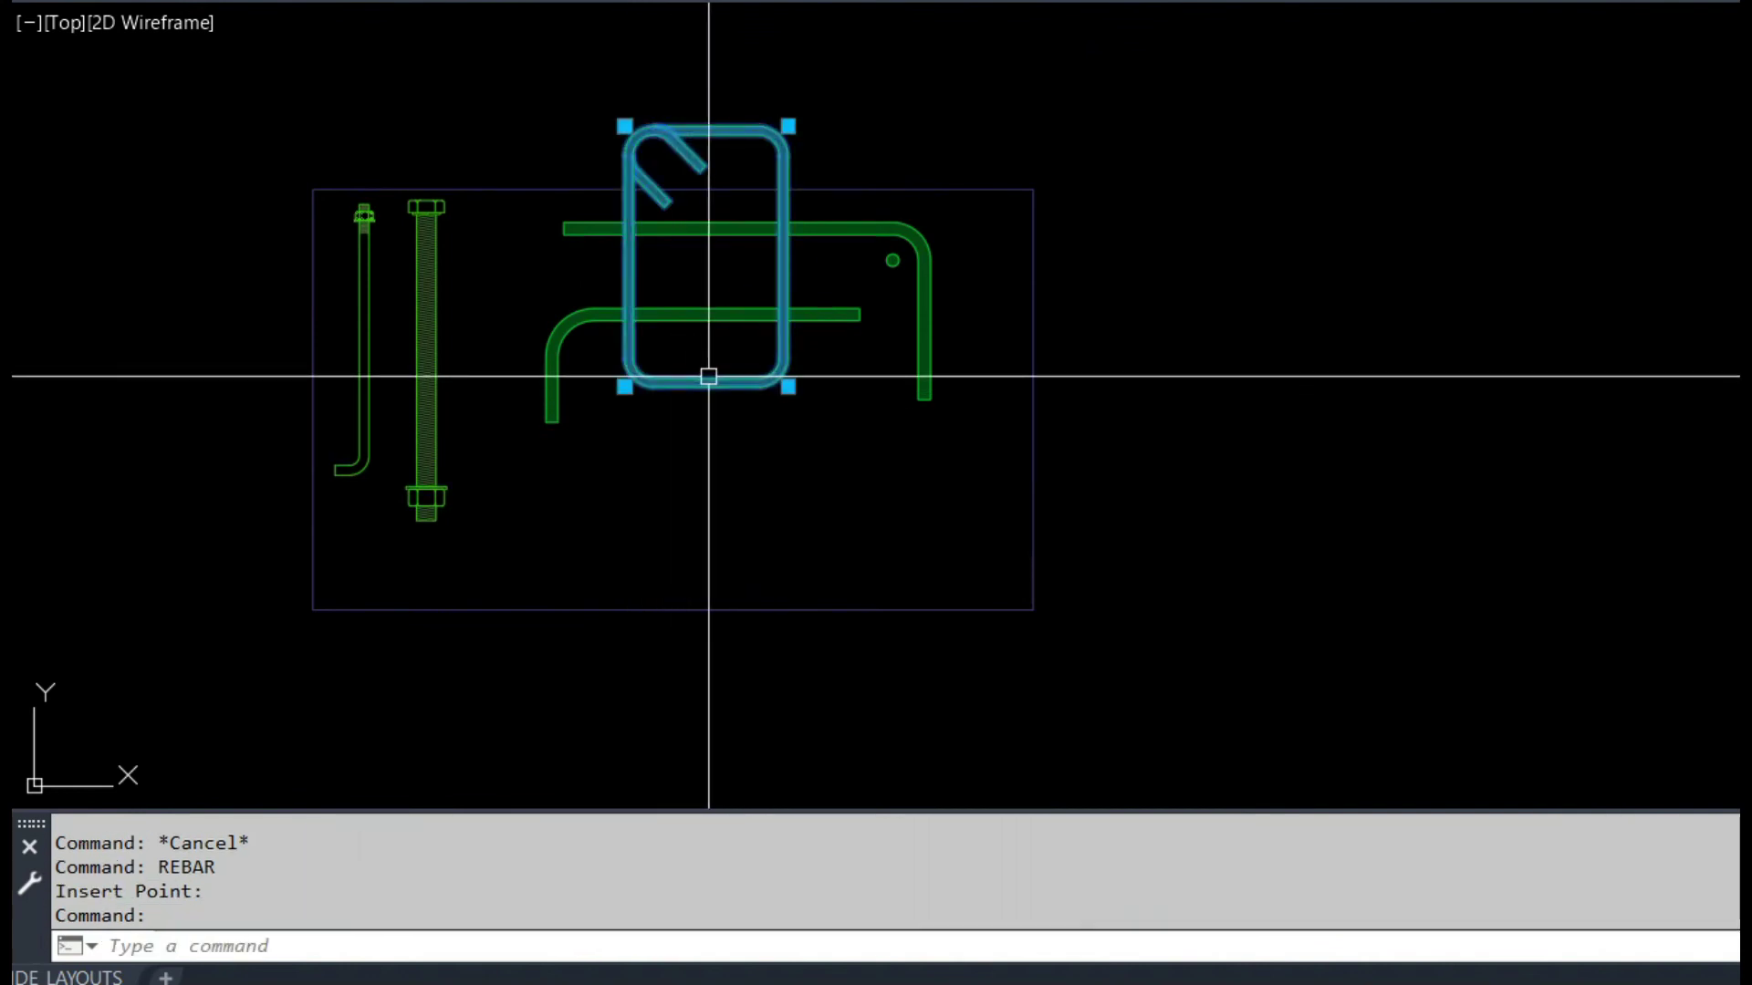
Step: Stretch the stirrup's lower-left and upper-right corners so it becomes wider and sits below the hooked bar, inside the rectangle
click(621, 399)
click(626, 383)
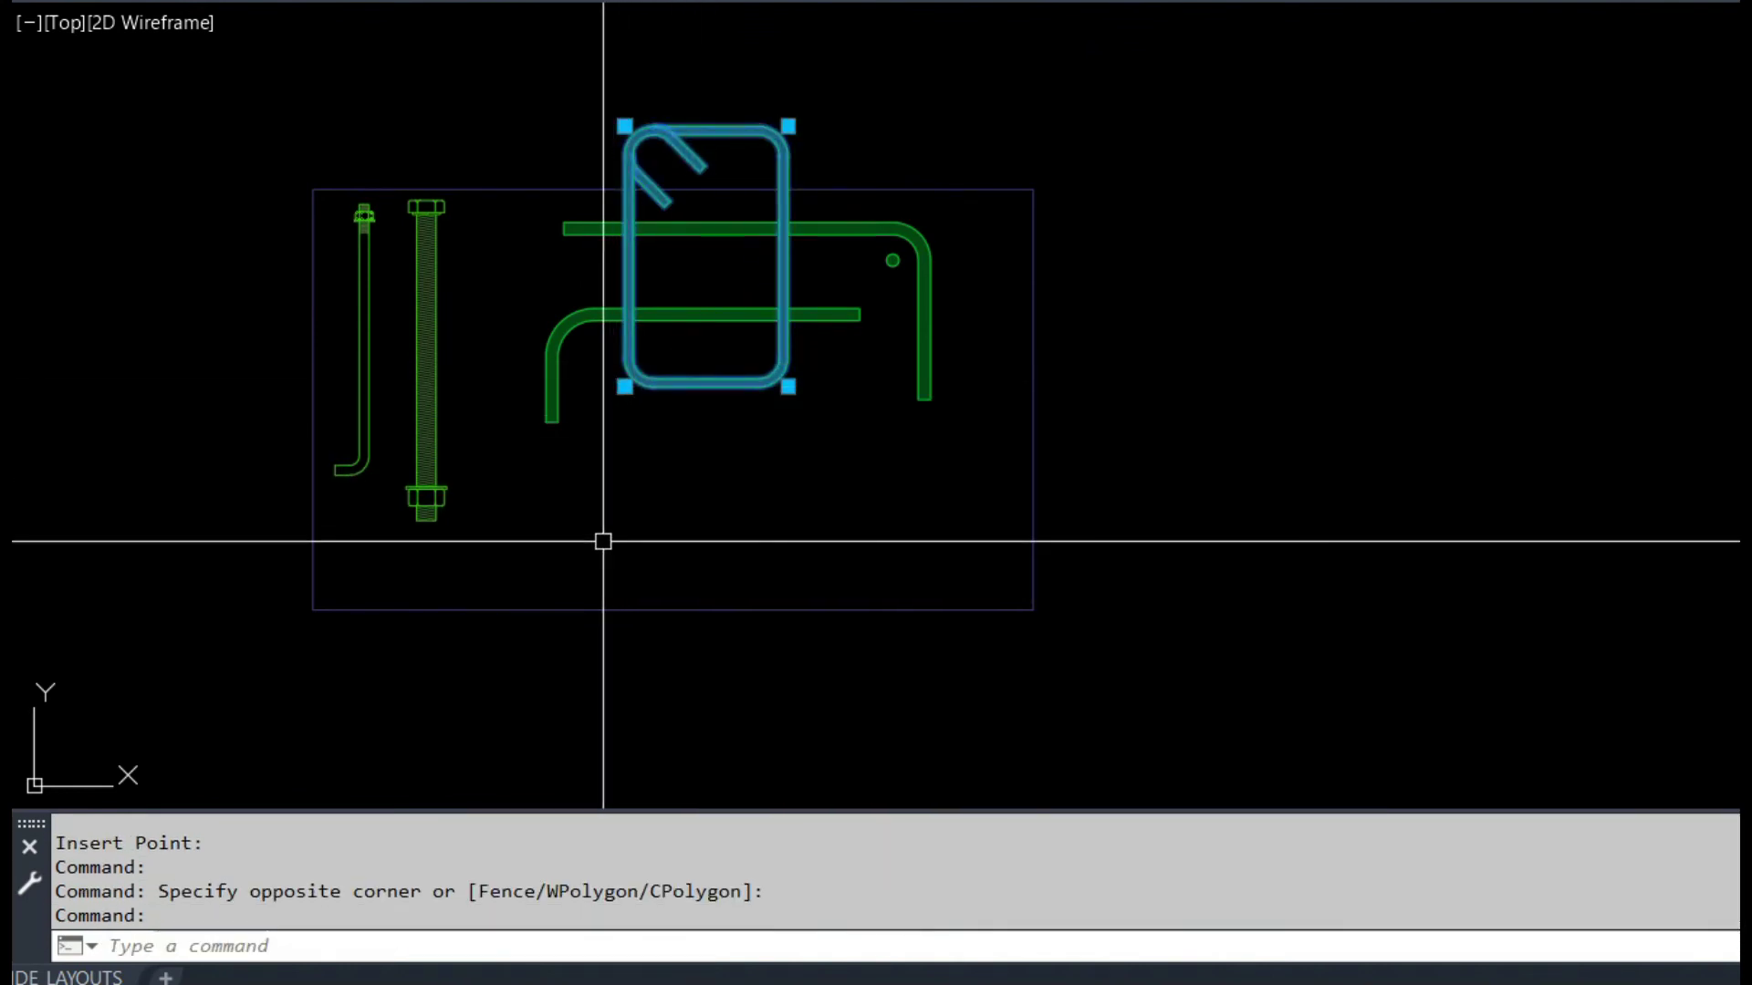
click(625, 386)
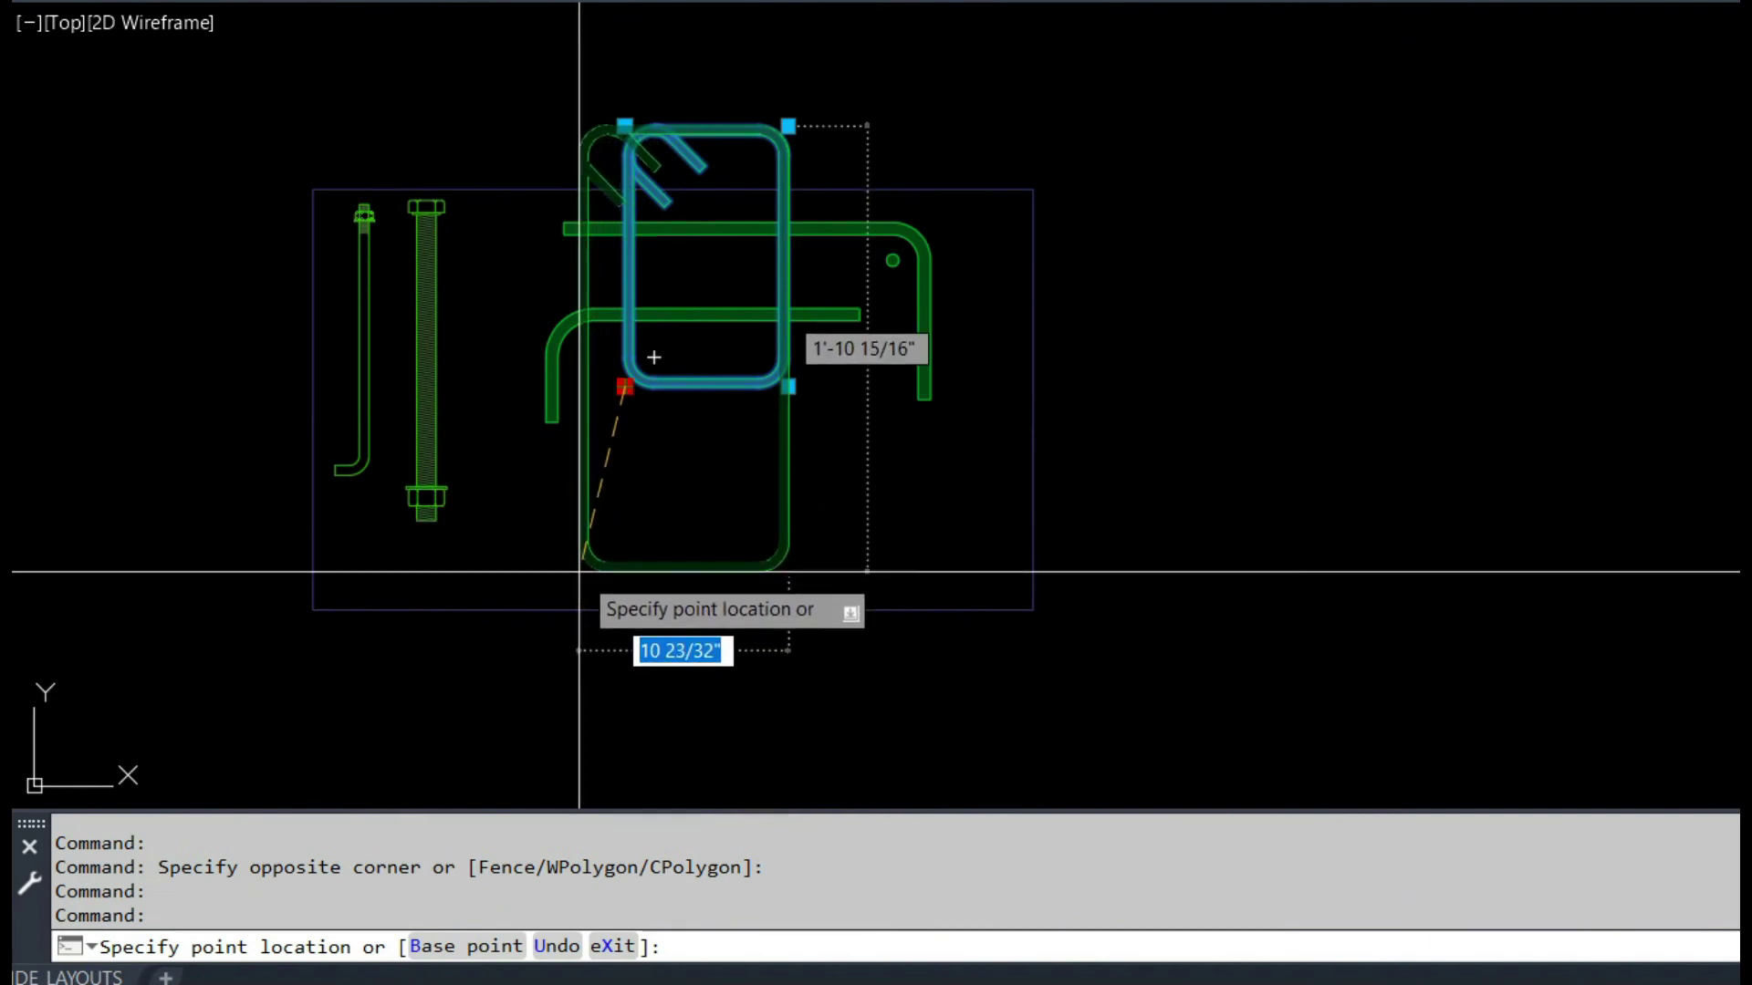
click(579, 582)
click(788, 125)
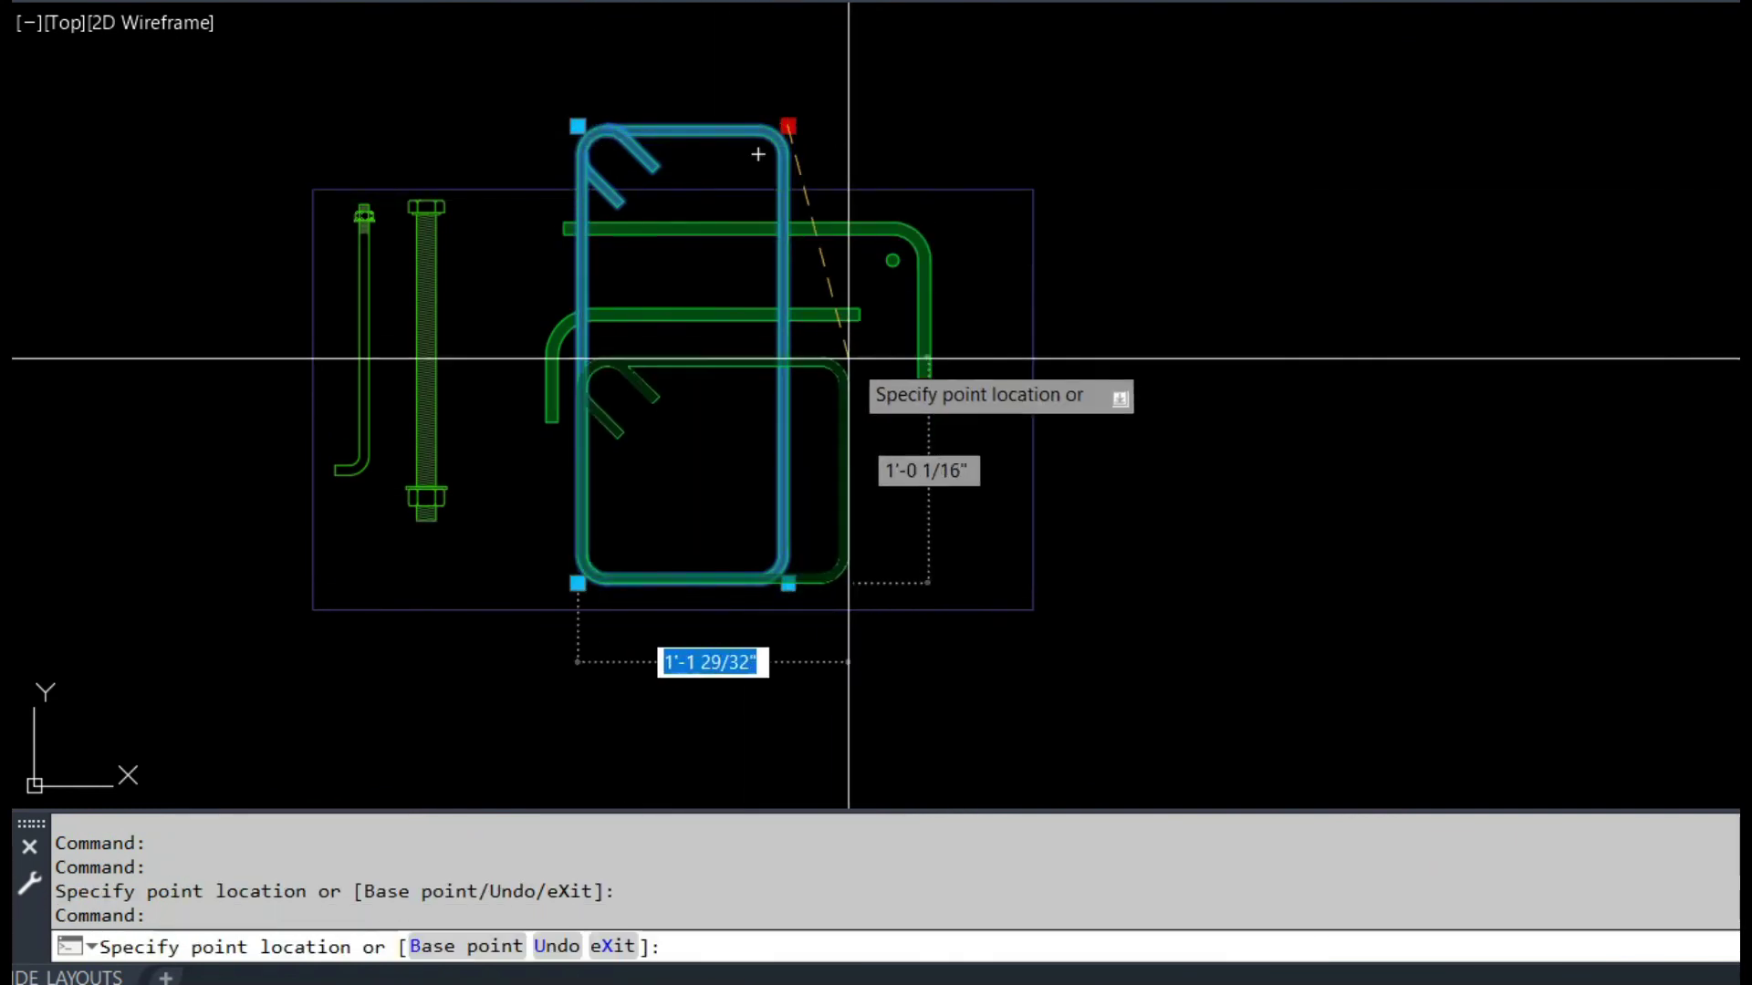
click(855, 350)
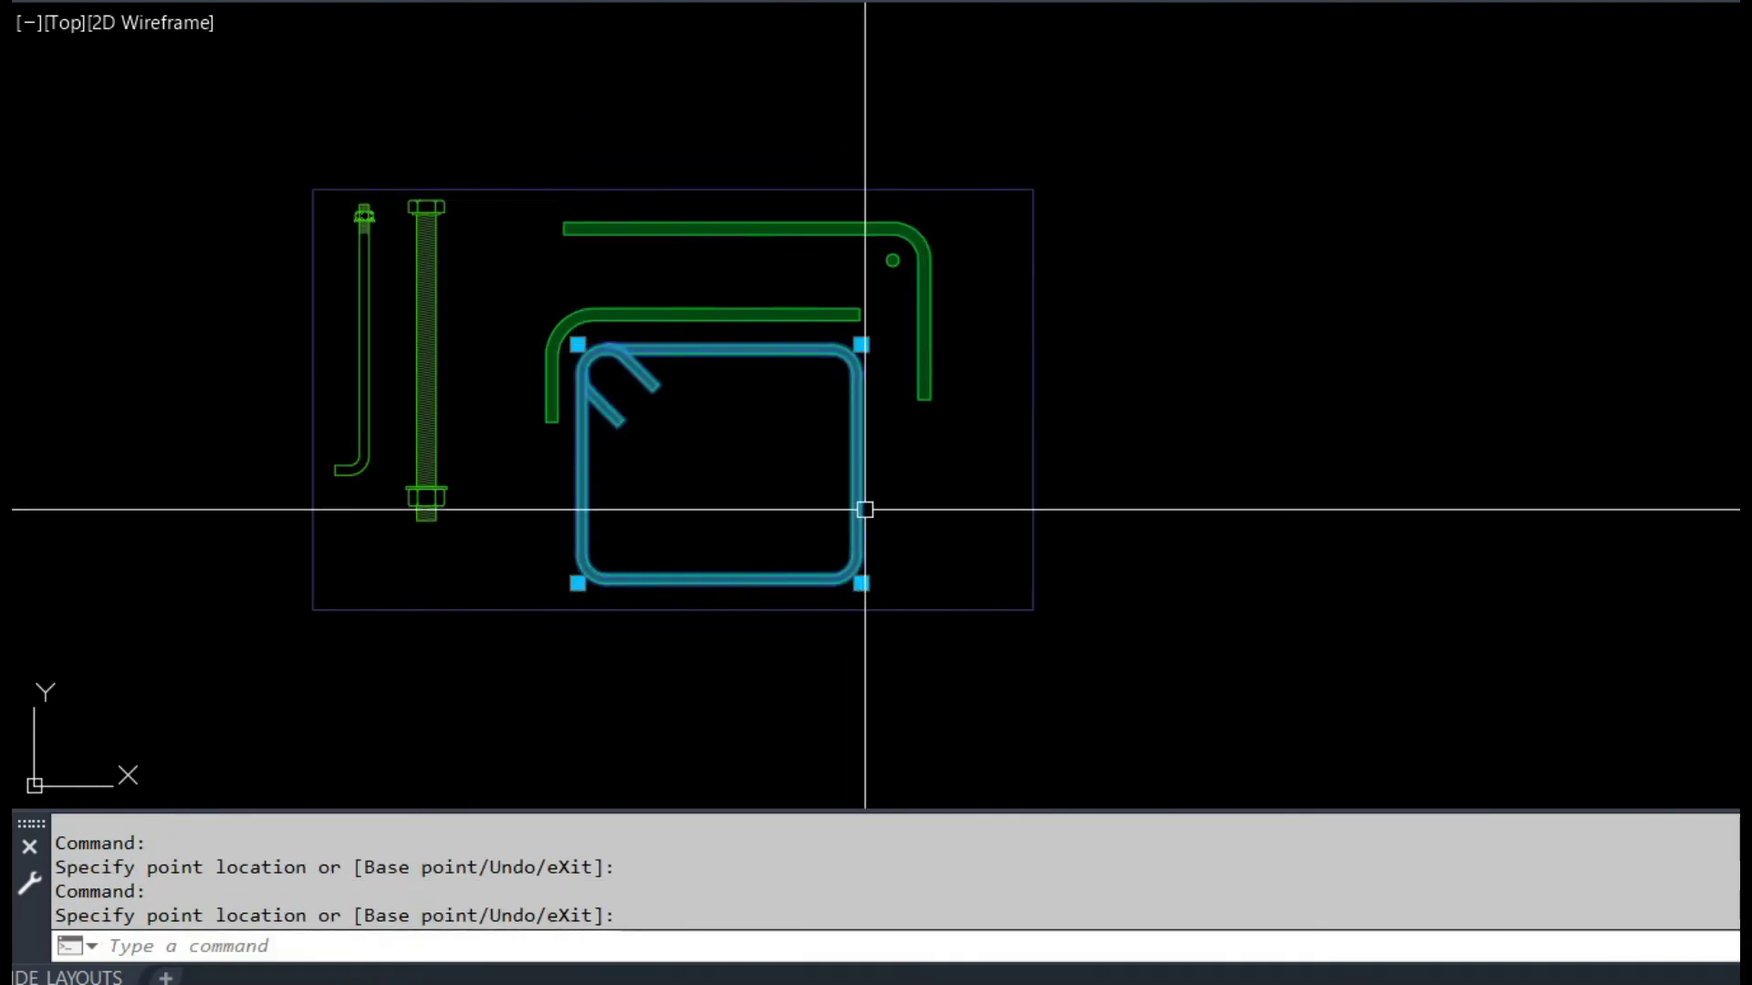
key(Escape)
Step: Open the bamboo block library with the BAMBOO command, leaving free space below the rectangle in view
scroll(868, 494, down, 4)
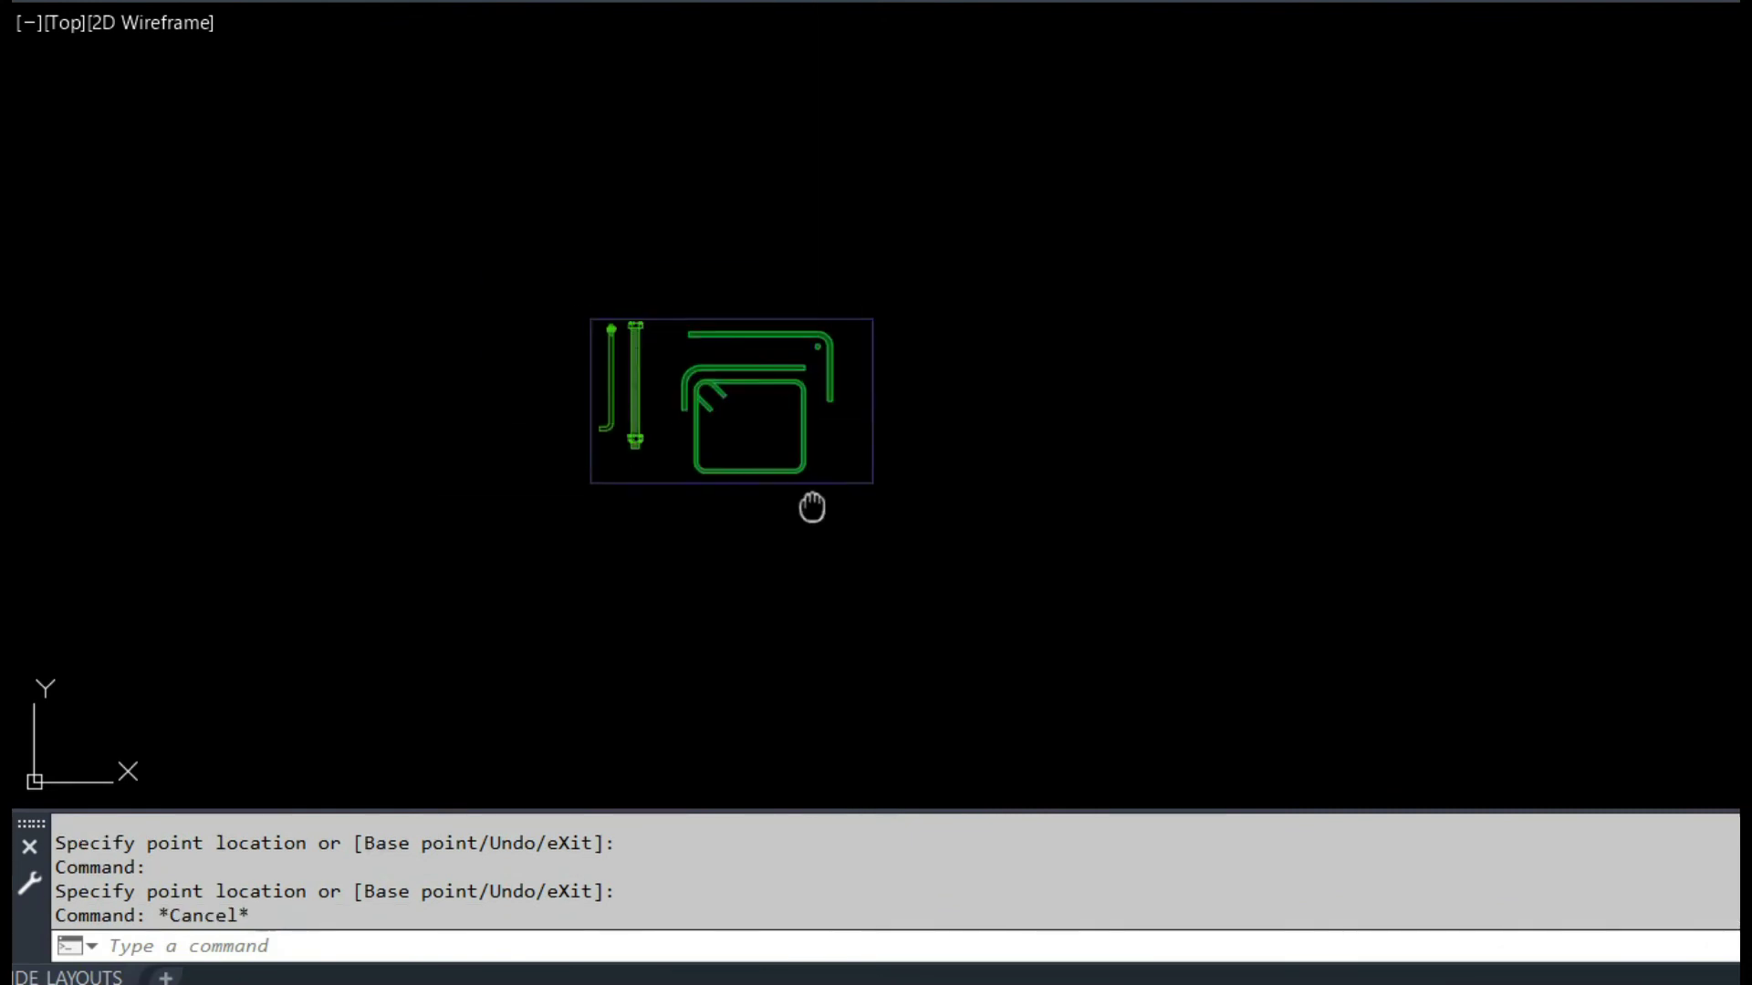
middle_drag(810, 504, 803, 416)
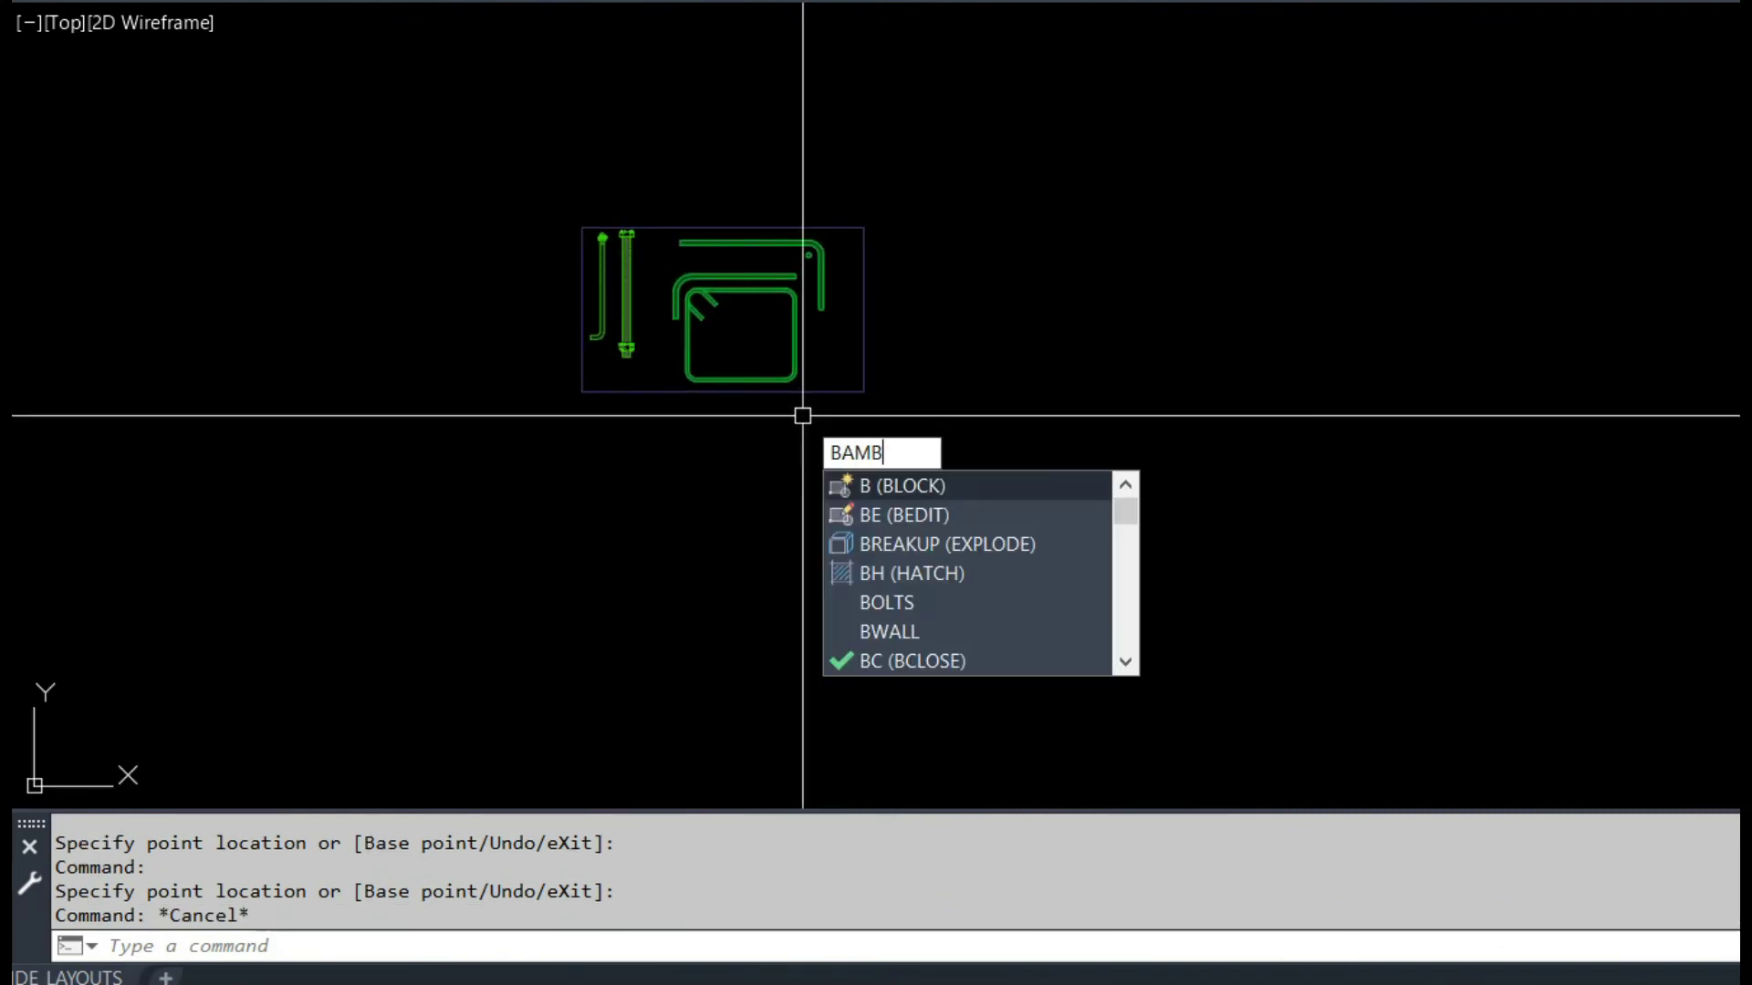
text(OO)
key(Return)
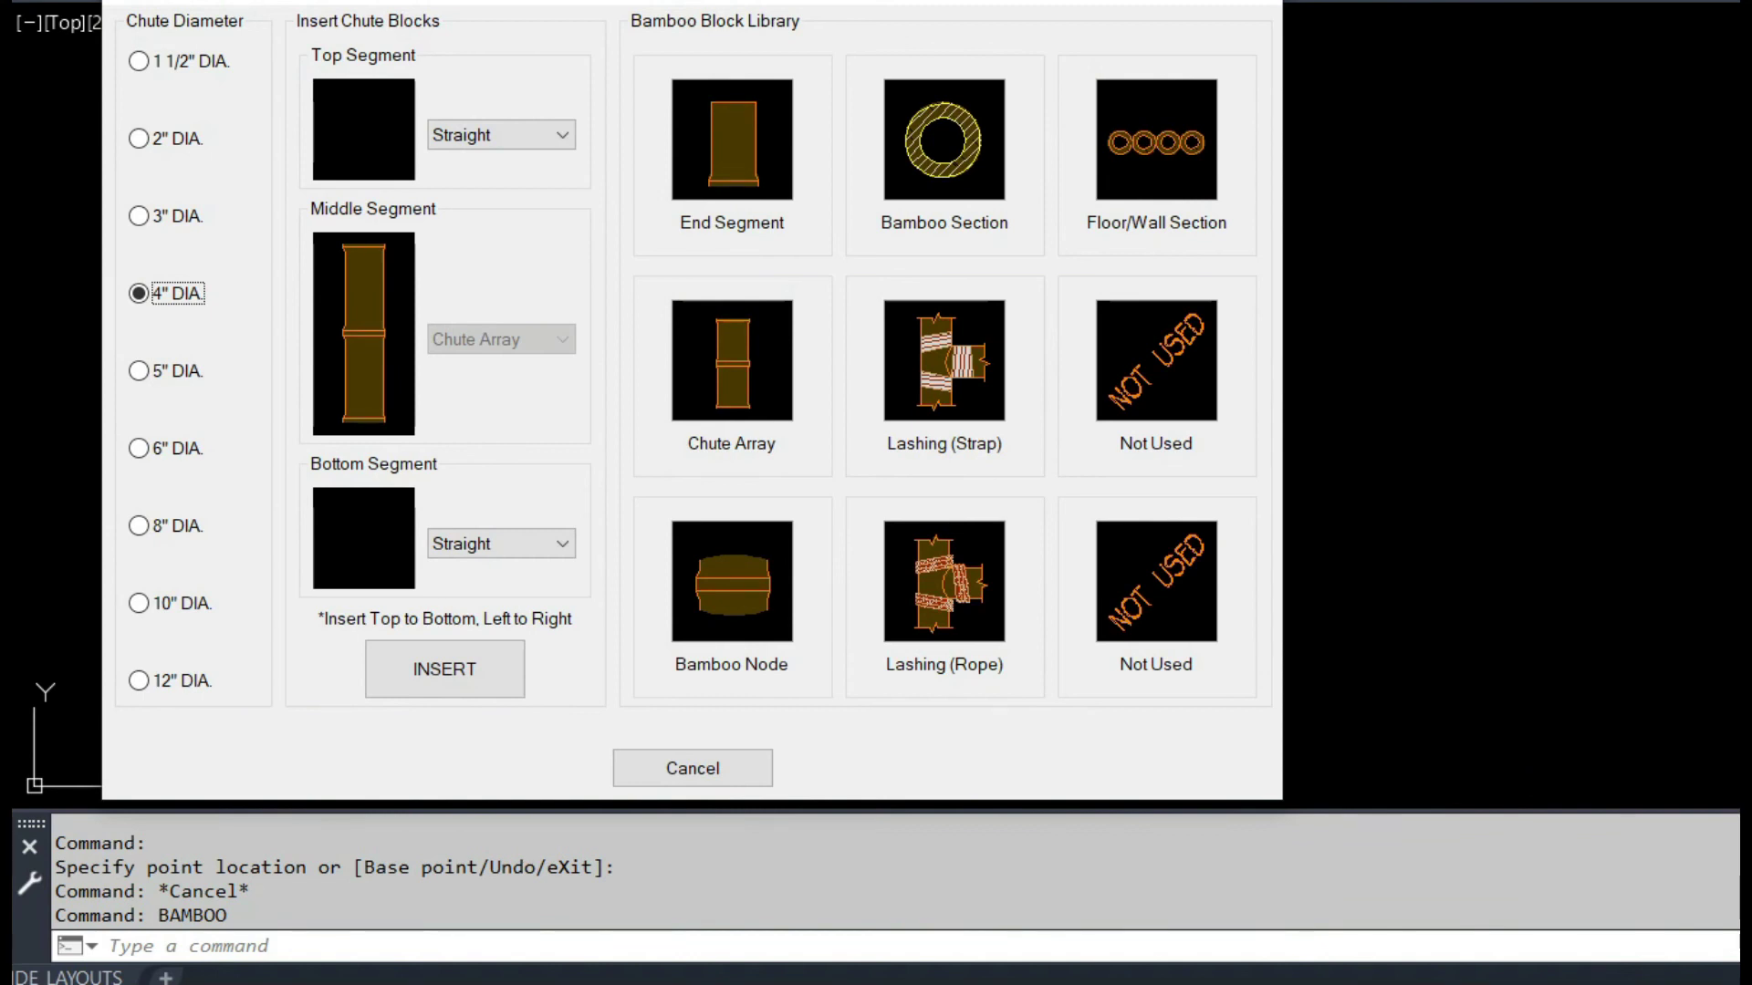
Step: Set both the top and bottom segments of the bamboo chute to Straight
click(502, 134)
click(461, 176)
click(502, 135)
click(466, 162)
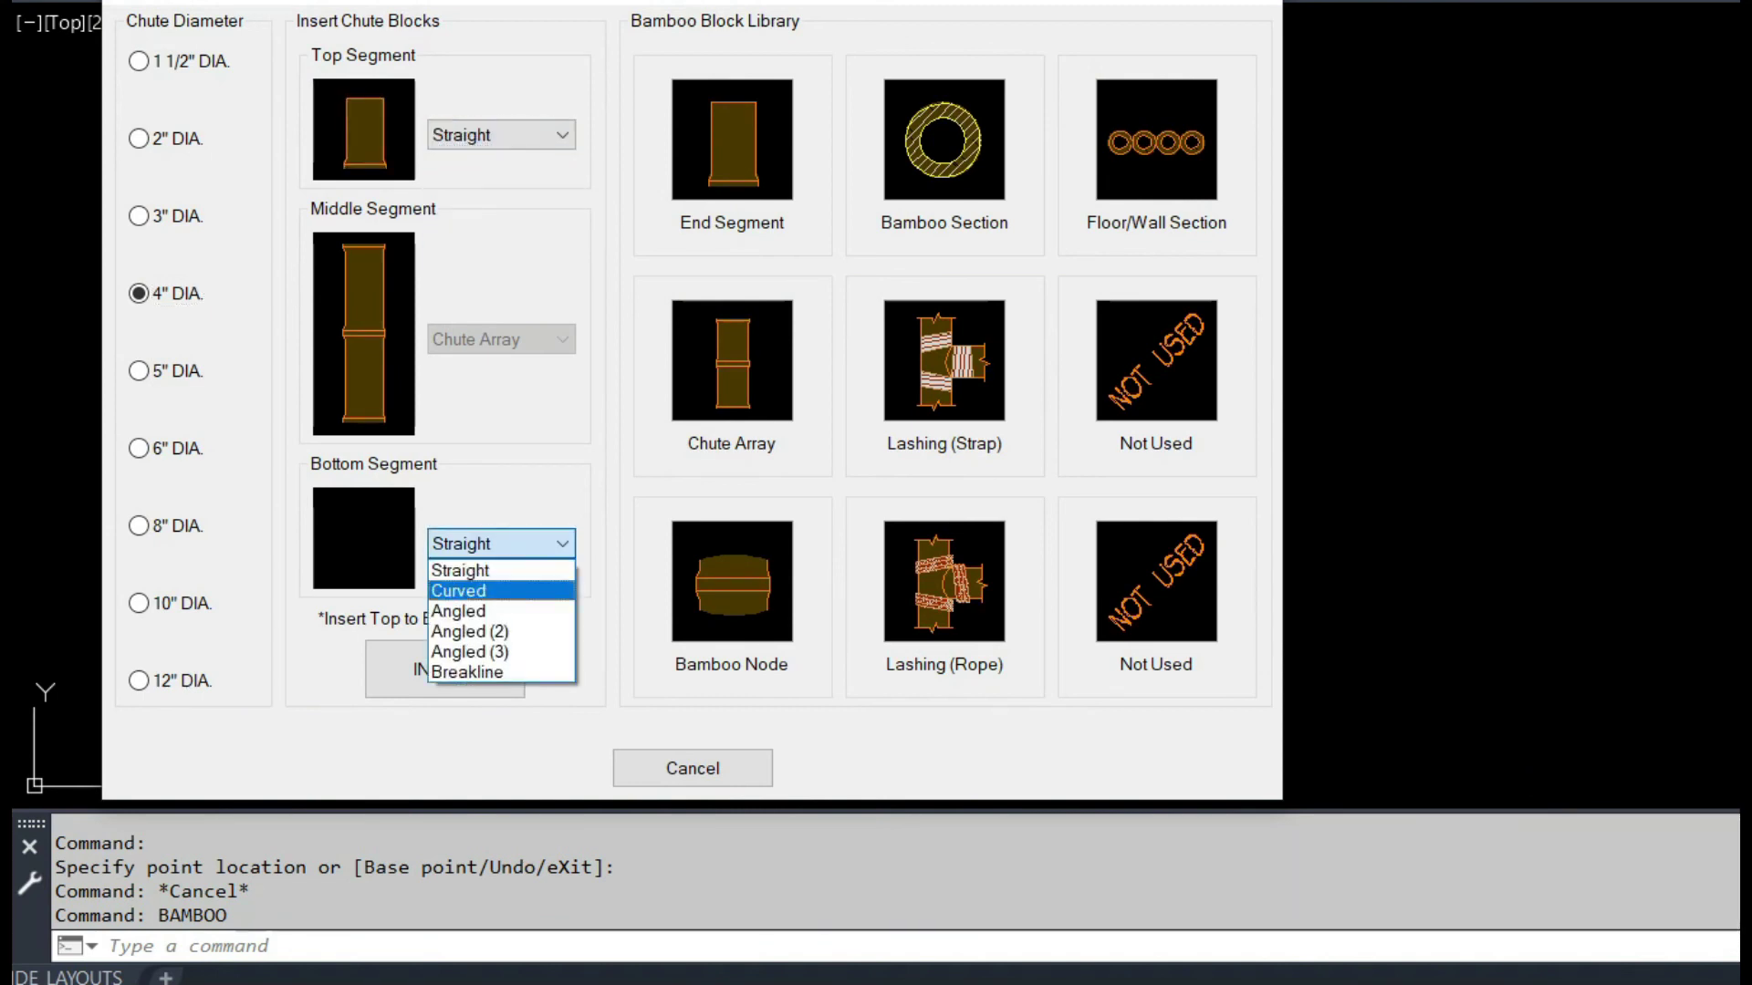
click(460, 592)
click(502, 544)
click(461, 569)
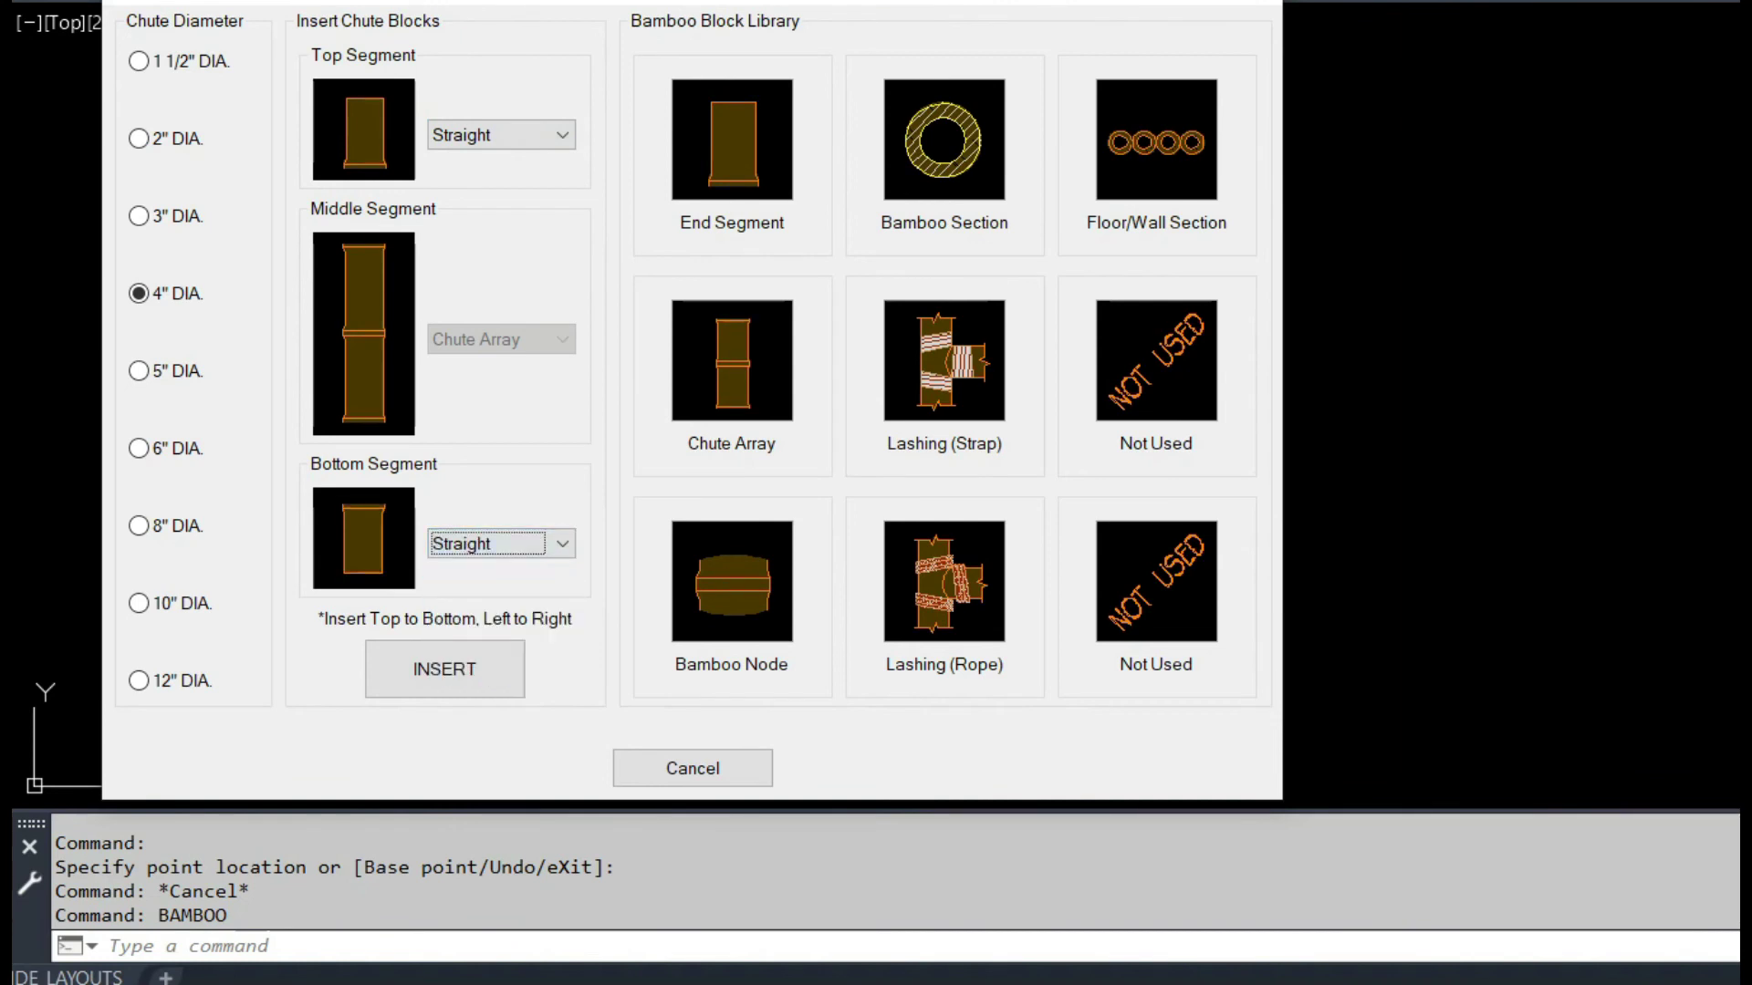
Step: Try the angled and Breakline styles for the chute's top segment
click(501, 134)
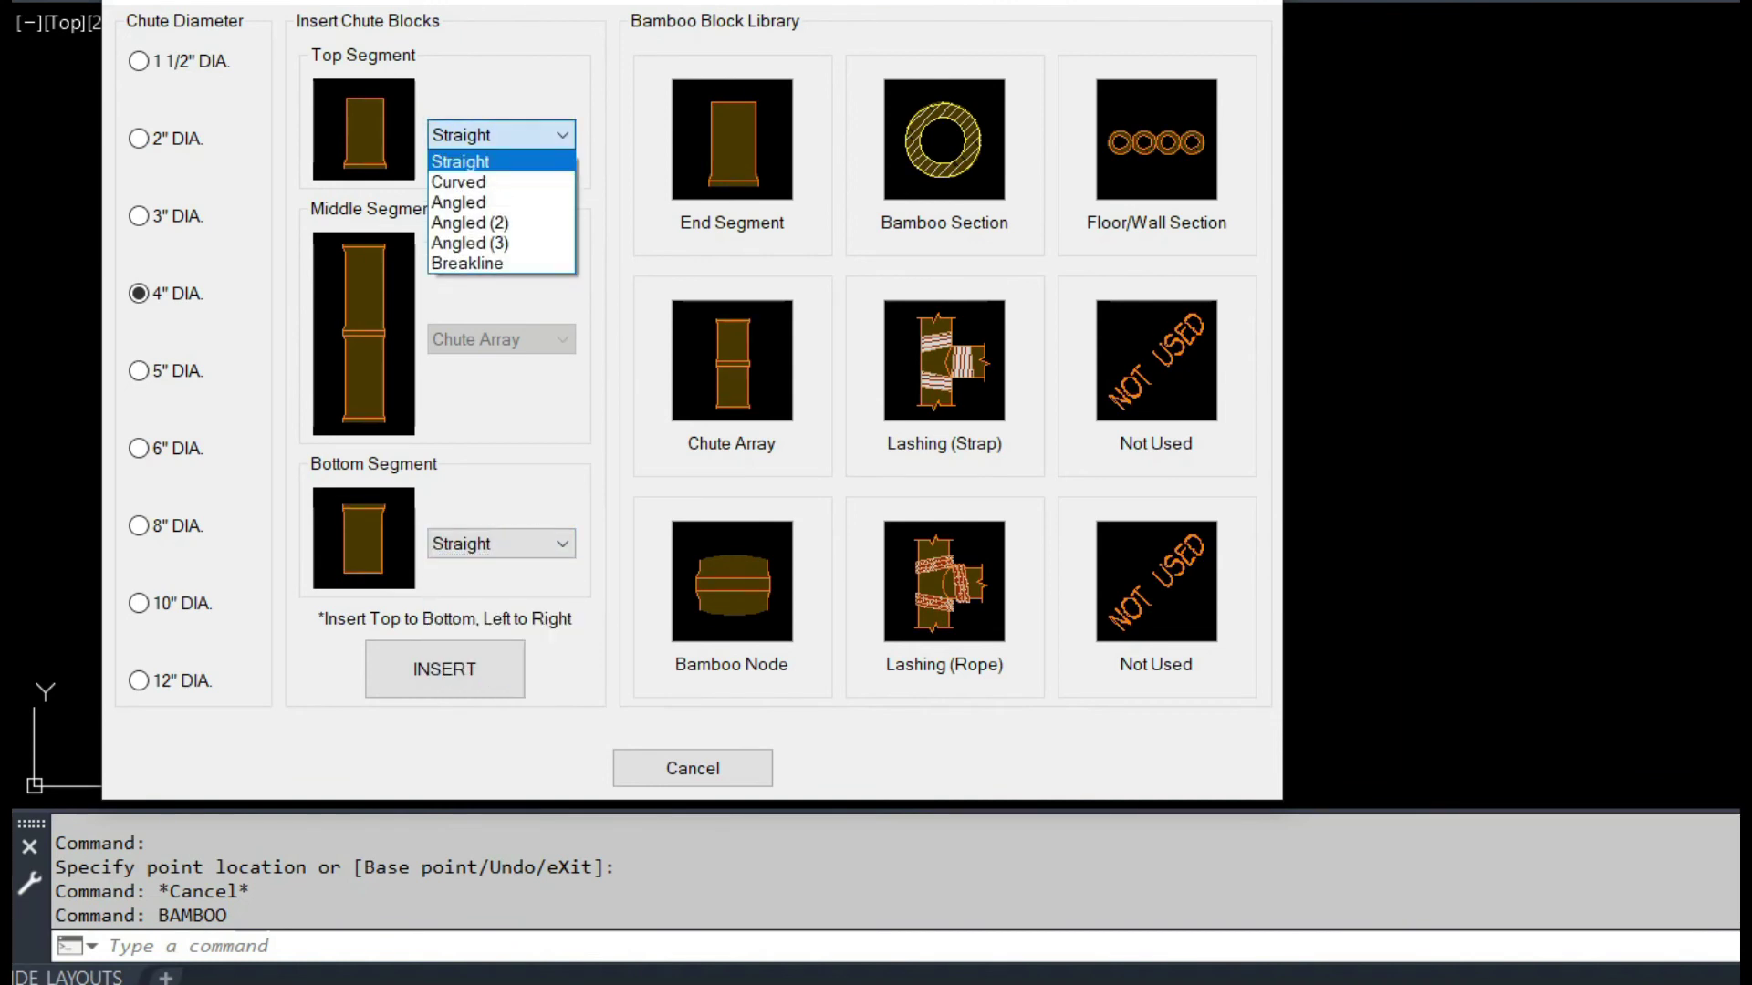
click(461, 202)
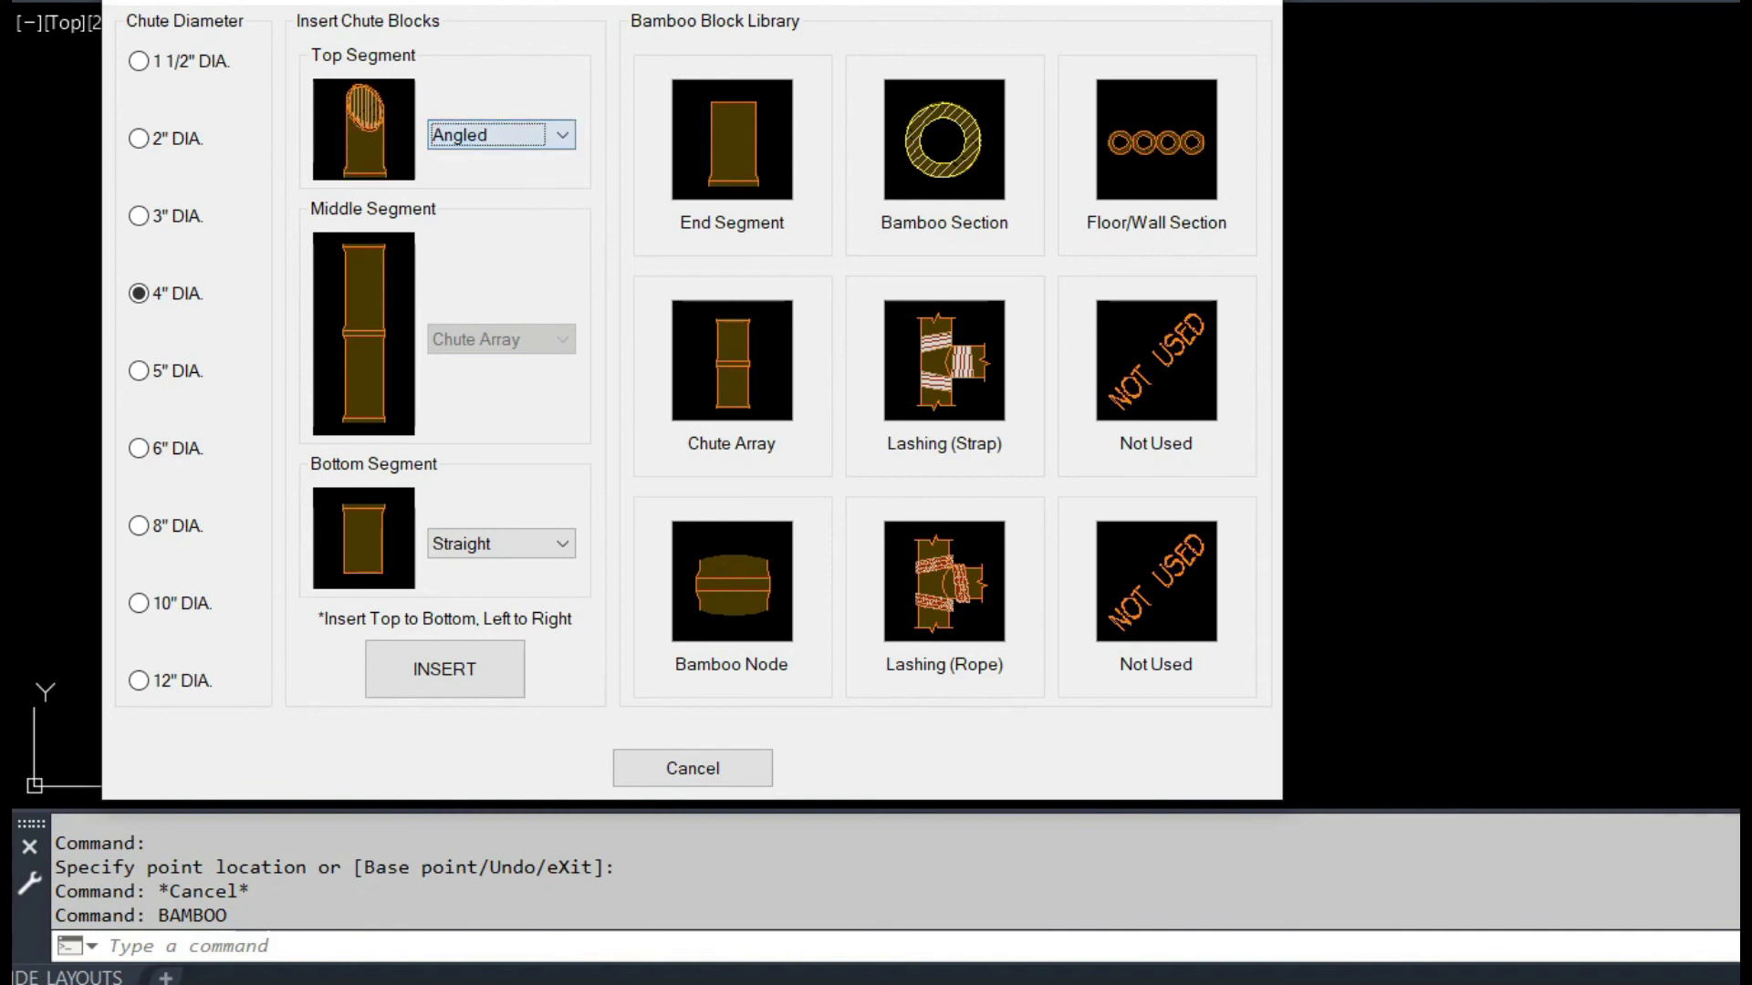
click(502, 135)
click(461, 218)
click(469, 243)
click(502, 134)
click(461, 202)
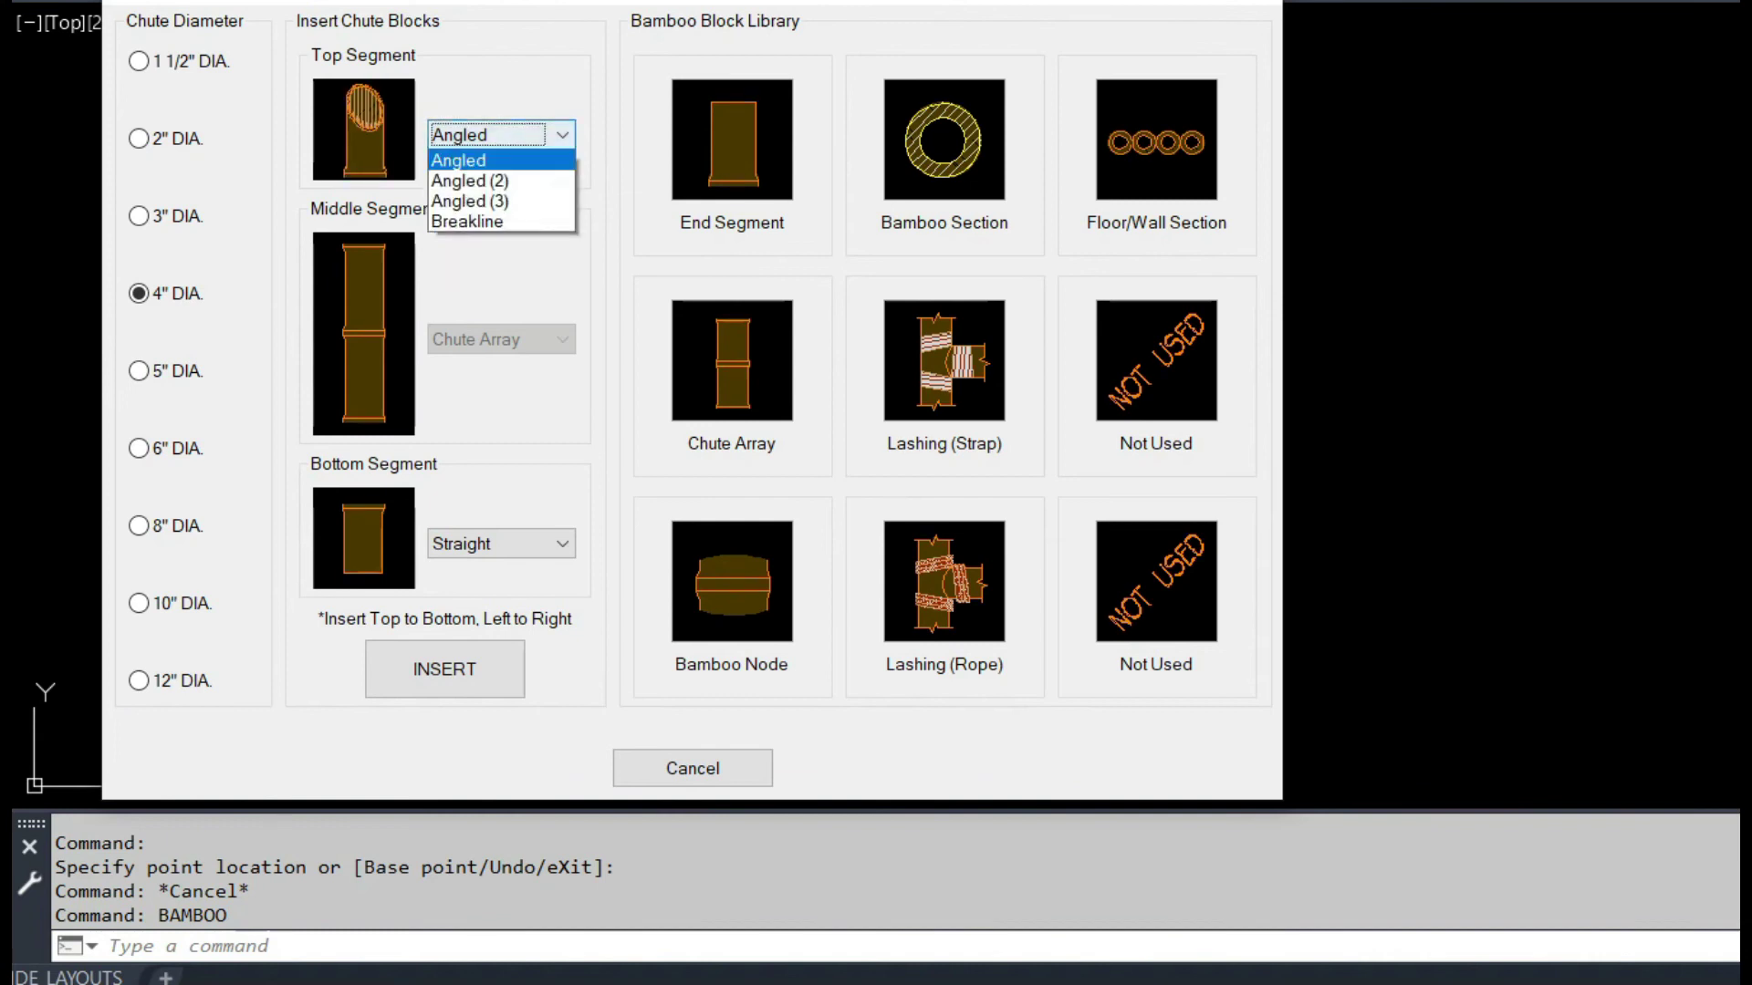
click(466, 264)
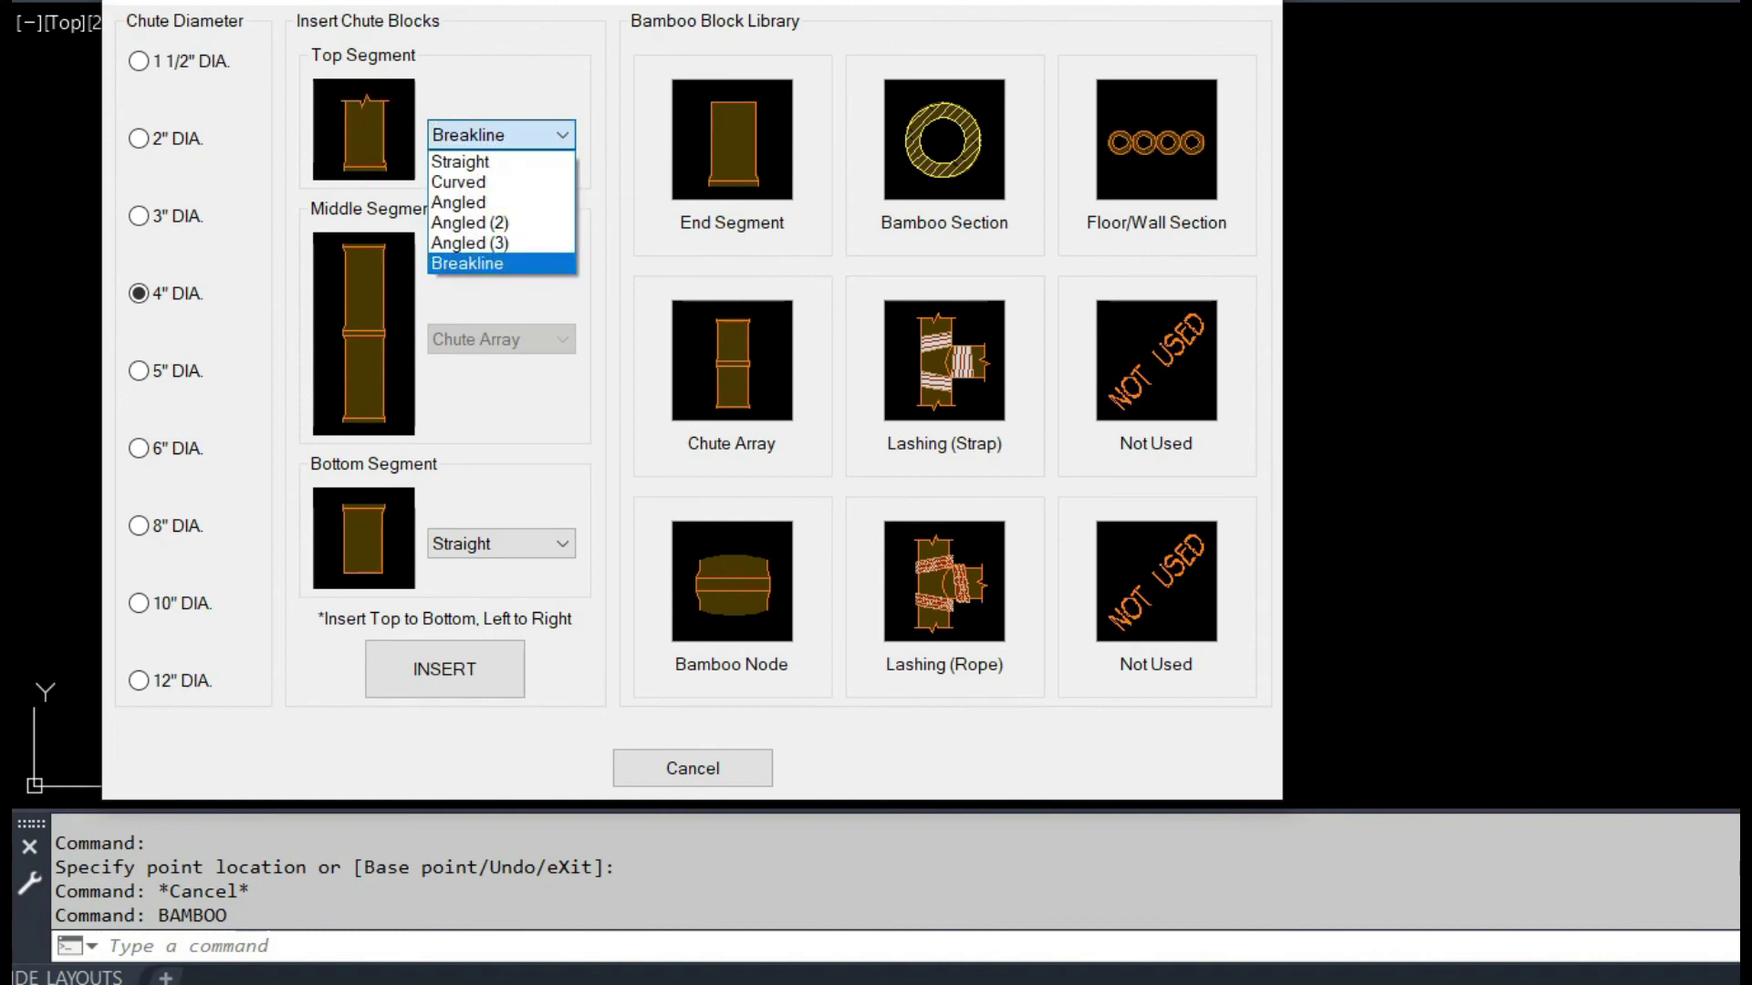
Step: Set the top and bottom segments to Curved and insert a horizontal 4" diameter bamboo chute below the rectangle
click(458, 182)
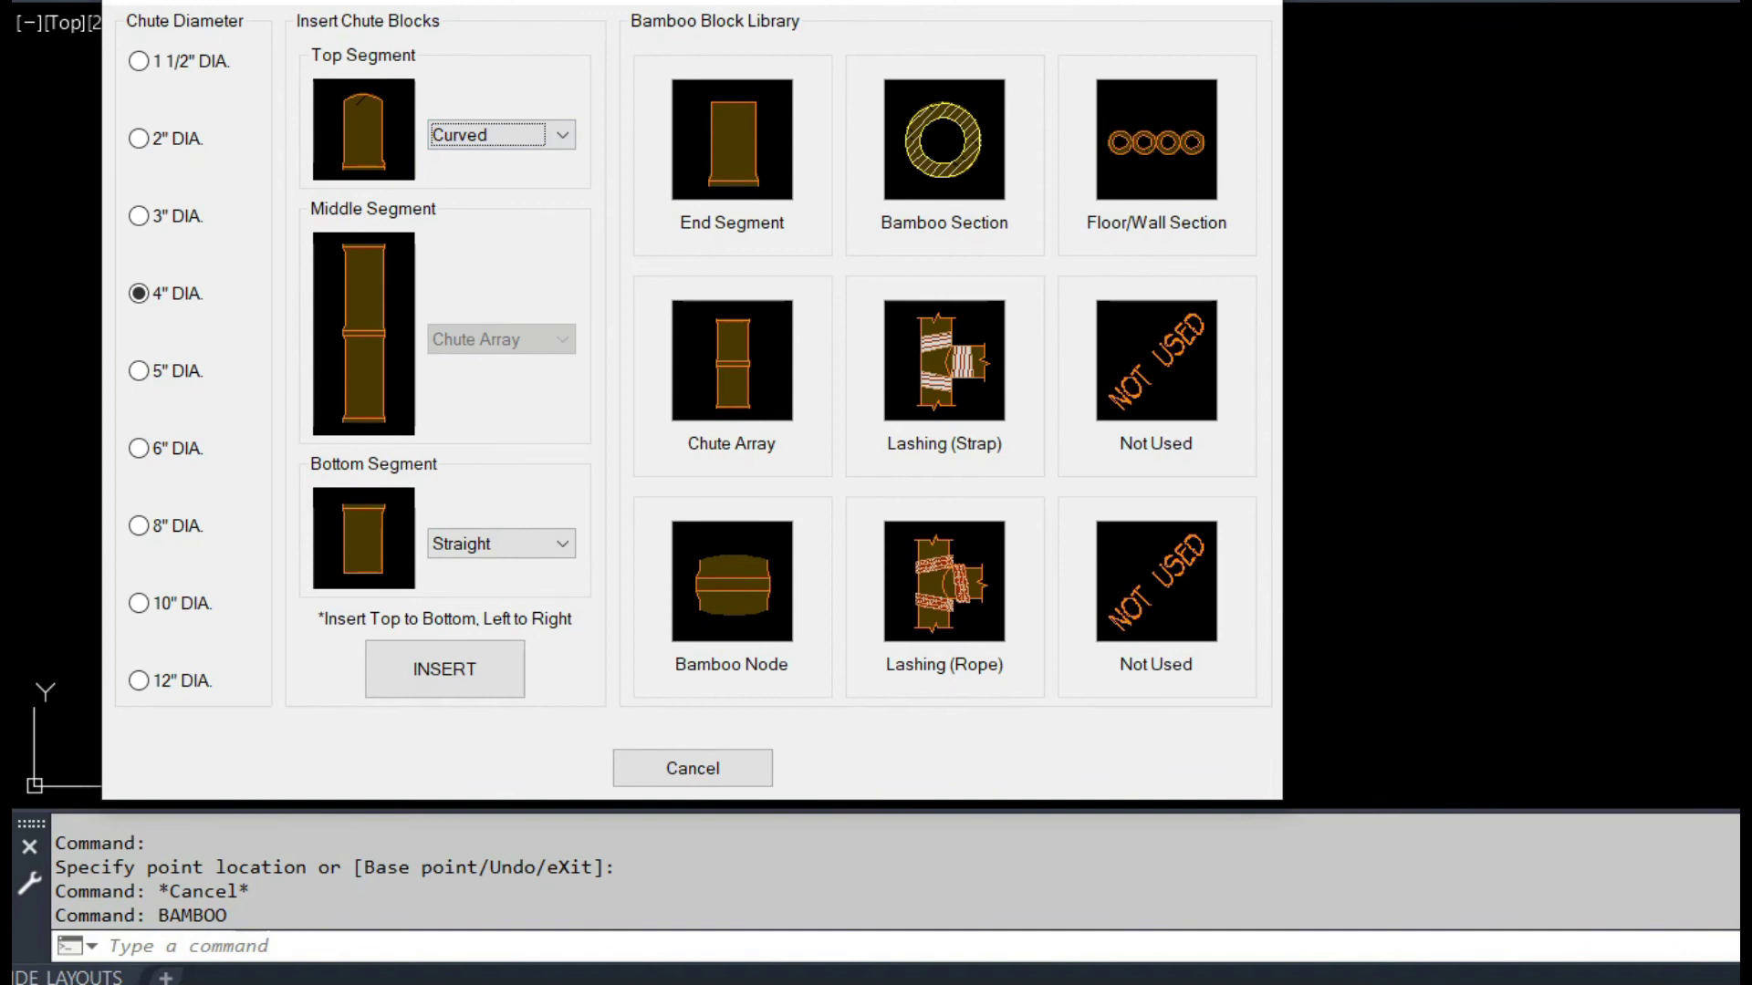
click(501, 542)
click(458, 590)
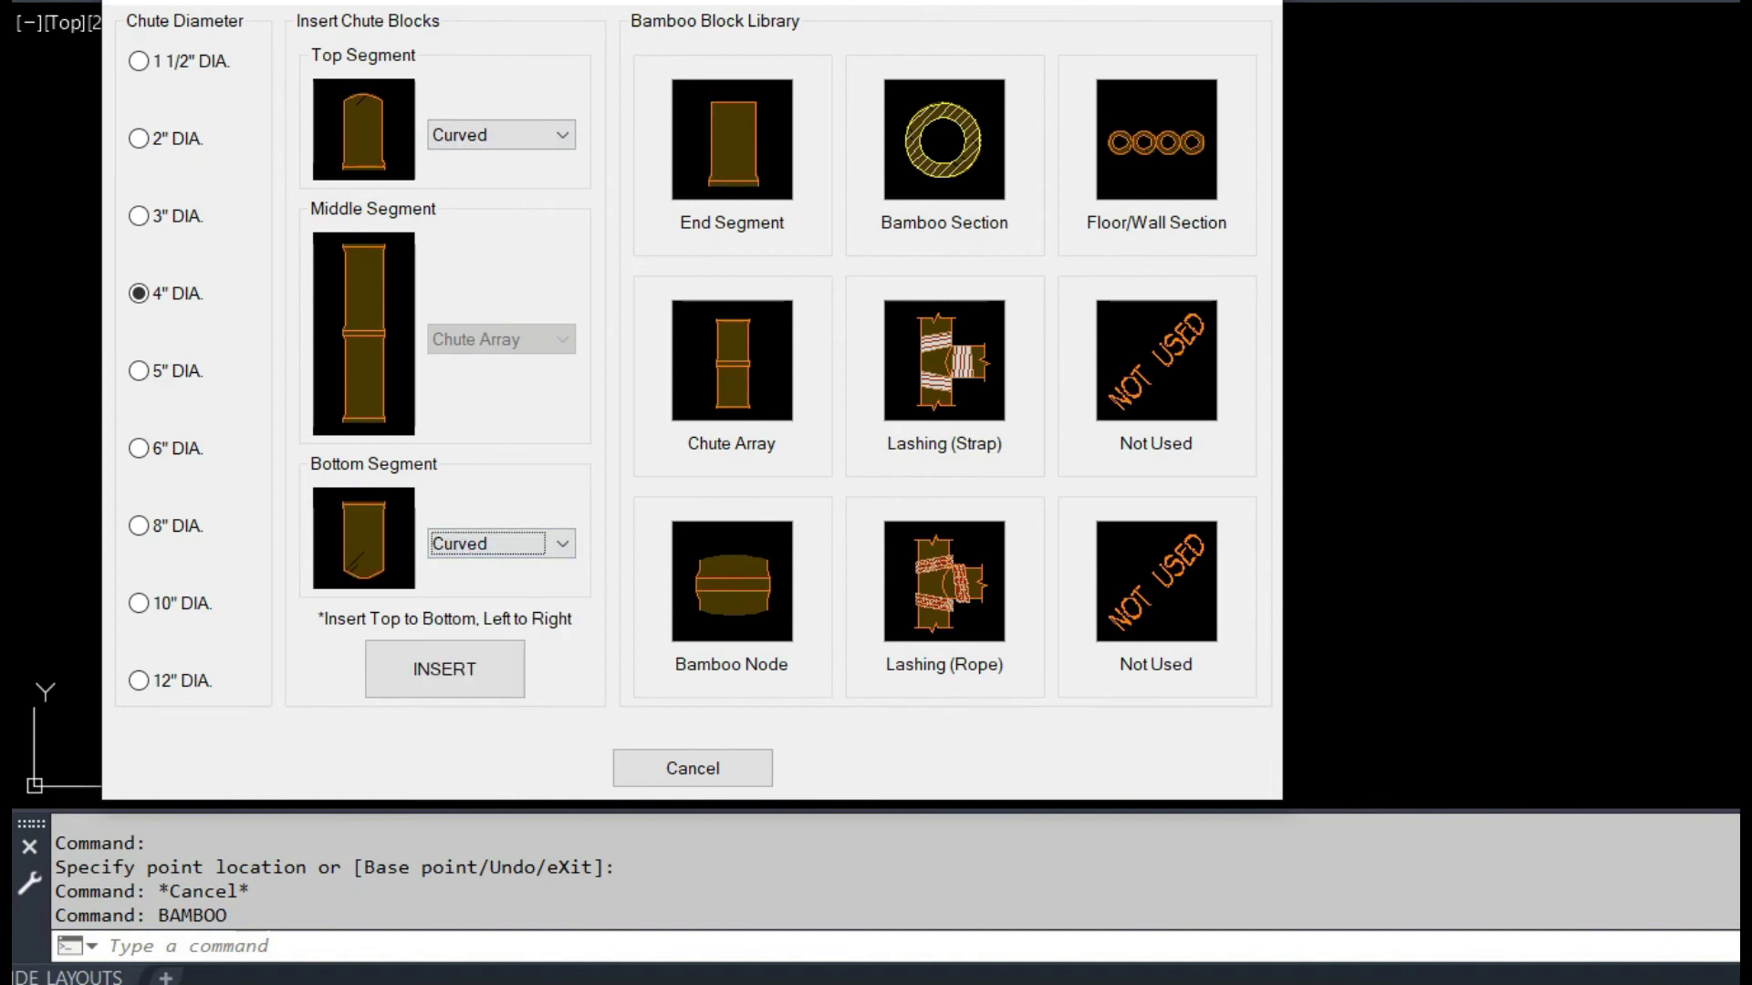
click(444, 669)
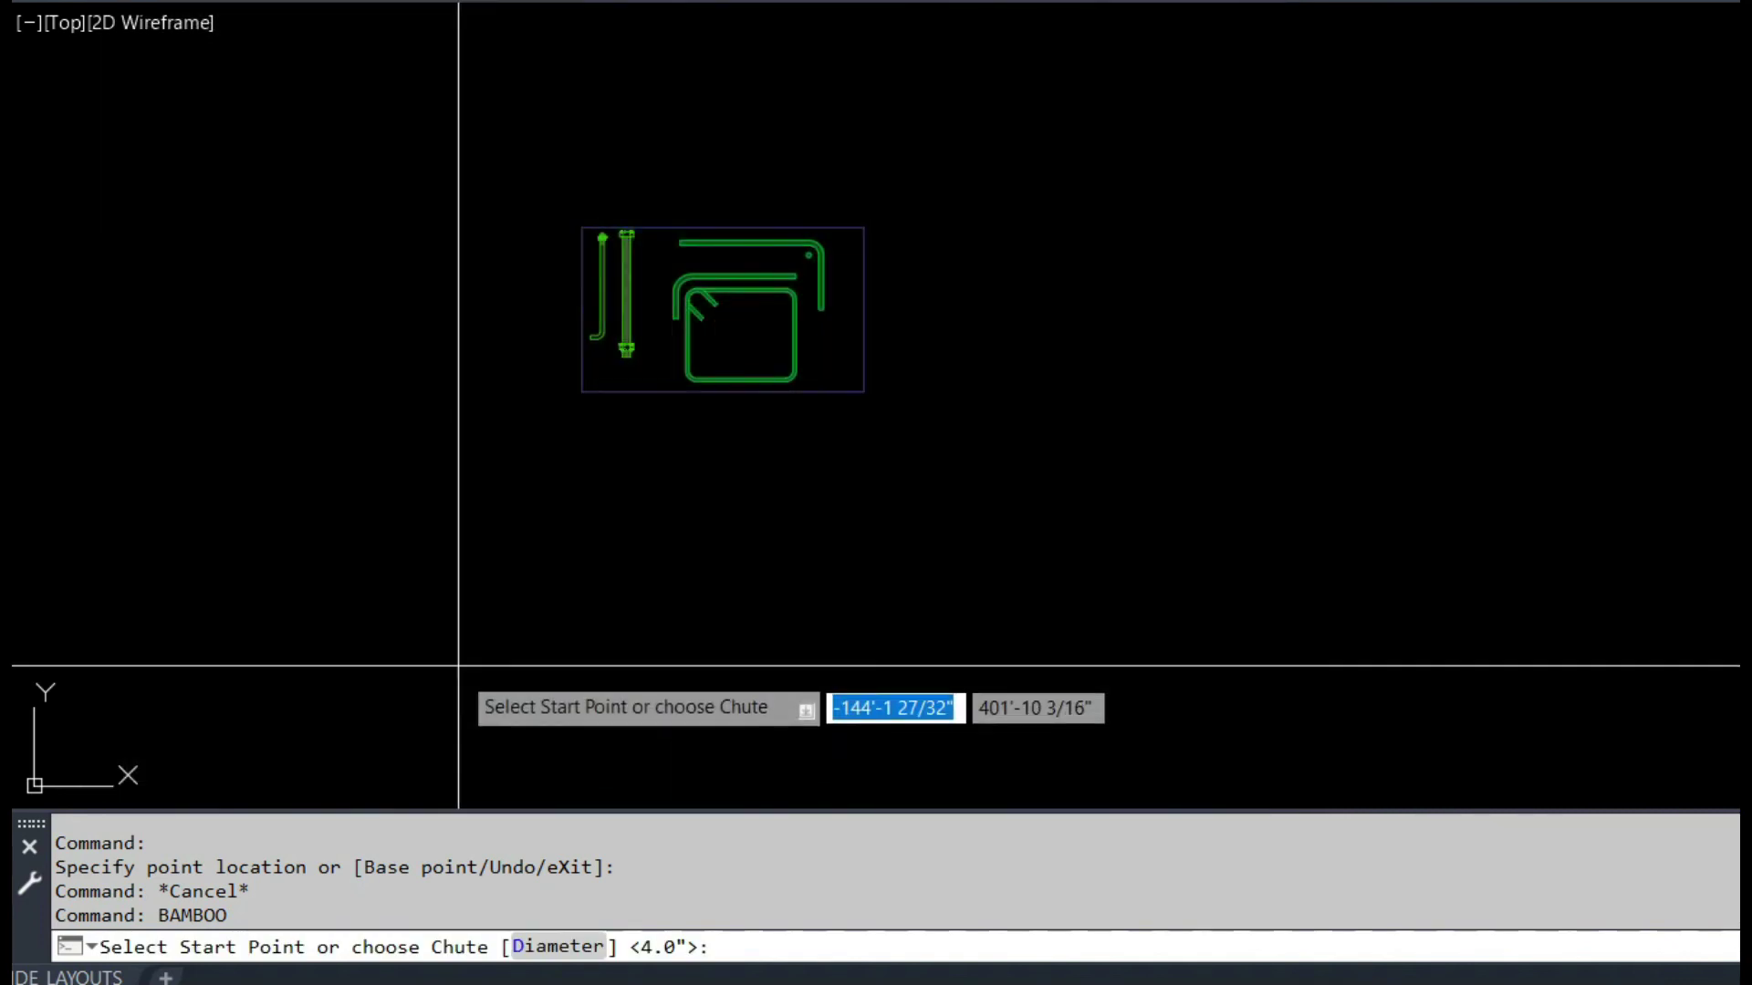
click(538, 427)
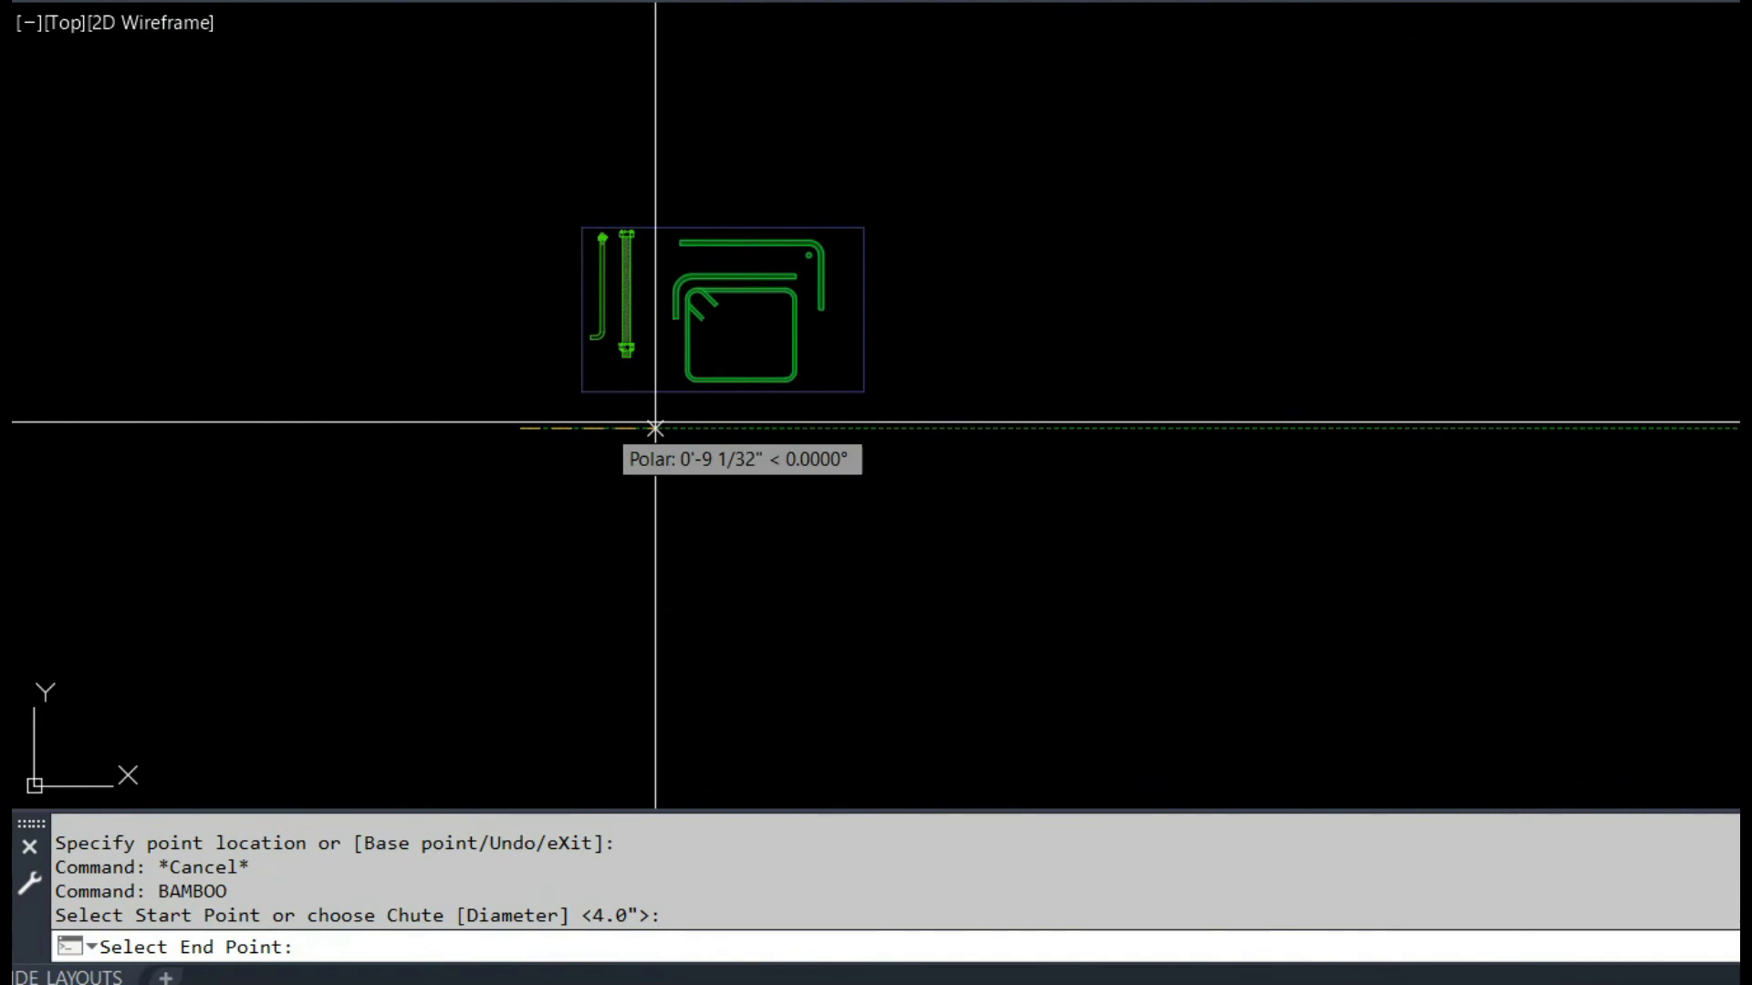
click(946, 428)
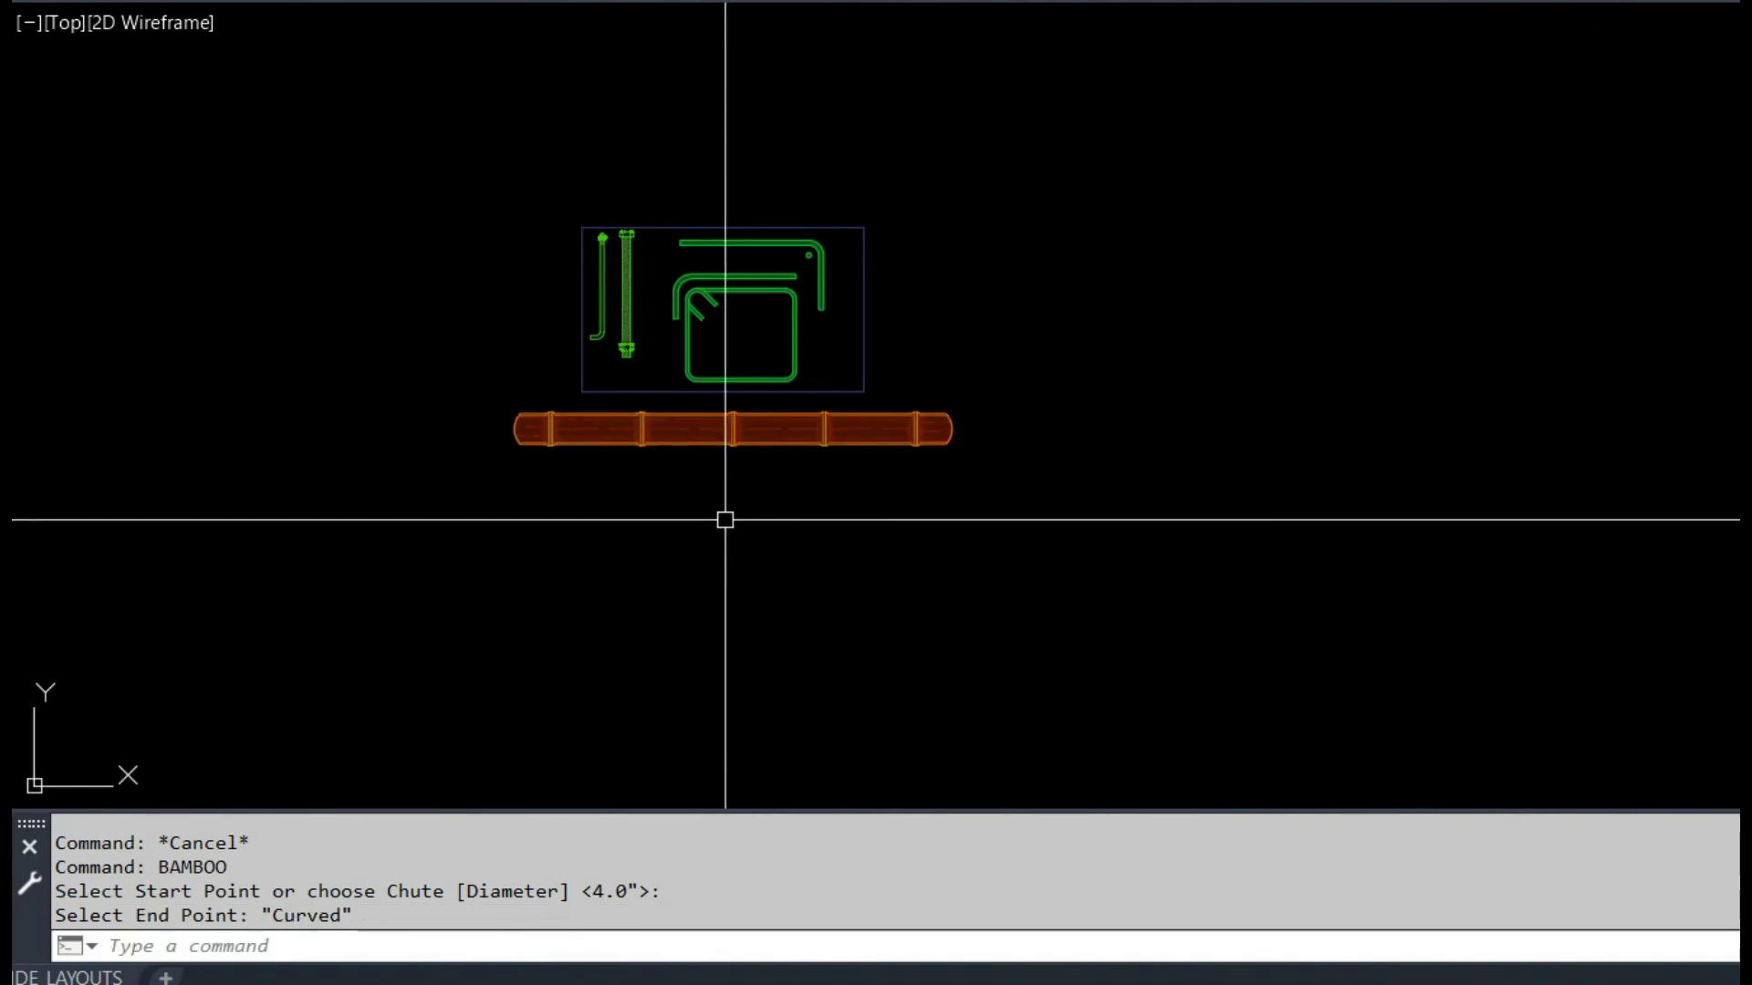
Step: Insert a 2" diameter chute with curved ends running vertically down from the horizontal chute's lower edge
key(Return)
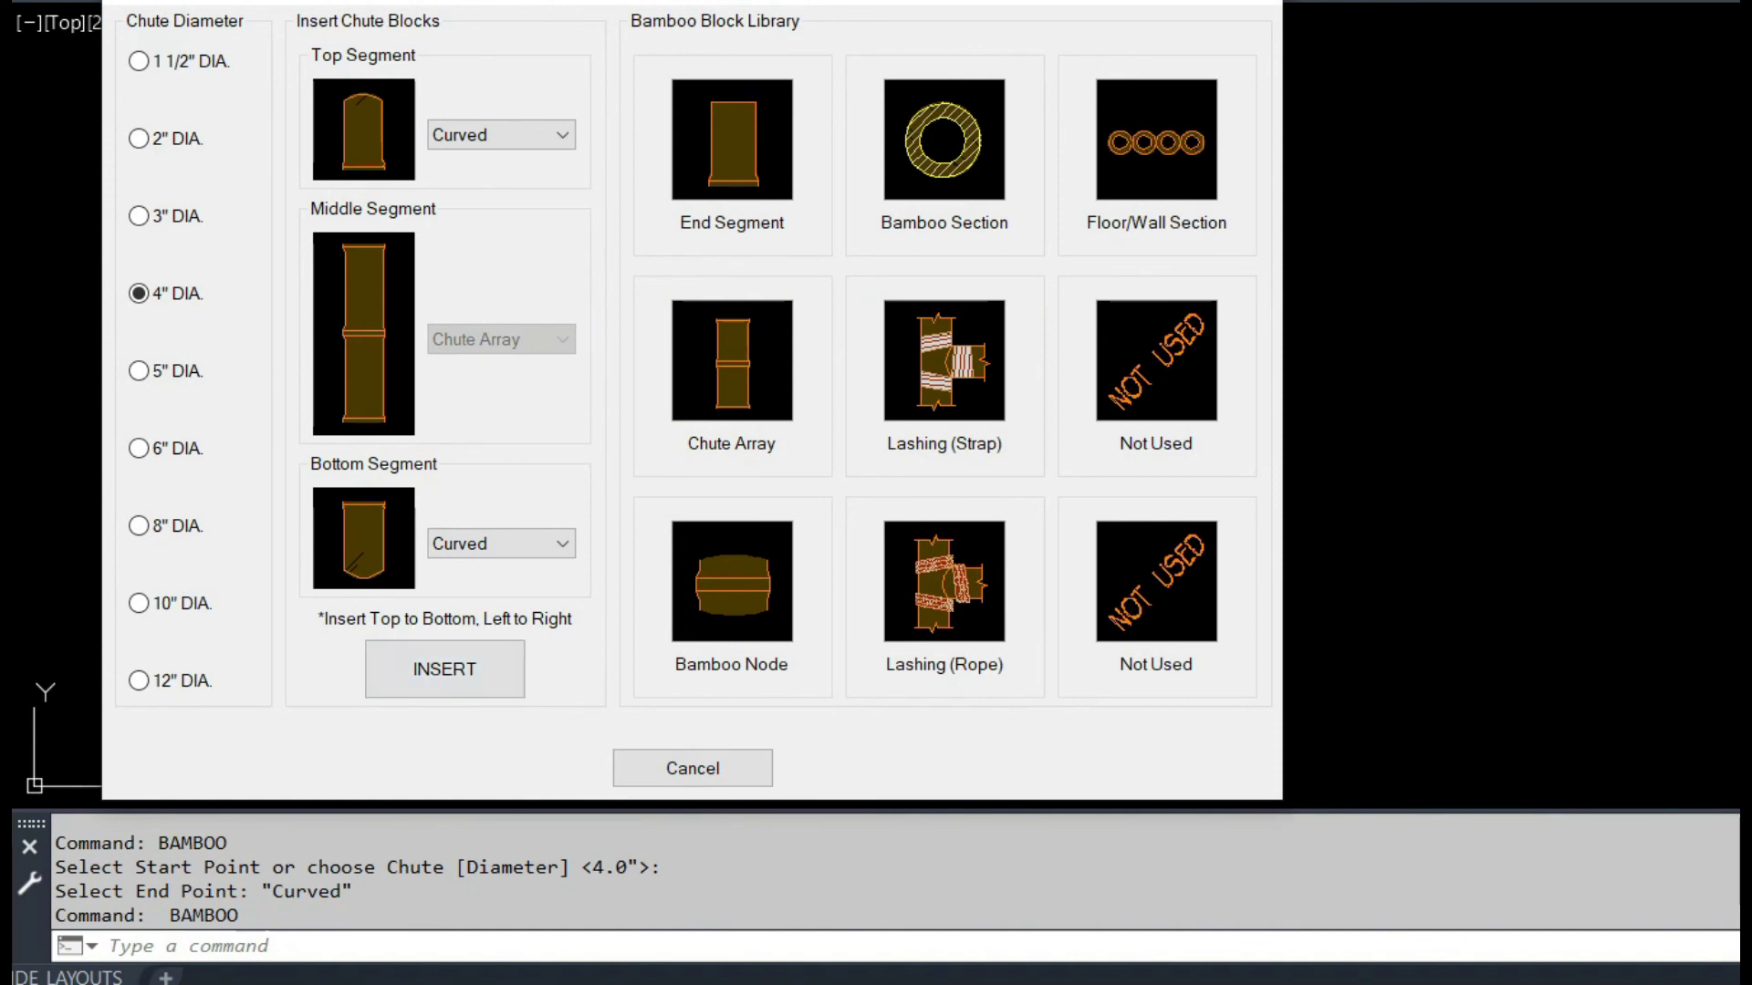
click(444, 669)
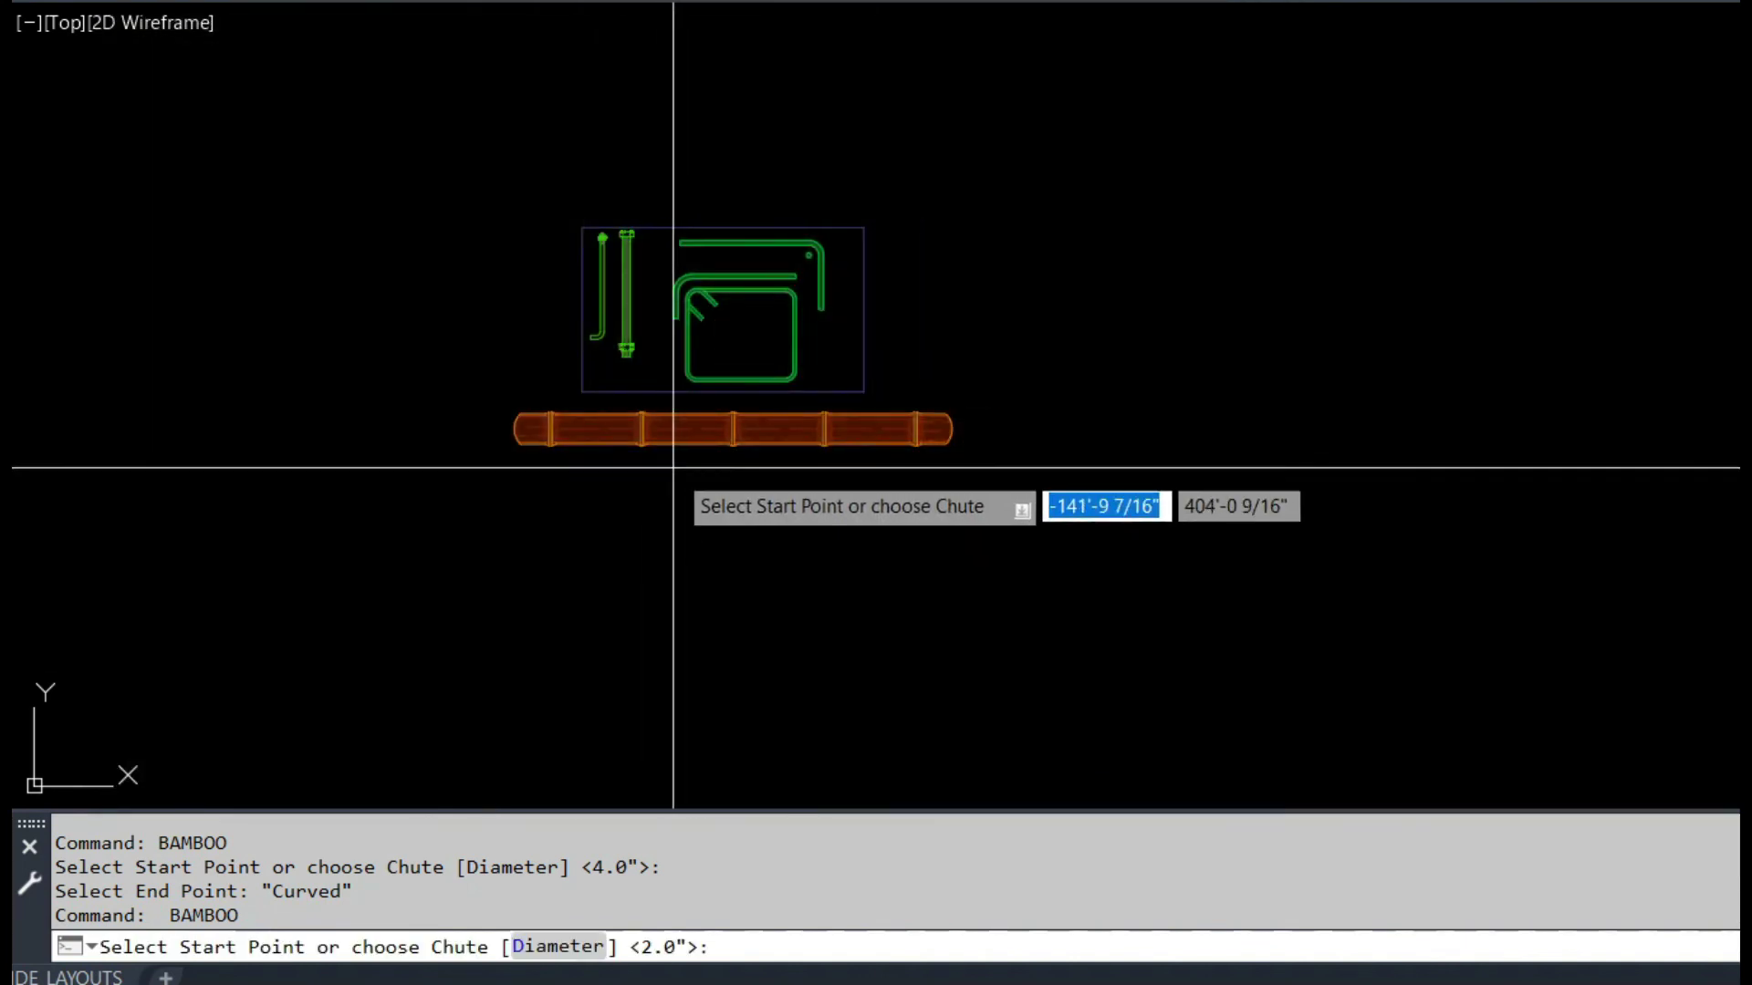
click(690, 436)
click(688, 626)
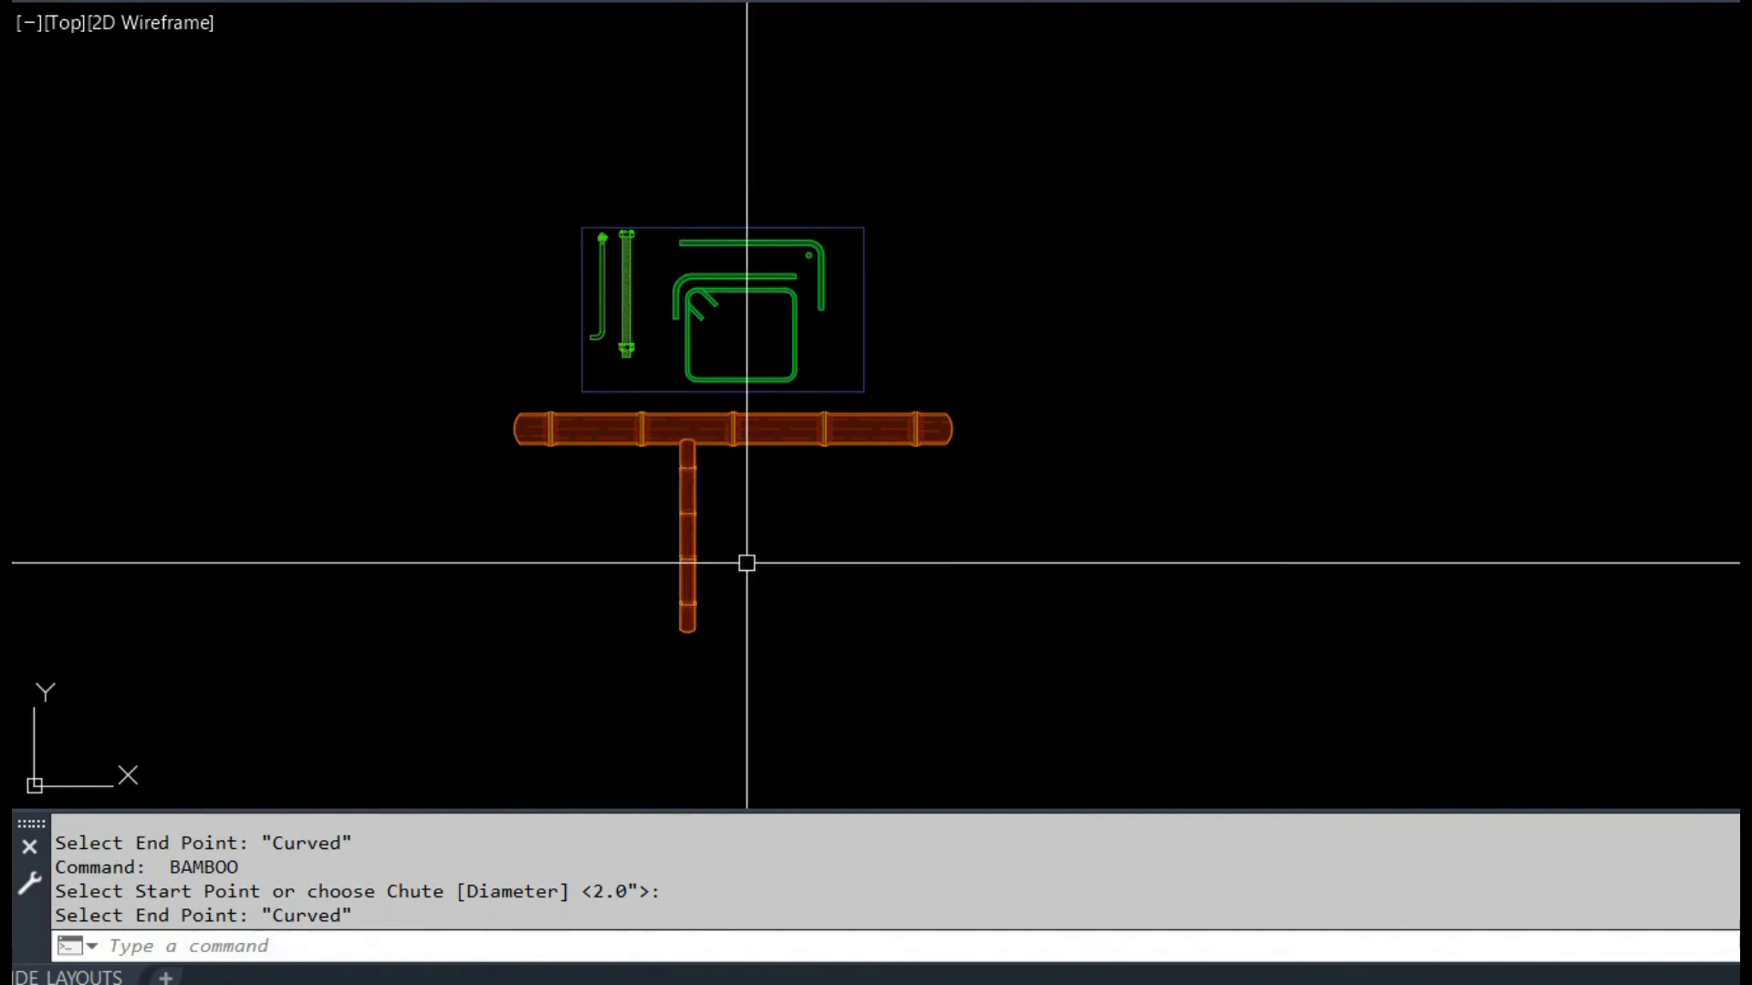
Step: Insert a second vertical 2" diameter curved chute to the right of the first, ending at about the same level
key(Return)
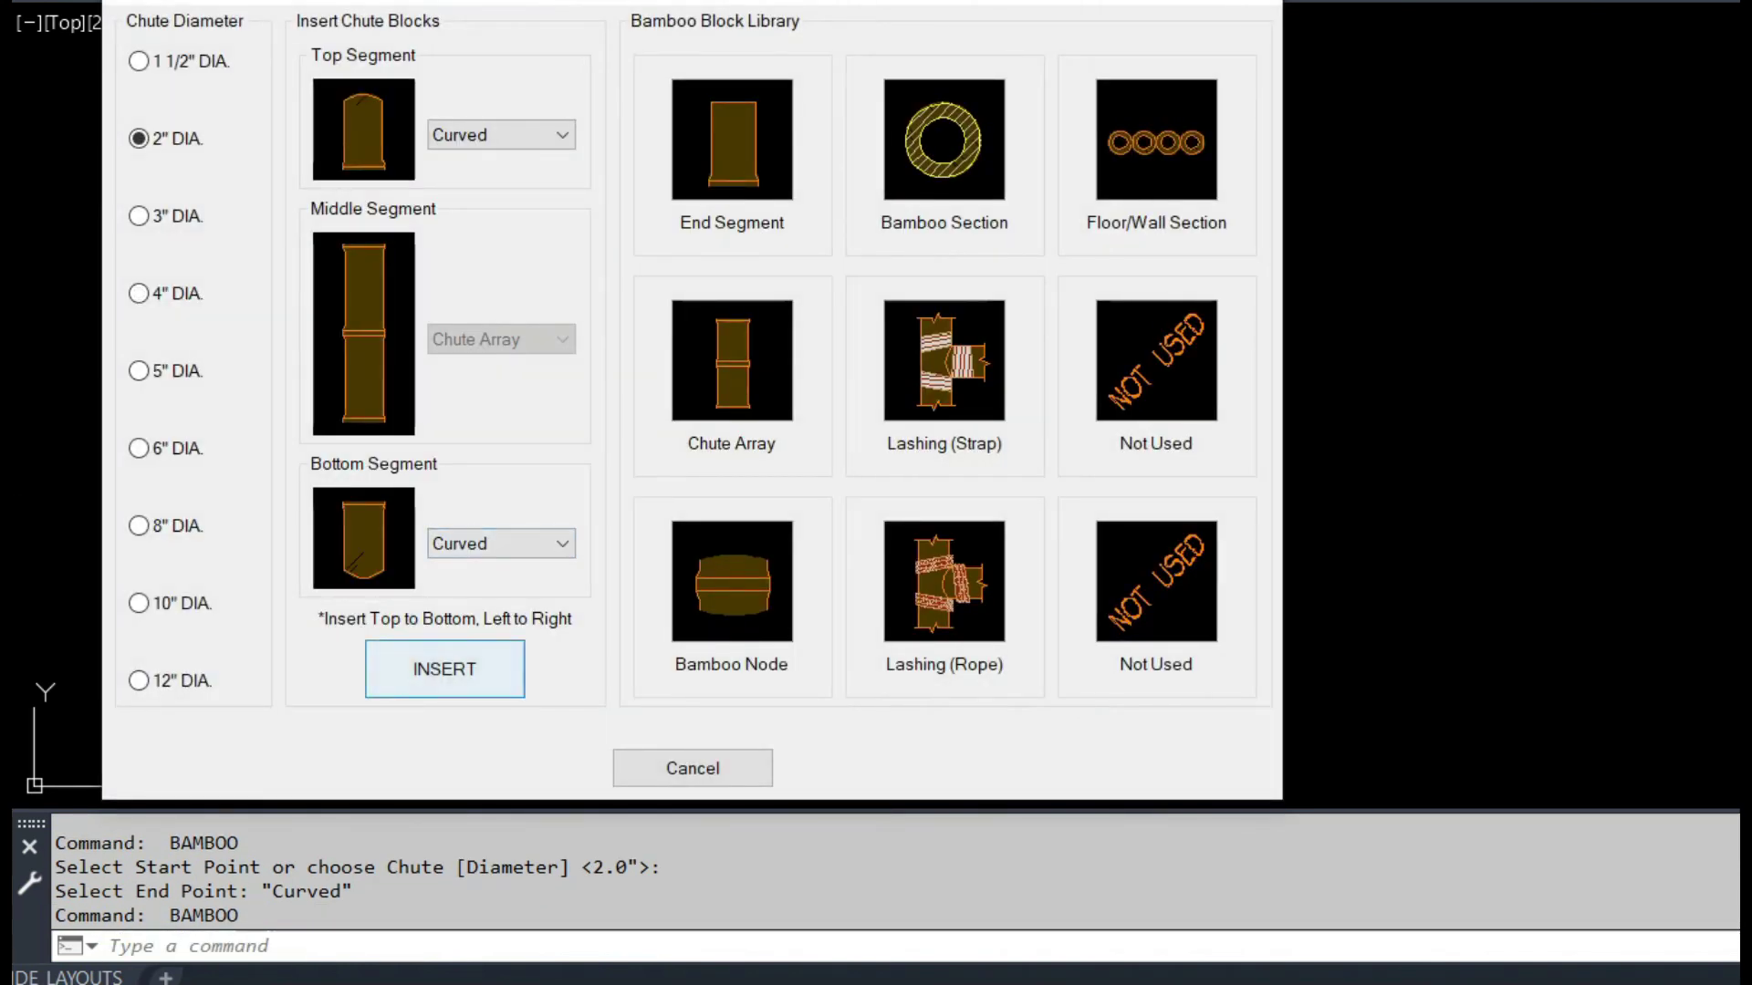
click(444, 668)
click(776, 447)
scroll(701, 650, up, 4)
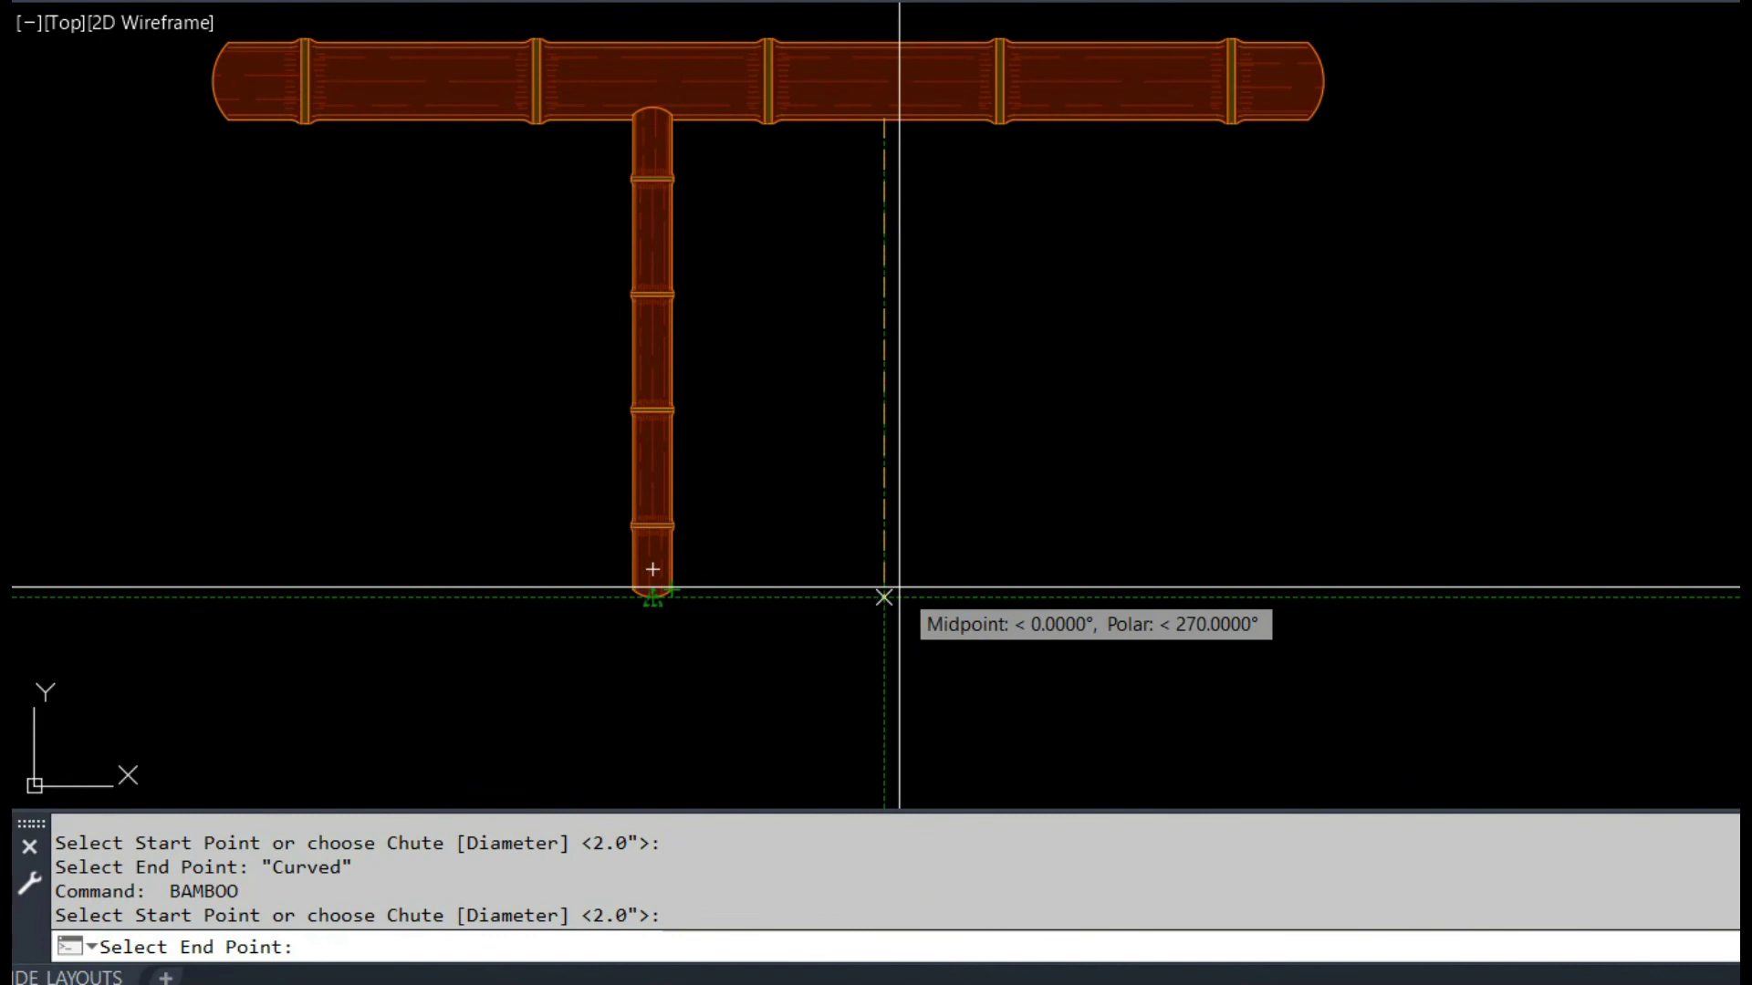
click(899, 587)
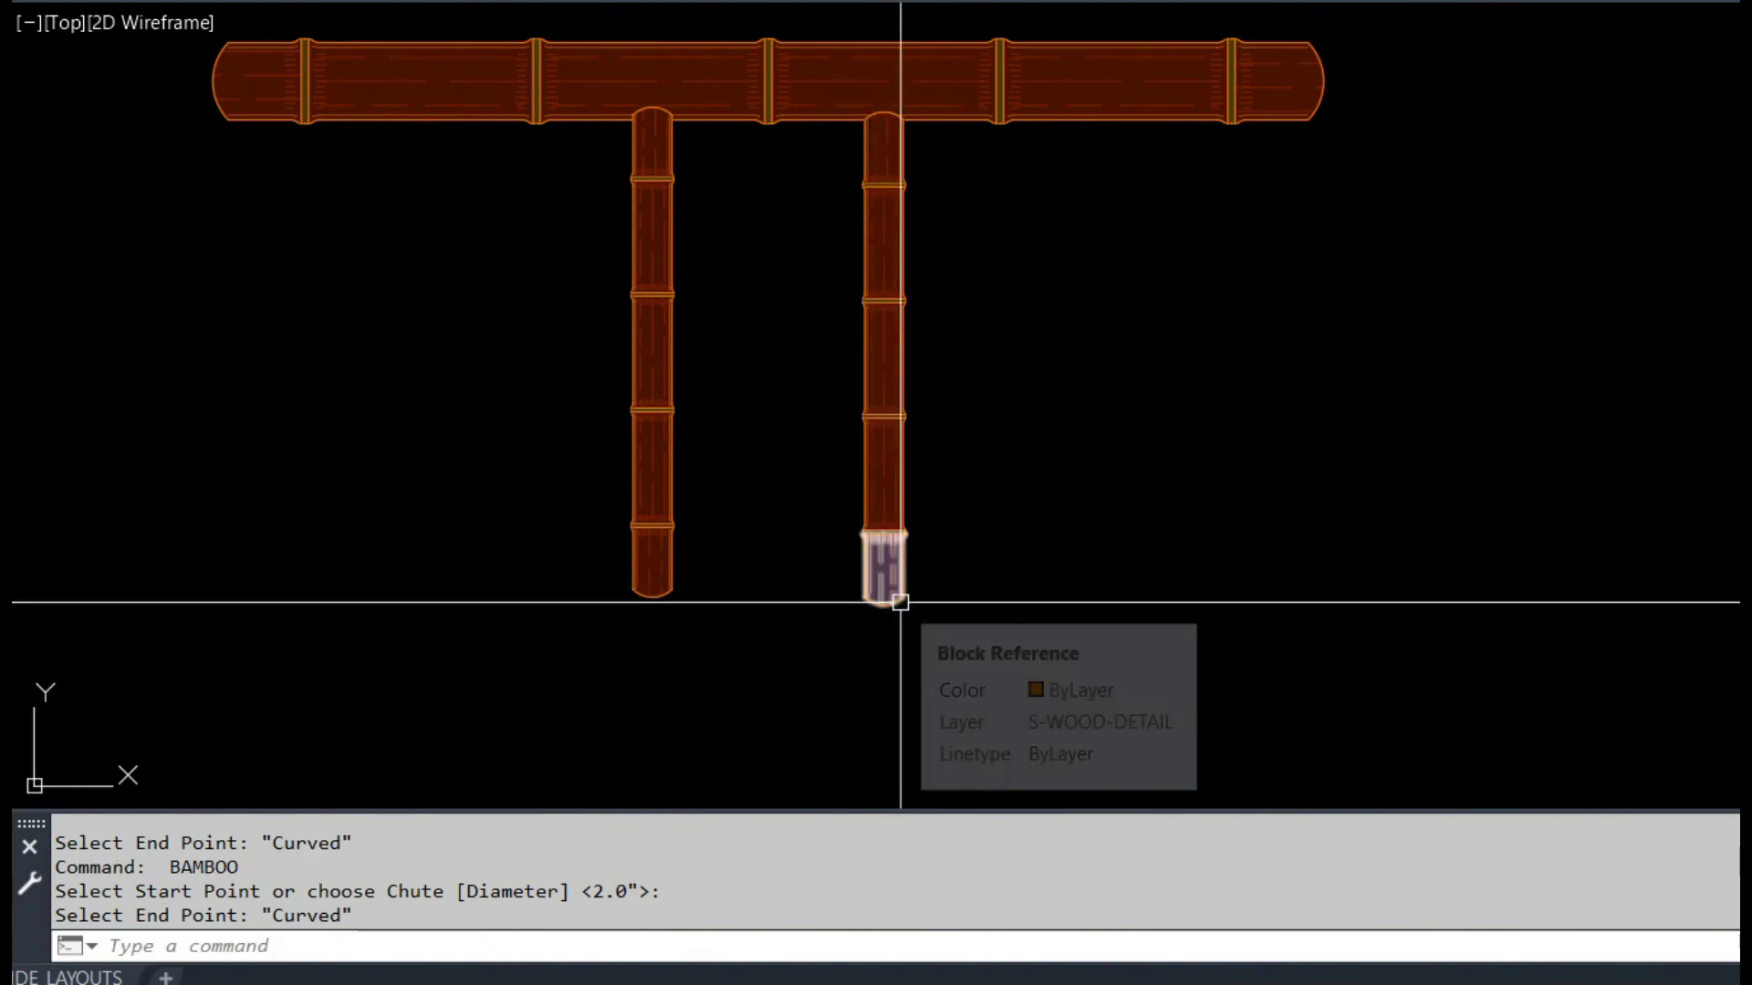
Step: Shorten the bottom end segment of the second vertical chute to line up with the first chute's lower end
click(899, 602)
scroll(900, 602, up, 2)
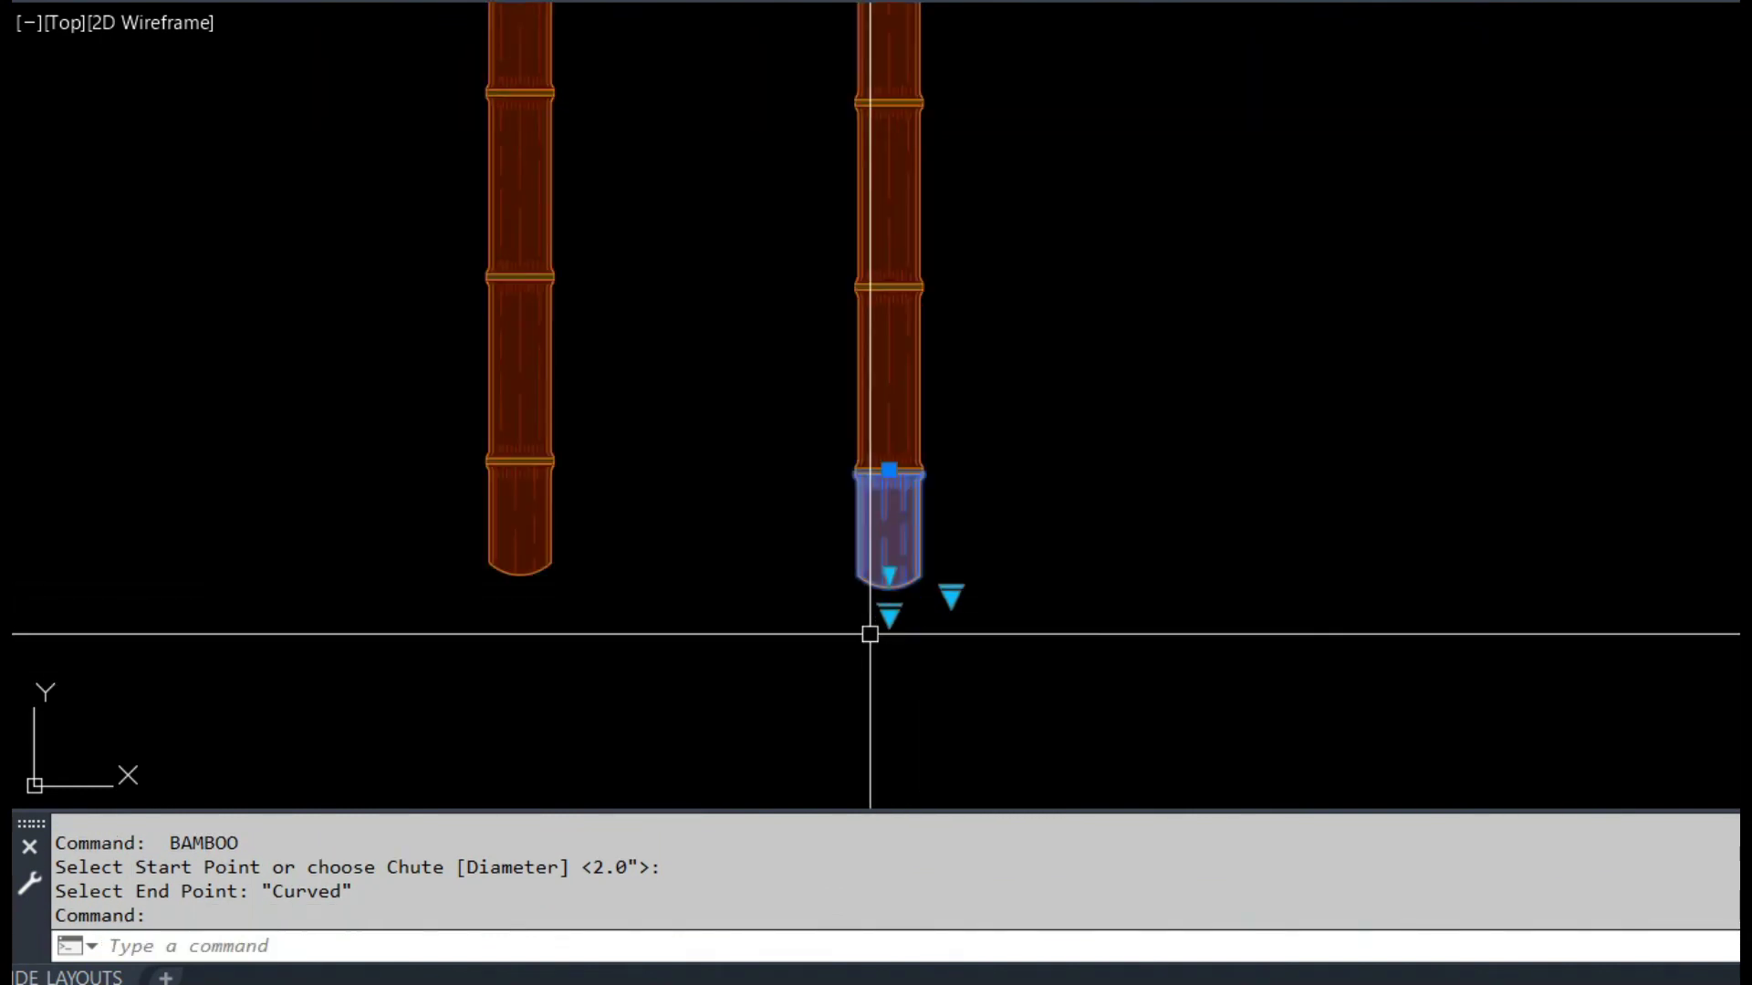
click(889, 576)
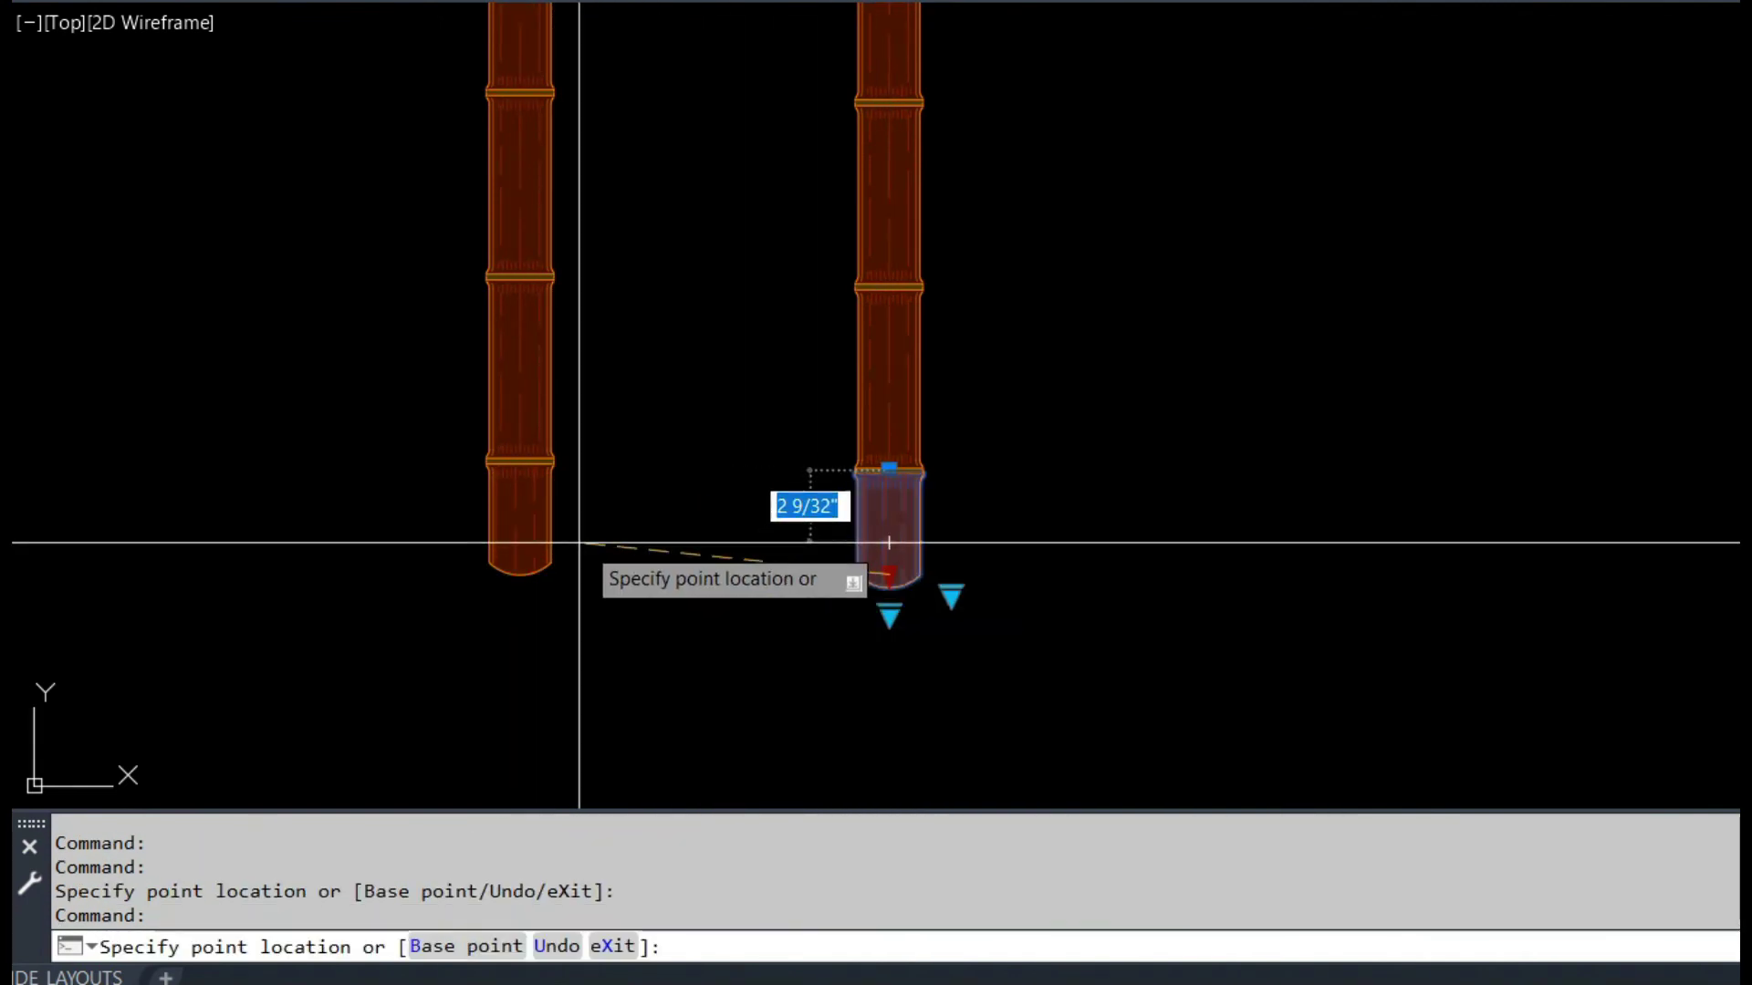
click(547, 552)
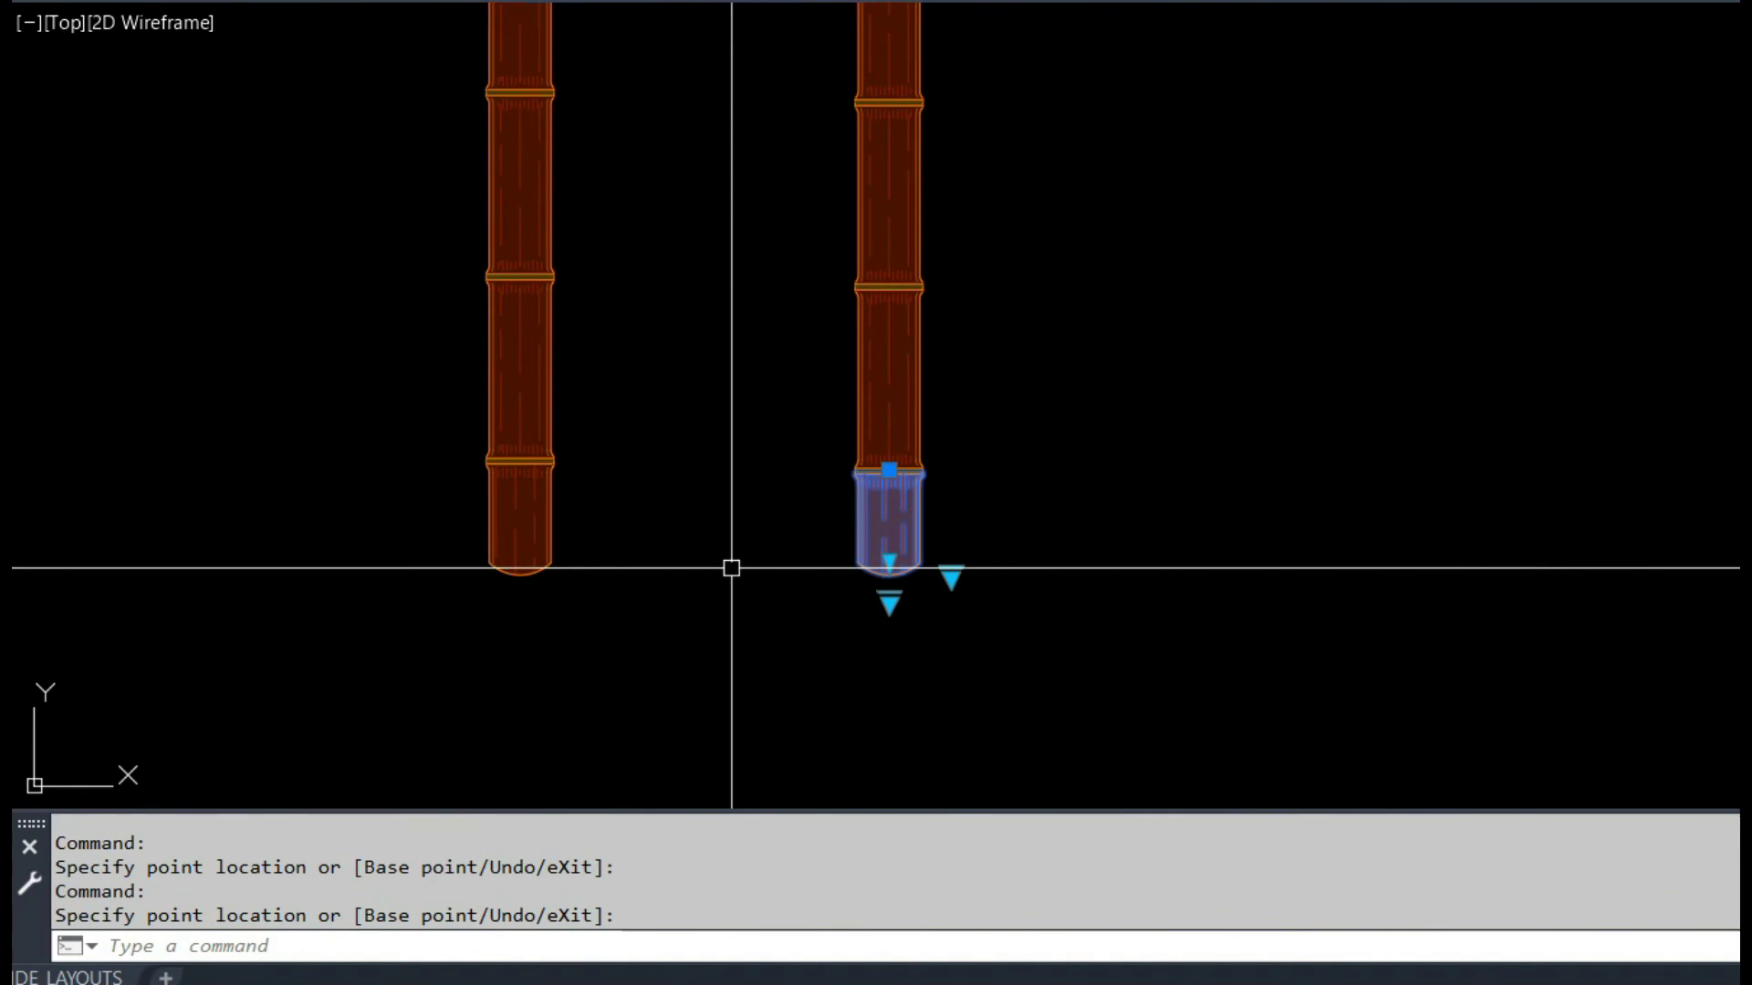
key(Escape)
key(Escape)
Step: Reopen the bamboo block library and set the chute's top segment to Angled (3), trying the other angled styles first
scroll(689, 469, down, 4)
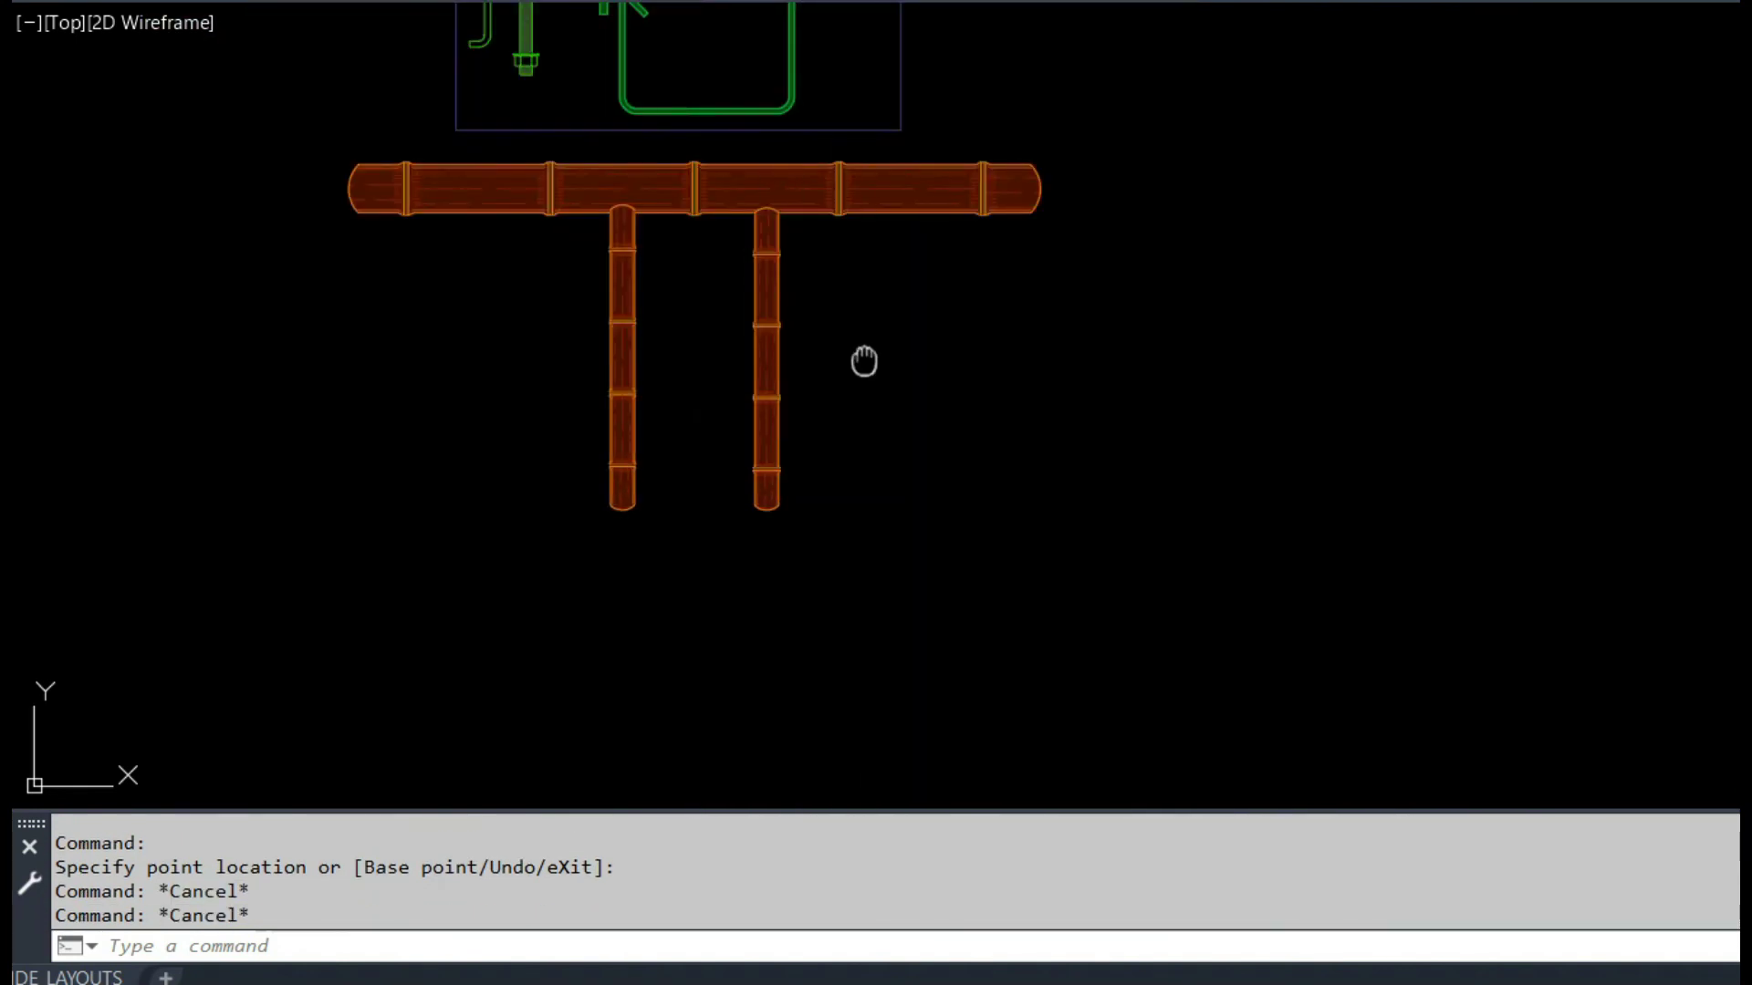
mouse_move(864, 361)
middle_down()
mouse_move(796, 419)
mouse_move(669, 411)
middle_up()
scroll(807, 469, down, 2)
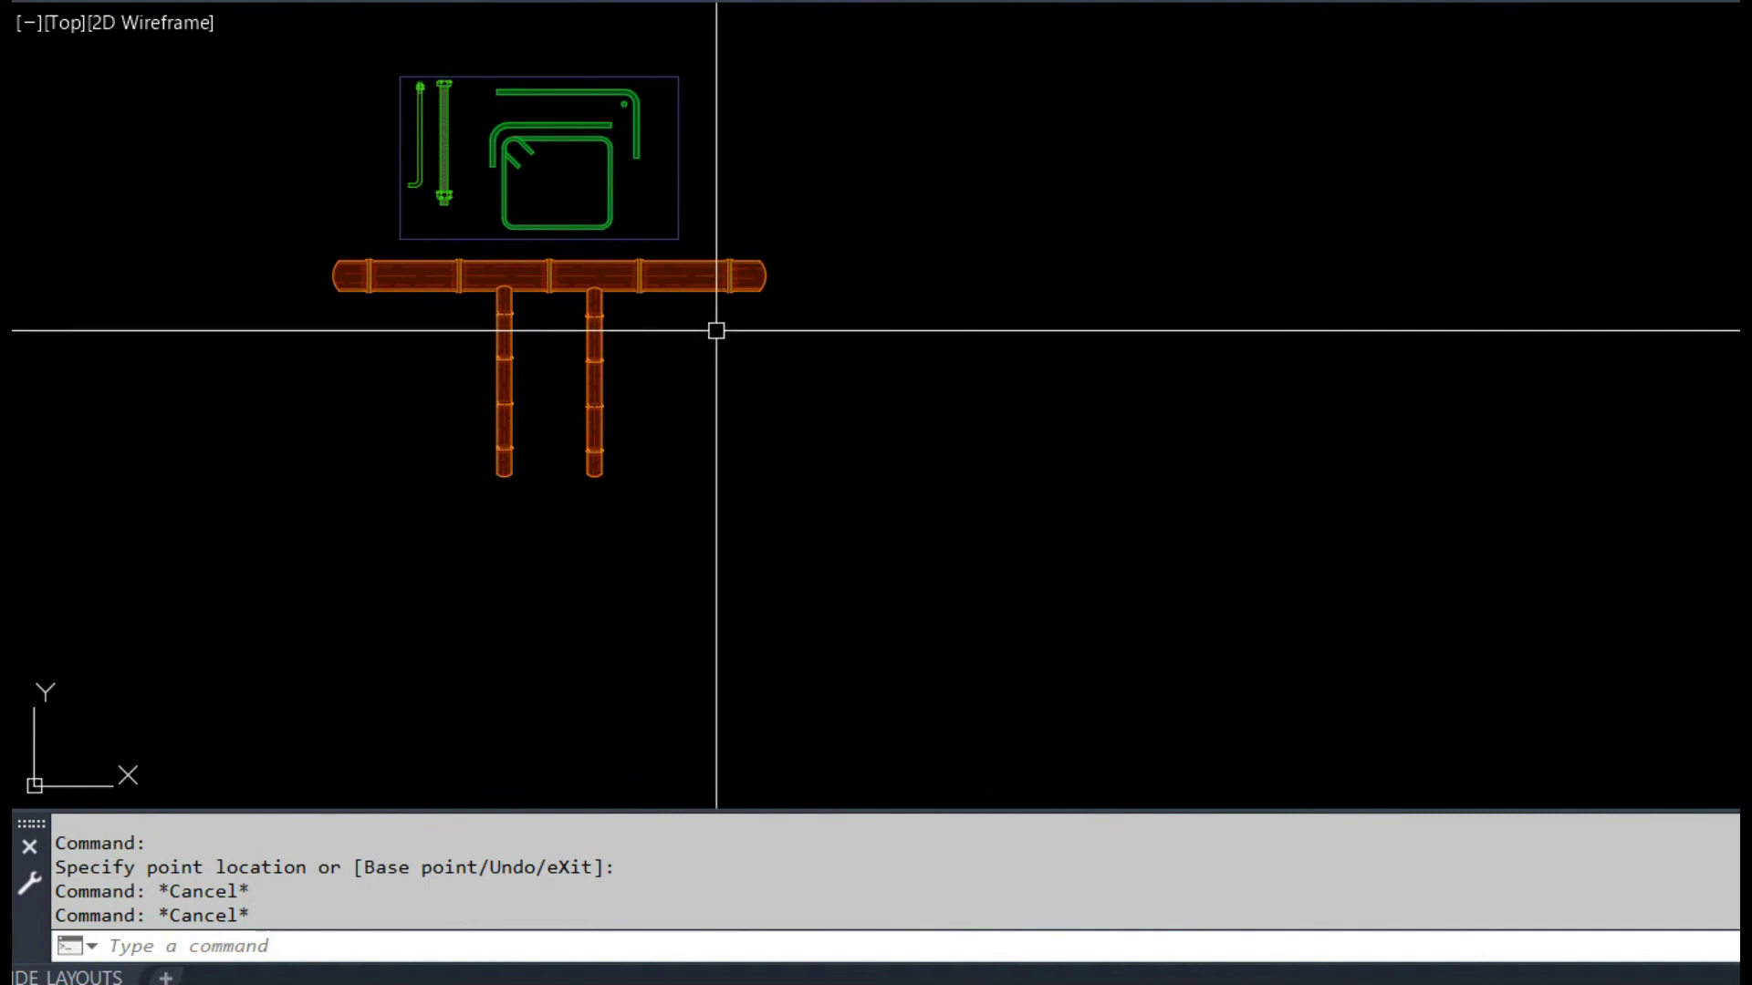
key(Return)
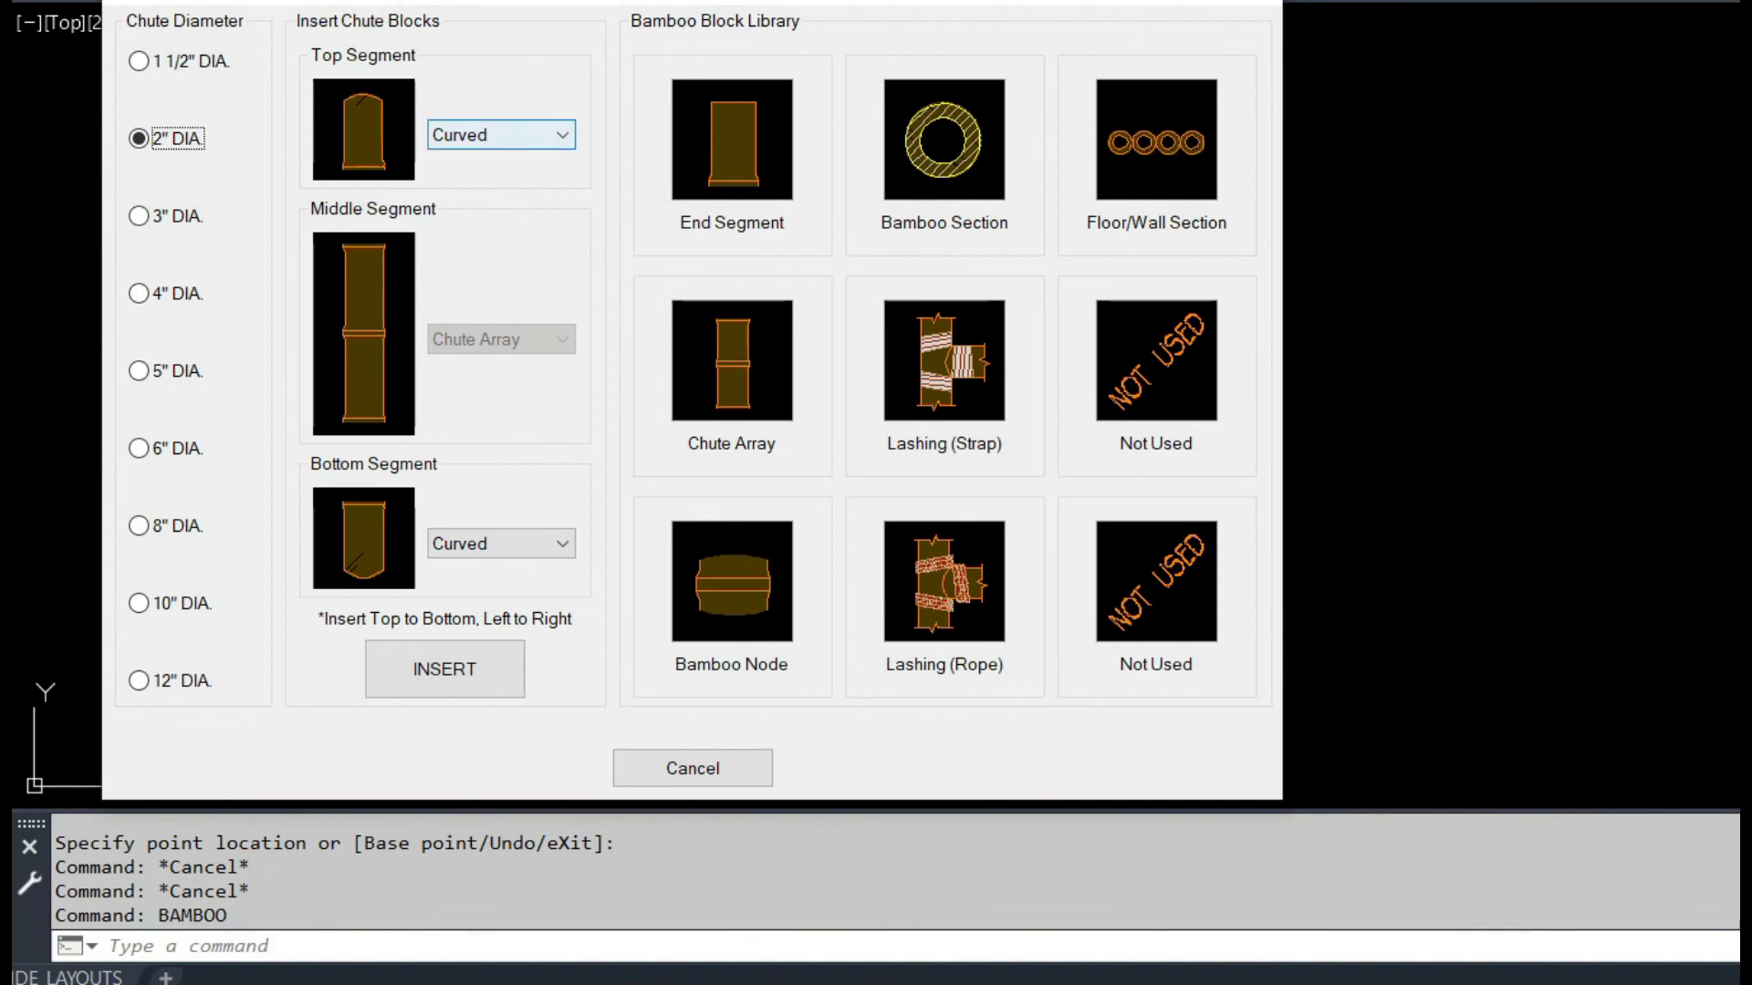
click(511, 134)
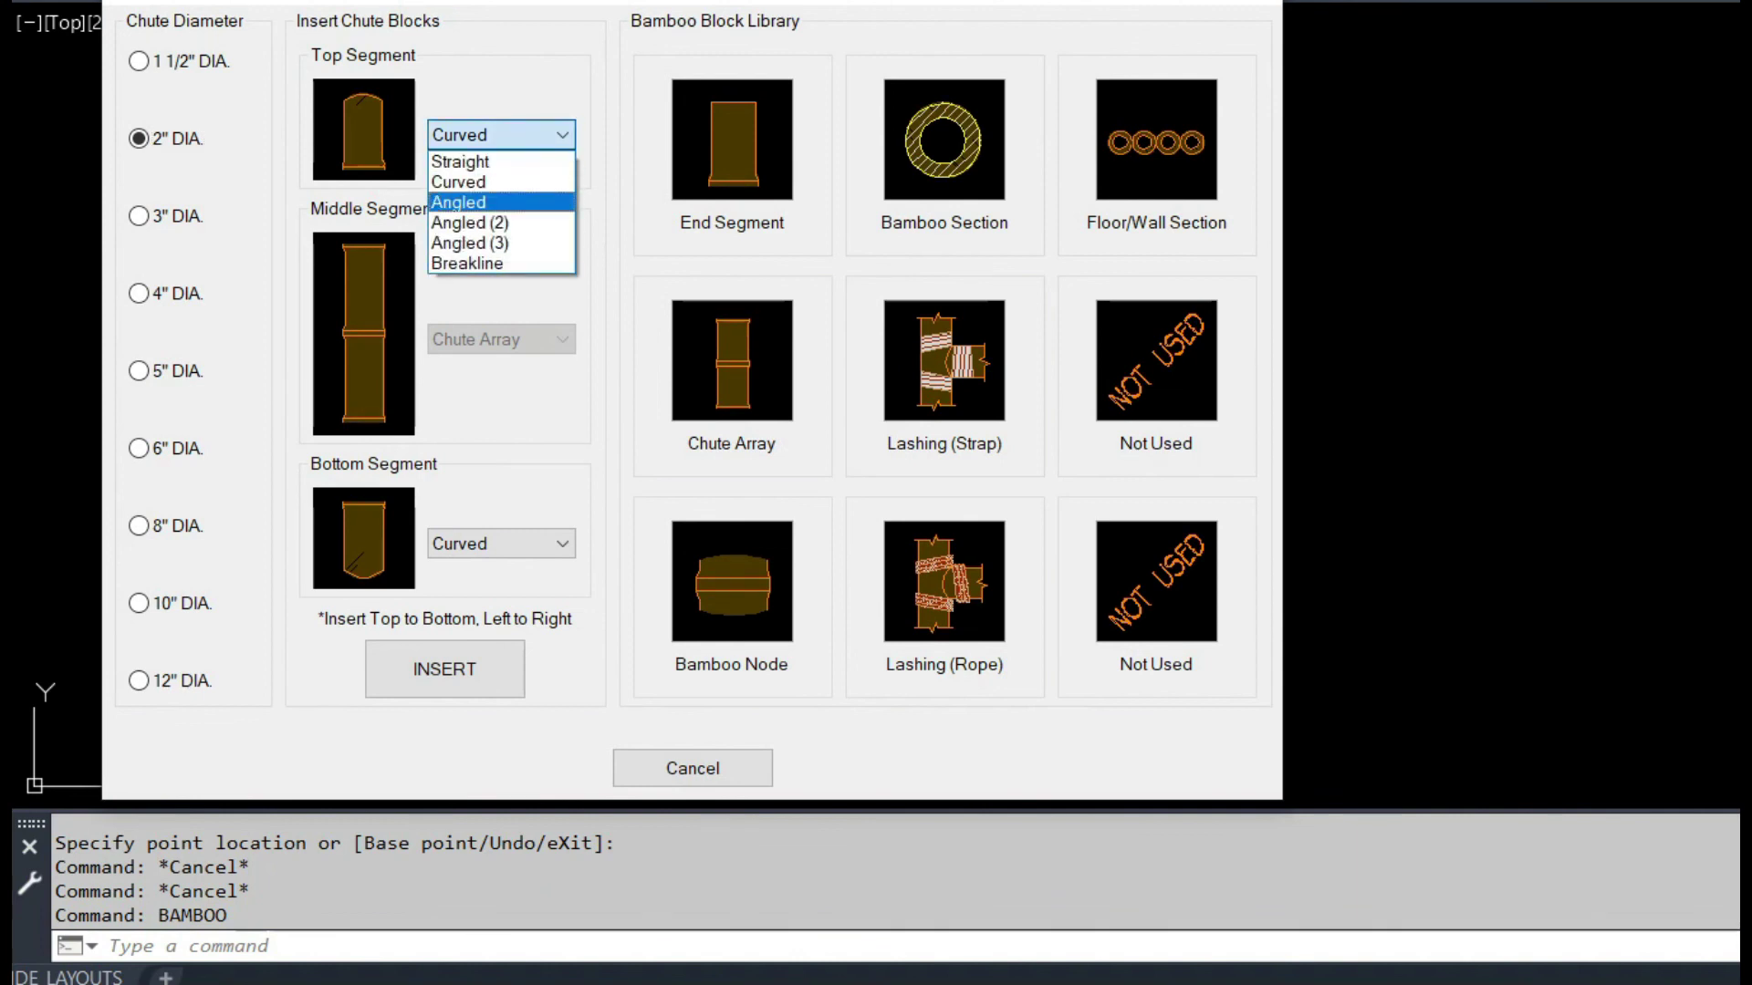
key(Down)
key(Return)
key(alt+Down)
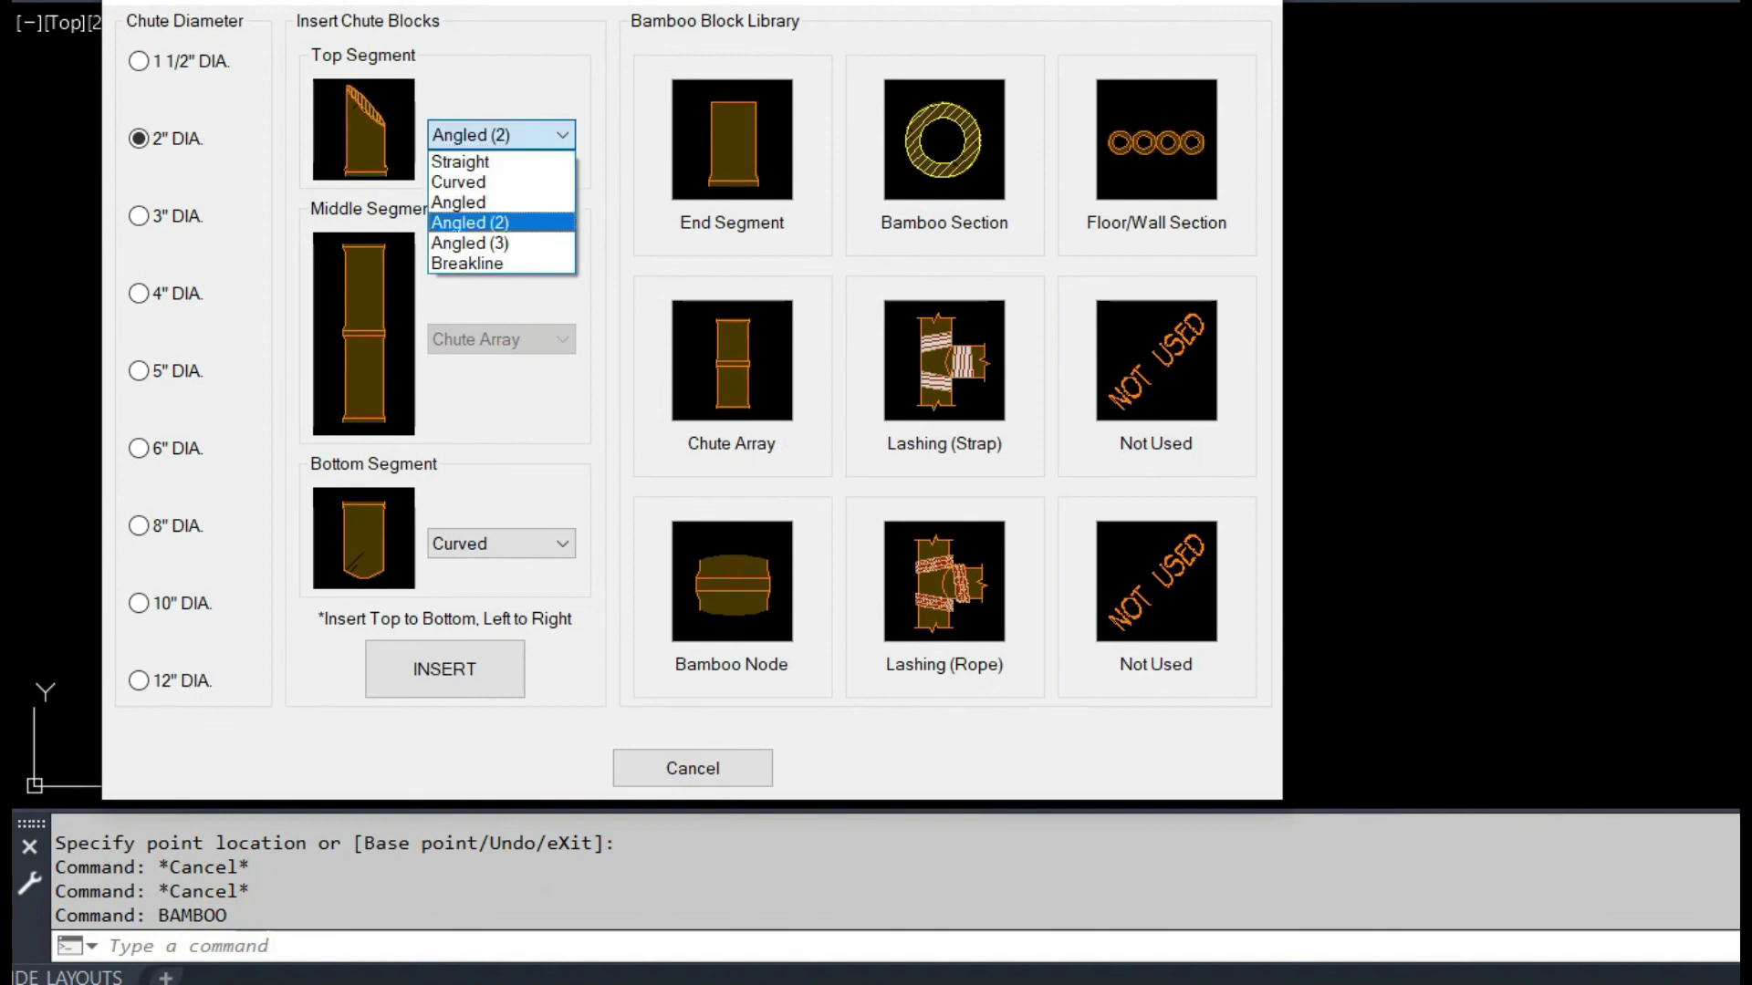
key(Up)
key(Return)
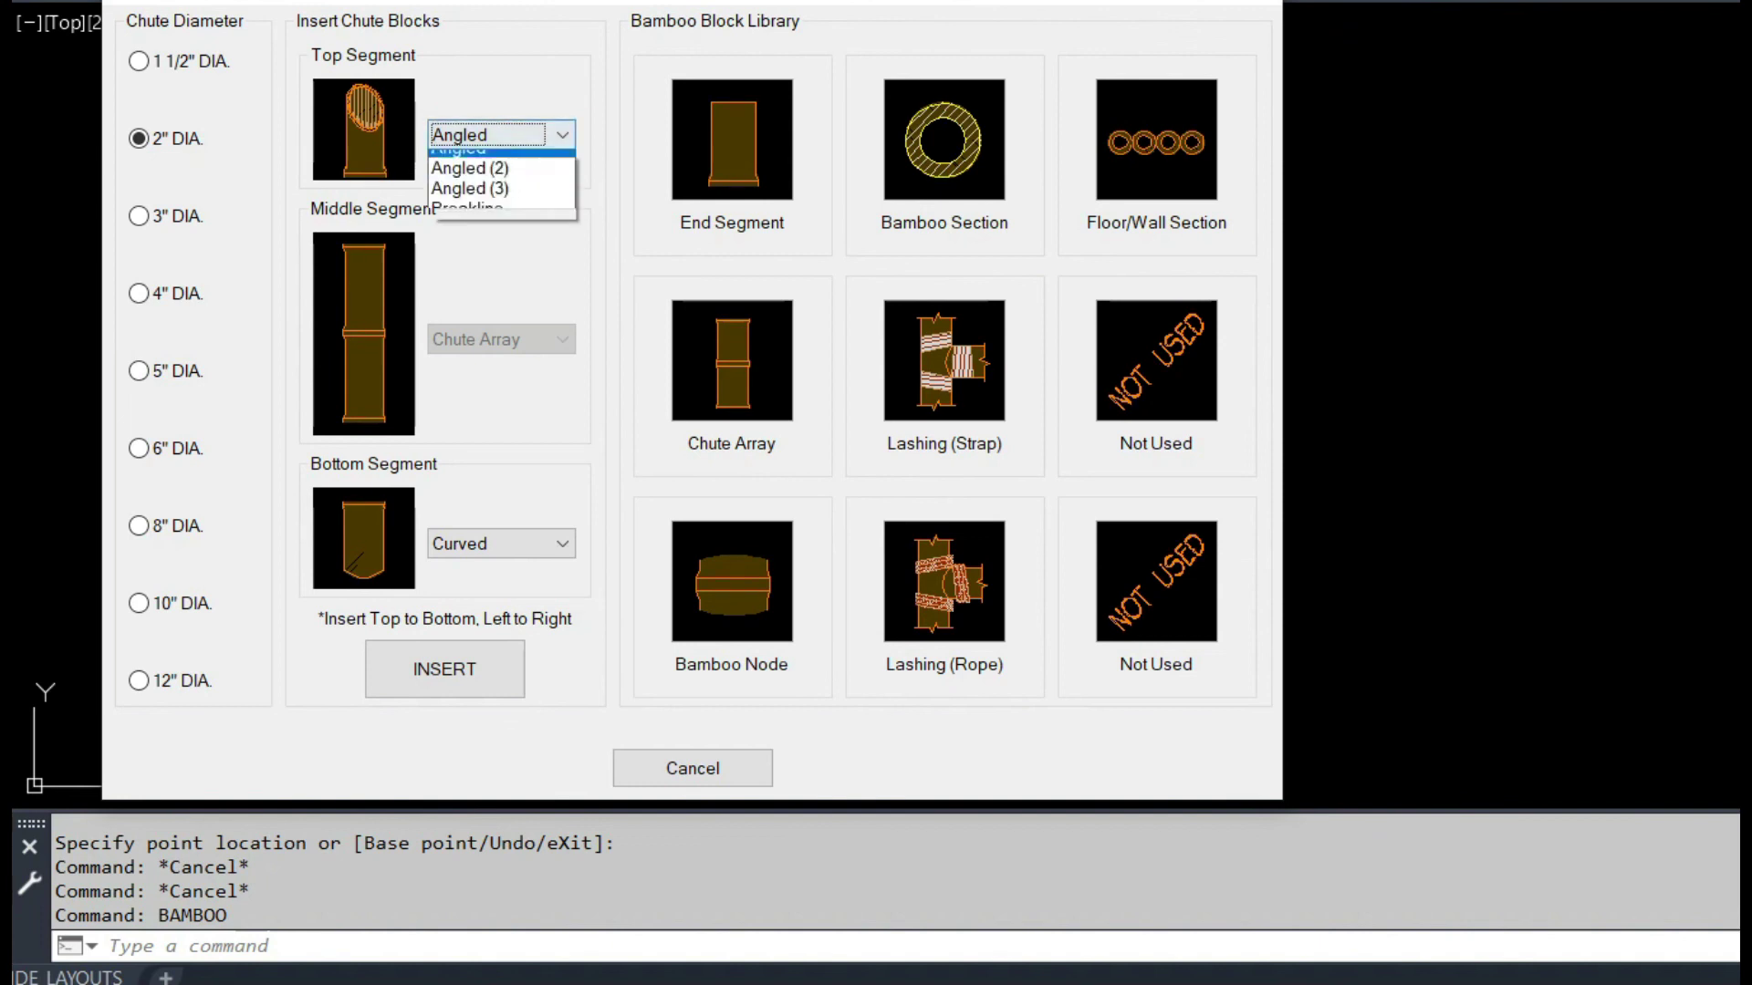
key(Down)
key(Down)
key(Return)
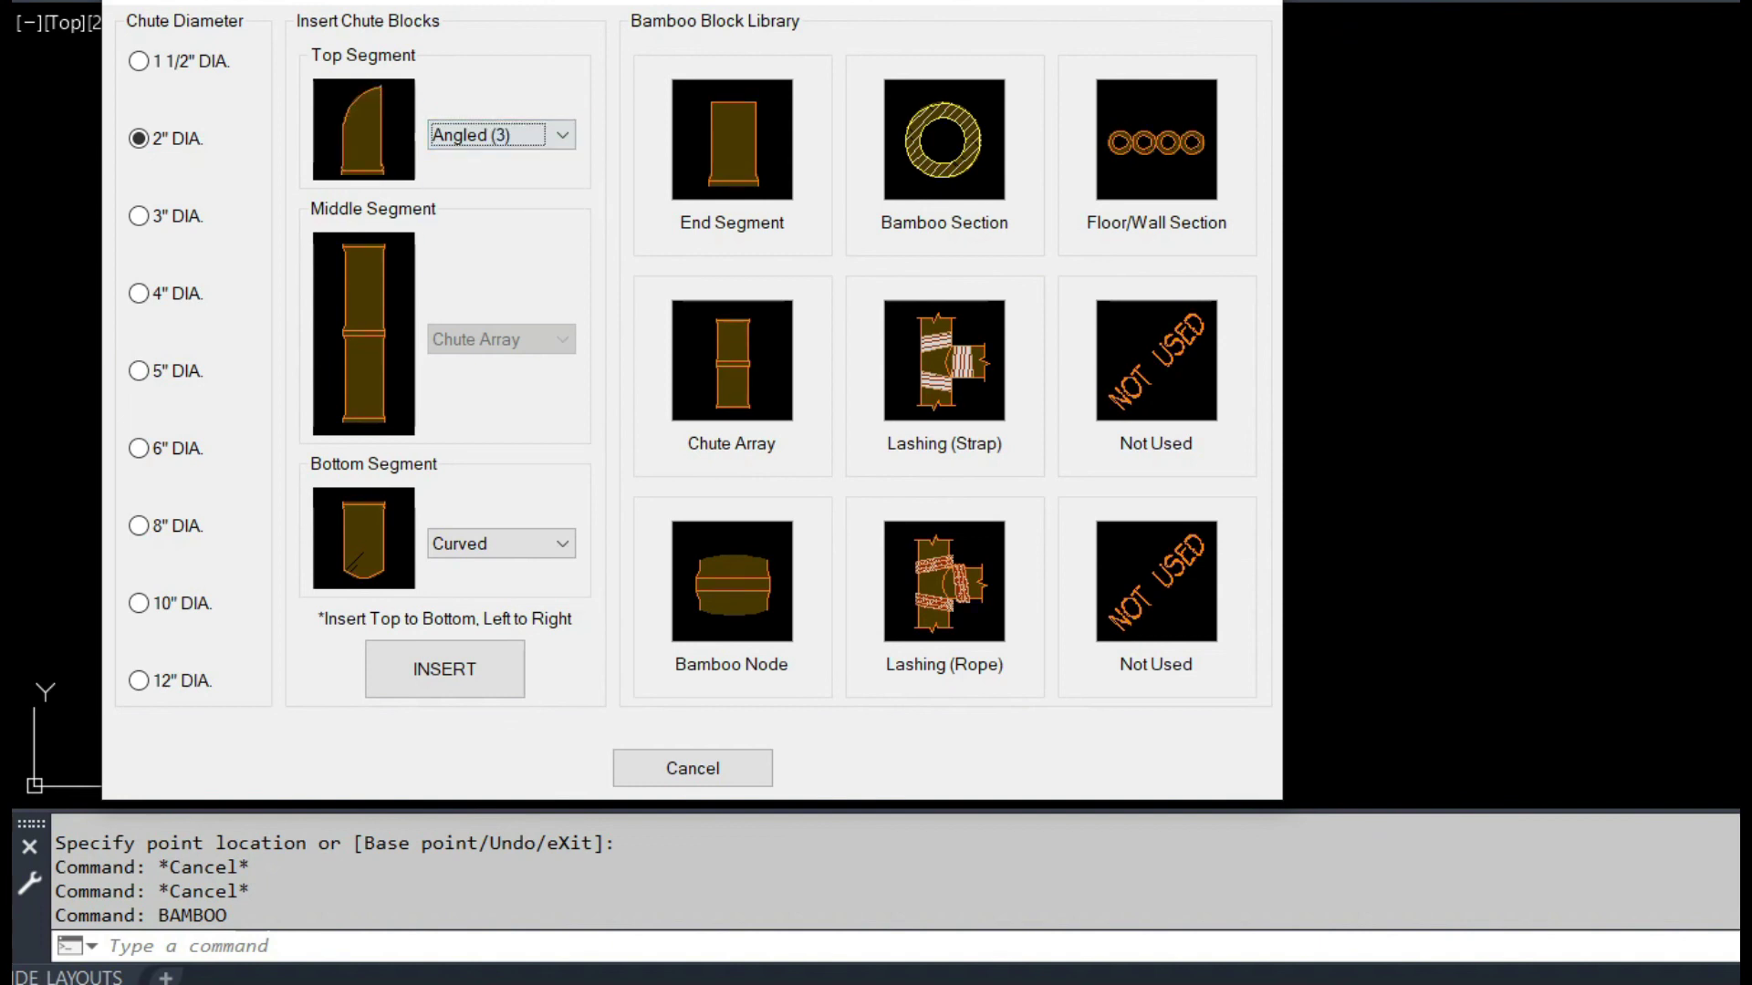
Step: Set the bottom segment to Angled (3) and insert a 2" diameter chute diagonally down to the right from the horizontal chute
key(Tab)
key(alt+Down)
key(Down)
key(Down)
key(Down)
key(Return)
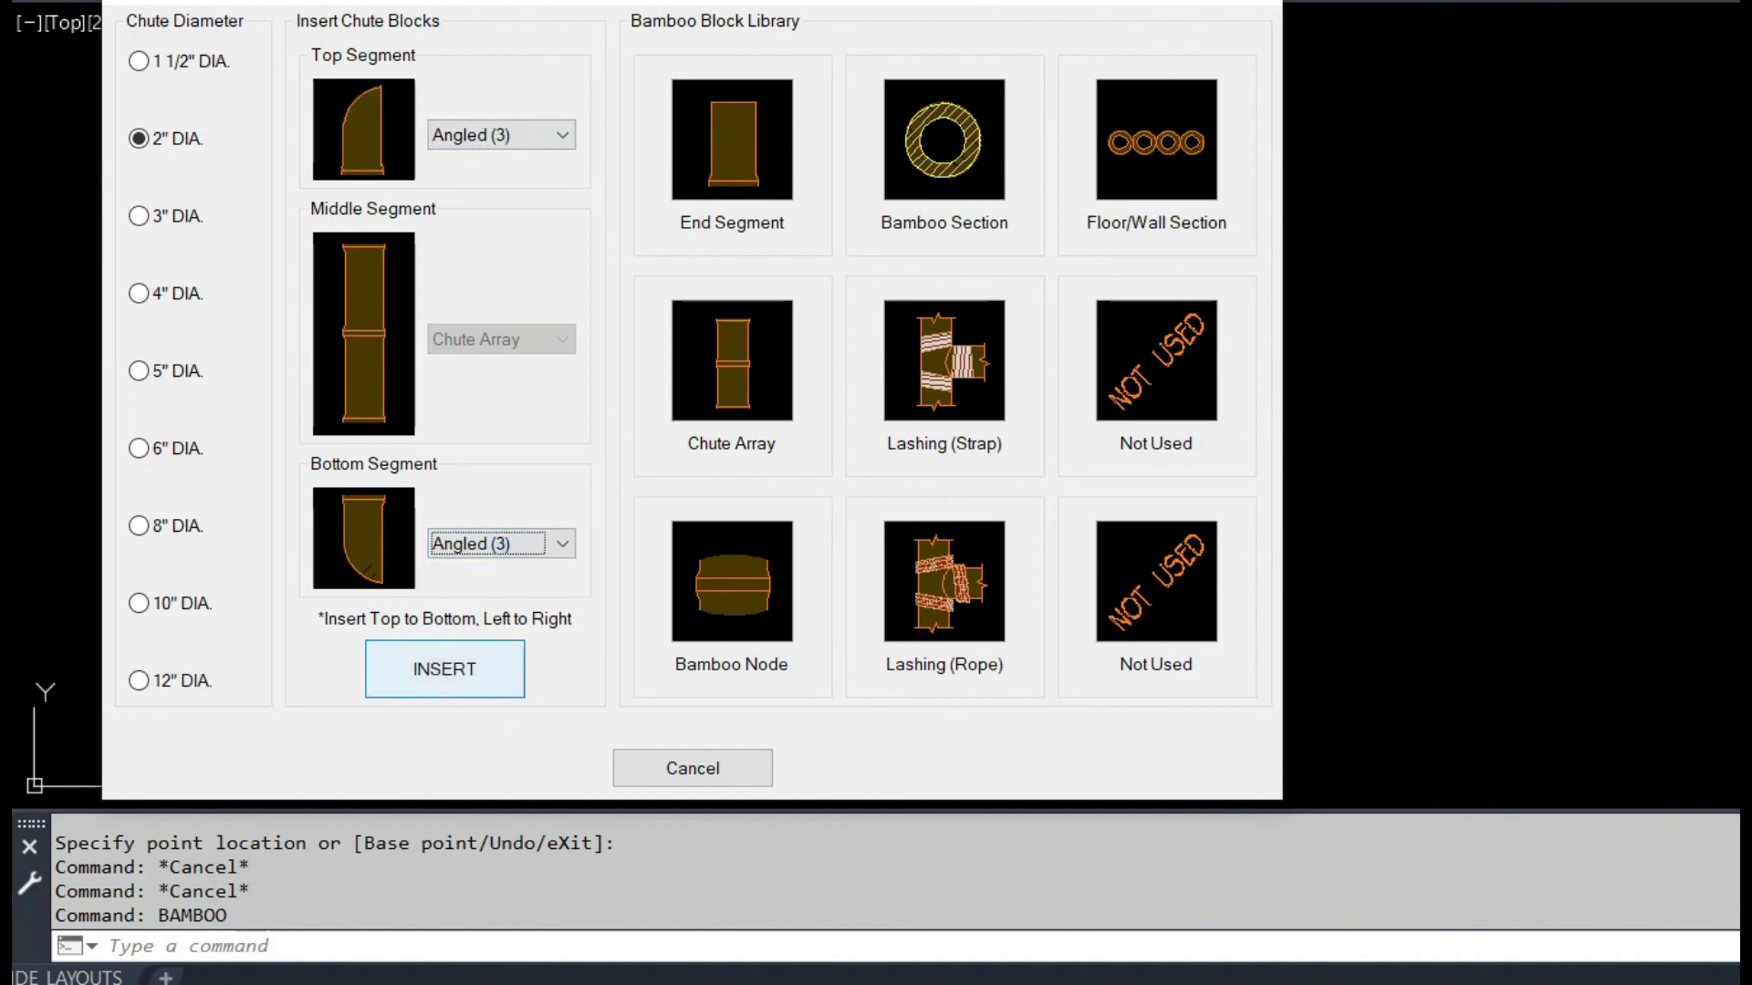
key(Return)
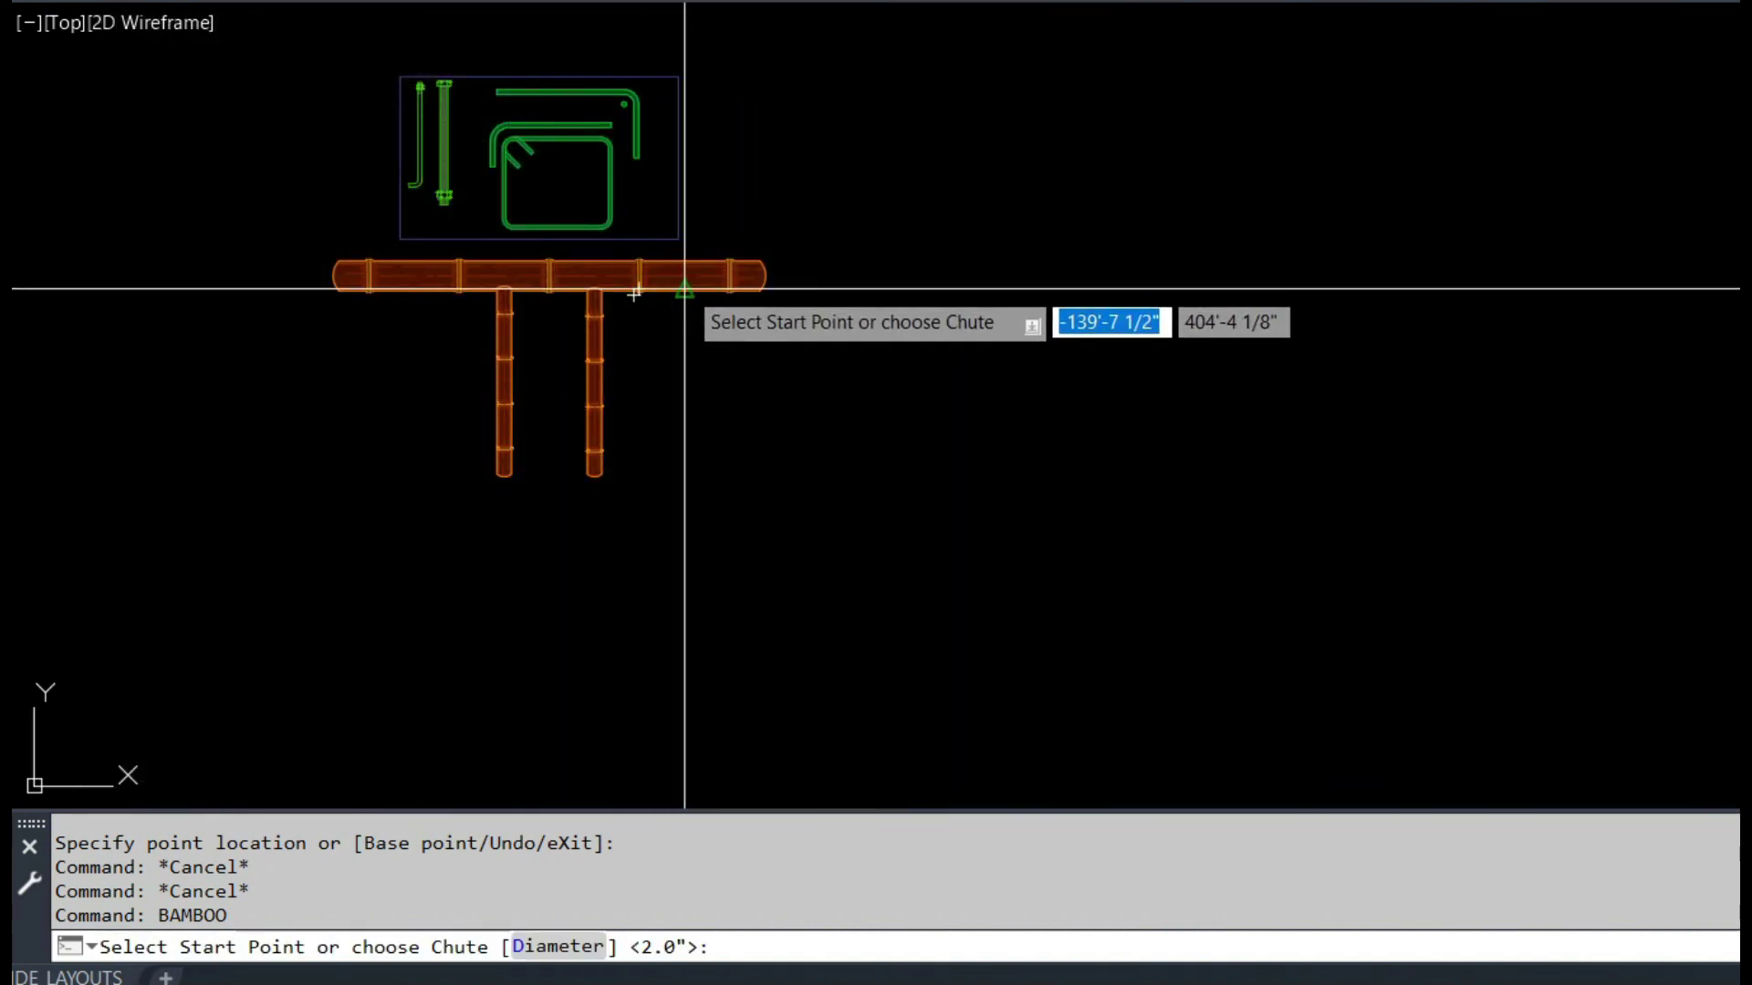
click(685, 289)
click(845, 447)
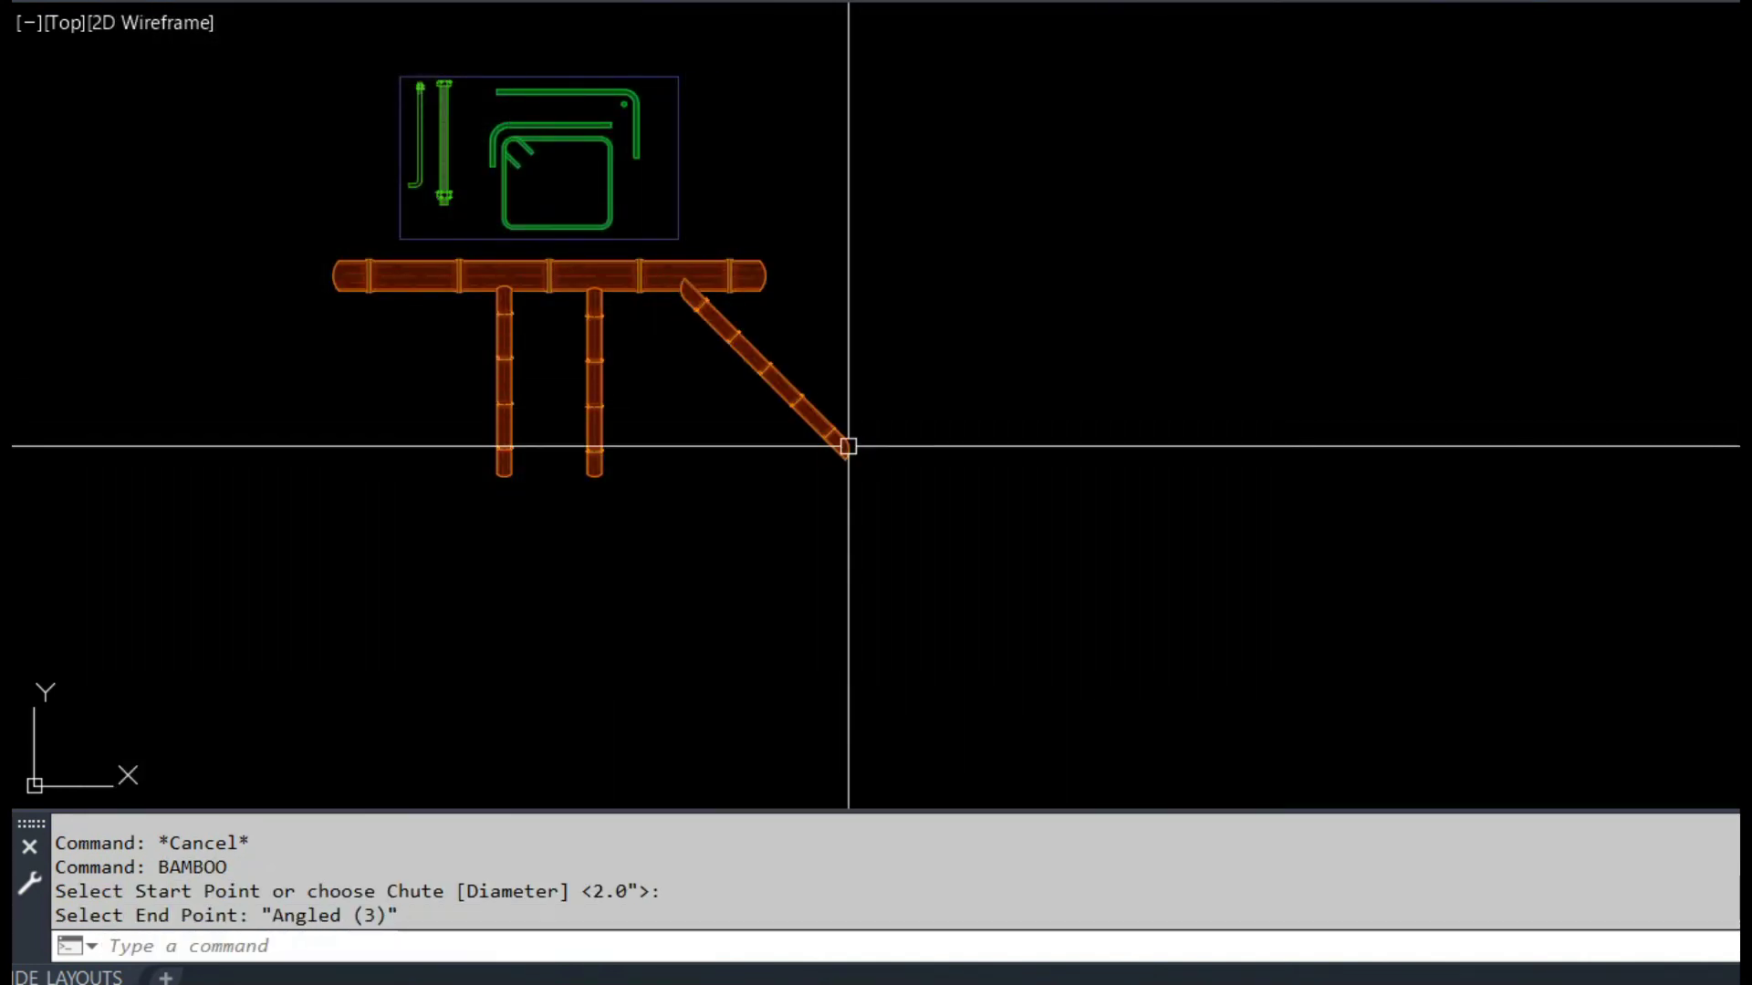
Step: Flip the diagonal chute's angled top end segment so its long edge lies along the horizontal chute
scroll(708, 276, up, 4)
click(640, 315)
scroll(641, 314, up, 3)
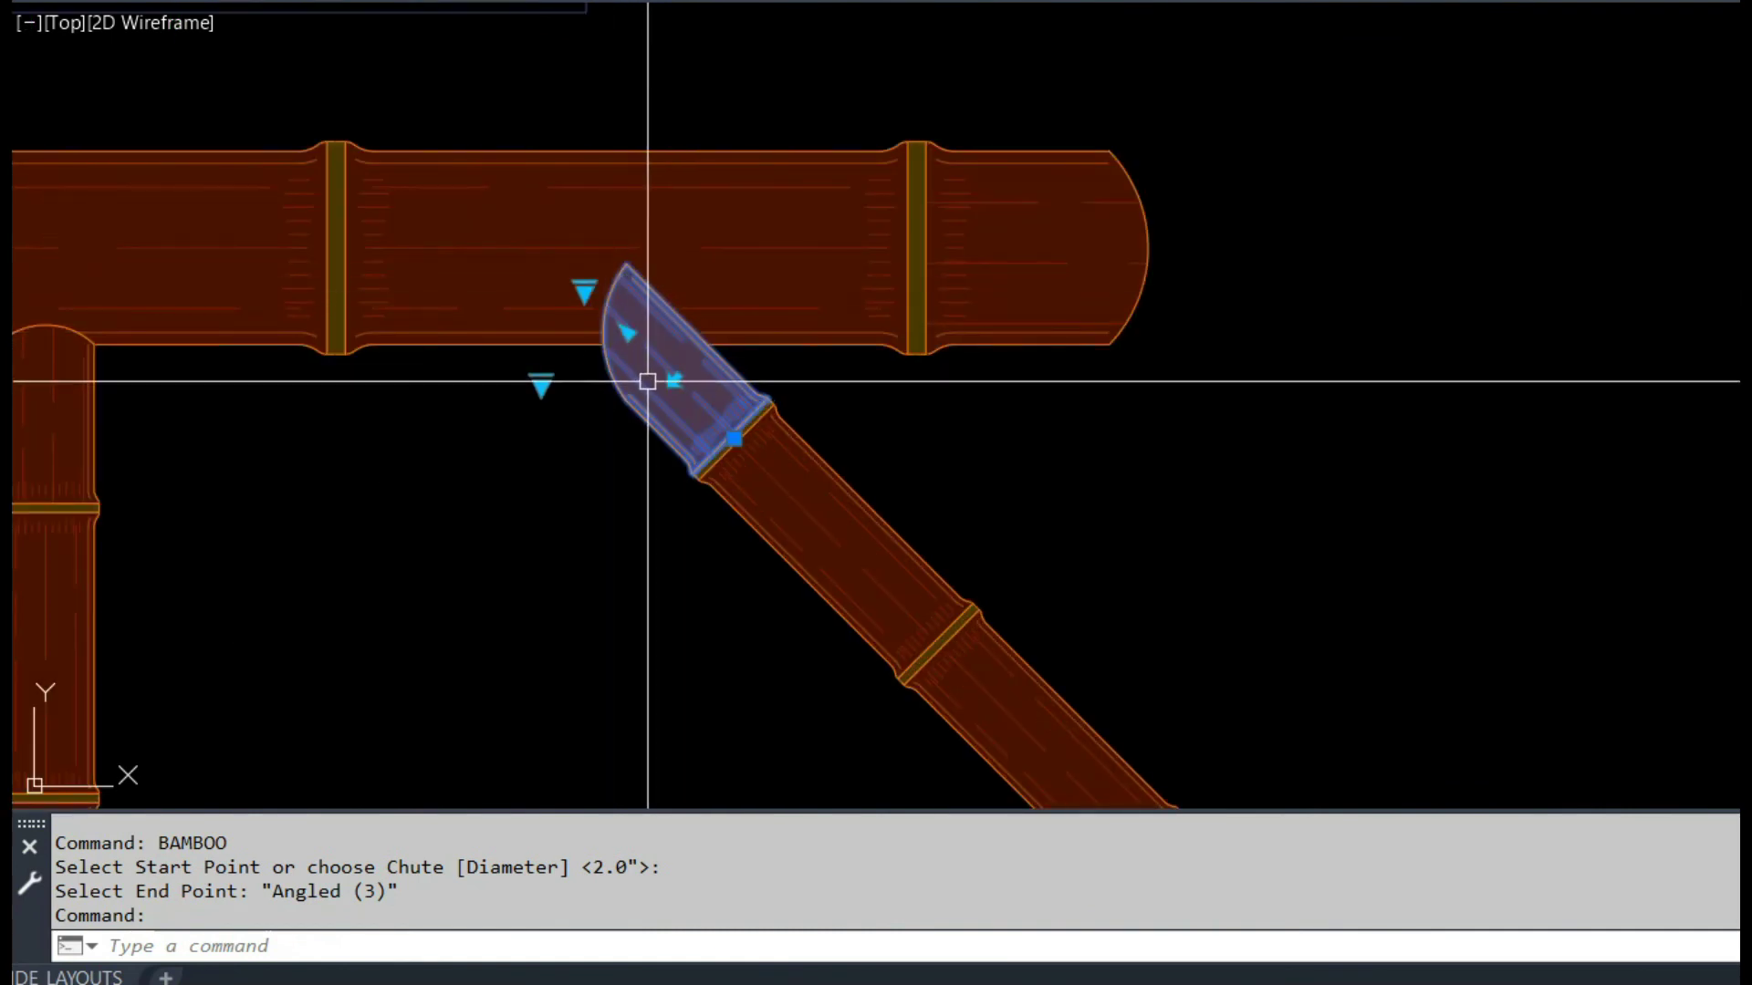
scroll(809, 391, down, 5)
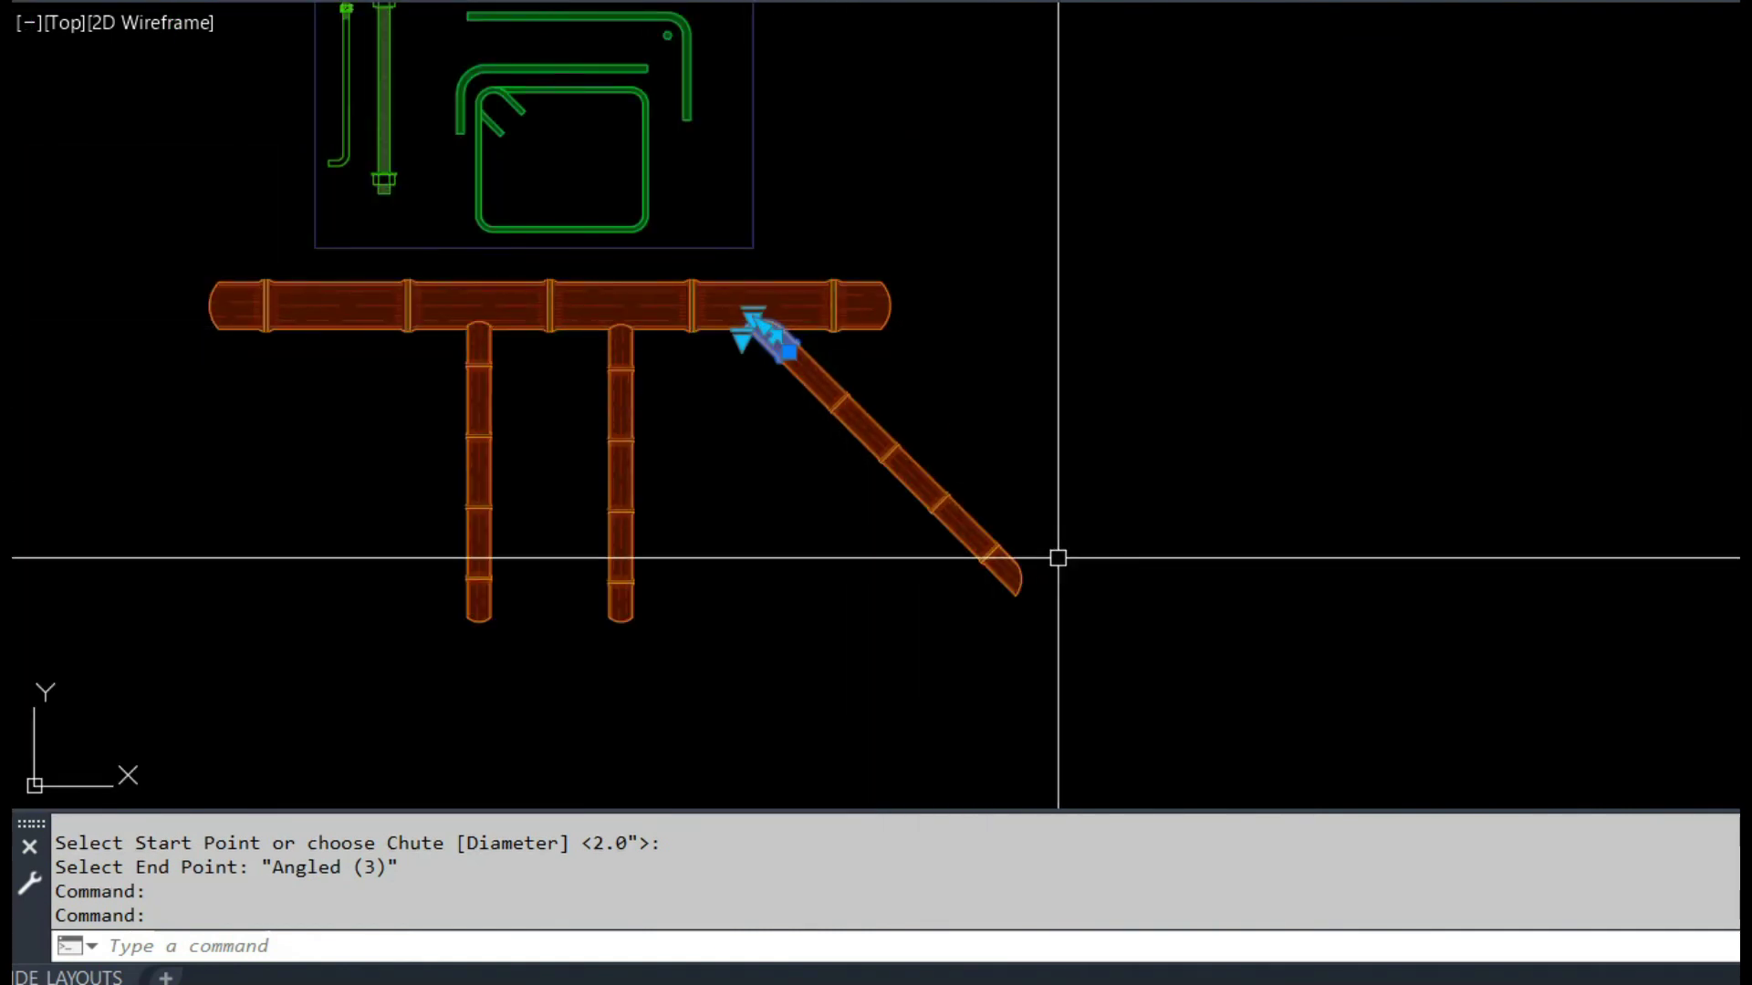
key(Escape)
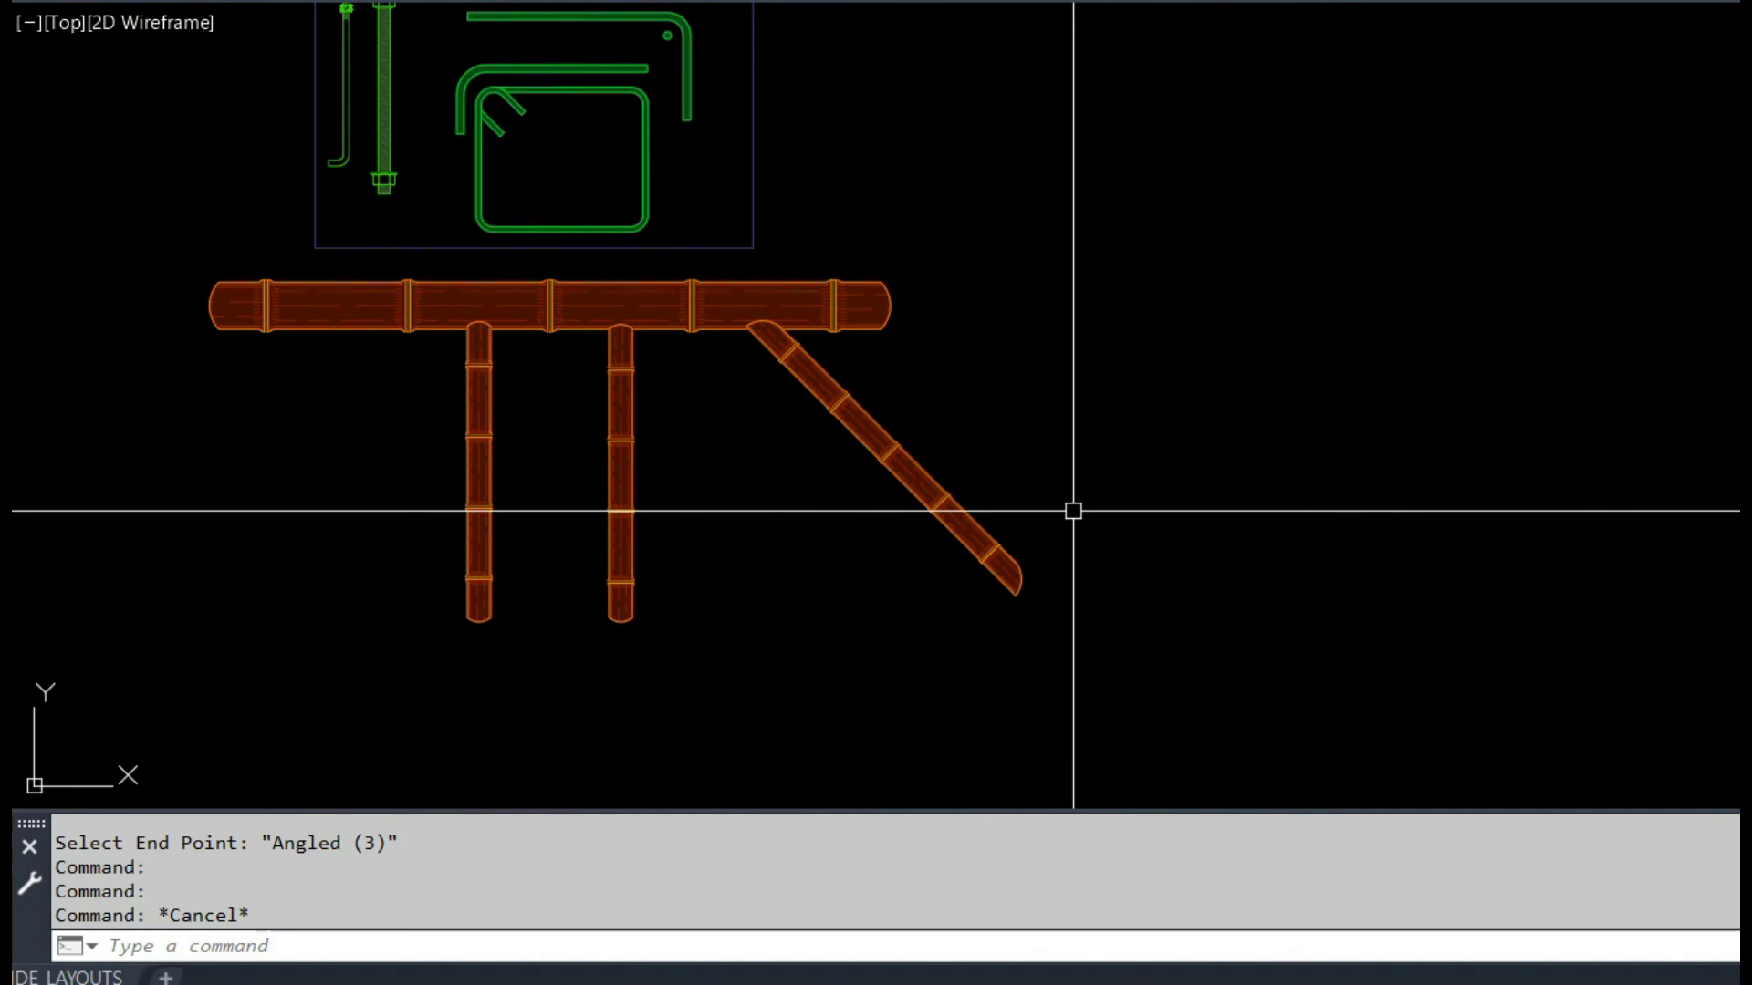
Step: Change the horizontal chute's right end segment to Breakline and move it away to the right of the chute
click(871, 310)
click(910, 301)
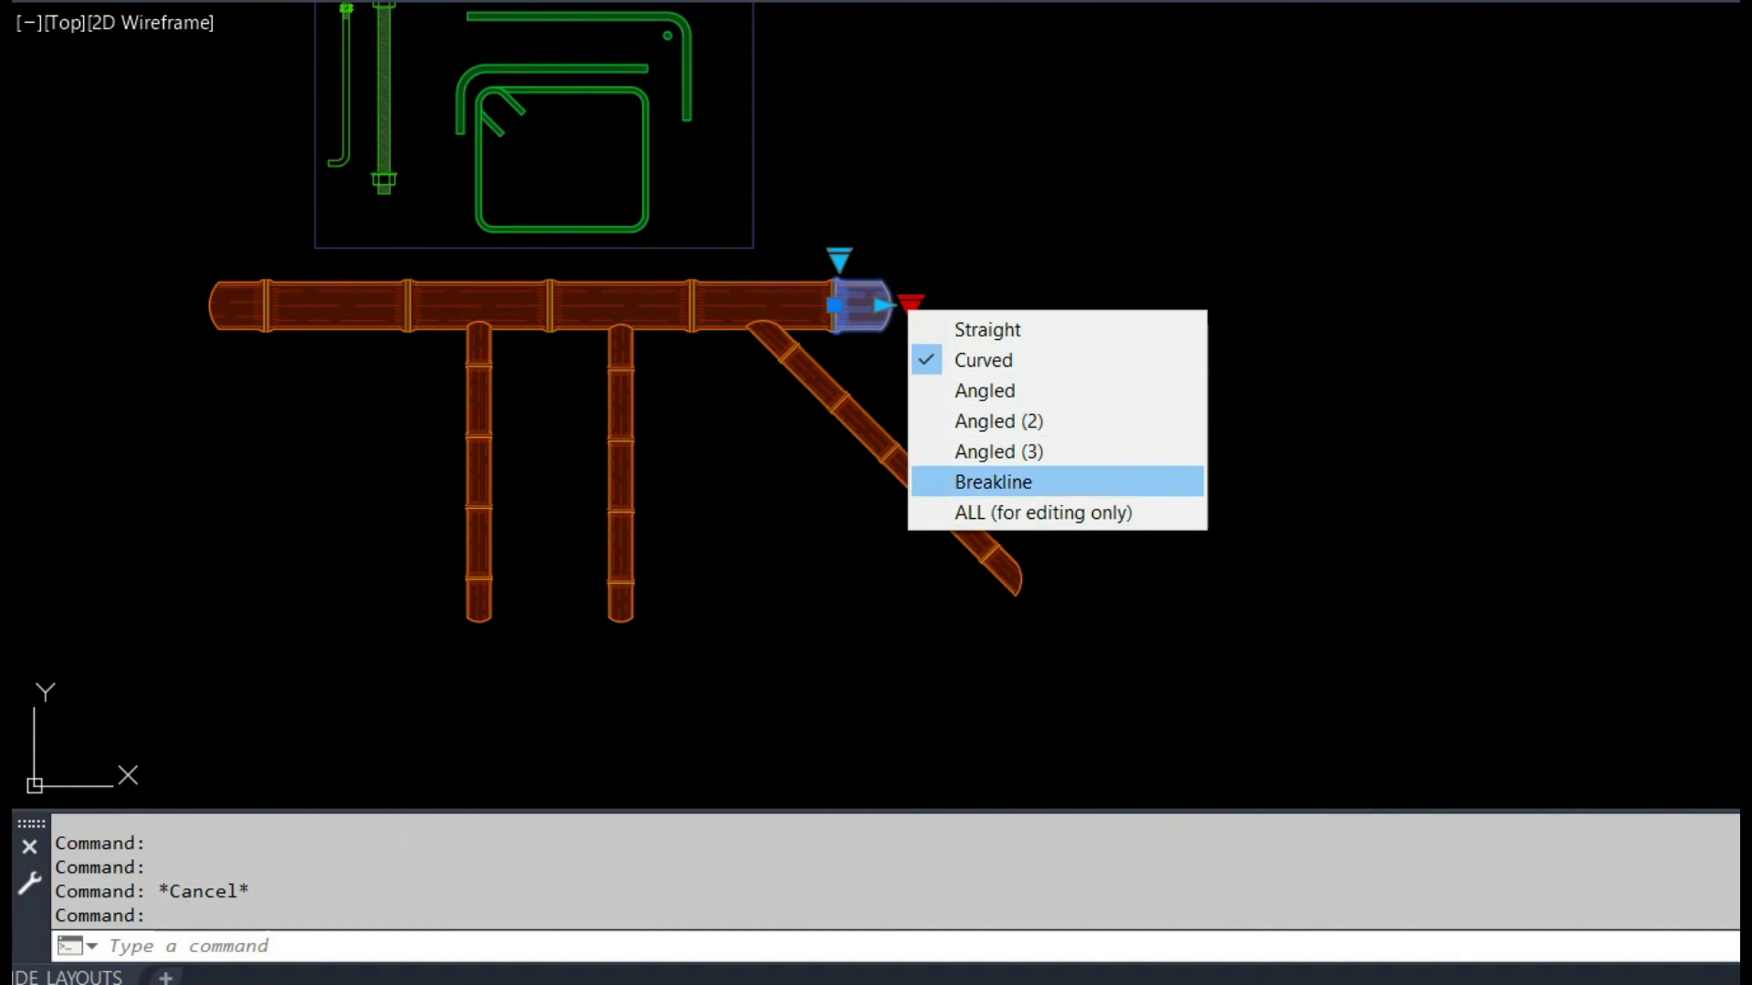
click(992, 482)
key(Escape)
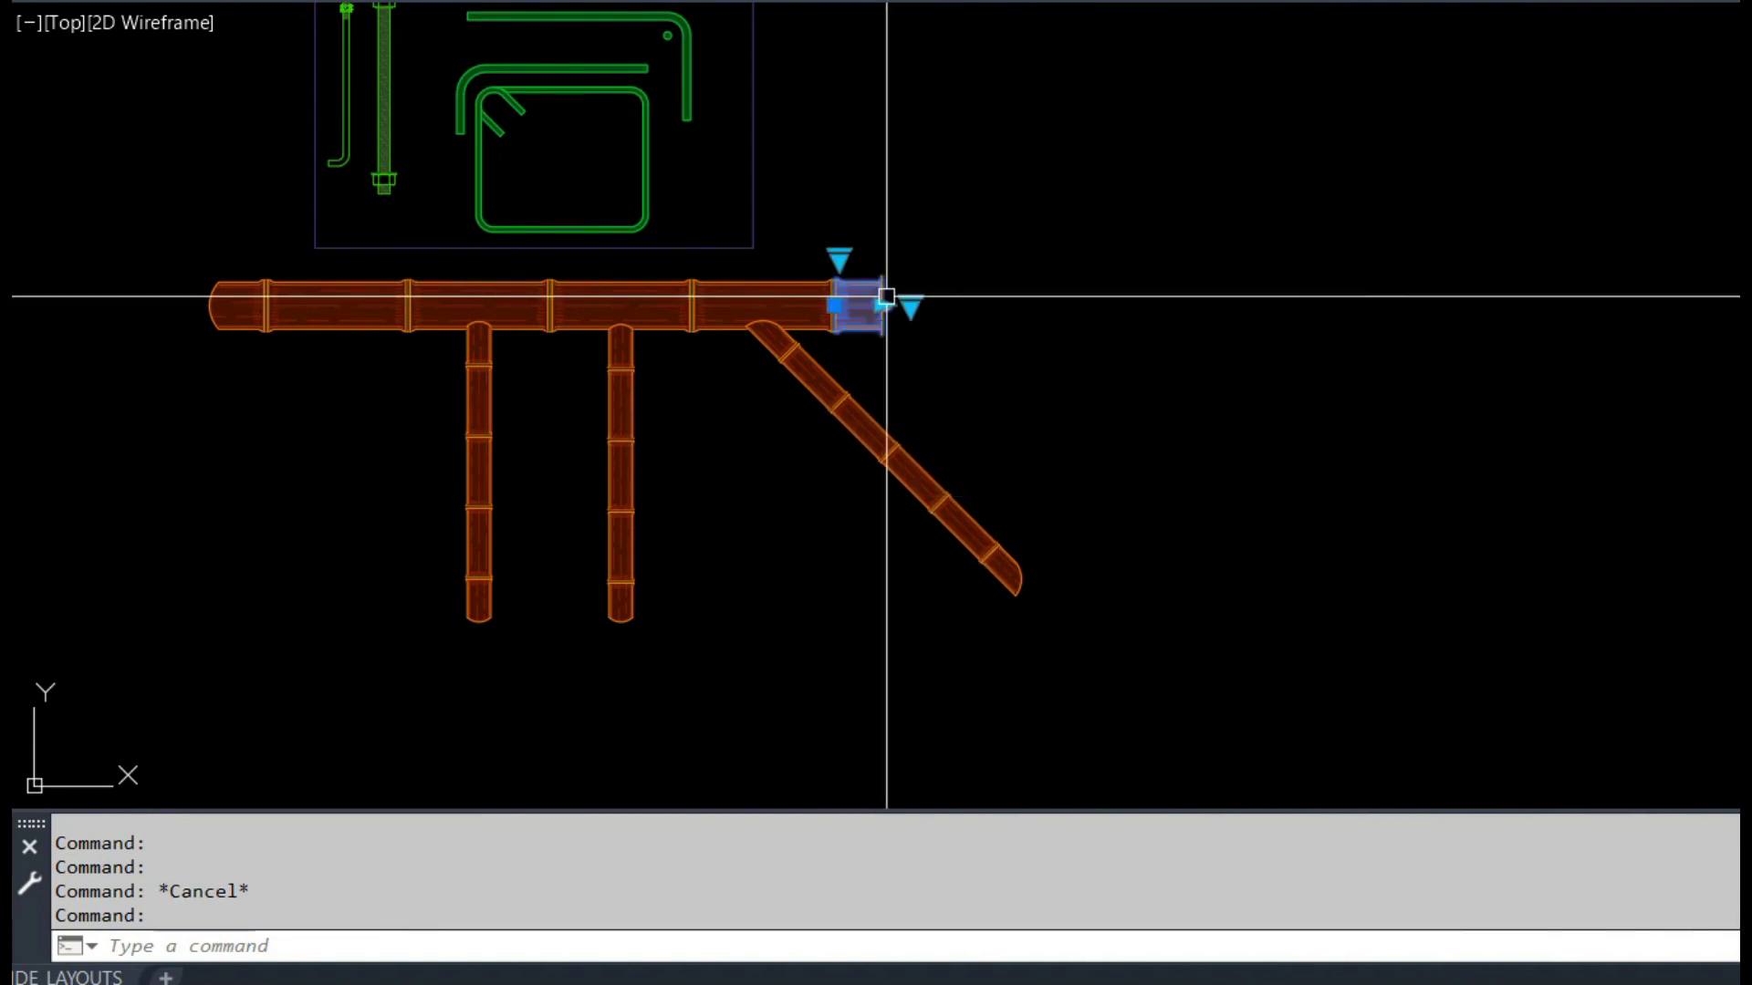
click(834, 303)
key(Escape)
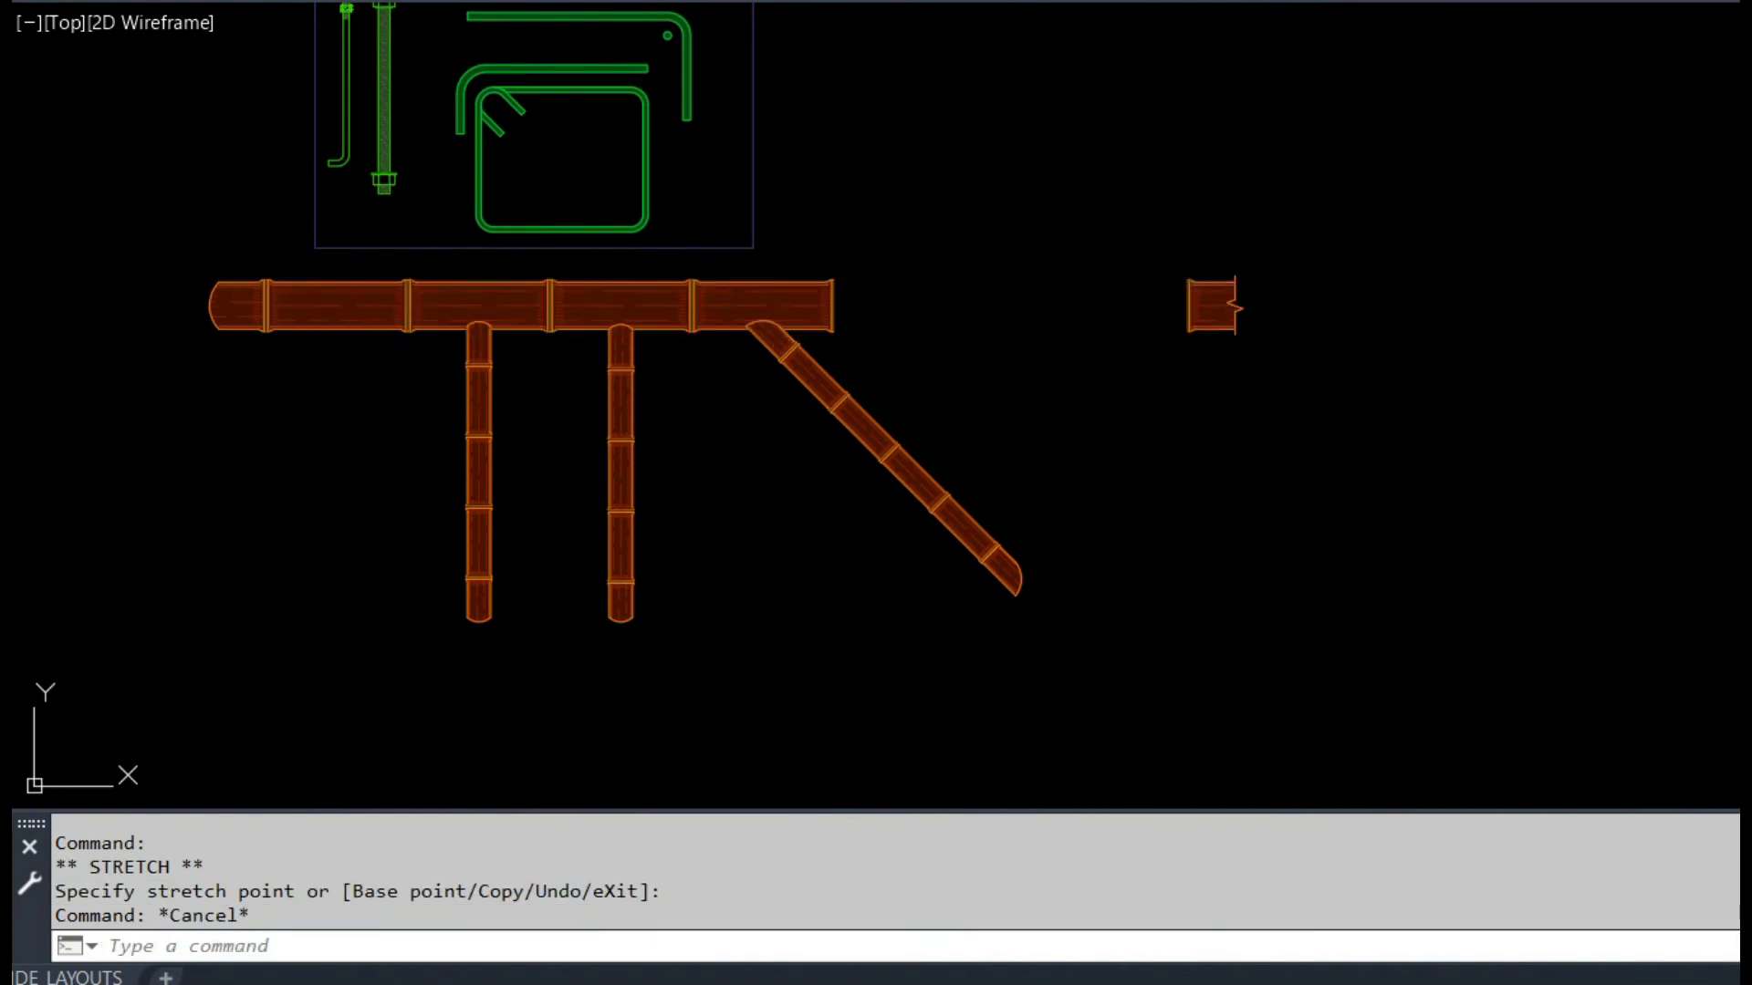
Step: Stretch the horizontal chute's middle array to the right by two more segments
click(826, 301)
click(834, 305)
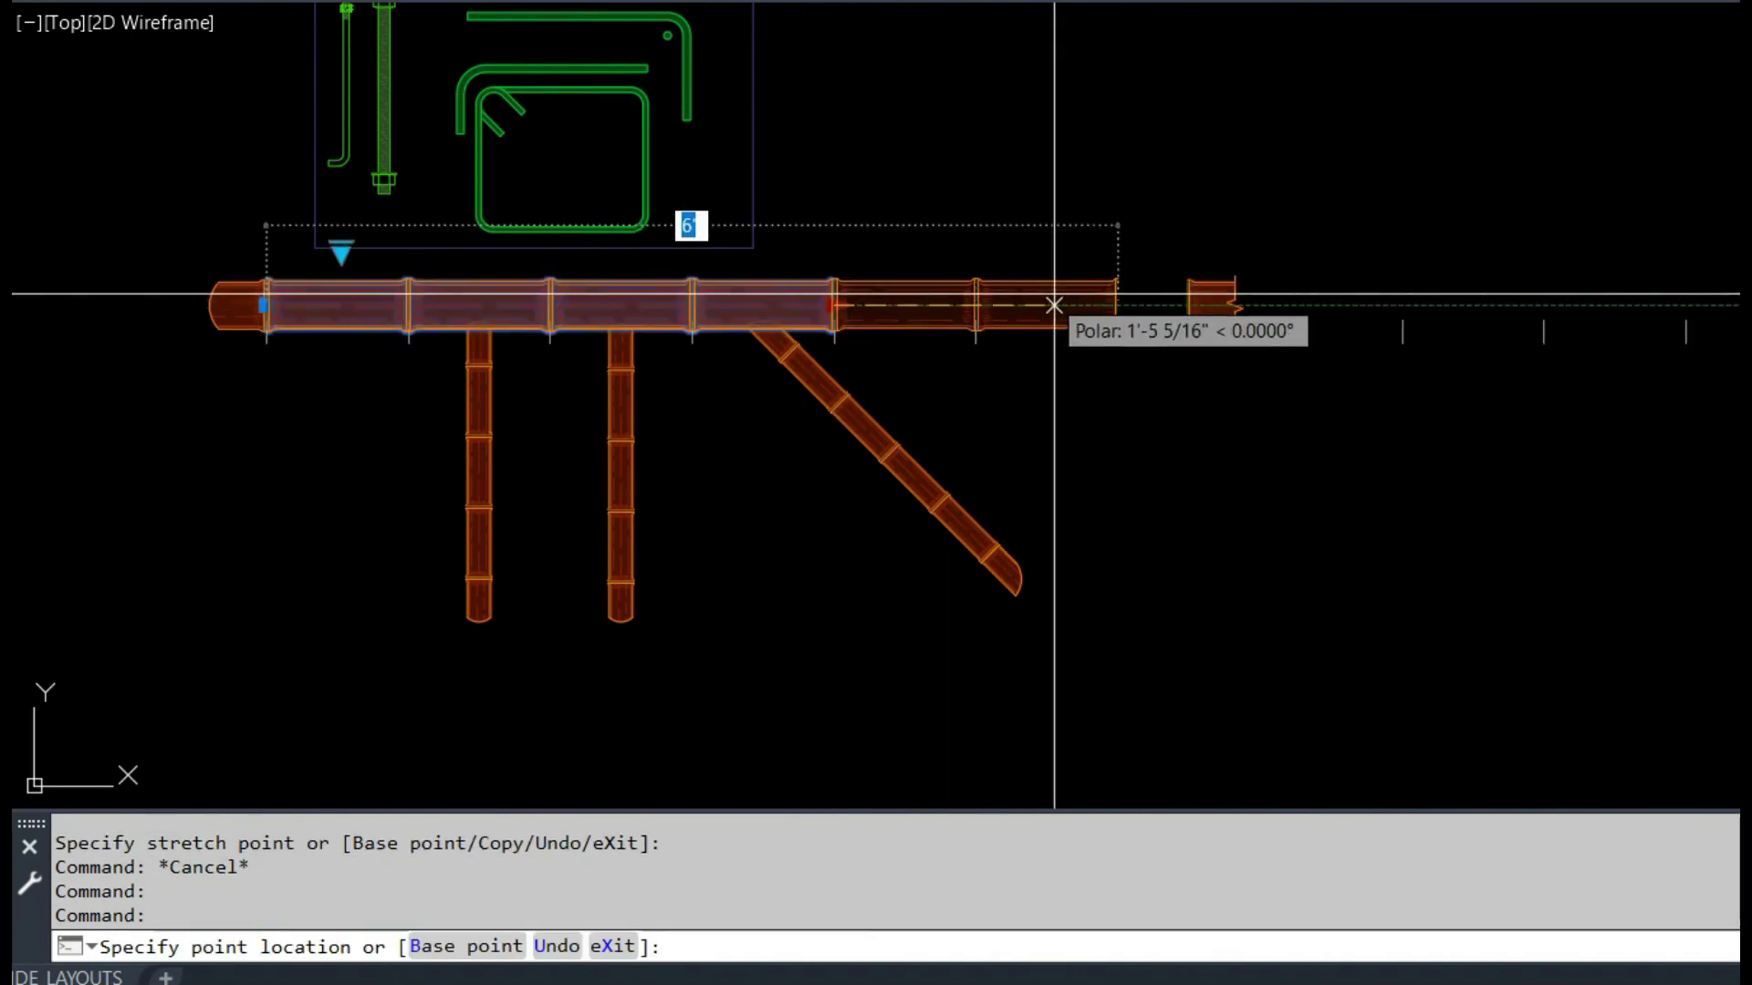
click(1115, 305)
key(Escape)
Step: Move the detached breakline end segment onto the right end of the lengthened horizontal chute
click(1220, 313)
click(1189, 307)
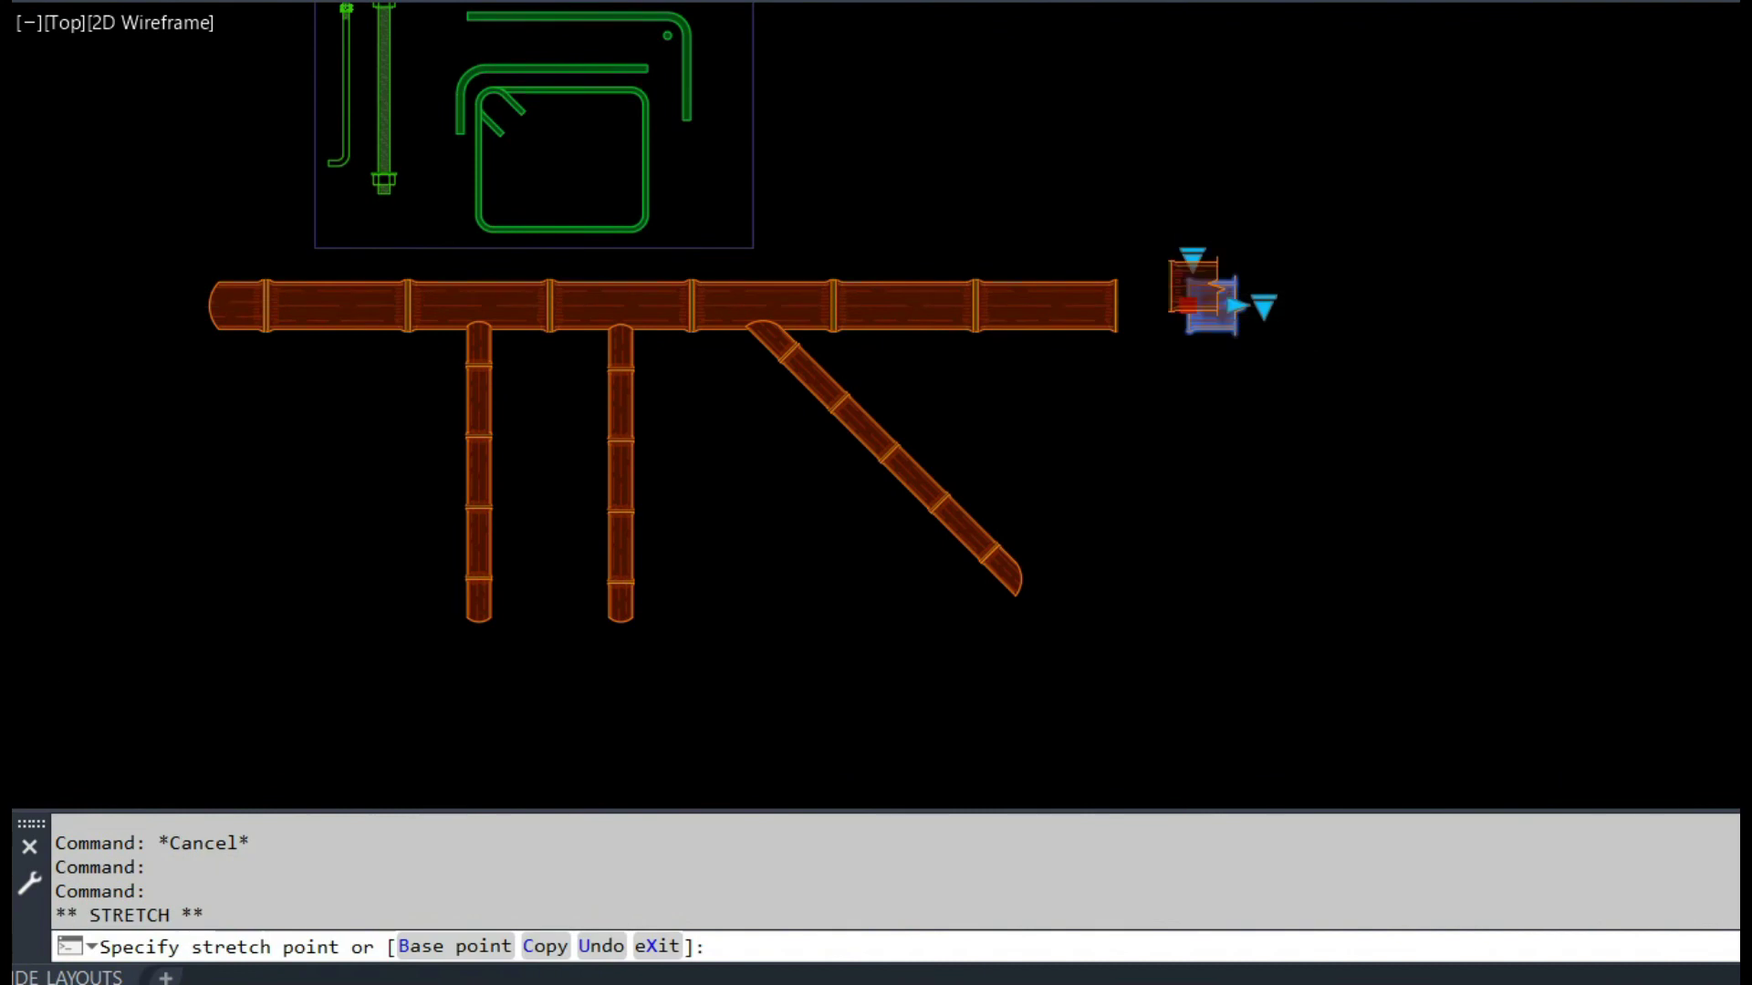
scroll(939, 301, up, 4)
key(Escape)
scroll(1268, 265, down, 8)
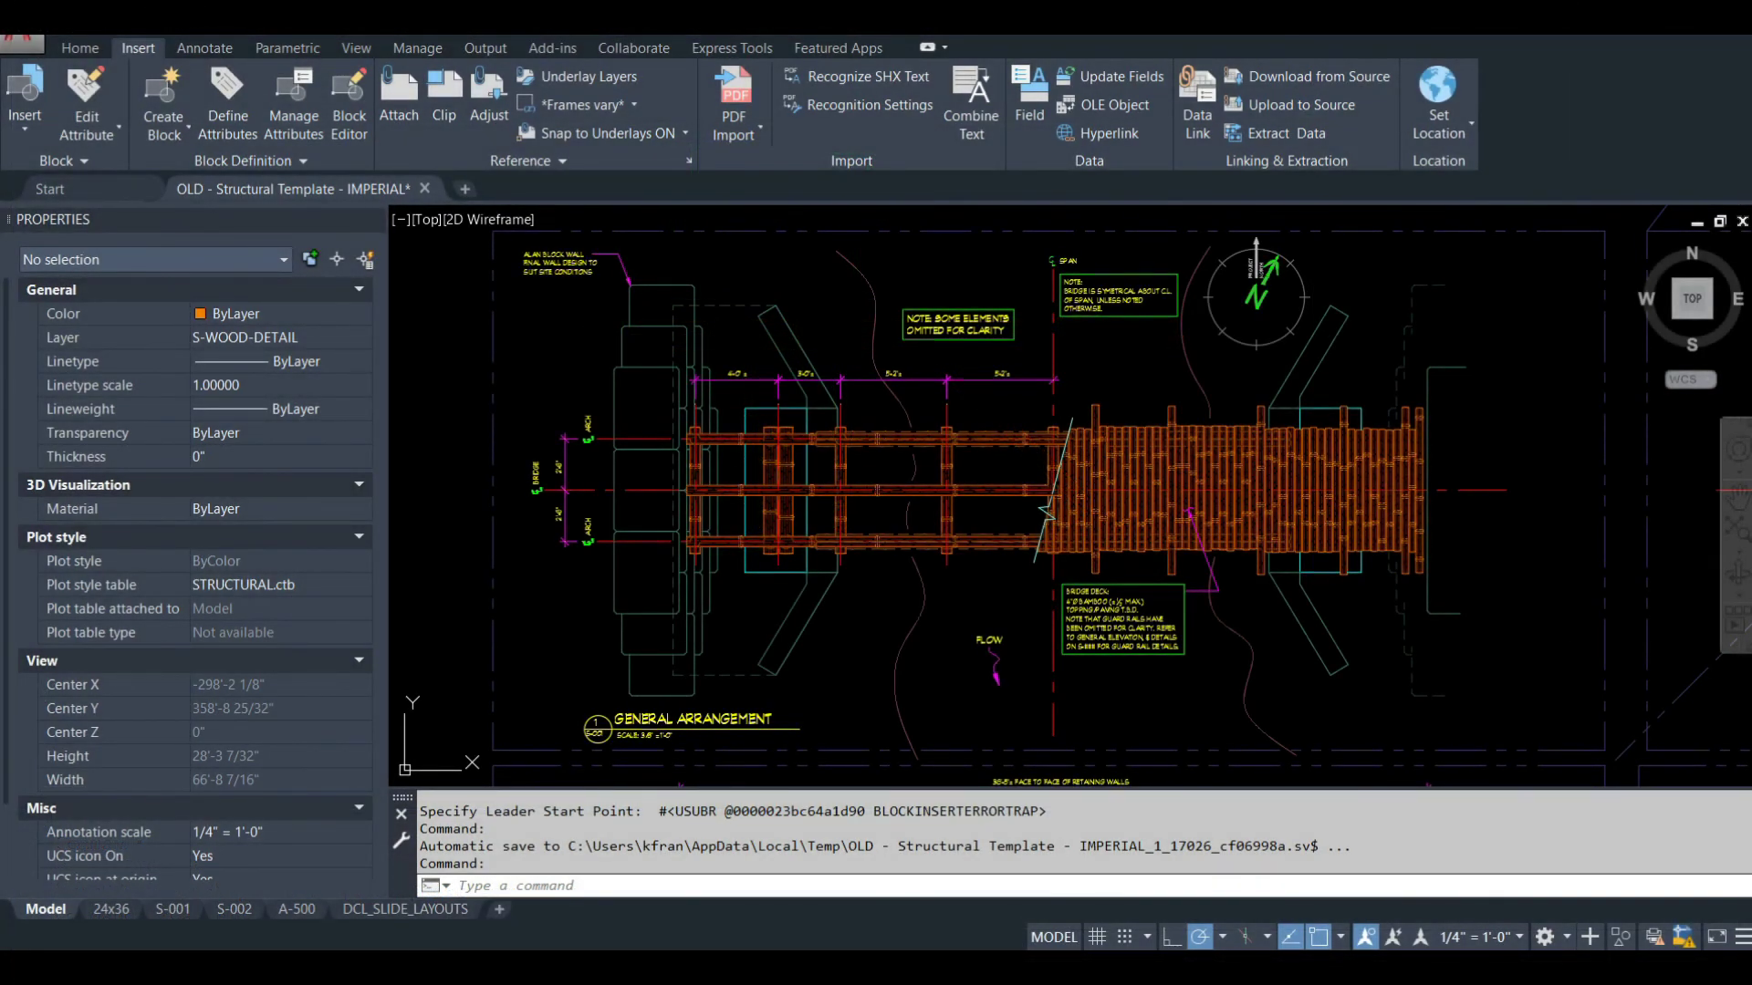
Step: Examine the finished bamboo bridge drawings, from the general arrangement plan down to the general elevation's abutments and piles
mouse_move(1027, 489)
middle_down()
mouse_move(634, 534)
mouse_move(711, 383)
mouse_move(939, 474)
mouse_move(1129, 307)
middle_up()
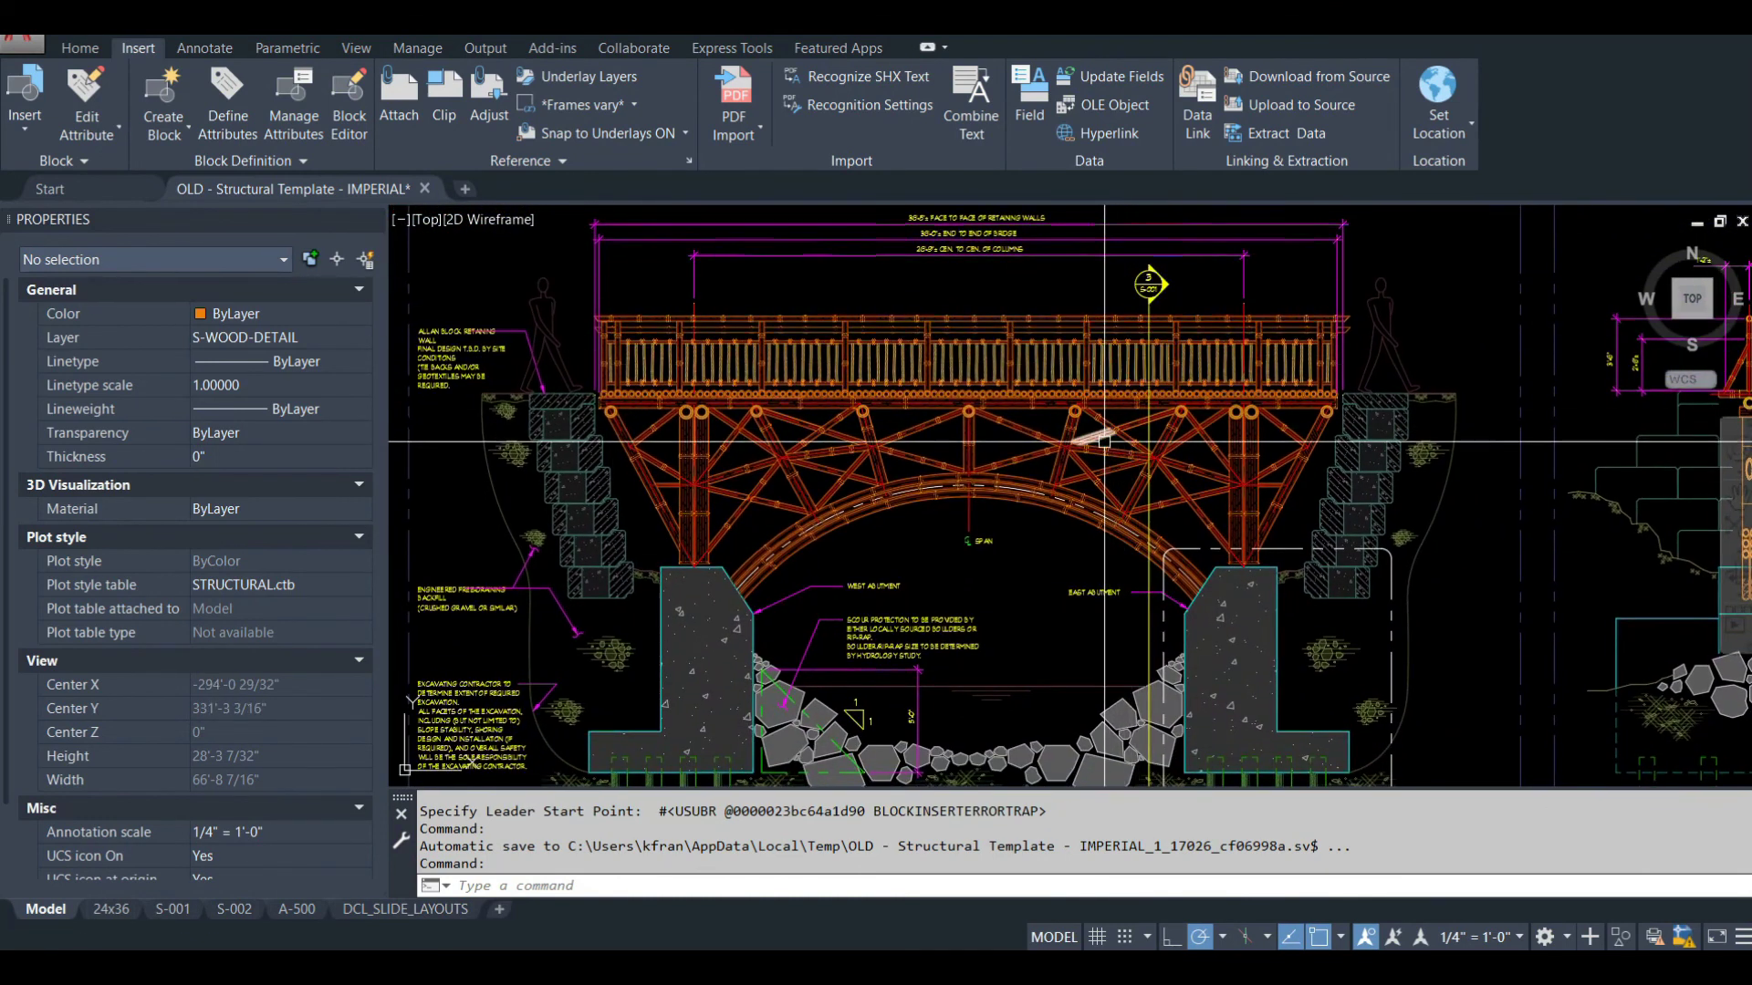
middle_drag(1104, 442, 1153, 324)
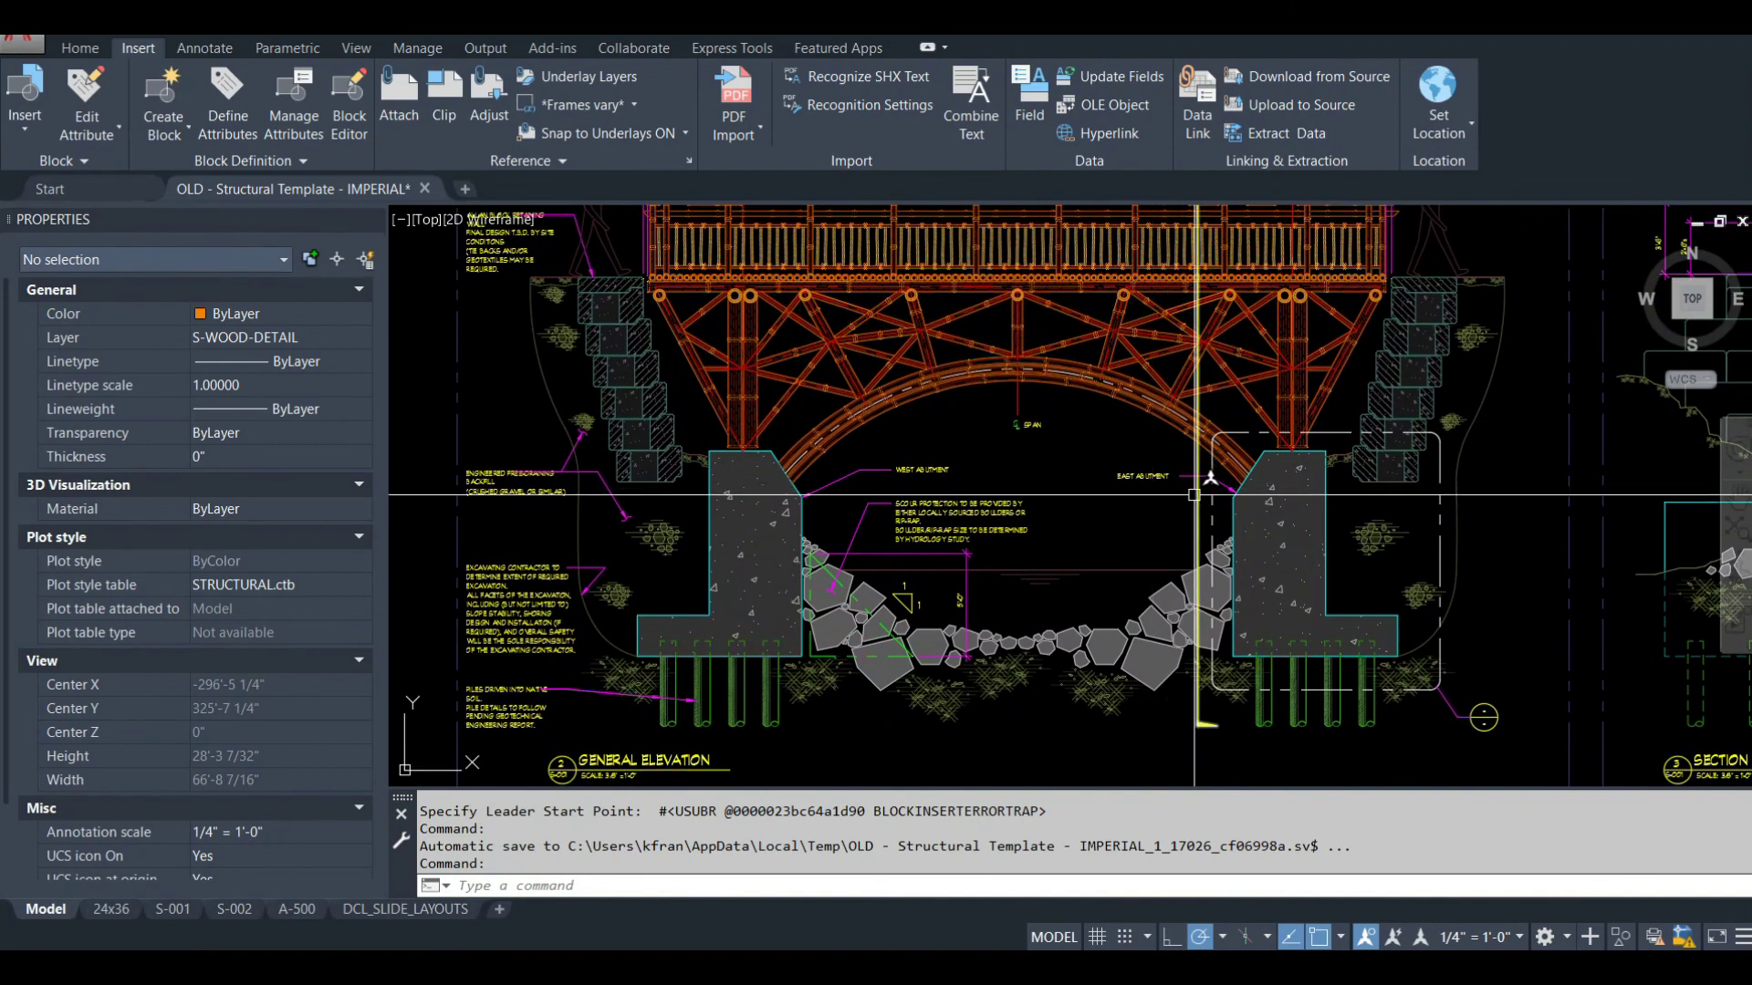
middle_drag(1195, 495, 1203, 419)
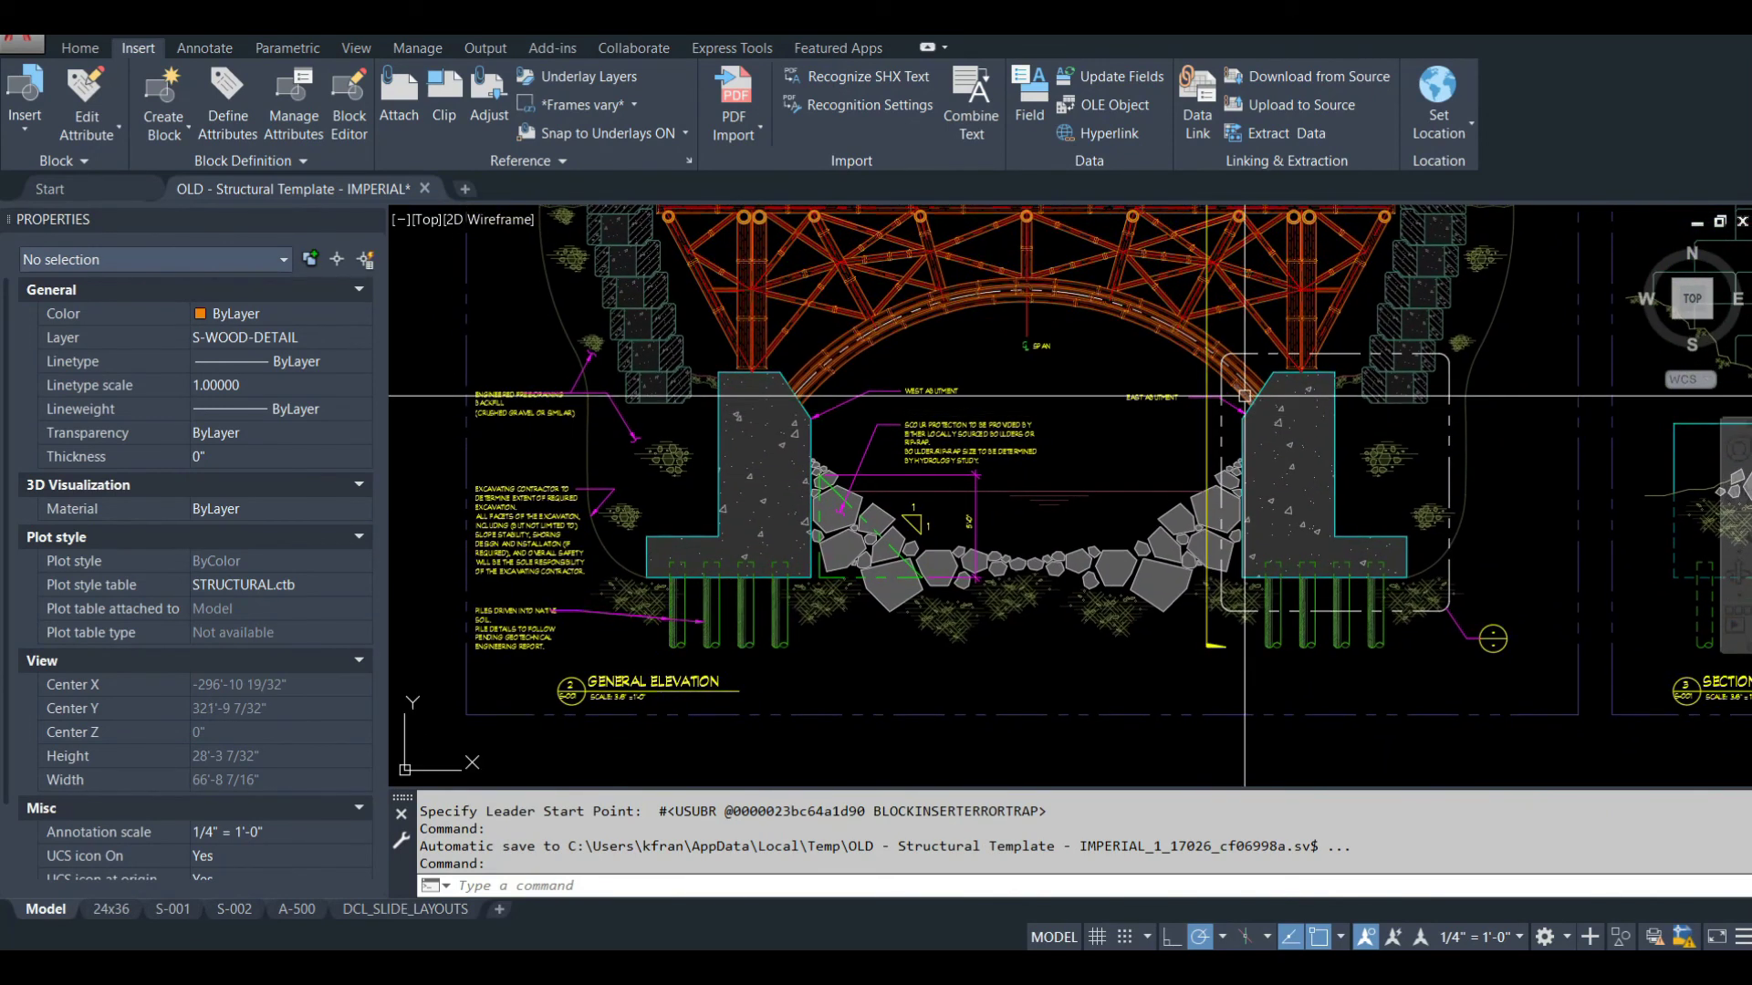